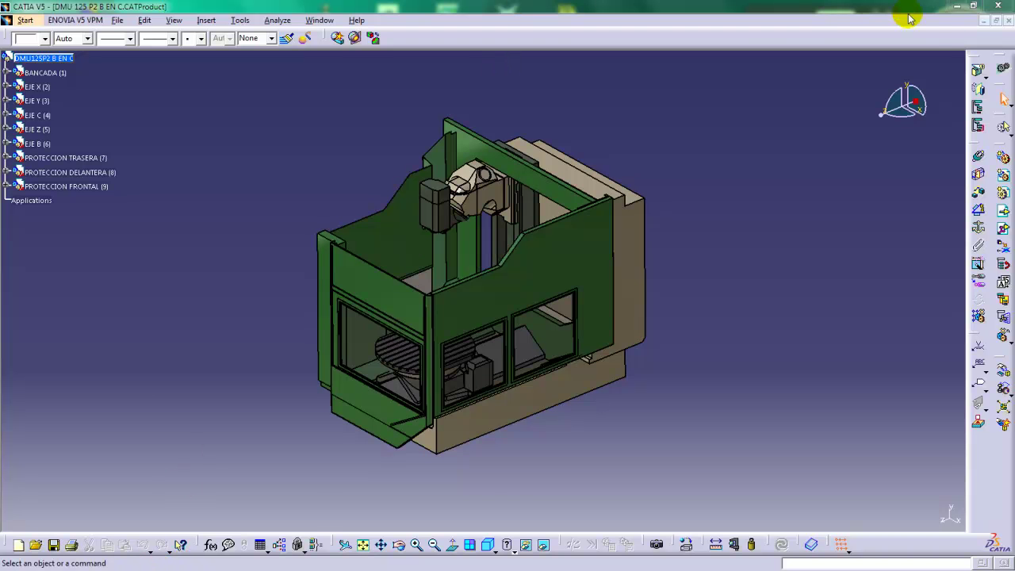
Review the CATIA files and the TIFF machine drawing in the DMU 125 P2 folder, and return to CATIA.
{"action": "left_click", "coordinate": [957, 6]}
{"action": "mouse_move", "coordinate": [304, 570]}
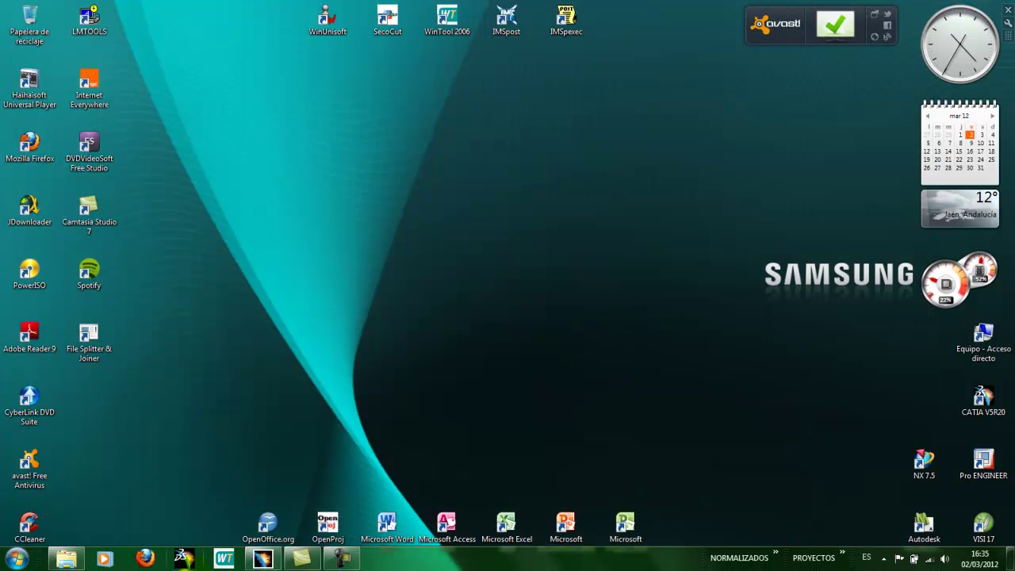
{"action": "left_click", "coordinate": [62, 557]}
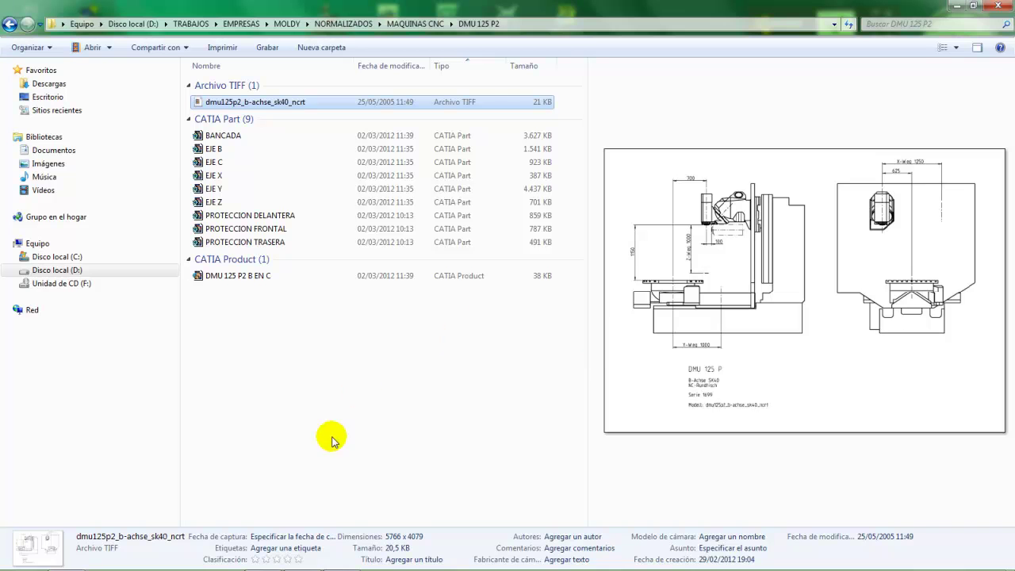
{"action": "mouse_move", "coordinate": [300, 560]}
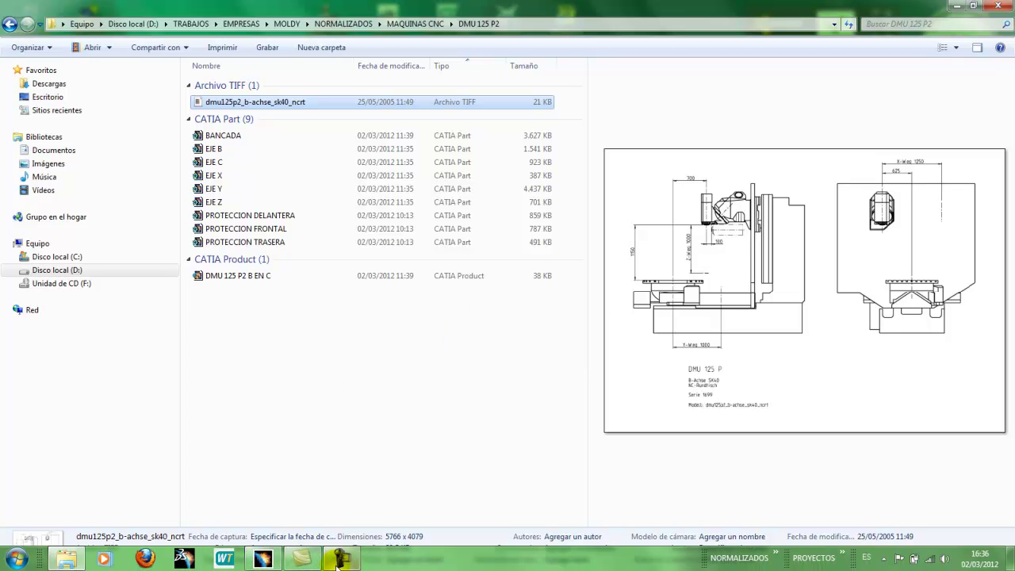
{"action": "mouse_move", "coordinate": [339, 560]}
{"action": "mouse_move", "coordinate": [262, 559]}
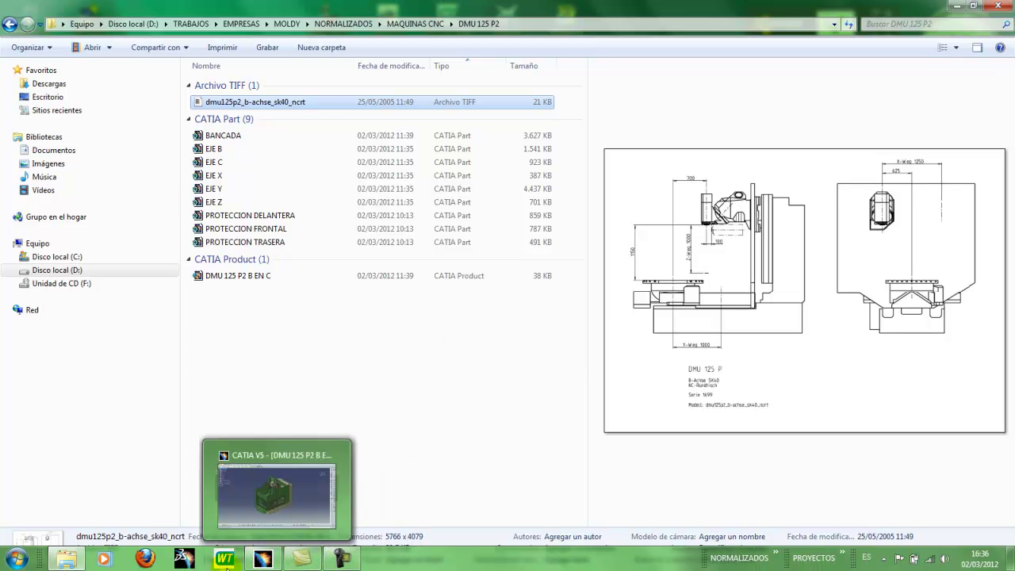
{"action": "left_click", "coordinate": [266, 529]}
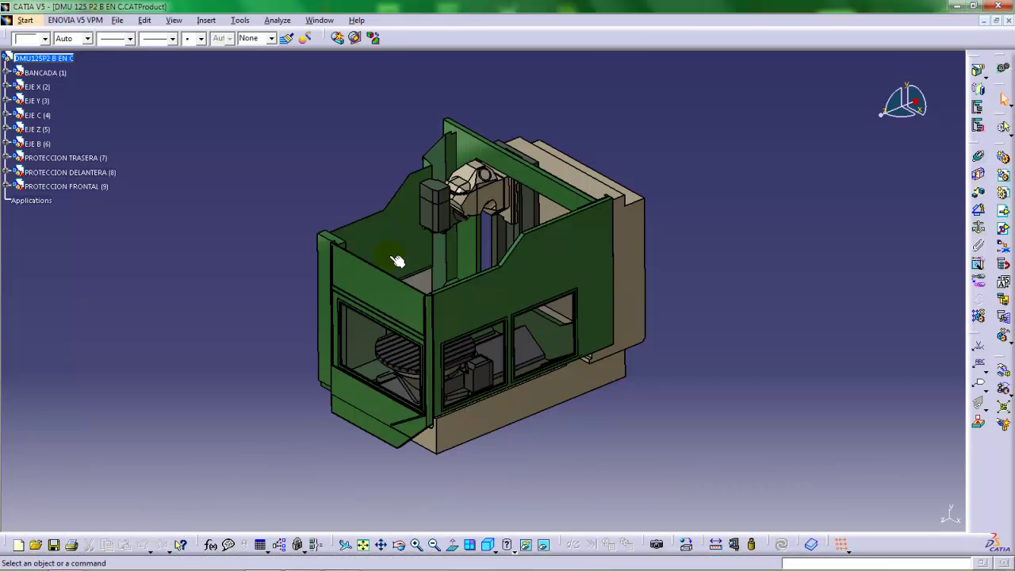
Examine the machine assembly from the outside and the contents of the BANCADA part in the tree.
{"action": "mouse_move", "coordinate": [397, 262]}
{"action": "middle_mouse_down"}
{"action": "mouse_move", "coordinate": [412, 256]}
{"action": "mouse_move", "coordinate": [418, 267]}
{"action": "mouse_move", "coordinate": [420, 243]}
{"action": "mouse_move", "coordinate": [408, 272]}
{"action": "middle_mouse_up"}
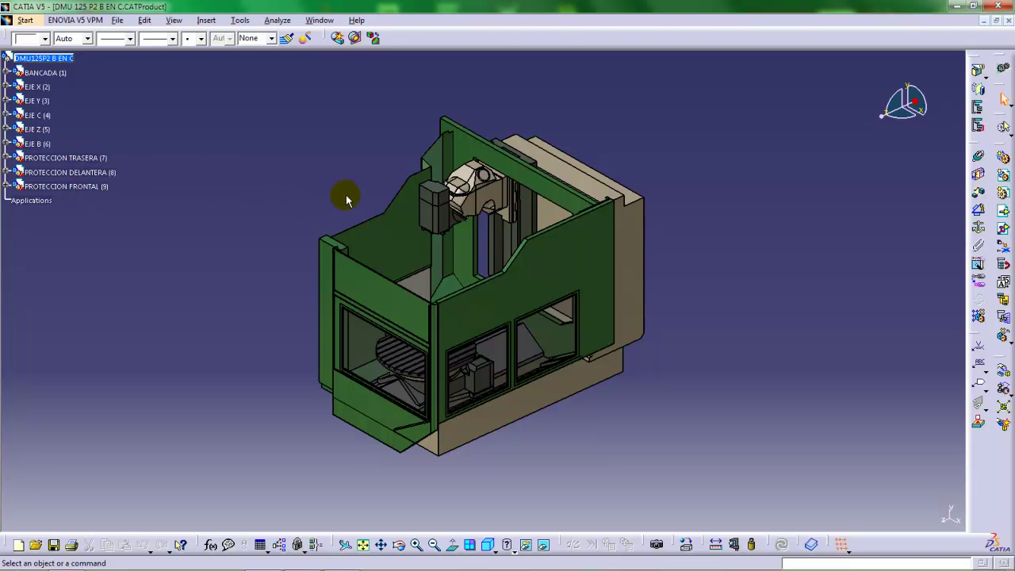
{"action": "middle_click_drag", "start_coordinate": [335, 203], "coordinate": [336, 200]}
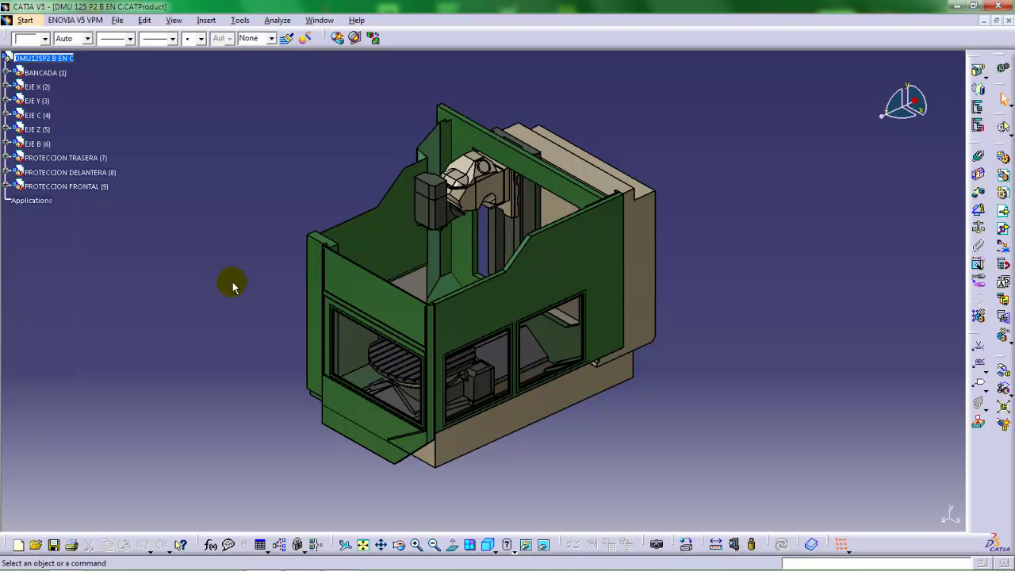
{"action": "left_click", "coordinate": [7, 73]}
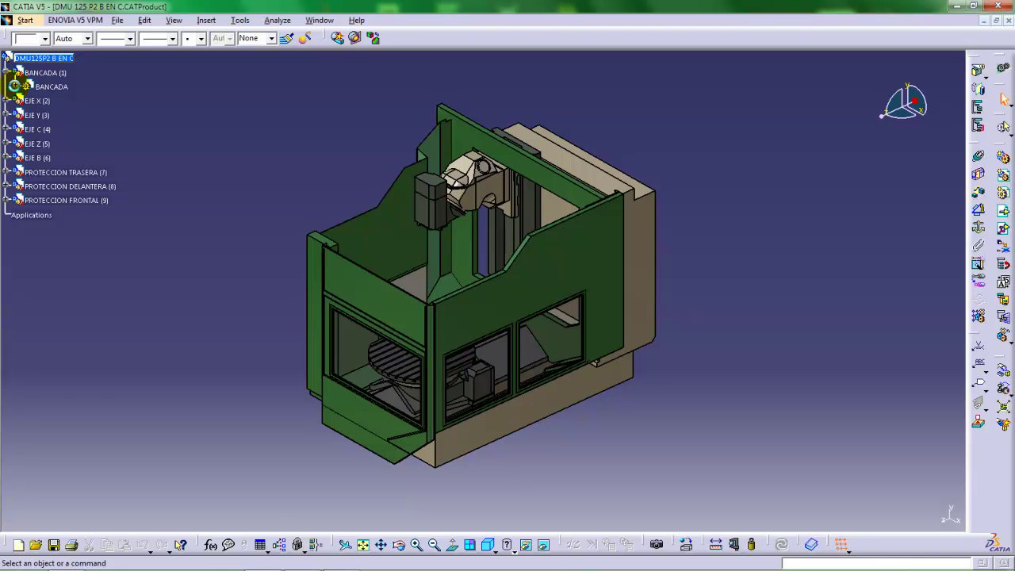
{"action": "left_click", "coordinate": [17, 86]}
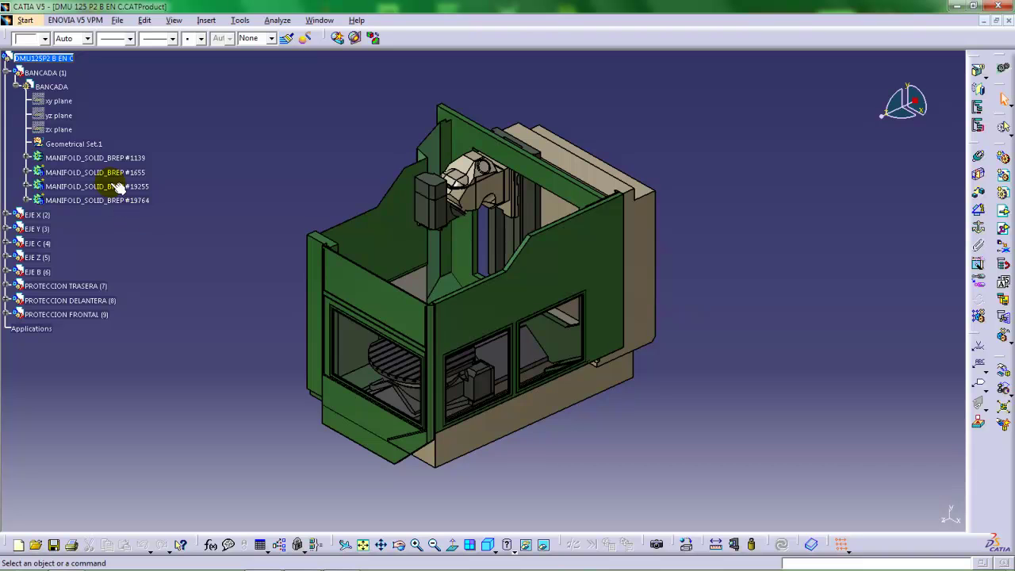
{"action": "left_click", "coordinate": [7, 72]}
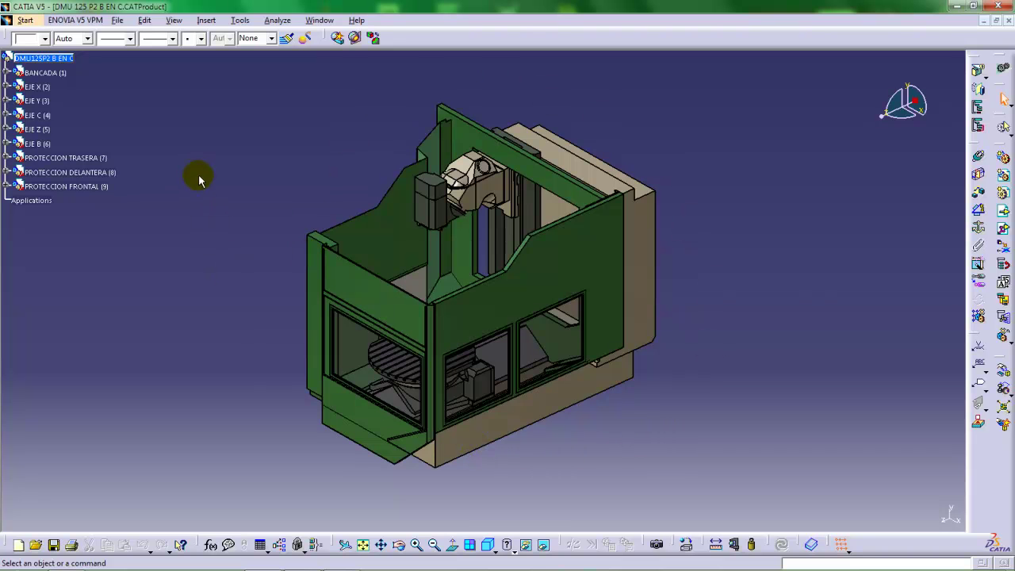
Switch to the NC Machine Tool Builder workbench and line up its floating Frames tools under the component management tools.
{"action": "left_click", "coordinate": [25, 20]}
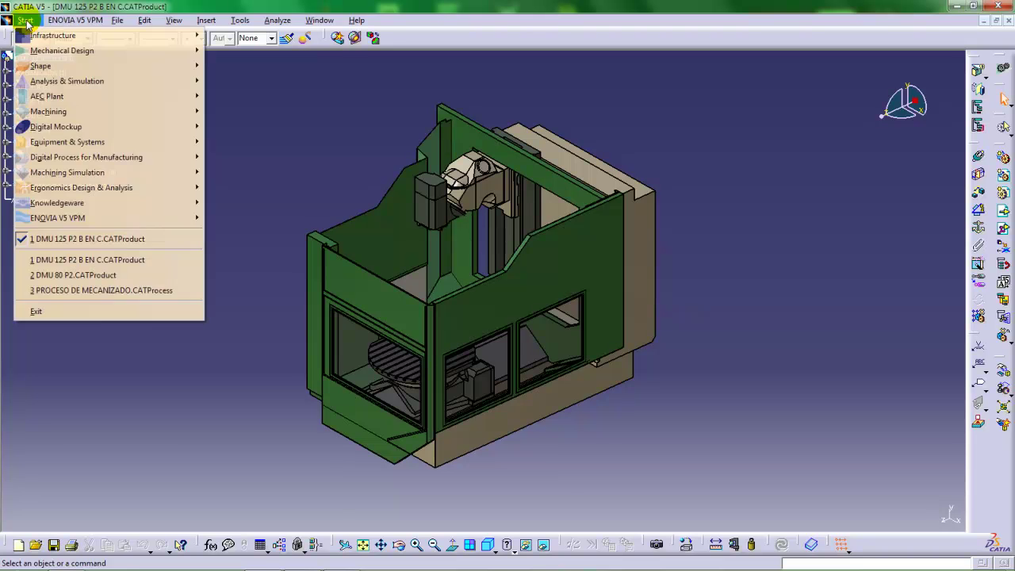
{"action": "mouse_move", "coordinate": [46, 173]}
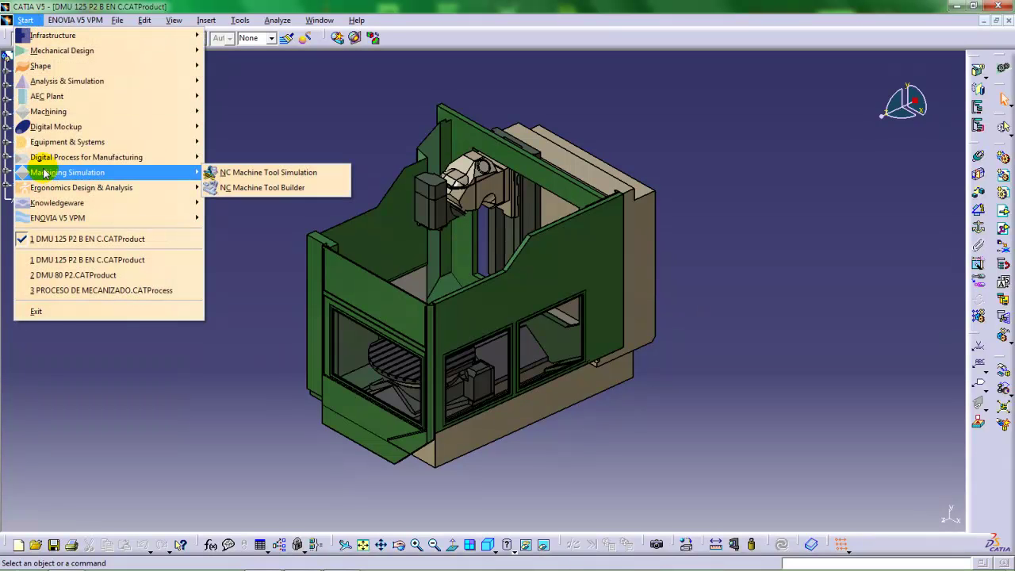
{"action": "left_click", "coordinate": [257, 192]}
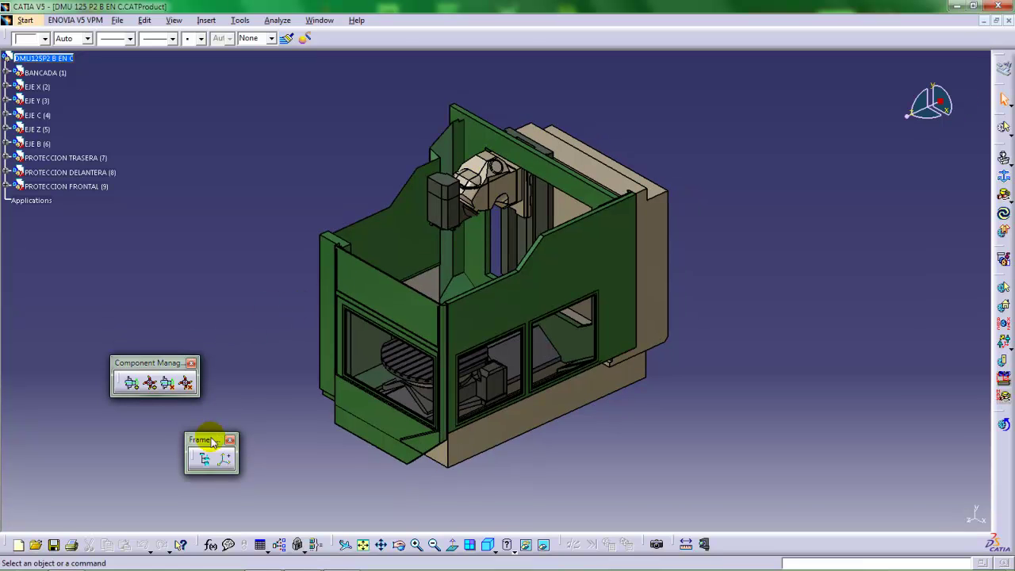
{"action": "left_click_drag", "start_coordinate": [209, 442], "coordinate": [161, 445]}
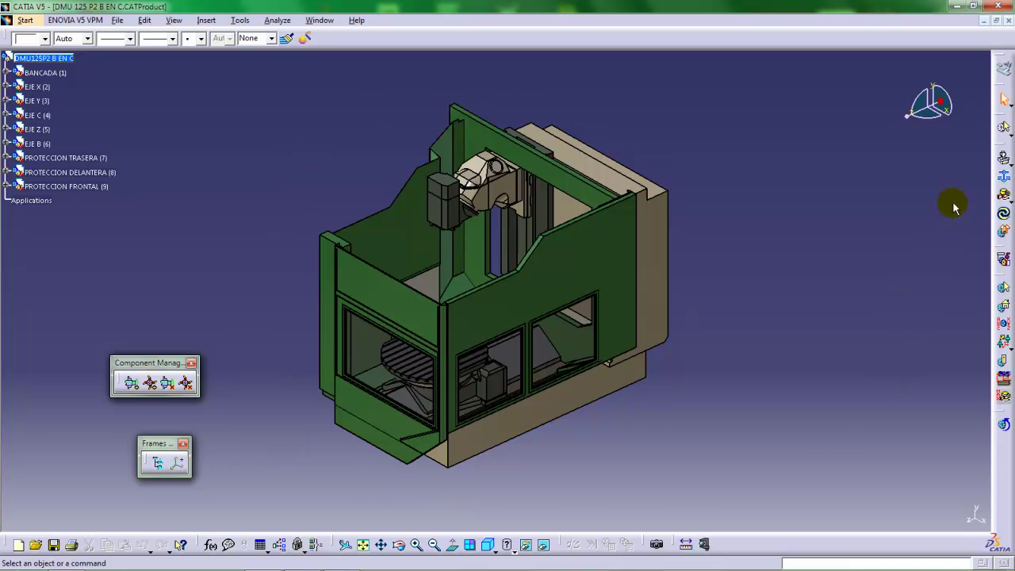
Create a new machine in the product and expand the Applications branch down to its mechanism.
{"action": "left_click", "coordinate": [1004, 160]}
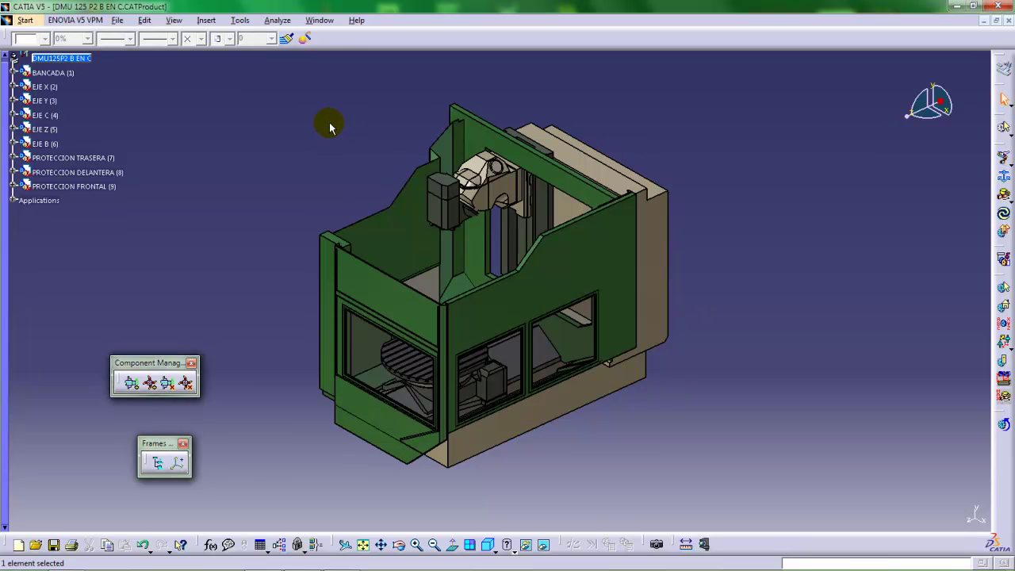
{"action": "left_click_drag", "start_coordinate": [3, 112], "coordinate": [1, 94]}
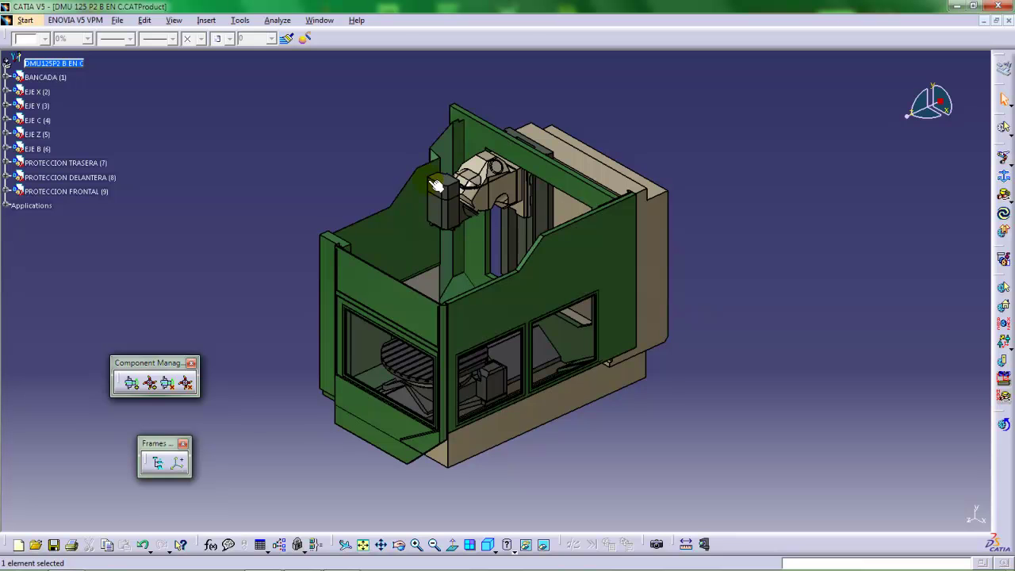
{"action": "left_click", "coordinate": [6, 207]}
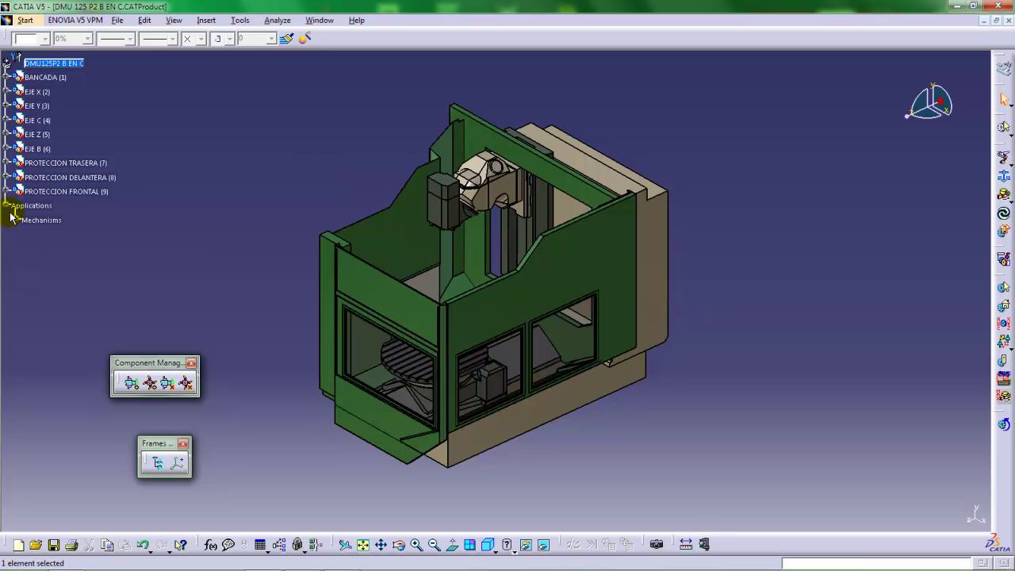
{"action": "left_click", "coordinate": [16, 221]}
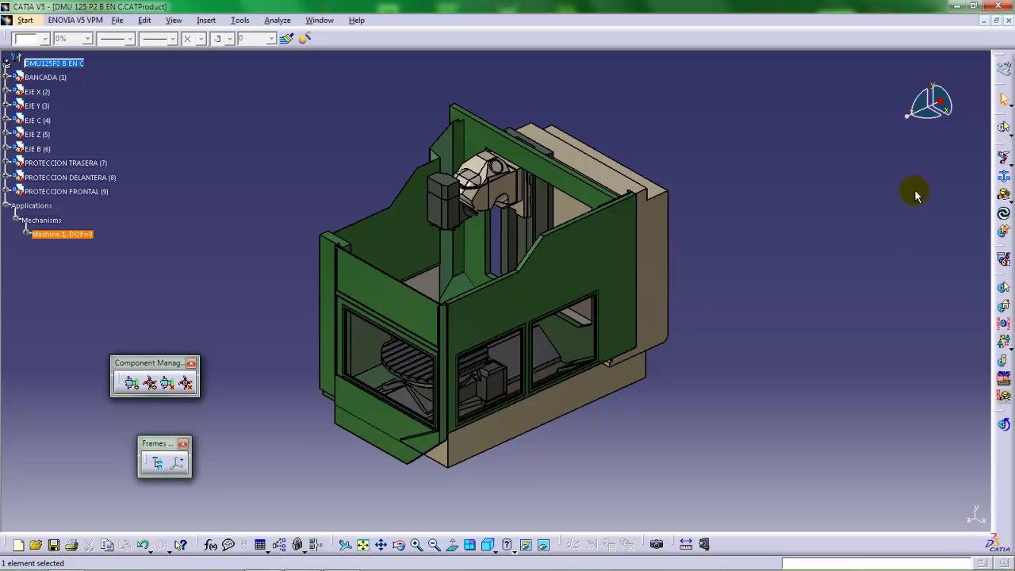
Rename the new machine mechanism as DMU125P2 in its feature properties.
{"action": "right_click", "coordinate": [63, 235]}
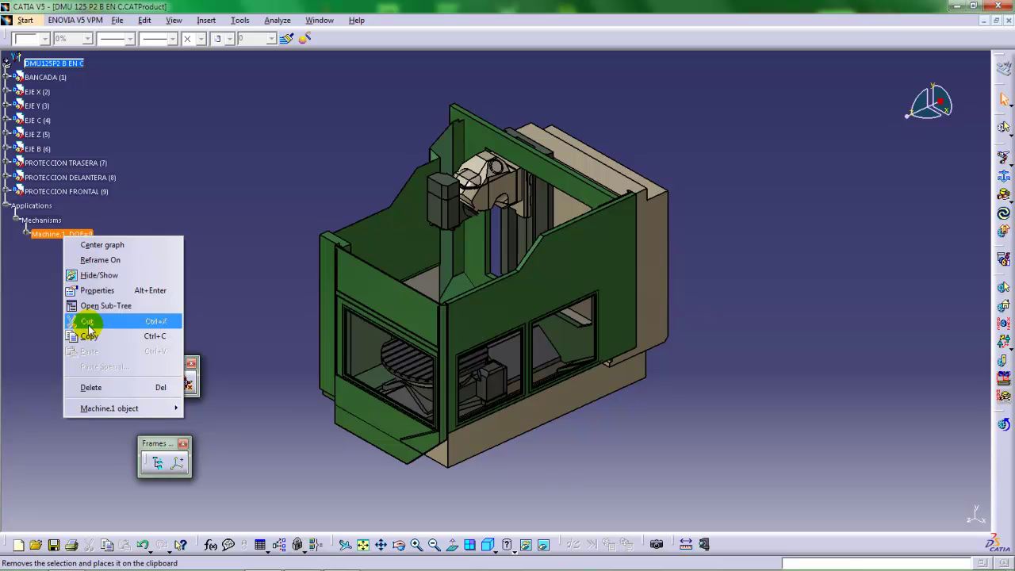
{"action": "mouse_move", "coordinate": [100, 414]}
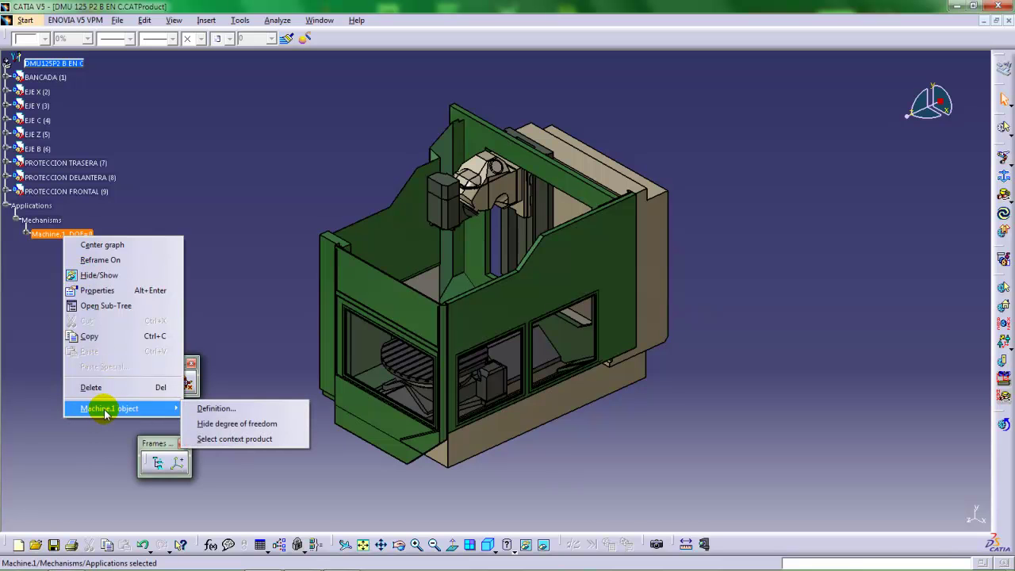
{"action": "left_click", "coordinate": [98, 290]}
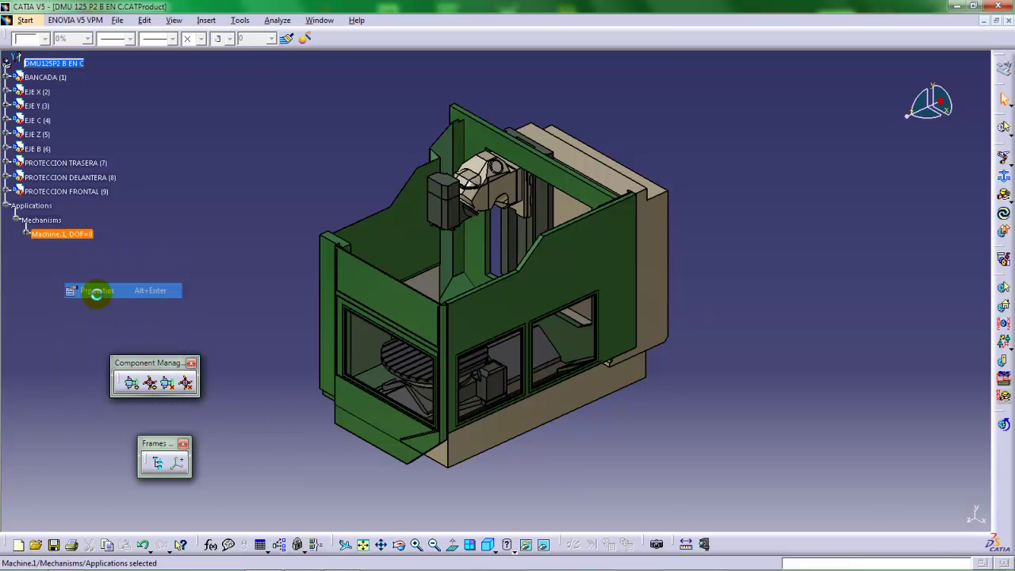
{"action": "left_click", "coordinate": [749, 196]}
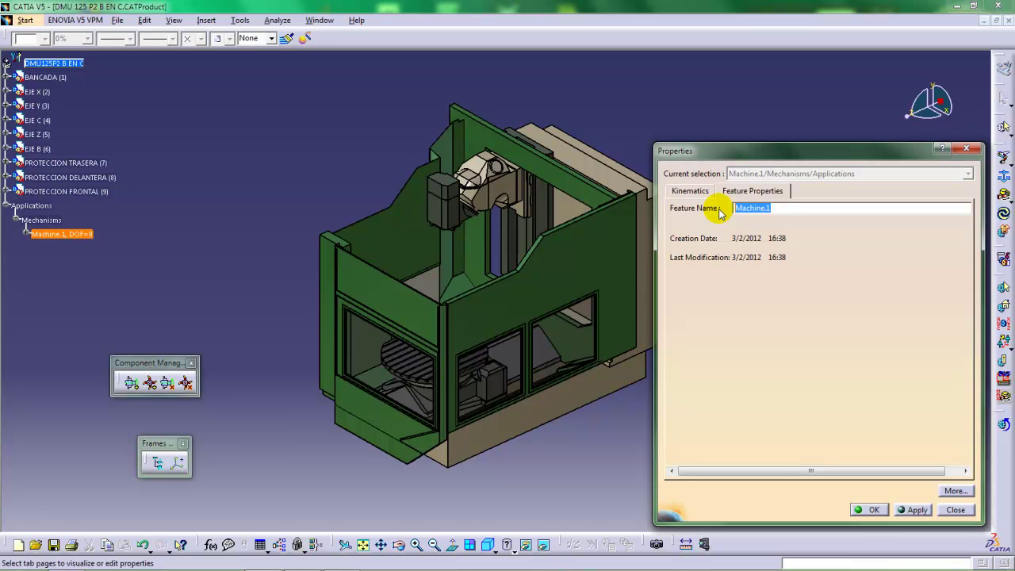
{"action": "type", "text": "d"}
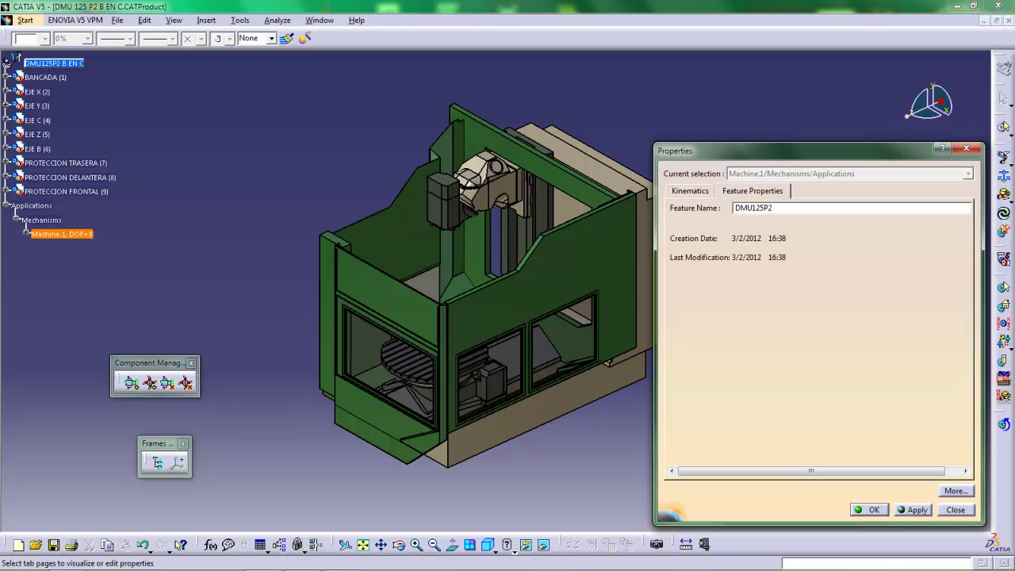
{"action": "key", "text": "Return"}
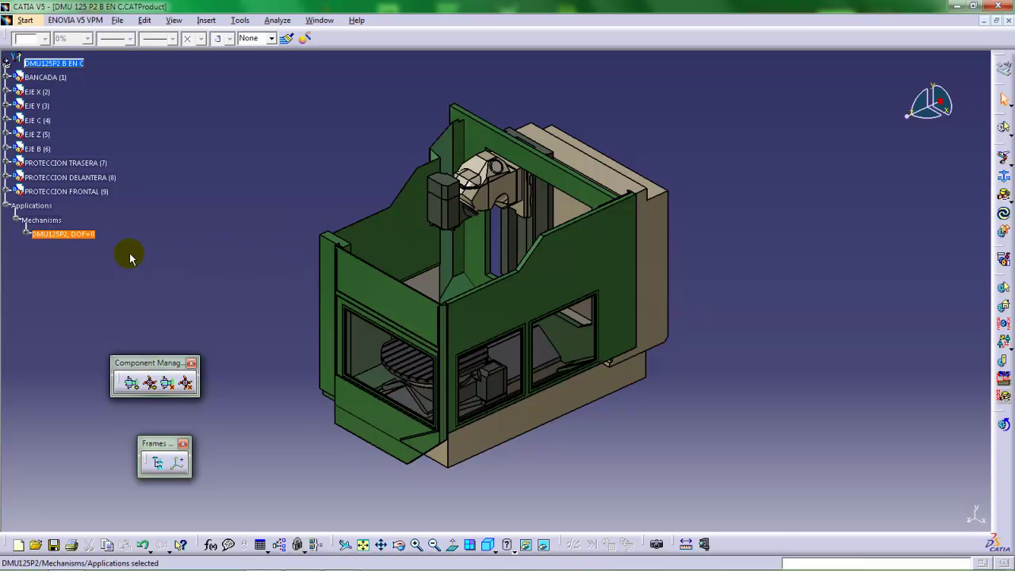
Hide the three guard components PROTECCION TRASERA, PROTECCION DELANTERA and PROTECCION FRONTAL.
{"action": "right_click", "coordinate": [67, 166]}
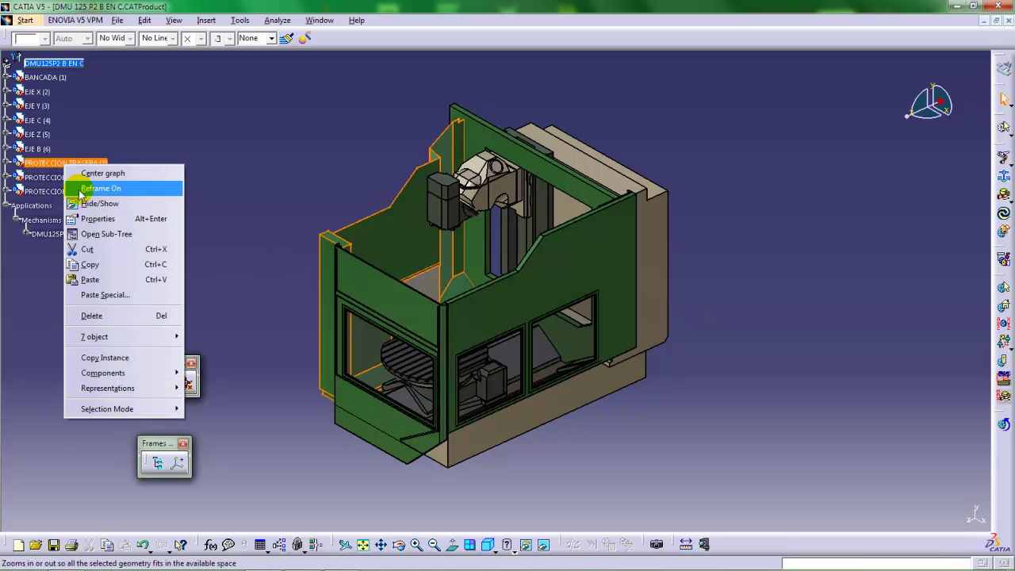
{"action": "left_click", "coordinate": [85, 204]}
{"action": "right_click", "coordinate": [71, 180]}
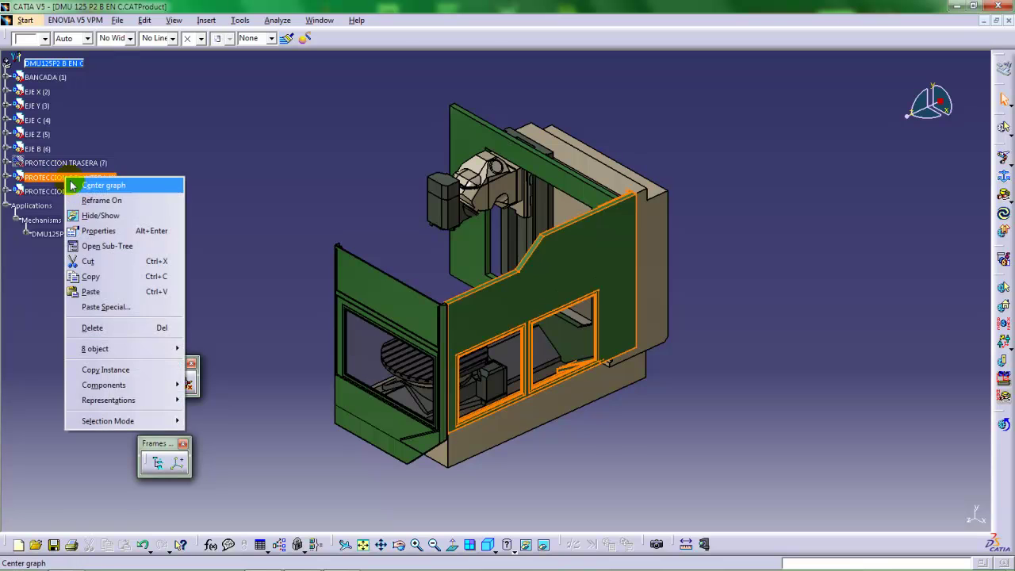
{"action": "left_click", "coordinate": [93, 215]}
{"action": "right_click", "coordinate": [91, 198]}
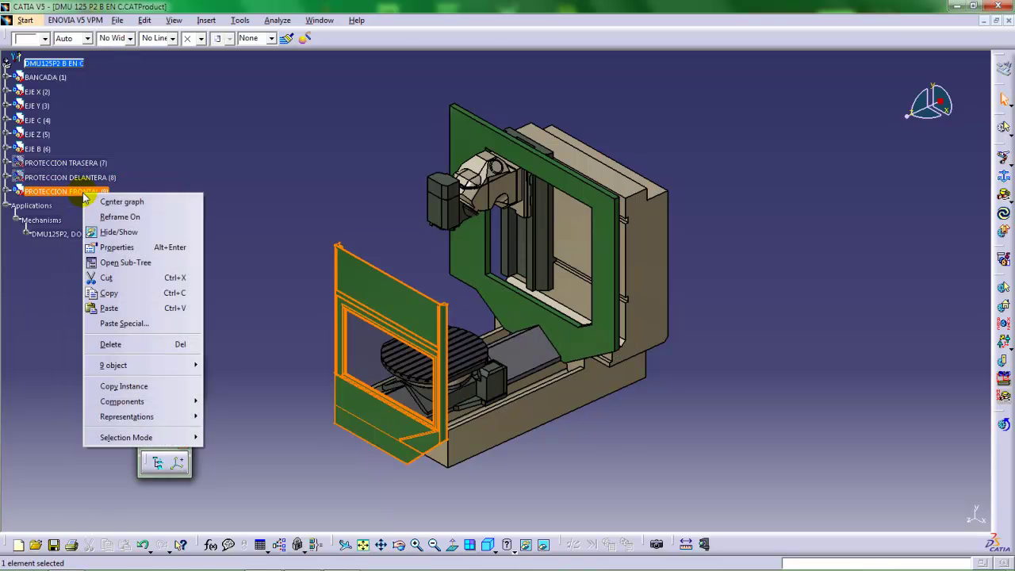
{"action": "left_click", "coordinate": [118, 229]}
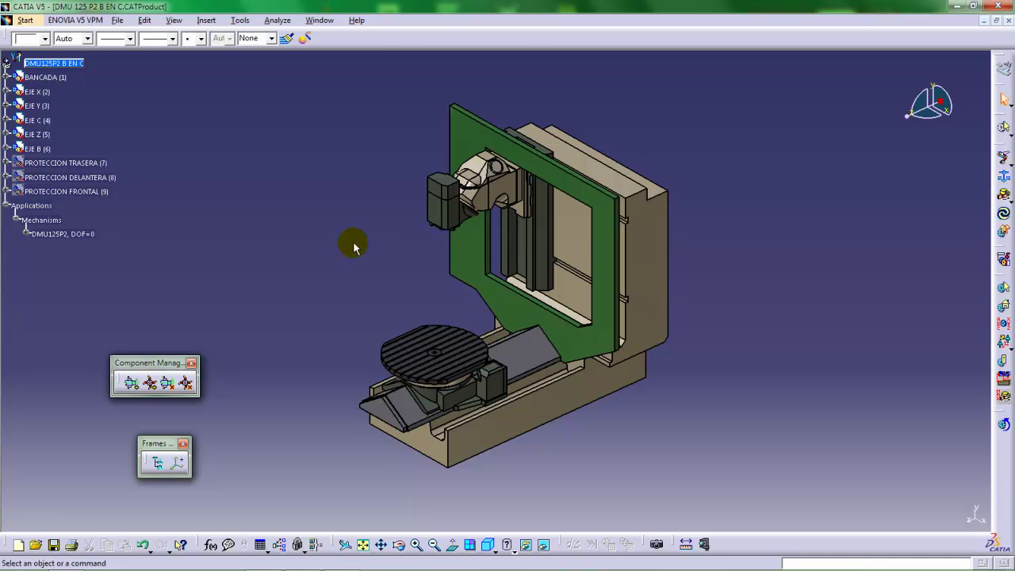
Expand the DMU125P2 mechanism and define BANCADA as its fixed part.
{"action": "left_click", "coordinate": [26, 234]}
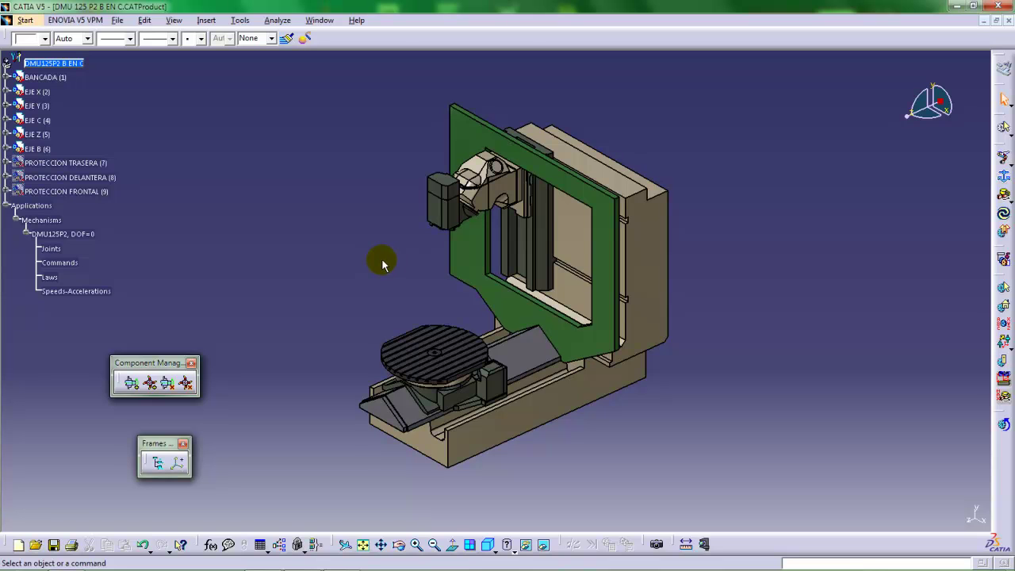
{"action": "left_click", "coordinate": [1003, 178]}
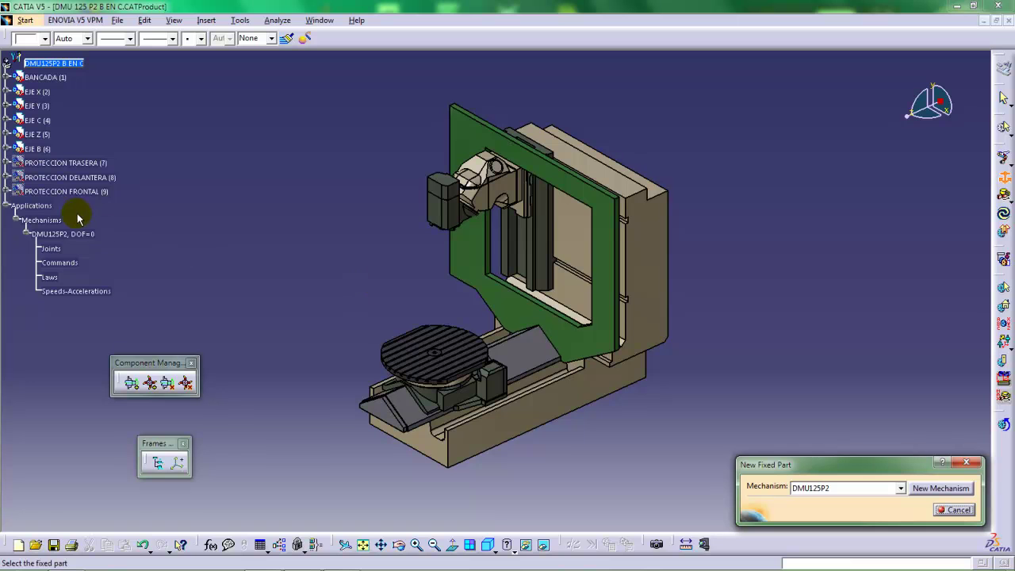
{"action": "left_click", "coordinate": [41, 78]}
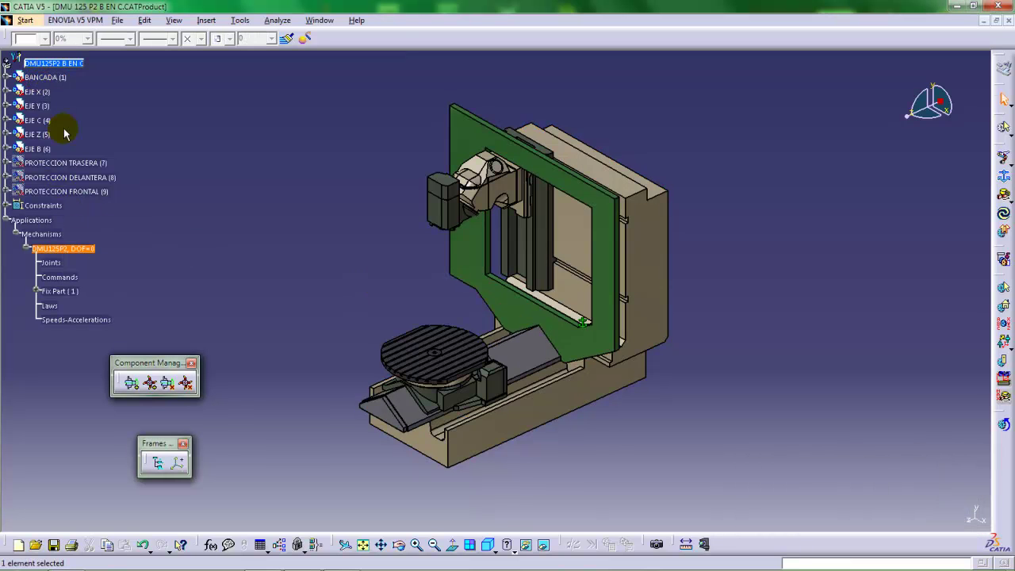
Expand the Fix Part and Constraints branches, and hide the Constraints set.
{"action": "left_click", "coordinate": [35, 292]}
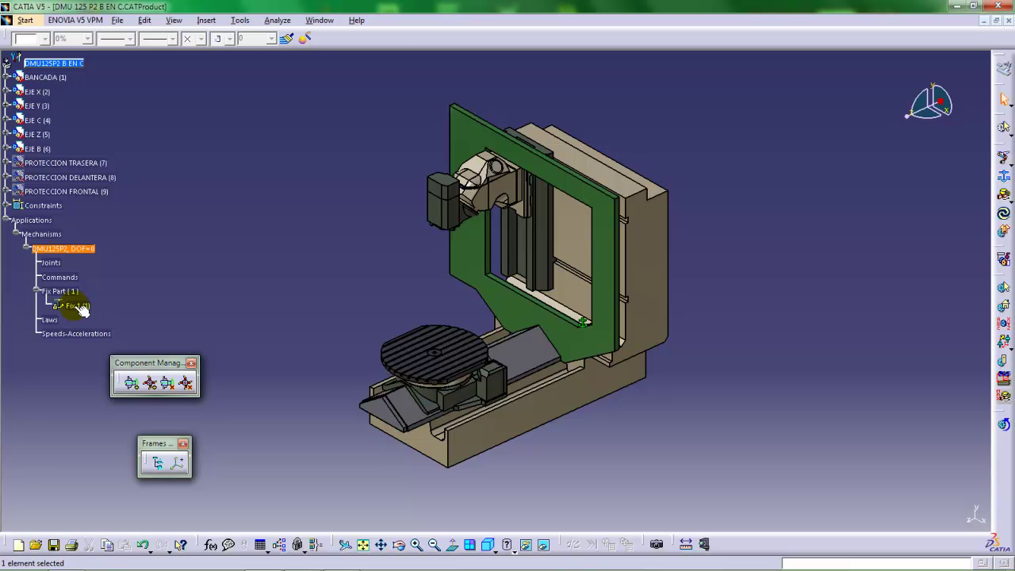
{"action": "left_click", "coordinate": [7, 208]}
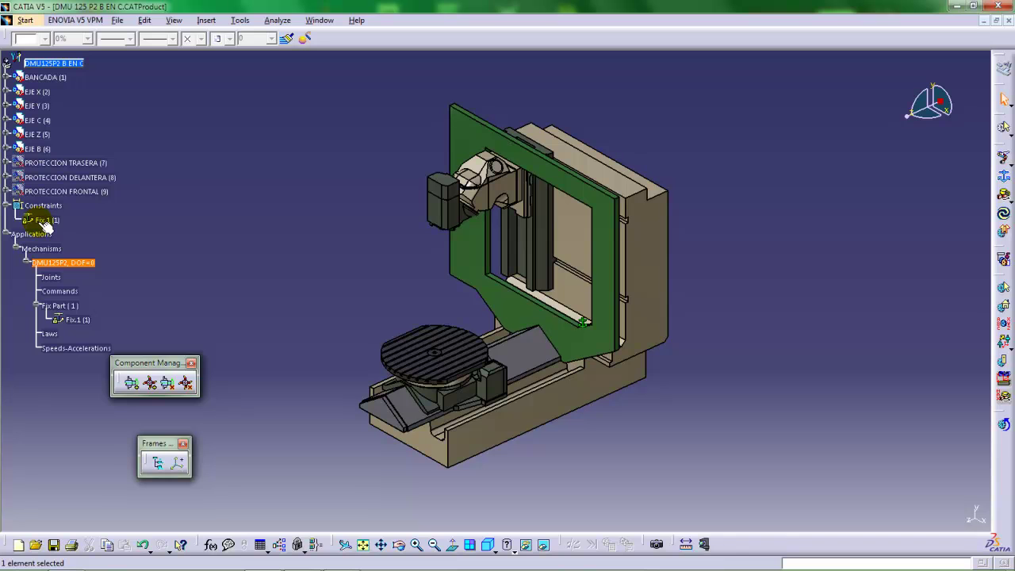
{"action": "right_click", "coordinate": [41, 209]}
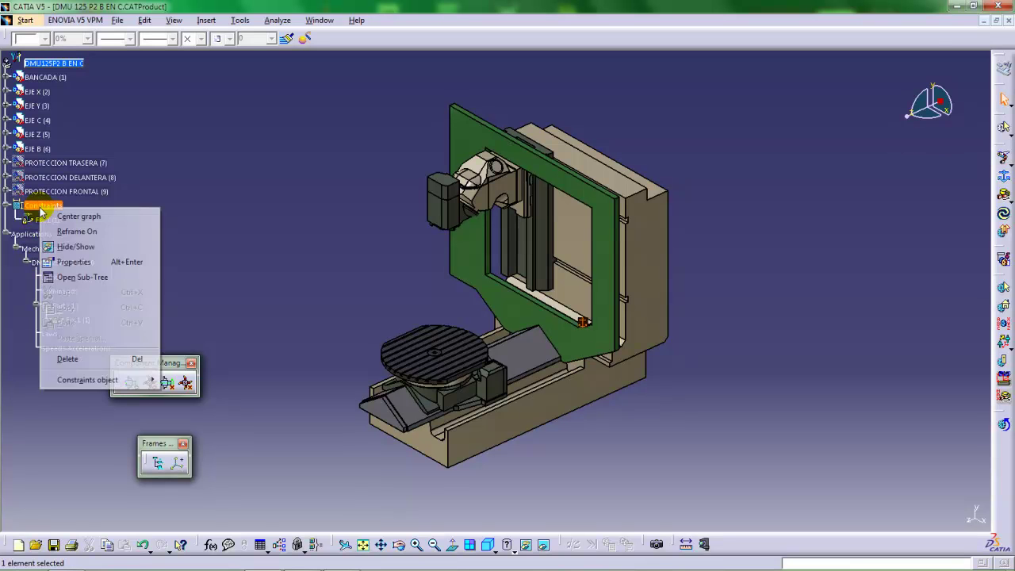
{"action": "left_click", "coordinate": [75, 247]}
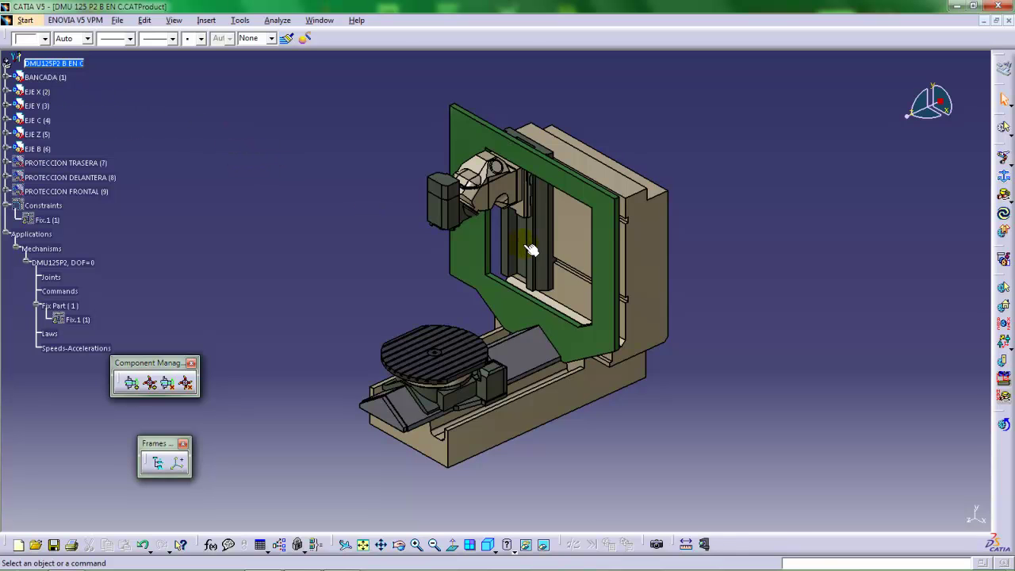
Start a prismatic joint in the DMU125P2 mechanism and hide BANCADA's solids MANIFOLD_SOLID_BREP #19764 and #19255.
{"action": "left_click", "coordinate": [38, 92]}
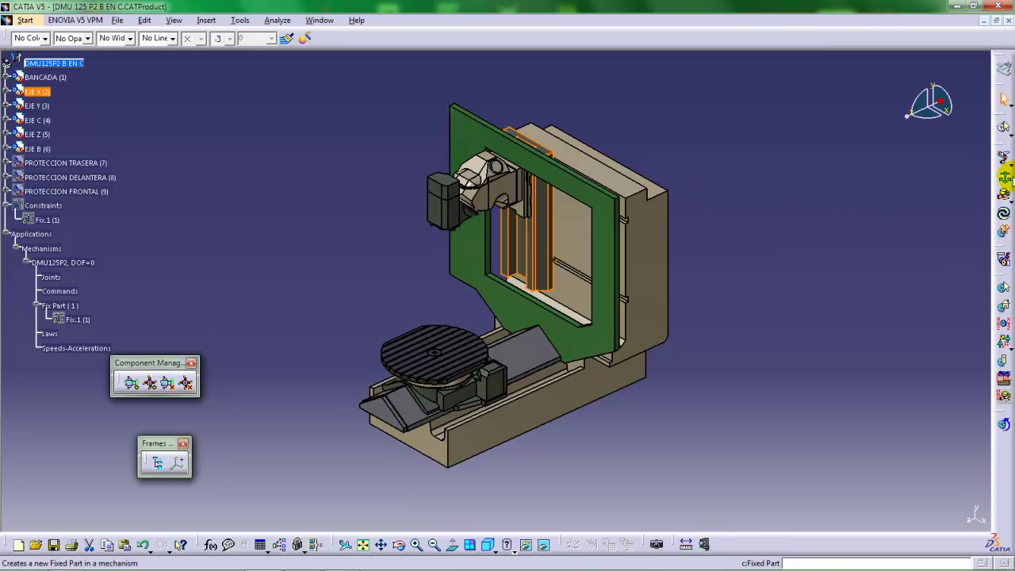
{"action": "left_click", "coordinate": [1007, 195]}
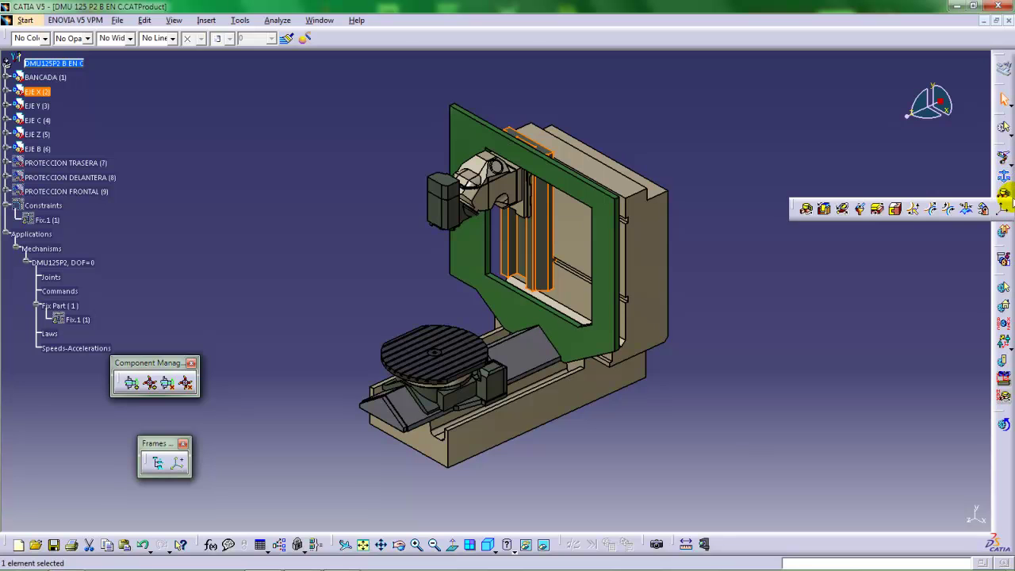
{"action": "left_click", "coordinate": [824, 209]}
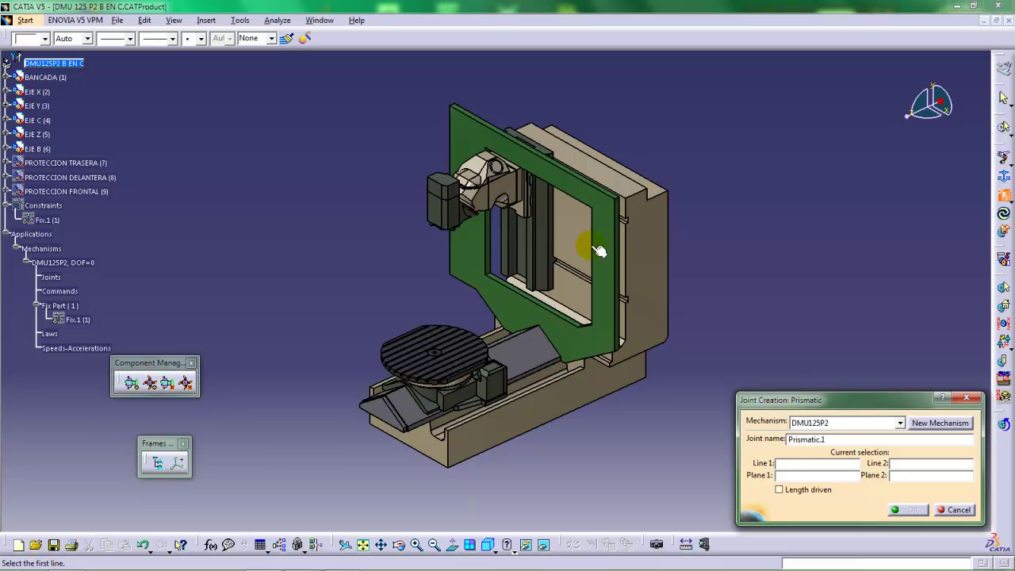
{"action": "middle_click_drag", "start_coordinate": [530, 232], "coordinate": [447, 229]}
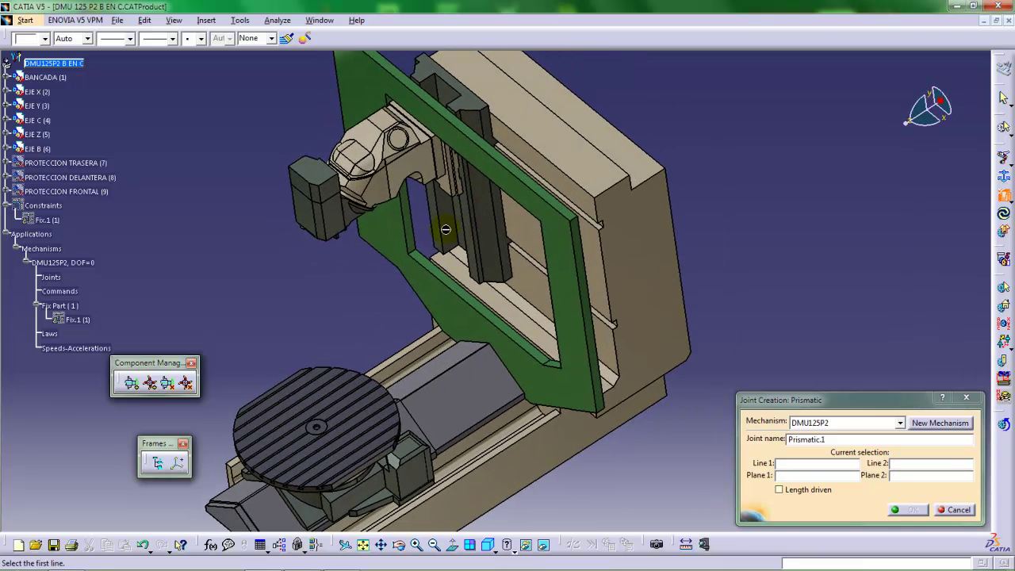
{"action": "left_click", "coordinate": [8, 77]}
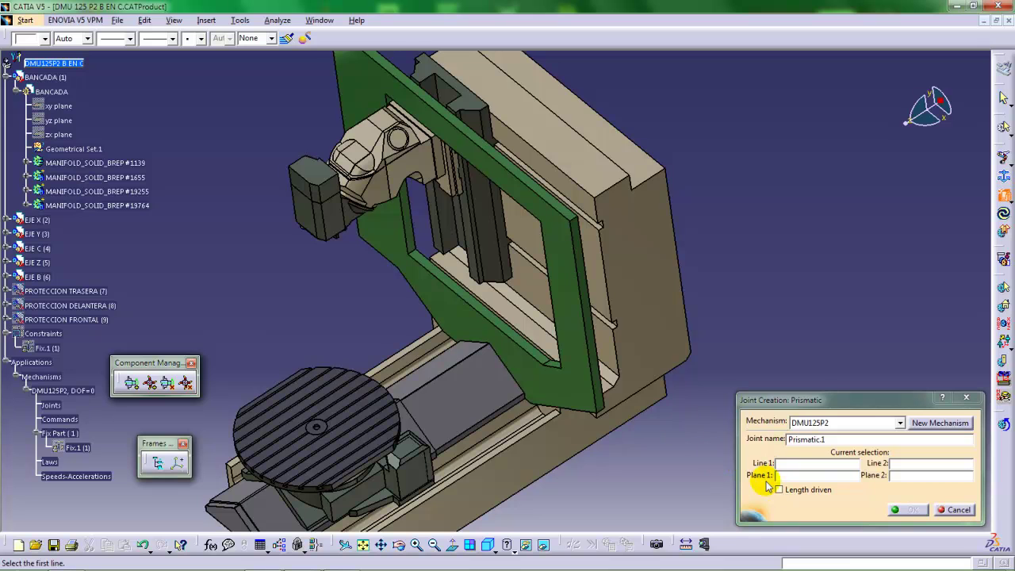
{"action": "right_click", "coordinate": [77, 205]}
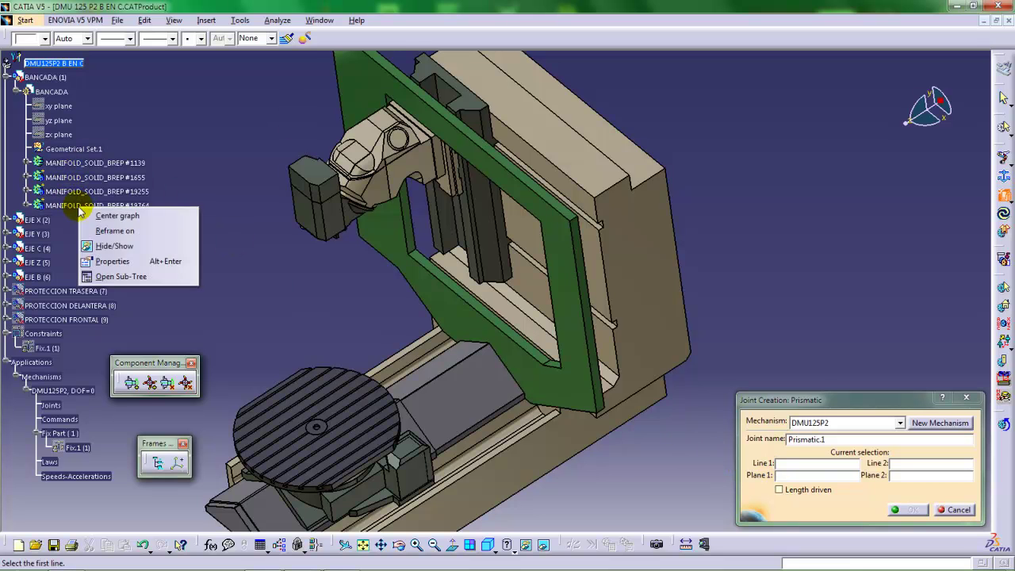
{"action": "left_click", "coordinate": [105, 247]}
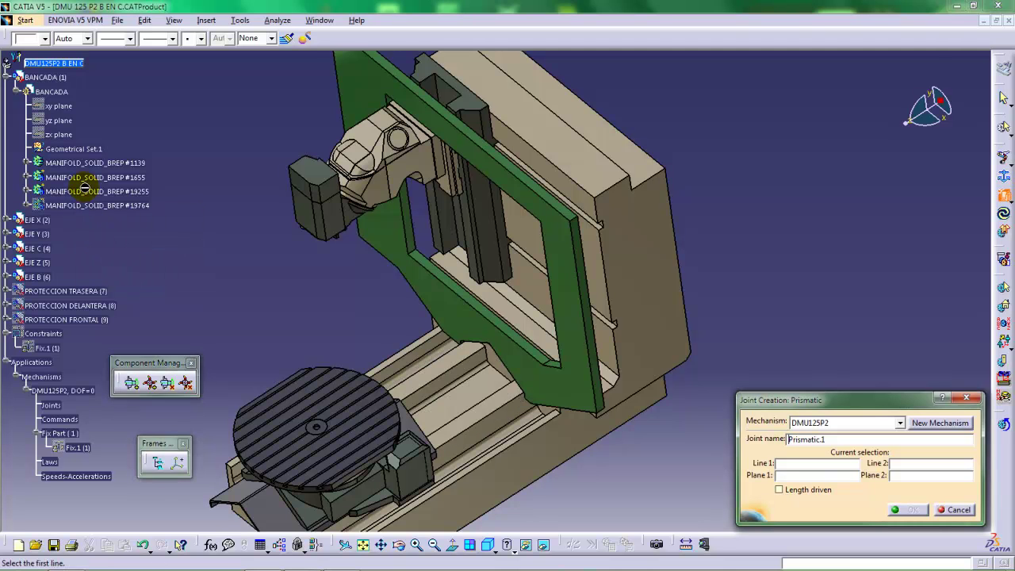
{"action": "right_click", "coordinate": [90, 194]}
{"action": "left_click", "coordinate": [115, 230]}
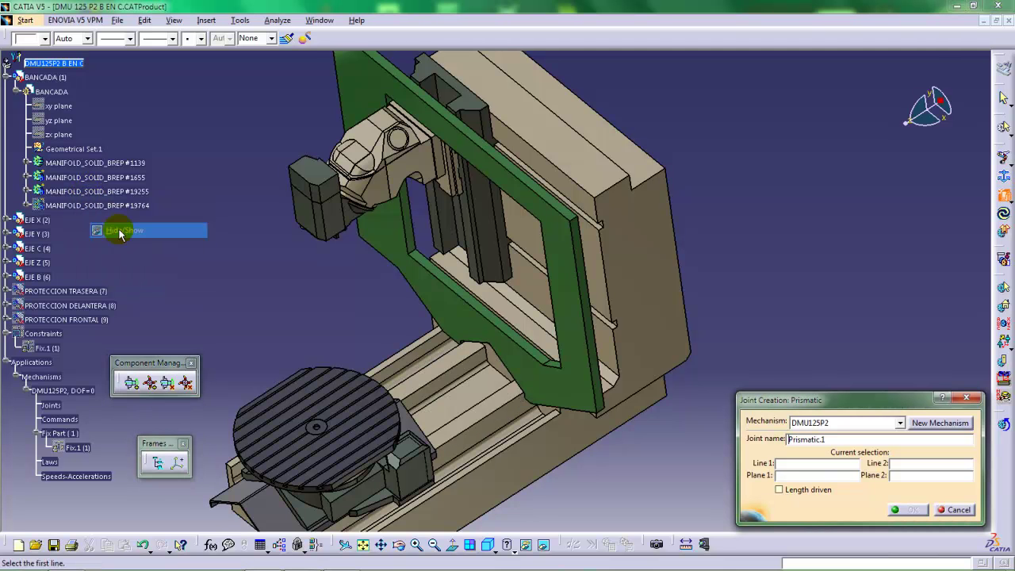
Name the new prismatic joint EJE X.
{"action": "middle_click_drag", "start_coordinate": [525, 192], "coordinate": [479, 244]}
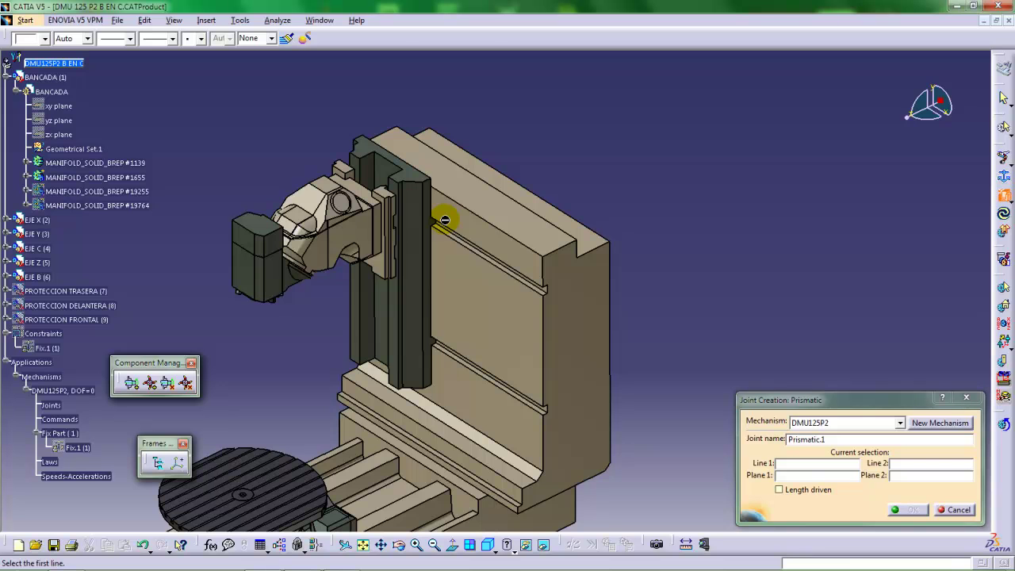
{"action": "middle_click_drag", "start_coordinate": [464, 265], "coordinate": [479, 217]}
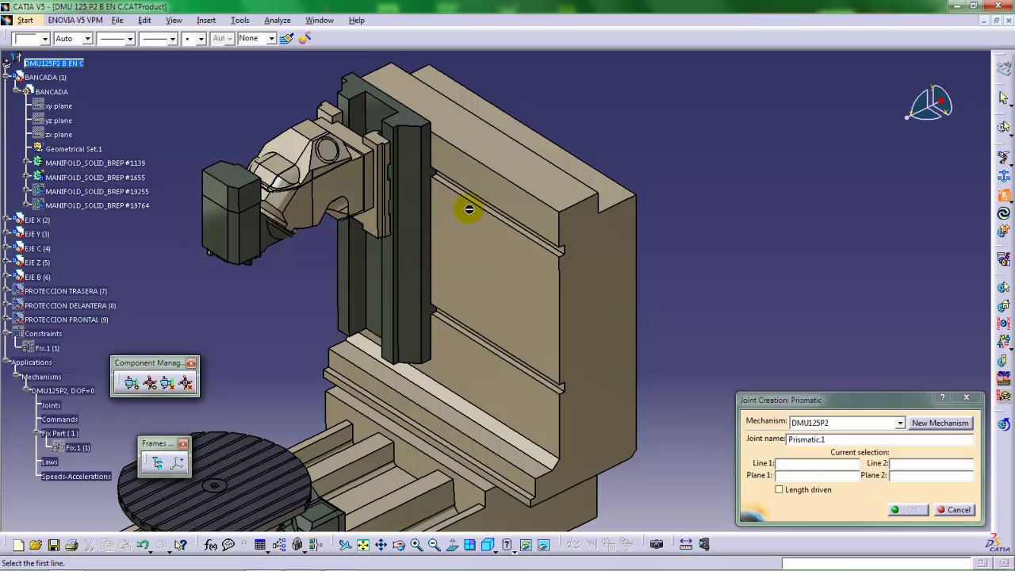
{"action": "mouse_move", "coordinate": [460, 197]}
{"action": "middle_mouse_down"}
{"action": "mouse_move", "coordinate": [473, 225]}
{"action": "mouse_move", "coordinate": [475, 203]}
{"action": "middle_mouse_up"}
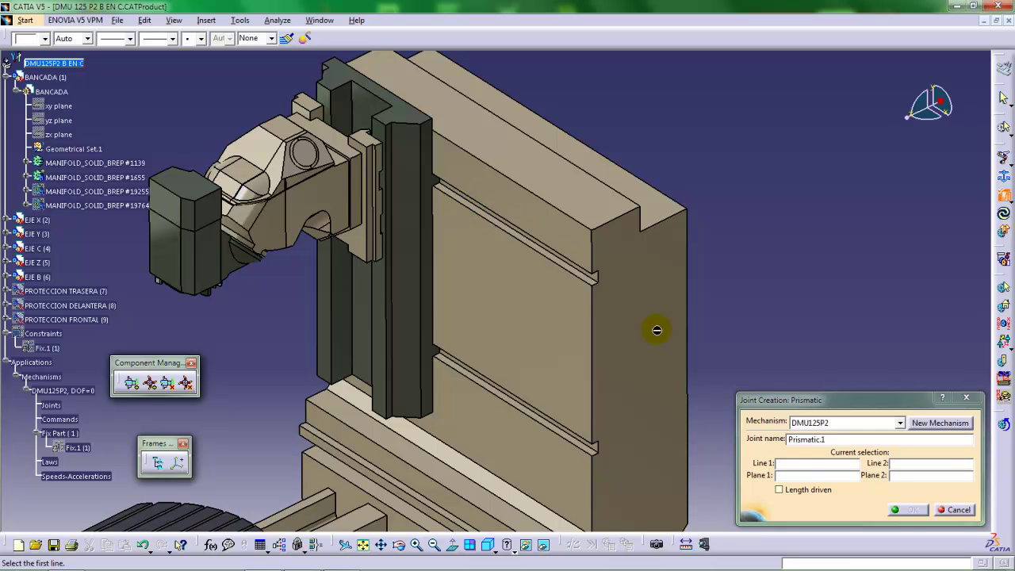
{"action": "left_click", "coordinate": [783, 468]}
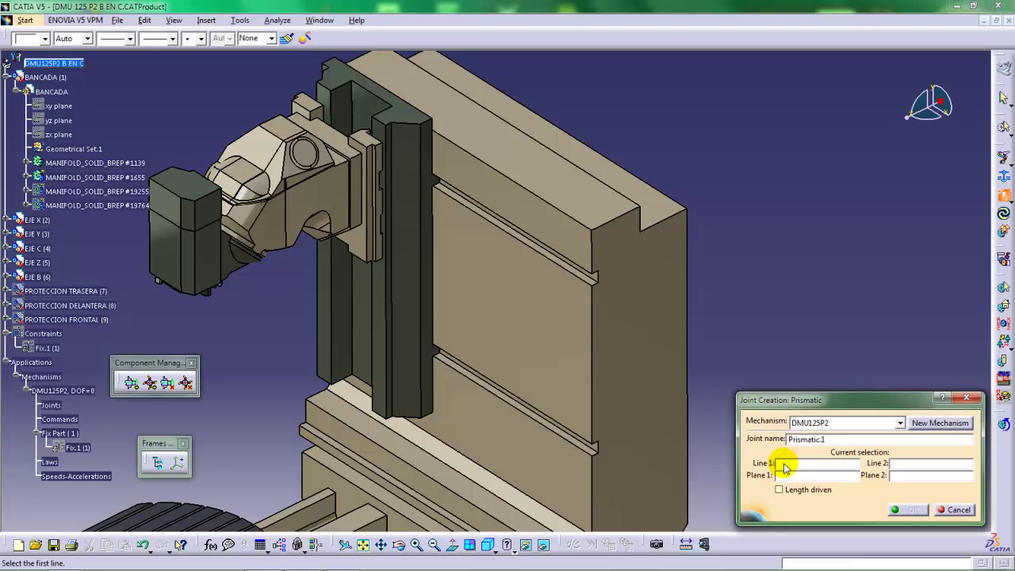
{"action": "left_click_drag", "start_coordinate": [836, 439], "coordinate": [754, 444]}
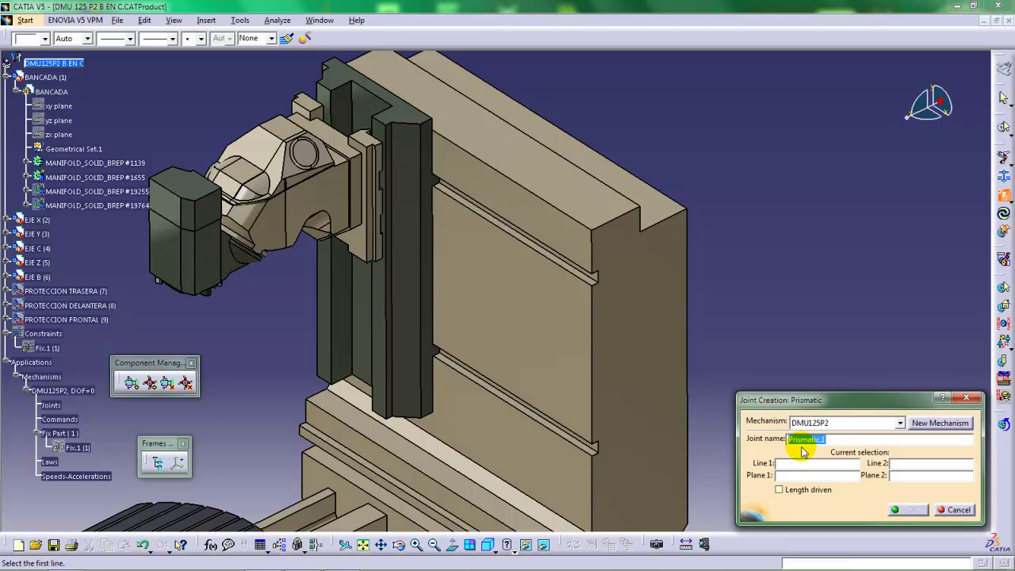
{"action": "type", "text": "E"}
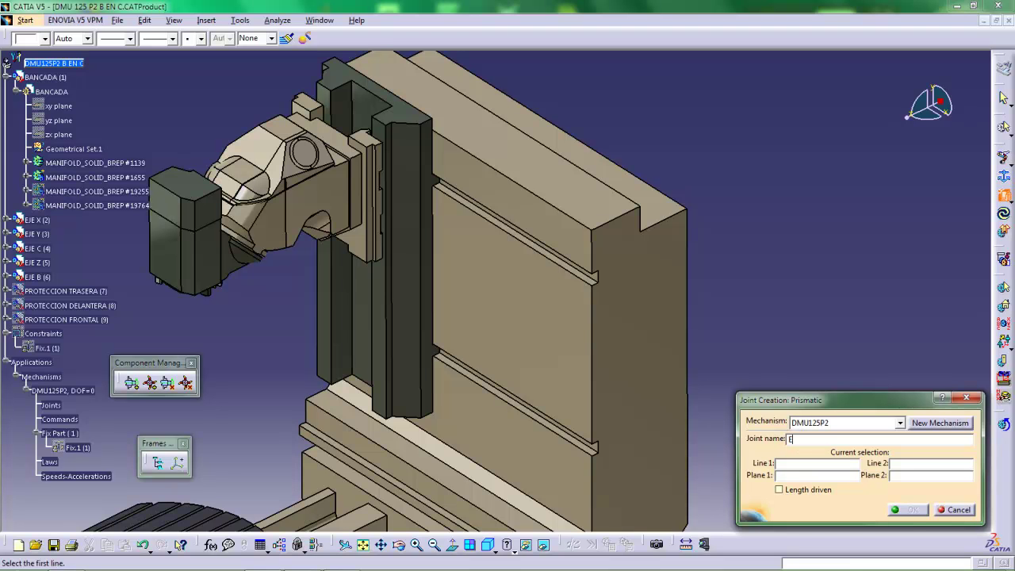
{"action": "type", "text": "JEX"}
{"action": "key", "text": "BackSpace"}
{"action": "type", "text": "X"}
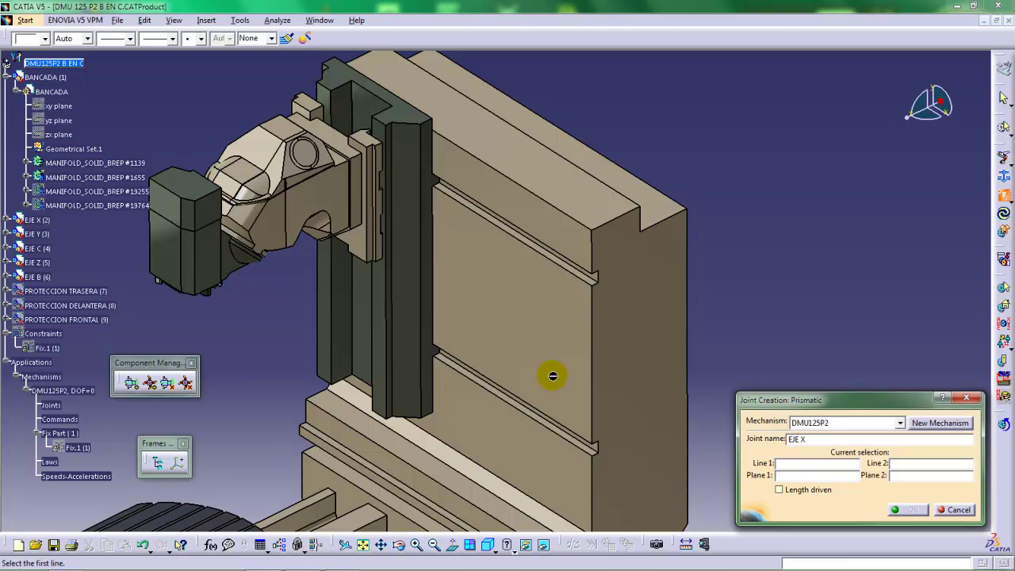
Set the joint's Line 1 to BANCADA's upper guide edge and, with BANCADA hidden, Line 2 to the matching edge on EJE X.
{"action": "mouse_move", "coordinate": [457, 219]}
{"action": "middle_mouse_down"}
{"action": "mouse_move", "coordinate": [462, 289]}
{"action": "mouse_move", "coordinate": [451, 230]}
{"action": "middle_mouse_up"}
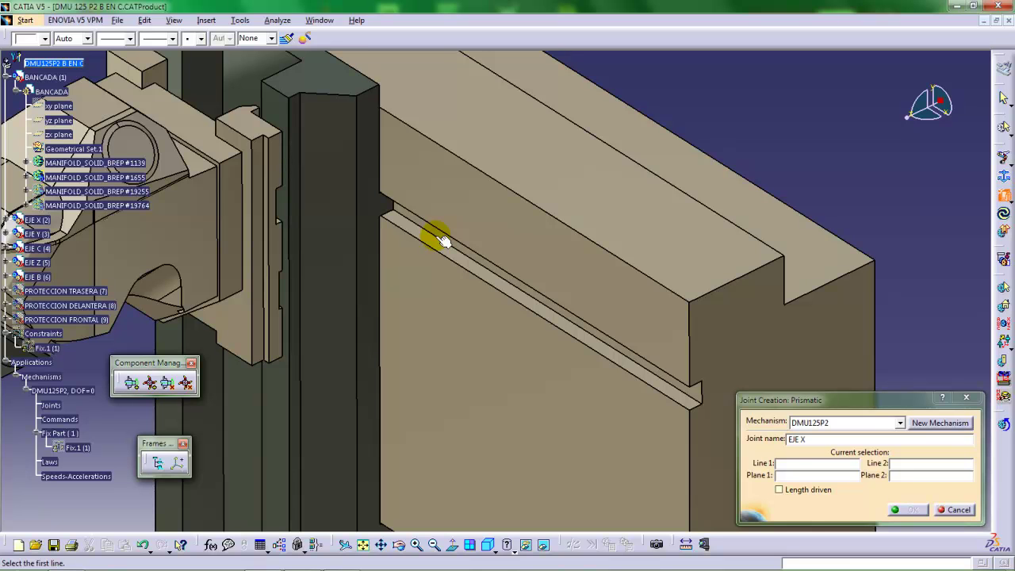
{"action": "left_click", "coordinate": [438, 238]}
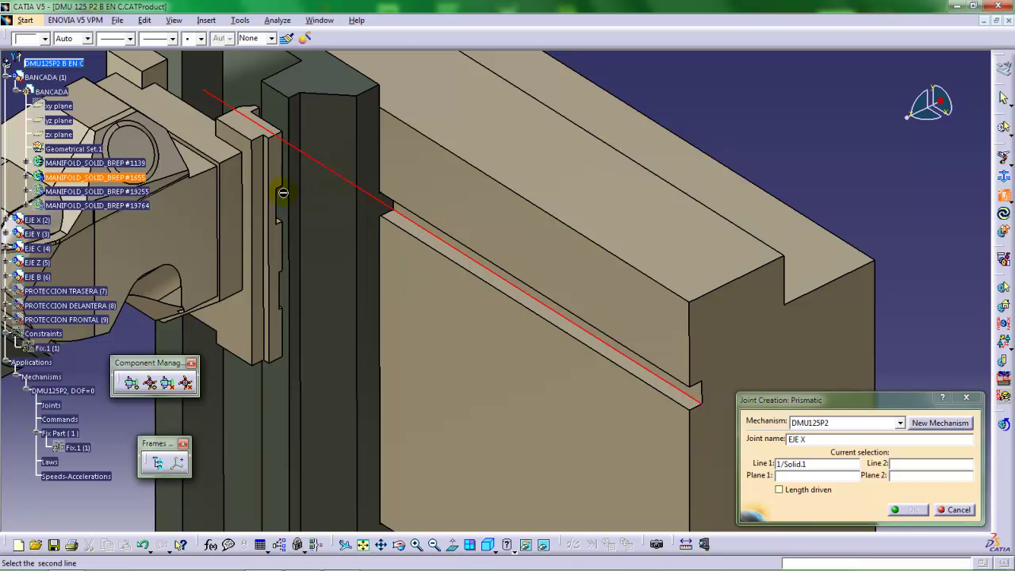
{"action": "right_click", "coordinate": [49, 91]}
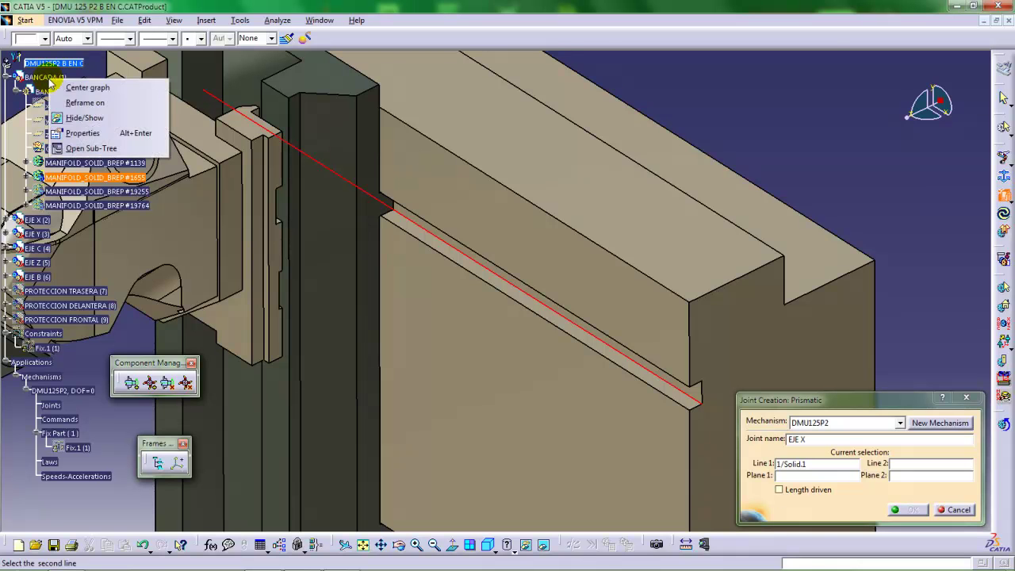
{"action": "left_click", "coordinate": [76, 115]}
{"action": "middle_click_drag", "start_coordinate": [385, 199], "coordinate": [535, 272]}
{"action": "left_click", "coordinate": [533, 267]}
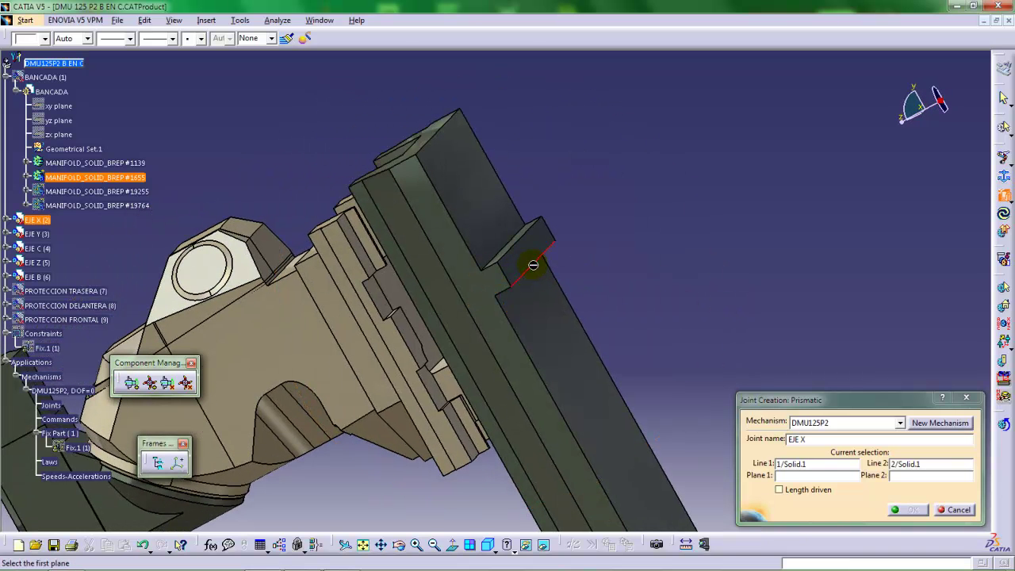
Show BANCADA again and set the narrow face along its upper guide as the joint's Plane 1.
{"action": "right_click", "coordinate": [50, 78]}
{"action": "left_click", "coordinate": [87, 118]}
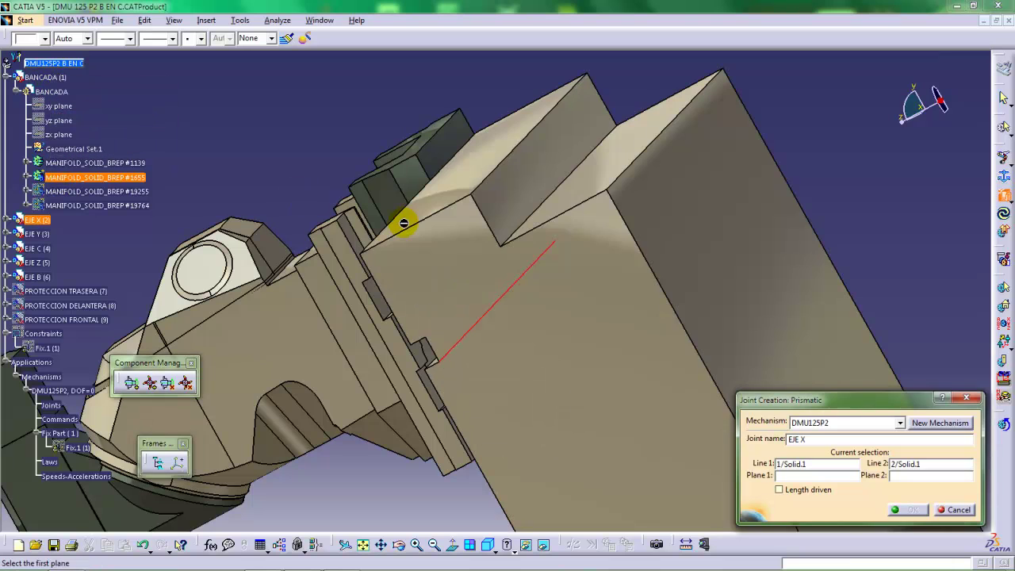
{"action": "middle_click_drag", "start_coordinate": [404, 220], "coordinate": [467, 261]}
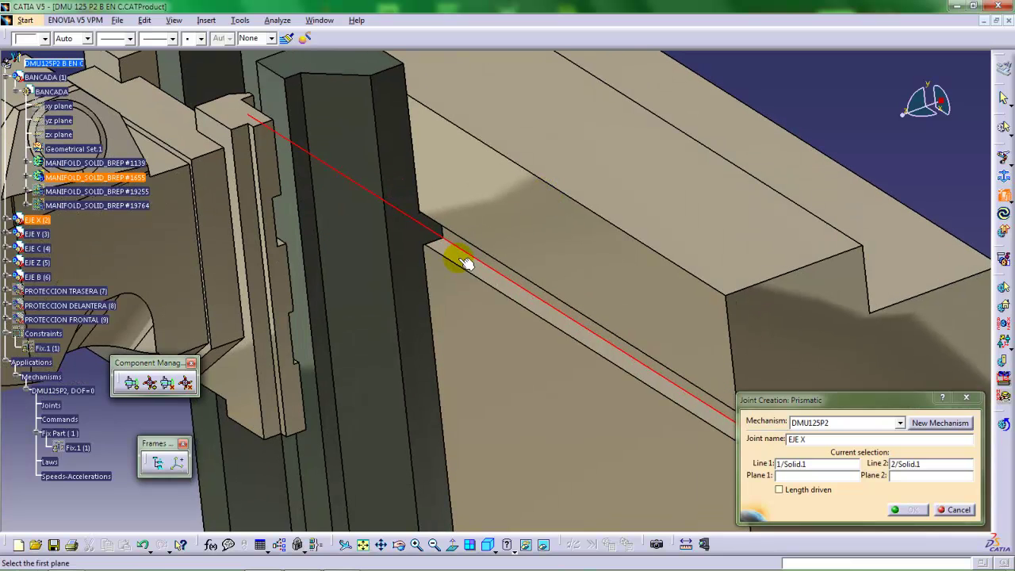
{"action": "left_click", "coordinate": [460, 260]}
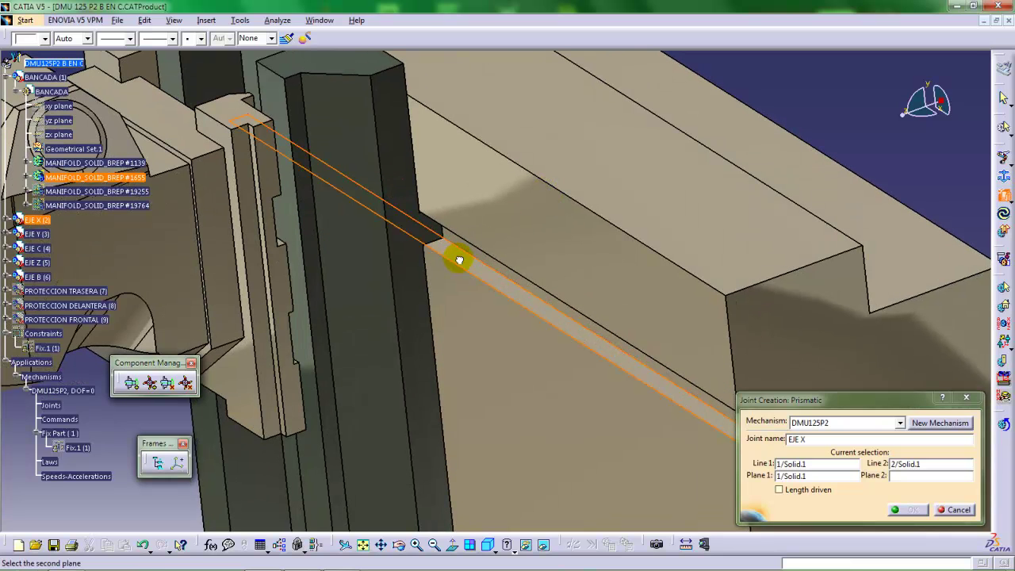
Hide BANCADA, set the matching guide face on EJE X as Plane 2 and create the joint.
{"action": "right_click", "coordinate": [45, 77]}
{"action": "left_click", "coordinate": [76, 115]}
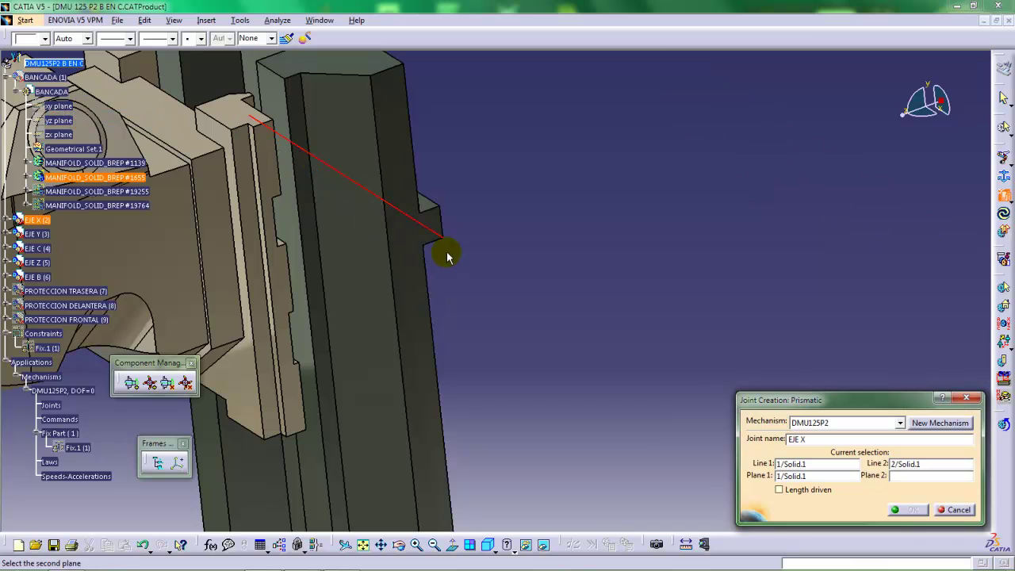
{"action": "middle_click_drag", "start_coordinate": [444, 249], "coordinate": [369, 158]}
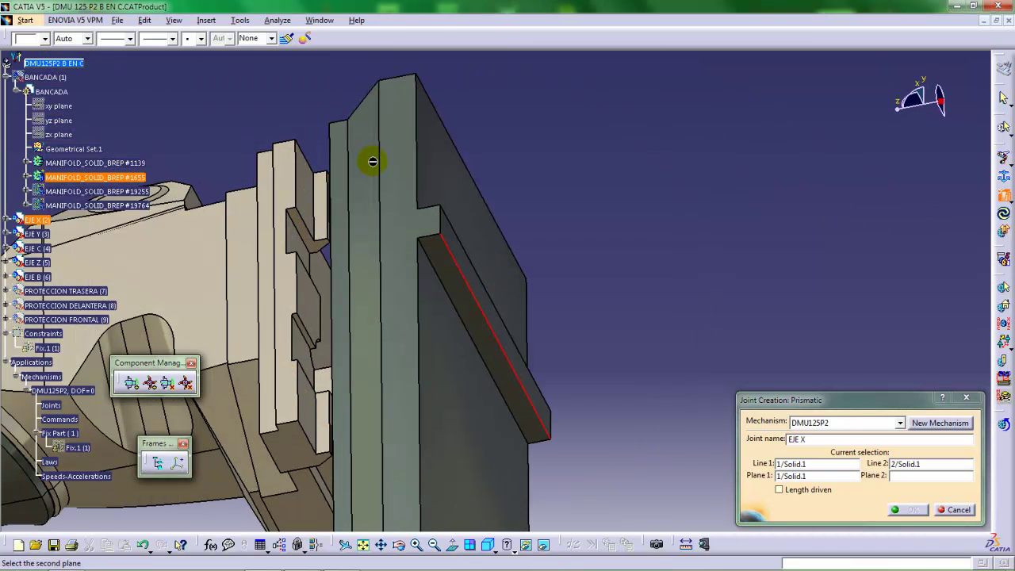
{"action": "left_click", "coordinate": [448, 263]}
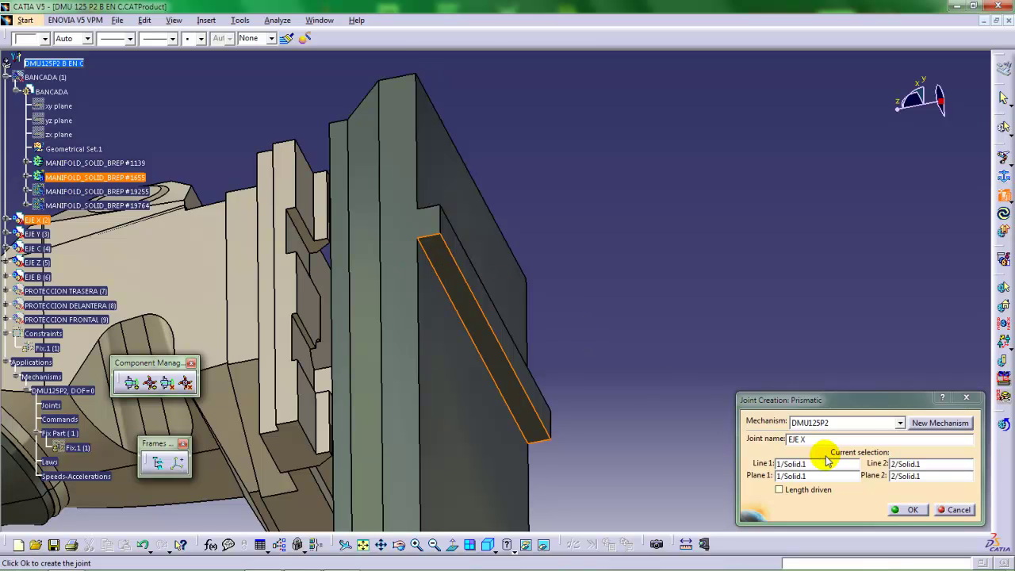
{"action": "left_click", "coordinate": [909, 509]}
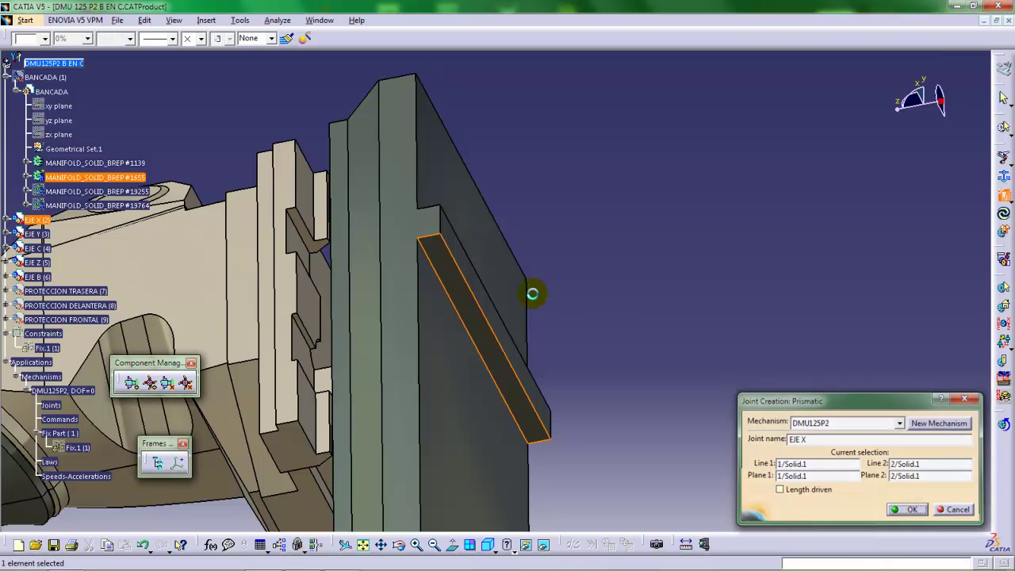
Show BANCADA again and expand the Joints branch of the DMU125P2 mechanism.
{"action": "right_click", "coordinate": [41, 78]}
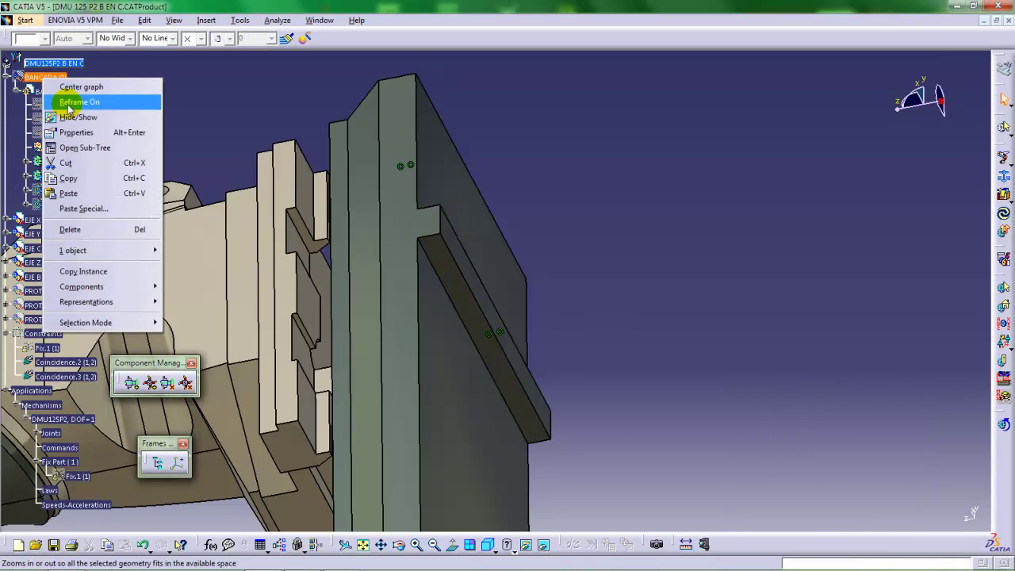
{"action": "left_click", "coordinate": [75, 119]}
{"action": "middle_click_drag", "start_coordinate": [357, 223], "coordinate": [457, 264]}
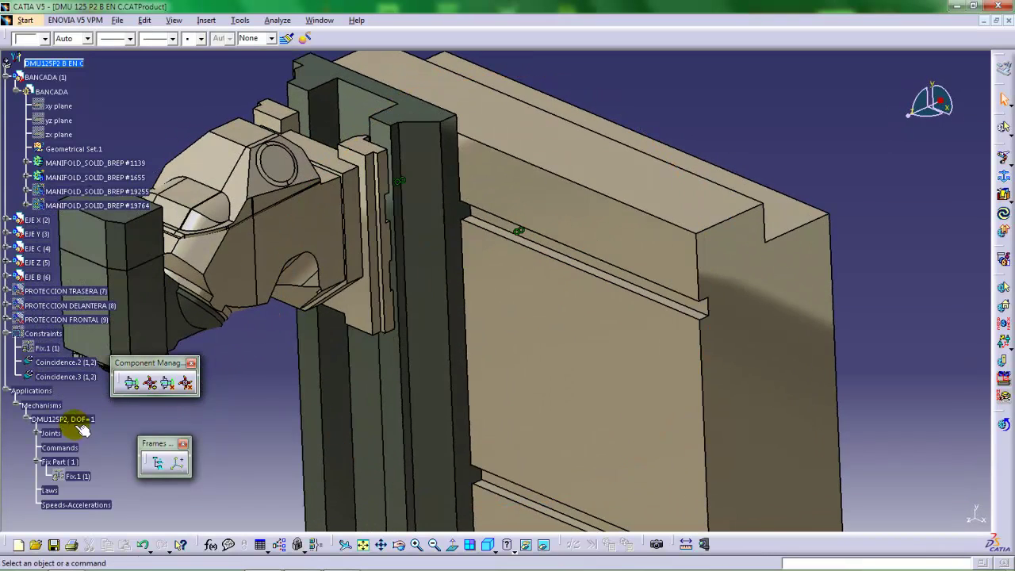
{"action": "left_click", "coordinate": [38, 432]}
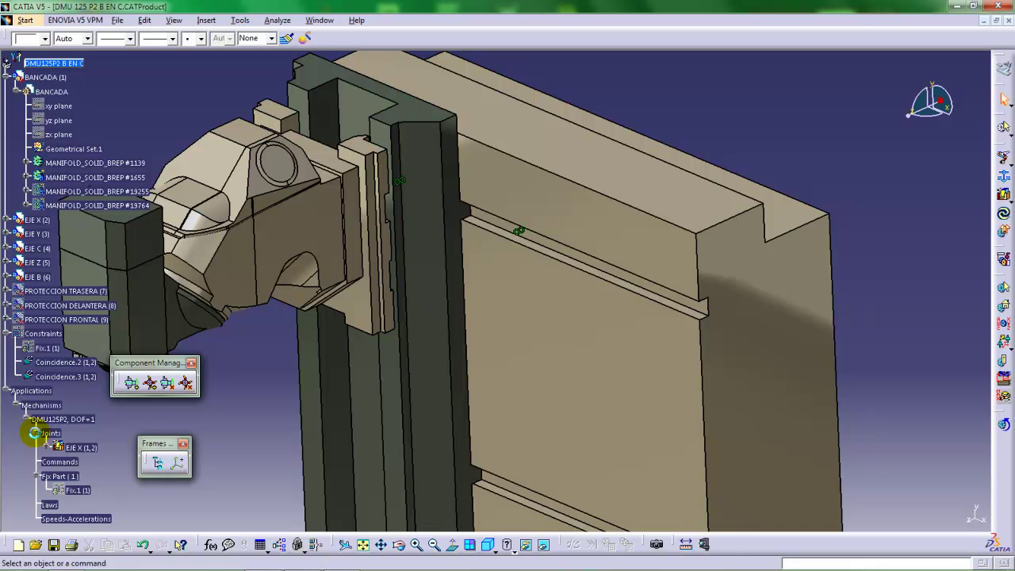
Open the EJE X prismatic joint of the DMU125P2 mechanism for editing and make it length driven.
{"action": "double_click", "coordinate": [79, 448]}
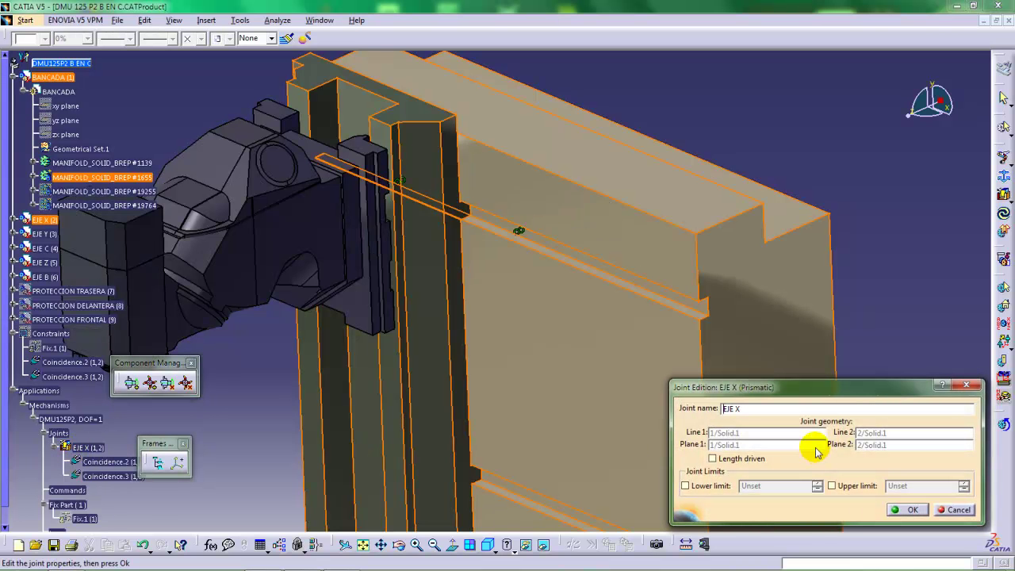
{"action": "middle_click_drag", "start_coordinate": [554, 371], "coordinate": [494, 336]}
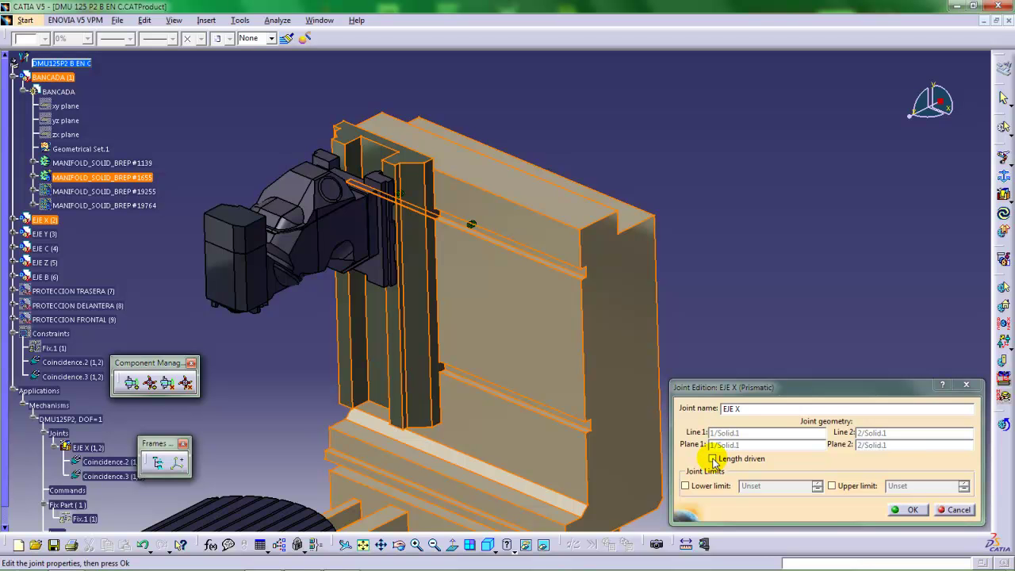
{"action": "left_click", "coordinate": [713, 459]}
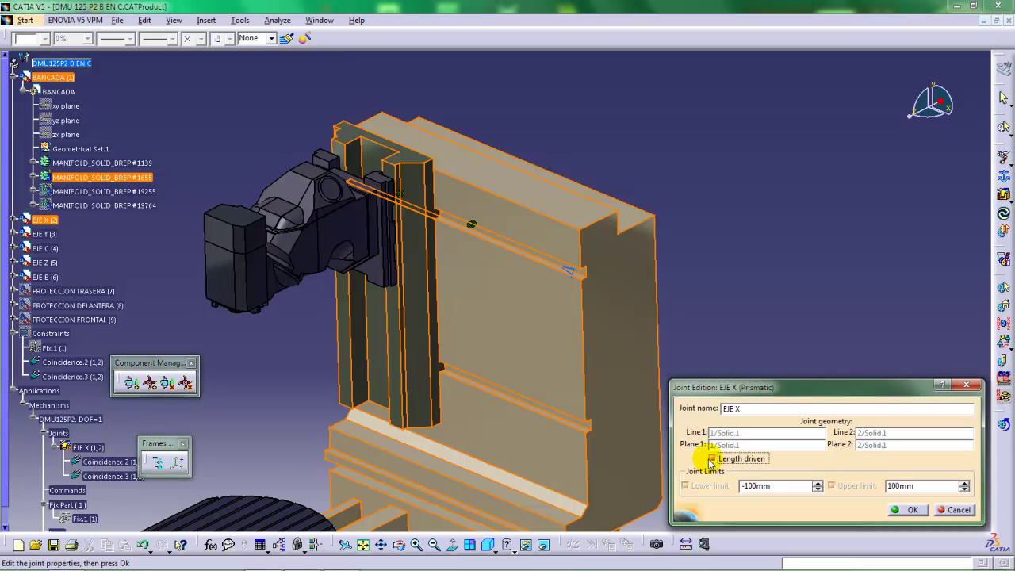
{"action": "middle_click_drag", "start_coordinate": [539, 403], "coordinate": [520, 379]}
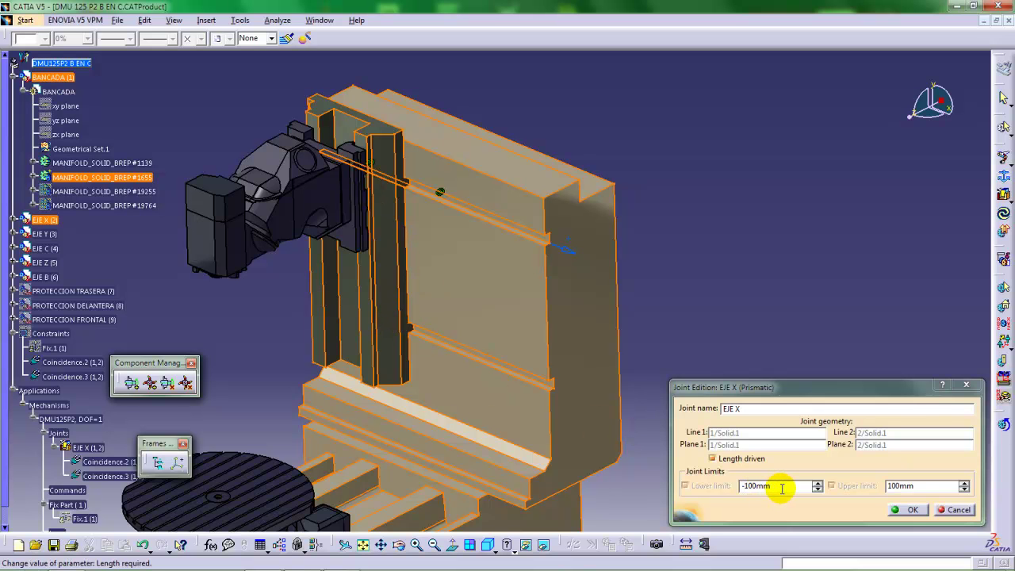
Set the EJE X joint's lower limit to 0 mm and its upper limit to 1250 mm.
{"action": "left_click_drag", "start_coordinate": [782, 488], "coordinate": [730, 493]}
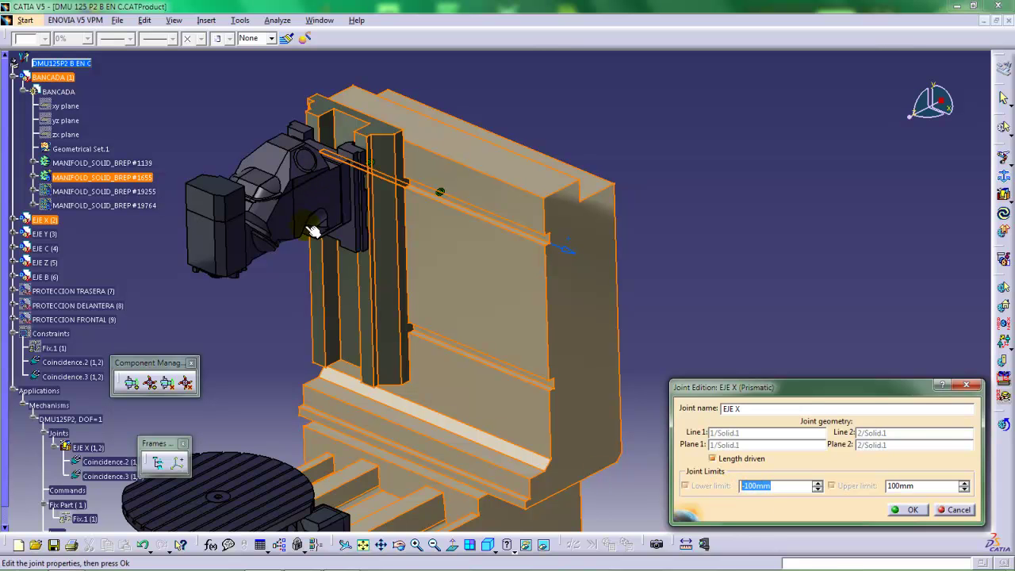
{"action": "left_click", "coordinate": [498, 346]}
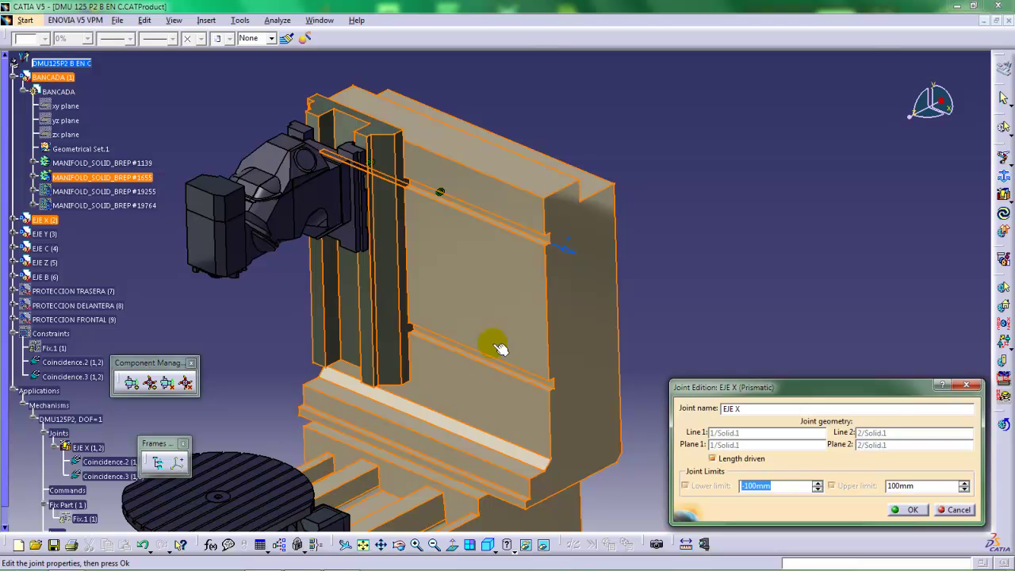
{"action": "left_click", "coordinate": [759, 485]}
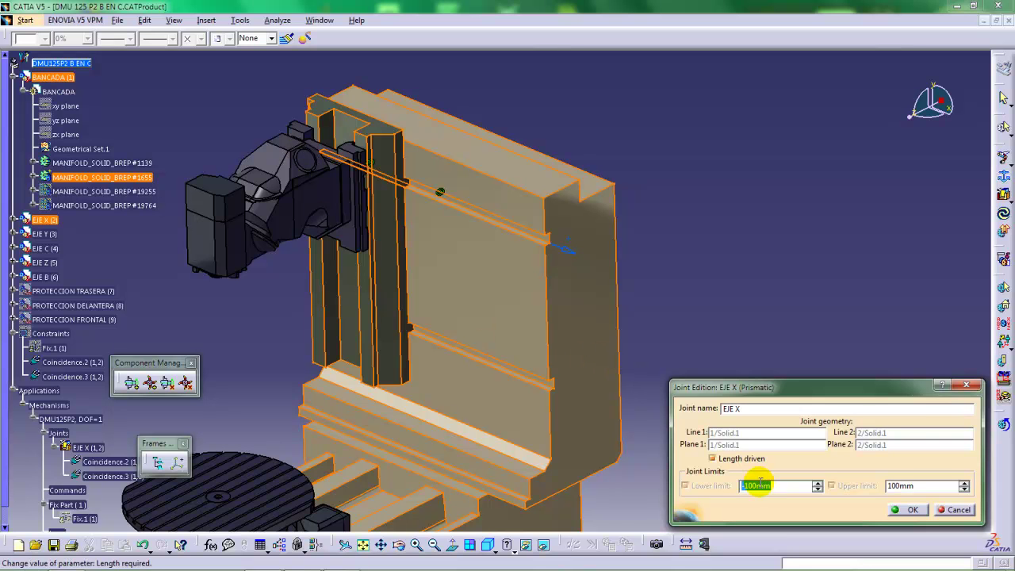
{"action": "type", "text": "0"}
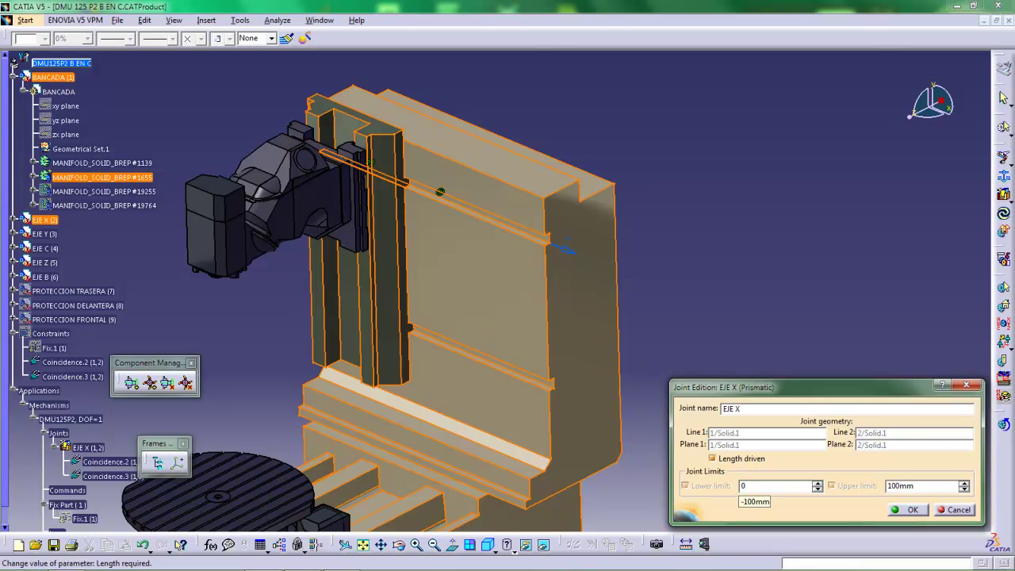
{"action": "key", "text": "Tab"}
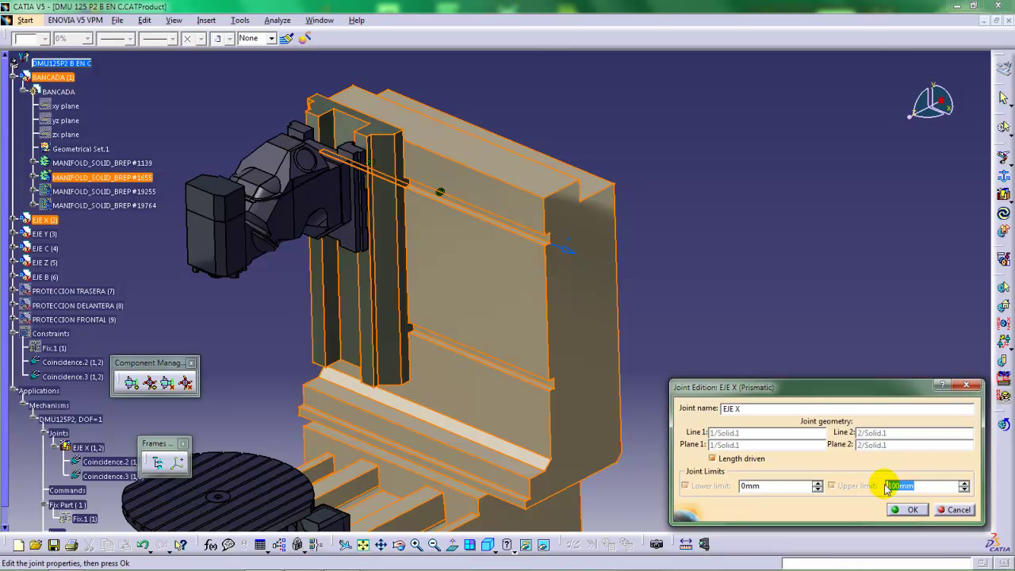
{"action": "type", "text": "1250"}
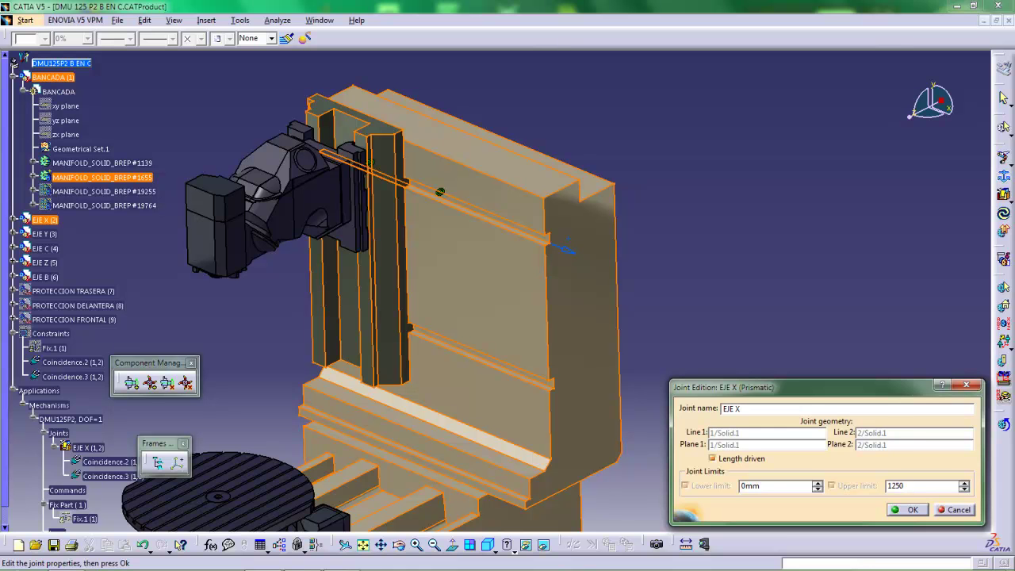
{"action": "key", "text": "Tab"}
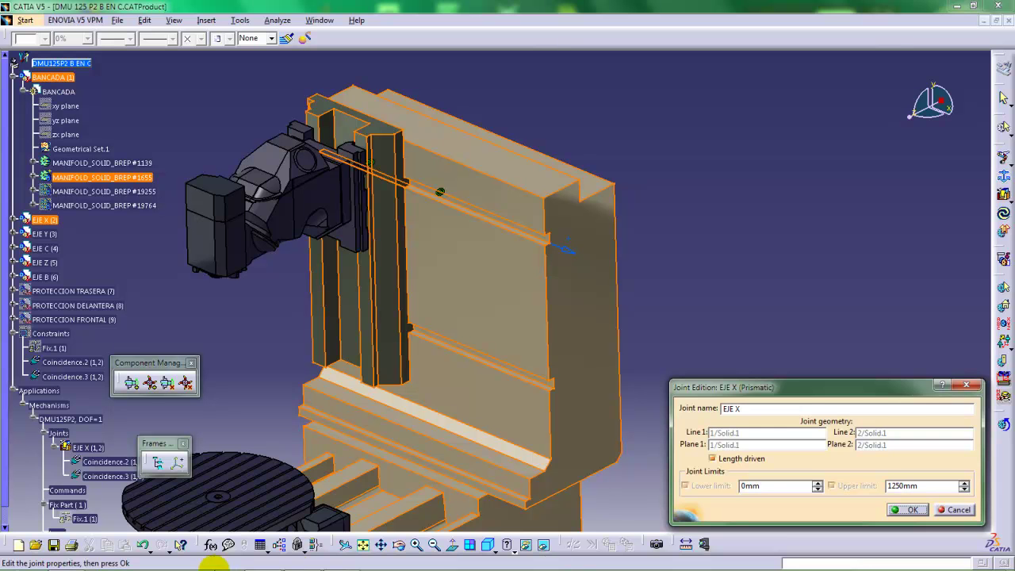
Switch to the DMU 125 P2 folder in Windows Explorer, check the X travel on the machine drawing and return to CATIA.
{"action": "mouse_move", "coordinate": [311, 547]}
{"action": "left_click", "coordinate": [66, 558]}
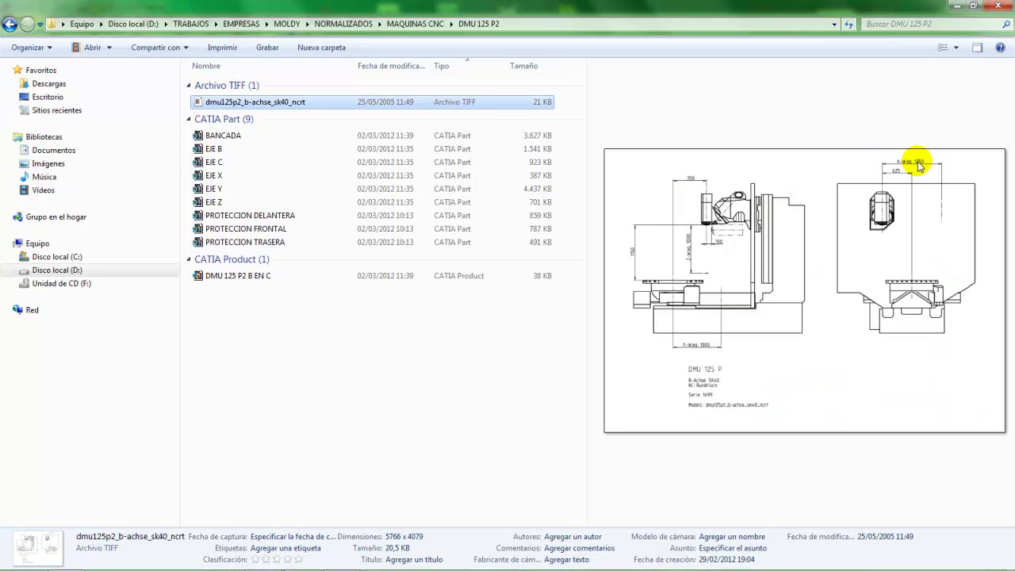
{"action": "mouse_move", "coordinate": [159, 565]}
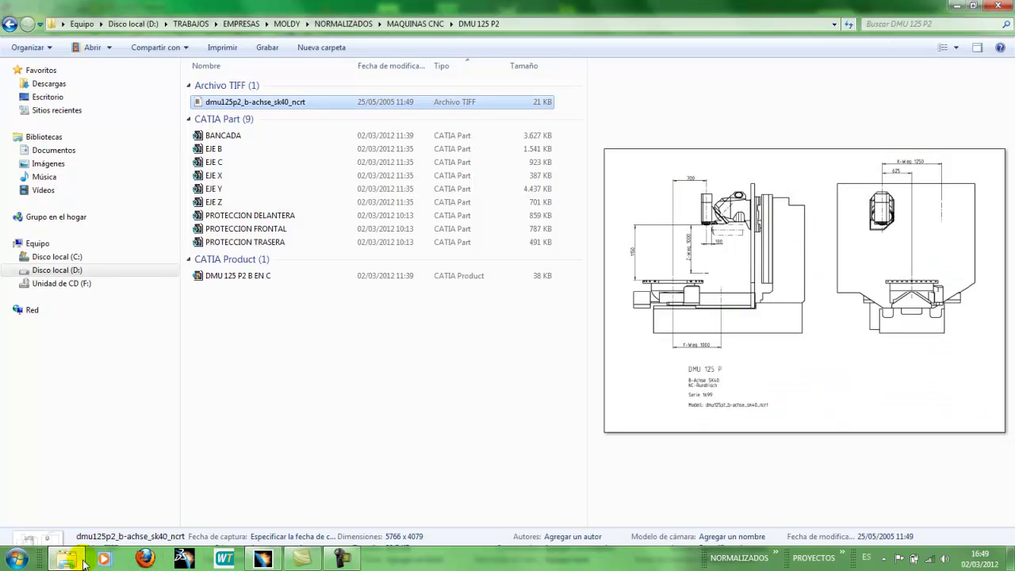
{"action": "mouse_move", "coordinate": [75, 561]}
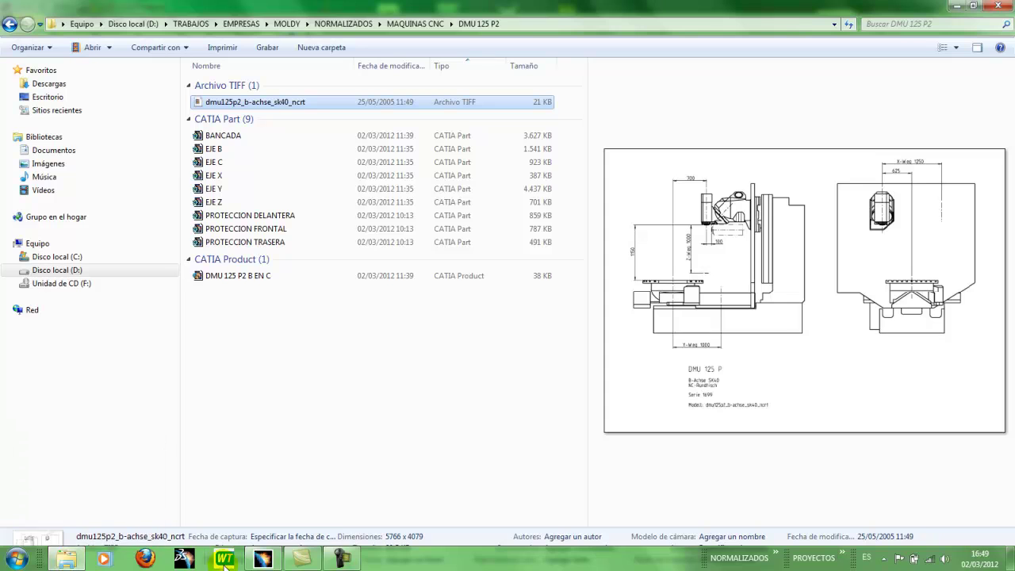
{"action": "left_click", "coordinate": [306, 558]}
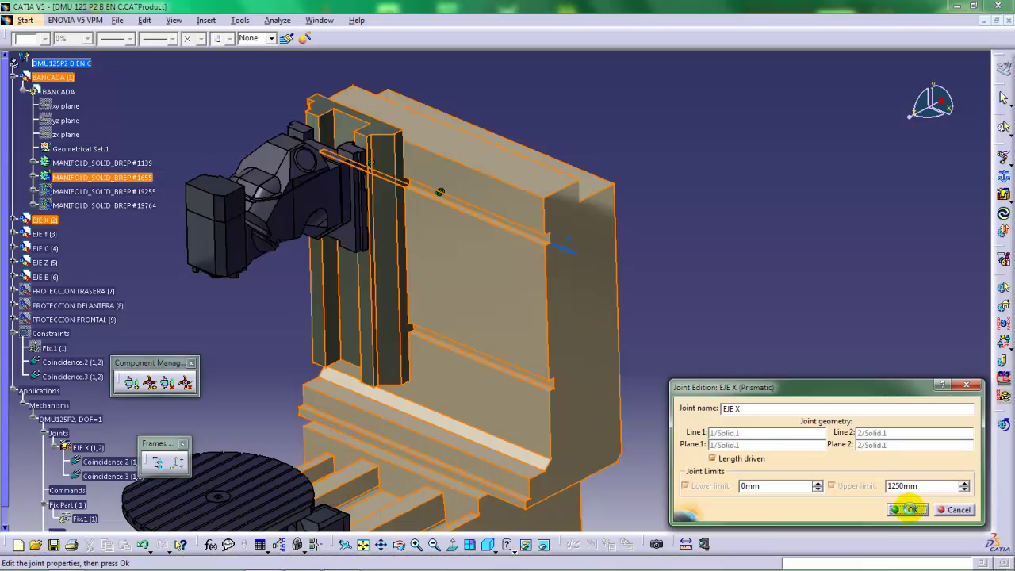
Apply the EJE X joint changes, acknowledge the information message and collapse the joint's branch in the tree.
{"action": "left_click", "coordinate": [906, 509]}
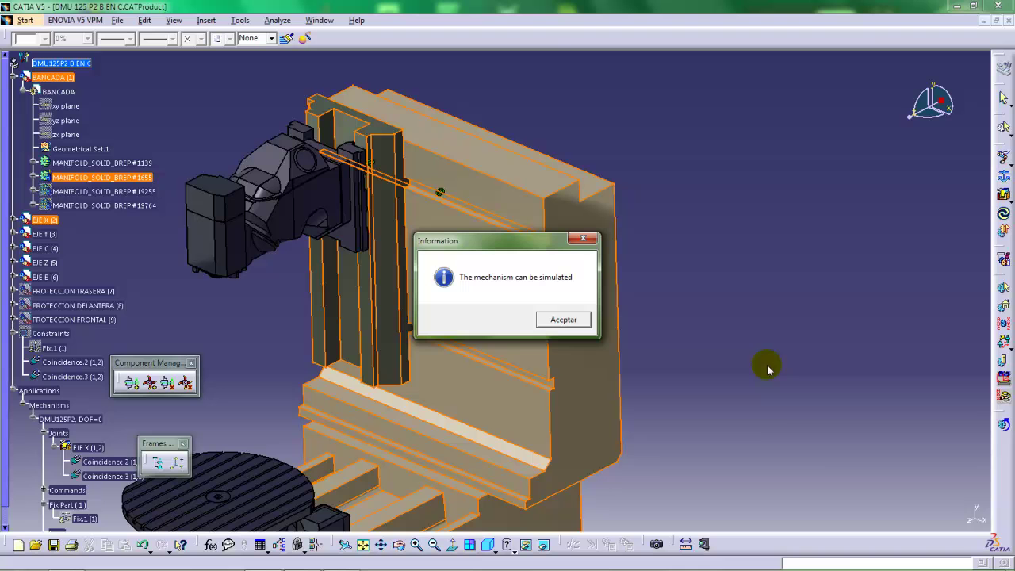
{"action": "left_click", "coordinate": [564, 319]}
{"action": "middle_click_drag", "start_coordinate": [460, 249], "coordinate": [506, 238]}
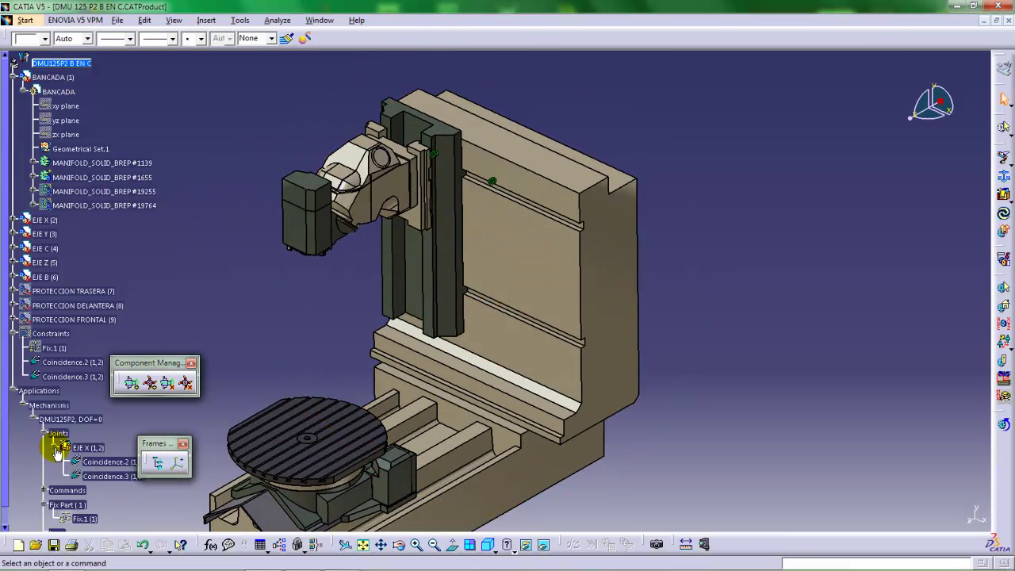
{"action": "left_click", "coordinate": [57, 449]}
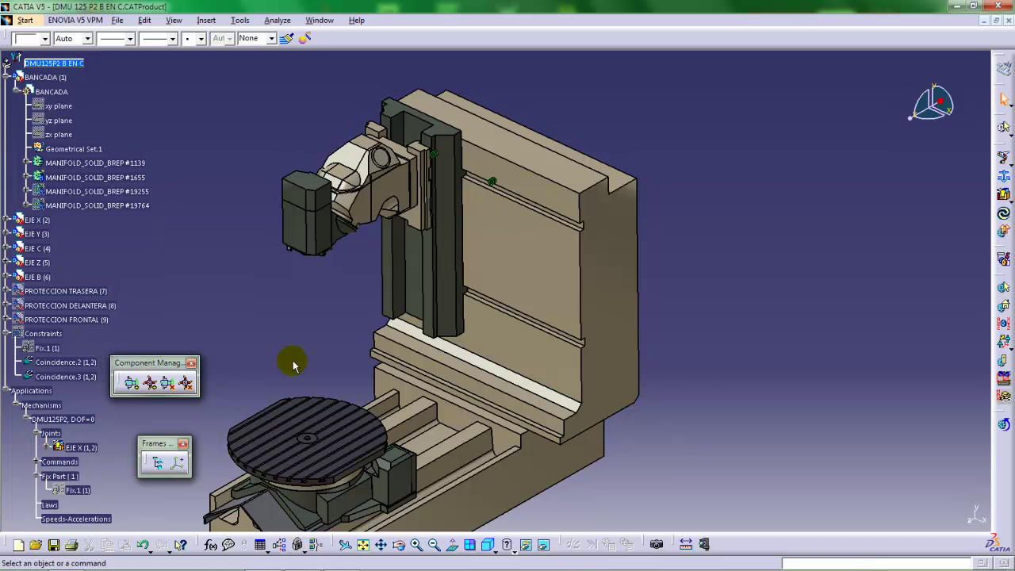
Hide the assembly constraints and collapse the Constraints branch in the tree.
{"action": "middle_click_drag", "start_coordinate": [457, 280], "coordinate": [503, 259]}
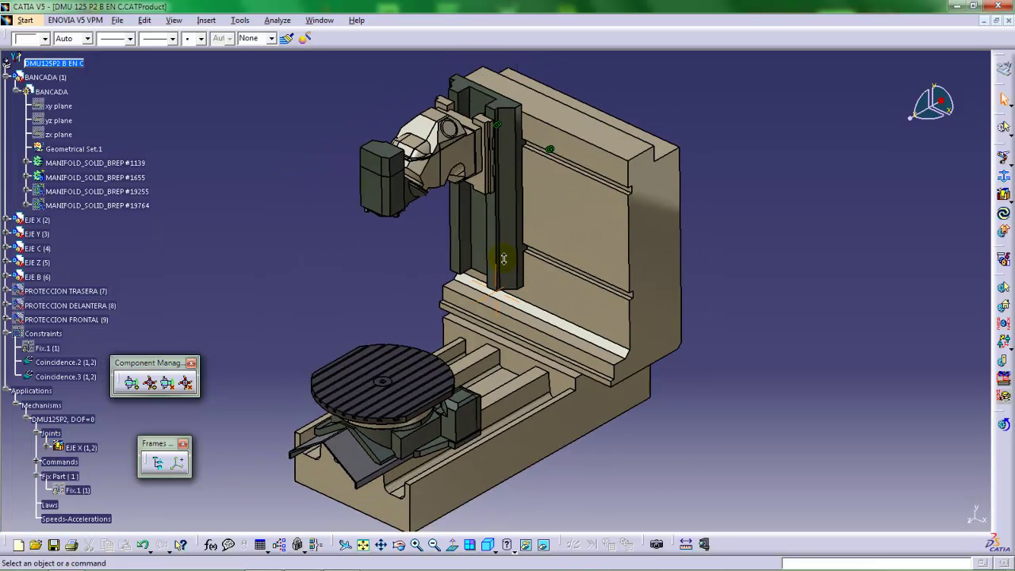
{"action": "middle_click_drag", "start_coordinate": [435, 315], "coordinate": [419, 293]}
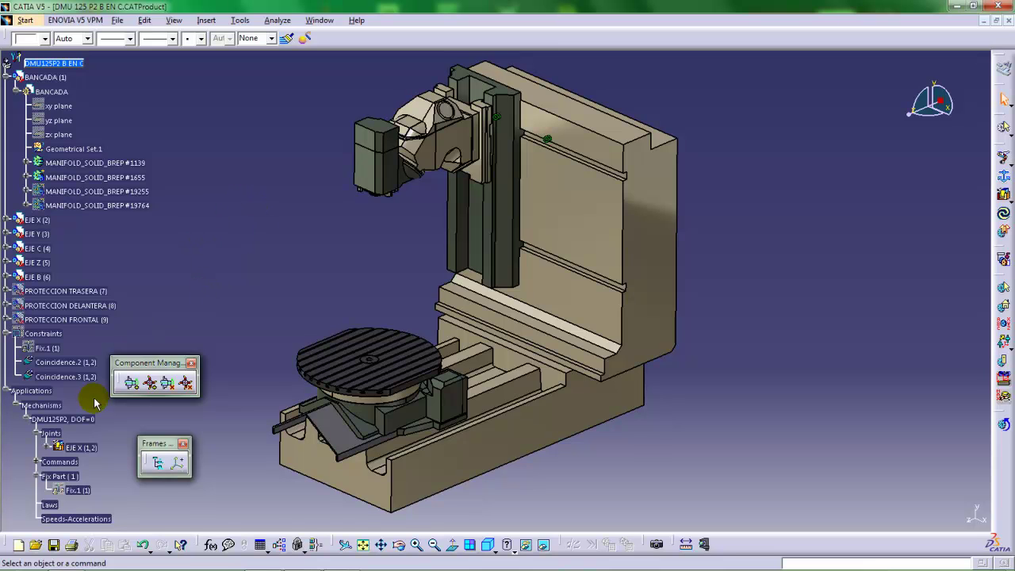
{"action": "middle_click_drag", "start_coordinate": [396, 199], "coordinate": [403, 223]}
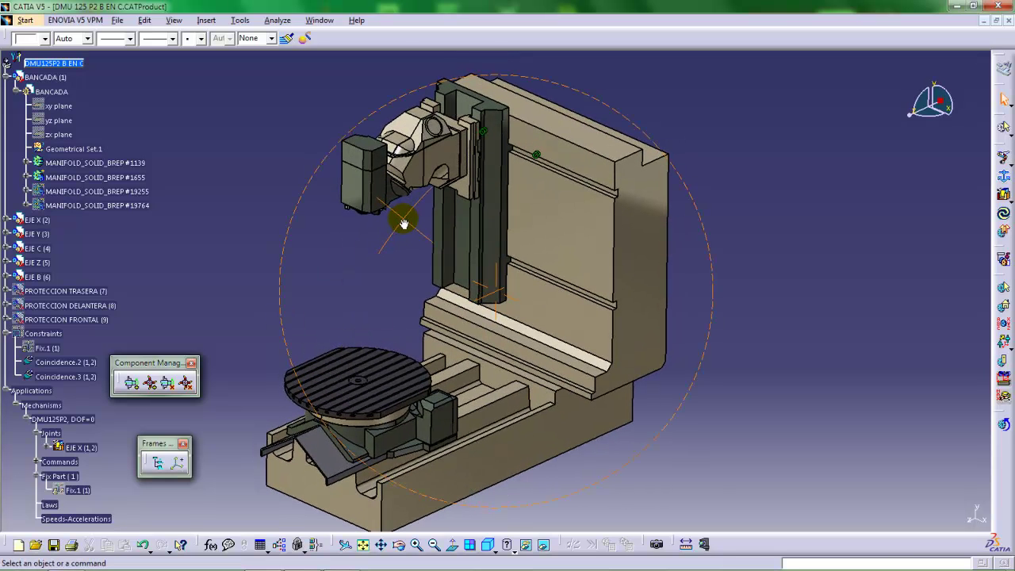
{"action": "right_click", "coordinate": [39, 334]}
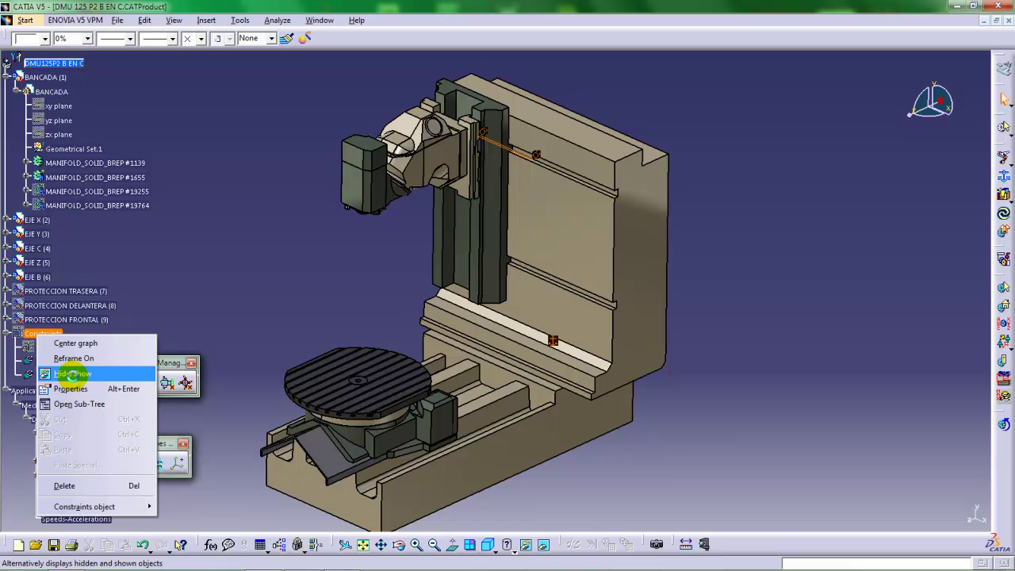
{"action": "left_click", "coordinate": [72, 374]}
{"action": "left_click", "coordinate": [6, 333]}
{"action": "right_click", "coordinate": [42, 334]}
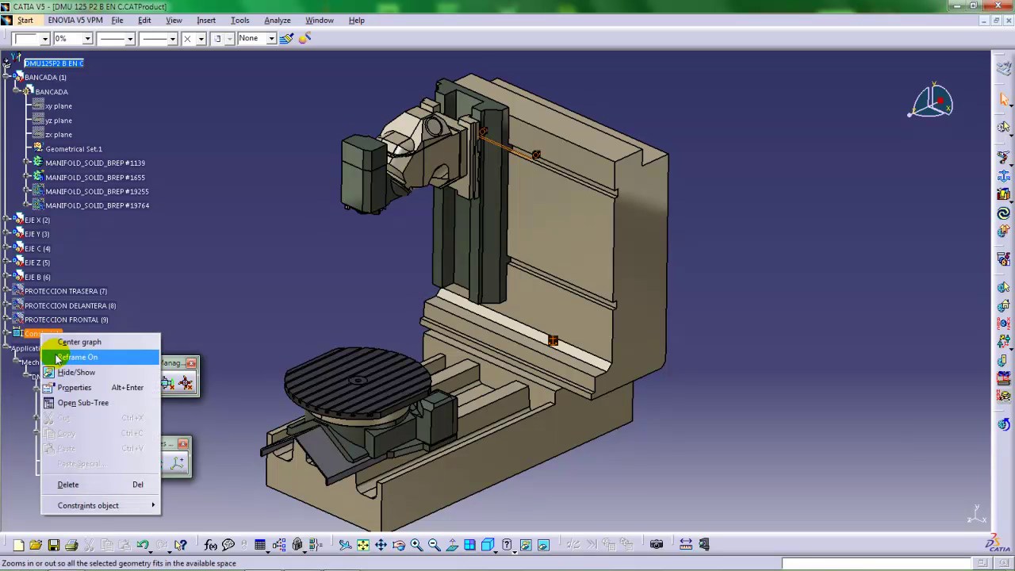
{"action": "left_click", "coordinate": [72, 375]}
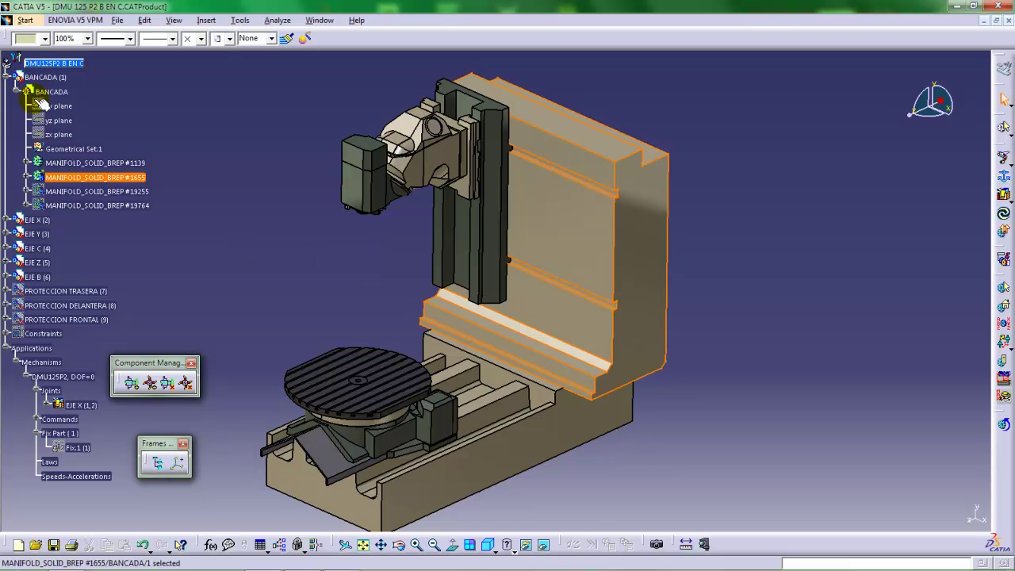
Show the hidden bodies MANIFOLD_SOLID_BREP #19255 and #19764 of BANCADA and collapse the BANCADA branch.
{"action": "right_click", "coordinate": [63, 191]}
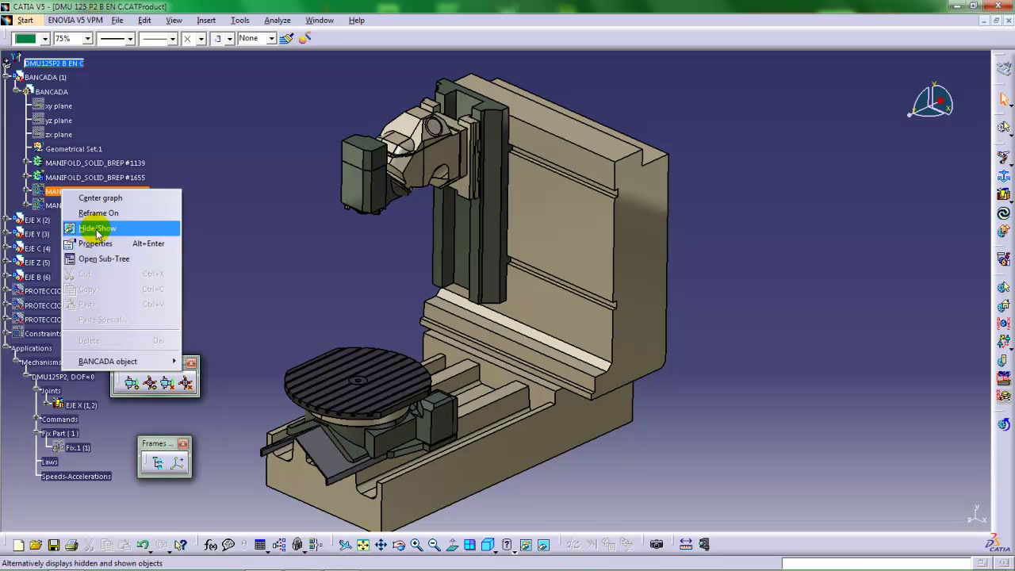
{"action": "left_click", "coordinate": [97, 228]}
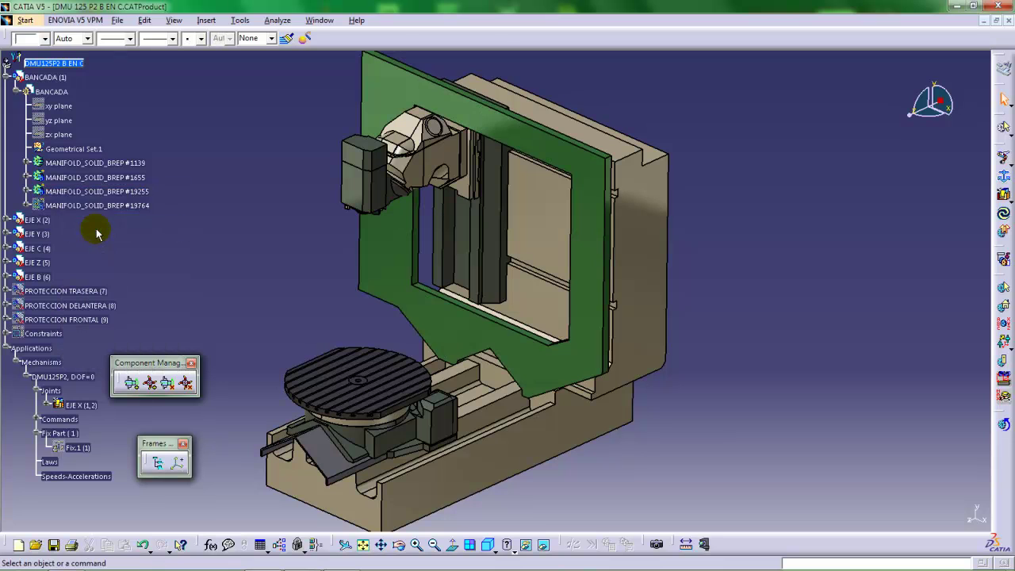
{"action": "right_click", "coordinate": [83, 206]}
{"action": "left_click", "coordinate": [118, 246]}
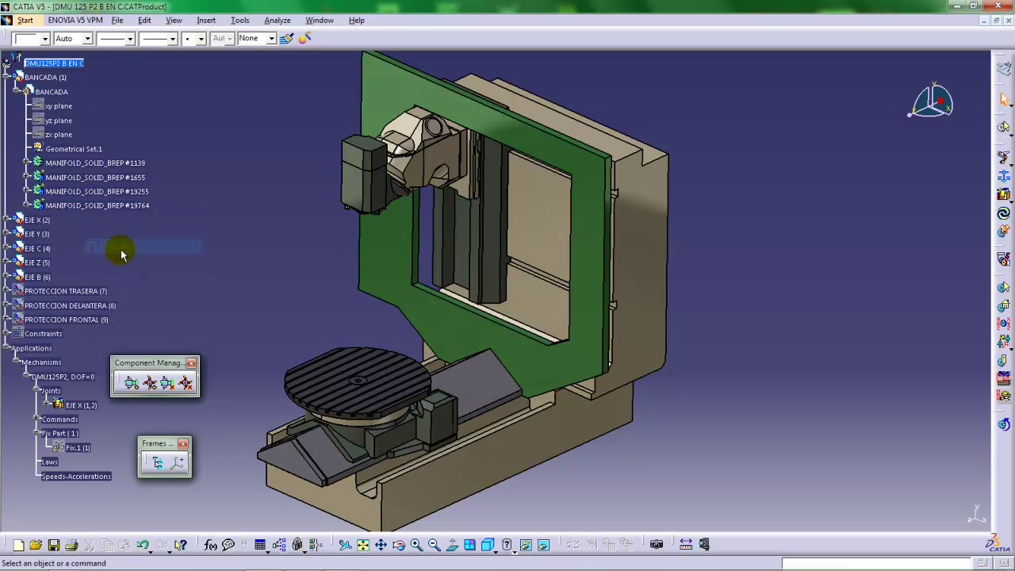
{"action": "middle_click_drag", "start_coordinate": [345, 413], "coordinate": [353, 294]}
{"action": "left_click", "coordinate": [365, 278]}
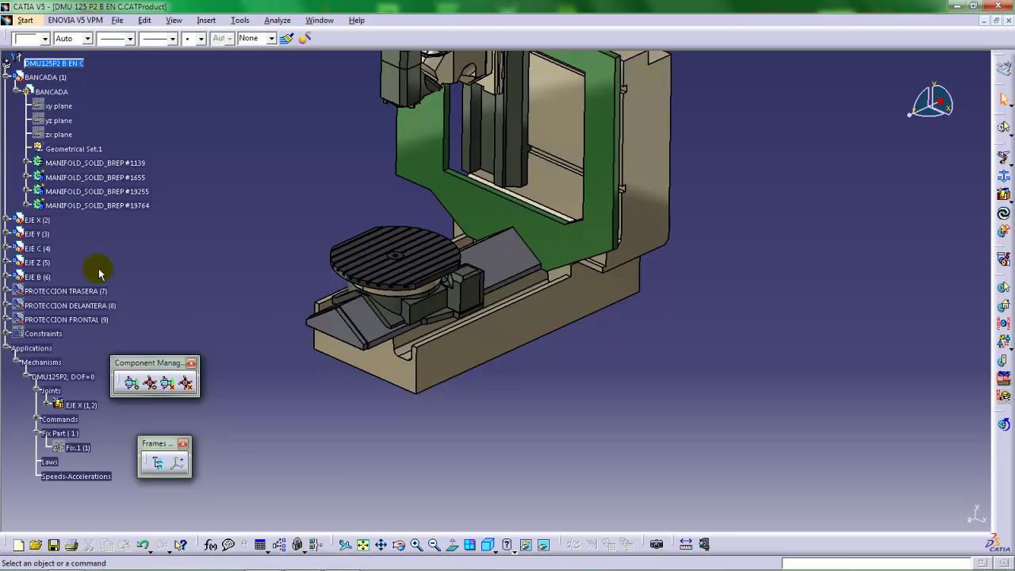
{"action": "left_click", "coordinate": [7, 79]}
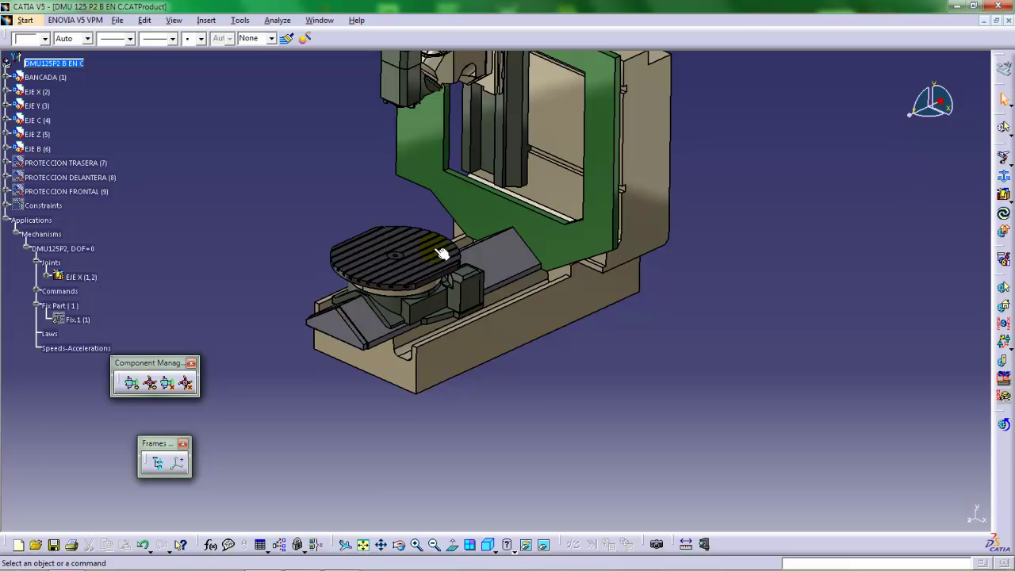
Start a new prismatic joint in the DMU125P2 mechanism and name it EJE Y.
{"action": "middle_click_drag", "start_coordinate": [442, 253], "coordinate": [420, 280]}
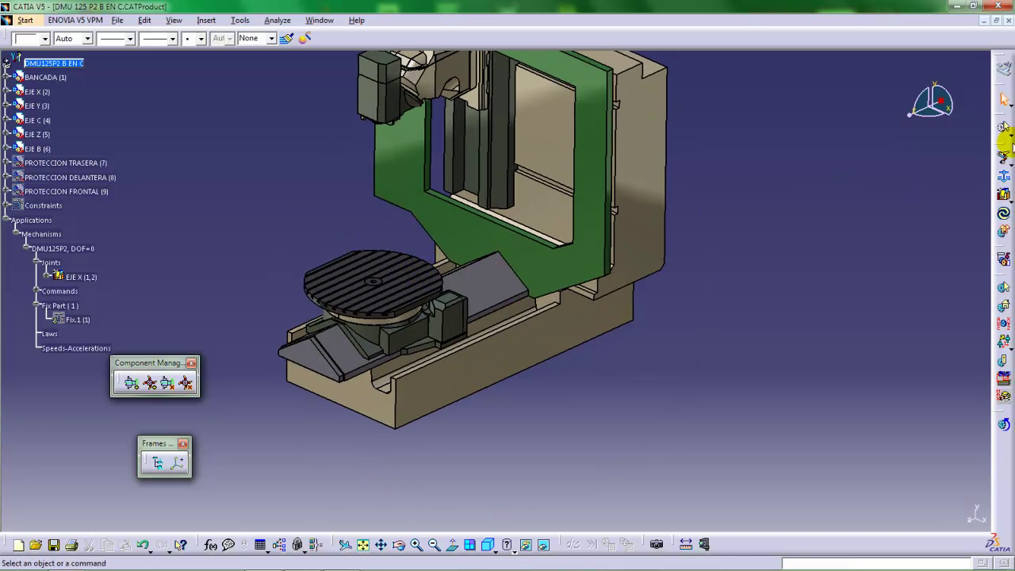
{"action": "left_click", "coordinate": [1005, 196]}
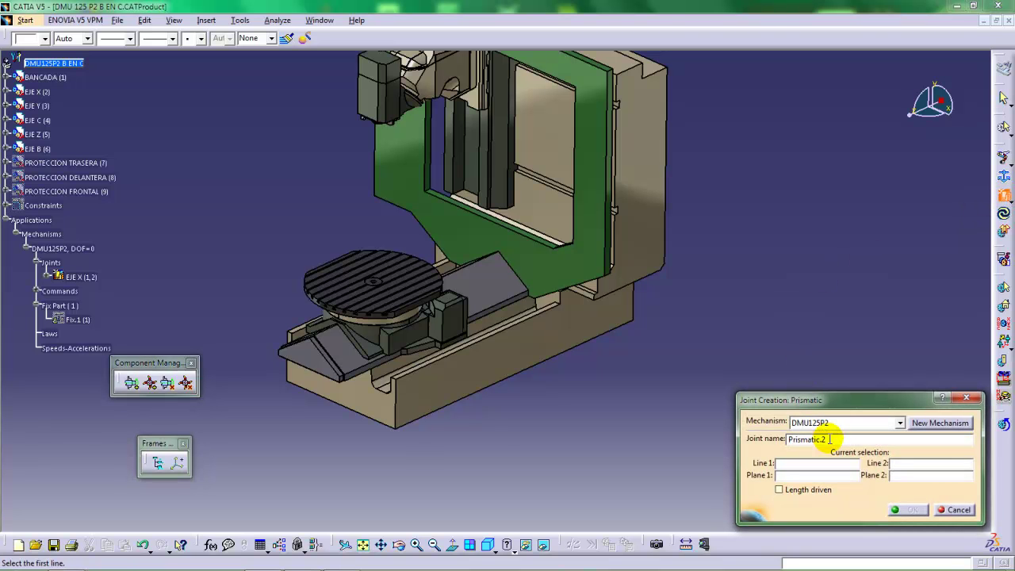
{"action": "type", "text": "E"}
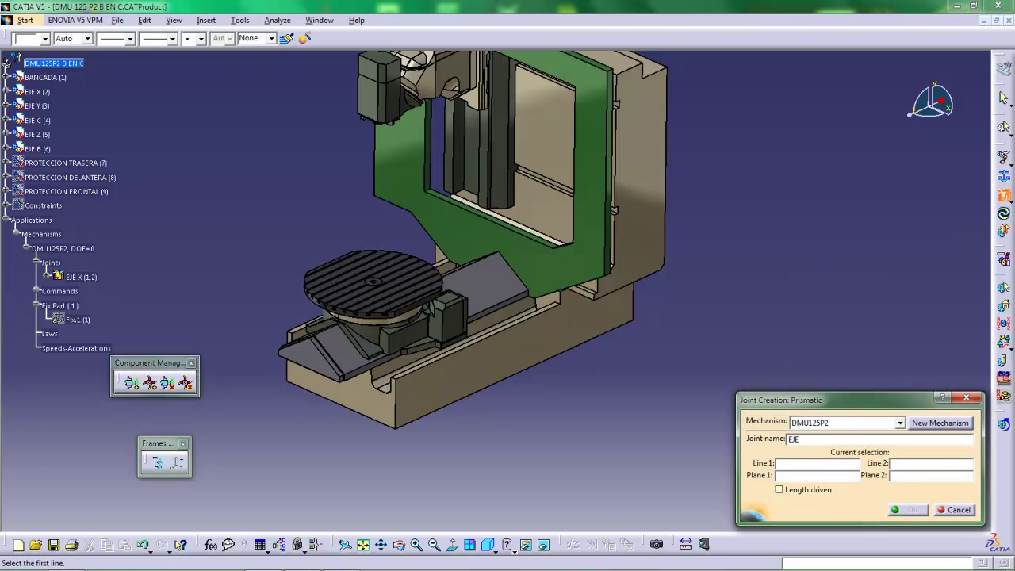
{"action": "type", "text": "JE"}
Select the long side edge of BANCADA's gabled guard as Line 1 of the EJE Y joint.
{"action": "middle_click_drag", "start_coordinate": [455, 367], "coordinate": [571, 241]}
{"action": "middle_click_drag", "start_coordinate": [519, 314], "coordinate": [571, 188]}
{"action": "middle_click_drag", "start_coordinate": [537, 261], "coordinate": [529, 265]}
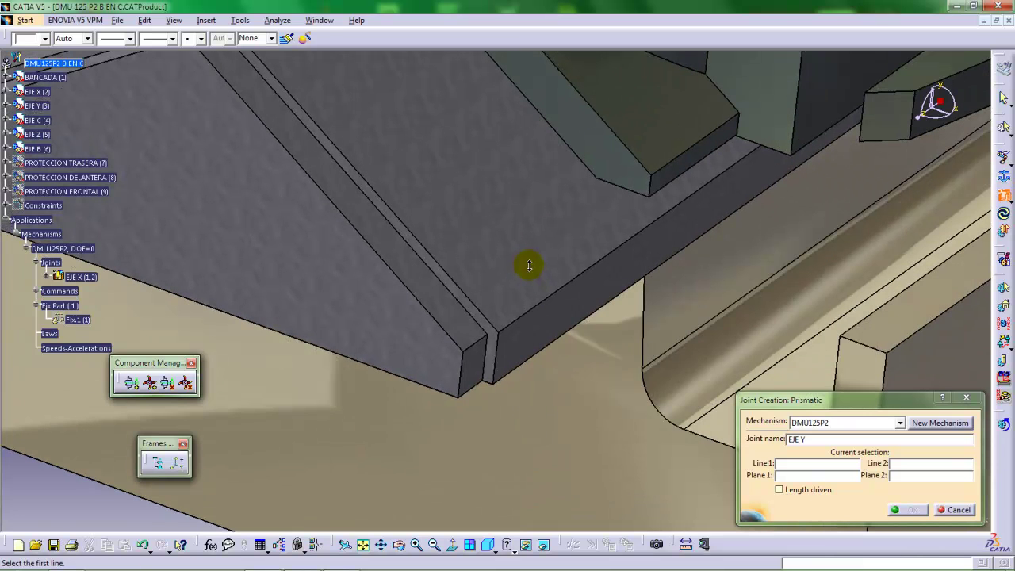
{"action": "left_click", "coordinate": [475, 346]}
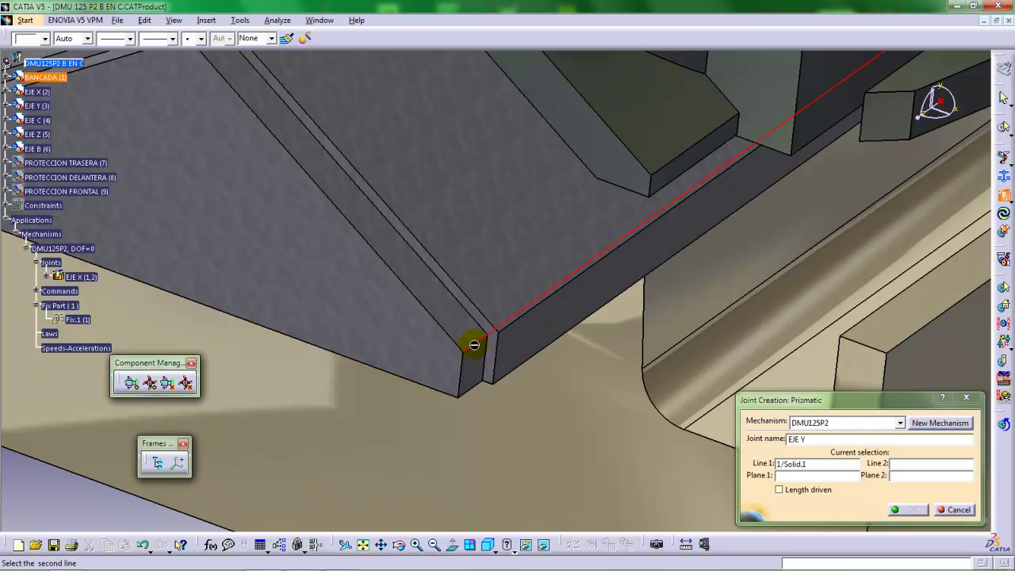
Hide BANCADA and select the matching inner edge of the EJE Y carriage's side flange as Line 2.
{"action": "right_click", "coordinate": [49, 77]}
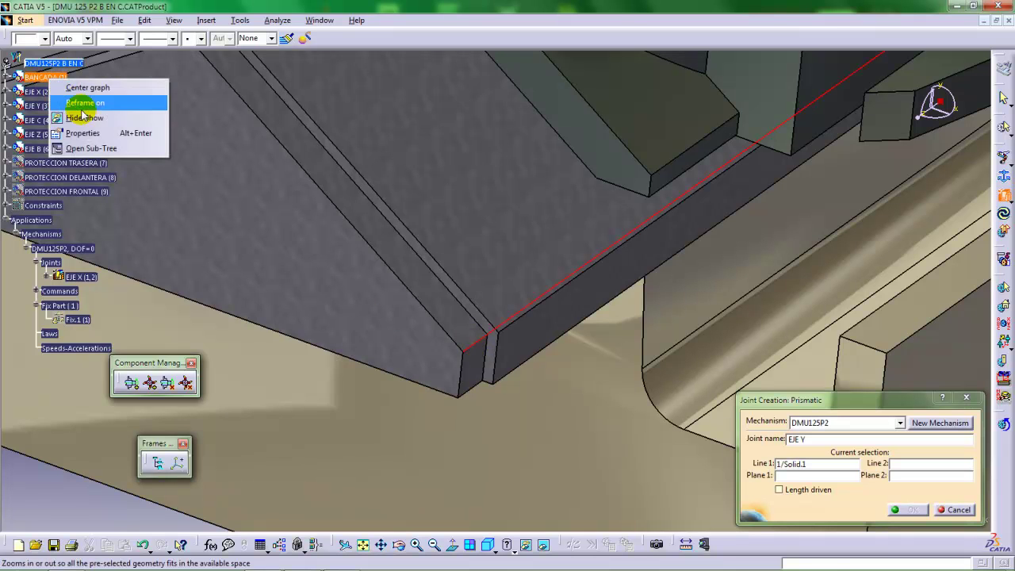
{"action": "left_click", "coordinate": [87, 119]}
{"action": "middle_click_drag", "start_coordinate": [406, 325], "coordinate": [465, 401]}
{"action": "middle_click", "coordinate": [663, 263]}
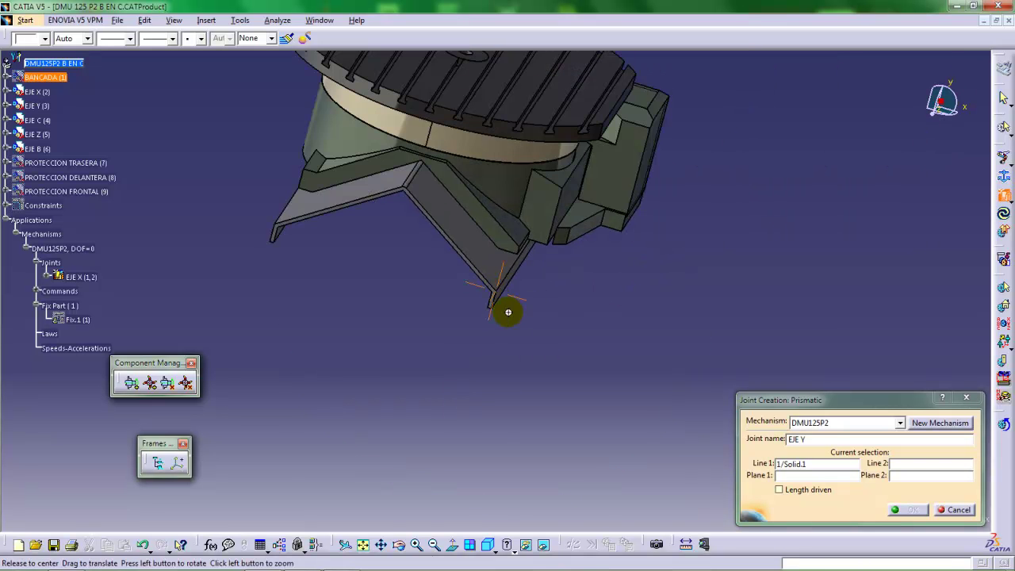
{"action": "middle_click_drag", "start_coordinate": [510, 313], "coordinate": [527, 252]}
{"action": "left_click", "coordinate": [528, 248]}
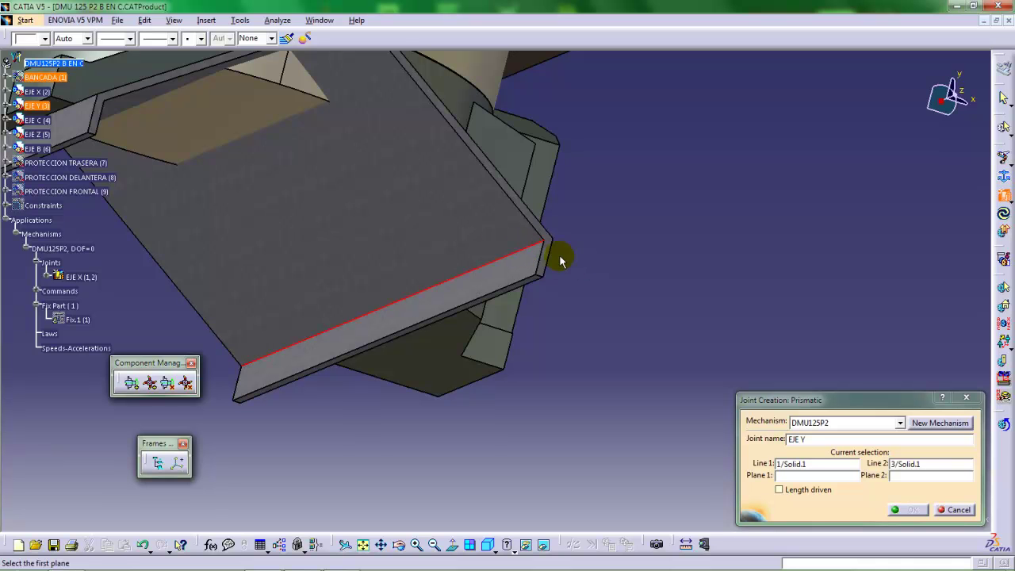
Show BANCADA again and select the narrow vertical side face of its gabled guard as Plane 1.
{"action": "right_click", "coordinate": [46, 77]}
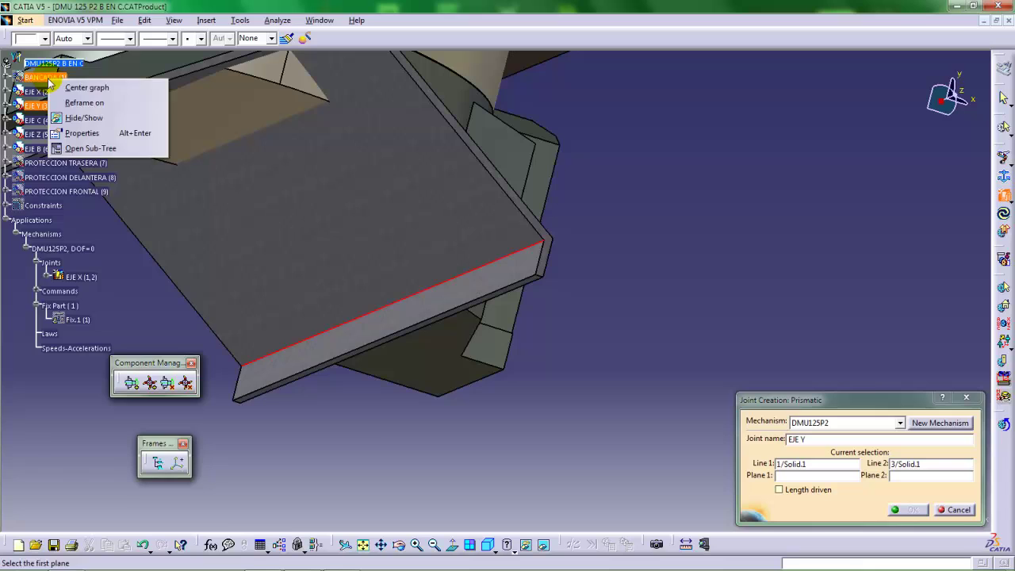
{"action": "left_click", "coordinate": [89, 117]}
{"action": "middle_click_drag", "start_coordinate": [297, 184], "coordinate": [521, 246]}
{"action": "left_click", "coordinate": [514, 240]}
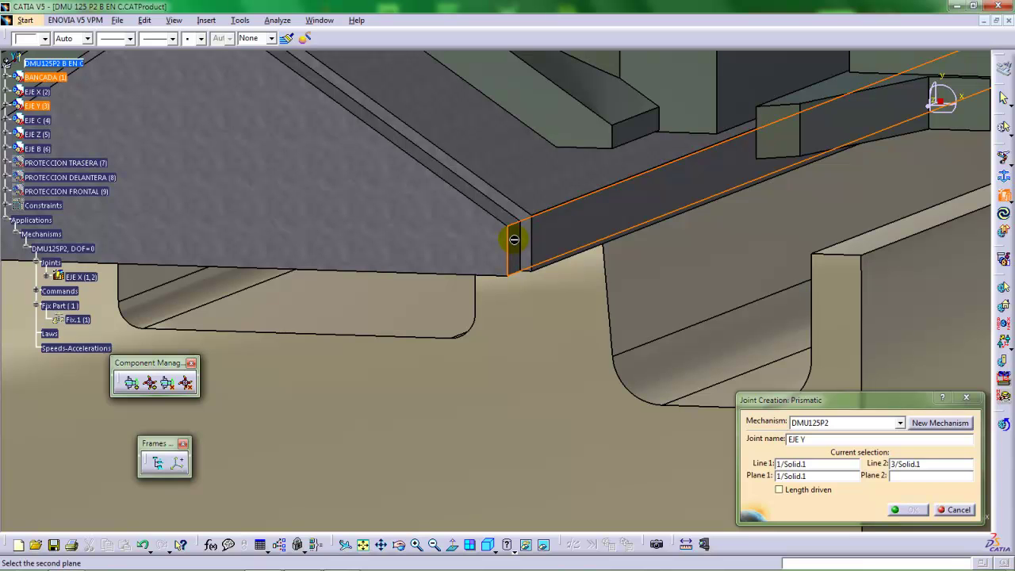
Hide BANCADA and select the inner face of the EJE Y carriage's side flange as Plane 2.
{"action": "right_click", "coordinate": [42, 77]}
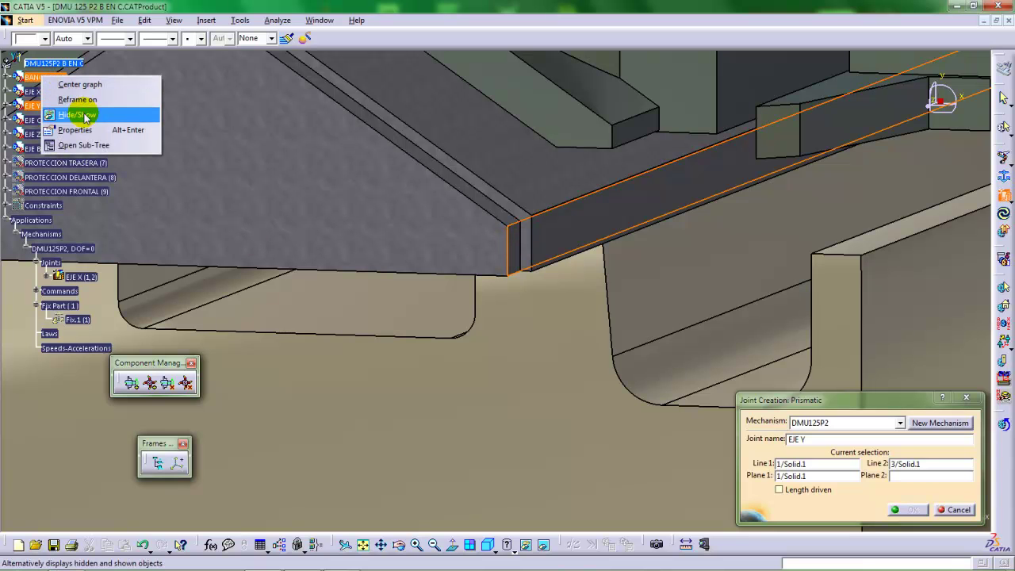
{"action": "left_click", "coordinate": [84, 117]}
{"action": "middle_click_drag", "start_coordinate": [356, 227], "coordinate": [527, 243]}
{"action": "left_click", "coordinate": [521, 247]}
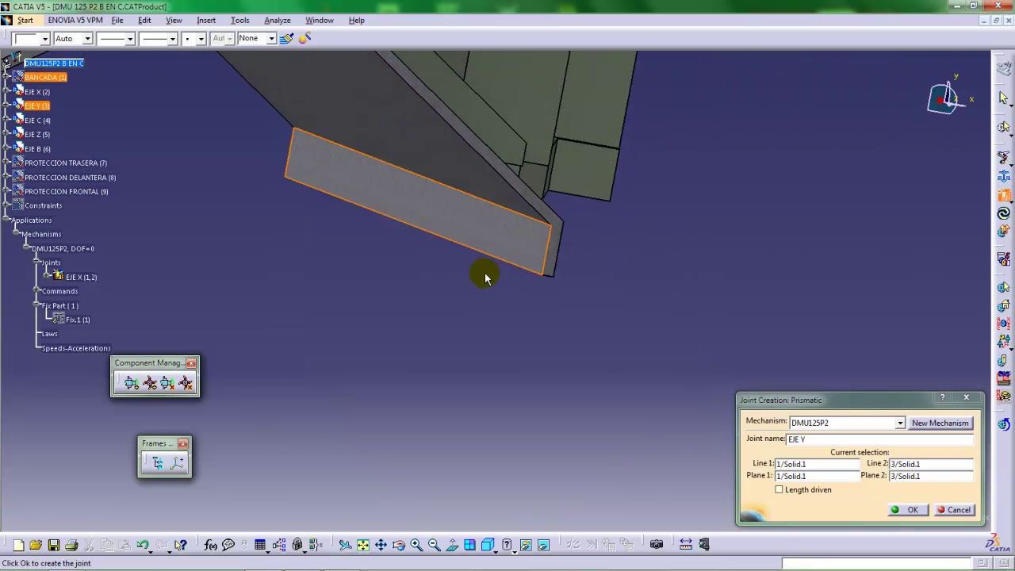
Show BANCADA again and create the EJE Y prismatic joint without making it length driven.
{"action": "right_click", "coordinate": [52, 82]}
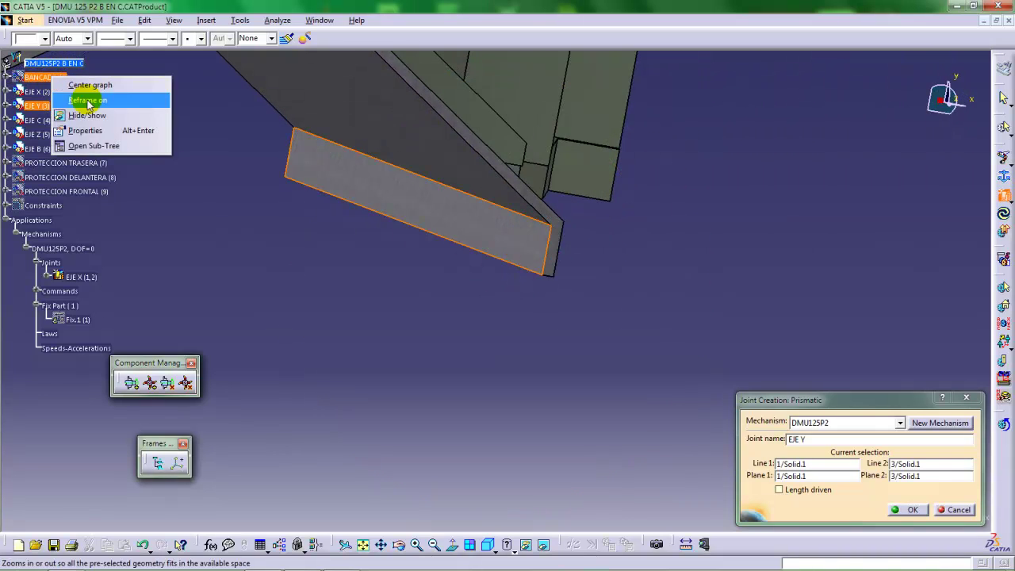
{"action": "left_click", "coordinate": [88, 116]}
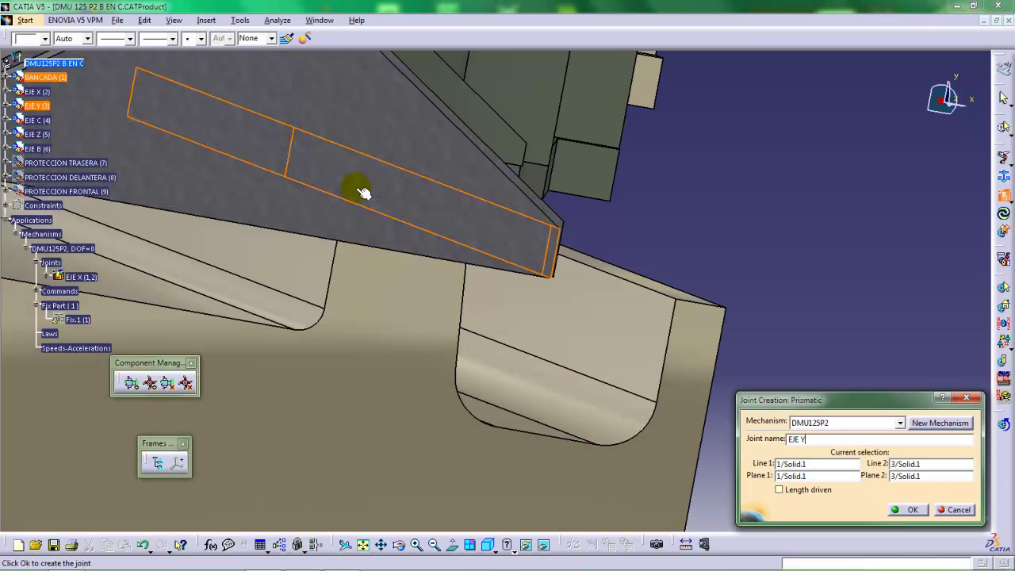
{"action": "middle_click_drag", "start_coordinate": [363, 188], "coordinate": [524, 256]}
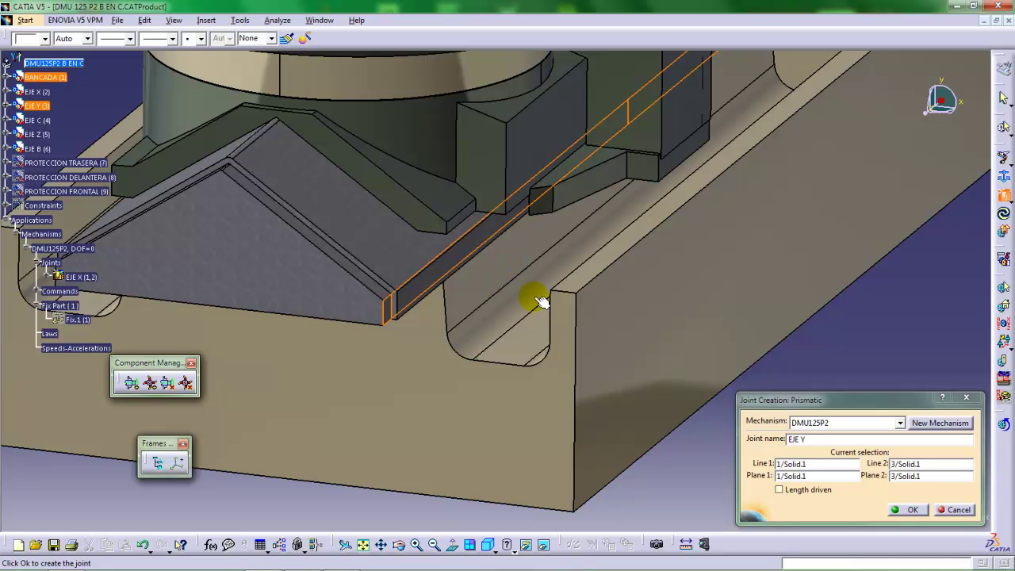
{"action": "middle_click_drag", "start_coordinate": [539, 301], "coordinate": [463, 323]}
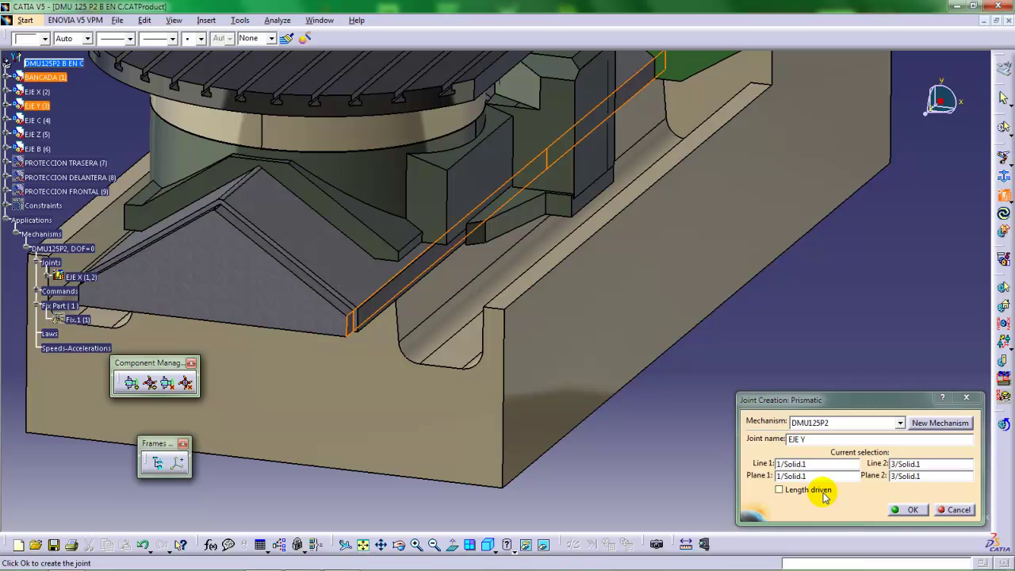
{"action": "left_click", "coordinate": [906, 511]}
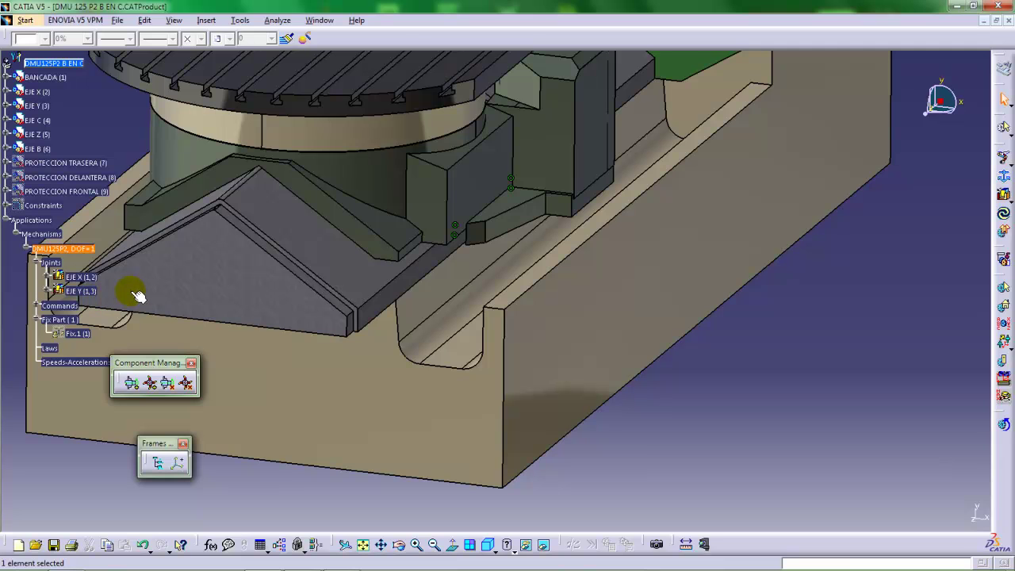
Edit the EJE Y joint to be length driven with a lower limit of 0 mm and an upper limit of 700 mm.
{"action": "double_click", "coordinate": [82, 293]}
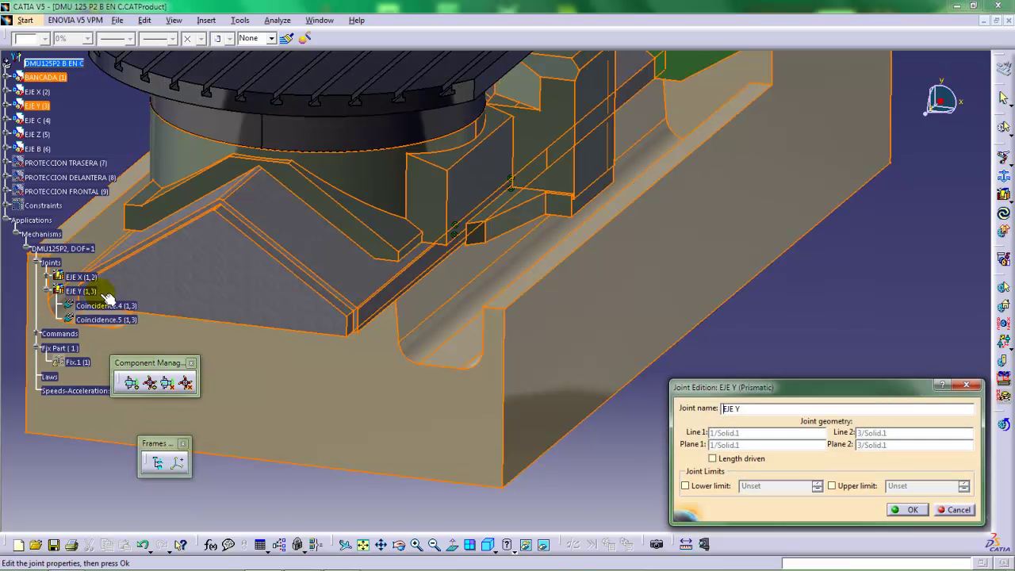
{"action": "middle_click_drag", "start_coordinate": [400, 284], "coordinate": [378, 327]}
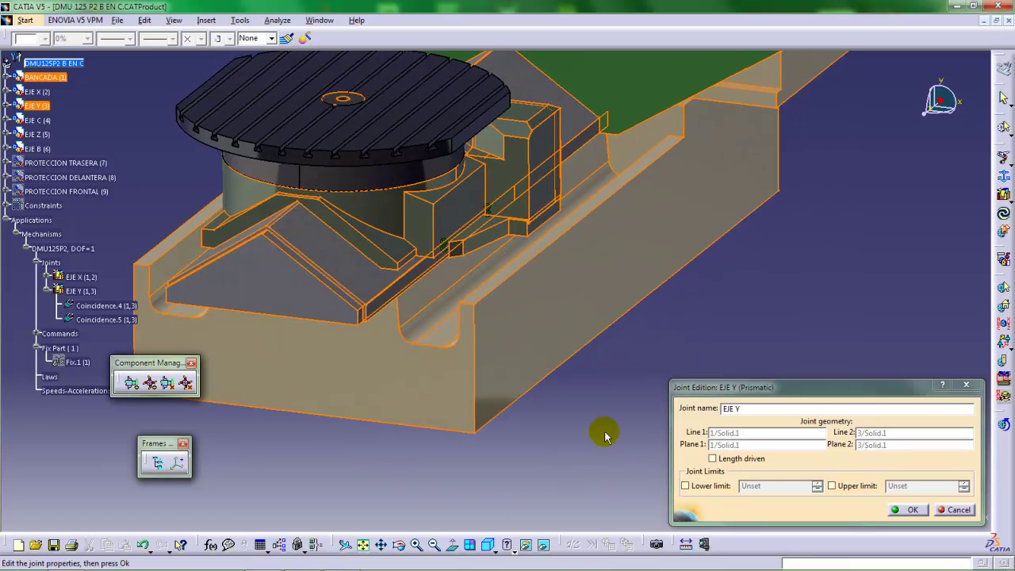
{"action": "left_click", "coordinate": [711, 458]}
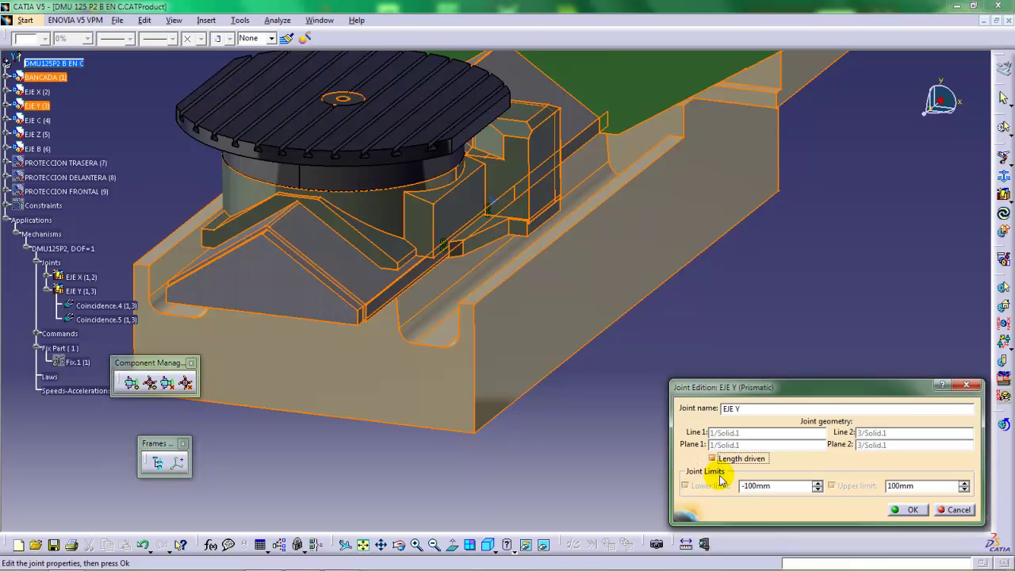
{"action": "middle_click_drag", "start_coordinate": [621, 290], "coordinate": [512, 350]}
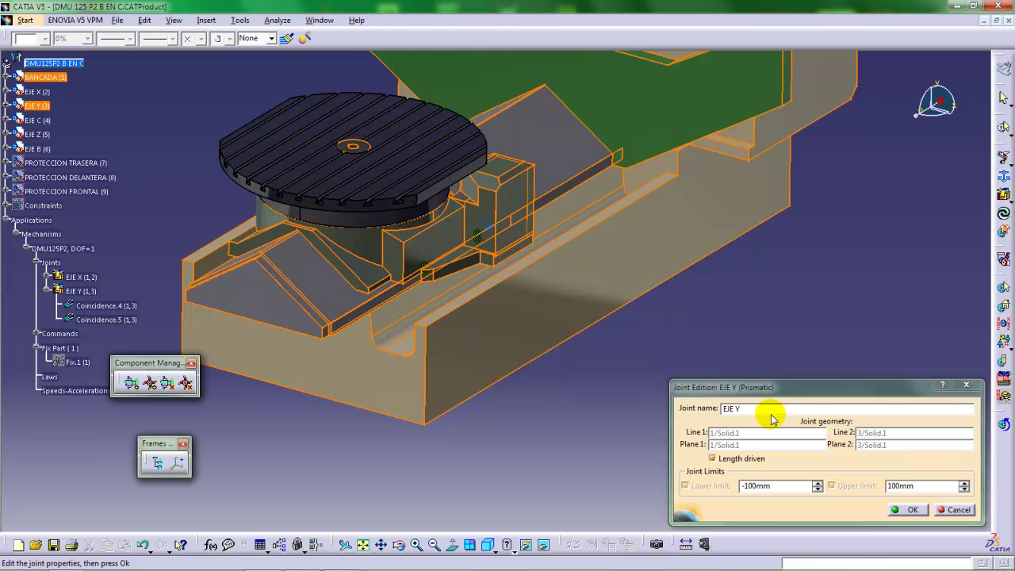
{"action": "left_click_drag", "start_coordinate": [775, 482], "coordinate": [741, 487]}
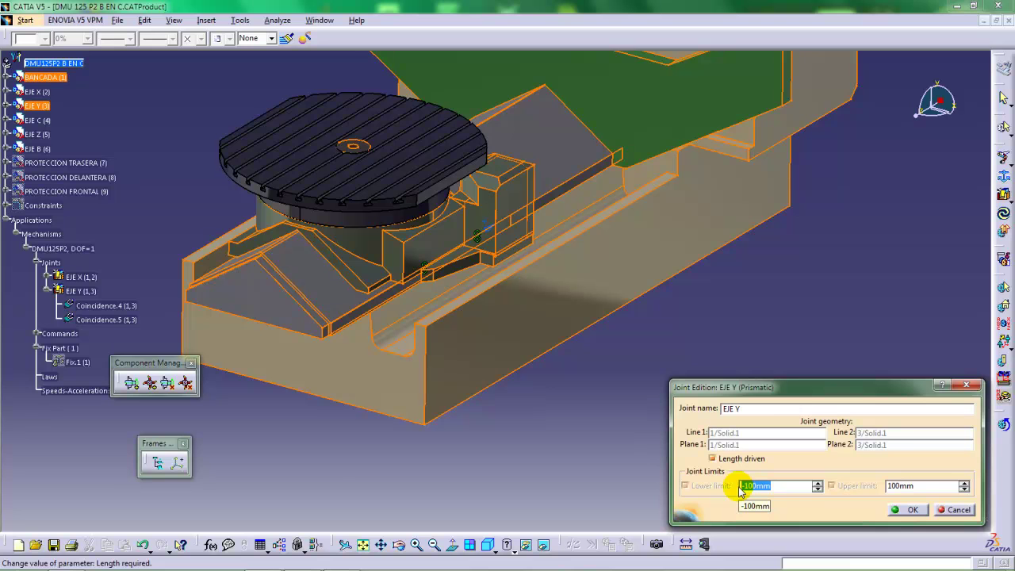
{"action": "type", "text": "0"}
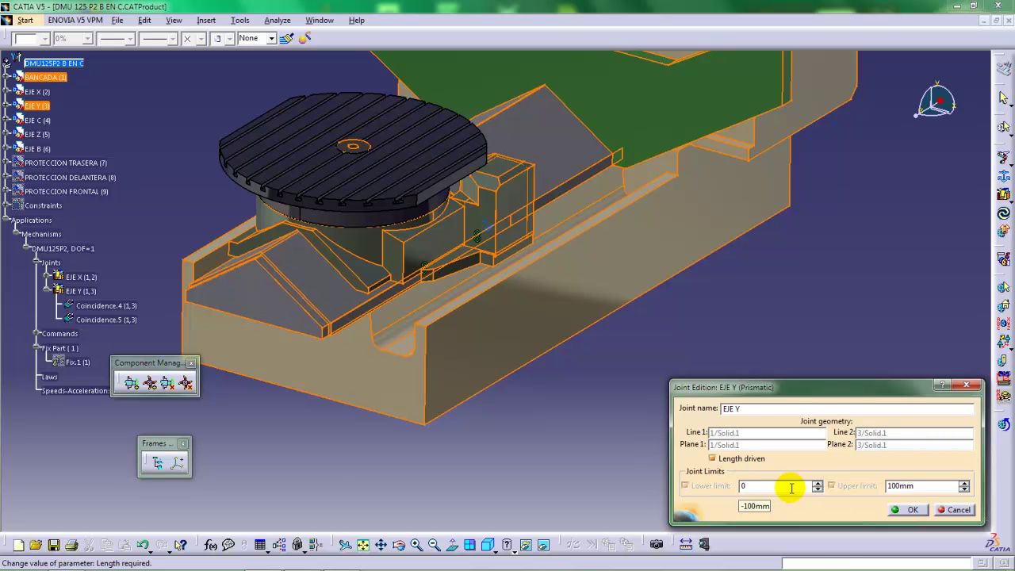
{"action": "left_click_drag", "start_coordinate": [924, 485], "coordinate": [882, 491]}
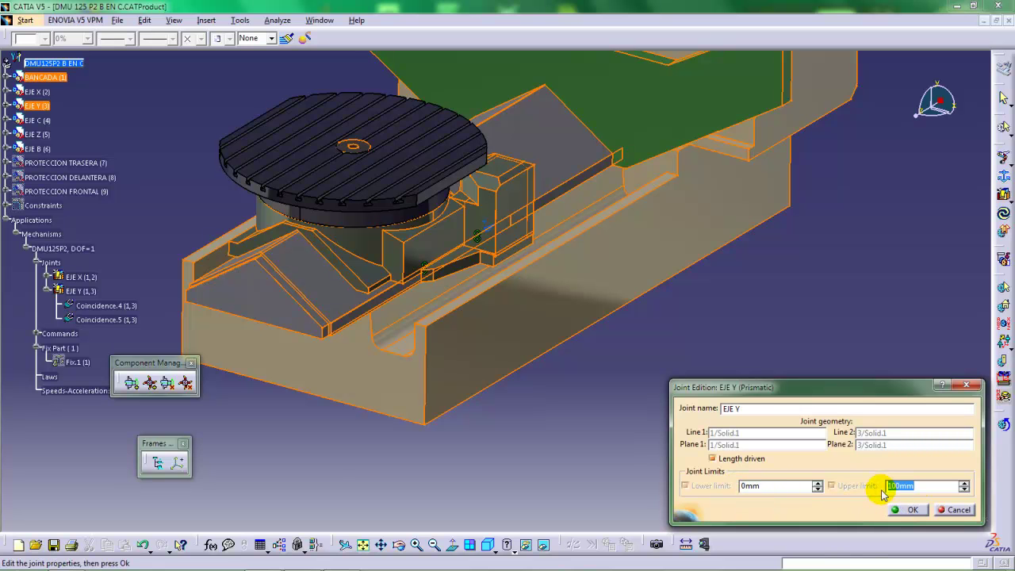
{"action": "type", "text": "700"}
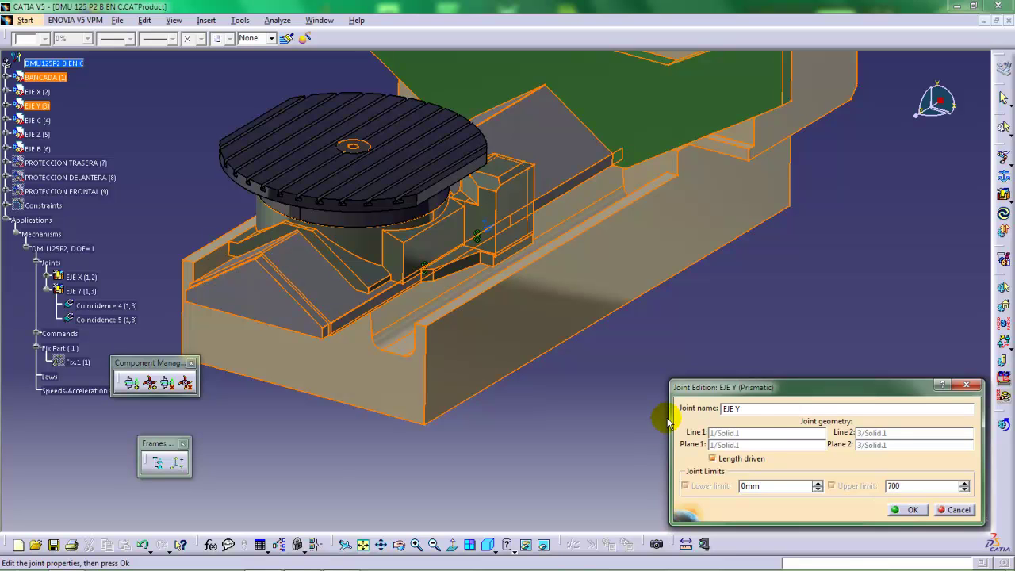
{"action": "left_click", "coordinate": [912, 510]}
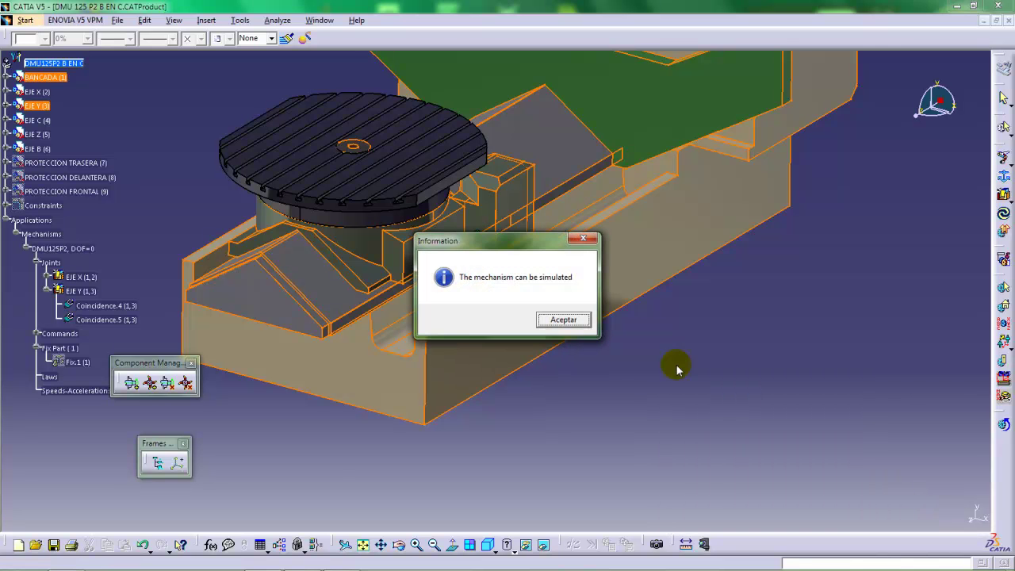
{"action": "left_click", "coordinate": [562, 319]}
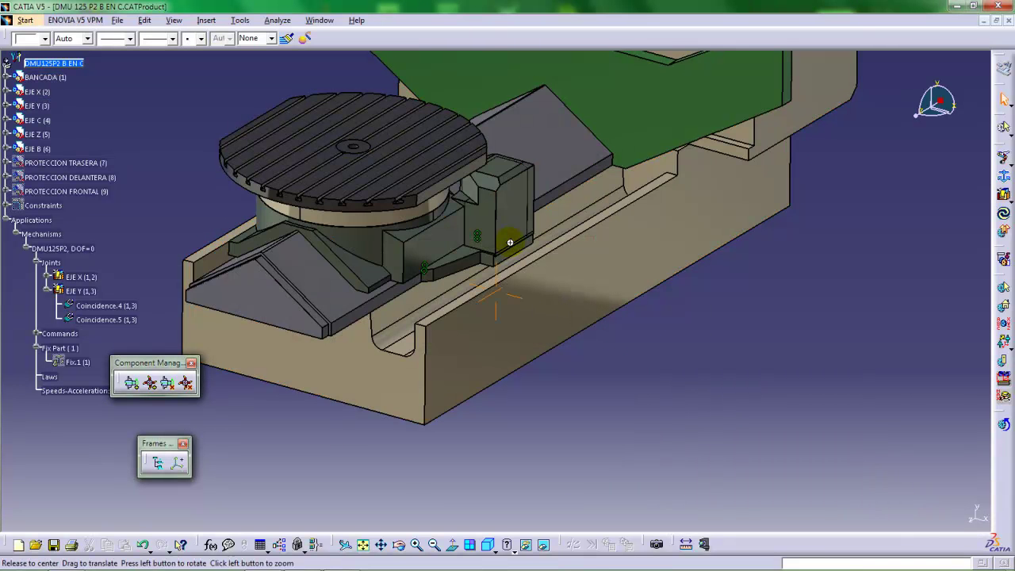
Toggle the visibility of the assembly Constraints twice so the coincidence symbols are hidden.
{"action": "middle_click_drag", "start_coordinate": [516, 243], "coordinate": [510, 258]}
{"action": "right_click", "coordinate": [43, 206]}
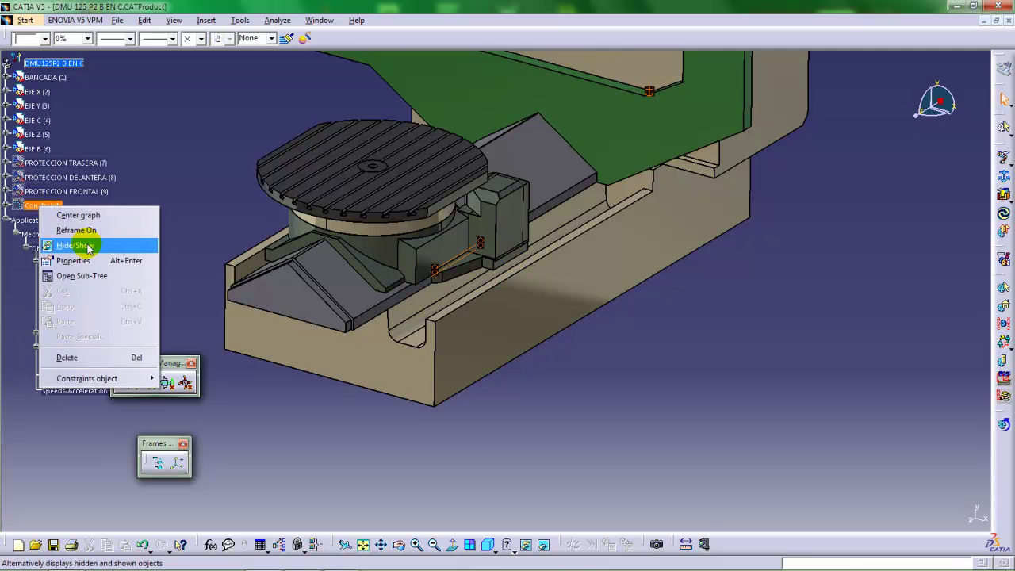
{"action": "left_click", "coordinate": [86, 242]}
{"action": "right_click", "coordinate": [45, 207]}
{"action": "left_click", "coordinate": [84, 245]}
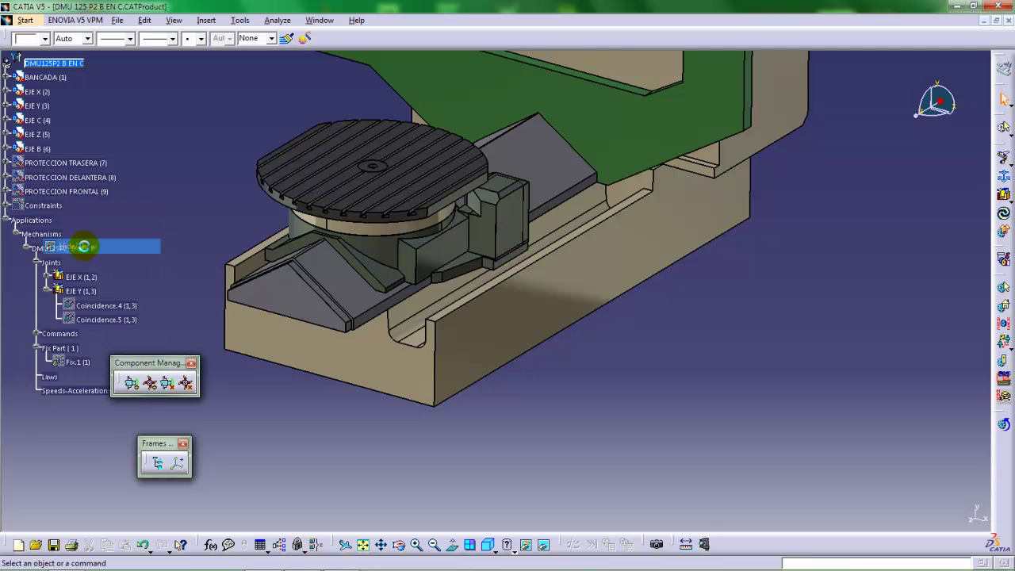
{"action": "middle_click_drag", "start_coordinate": [476, 257], "coordinate": [487, 350]}
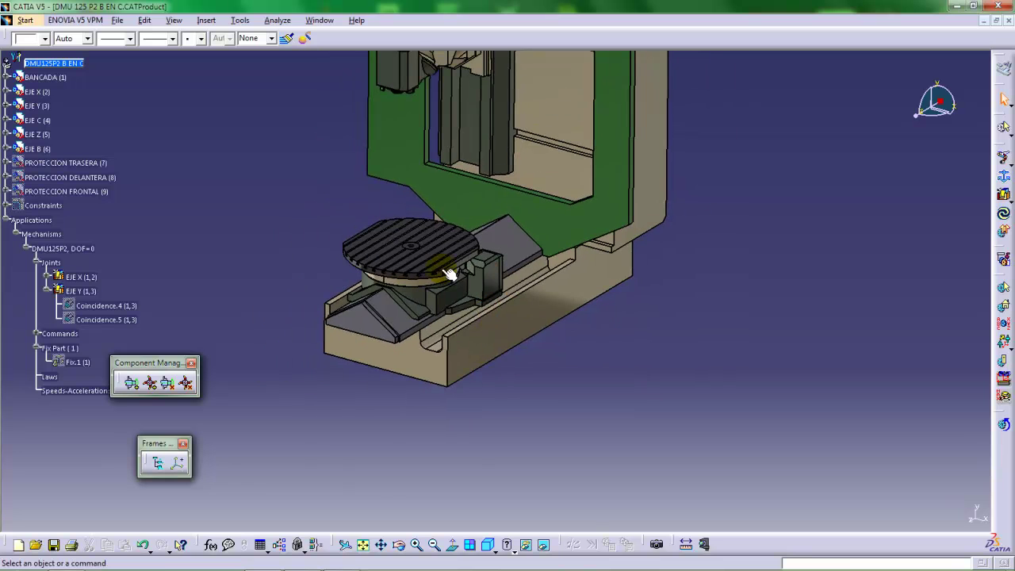
Expand the BANCADA part and hide its bodies MANIFOLD_SOLID_BREP #19764 and #19255.
{"action": "left_click", "coordinate": [7, 78]}
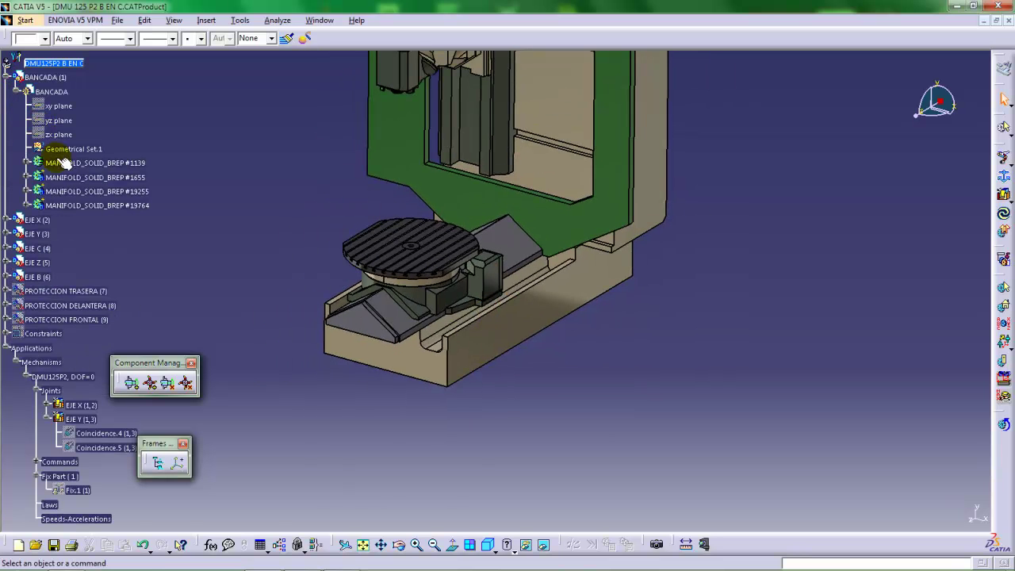
{"action": "right_click", "coordinate": [86, 211]}
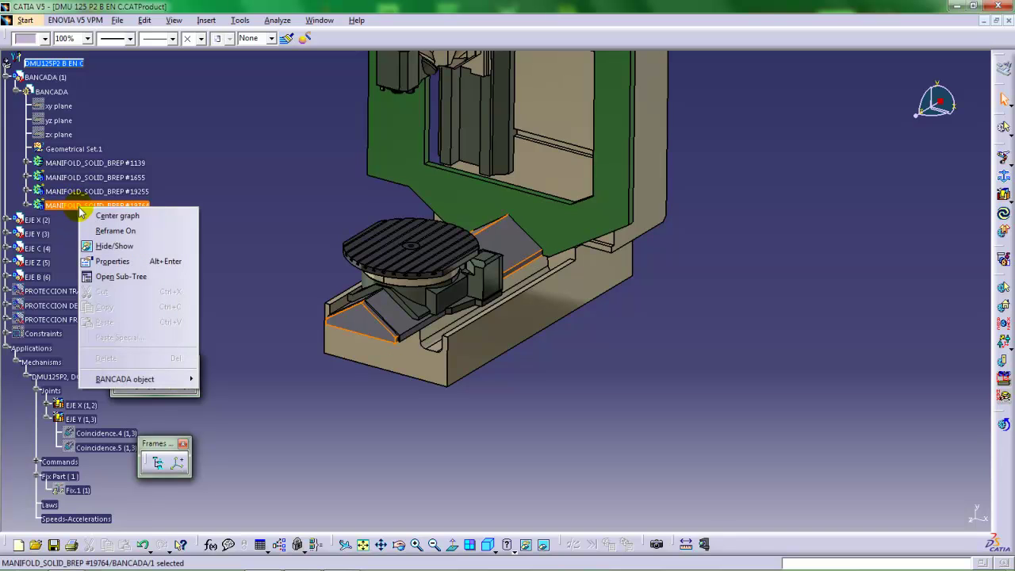
{"action": "left_click", "coordinate": [110, 250]}
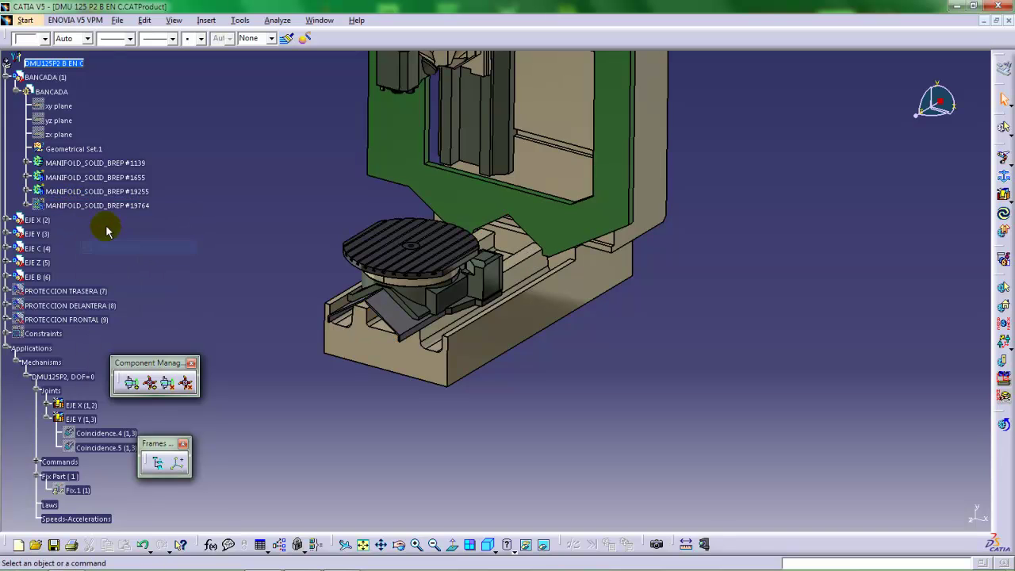
{"action": "right_click", "coordinate": [93, 191]}
{"action": "left_click", "coordinate": [125, 229]}
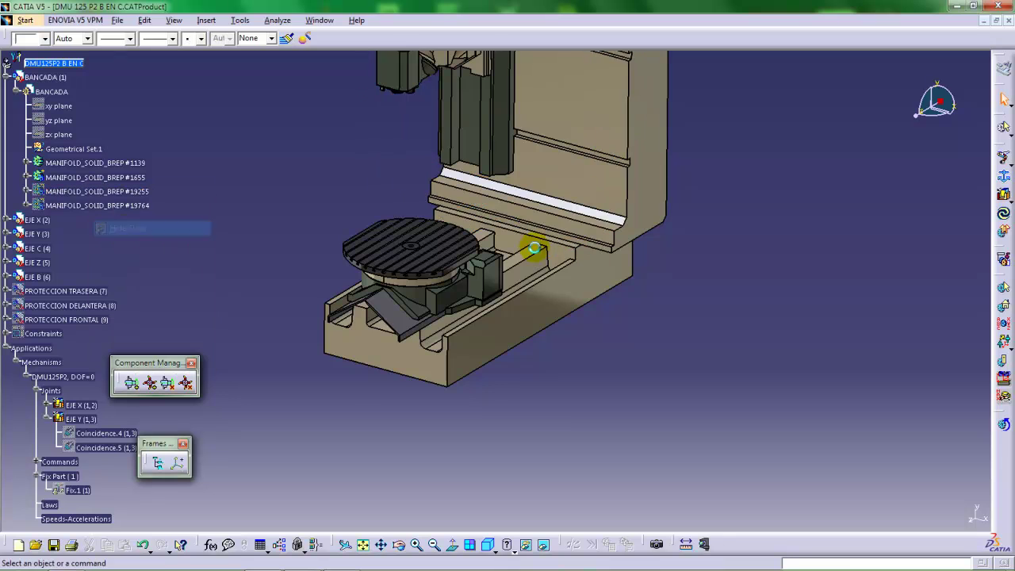
{"action": "middle_click_drag", "start_coordinate": [573, 248], "coordinate": [490, 192]}
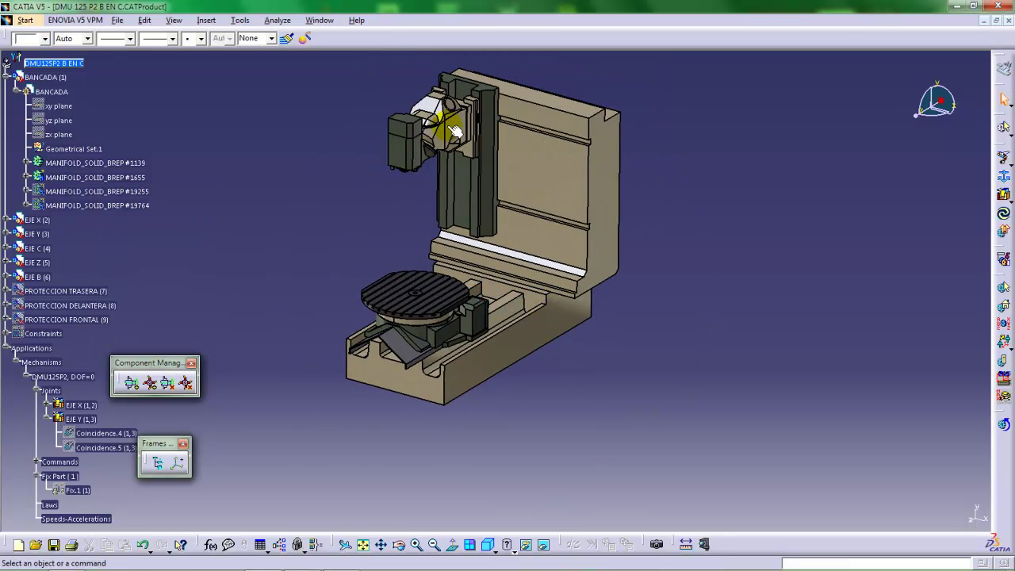
{"action": "middle_click_drag", "start_coordinate": [553, 220], "coordinate": [595, 272]}
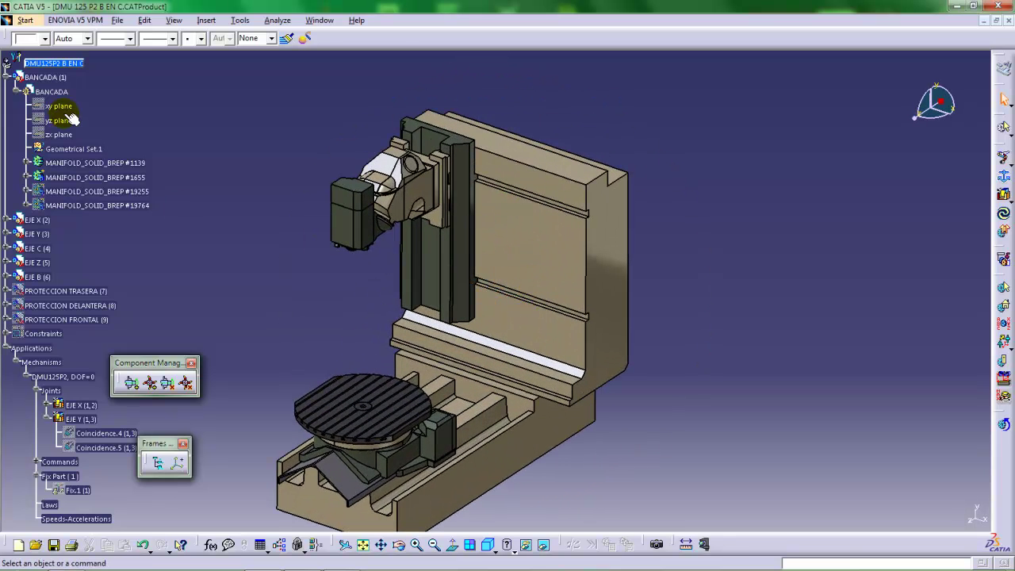
Show BANCADA's hidden bodies MANIFOLD_SOLID_BREP #19255 and #19764 again.
{"action": "right_click", "coordinate": [85, 195]}
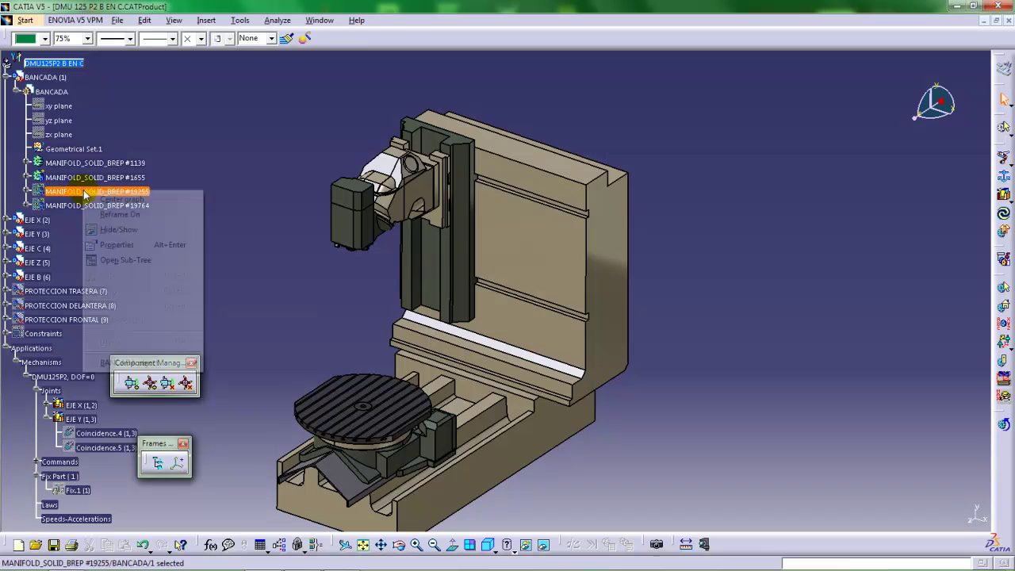
{"action": "left_click", "coordinate": [115, 227]}
{"action": "right_click", "coordinate": [98, 209]}
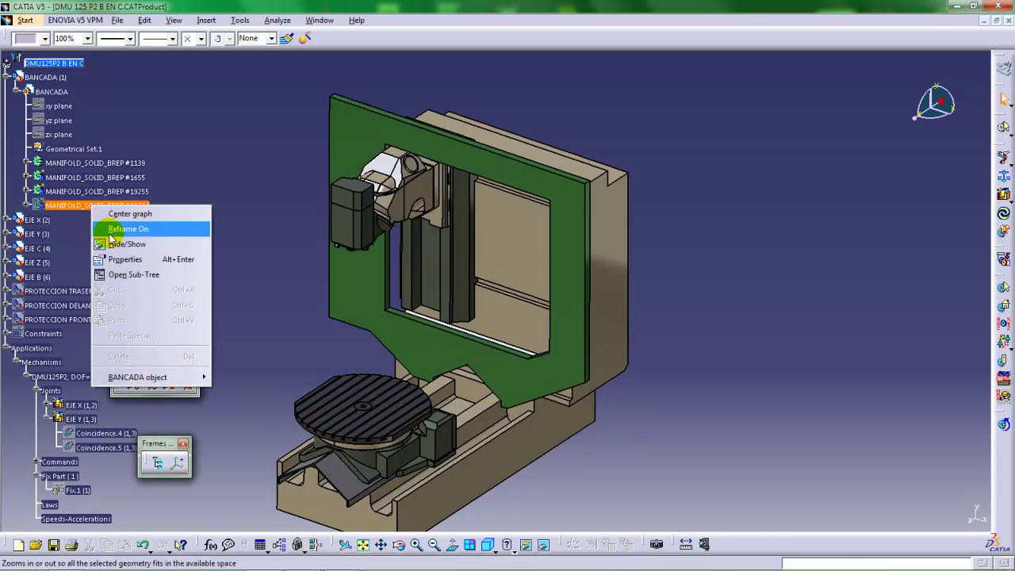
{"action": "left_click", "coordinate": [118, 242]}
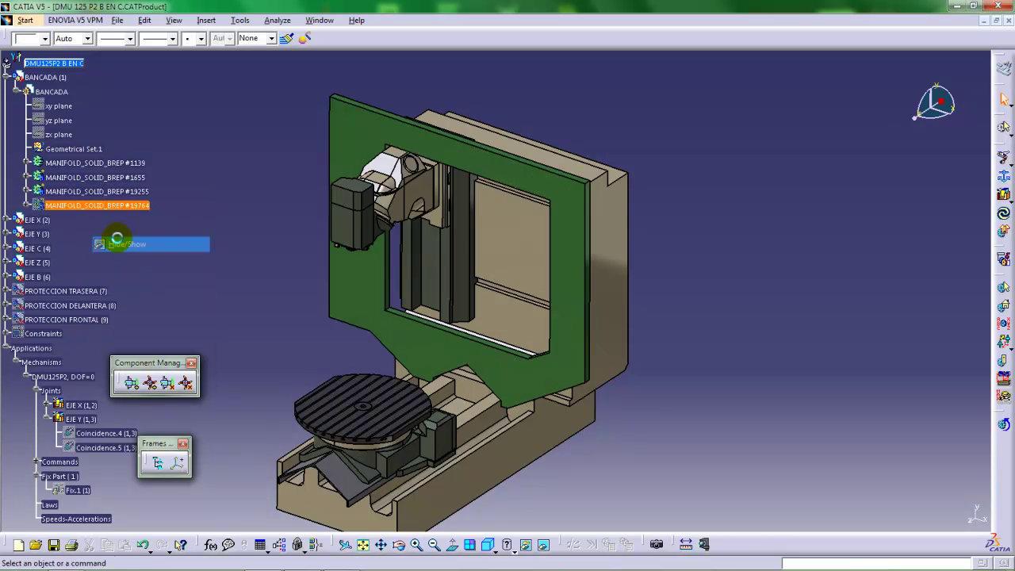
Collapse the BANCADA branch and hide the whole BANCADA component.
{"action": "left_click", "coordinate": [7, 77]}
{"action": "right_click", "coordinate": [35, 77]}
{"action": "left_click", "coordinate": [64, 117]}
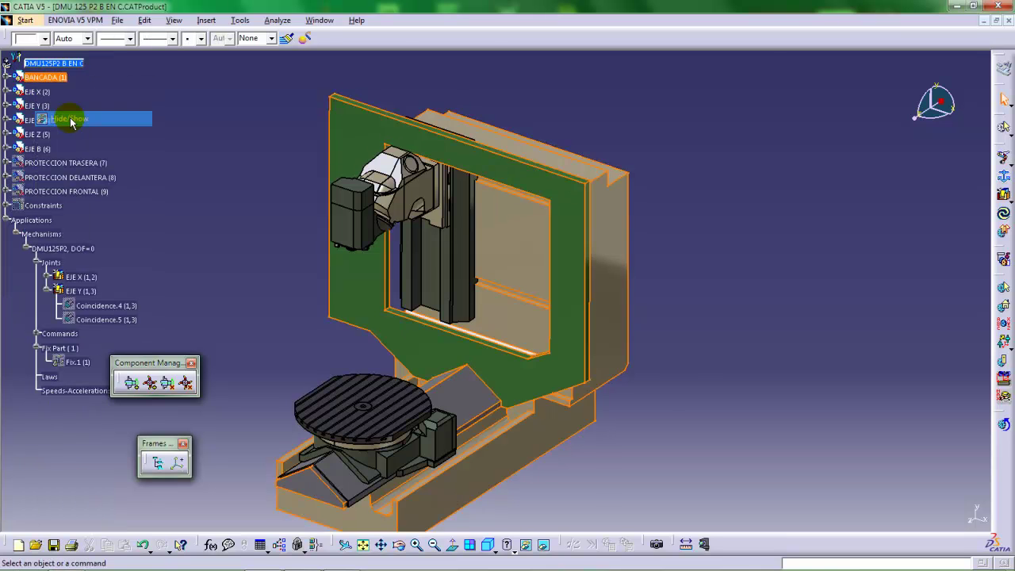
Start a prismatic joint named EJE Z in mechanism DMU125P2, using the vertical inner guide edge of EJE X as Line 1.
{"action": "middle_click_drag", "start_coordinate": [426, 219], "coordinate": [480, 282]}
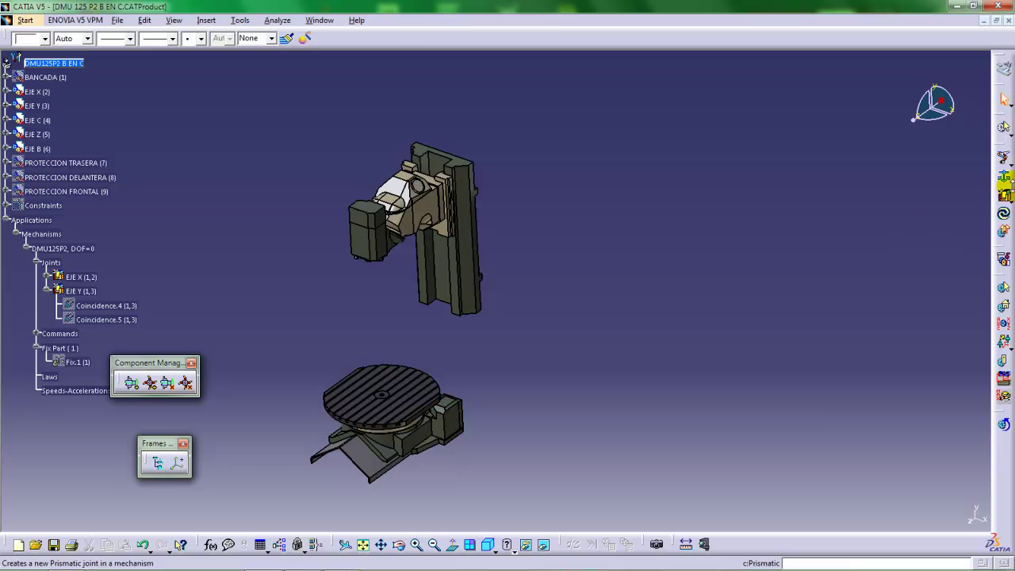
{"action": "left_click", "coordinate": [1005, 199]}
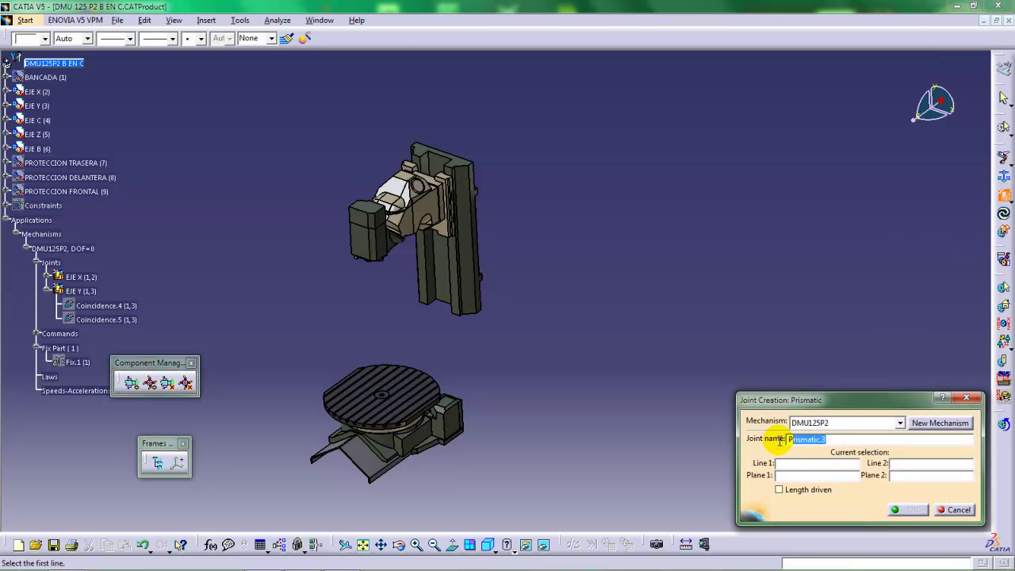
{"action": "type", "text": "EJE Z"}
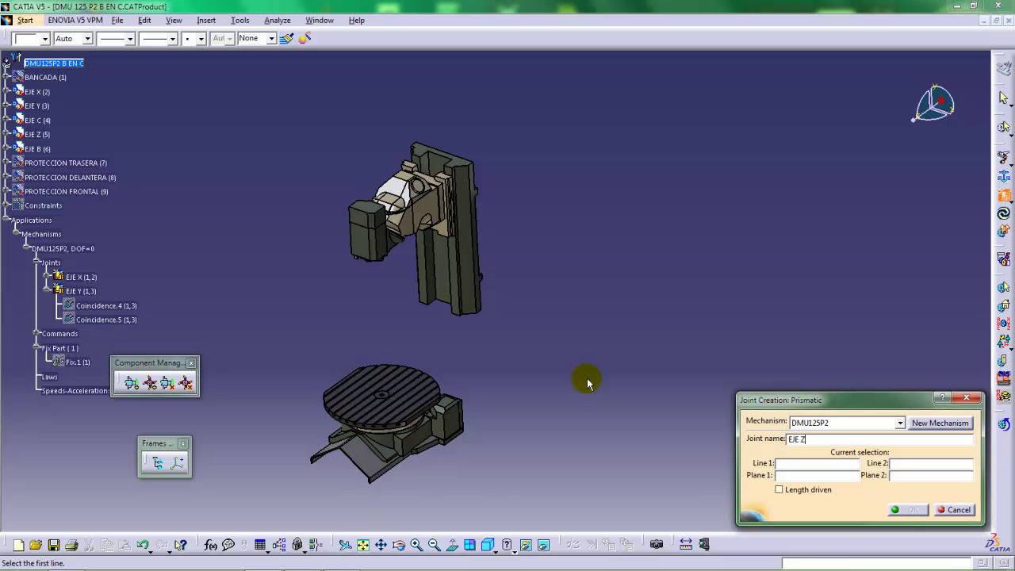
{"action": "middle_click_drag", "start_coordinate": [462, 253], "coordinate": [501, 337]}
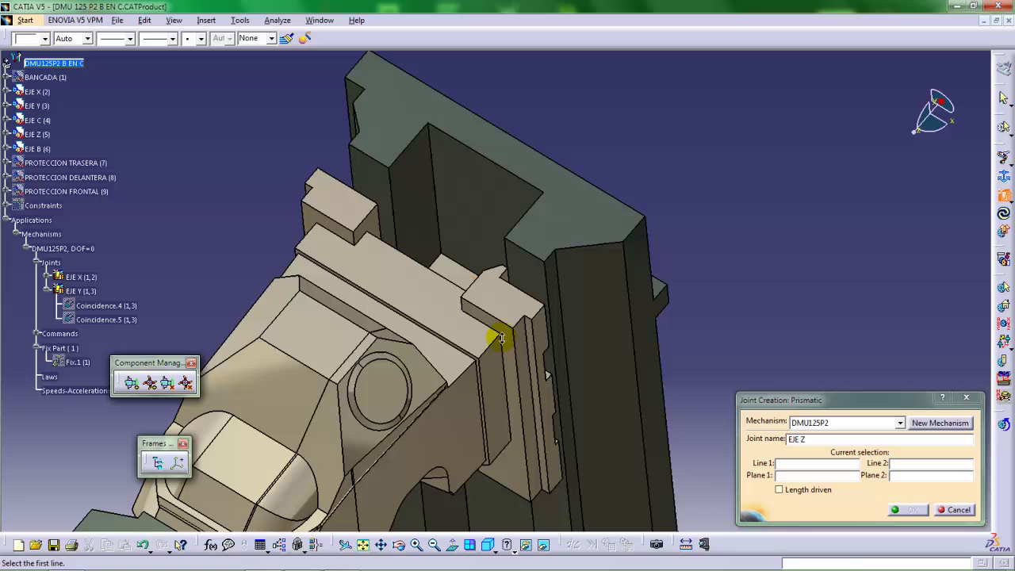
{"action": "left_click", "coordinate": [436, 202]}
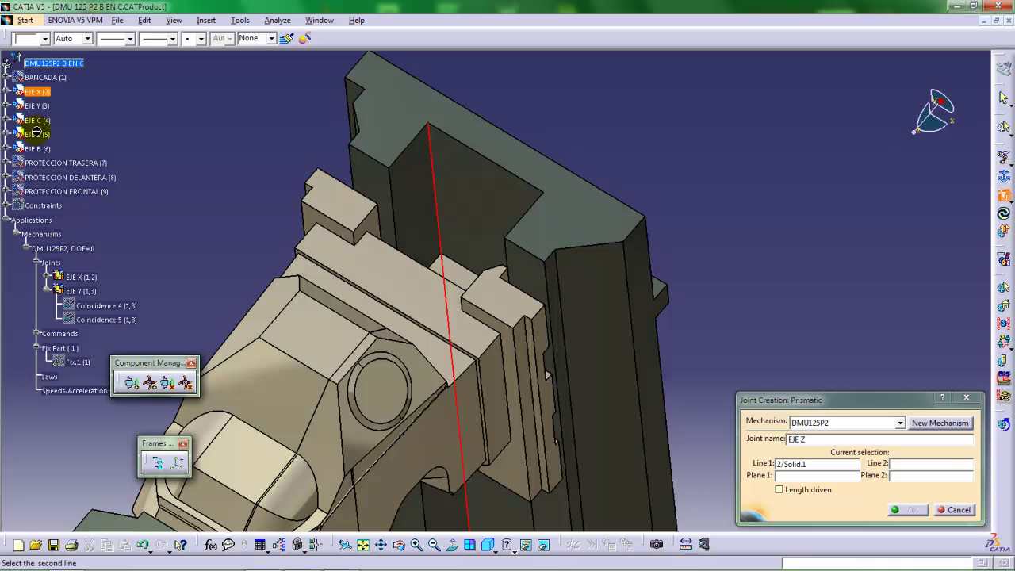
Hide EJE X and select the matching vertical corner edge of EJE Z as the joint's Line 2.
{"action": "right_click", "coordinate": [37, 91]}
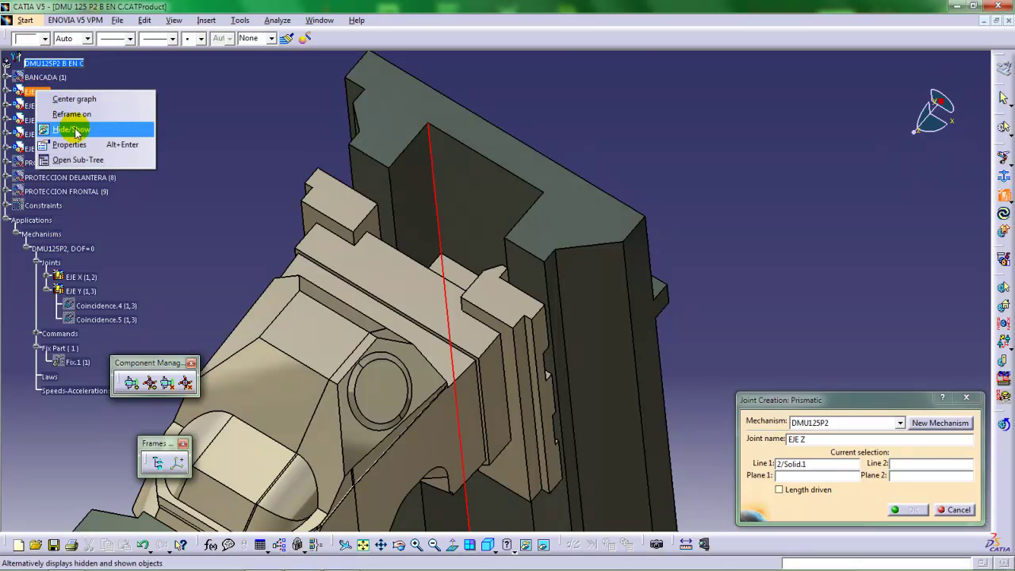
{"action": "left_click", "coordinate": [72, 129]}
{"action": "middle_click_drag", "start_coordinate": [476, 254], "coordinate": [405, 200]}
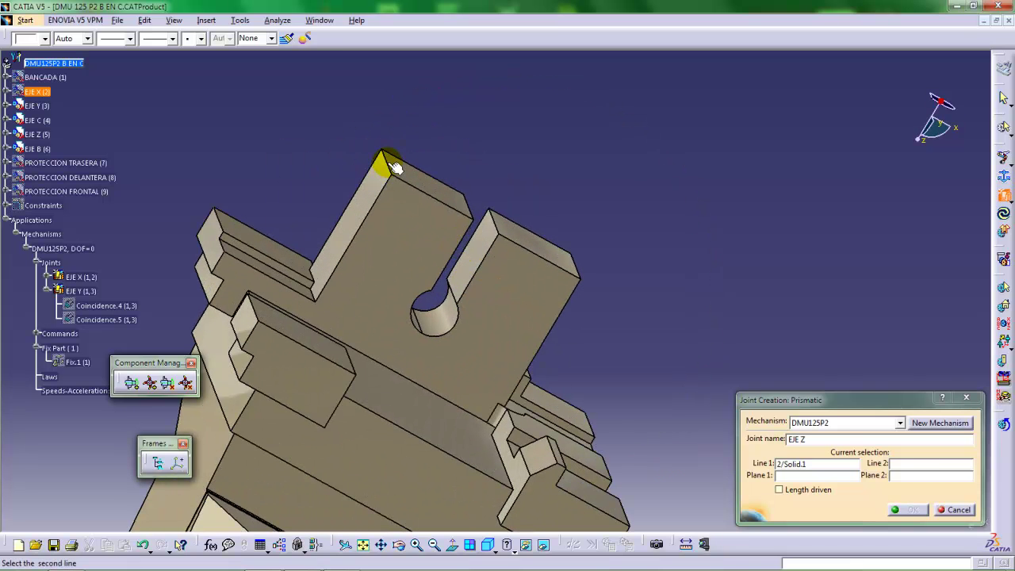
{"action": "left_click", "coordinate": [392, 168]}
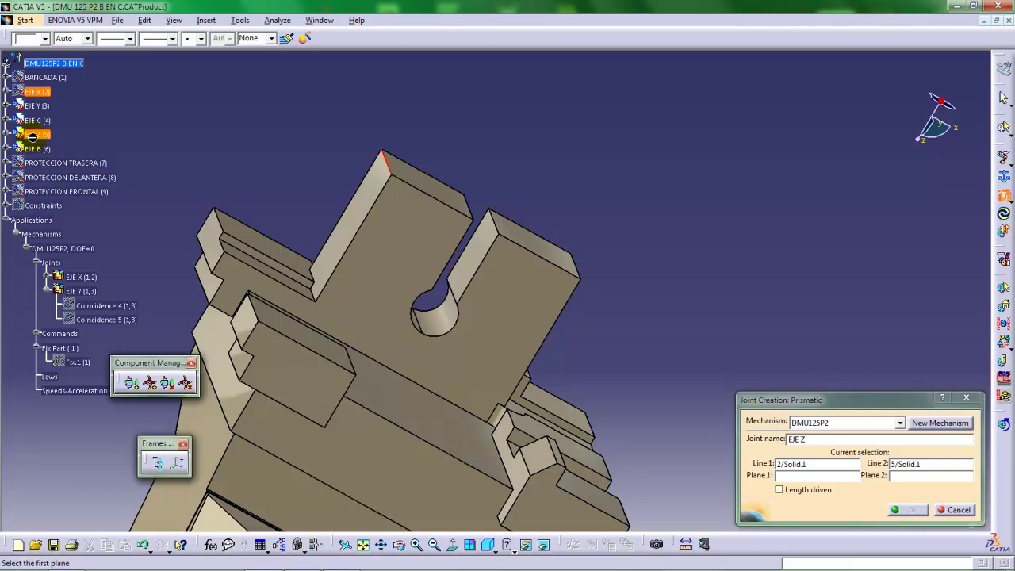
Show EJE X again and create the joint with the mating guide faces of EJE X and EJE Z as Plane 1 and Plane 2.
{"action": "right_click", "coordinate": [33, 93]}
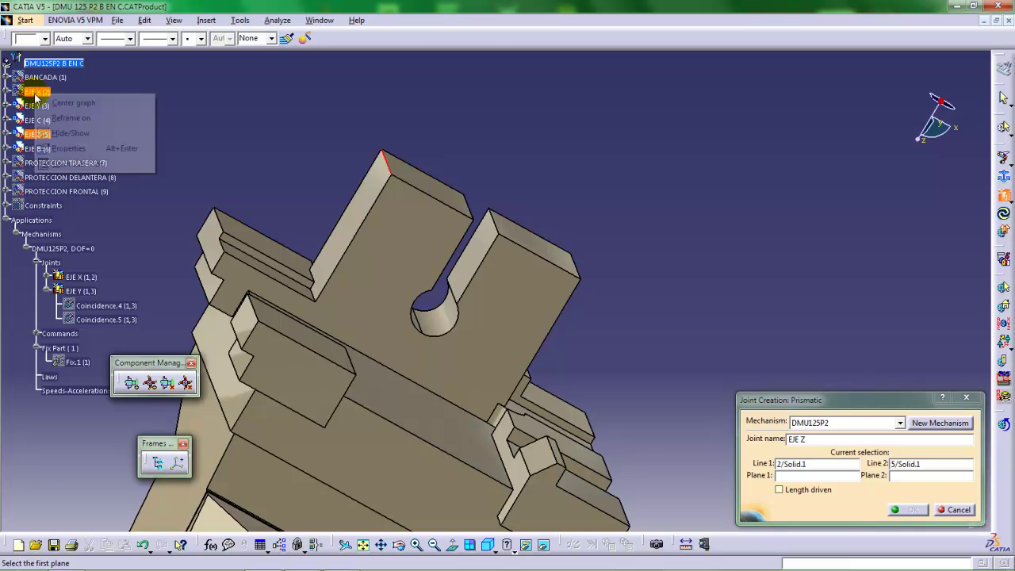
{"action": "left_click", "coordinate": [76, 133]}
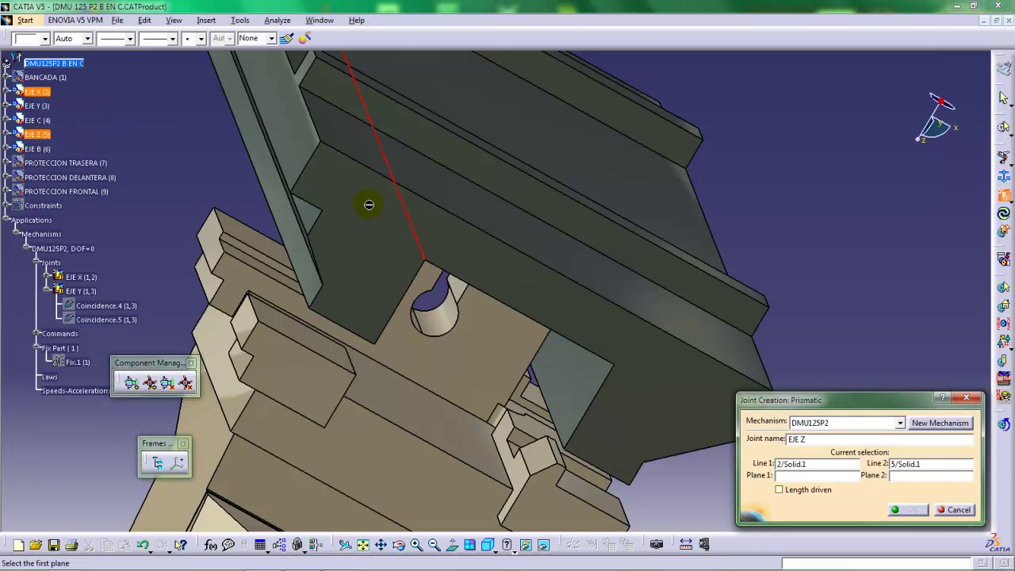
{"action": "mouse_move", "coordinate": [369, 205]}
{"action": "middle_mouse_down"}
{"action": "mouse_move", "coordinate": [385, 226]}
{"action": "mouse_move", "coordinate": [369, 188]}
{"action": "mouse_move", "coordinate": [385, 211]}
{"action": "middle_mouse_up"}
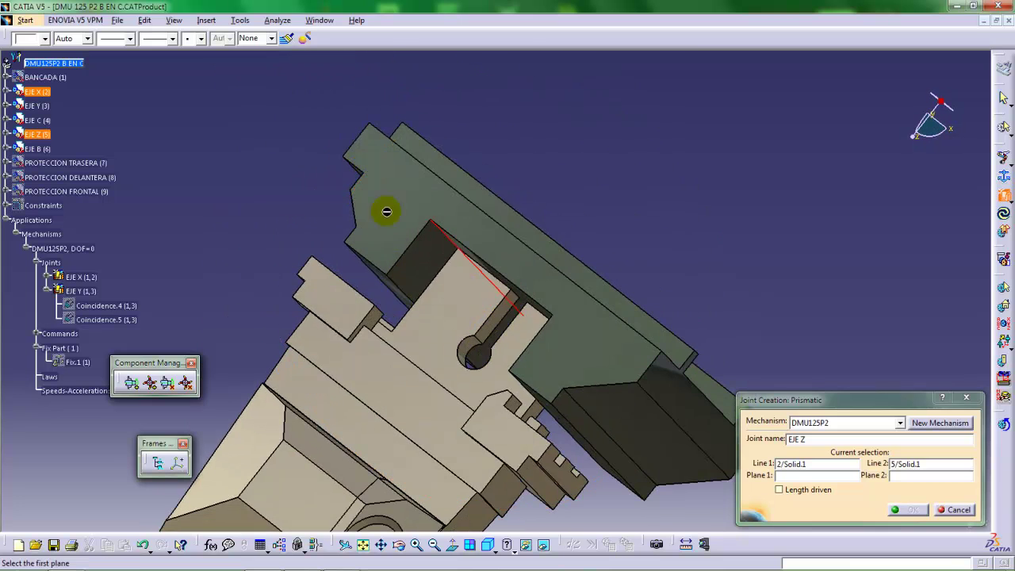
{"action": "left_click", "coordinate": [420, 269]}
{"action": "middle_click_drag", "start_coordinate": [417, 269], "coordinate": [387, 224]}
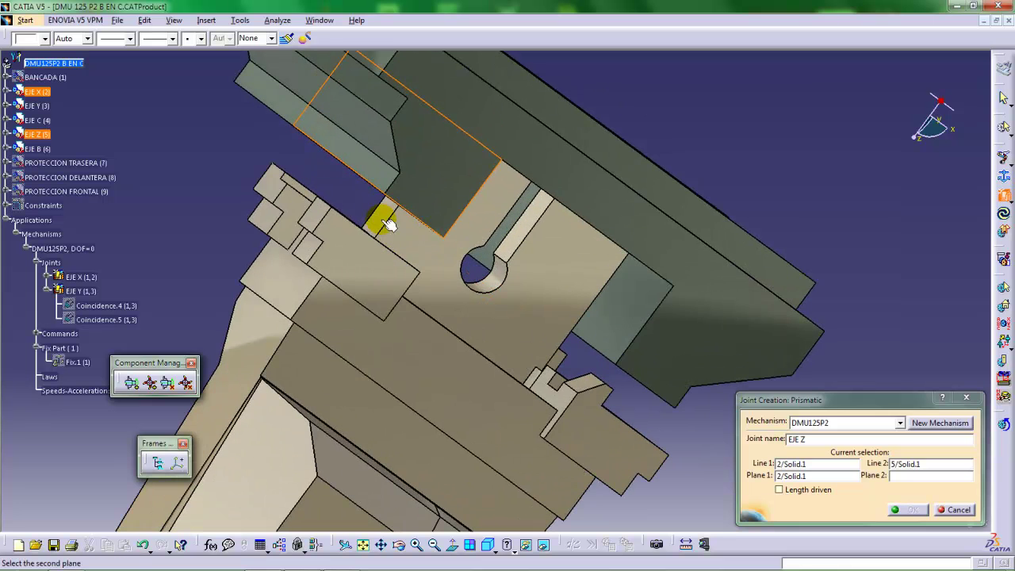
{"action": "left_click", "coordinate": [476, 267]}
{"action": "middle_click_drag", "start_coordinate": [476, 267], "coordinate": [594, 335]}
{"action": "left_click", "coordinate": [906, 509]}
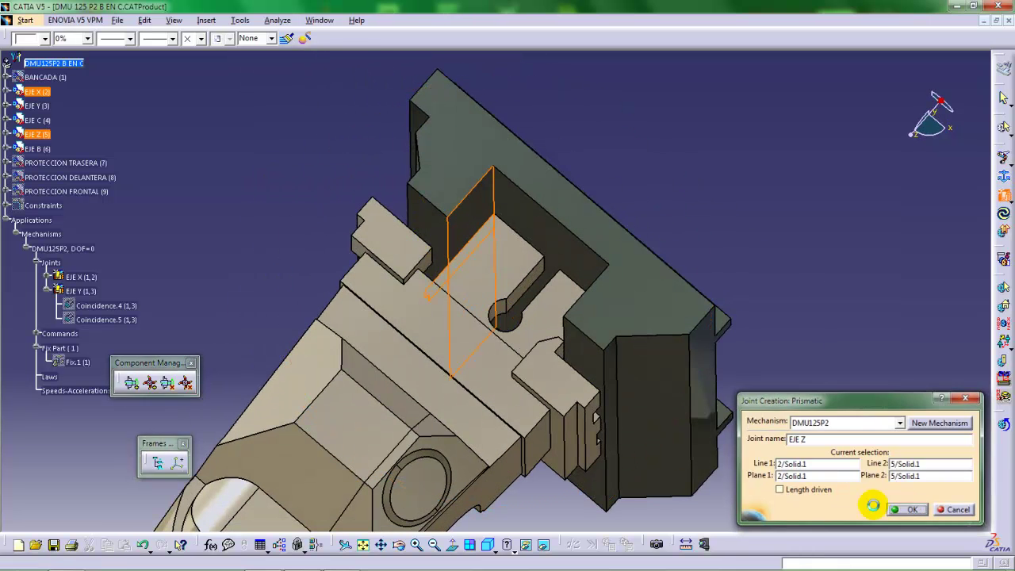
Open the EJE Z joint for editing and make it length driven.
{"action": "left_click", "coordinate": [48, 291]}
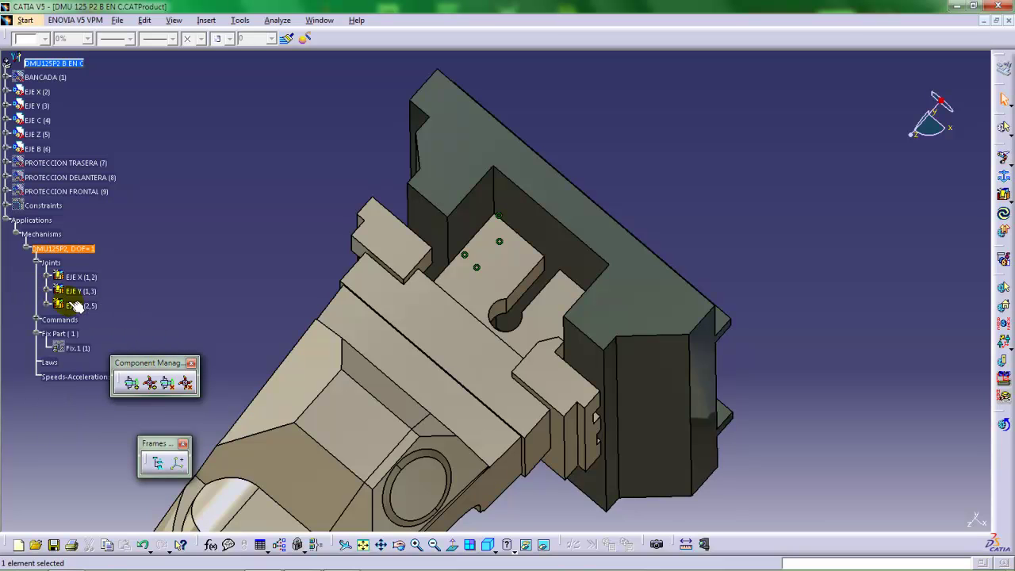
{"action": "double_click", "coordinate": [79, 305]}
{"action": "middle_click_drag", "start_coordinate": [191, 304], "coordinate": [469, 424]}
{"action": "left_click", "coordinate": [712, 458]}
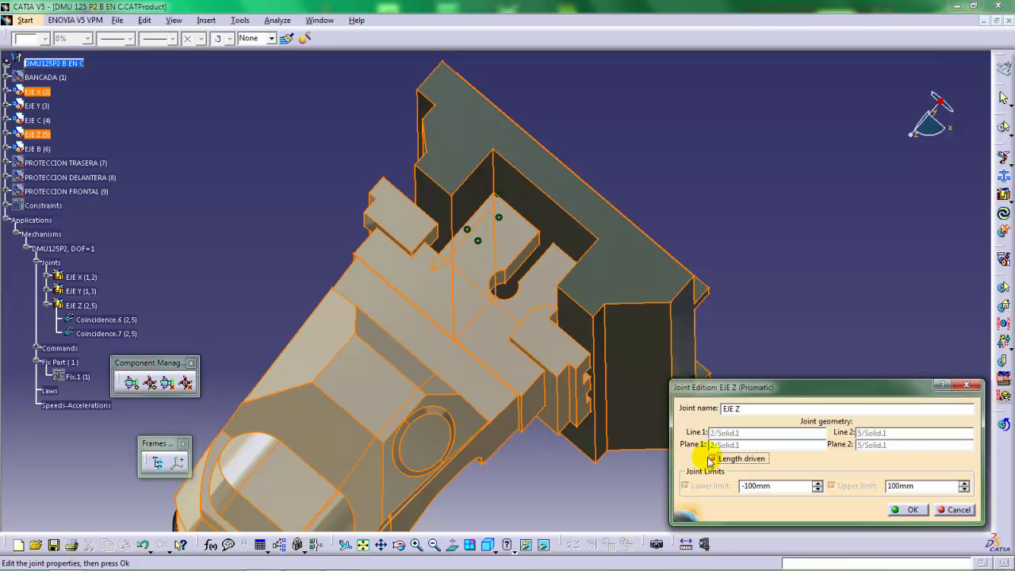
Consult the dmu125p2_b-achse_sk40_ncrt drawing in Windows Explorer, return to CATIA and set the EJE Z joint's lower limit to 0 mm.
{"action": "mouse_move", "coordinate": [225, 564]}
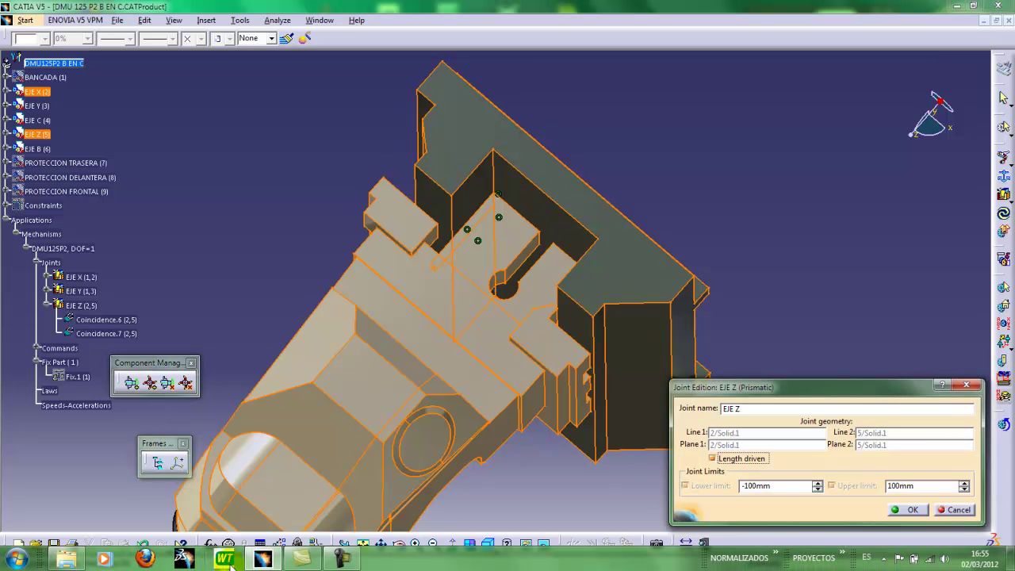
{"action": "mouse_move", "coordinate": [304, 564]}
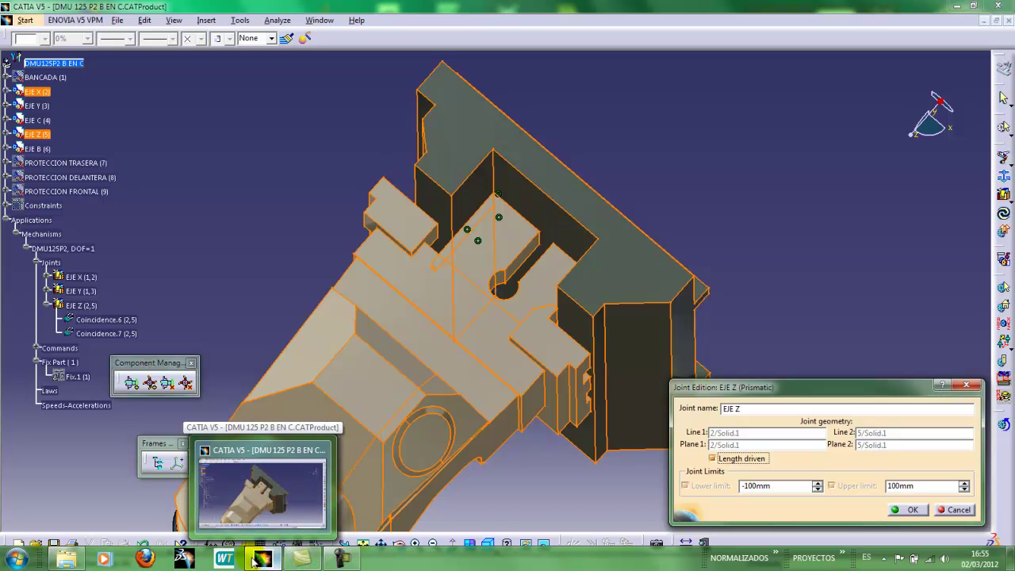
{"action": "left_click", "coordinate": [80, 563]}
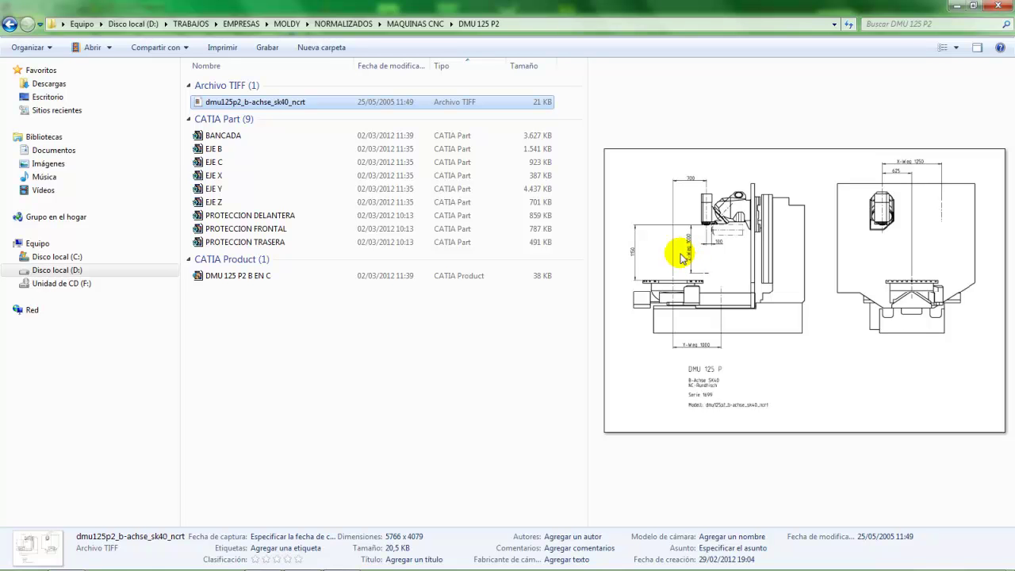
{"action": "mouse_move", "coordinate": [83, 559]}
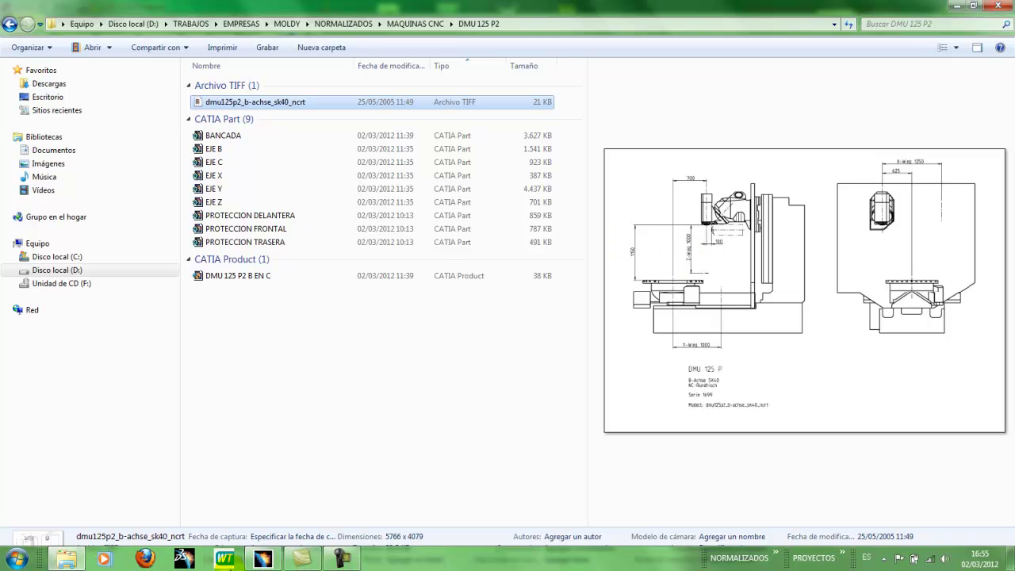
{"action": "left_click", "coordinate": [262, 559]}
{"action": "left_click_drag", "start_coordinate": [780, 487], "coordinate": [720, 485]}
{"action": "type", "text": "0mm"}
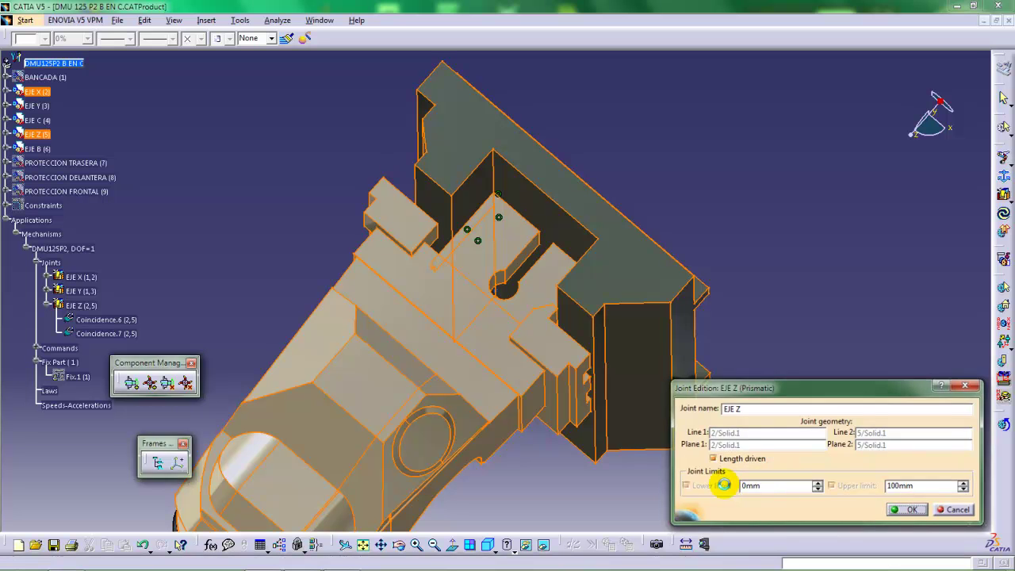
{"action": "key", "text": "Return"}
{"action": "left_click", "coordinate": [561, 320]}
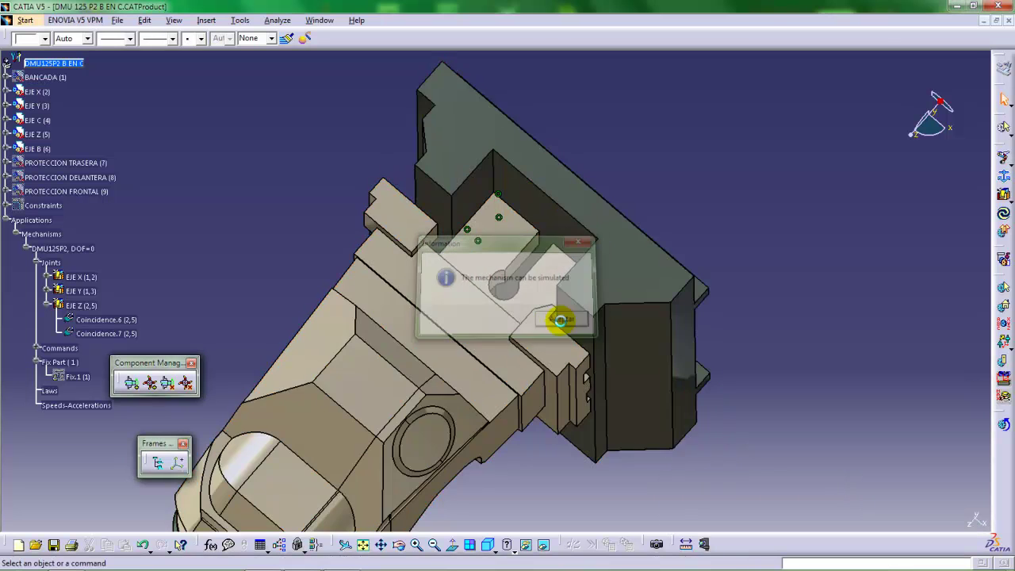
Open the EJE Z joint for editing and try to set its upper limit to -1000 mm.
{"action": "left_click", "coordinate": [79, 305]}
{"action": "double_click", "coordinate": [79, 305]}
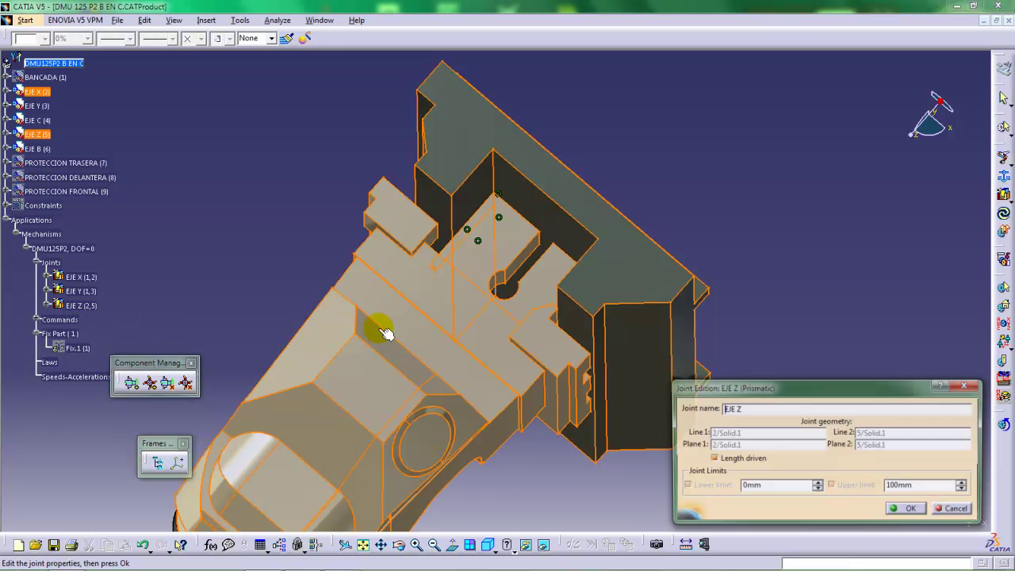
{"action": "middle_click_drag", "start_coordinate": [460, 378], "coordinate": [502, 293]}
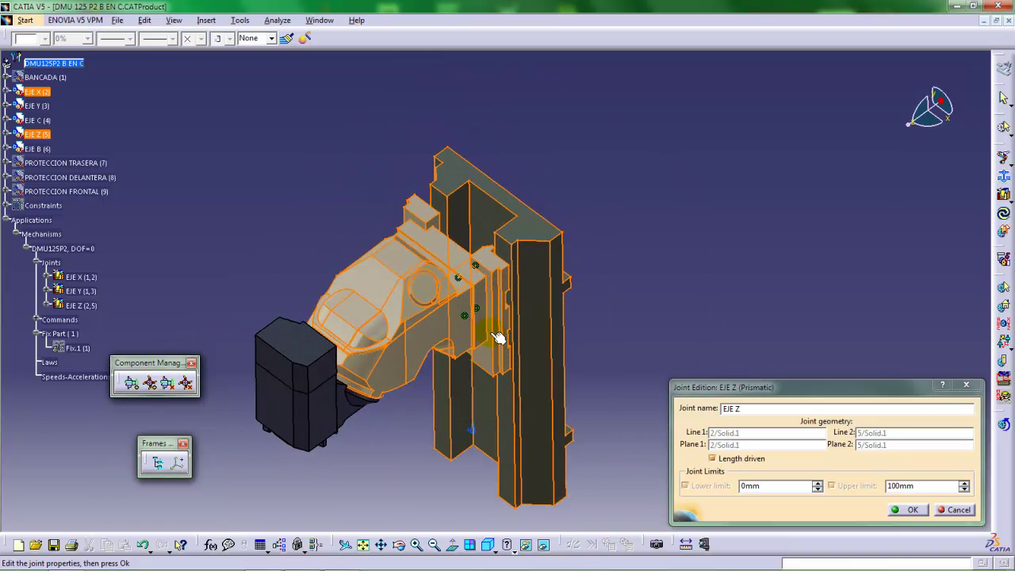
{"action": "middle_click_drag", "start_coordinate": [499, 338], "coordinate": [528, 267]}
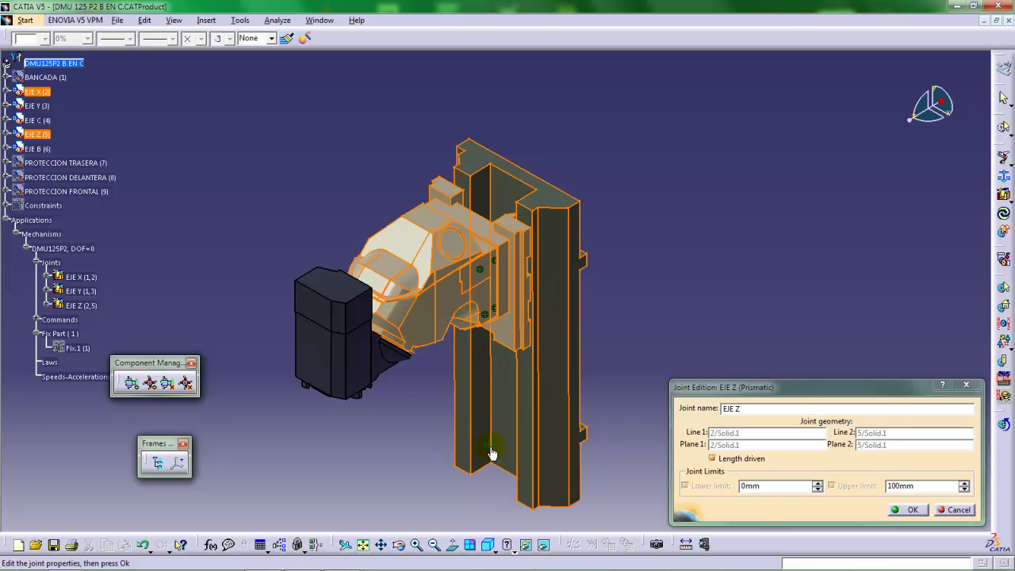
{"action": "middle_click_drag", "start_coordinate": [497, 424], "coordinate": [483, 255]}
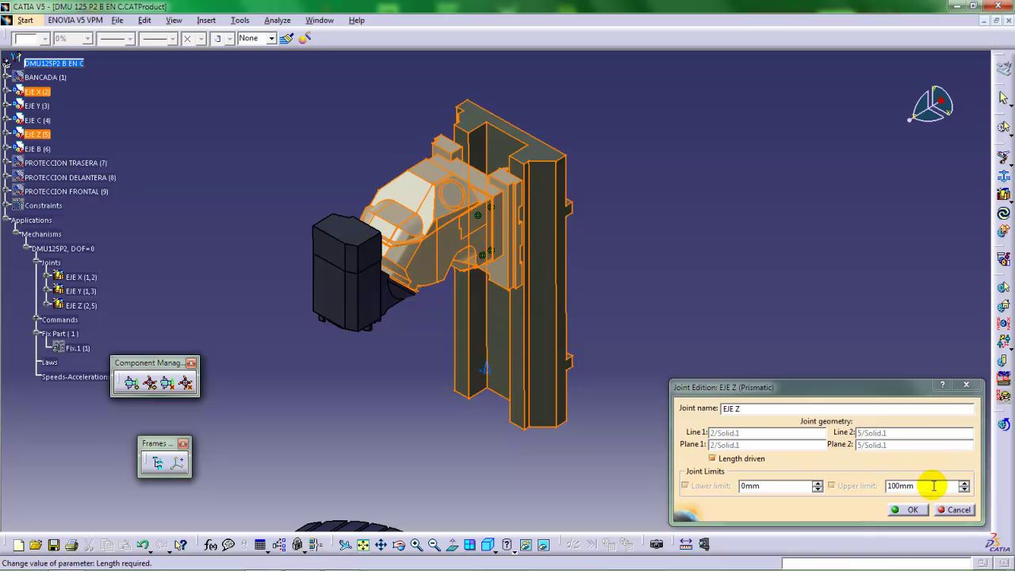
{"action": "left_click", "coordinate": [888, 485]}
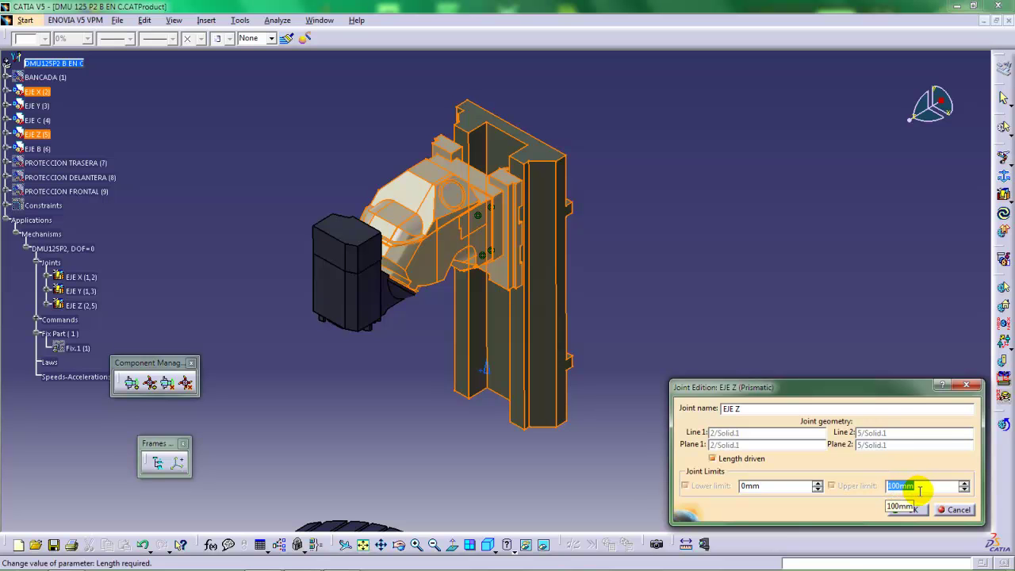
{"action": "type", "text": "-"}
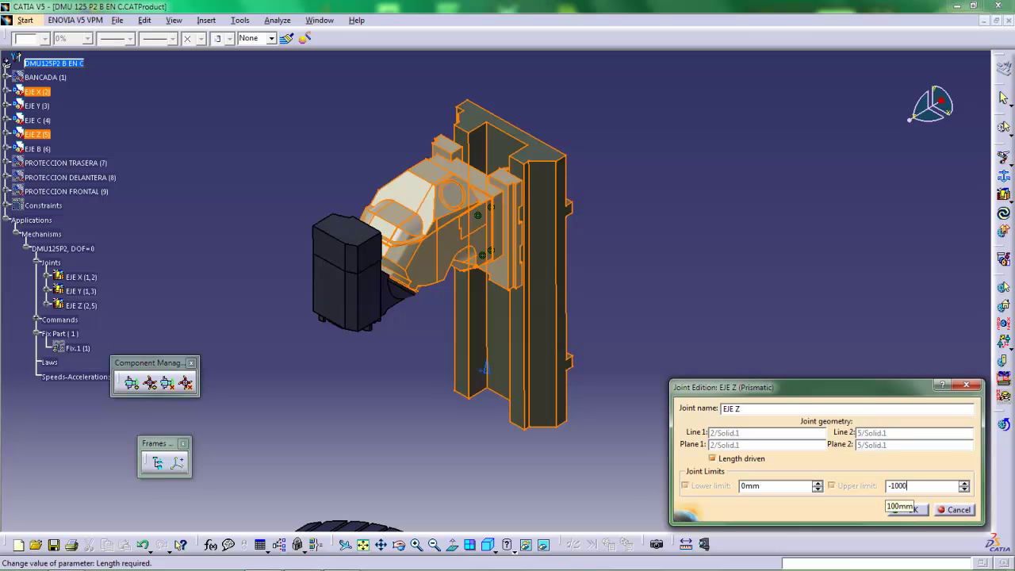
{"action": "key", "text": "Return"}
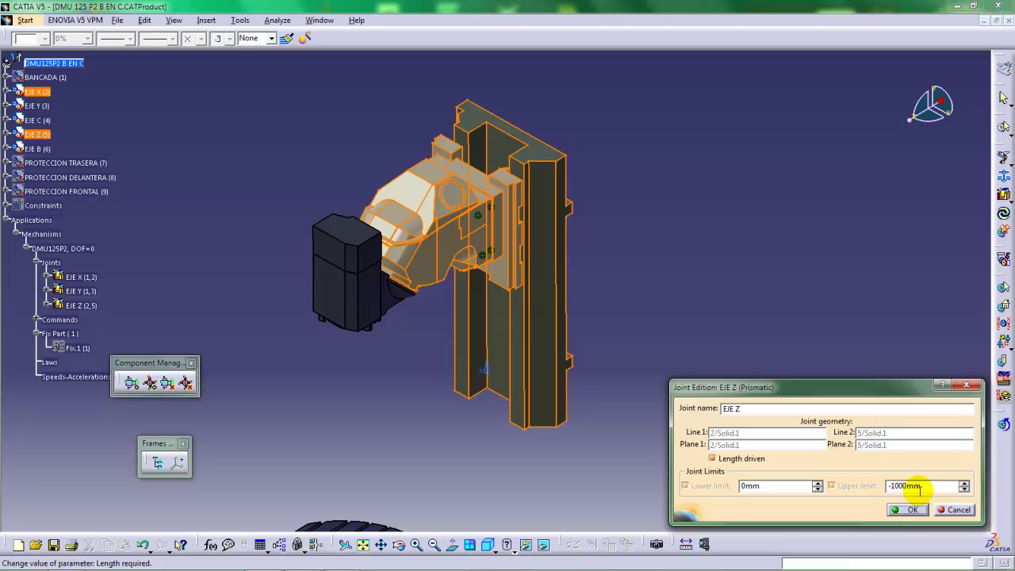
{"action": "left_click", "coordinate": [907, 509]}
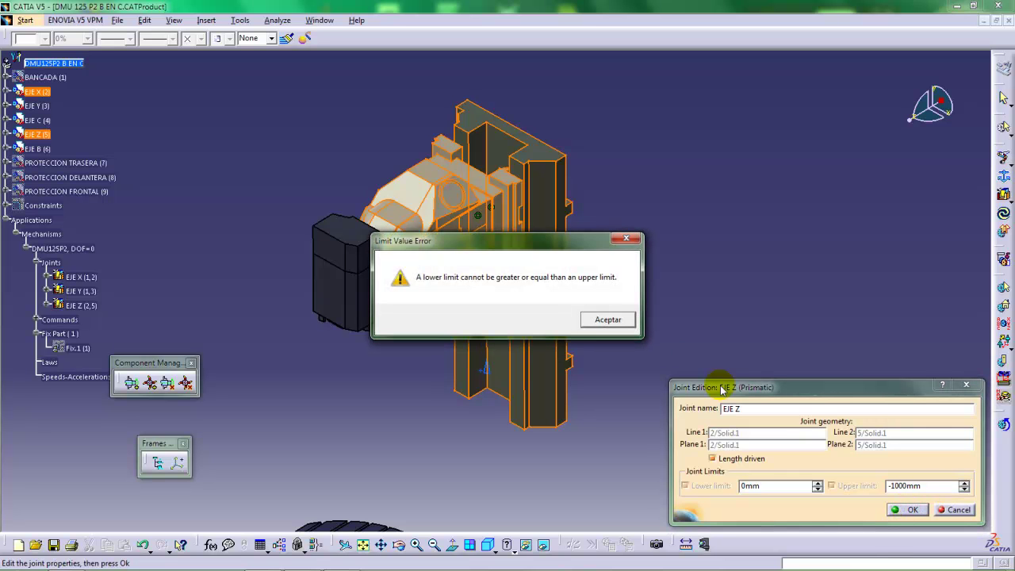
{"action": "left_click", "coordinate": [622, 321]}
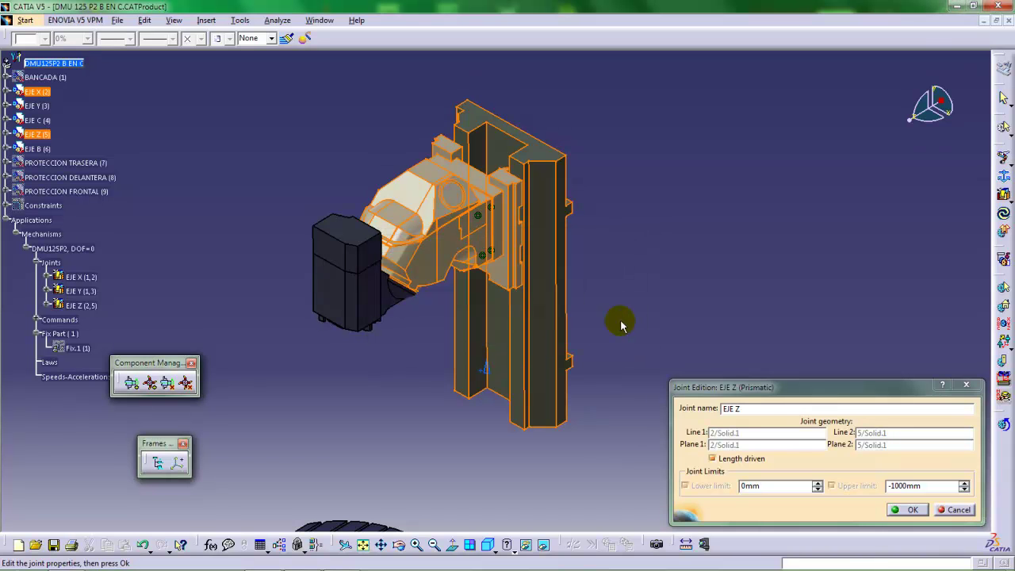
{"action": "left_click", "coordinate": [906, 509]}
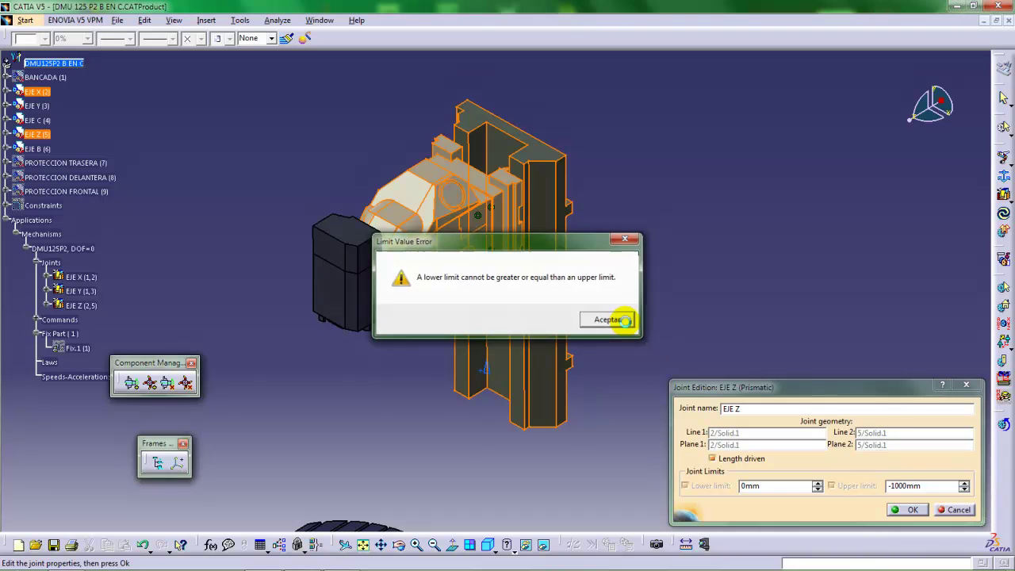
{"action": "left_click", "coordinate": [607, 320]}
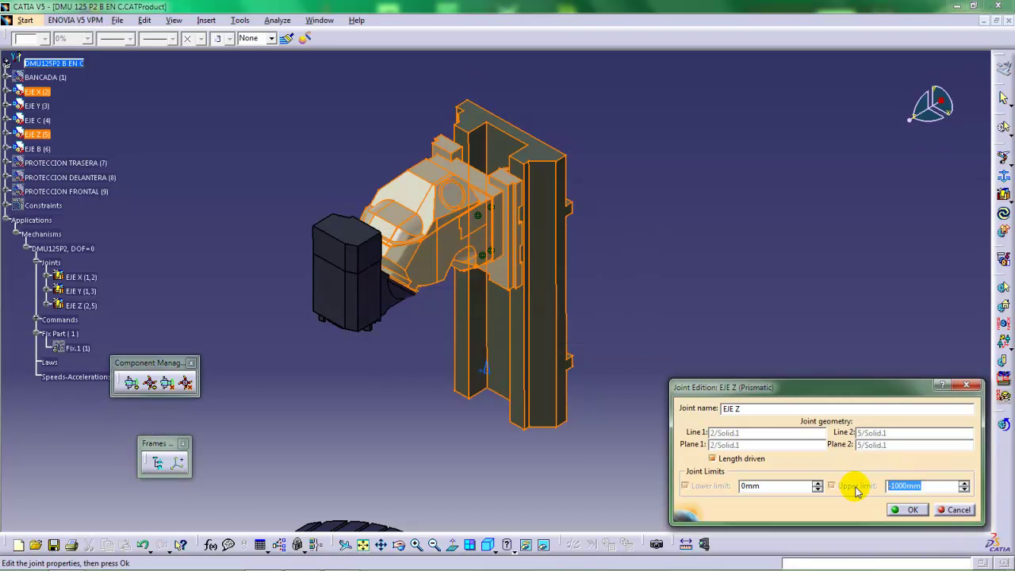
Set the EJE Z joint's upper limit to 100 mm and confirm the joint edit.
{"action": "type", "text": "10"}
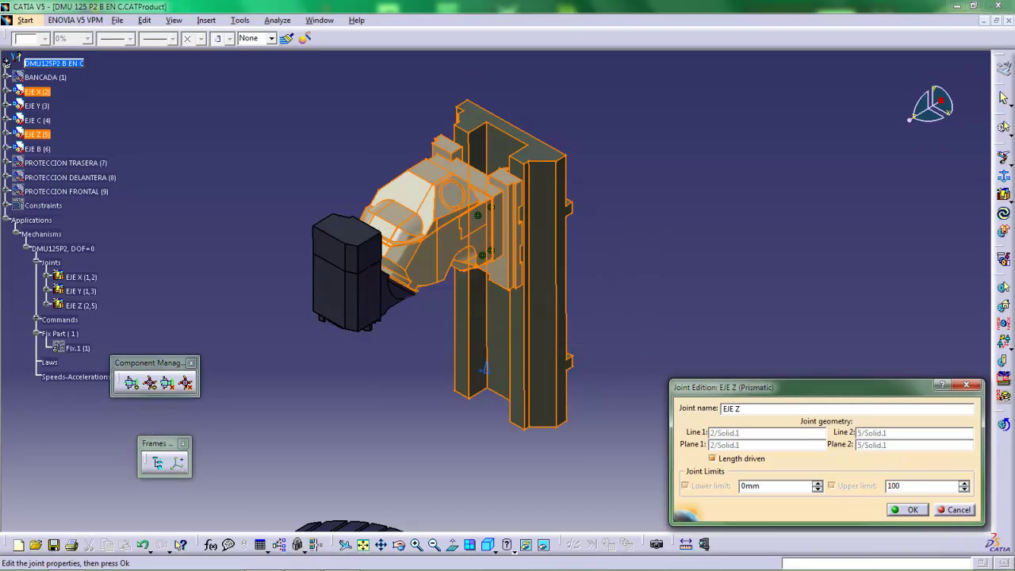
{"action": "type", "text": "0"}
{"action": "key", "text": "Return"}
{"action": "middle_click_drag", "start_coordinate": [480, 178], "coordinate": [492, 225]}
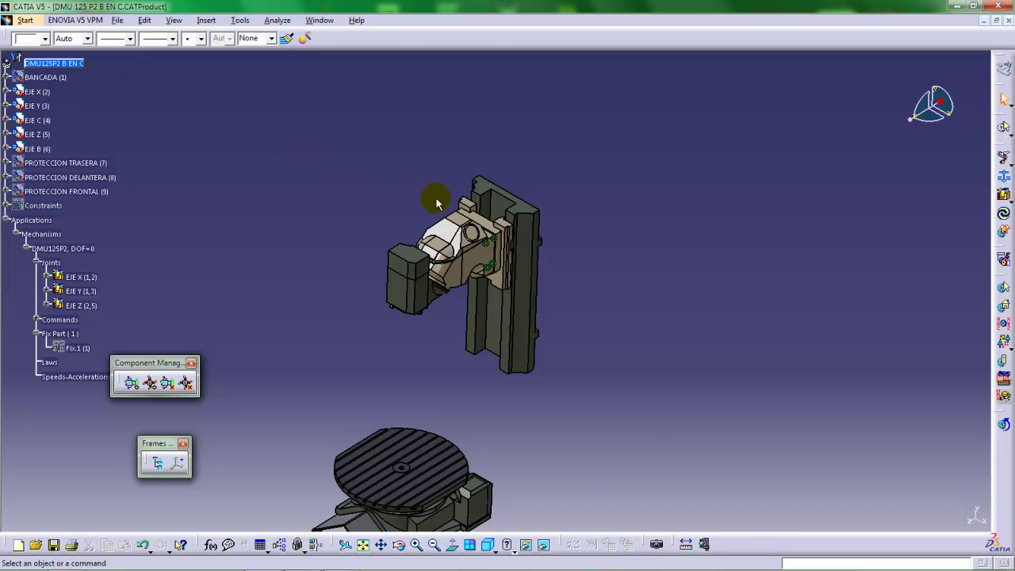
{"action": "middle_click_drag", "start_coordinate": [436, 204], "coordinate": [455, 222]}
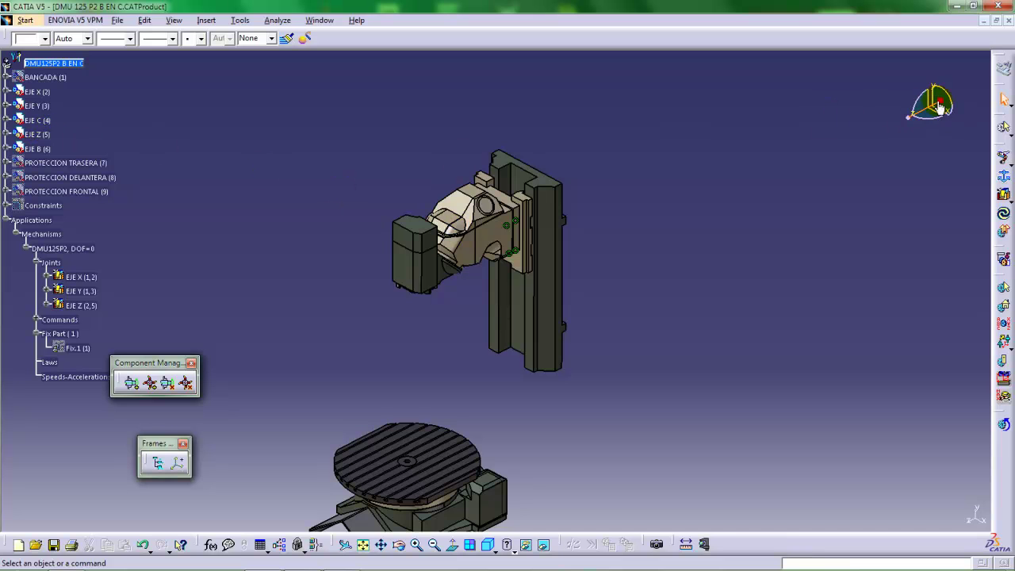
Place the compass on the top face of EJE X and set its translation increment along W to 1000 mm.
{"action": "left_click_drag", "start_coordinate": [940, 101], "coordinate": [540, 174]}
{"action": "right_click", "coordinate": [543, 165]}
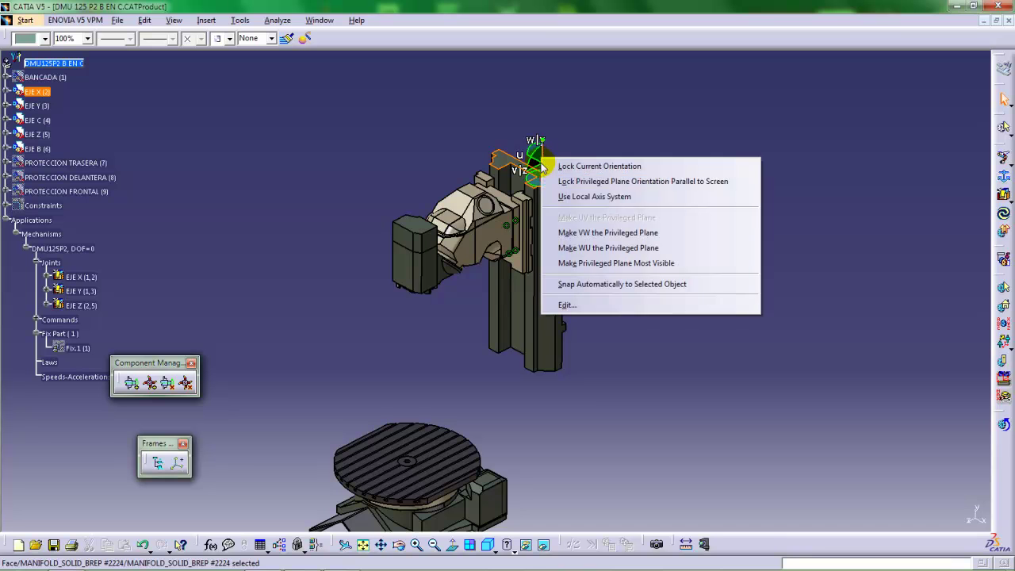
{"action": "left_click", "coordinate": [574, 308]}
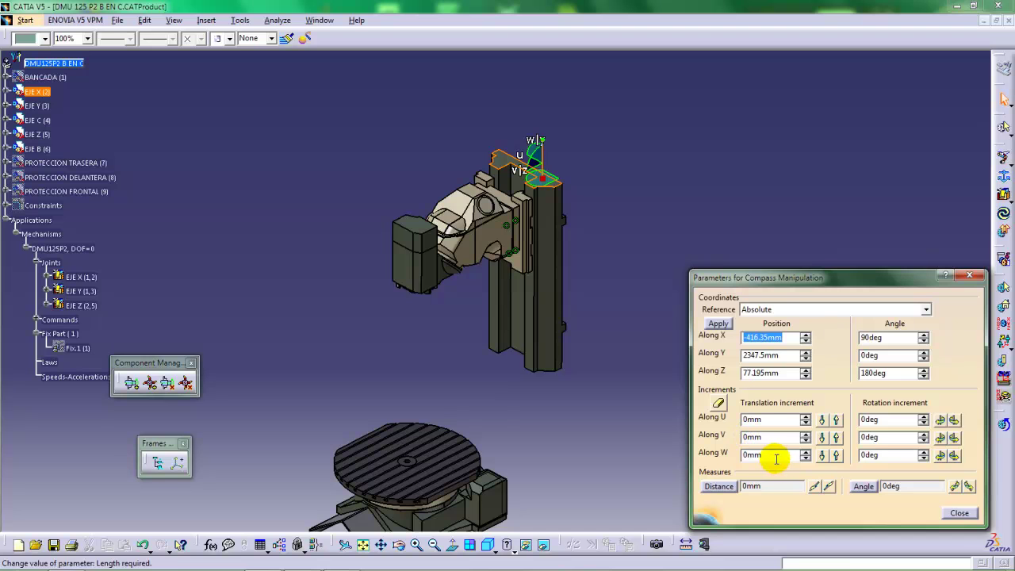
{"action": "left_click", "coordinate": [747, 455]}
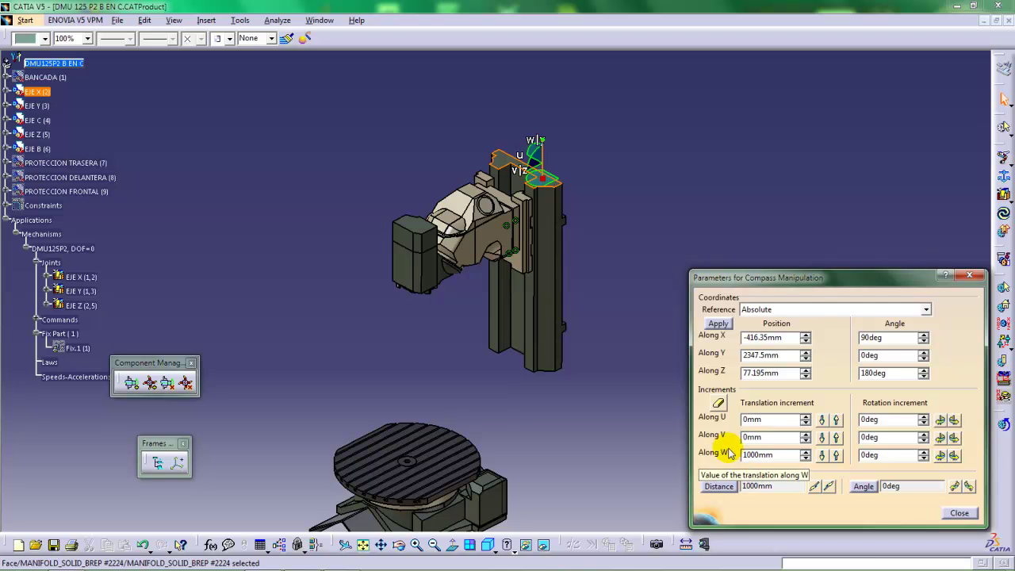
{"action": "key", "text": "Return"}
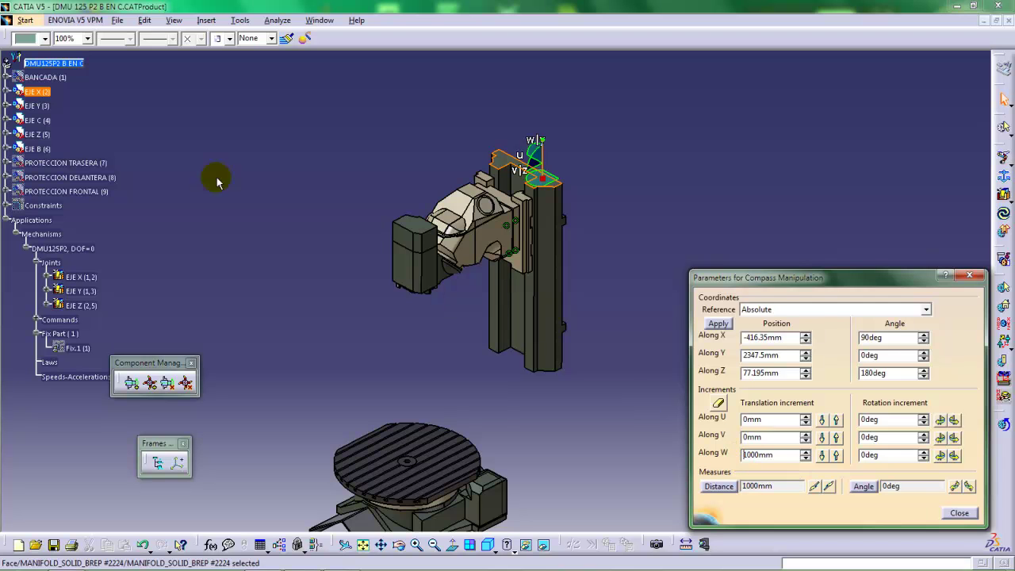
Move EJE Z and EJE B together 1000 mm downward along the compass W axis, and reset the compass.
{"action": "left_click", "coordinate": [38, 135]}
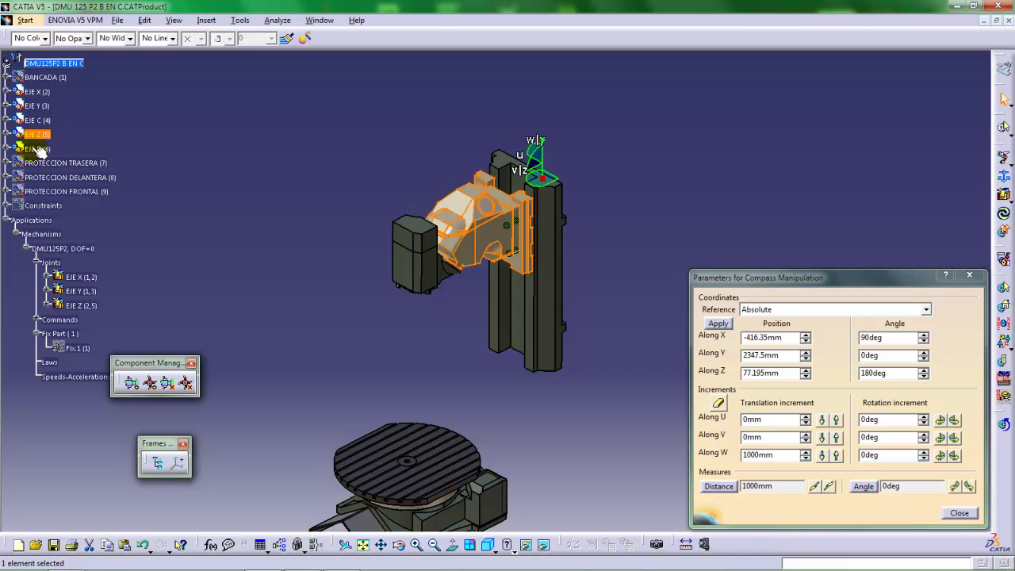
{"action": "left_click", "coordinate": [37, 149], "text": "ctrl"}
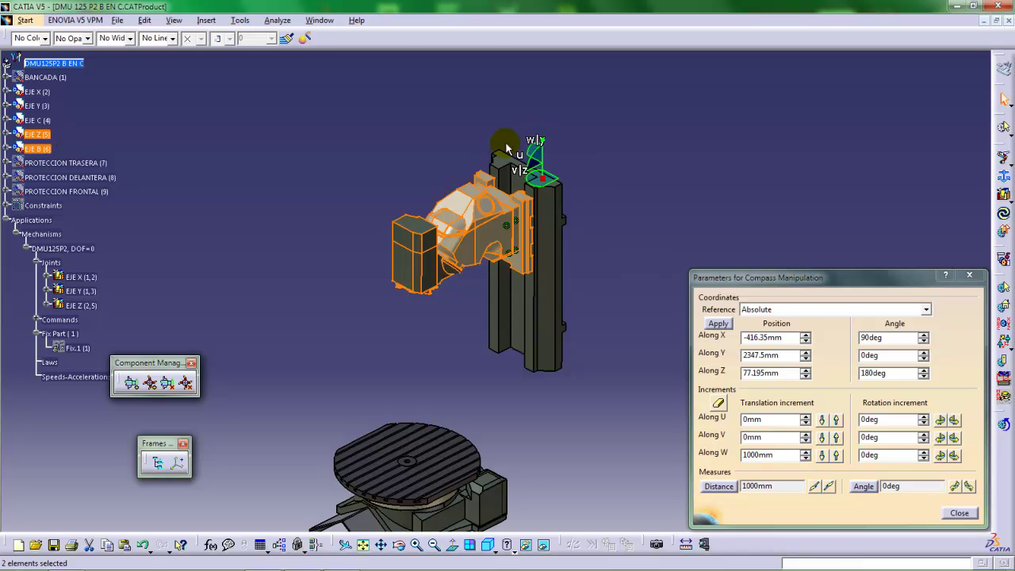
{"action": "left_click", "coordinate": [822, 458]}
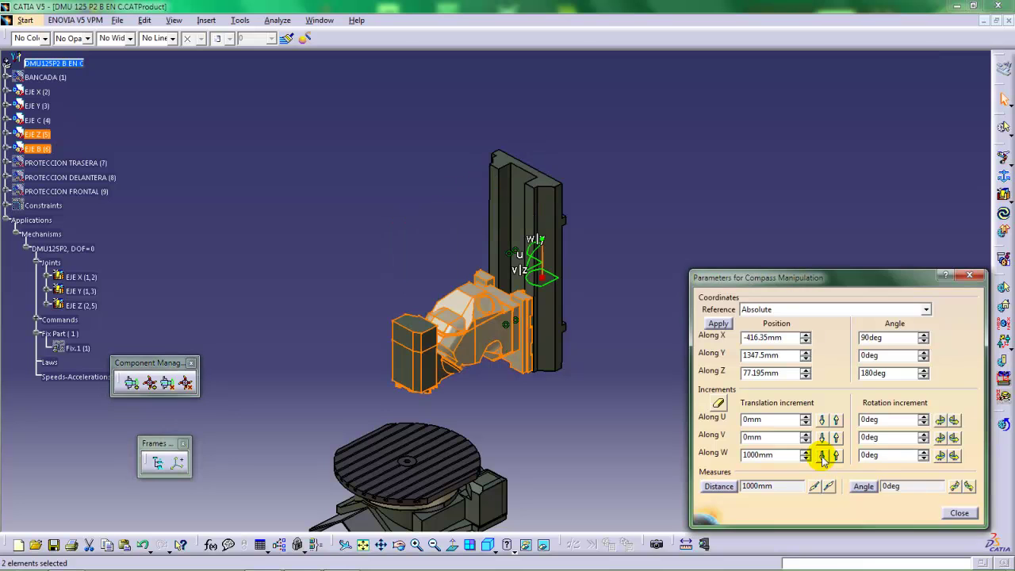
{"action": "left_click", "coordinate": [954, 513]}
{"action": "left_click", "coordinate": [174, 20]}
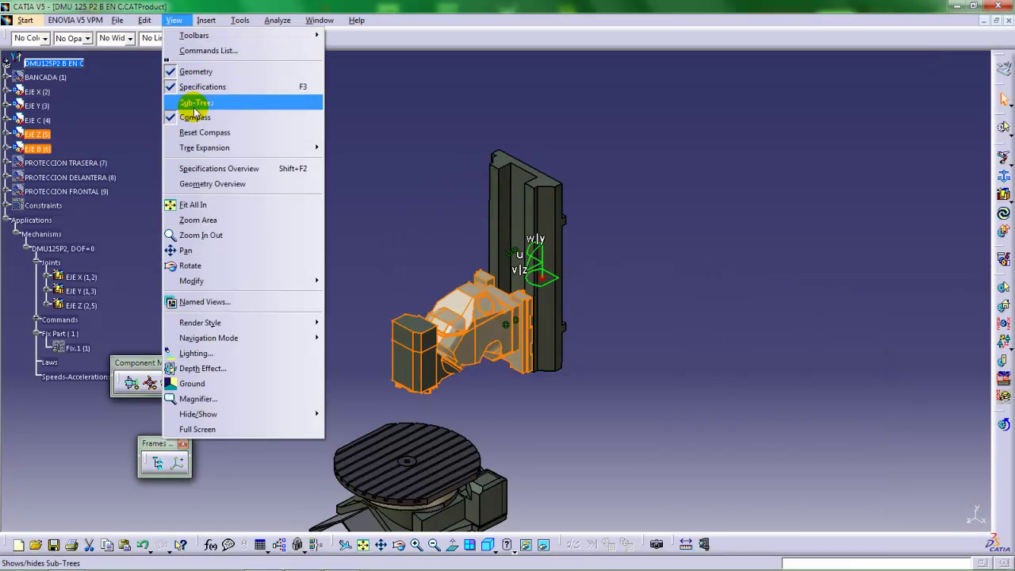
{"action": "left_click", "coordinate": [197, 132]}
Edit the EJE Z joint and set its upper limit to 1000 mm.
{"action": "middle_click_drag", "start_coordinate": [496, 313], "coordinate": [505, 234]}
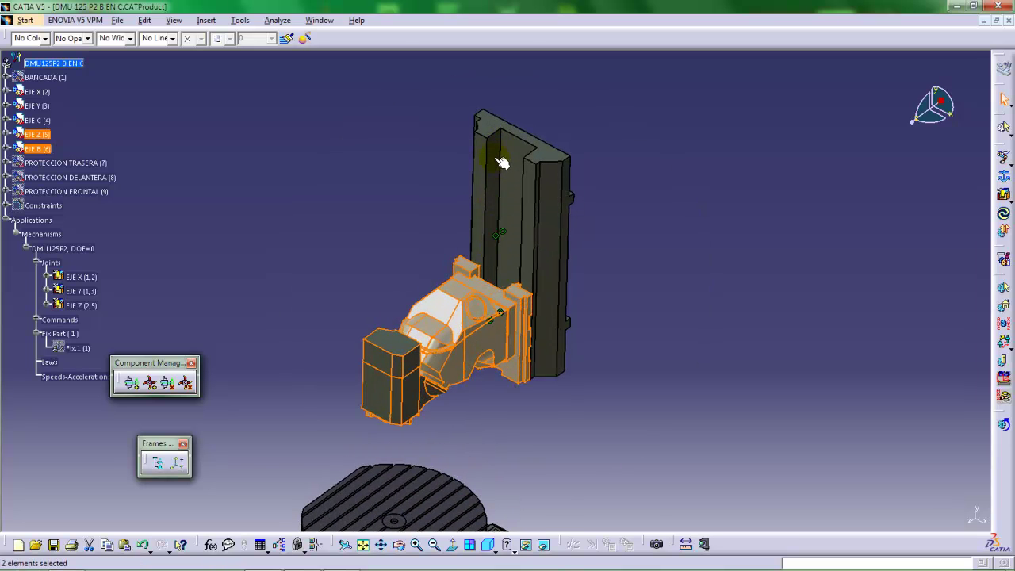
{"action": "middle_click_drag", "start_coordinate": [501, 277], "coordinate": [472, 275]}
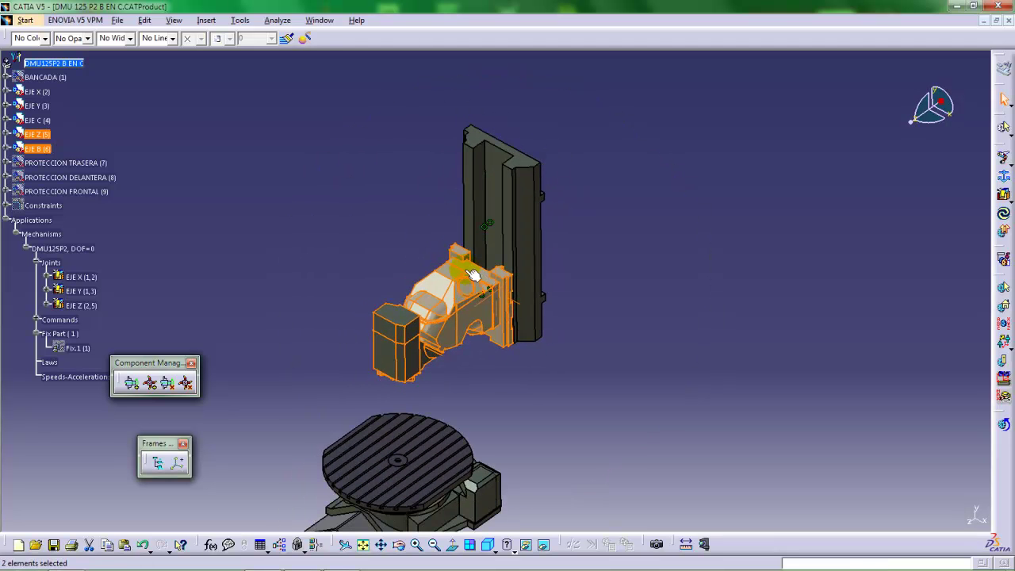
{"action": "left_click", "coordinate": [79, 306]}
{"action": "double_click", "coordinate": [79, 306]}
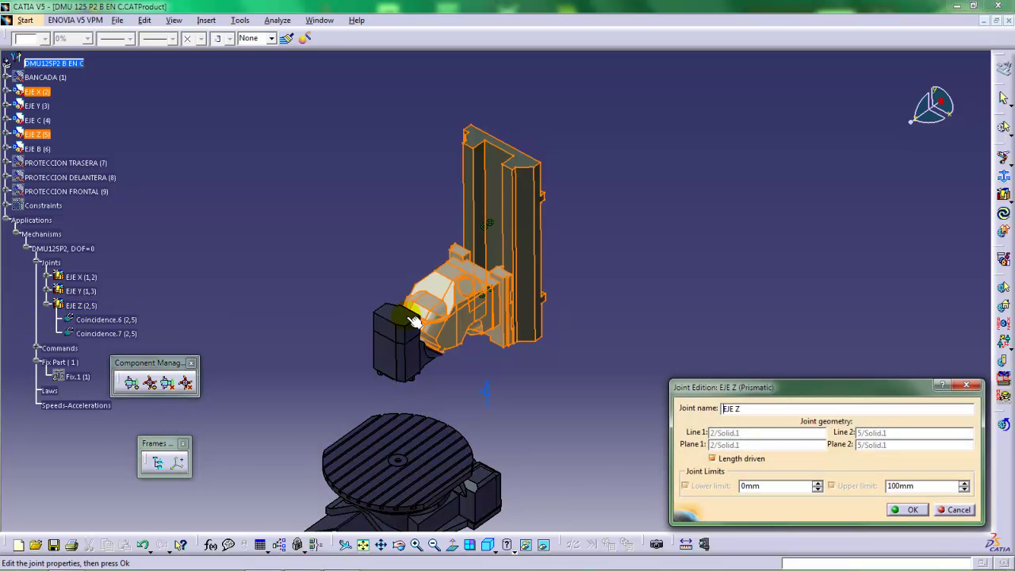
{"action": "middle_click_drag", "start_coordinate": [408, 317], "coordinate": [385, 279]}
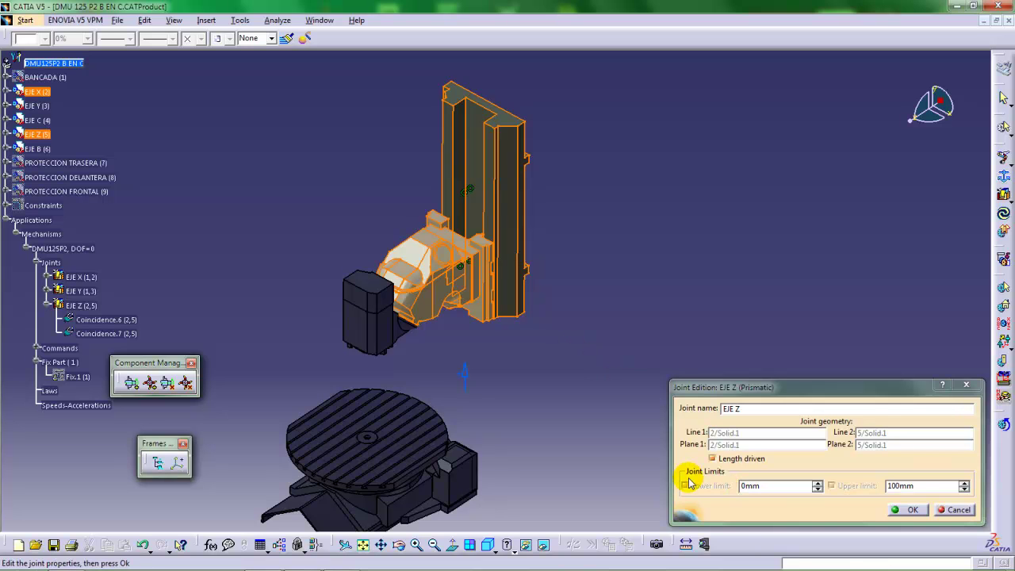
{"action": "double_click", "coordinate": [749, 485]}
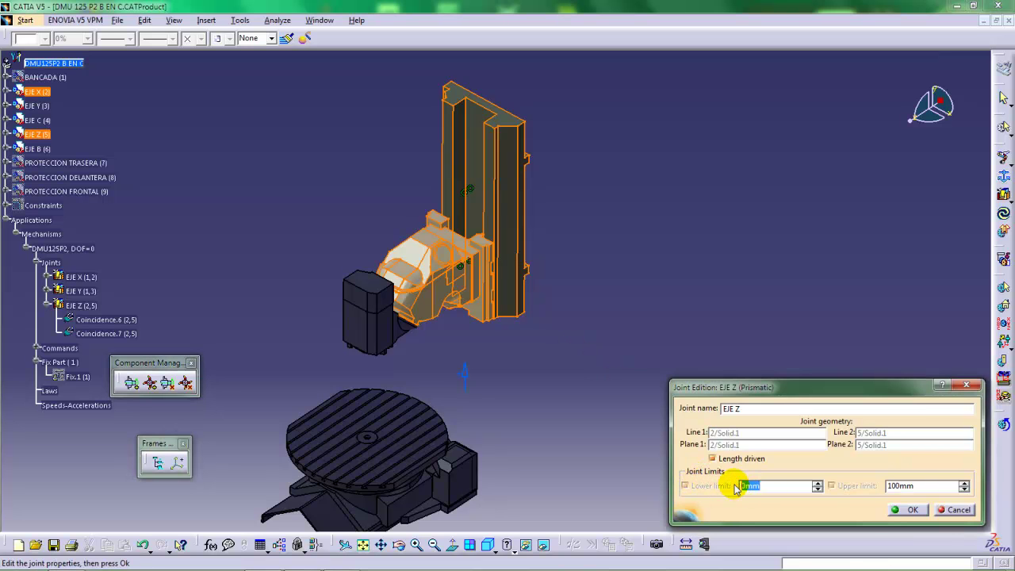
{"action": "double_click", "coordinate": [917, 486]}
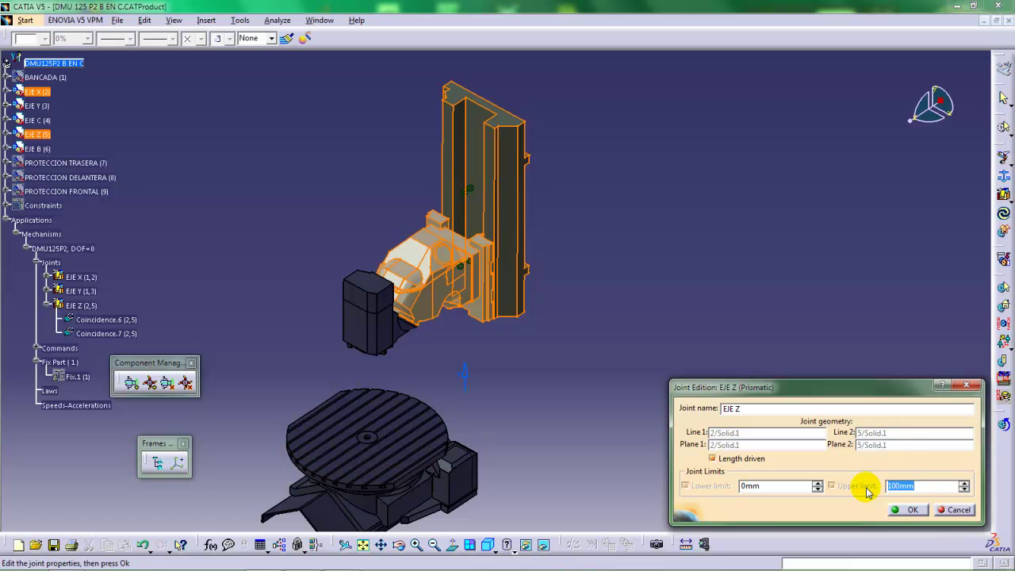
{"action": "type", "text": "1000"}
{"action": "key", "text": "Tab"}
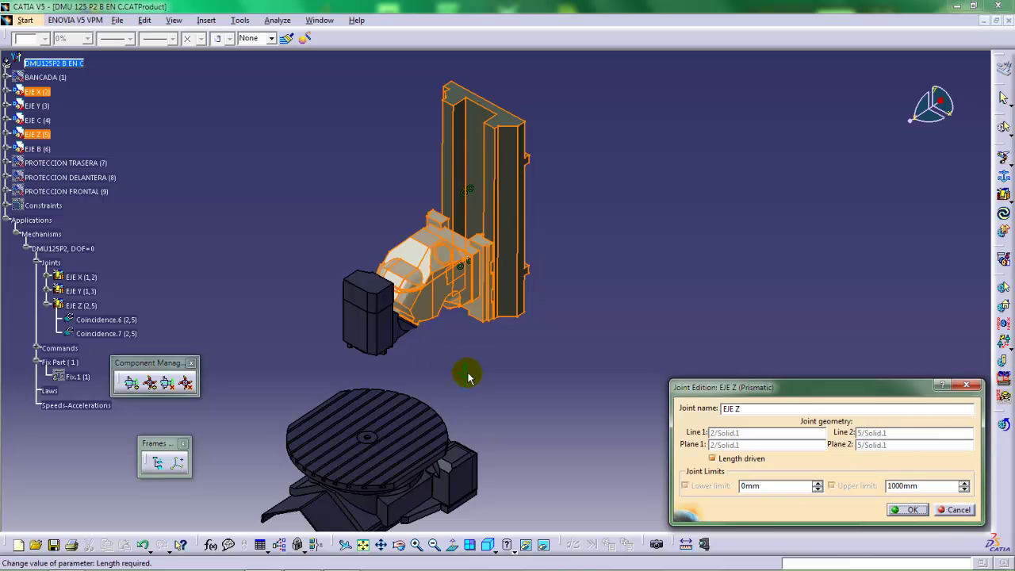
{"action": "left_click", "coordinate": [906, 510]}
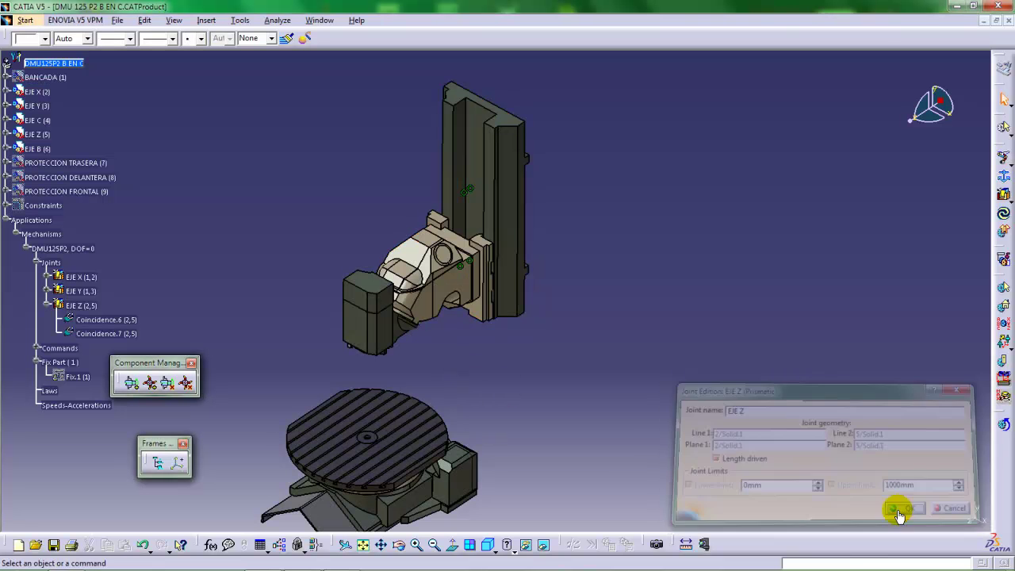
Collapse the EJE Z joint in the specification tree and show the BANCADA component again.
{"action": "middle_click_drag", "start_coordinate": [471, 314], "coordinate": [478, 264]}
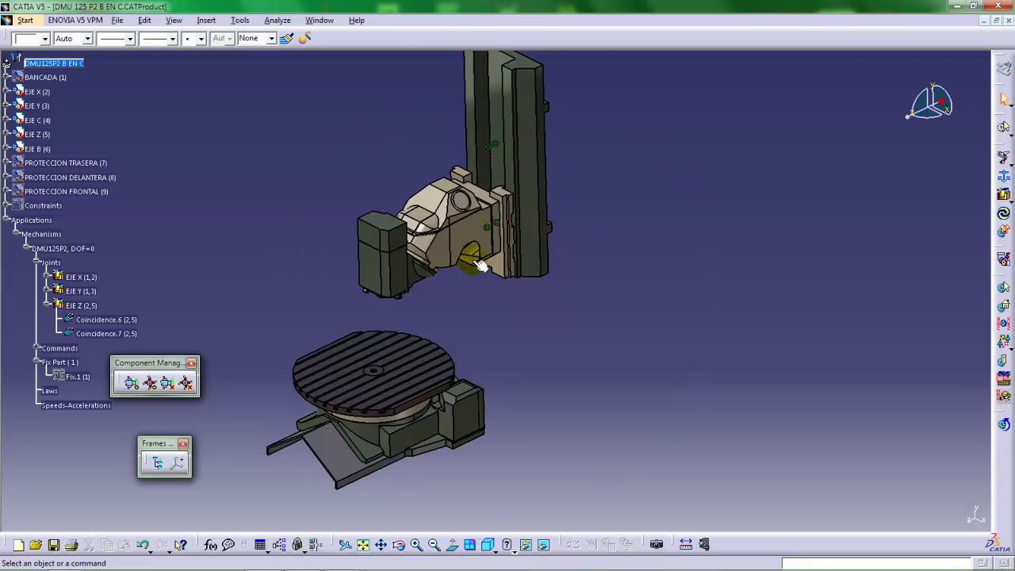
{"action": "left_click", "coordinate": [47, 306]}
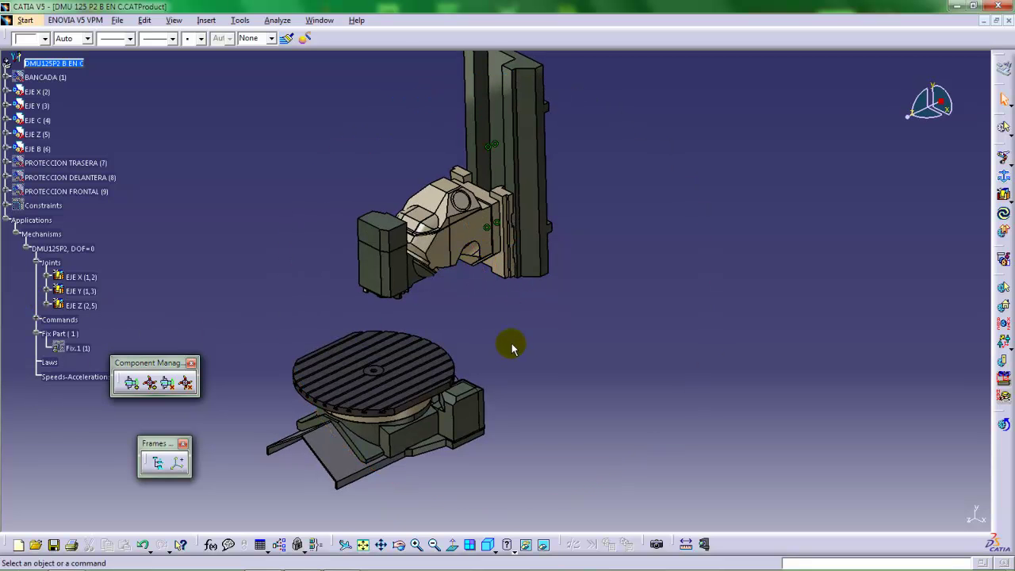
{"action": "middle_click_drag", "start_coordinate": [512, 344], "coordinate": [464, 346]}
{"action": "right_click", "coordinate": [56, 78]}
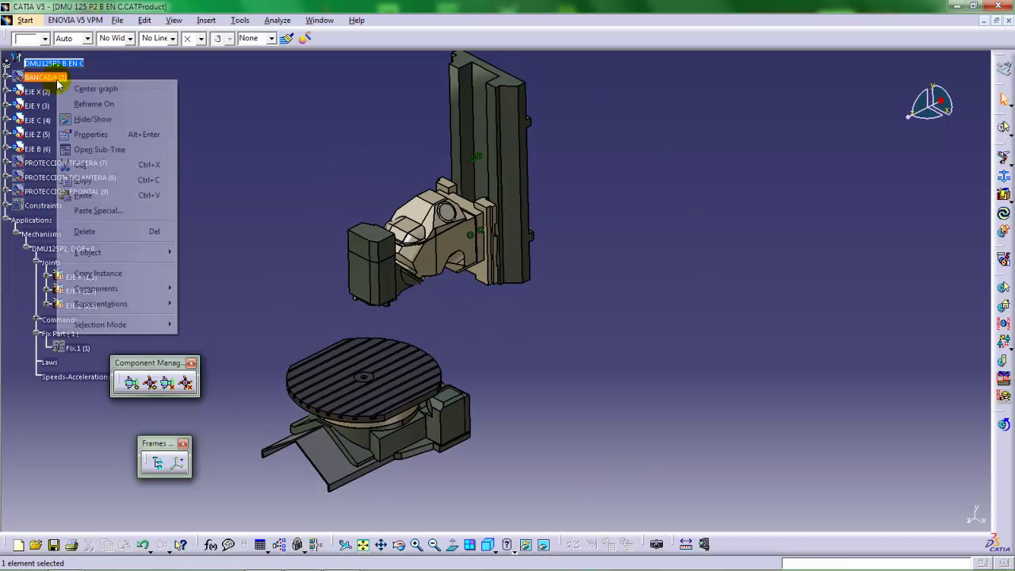
{"action": "left_click", "coordinate": [94, 119]}
{"action": "middle_click_drag", "start_coordinate": [560, 274], "coordinate": [593, 304]}
{"action": "mouse_move", "coordinate": [512, 306]}
{"action": "middle_mouse_down"}
{"action": "mouse_move", "coordinate": [539, 309]}
{"action": "mouse_move", "coordinate": [540, 292]}
{"action": "mouse_move", "coordinate": [512, 316]}
{"action": "mouse_move", "coordinate": [484, 286]}
{"action": "mouse_move", "coordinate": [515, 306]}
{"action": "mouse_move", "coordinate": [497, 300]}
{"action": "middle_mouse_up"}
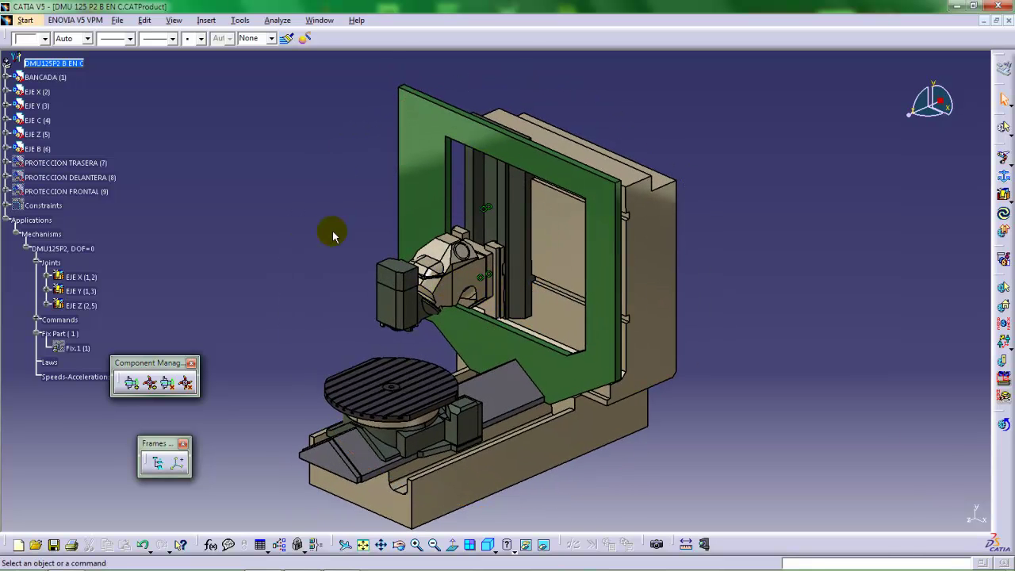
Open the DMU125P2 mechanism's kinematics simulation, examine the command ranges and values, and close it.
{"action": "right_click", "coordinate": [70, 249]}
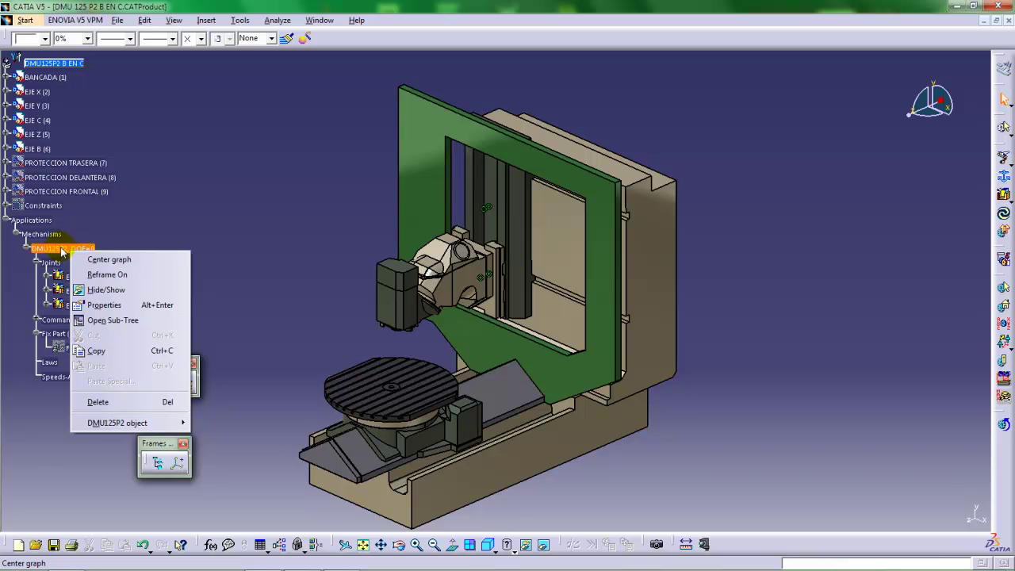
{"action": "mouse_move", "coordinate": [176, 426]}
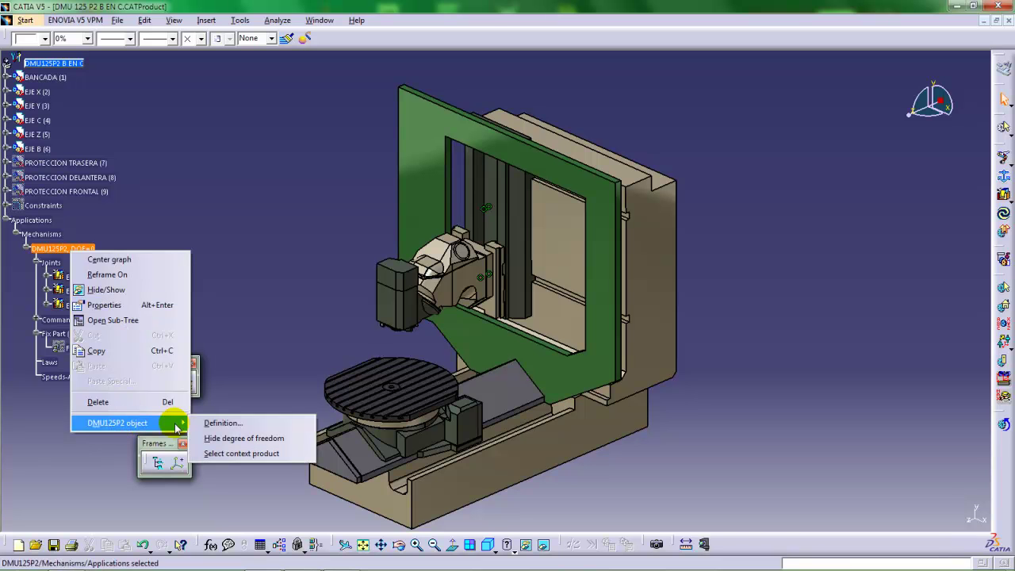
{"action": "left_click", "coordinate": [218, 424]}
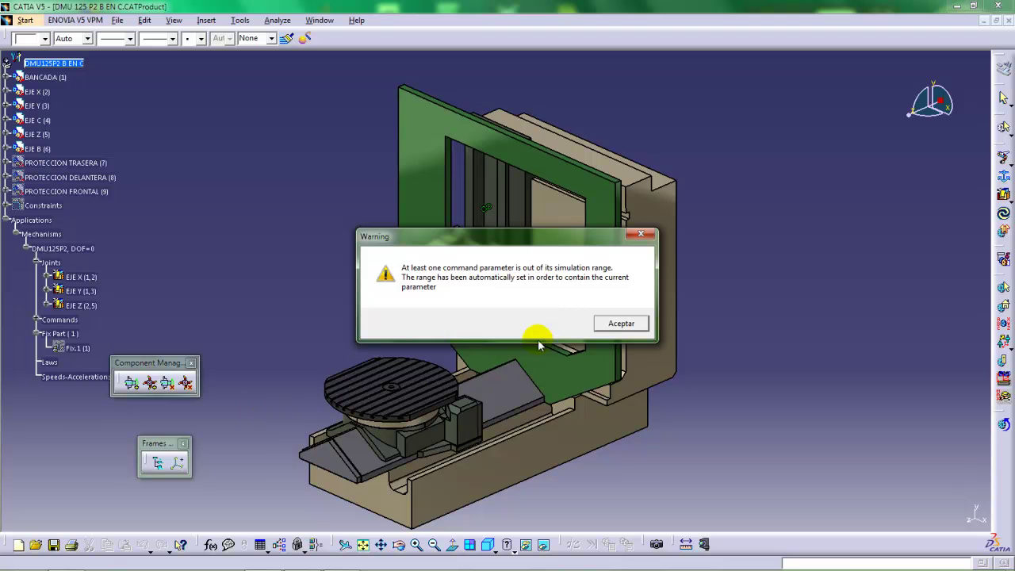
{"action": "left_click", "coordinate": [619, 325]}
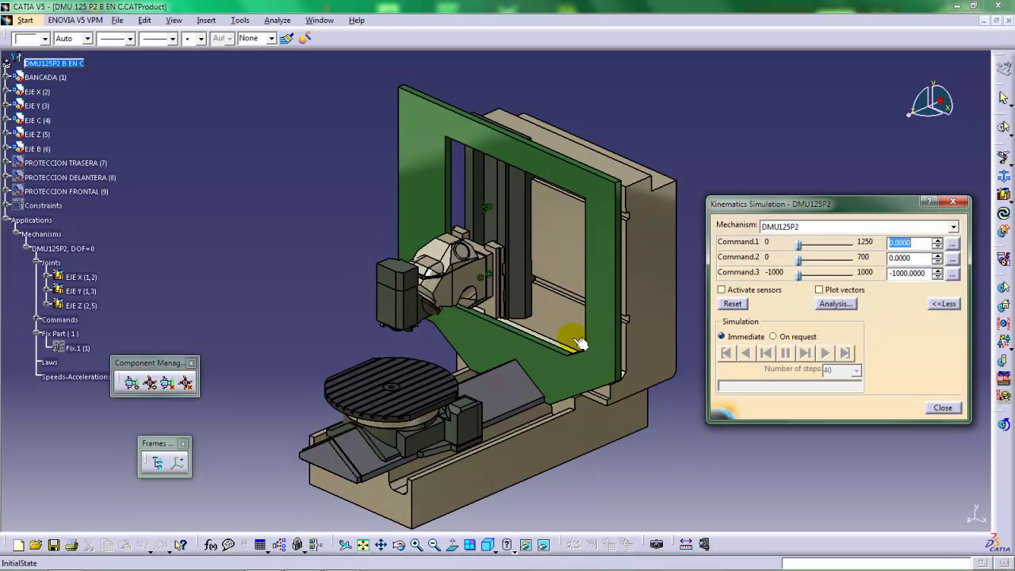
{"action": "middle_click_drag", "start_coordinate": [580, 343], "coordinate": [548, 322]}
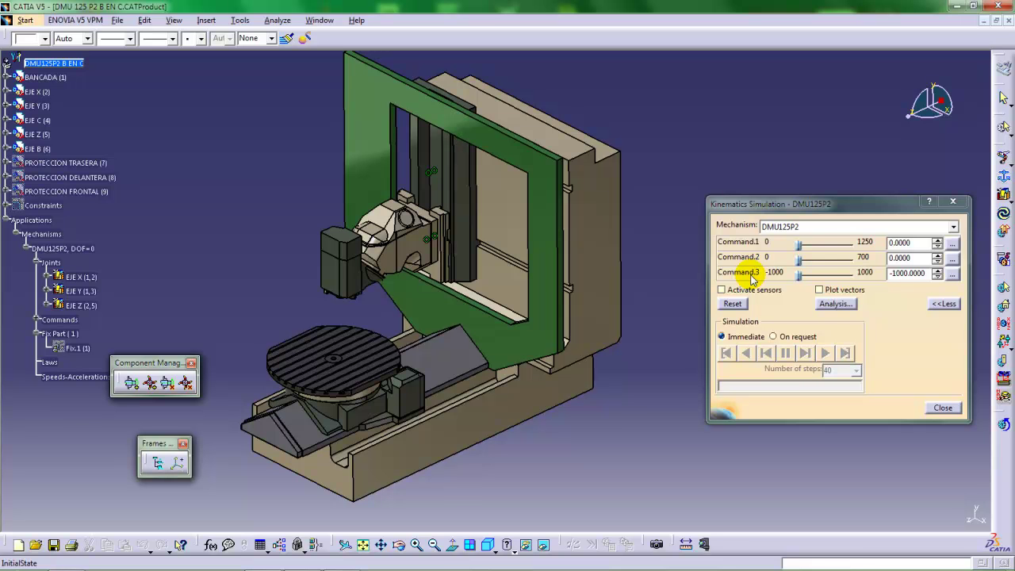
{"action": "left_click", "coordinate": [953, 205]}
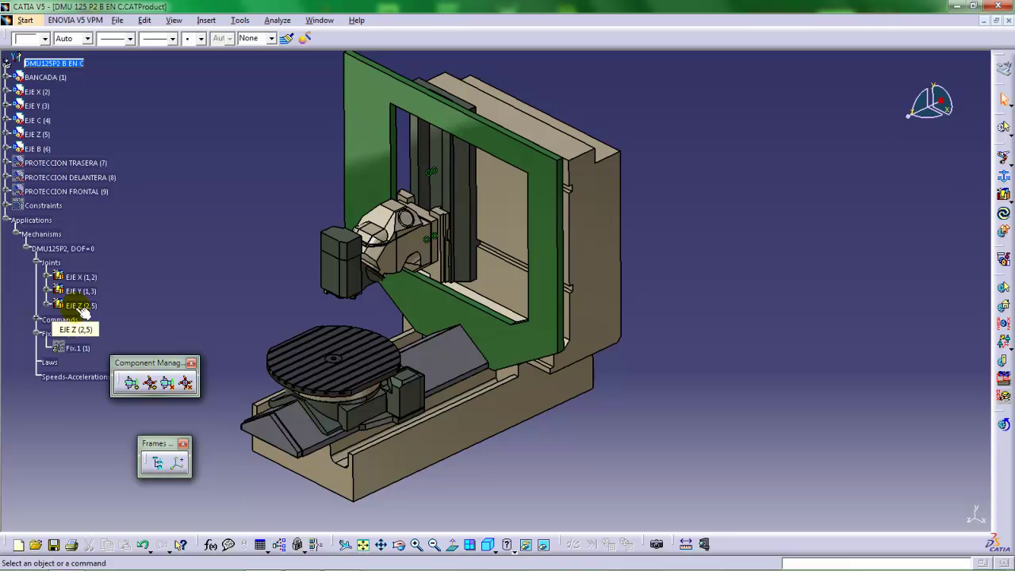
Expand the mechanism's commands, uncover the EJE Z length command in the tree, and reset its value to zero.
{"action": "left_click", "coordinate": [36, 319]}
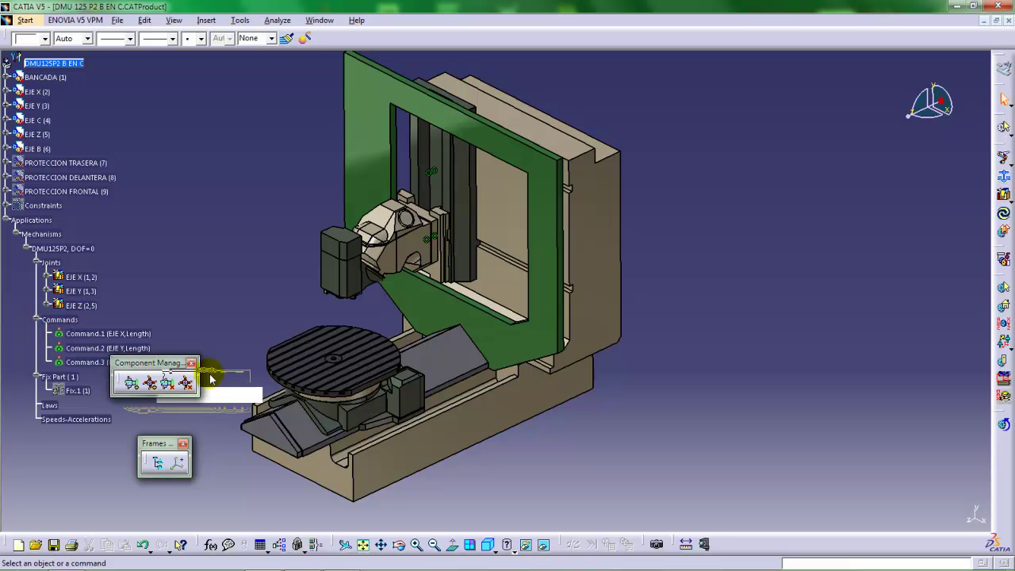
{"action": "left_click_drag", "start_coordinate": [210, 379], "coordinate": [210, 374]}
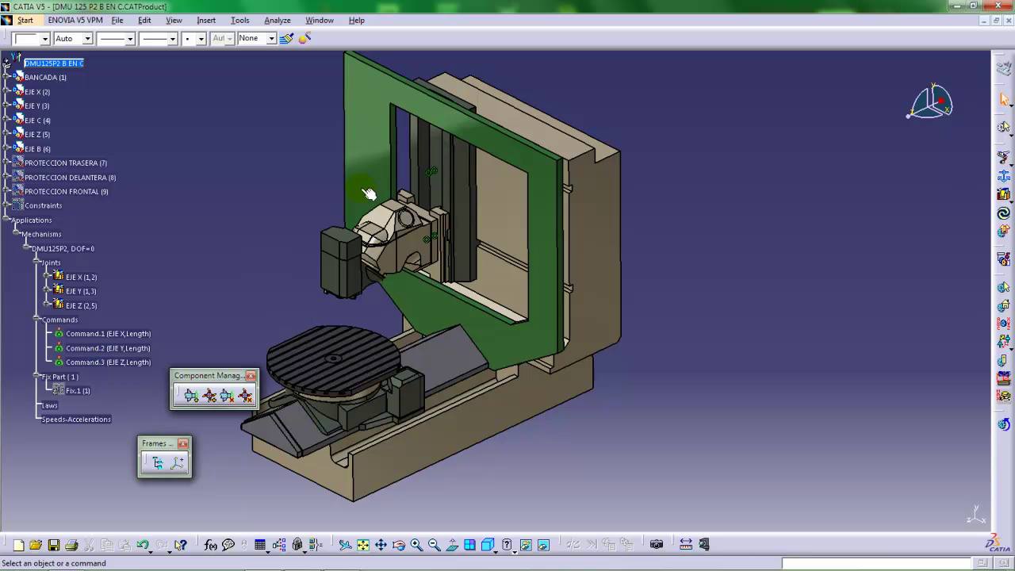
{"action": "double_click", "coordinate": [112, 364]}
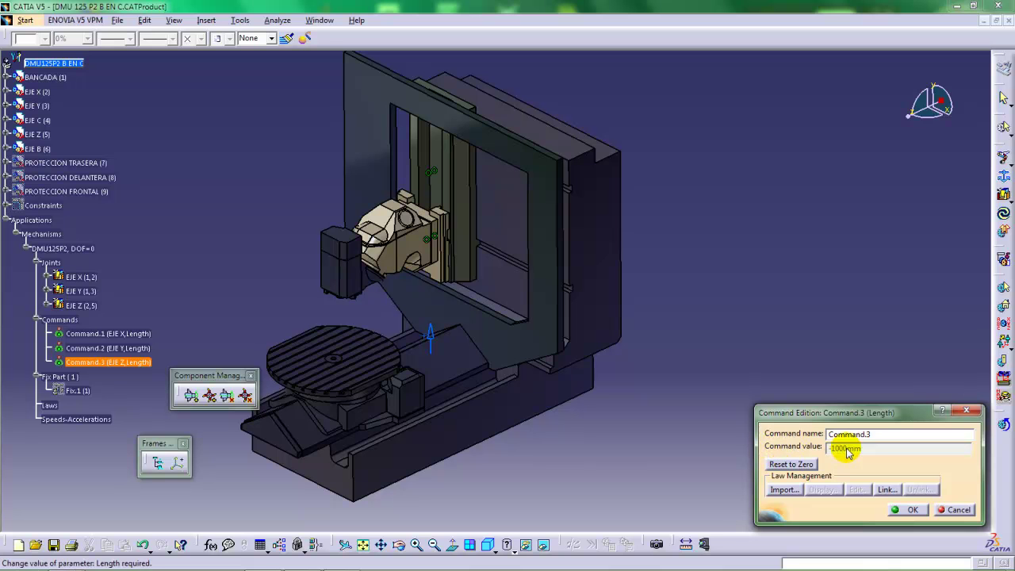
{"action": "left_click", "coordinate": [793, 465]}
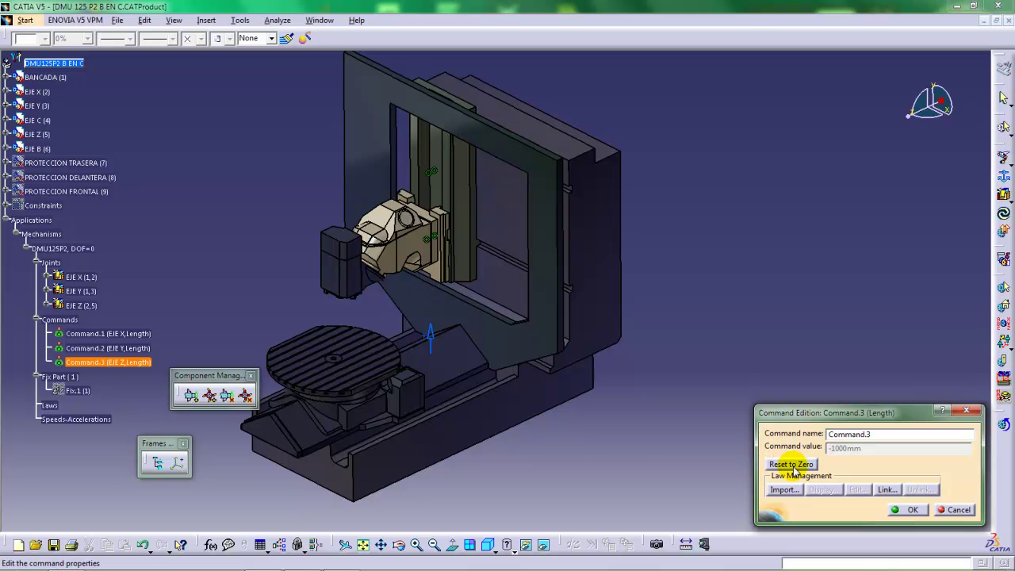
{"action": "left_click", "coordinate": [791, 465]}
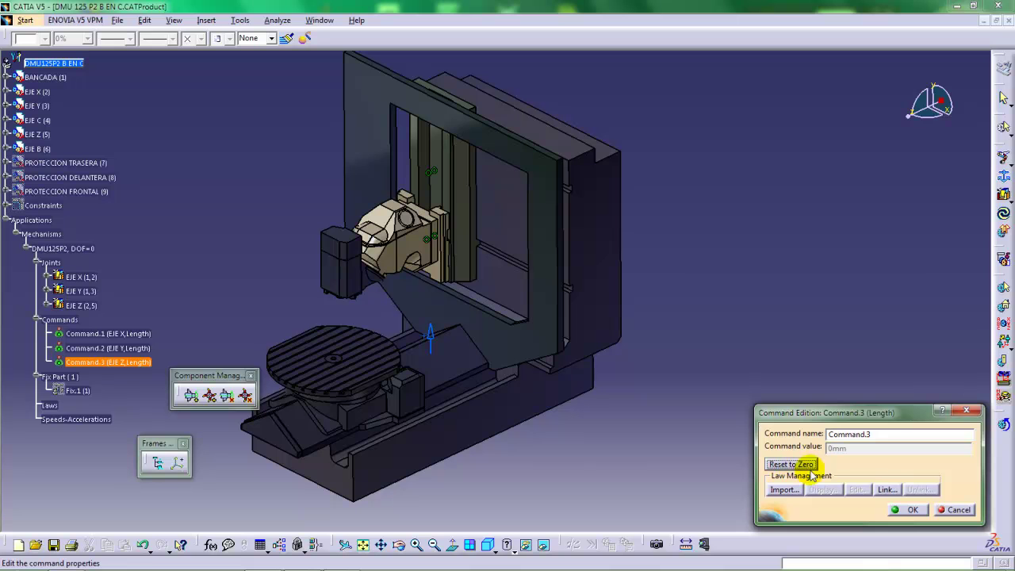
{"action": "left_click", "coordinate": [908, 509]}
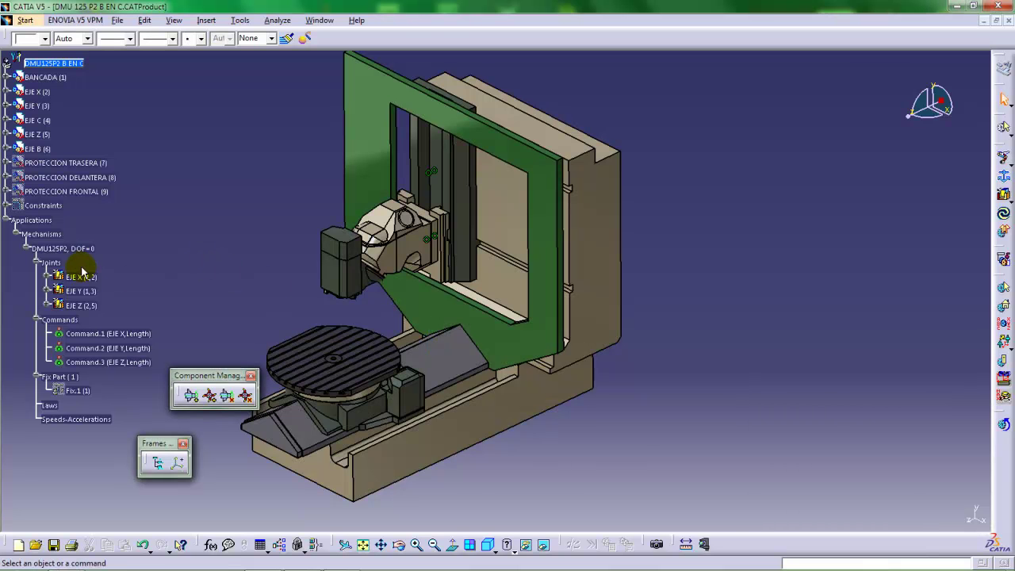
Reopen the DMU125P2 kinematics simulation and set the lowest value of Command.3 to 0.
{"action": "right_click", "coordinate": [67, 249]}
{"action": "mouse_move", "coordinate": [106, 426]}
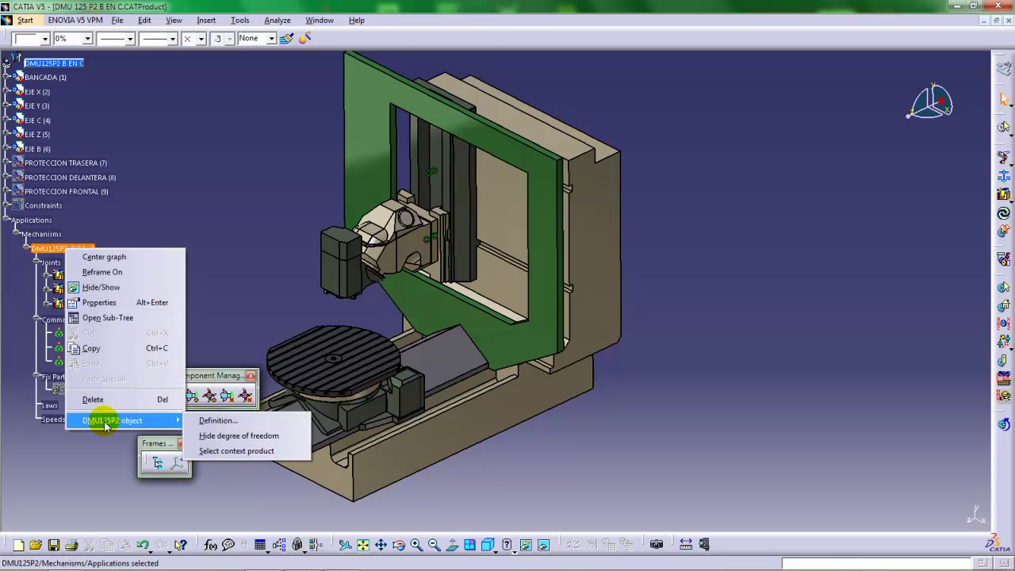
{"action": "left_click", "coordinate": [217, 423]}
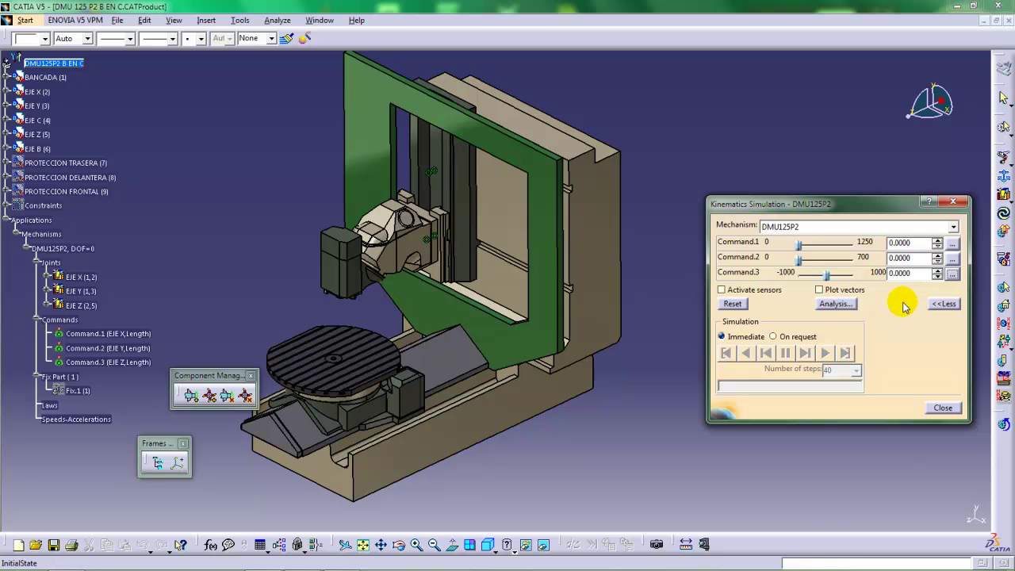
{"action": "left_click", "coordinate": [951, 273]}
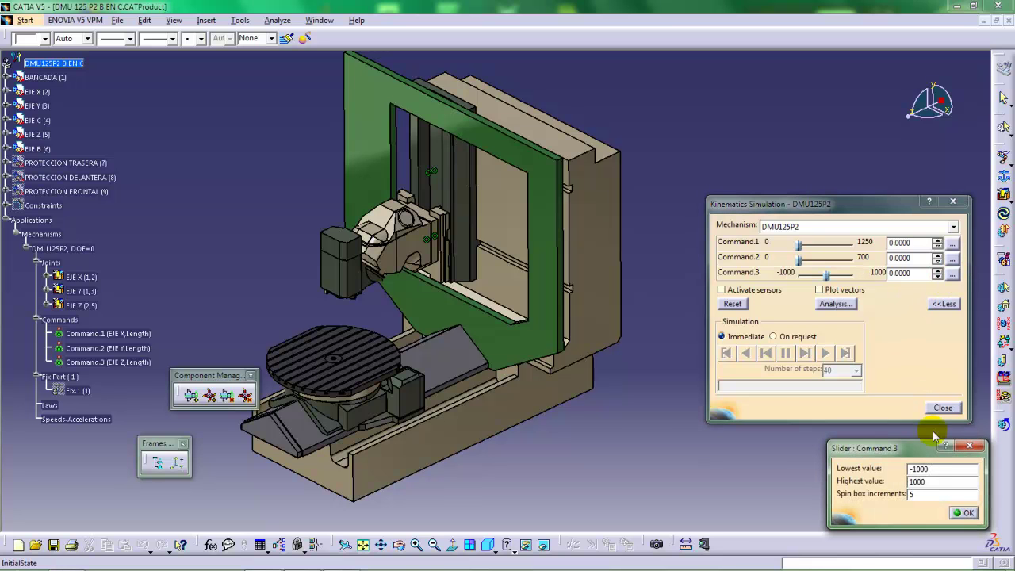
{"action": "type", "text": "0"}
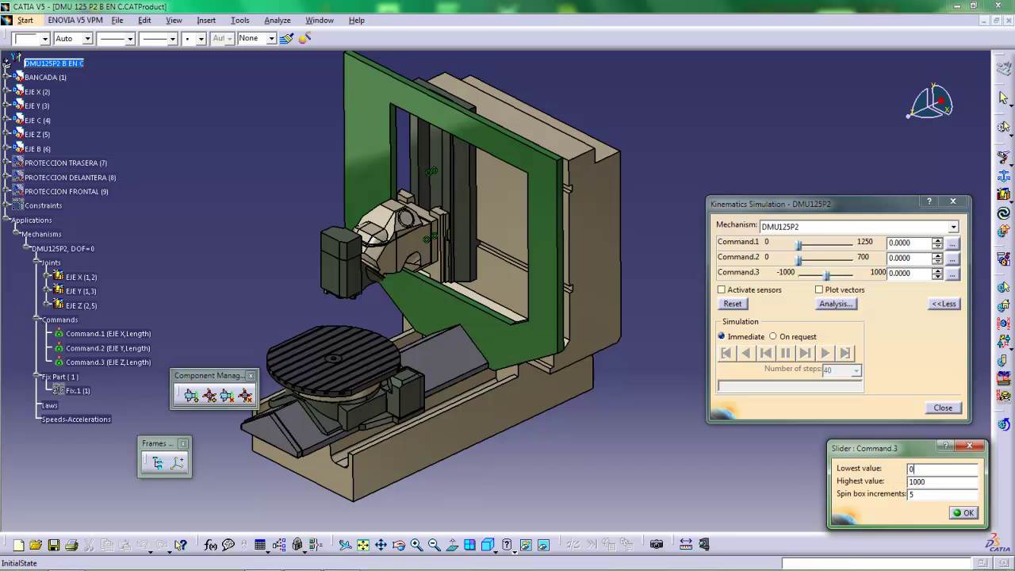
{"action": "key", "text": "Return"}
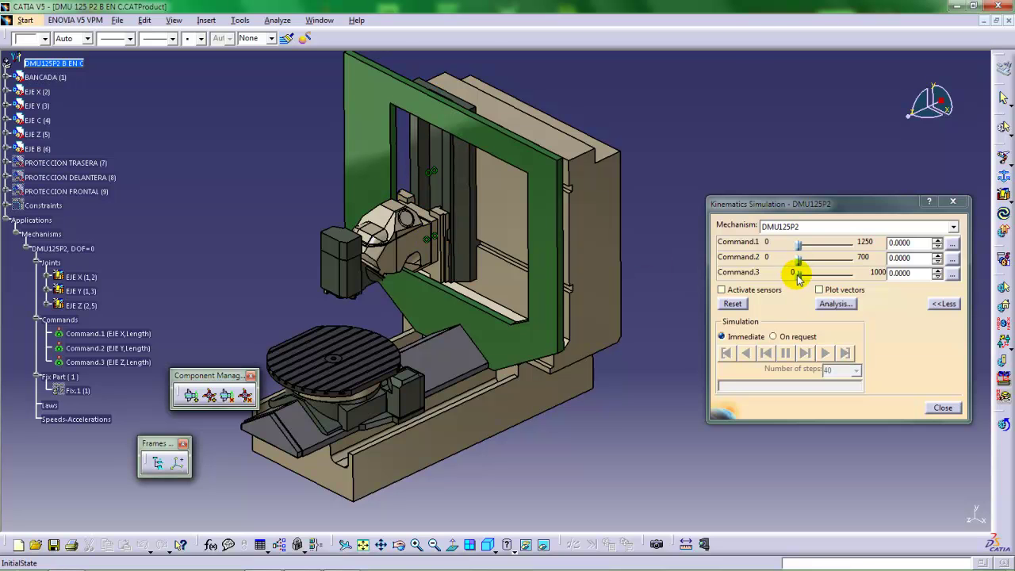
Simulate the EJE Z travel from 0 to 1000 and back to 0, and close the simulation.
{"action": "left_click_drag", "start_coordinate": [798, 274], "coordinate": [852, 275]}
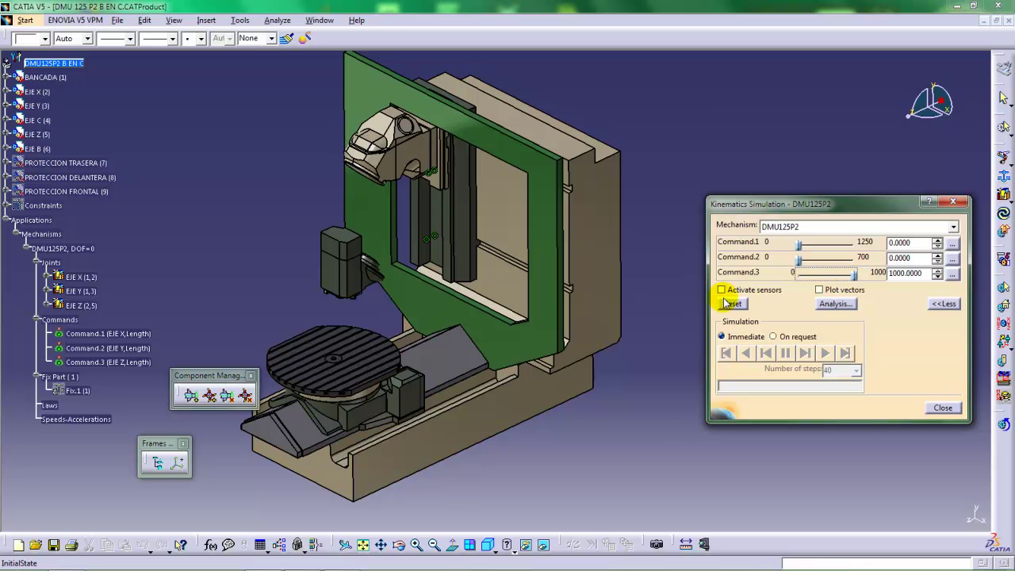
{"action": "middle_click_drag", "start_coordinate": [500, 229], "coordinate": [509, 252]}
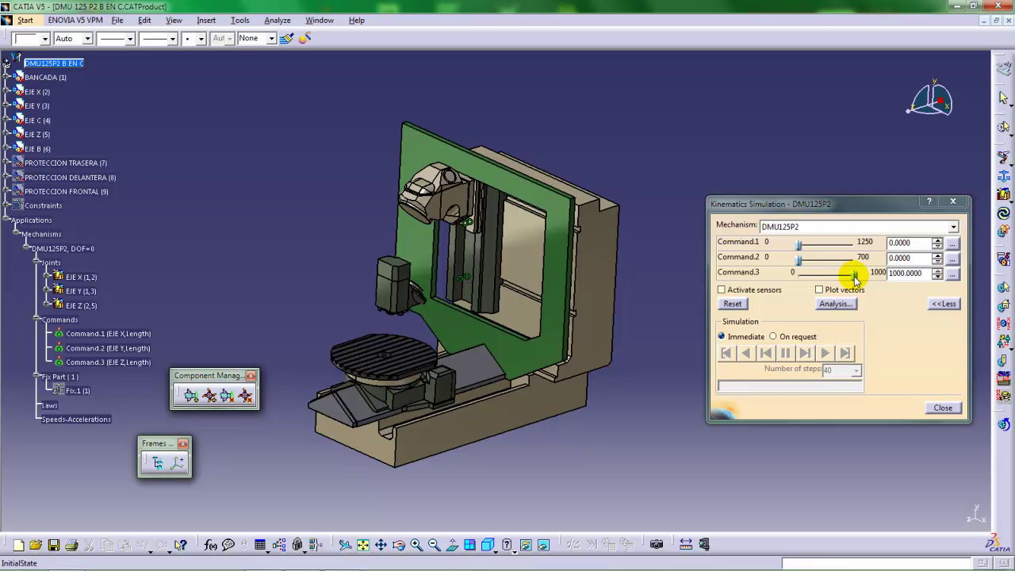
{"action": "left_click_drag", "start_coordinate": [854, 275], "coordinate": [796, 275]}
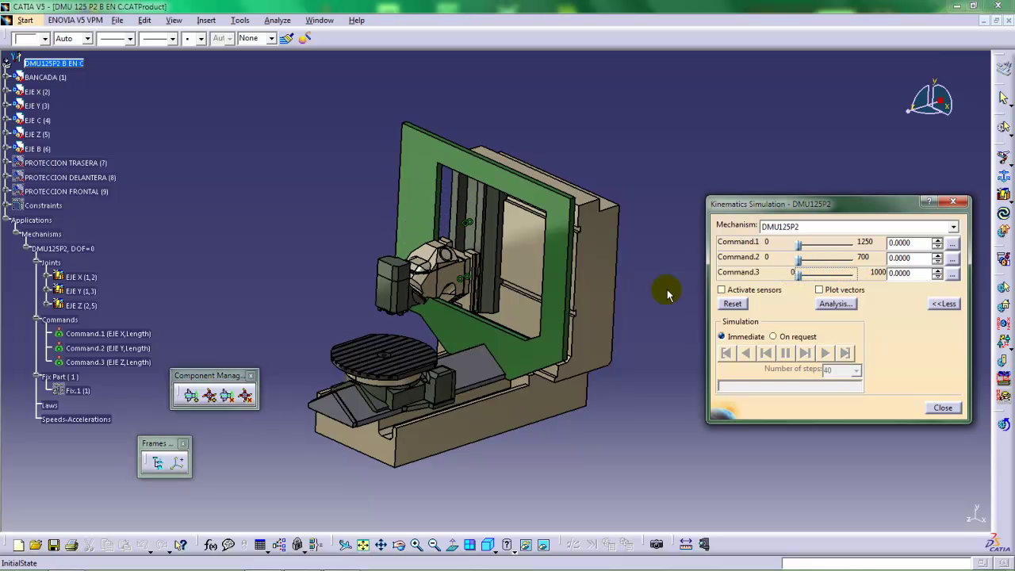
{"action": "middle_click_drag", "start_coordinate": [476, 272], "coordinate": [496, 280]}
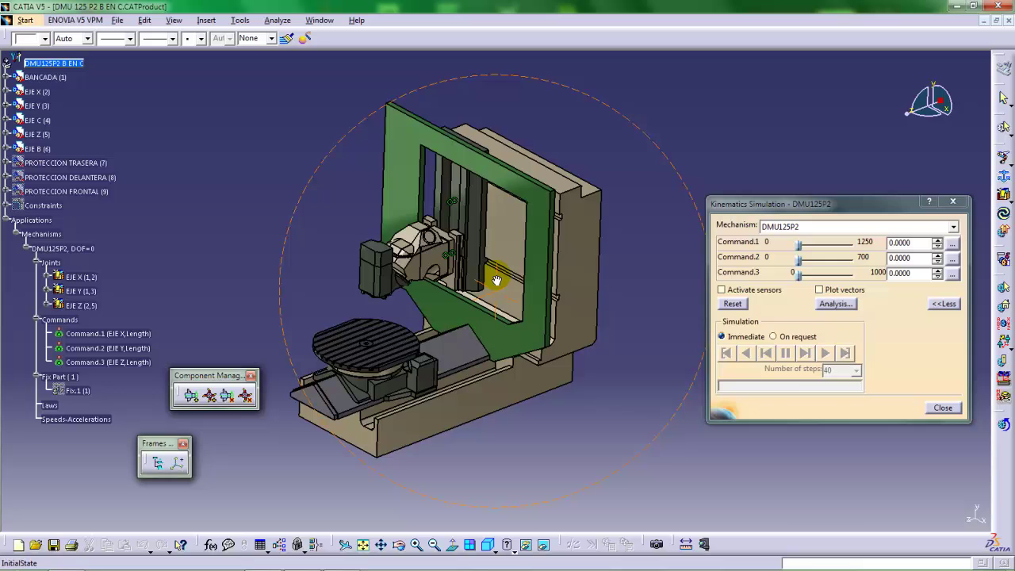
{"action": "left_click", "coordinate": [943, 408]}
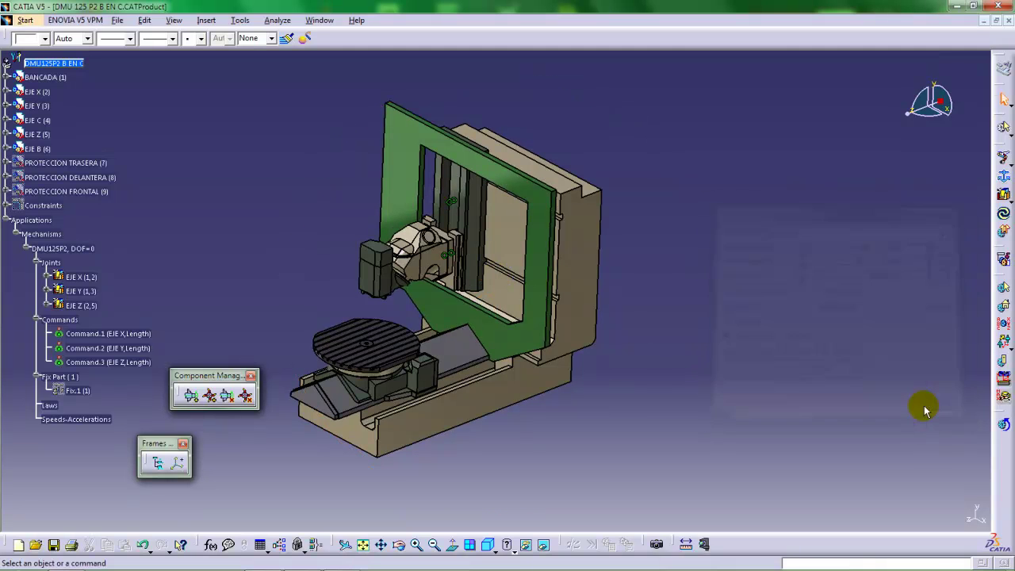
Show the assembly's Constraints and hide them again to clear the leftover constraint symbols from the machine model.
{"action": "middle_click_drag", "start_coordinate": [291, 244], "coordinate": [287, 265]}
{"action": "middle_click_drag", "start_coordinate": [548, 207], "coordinate": [559, 220]}
{"action": "middle_click_drag", "start_coordinate": [458, 239], "coordinate": [475, 213]}
{"action": "right_click", "coordinate": [36, 208]}
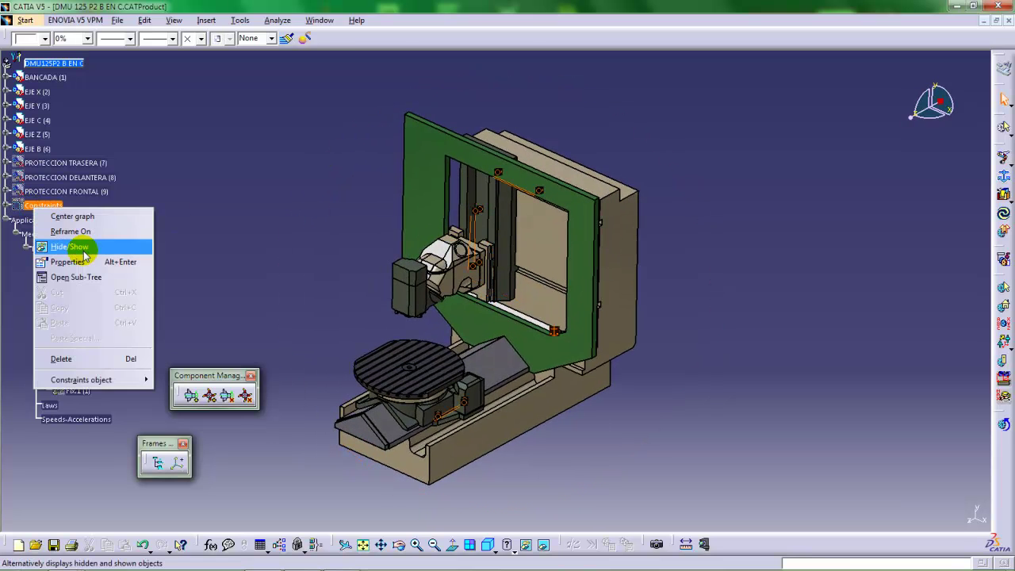
{"action": "left_click", "coordinate": [80, 248]}
{"action": "right_click", "coordinate": [48, 207]}
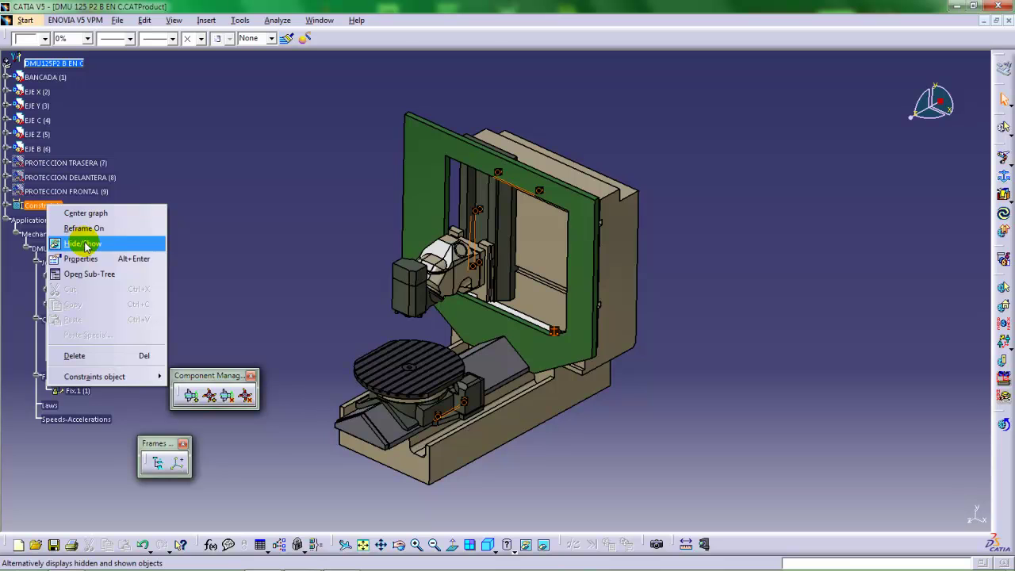
{"action": "left_click", "coordinate": [81, 244]}
Start a revolute joint in the DMU125P2 mechanism and name it EJE C.
{"action": "middle_click_drag", "start_coordinate": [428, 293], "coordinate": [429, 270]}
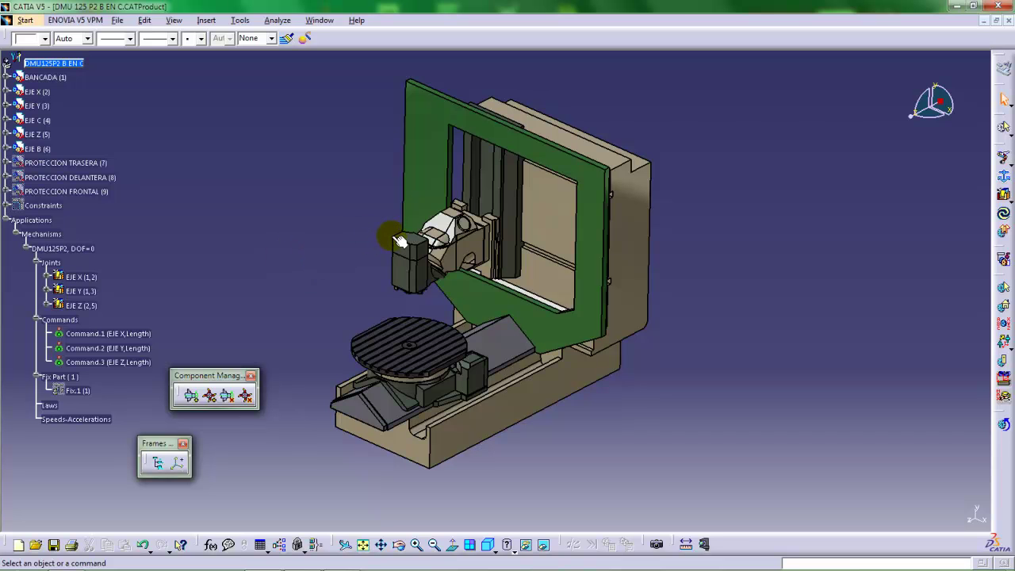
{"action": "mouse_move", "coordinate": [399, 241]}
{"action": "middle_mouse_down"}
{"action": "mouse_move", "coordinate": [410, 131]}
{"action": "mouse_move", "coordinate": [411, 189]}
{"action": "middle_mouse_up"}
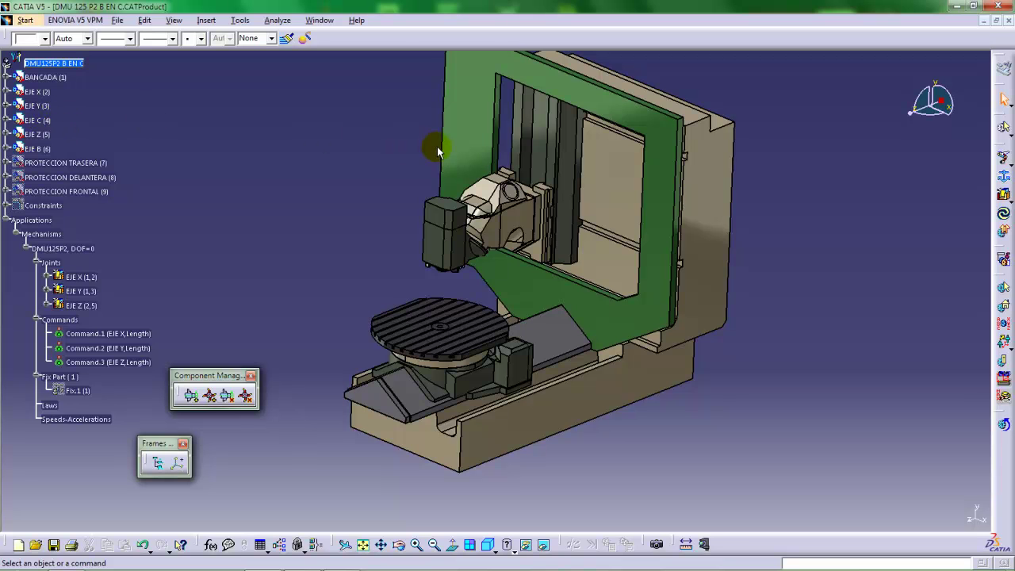
{"action": "left_click", "coordinate": [1007, 198]}
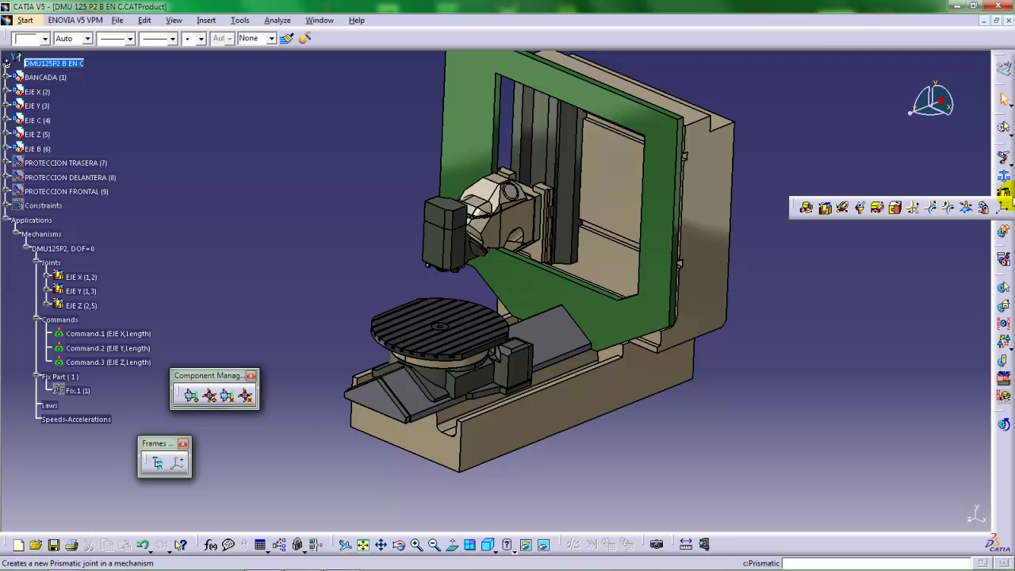
{"action": "left_click", "coordinate": [806, 209]}
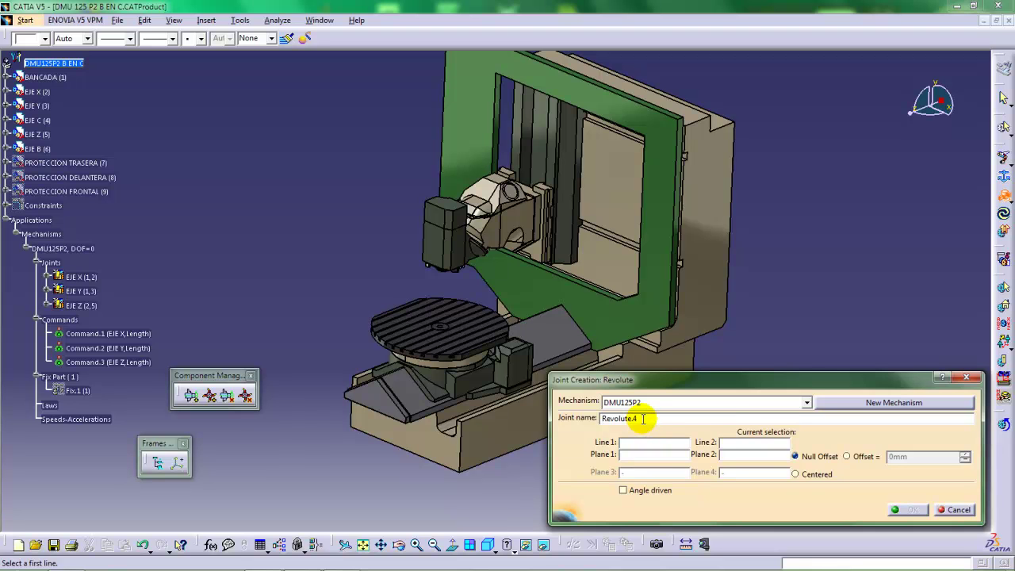
{"action": "left_click_drag", "start_coordinate": [638, 418], "coordinate": [592, 423]}
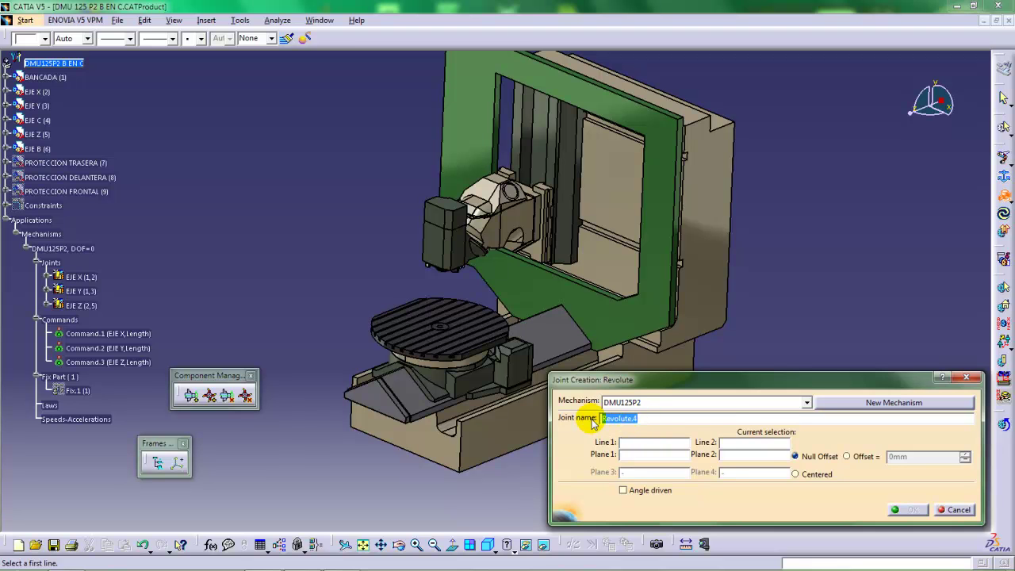
{"action": "type", "text": "EJE C"}
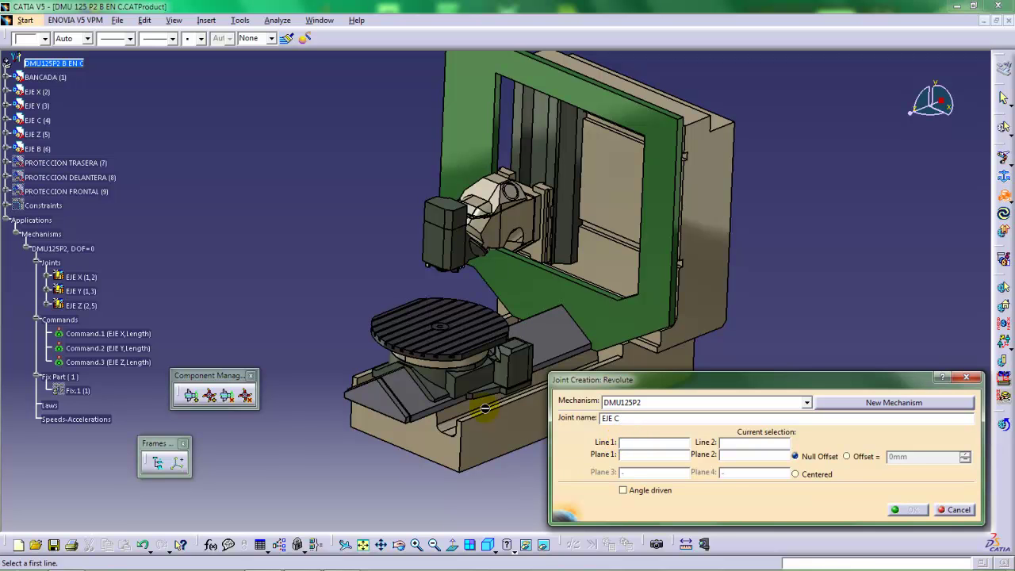
Define the revolute joint's Line 1 with the rotary table's cylindrical axis and Line 2 with the matching axis of EJE Y.
{"action": "middle_click_drag", "start_coordinate": [404, 378], "coordinate": [431, 343], "text": "ctrl"}
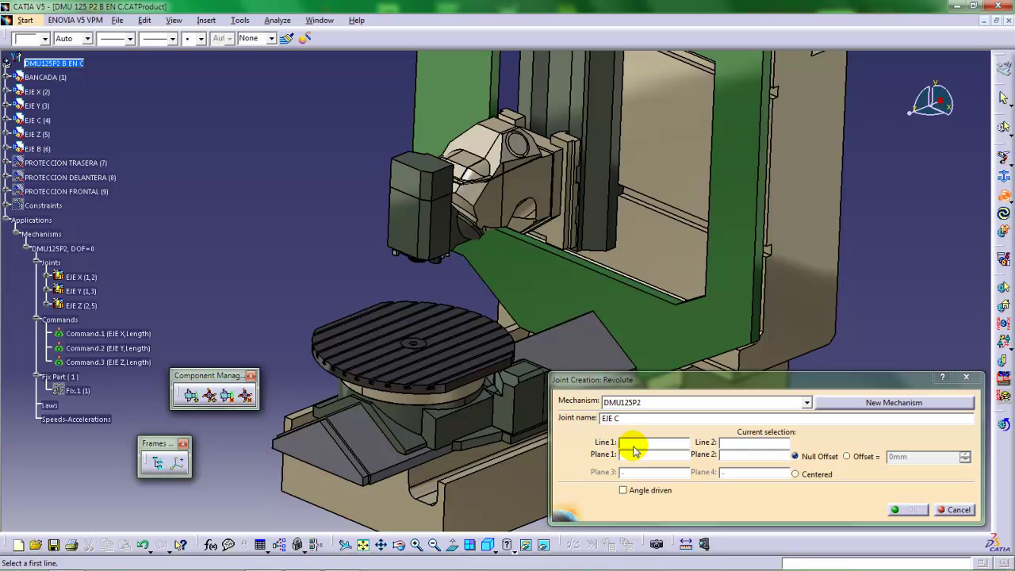
{"action": "middle_click_drag", "start_coordinate": [435, 422], "coordinate": [476, 373]}
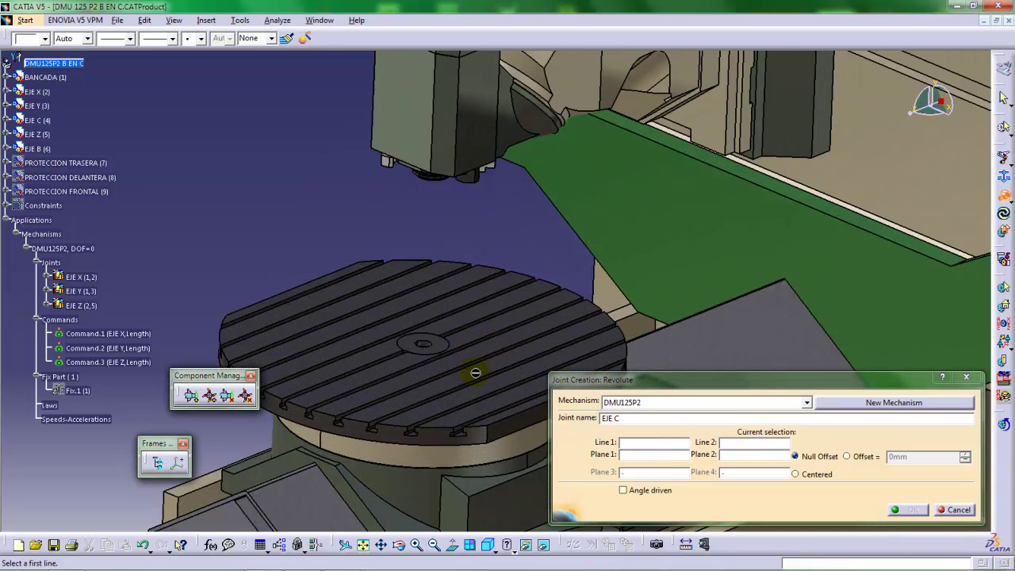
{"action": "left_click", "coordinate": [446, 441]}
{"action": "middle_click_drag", "start_coordinate": [446, 442], "coordinate": [406, 361]}
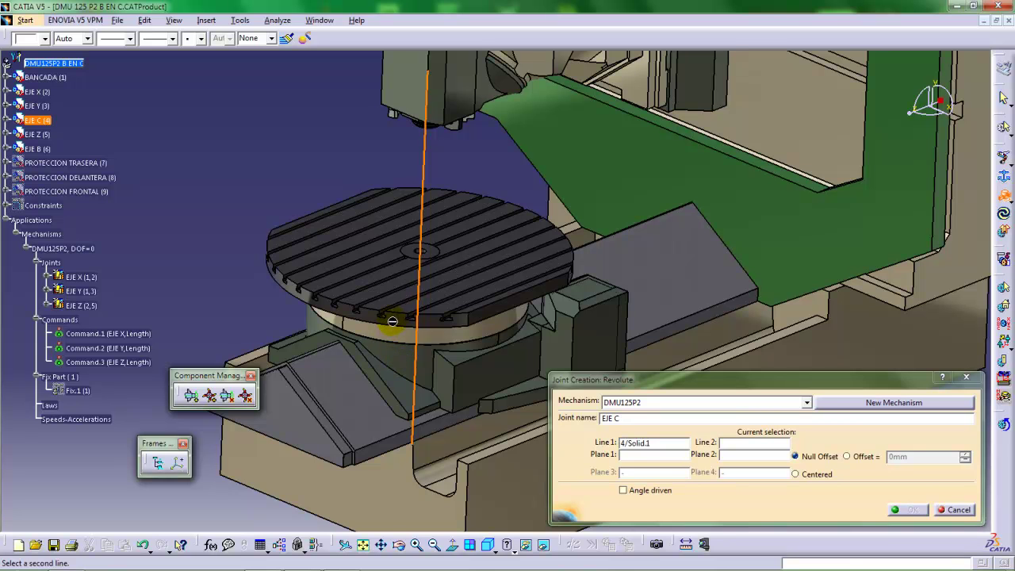
{"action": "middle_click_drag", "start_coordinate": [391, 321], "coordinate": [419, 335]}
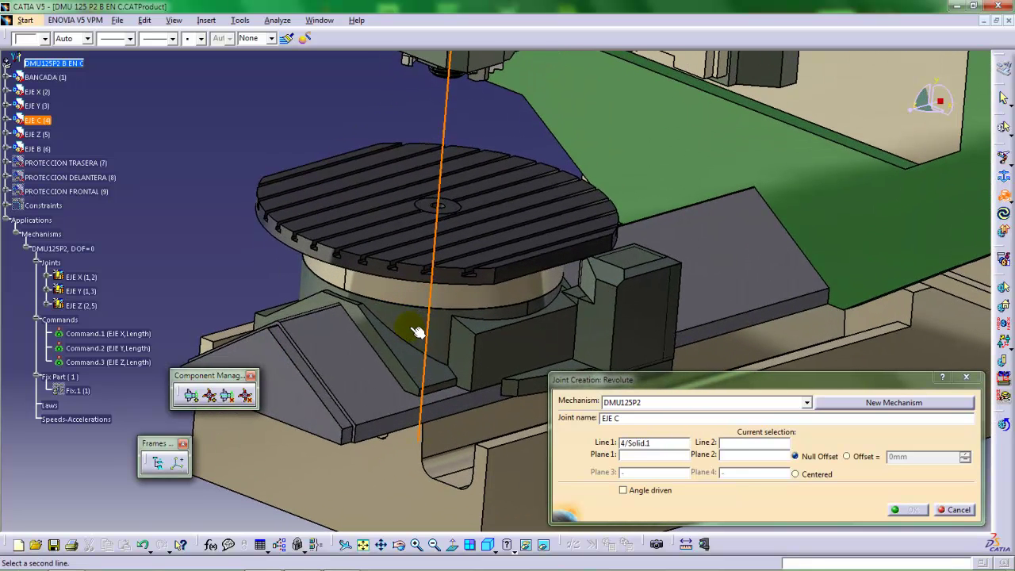
{"action": "left_click", "coordinate": [409, 327]}
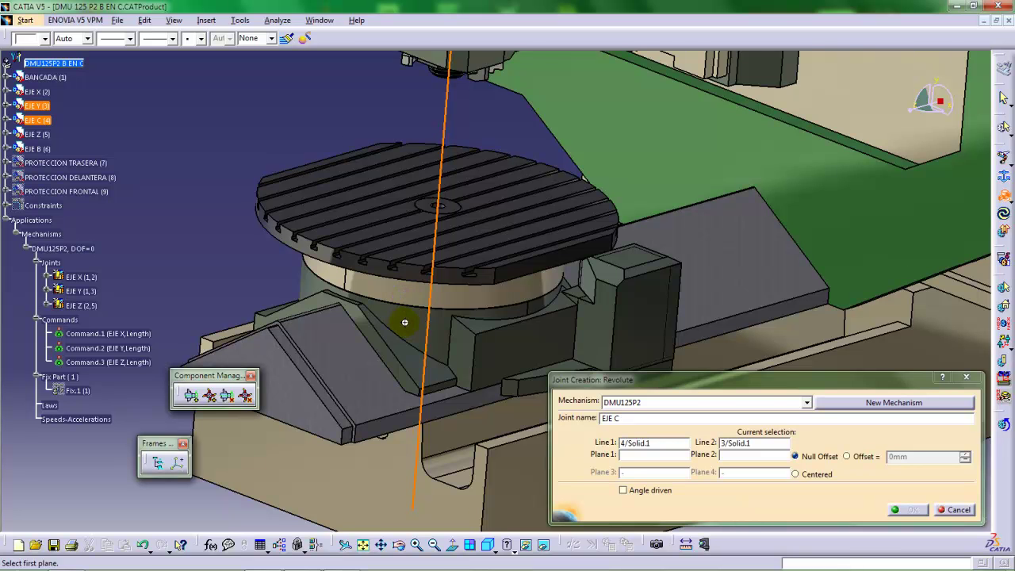
Set the joint's Plane 1 to the bottom face of EJE C, hiding EJE Y for the pick and showing it again.
{"action": "middle_click_drag", "start_coordinate": [404, 322], "coordinate": [412, 283]}
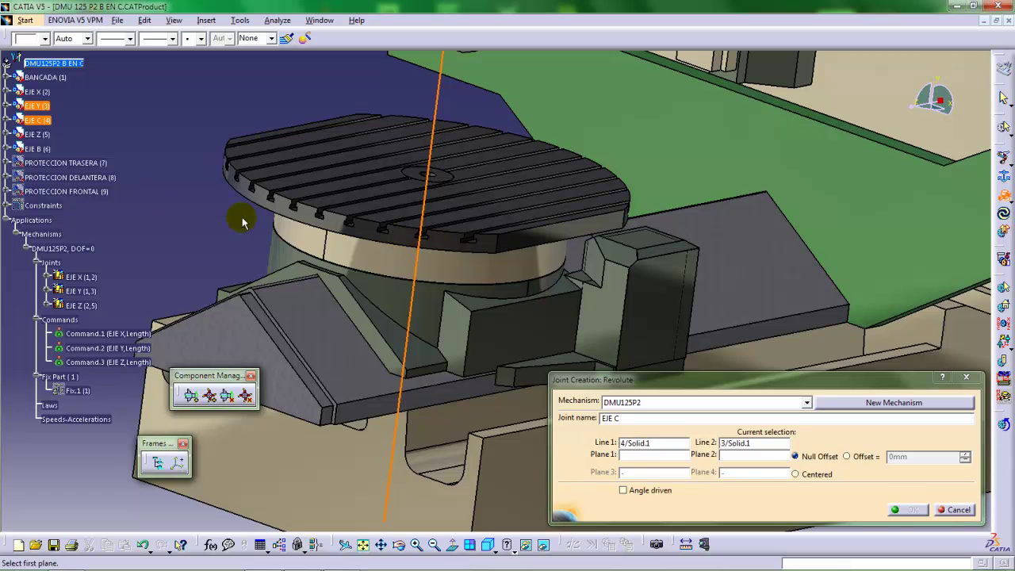
{"action": "right_click", "coordinate": [39, 105]}
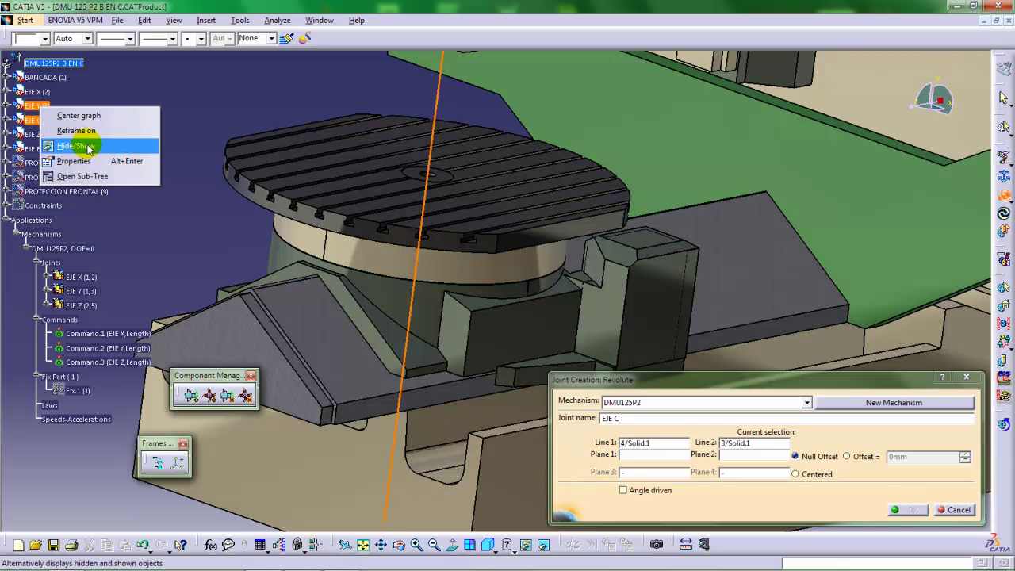
{"action": "left_click", "coordinate": [88, 148]}
{"action": "middle_click_drag", "start_coordinate": [317, 254], "coordinate": [488, 235]}
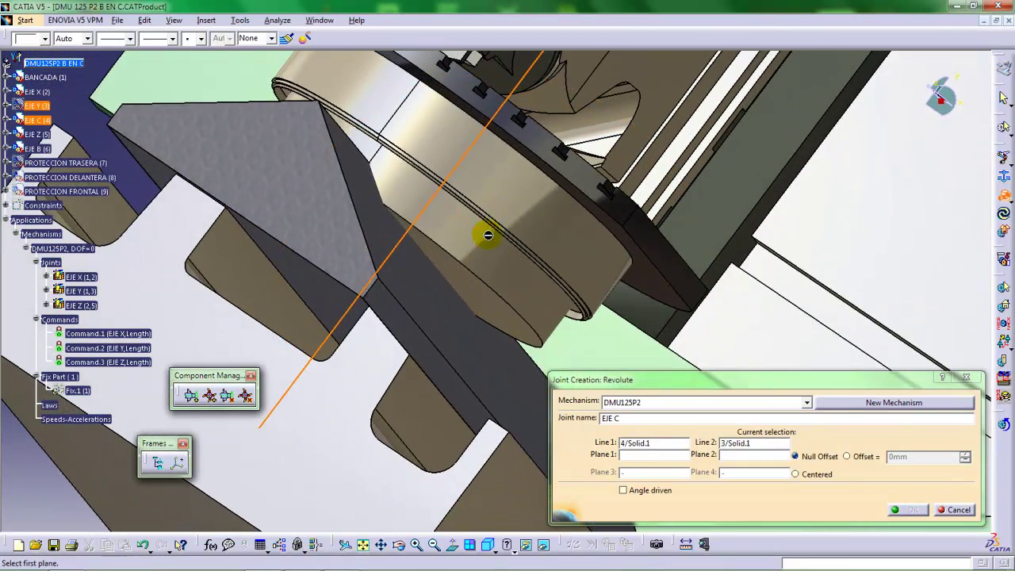
{"action": "middle_click_drag", "start_coordinate": [508, 290], "coordinate": [513, 273]}
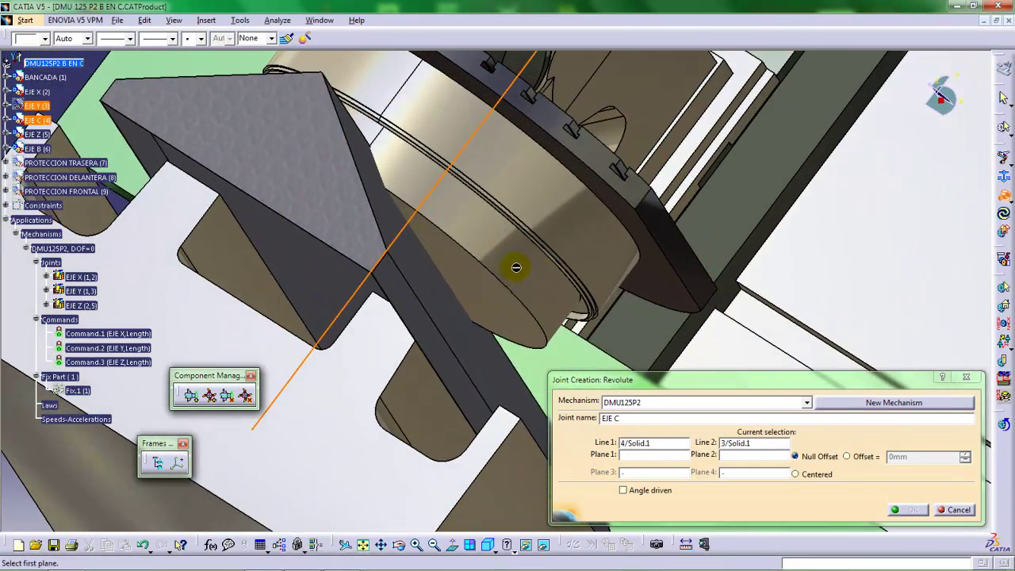
{"action": "left_click", "coordinate": [501, 300]}
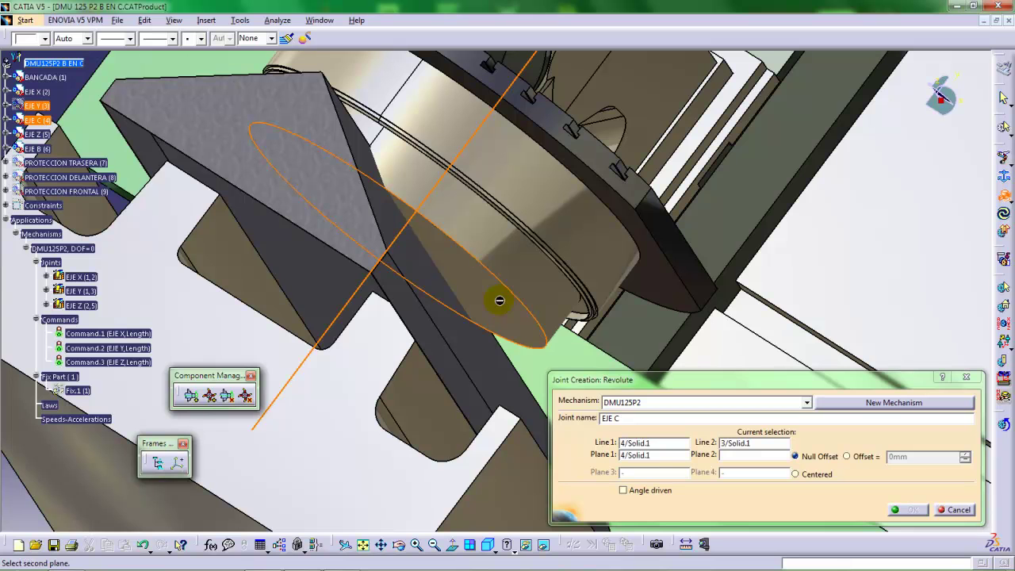
{"action": "right_click", "coordinate": [35, 107]}
{"action": "left_click", "coordinate": [70, 146]}
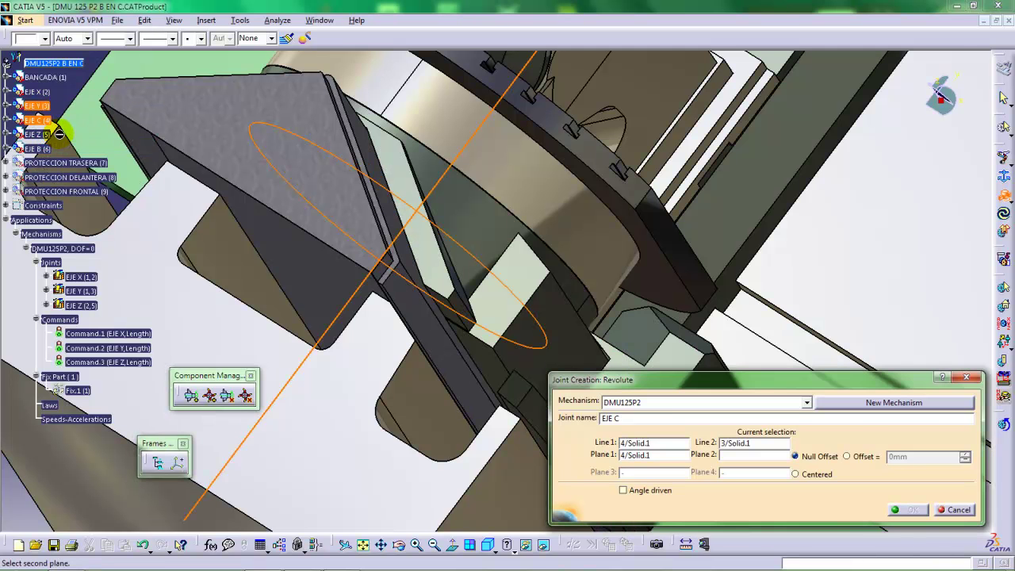
Hide EJE C and set the joint's Plane 2 to the circular top face of EJE Y's table seat.
{"action": "middle_click_drag", "start_coordinate": [272, 170], "coordinate": [264, 248]}
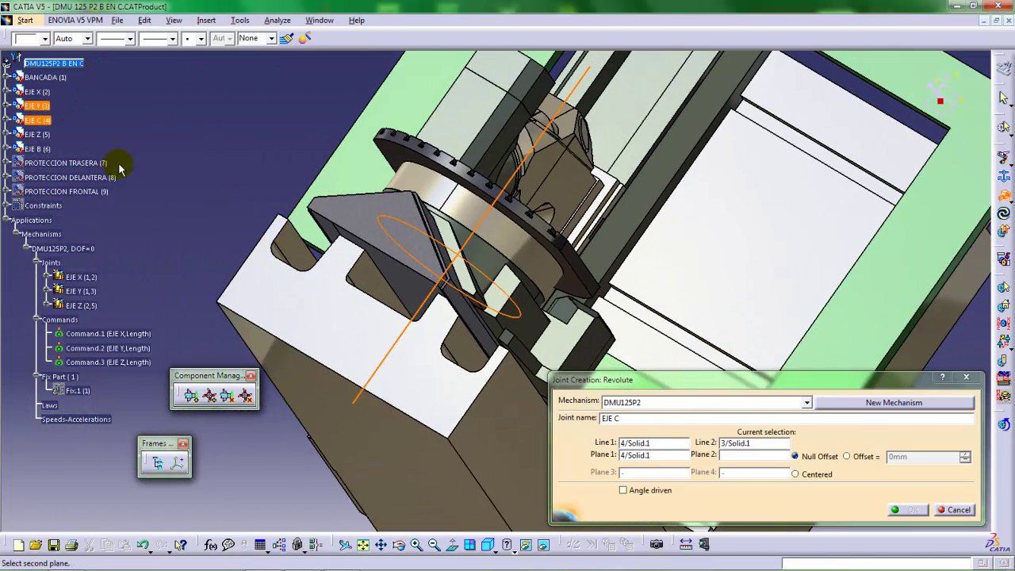
{"action": "right_click", "coordinate": [36, 120]}
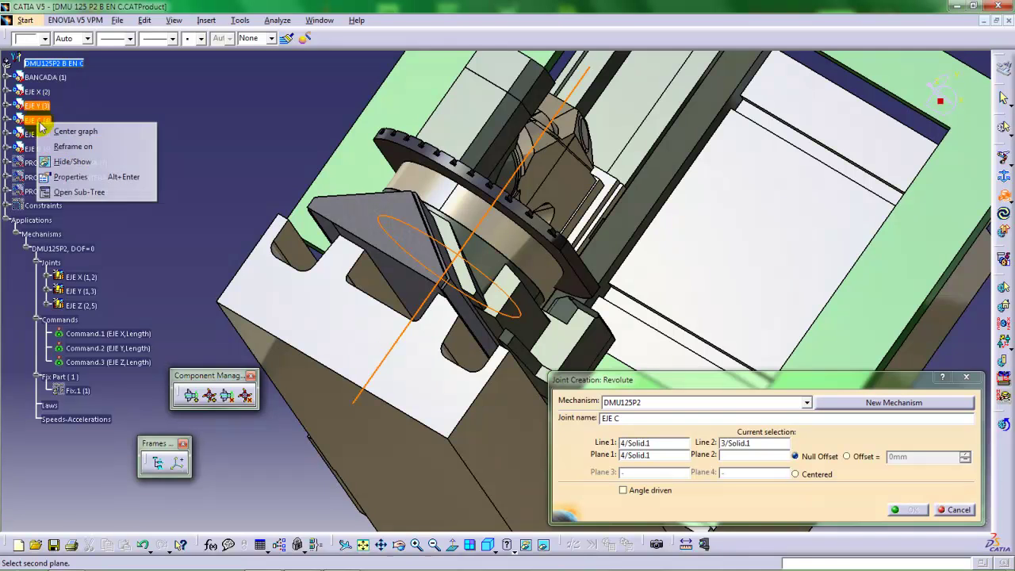
{"action": "left_click", "coordinate": [72, 162]}
{"action": "middle_click_drag", "start_coordinate": [468, 238], "coordinate": [427, 310]}
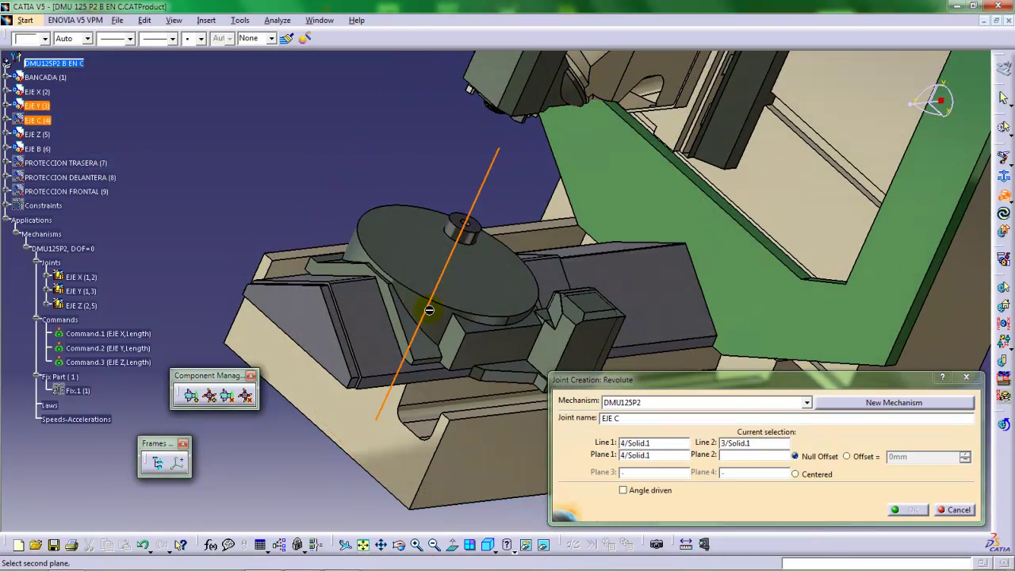
{"action": "left_click", "coordinate": [472, 295]}
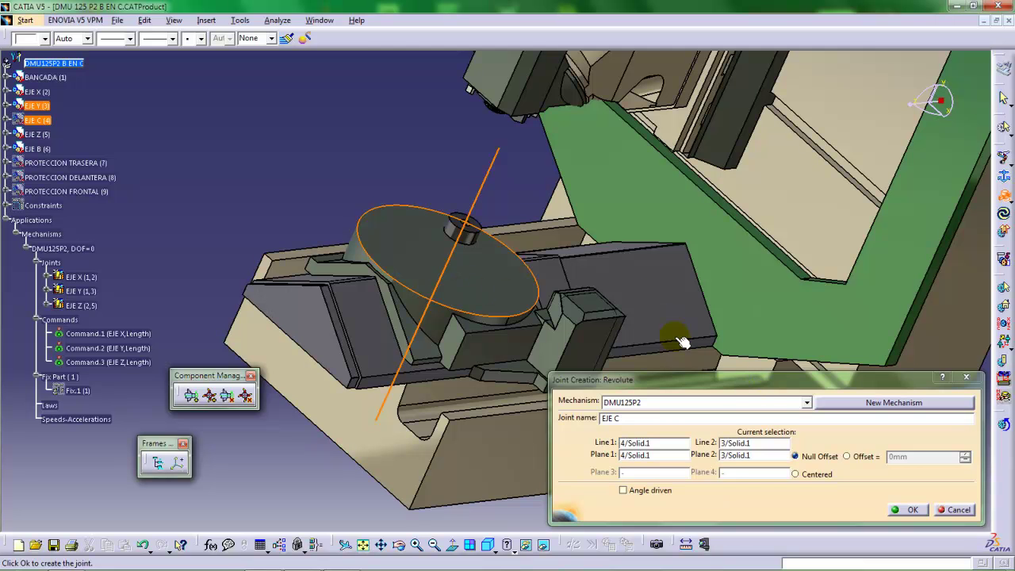
Create the EJE C revolute joint with Null Offset and show the EJE C component again.
{"action": "middle_click_drag", "start_coordinate": [653, 303], "coordinate": [721, 383]}
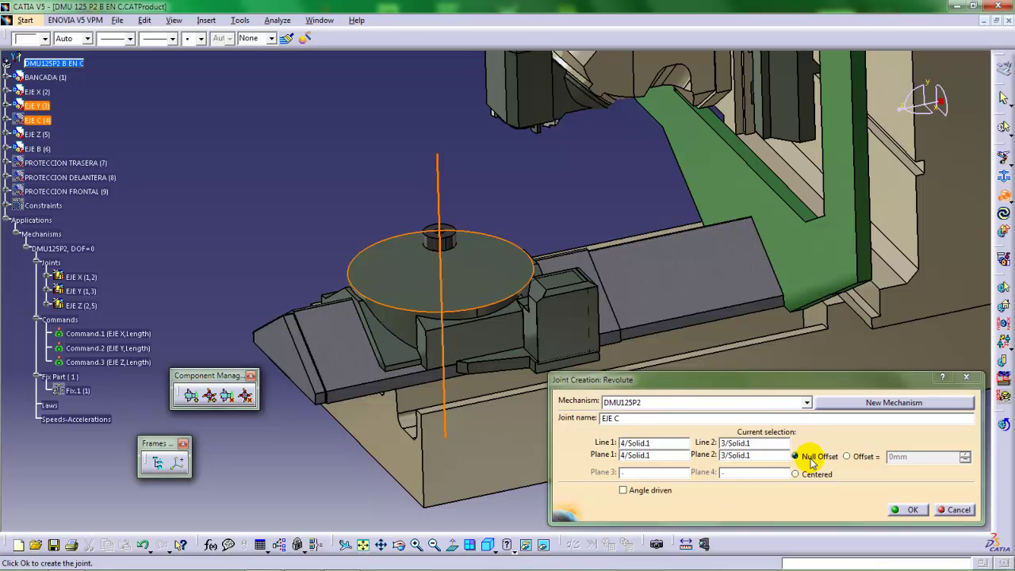
{"action": "middle_click_drag", "start_coordinate": [465, 298], "coordinate": [453, 185]}
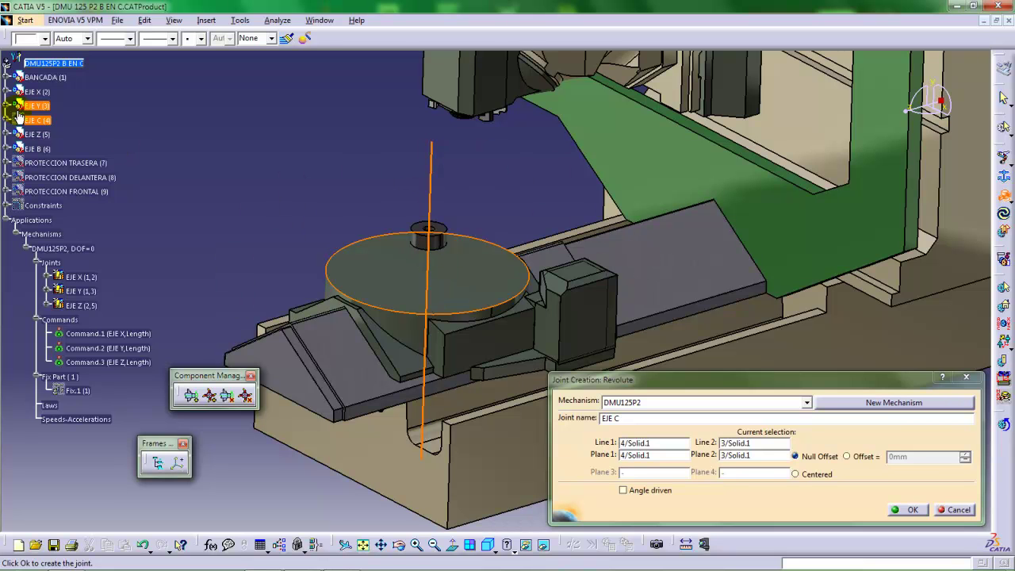
{"action": "left_click", "coordinate": [904, 510]}
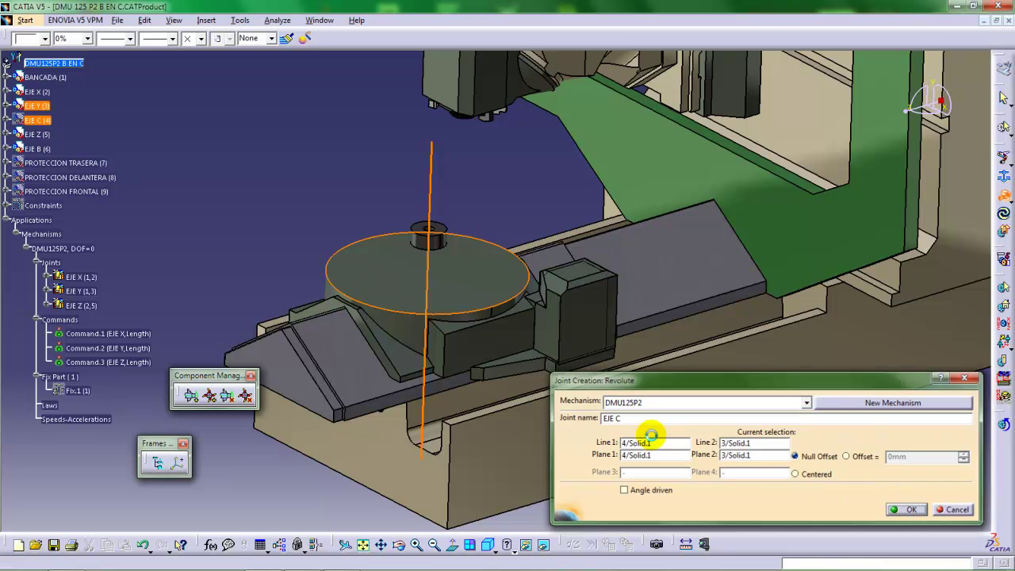
{"action": "right_click", "coordinate": [32, 120]}
{"action": "left_click", "coordinate": [57, 158]}
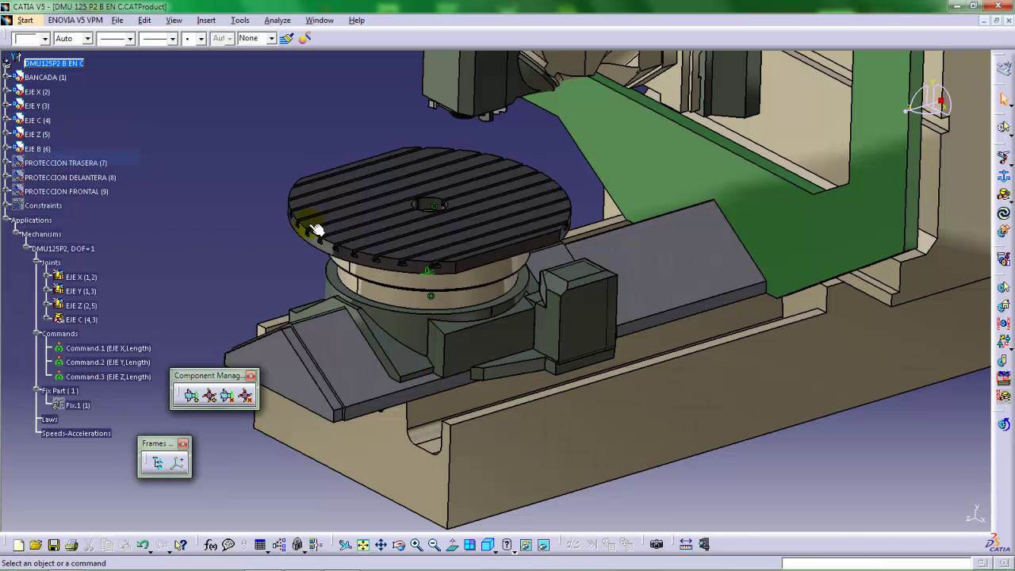
{"action": "middle_click_drag", "start_coordinate": [458, 270], "coordinate": [458, 298]}
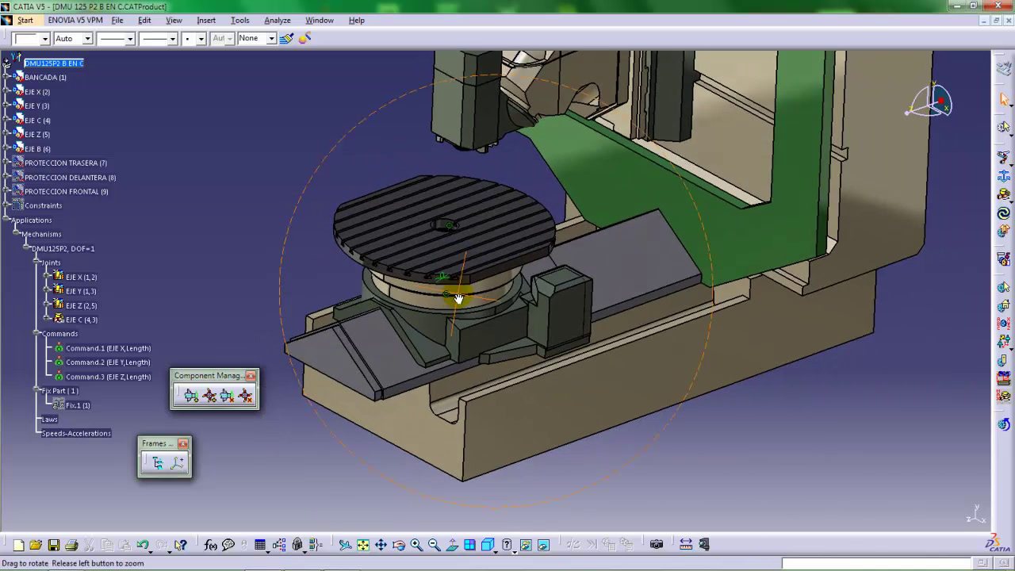
Open the EJE C joint for editing and make it angle driven.
{"action": "double_click", "coordinate": [82, 320]}
{"action": "middle_click_drag", "start_coordinate": [543, 381], "coordinate": [523, 362]}
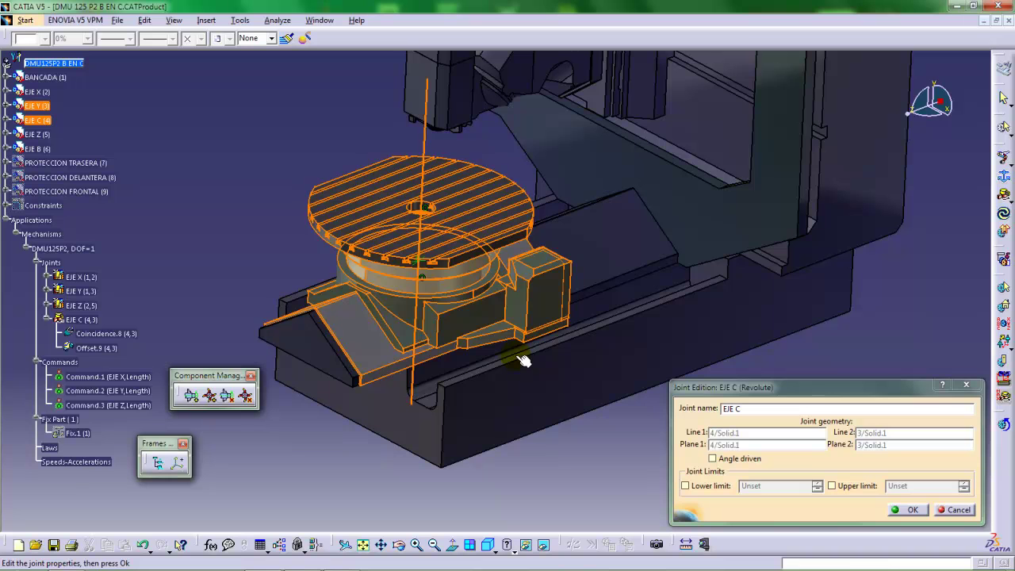
{"action": "left_click", "coordinate": [713, 458]}
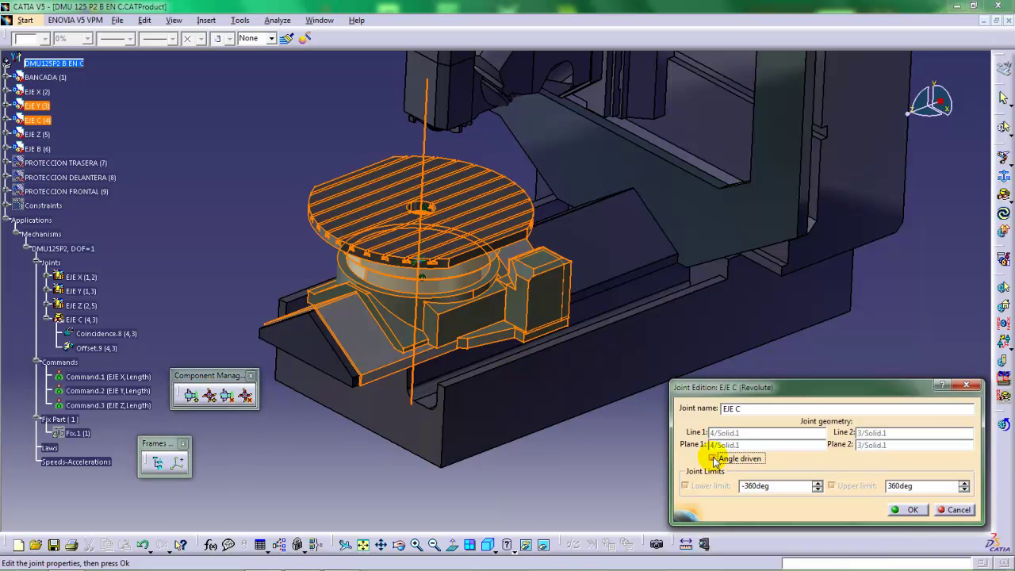
Examine the joint's offset and coincidence symbols and the fit between the rotary table and its EJE Y seat.
{"action": "middle_click_drag", "start_coordinate": [507, 292], "coordinate": [481, 306]}
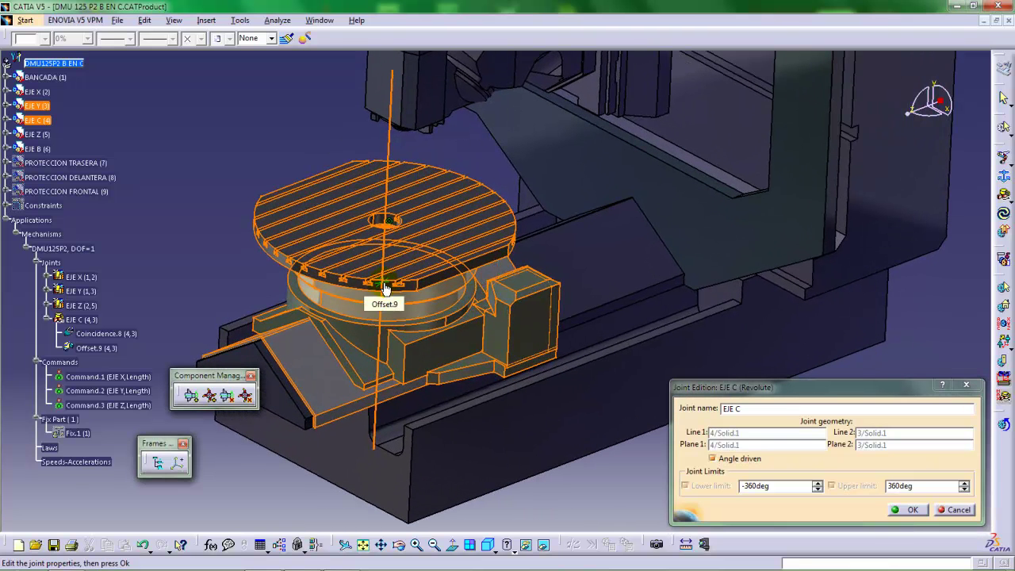
{"action": "middle_click_drag", "start_coordinate": [396, 262], "coordinate": [557, 267]}
{"action": "mouse_move", "coordinate": [412, 246]}
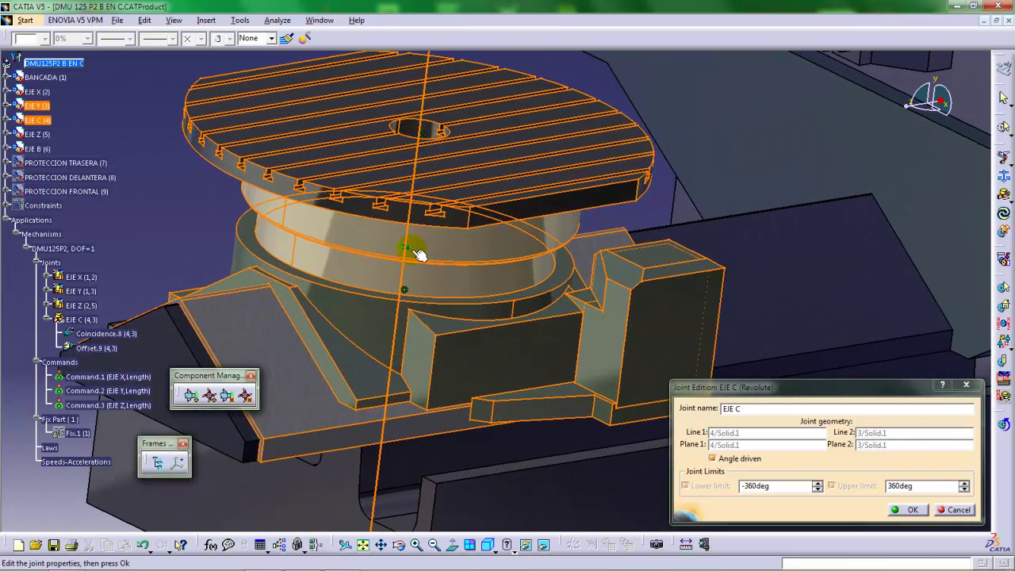
{"action": "left_click_drag", "start_coordinate": [406, 252], "coordinate": [443, 326]}
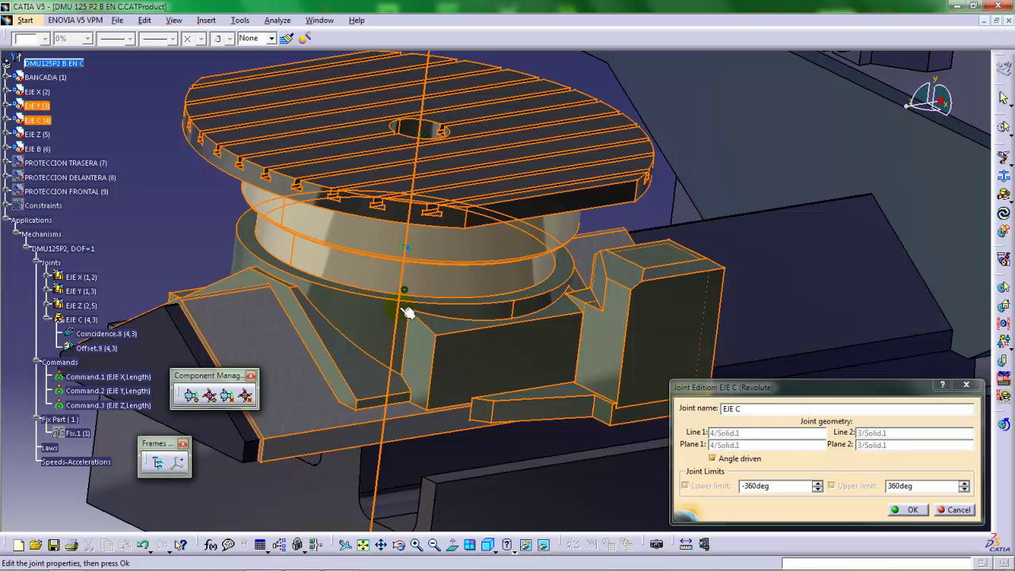
{"action": "middle_click_drag", "start_coordinate": [426, 341], "coordinate": [396, 365]}
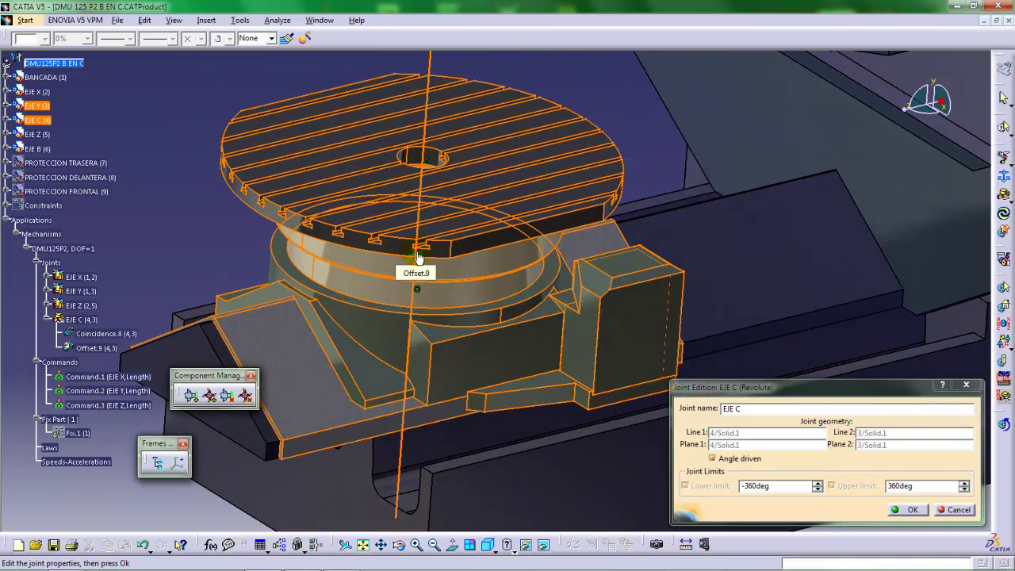
{"action": "middle_click_drag", "start_coordinate": [447, 307], "coordinate": [455, 267]}
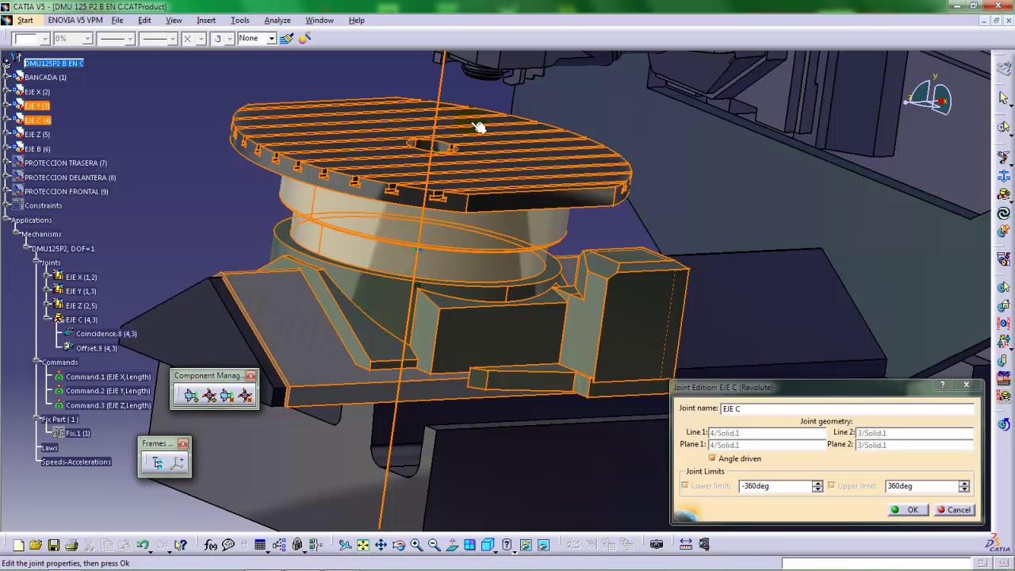
{"action": "middle_click_drag", "start_coordinate": [410, 247], "coordinate": [414, 274]}
Set the EJE C joint's lower limit to 0deg, confirm it, and reopen the joint to check its limits.
{"action": "left_click_drag", "start_coordinate": [774, 486], "coordinate": [731, 485]}
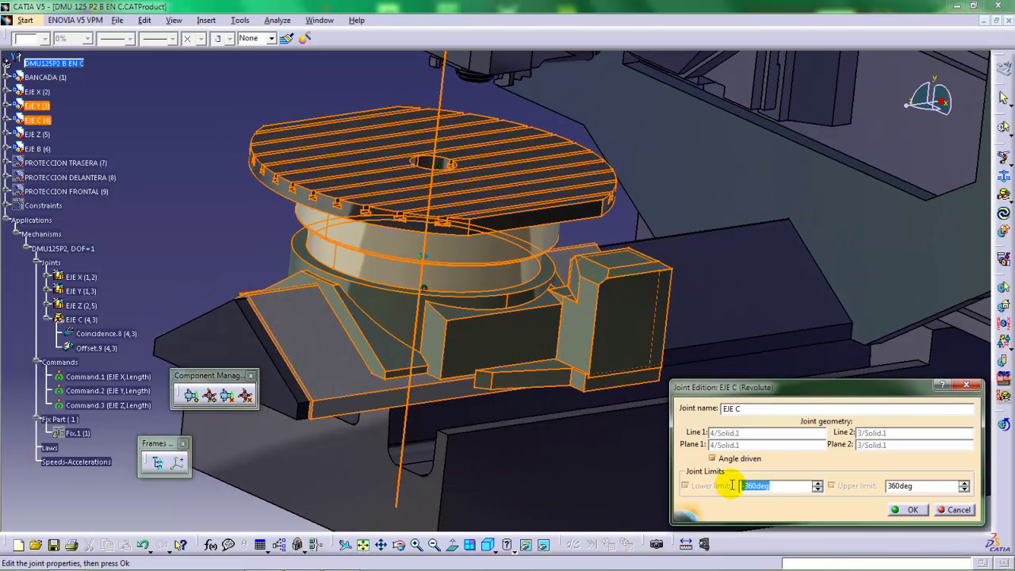
{"action": "type", "text": "0"}
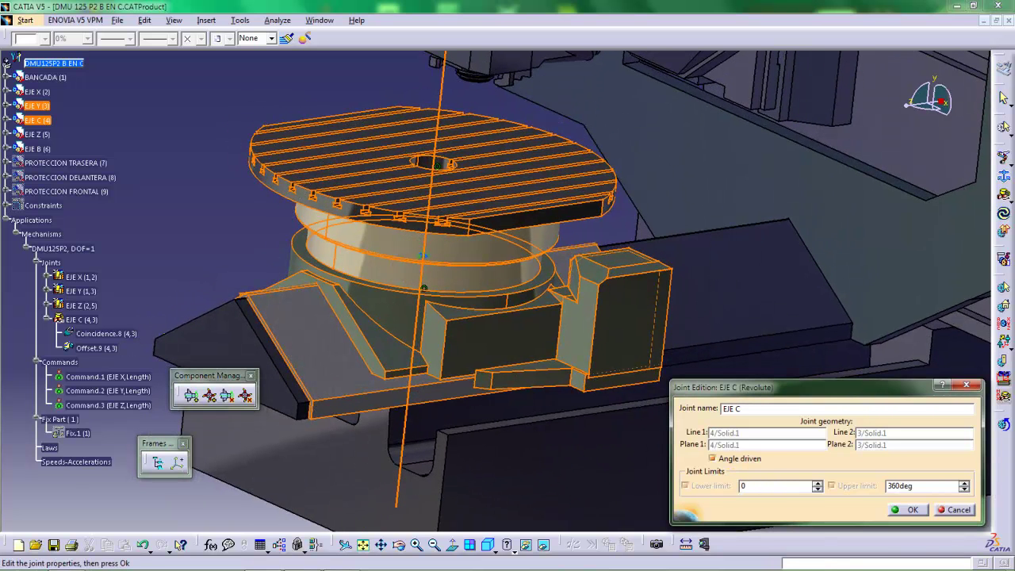
{"action": "key", "text": "Return"}
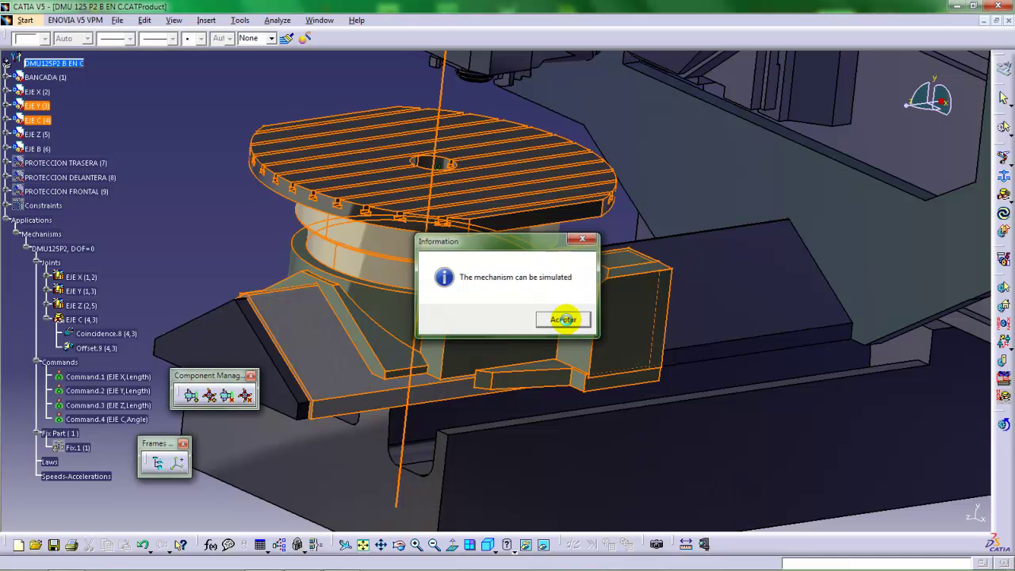
{"action": "left_click", "coordinate": [563, 320]}
{"action": "left_click", "coordinate": [86, 318]}
{"action": "double_click", "coordinate": [86, 318]}
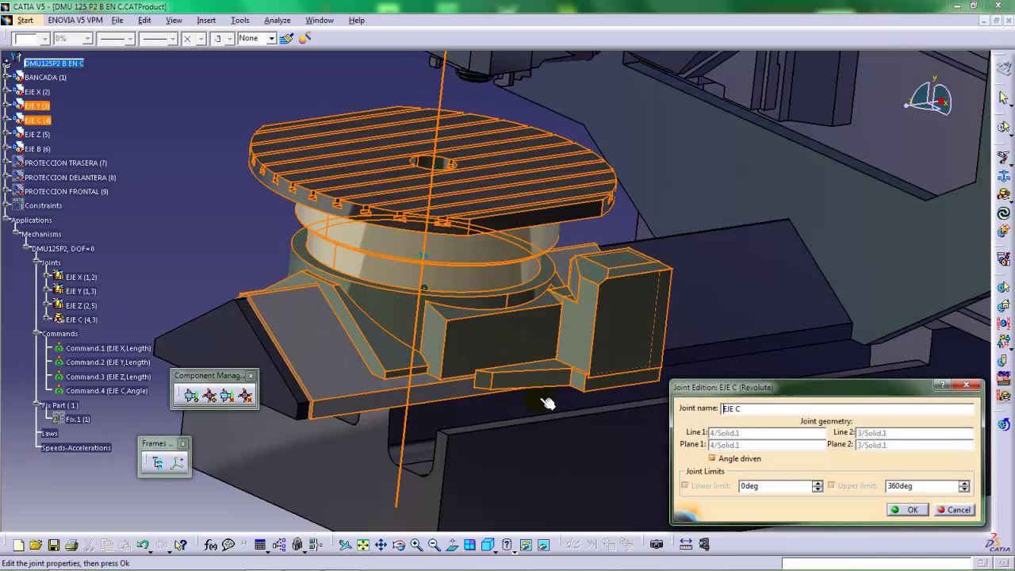
{"action": "left_click", "coordinate": [907, 510]}
Close the EJE C joint's settings and examine how the rotary table sits on its EJE Y seat.
{"action": "middle_click_drag", "start_coordinate": [328, 227], "coordinate": [335, 233]}
{"action": "mouse_move", "coordinate": [436, 260]}
{"action": "middle_mouse_down"}
{"action": "mouse_move", "coordinate": [446, 254]}
{"action": "mouse_move", "coordinate": [437, 265]}
{"action": "mouse_move", "coordinate": [441, 249]}
{"action": "mouse_move", "coordinate": [435, 255]}
{"action": "middle_mouse_up"}
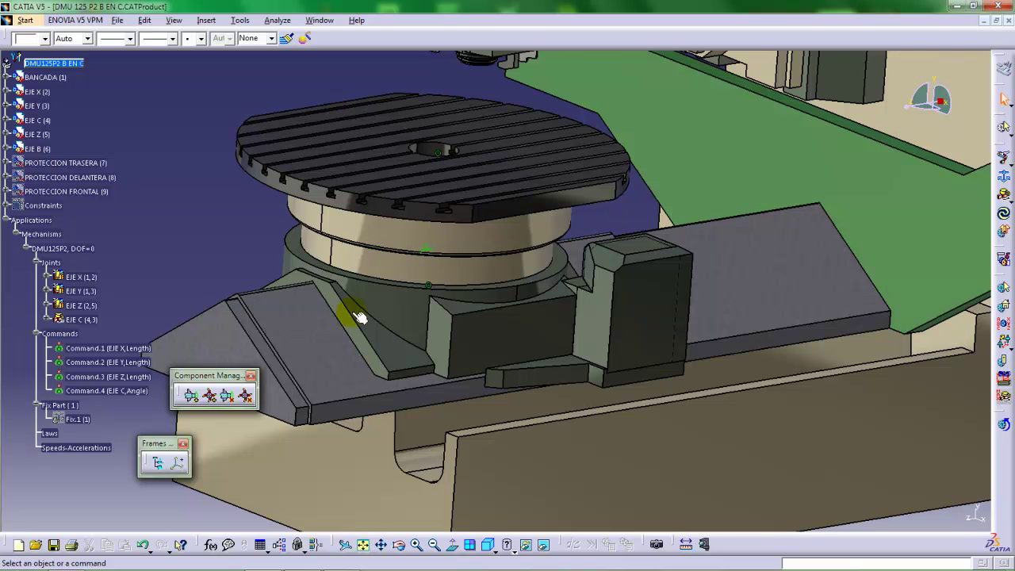
{"action": "middle_click_drag", "start_coordinate": [356, 317], "coordinate": [386, 301]}
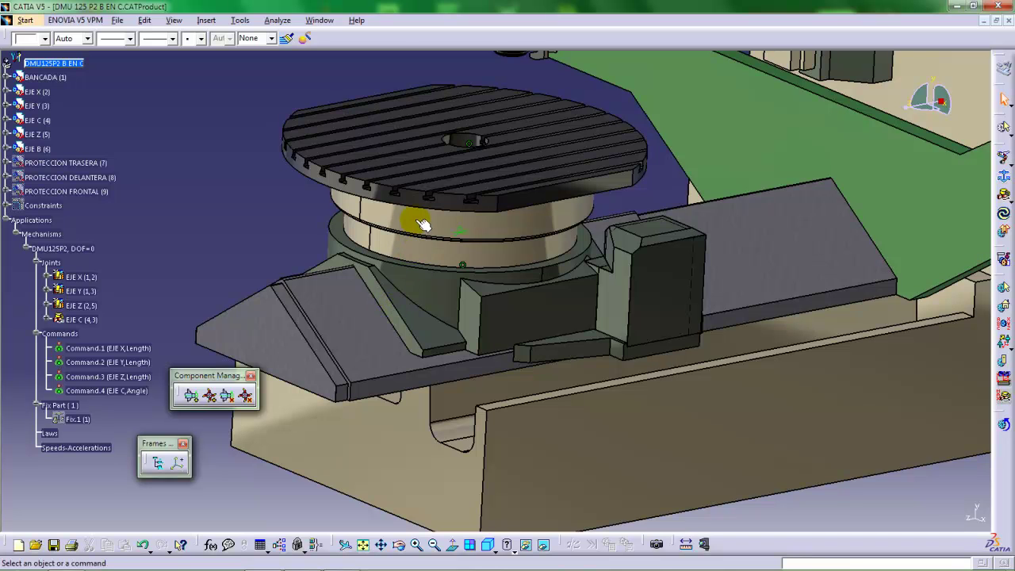
{"action": "middle_click_drag", "start_coordinate": [428, 236], "coordinate": [459, 261]}
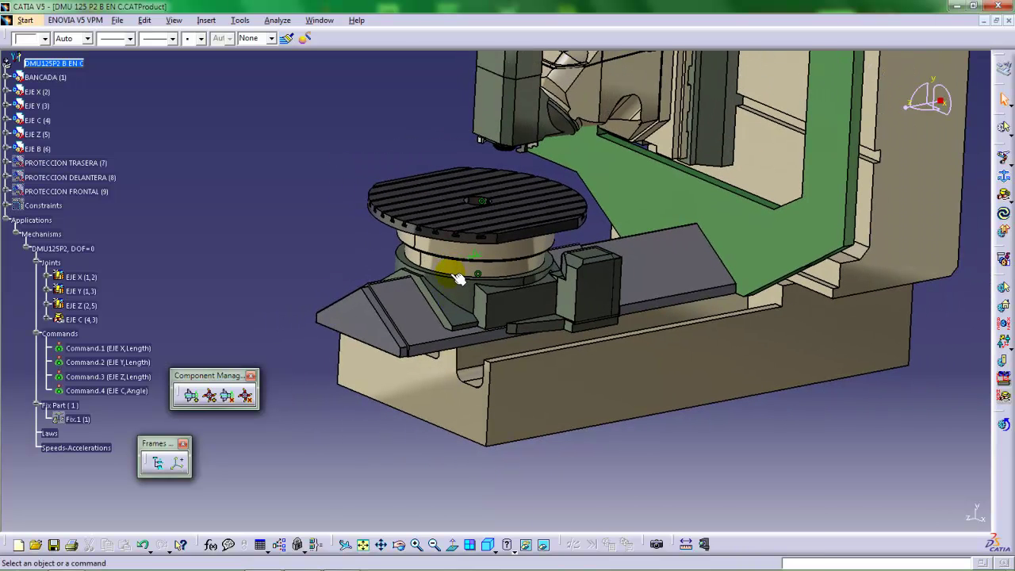
{"action": "scroll", "coordinate": [458, 278], "scroll_direction": "down", "scroll_amount": 1}
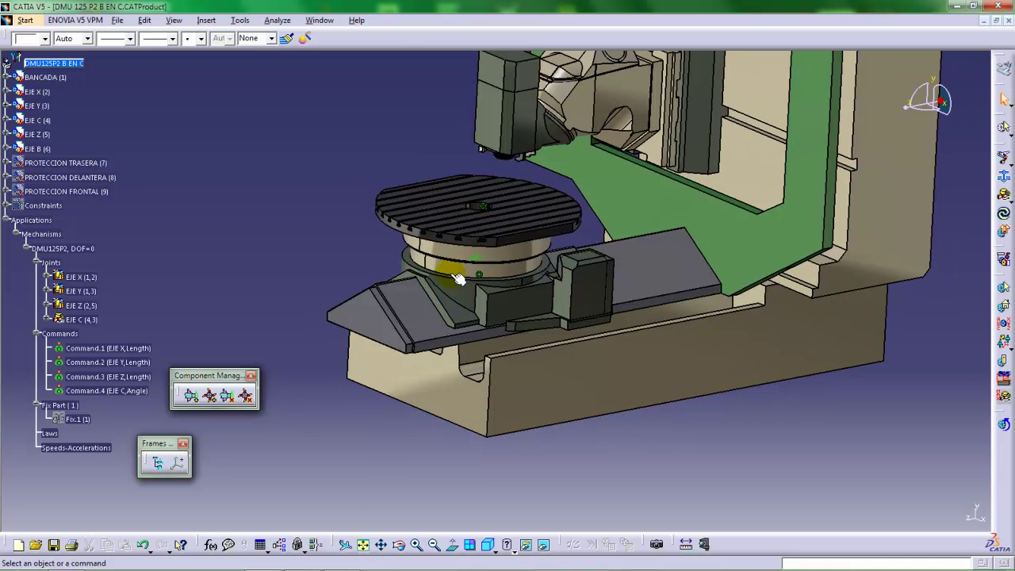
{"action": "middle_click_drag", "start_coordinate": [452, 275], "coordinate": [464, 241]}
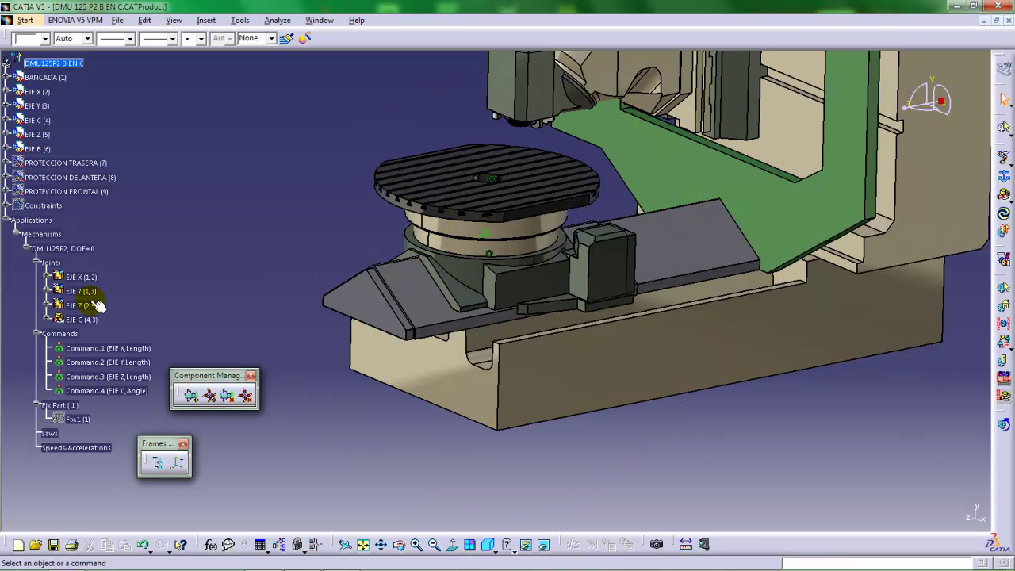
Edit the Offset.9 constraint and reconnect its EJE C plane to the lower face of the collar beneath the rotary table.
{"action": "left_click", "coordinate": [6, 207]}
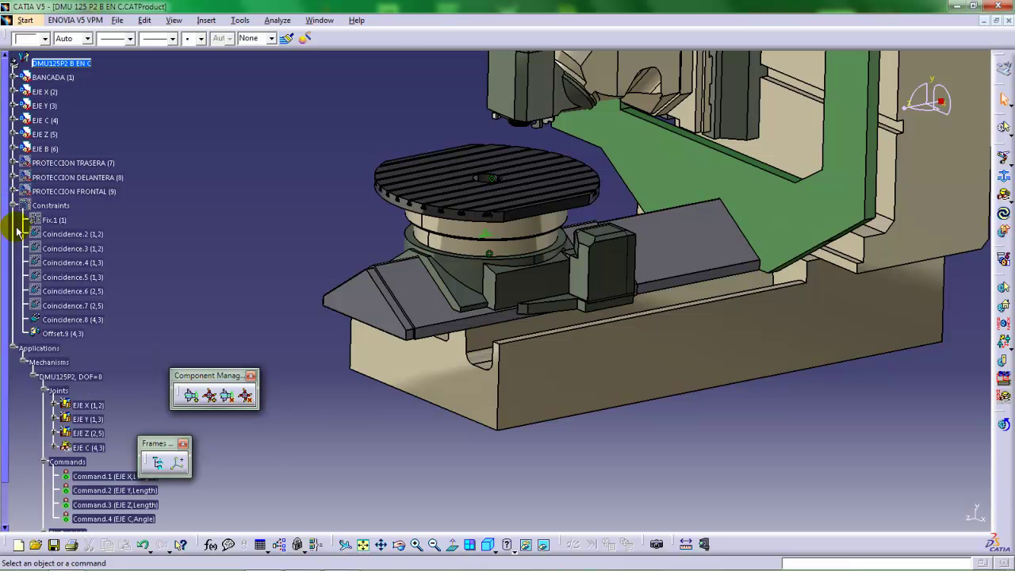
{"action": "double_click", "coordinate": [50, 332]}
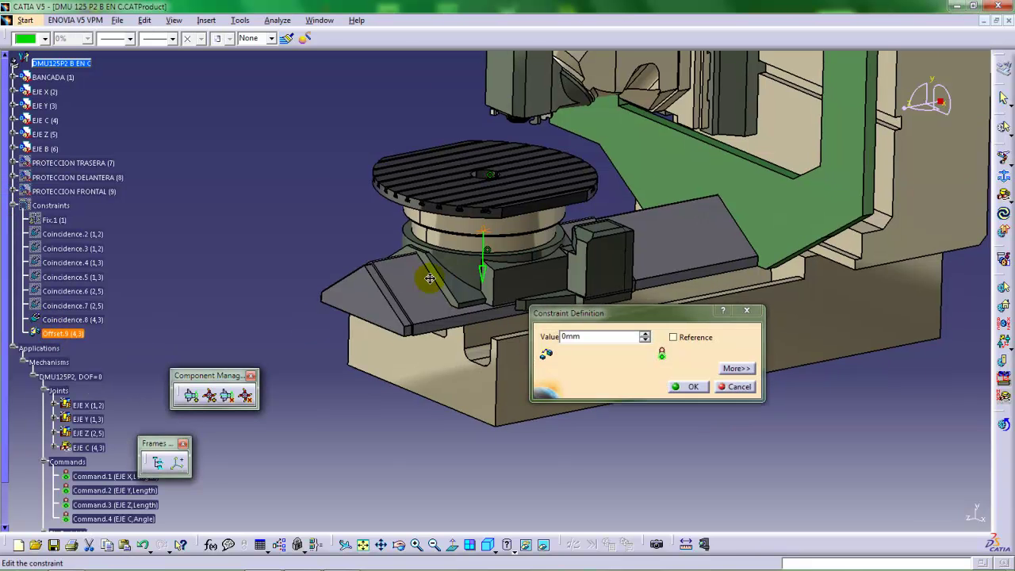
{"action": "left_click", "coordinate": [736, 368]}
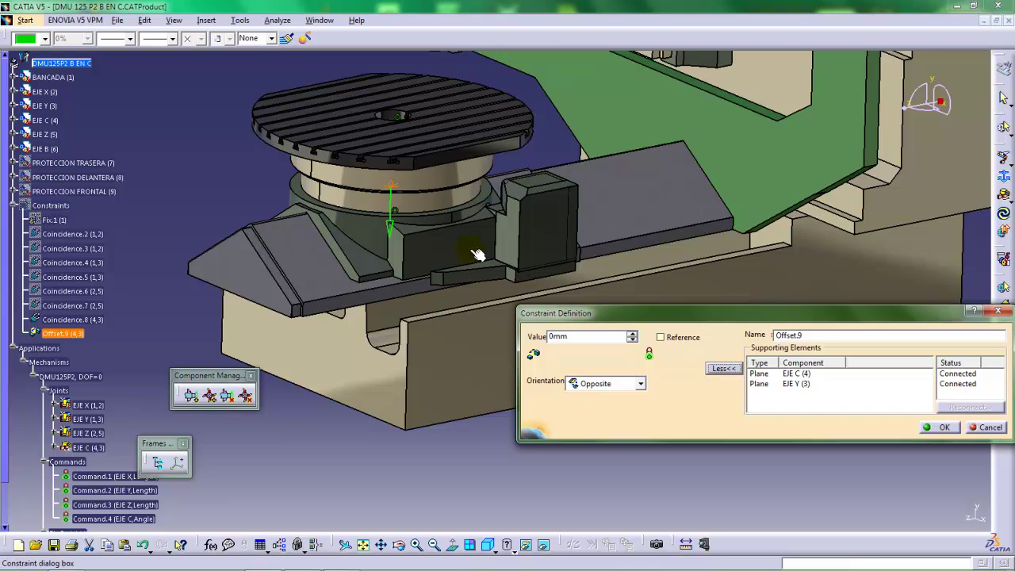
{"action": "middle_click_drag", "start_coordinate": [471, 245], "coordinate": [464, 276]}
{"action": "left_click", "coordinate": [951, 375]}
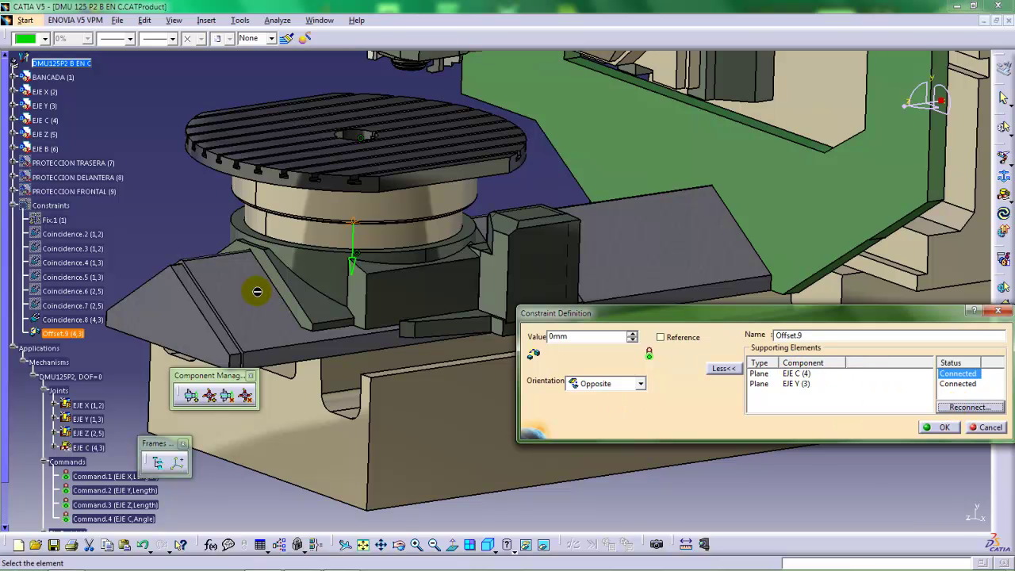
{"action": "middle_click_drag", "start_coordinate": [256, 290], "coordinate": [473, 301]}
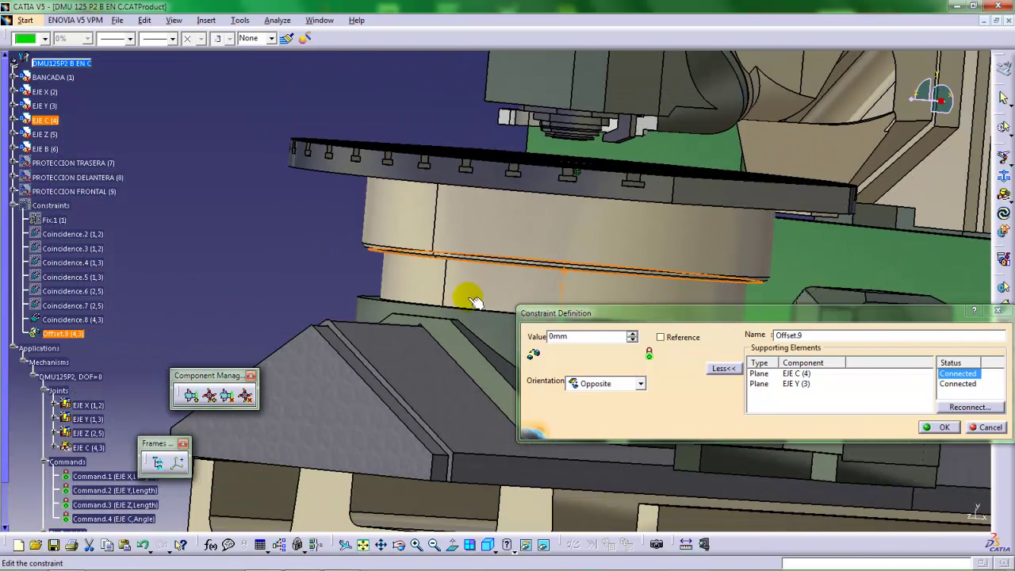
{"action": "left_click", "coordinate": [927, 428]}
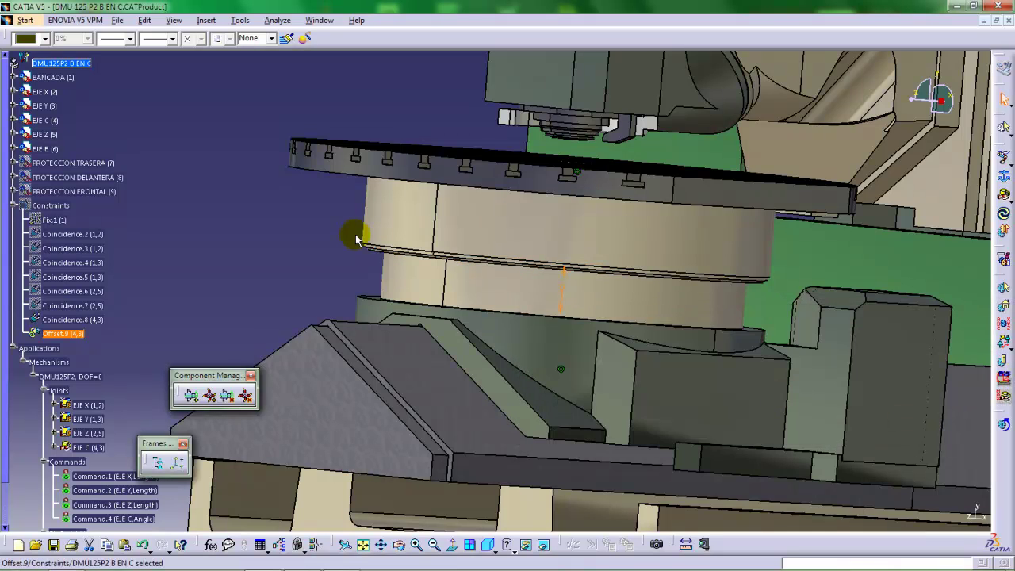
Update the Offset.9 constraint and check the rotary table's new position on the EJE Y seat.
{"action": "middle_click_drag", "start_coordinate": [356, 230], "coordinate": [430, 290]}
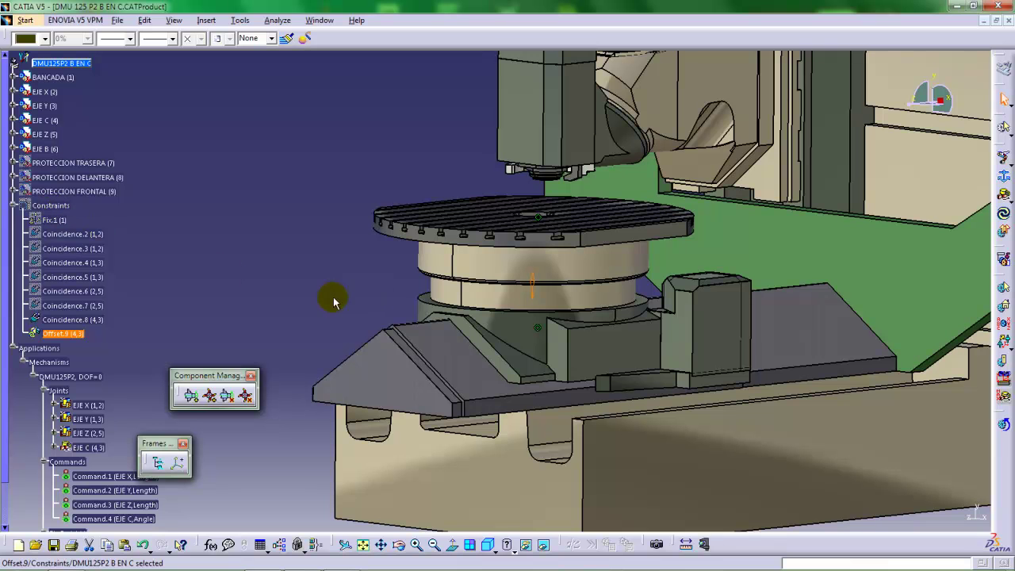
{"action": "right_click", "coordinate": [64, 334]}
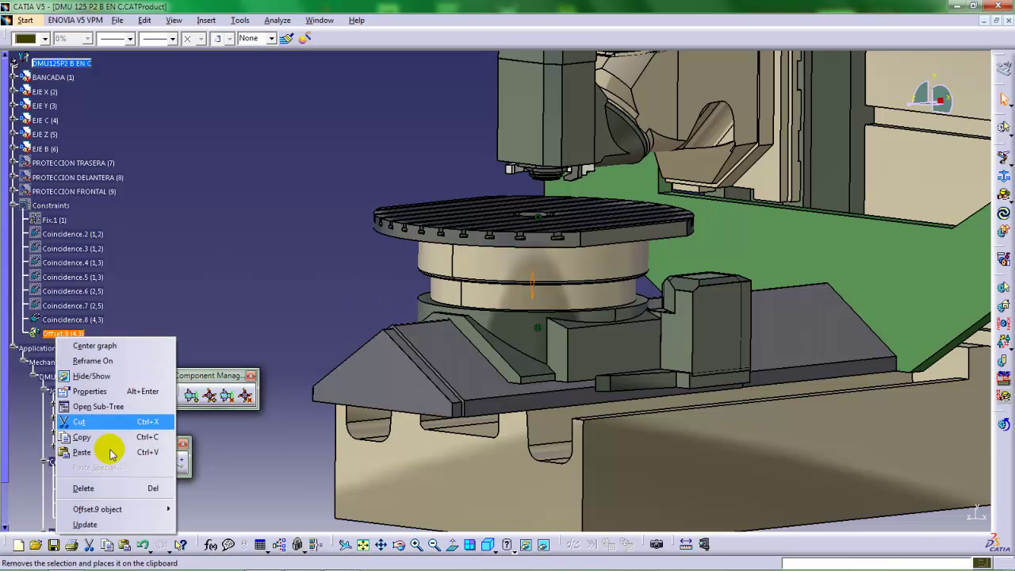
{"action": "left_click", "coordinate": [107, 523]}
{"action": "middle_click_drag", "start_coordinate": [540, 306], "coordinate": [460, 308]}
{"action": "middle_click_drag", "start_coordinate": [561, 258], "coordinate": [544, 271]}
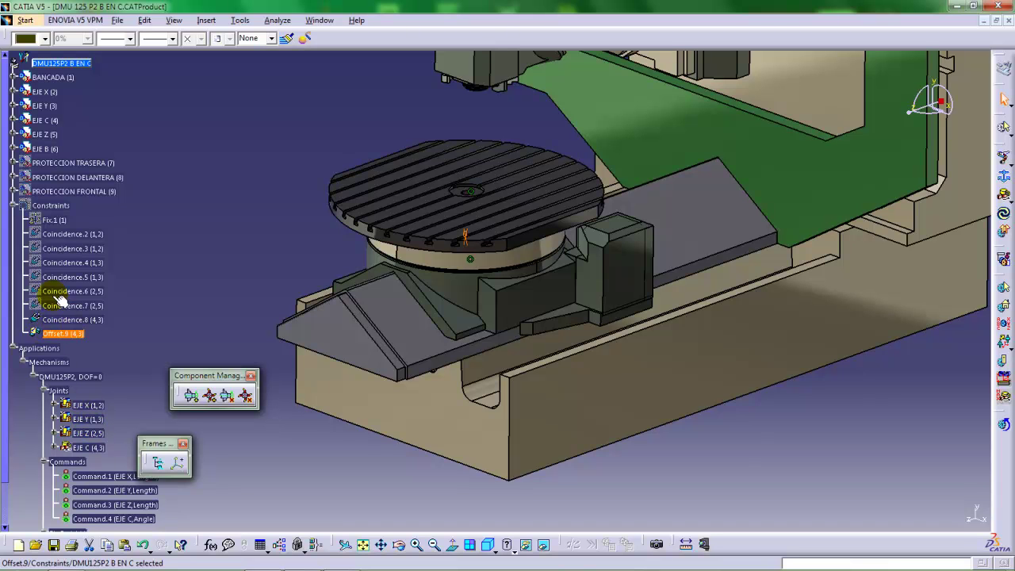
Hide all the assembly constraints and collapse their list.
{"action": "right_click", "coordinate": [45, 205]}
{"action": "left_click", "coordinate": [73, 243]}
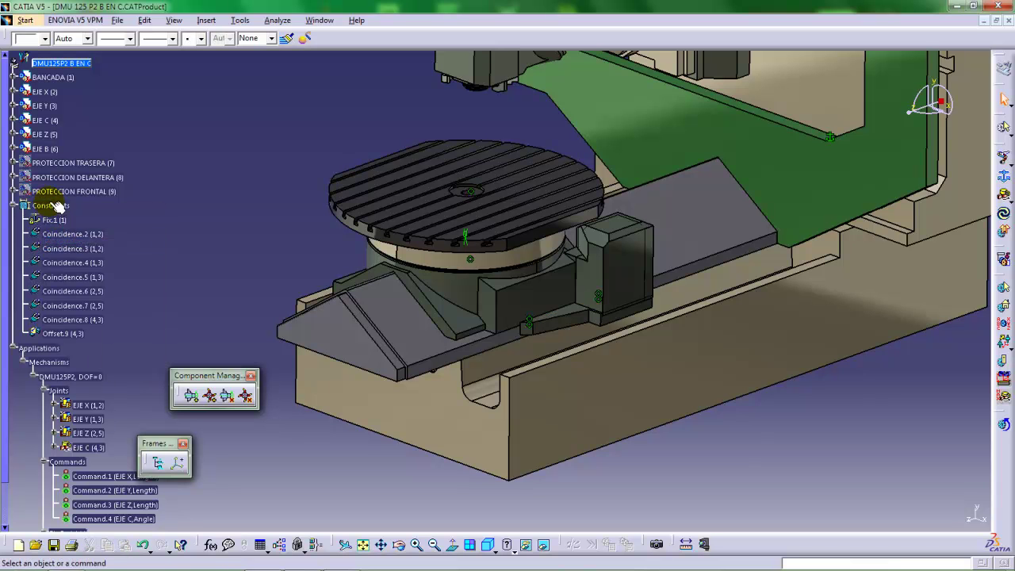
{"action": "right_click", "coordinate": [51, 204]}
{"action": "left_click", "coordinate": [73, 244]}
{"action": "left_click", "coordinate": [13, 206]}
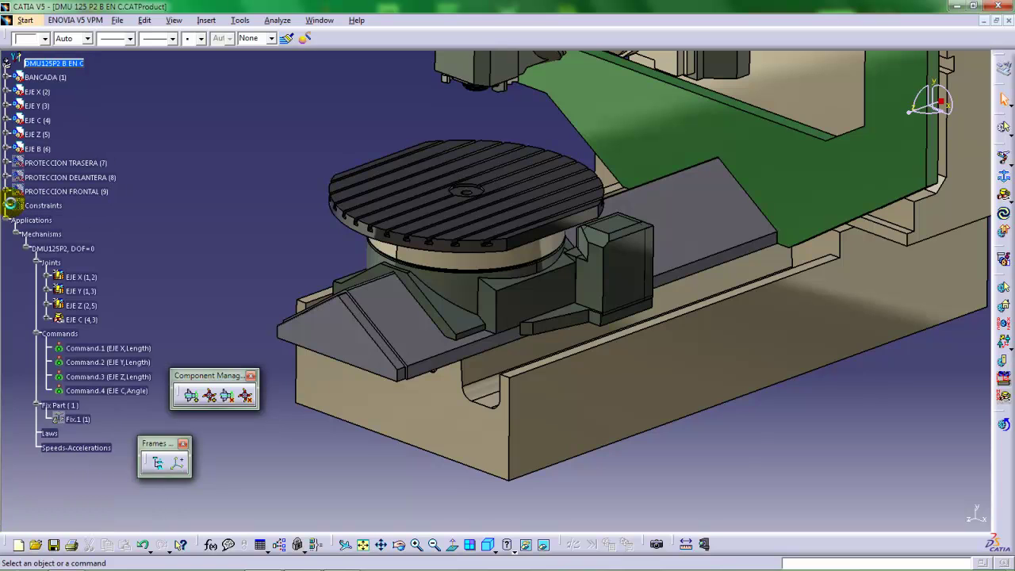
Hide the EJE B component to expose the inclined mounting face of the EJE Z head.
{"action": "mouse_move", "coordinate": [460, 287]}
{"action": "middle_mouse_down"}
{"action": "mouse_move", "coordinate": [484, 315]}
{"action": "mouse_move", "coordinate": [516, 274]}
{"action": "mouse_move", "coordinate": [508, 290]}
{"action": "mouse_move", "coordinate": [516, 245]}
{"action": "mouse_move", "coordinate": [550, 222]}
{"action": "mouse_move", "coordinate": [553, 287]}
{"action": "mouse_move", "coordinate": [464, 245]}
{"action": "mouse_move", "coordinate": [430, 259]}
{"action": "mouse_move", "coordinate": [460, 225]}
{"action": "mouse_move", "coordinate": [450, 303]}
{"action": "mouse_move", "coordinate": [468, 301]}
{"action": "middle_mouse_up"}
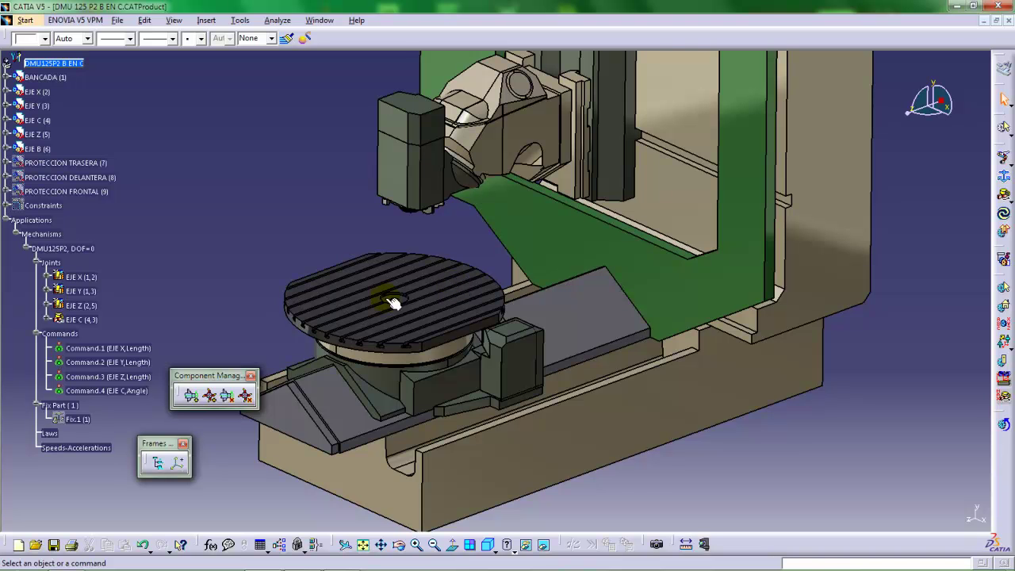
{"action": "middle_click_drag", "start_coordinate": [363, 279], "coordinate": [416, 270]}
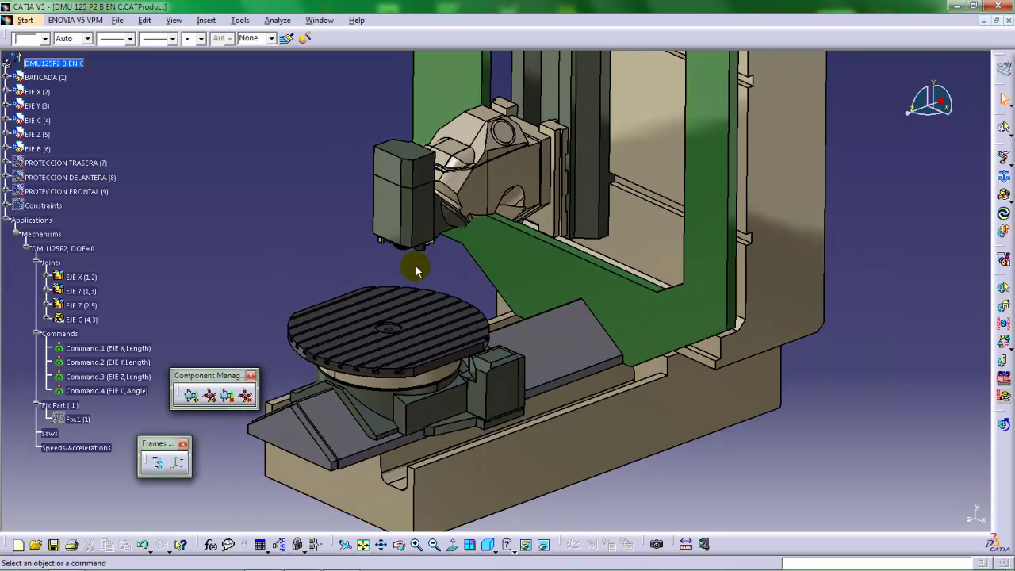
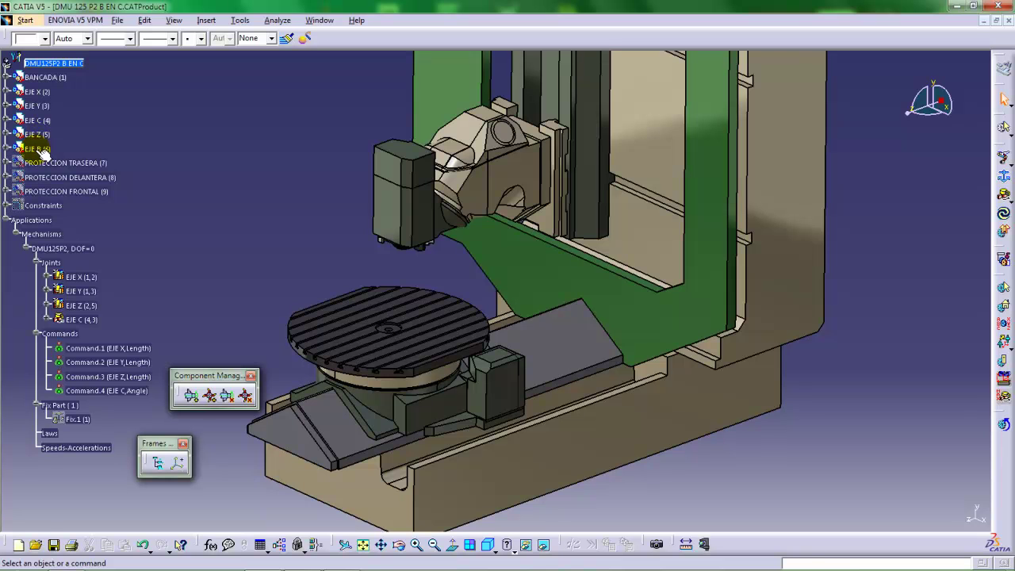
{"action": "right_click", "coordinate": [39, 151]}
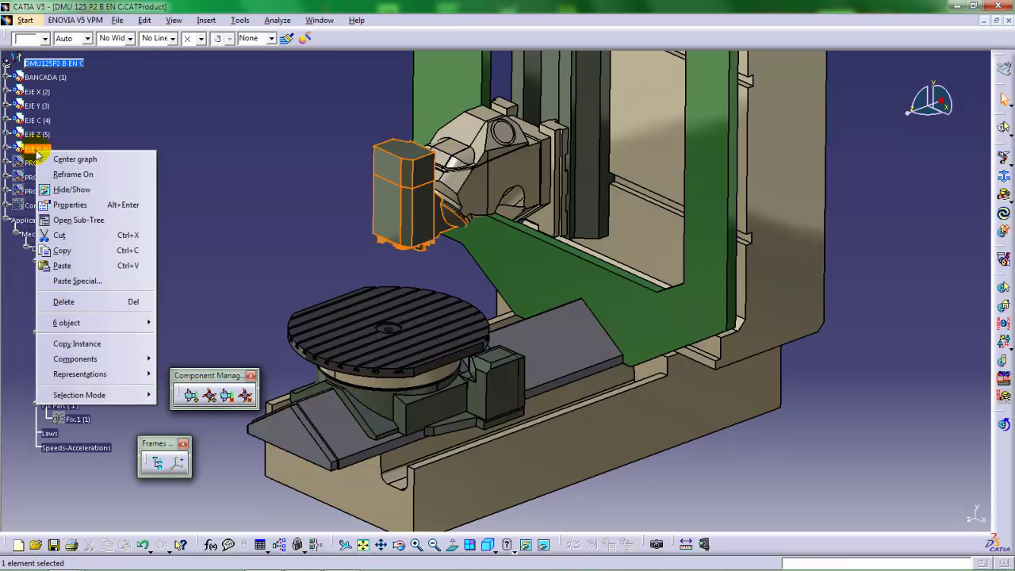
{"action": "left_click", "coordinate": [82, 190]}
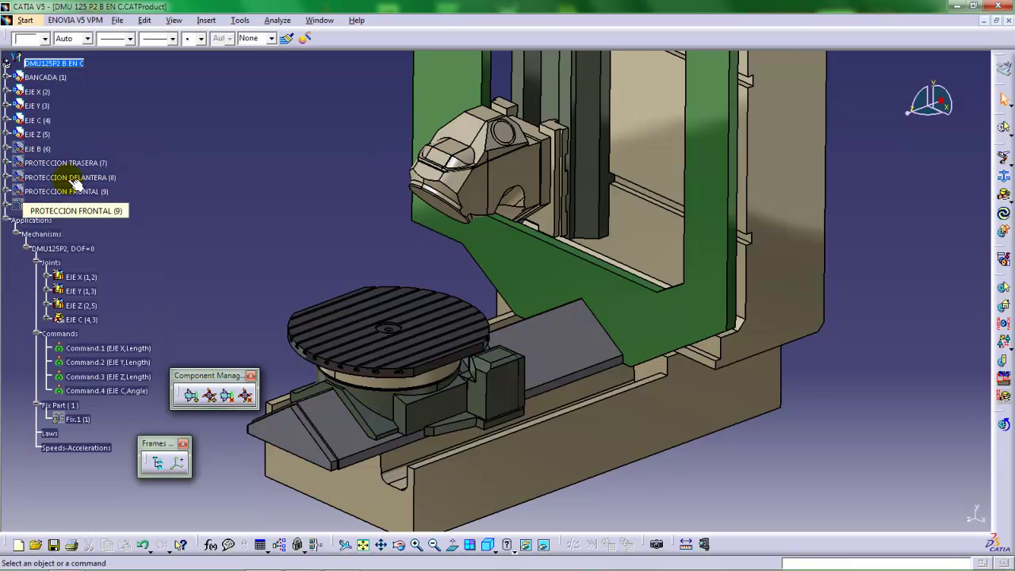
Activate the EJE B part for editing and define its Geometrical Set.1 as the in-work object.
{"action": "left_click", "coordinate": [7, 148]}
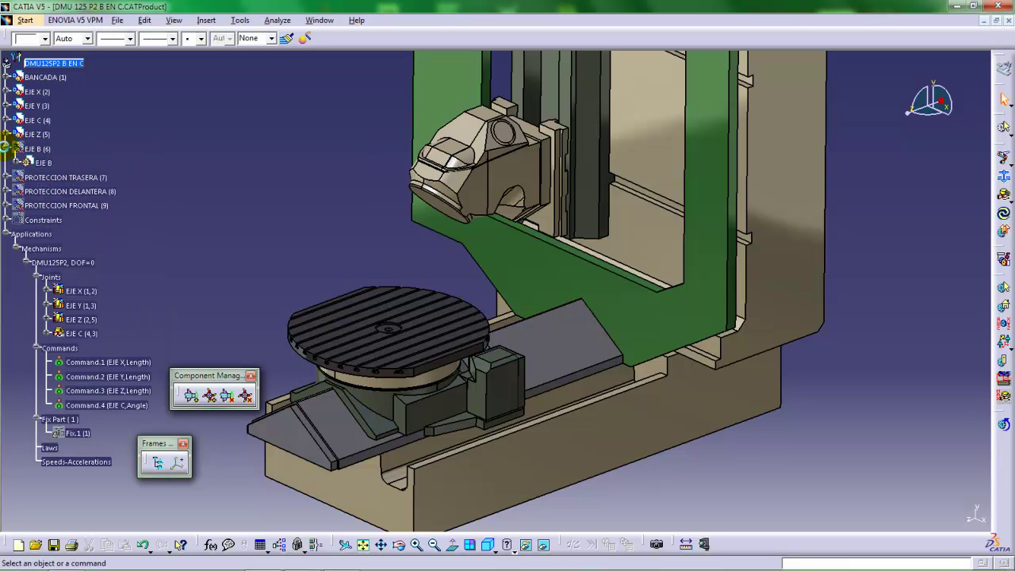
{"action": "left_click", "coordinate": [38, 161]}
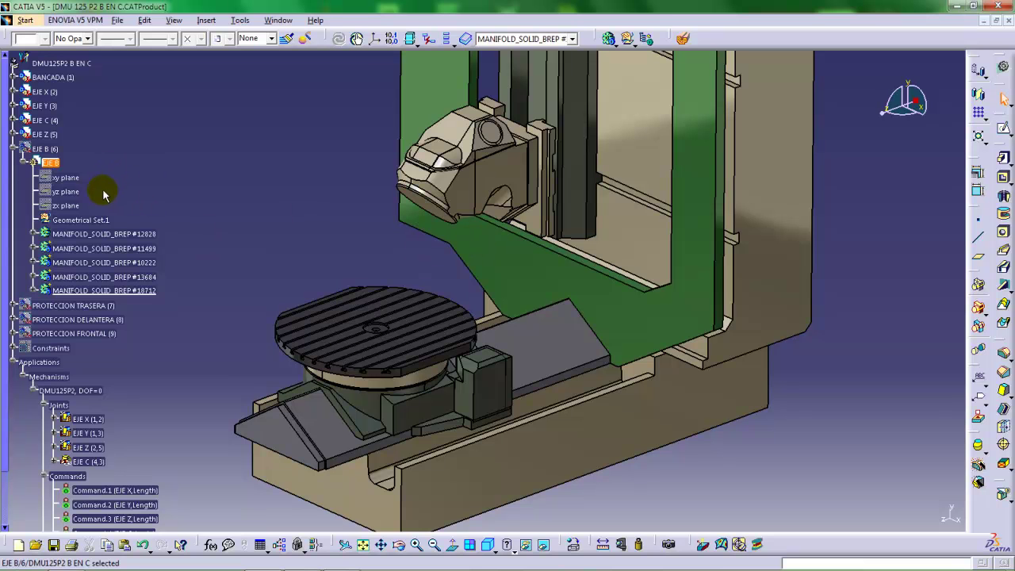
{"action": "right_click", "coordinate": [84, 221]}
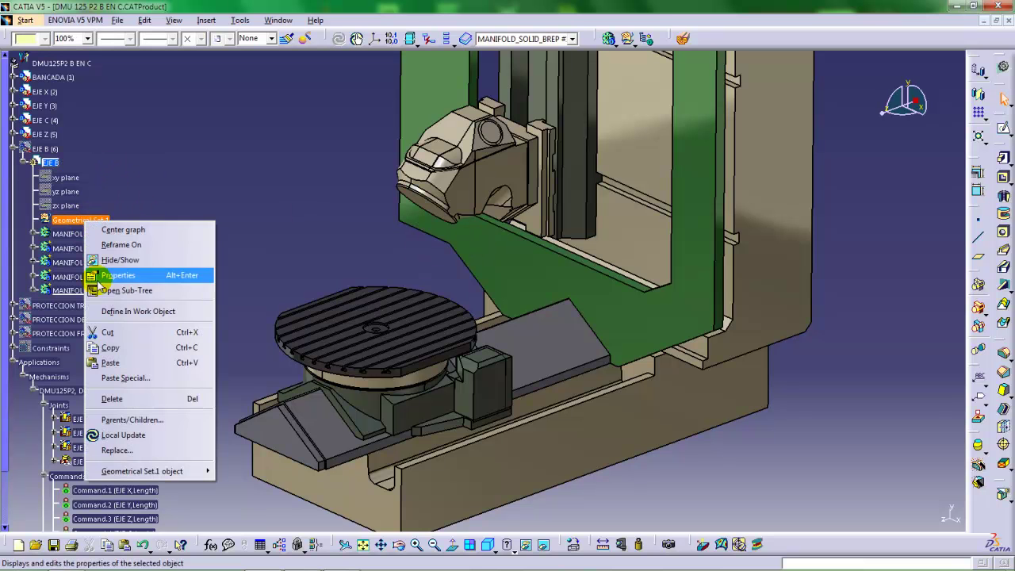
{"action": "left_click", "coordinate": [95, 311]}
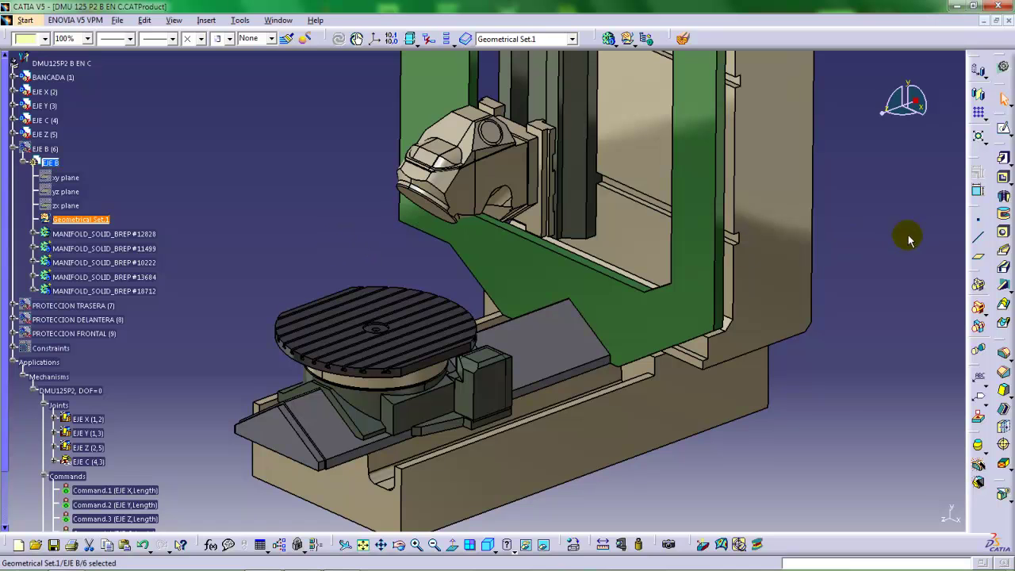
Create a plane in EJE B offset 0 mm from the inclined mounting face of the EJE Z head.
{"action": "left_click", "coordinate": [978, 264]}
{"action": "left_click", "coordinate": [875, 428]}
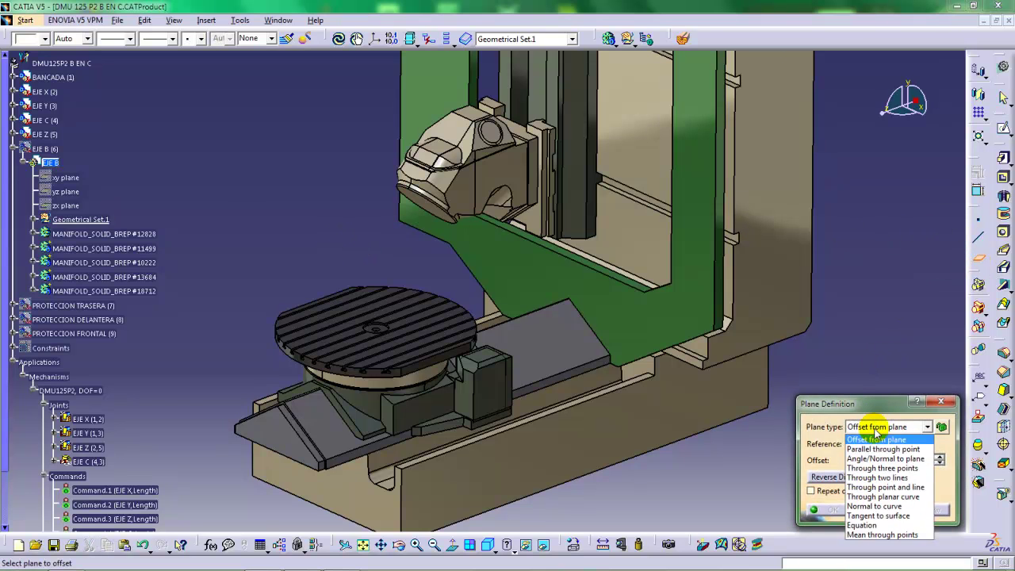
{"action": "left_click", "coordinate": [876, 440]}
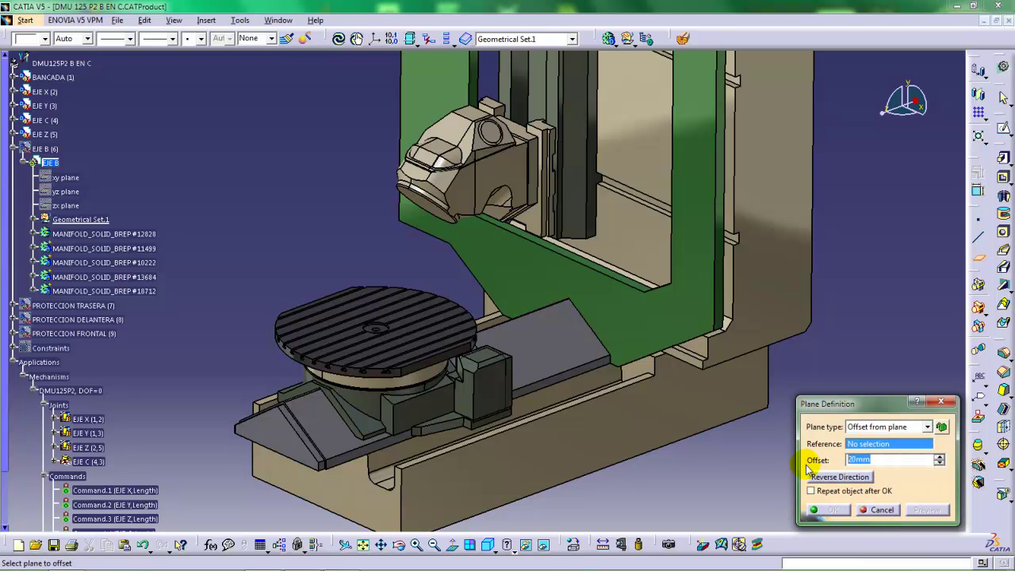
{"action": "type", "text": "0"}
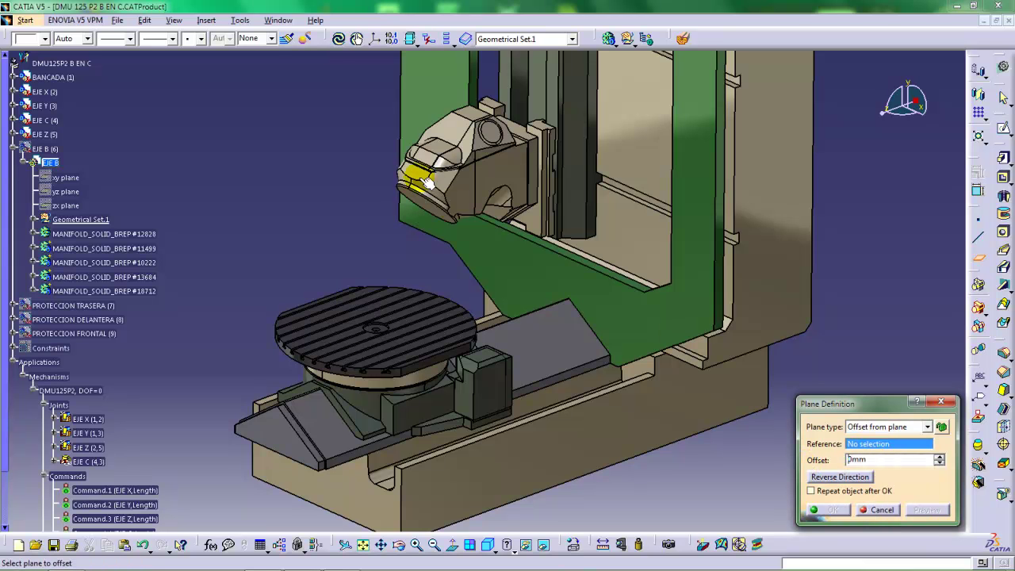
{"action": "left_click", "coordinate": [432, 208]}
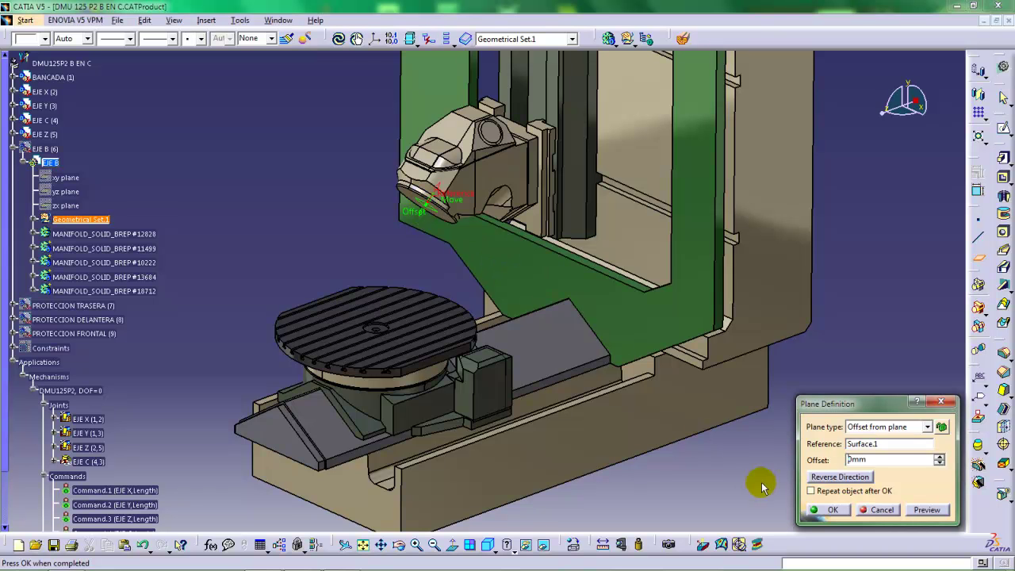
{"action": "left_click", "coordinate": [832, 509]}
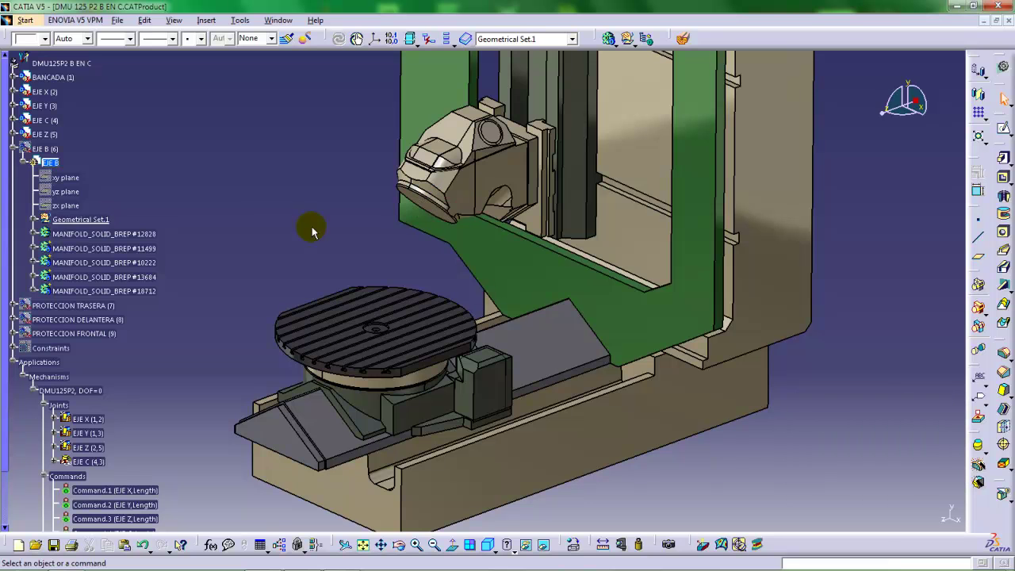
Show the EJE B component again and reactivate the top-level DMU125P2 B EN C product.
{"action": "right_click", "coordinate": [35, 150]}
{"action": "left_click", "coordinate": [61, 185]}
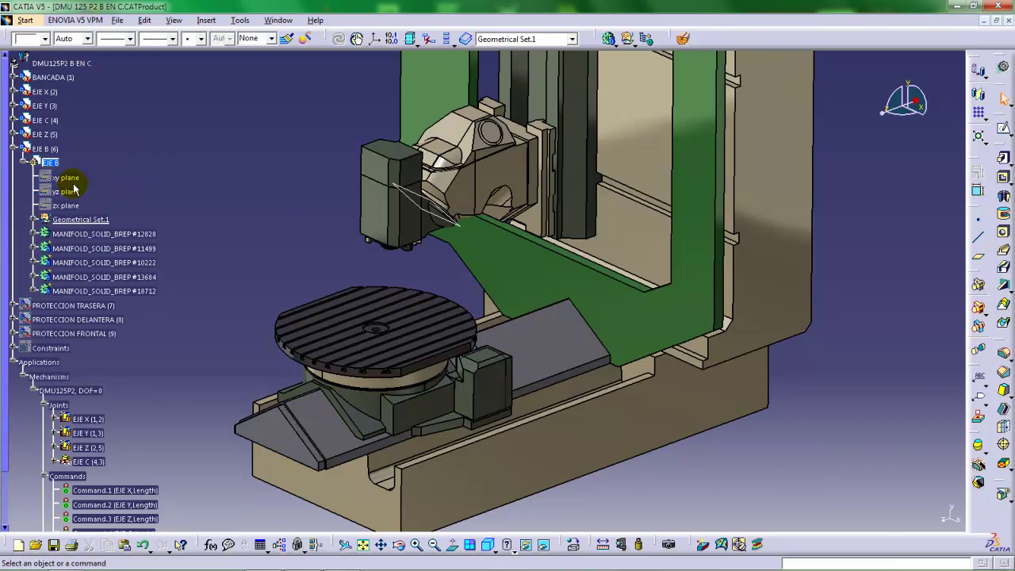
{"action": "left_click", "coordinate": [14, 149]}
{"action": "left_click", "coordinate": [42, 64]}
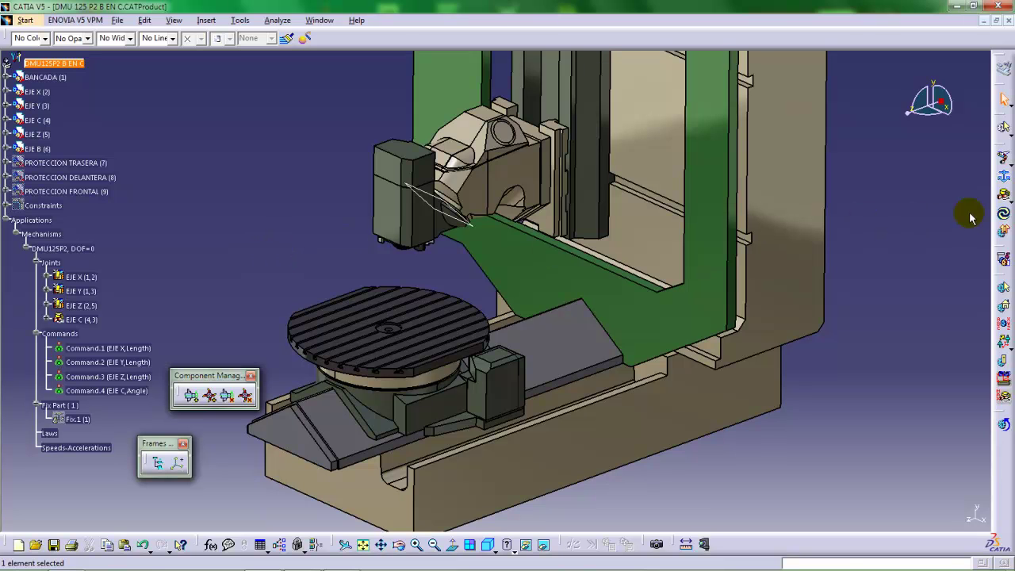
Start a revolute joint named EJE B in DMU125P2, using the inclined swivel axis of EJE Z as its first line.
{"action": "left_click", "coordinate": [1003, 194]}
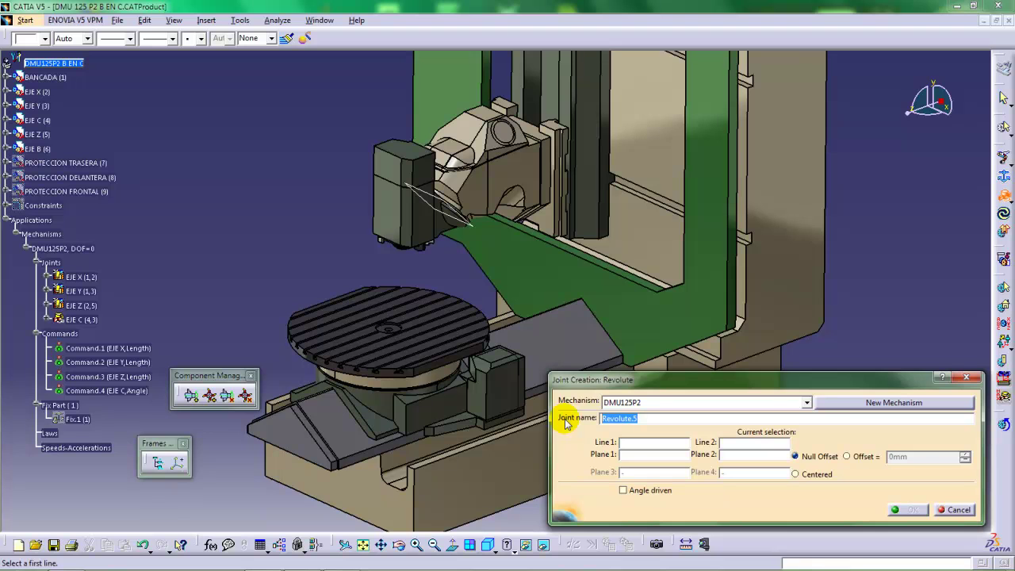
{"action": "type", "text": "EJE B"}
{"action": "middle_click_drag", "start_coordinate": [465, 269], "coordinate": [458, 225]}
{"action": "left_click", "coordinate": [428, 236]}
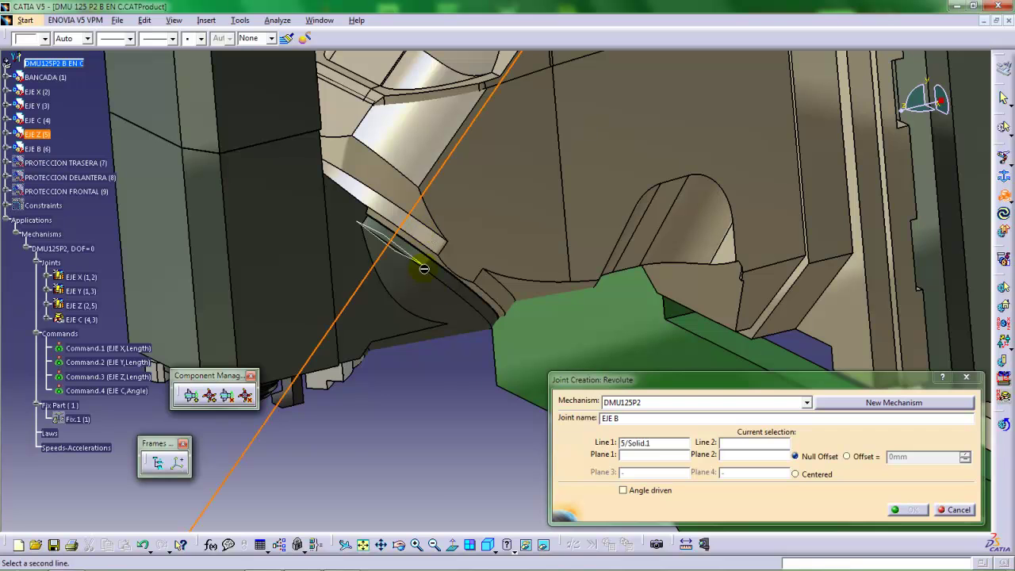
{"action": "mouse_move", "coordinate": [420, 256]}
{"action": "middle_mouse_down"}
{"action": "mouse_move", "coordinate": [416, 290]}
{"action": "mouse_move", "coordinate": [435, 268]}
{"action": "middle_mouse_up"}
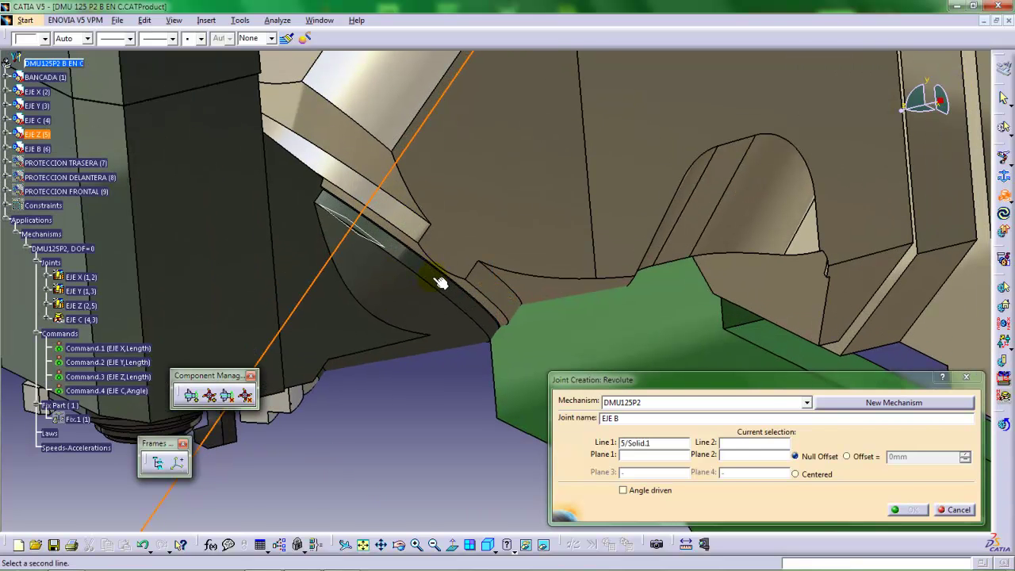
Complete the EJE B revolute joint with EJE B's axis, the EJE Z flange face and EJE B's plane at null offset, hiding EJE B temporarily for face selection.
{"action": "left_click", "coordinate": [434, 277]}
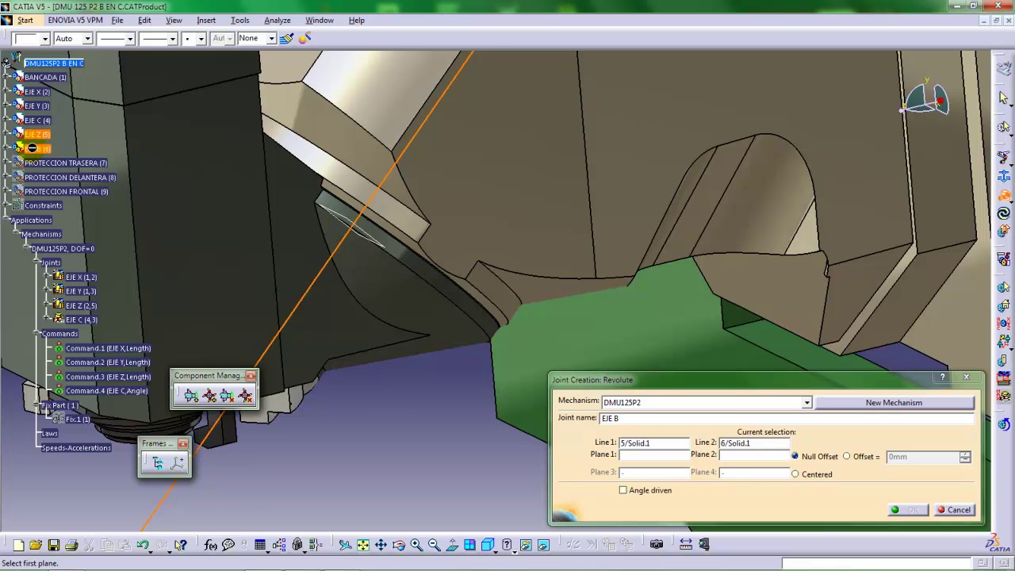
{"action": "right_click", "coordinate": [31, 148]}
{"action": "left_click", "coordinate": [75, 190]}
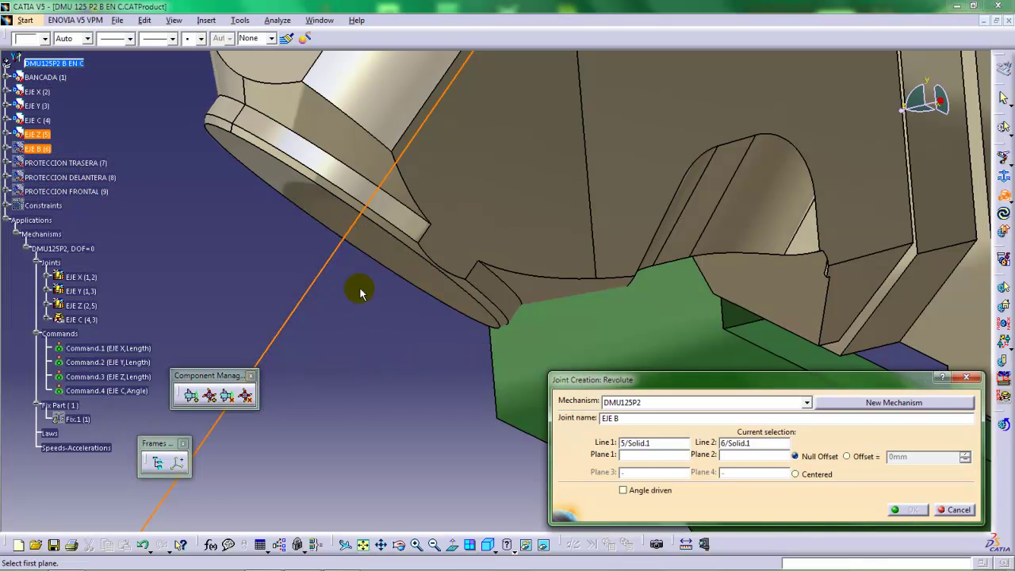
{"action": "left_click", "coordinate": [379, 246]}
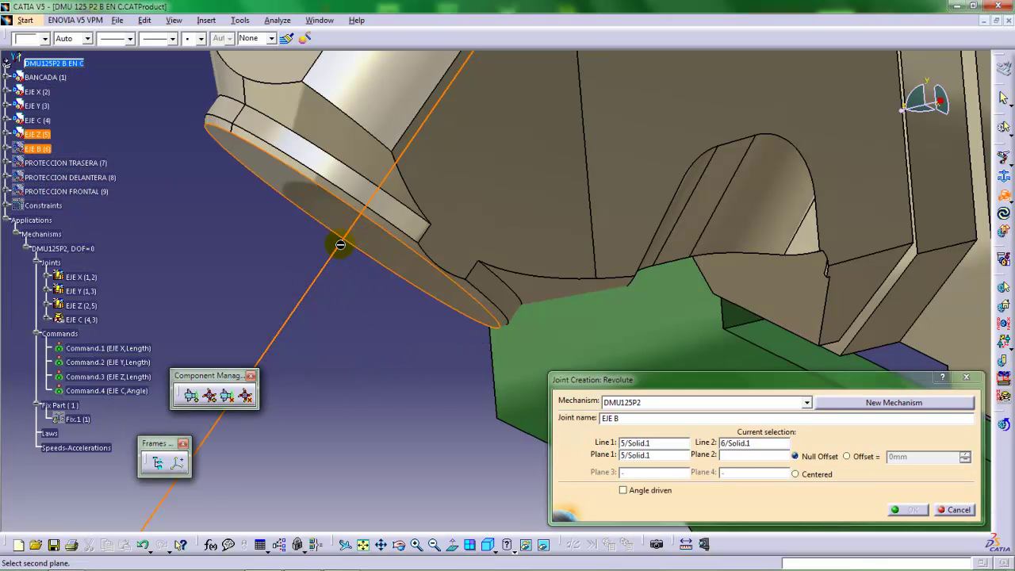
{"action": "right_click", "coordinate": [38, 149]}
{"action": "left_click", "coordinate": [73, 187]}
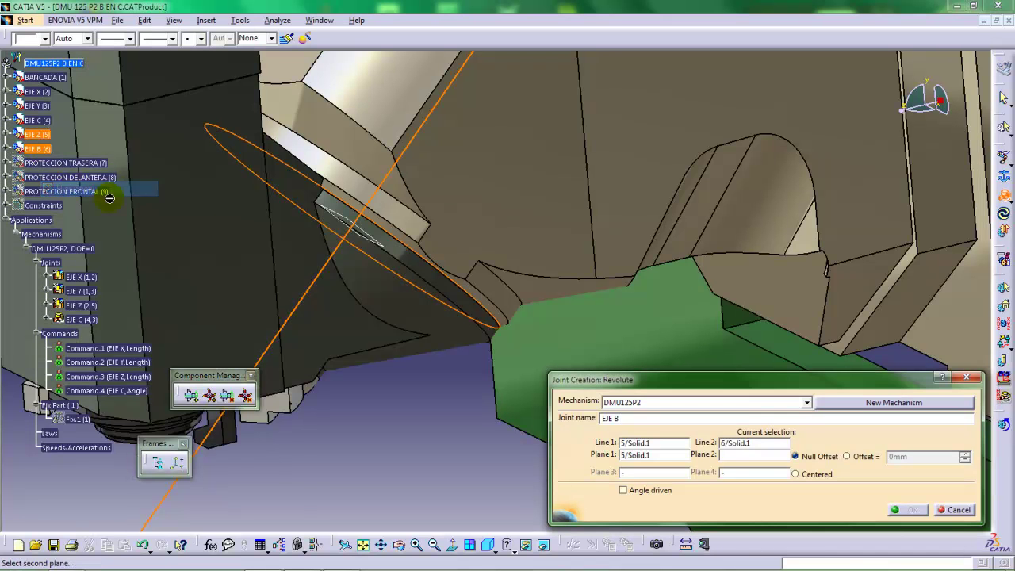
{"action": "left_click", "coordinate": [371, 236]}
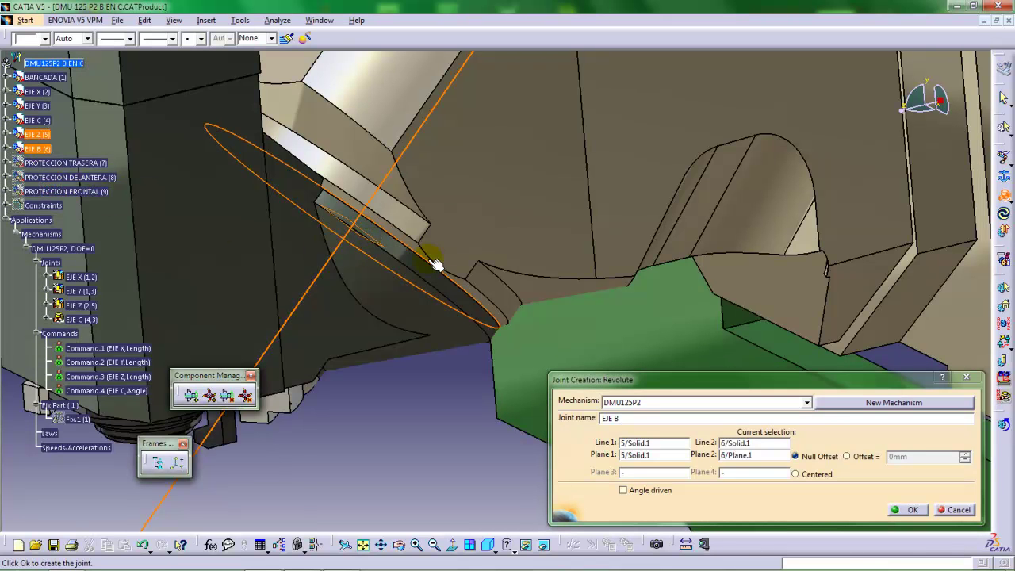
{"action": "left_click", "coordinate": [906, 509]}
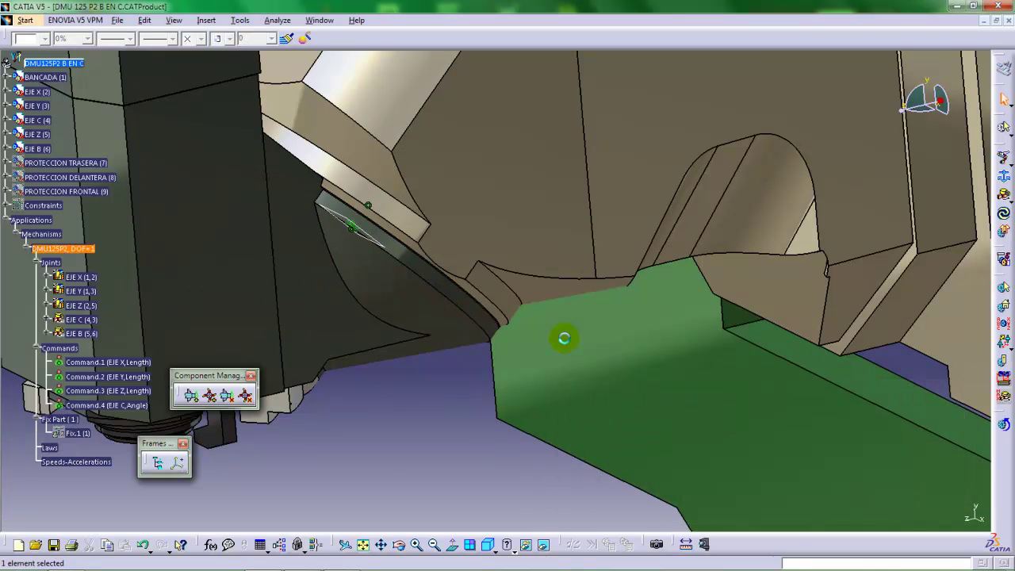
Hide the reference plane of the EJE B part at the swivel head interface.
{"action": "middle_click_drag", "start_coordinate": [563, 337], "coordinate": [466, 252]}
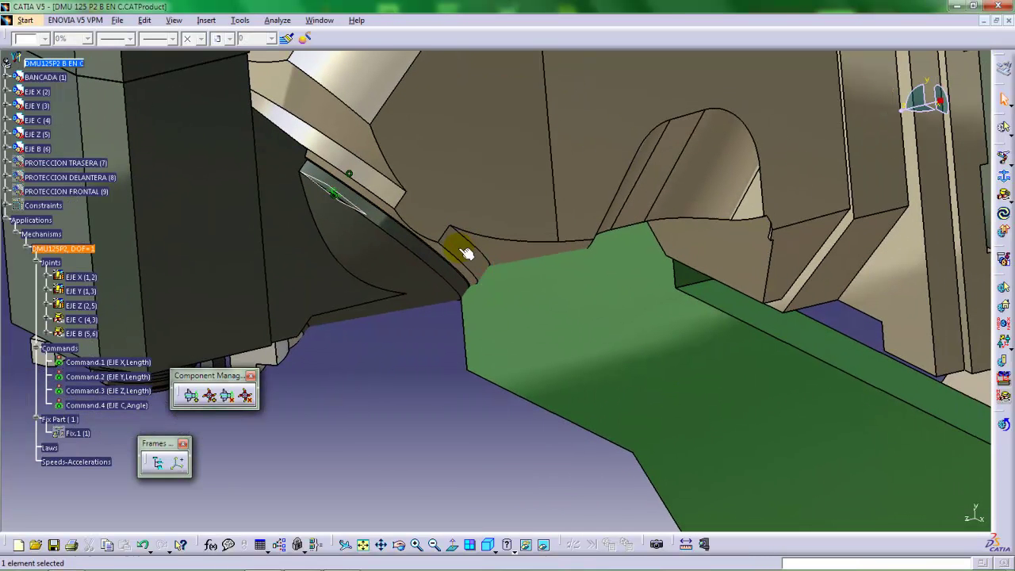
{"action": "right_click", "coordinate": [352, 204]}
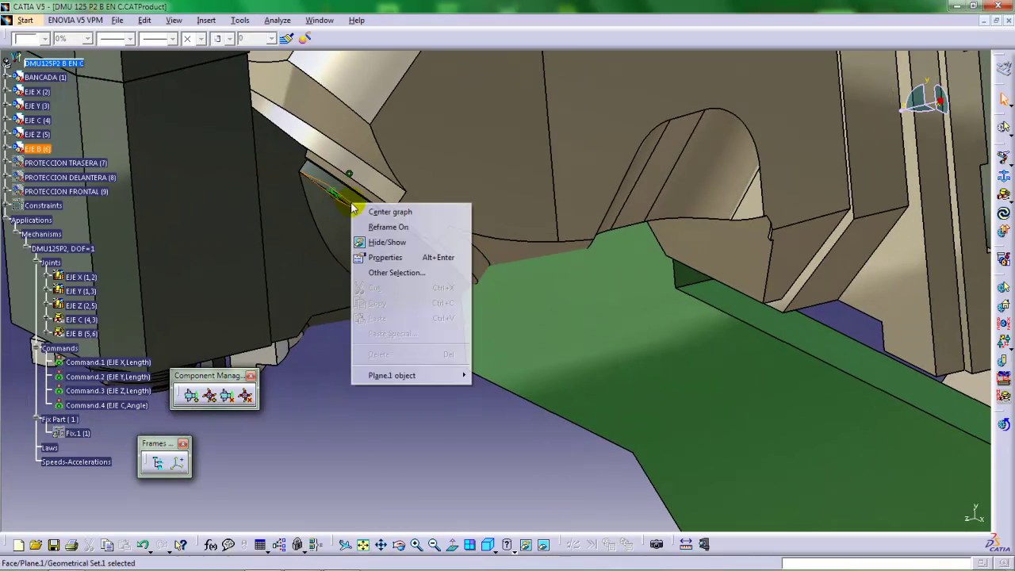
{"action": "left_click", "coordinate": [385, 256]}
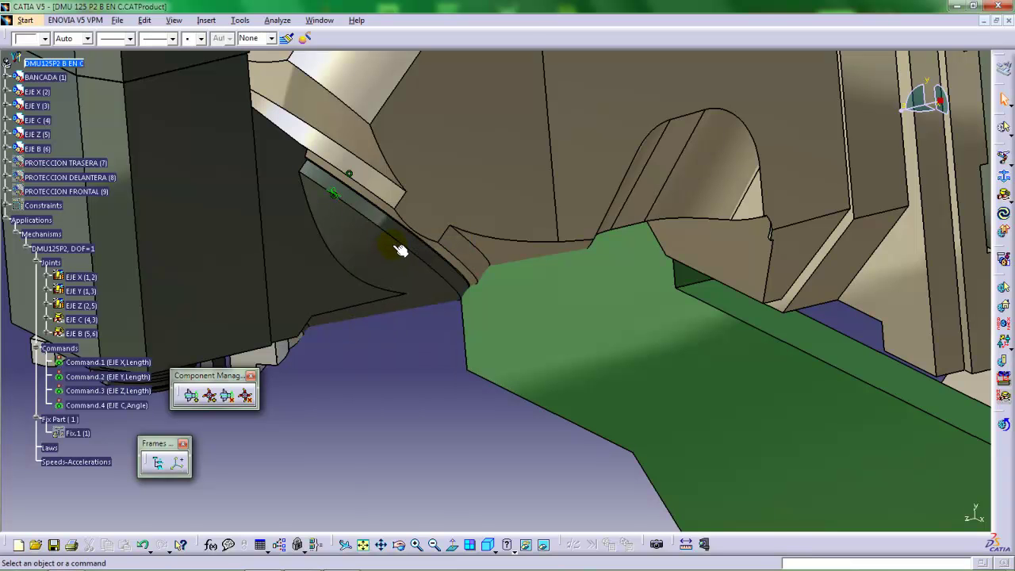
Edit the EJE B revolute joint to make it angle driven.
{"action": "middle_click_drag", "start_coordinate": [388, 236], "coordinate": [356, 291]}
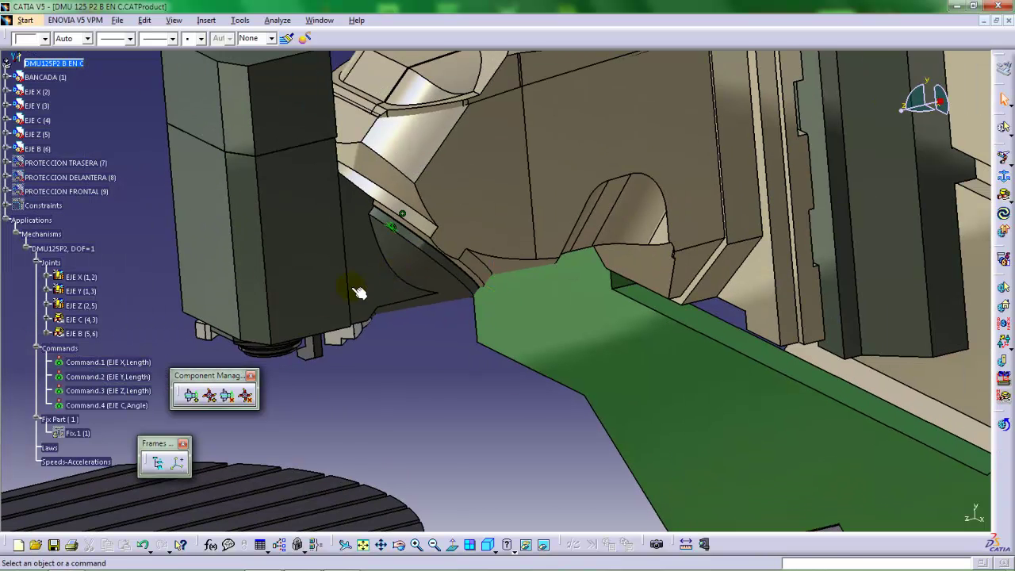
{"action": "left_click", "coordinate": [77, 334]}
{"action": "double_click", "coordinate": [77, 334]}
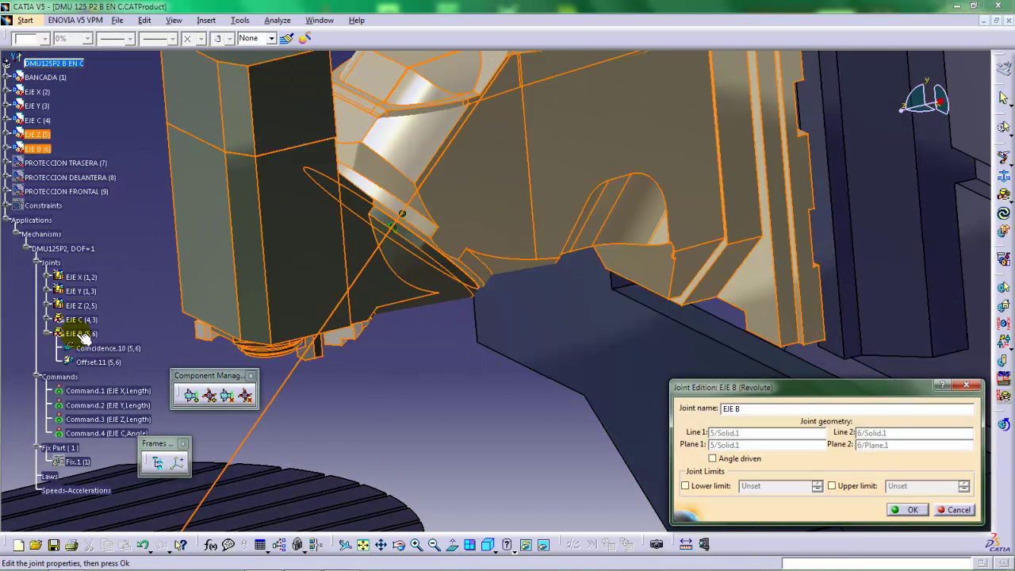
{"action": "middle_click_drag", "start_coordinate": [209, 323], "coordinate": [397, 407]}
{"action": "middle_click_drag", "start_coordinate": [520, 344], "coordinate": [389, 185]}
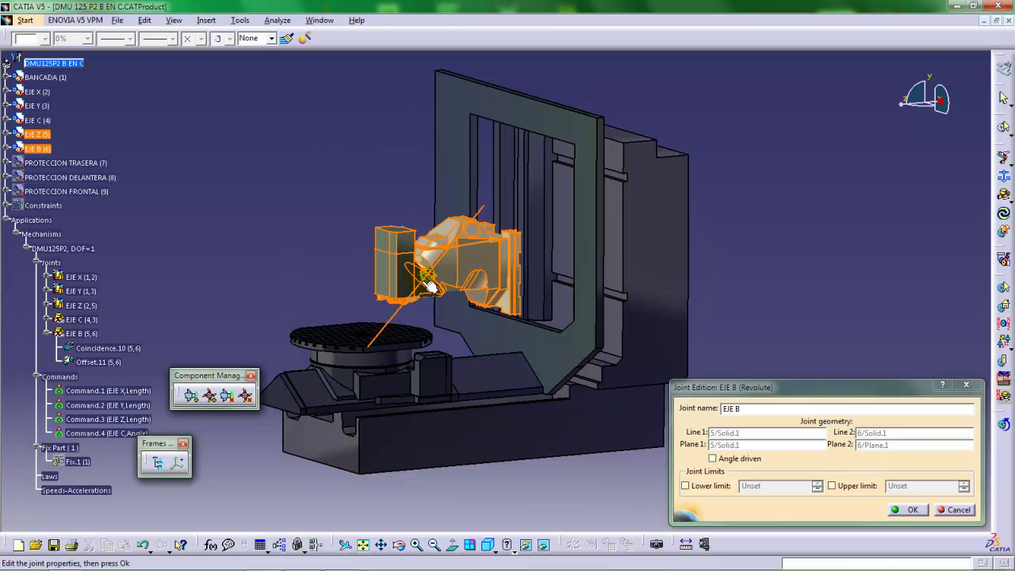
{"action": "middle_click_drag", "start_coordinate": [426, 287], "coordinate": [416, 240]}
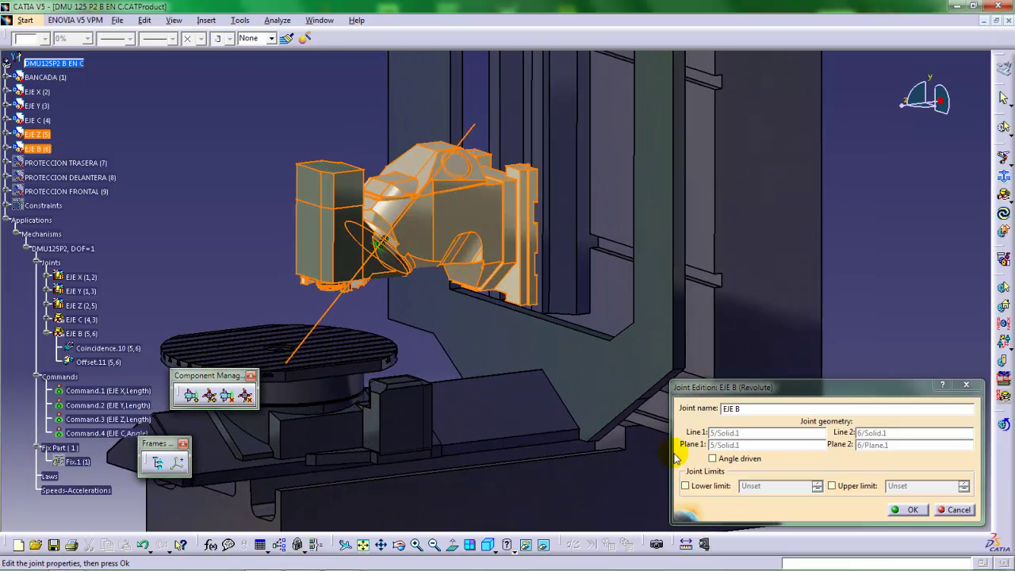
{"action": "left_click", "coordinate": [712, 458]}
Set the EJE B joint limits to 0deg lower and 180deg upper, and apply the joint changes.
{"action": "middle_click_drag", "start_coordinate": [392, 289], "coordinate": [366, 248]}
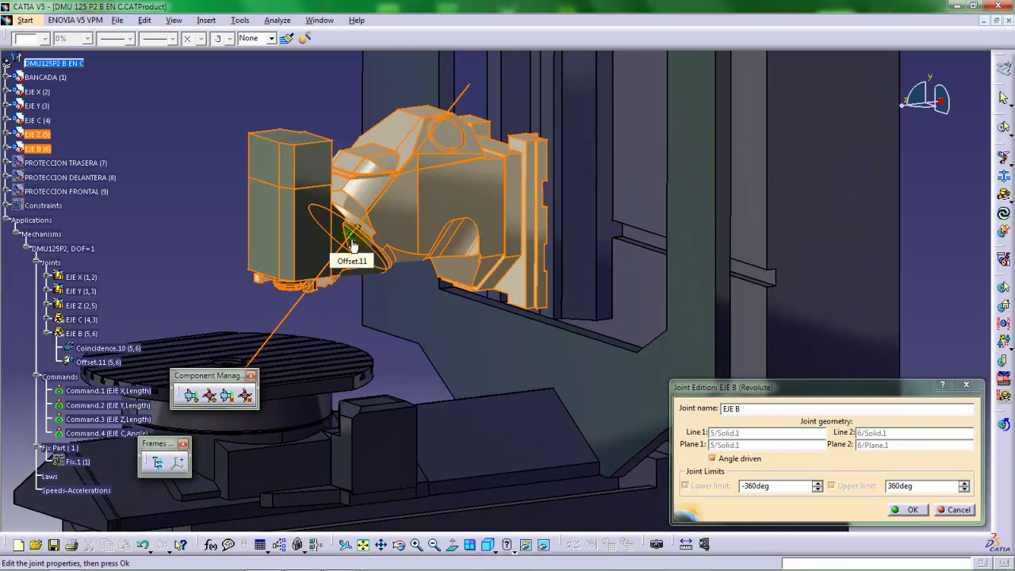
{"action": "middle_click_drag", "start_coordinate": [348, 244], "coordinate": [476, 214]}
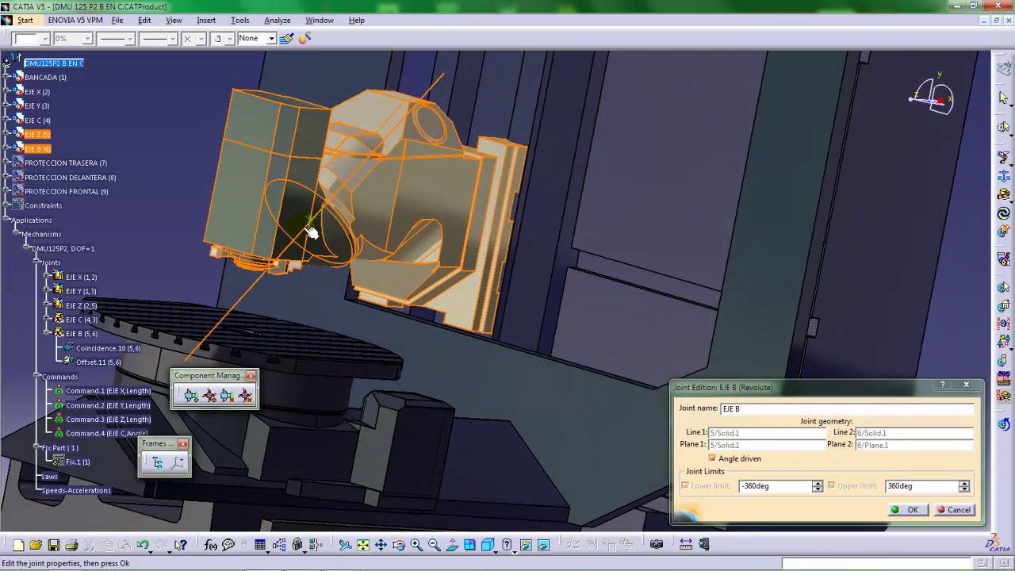
{"action": "left_click_drag", "start_coordinate": [310, 225], "coordinate": [351, 297]}
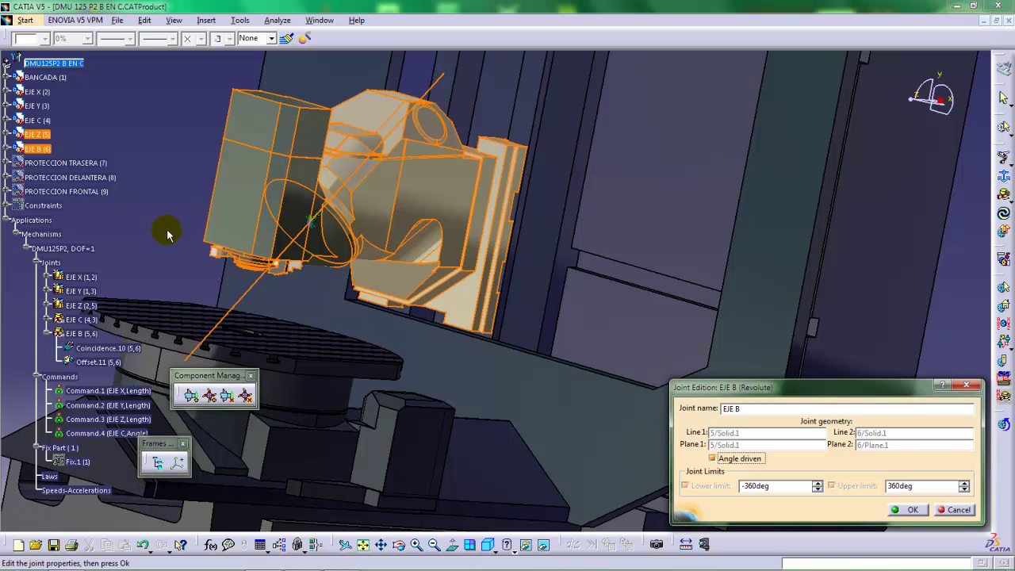
{"action": "middle_click_drag", "start_coordinate": [219, 197], "coordinate": [372, 211]}
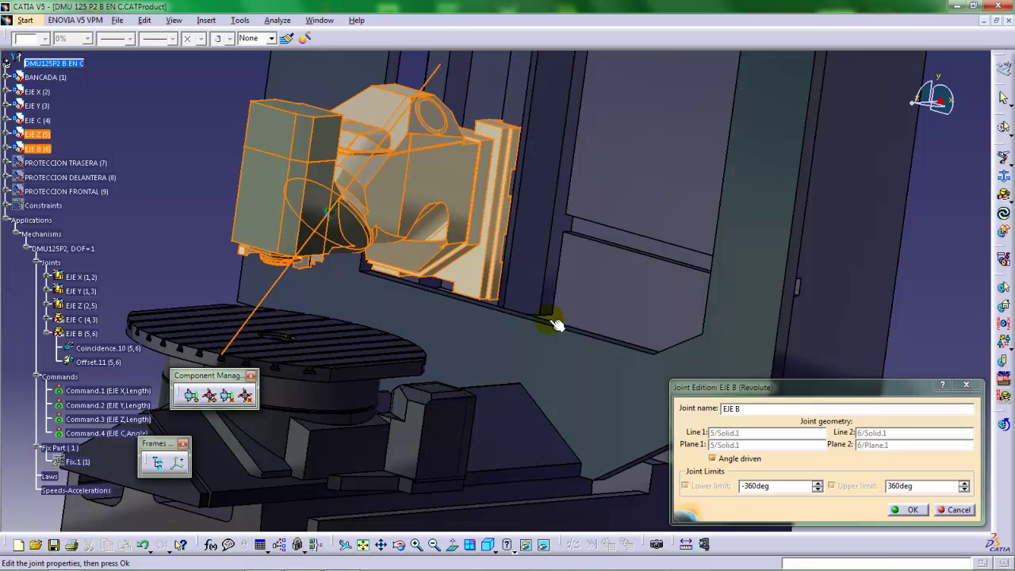
{"action": "mouse_move", "coordinate": [326, 215]}
{"action": "left_mouse_down"}
{"action": "mouse_move", "coordinate": [351, 234]}
{"action": "mouse_move", "coordinate": [328, 218]}
{"action": "left_mouse_up"}
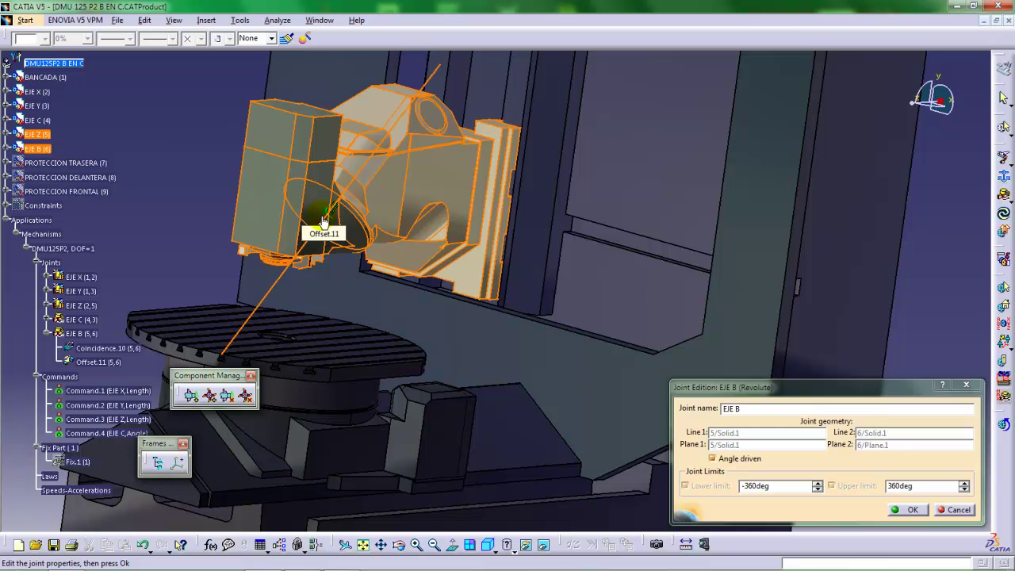
{"action": "left_click_drag", "start_coordinate": [314, 226], "coordinate": [569, 388]}
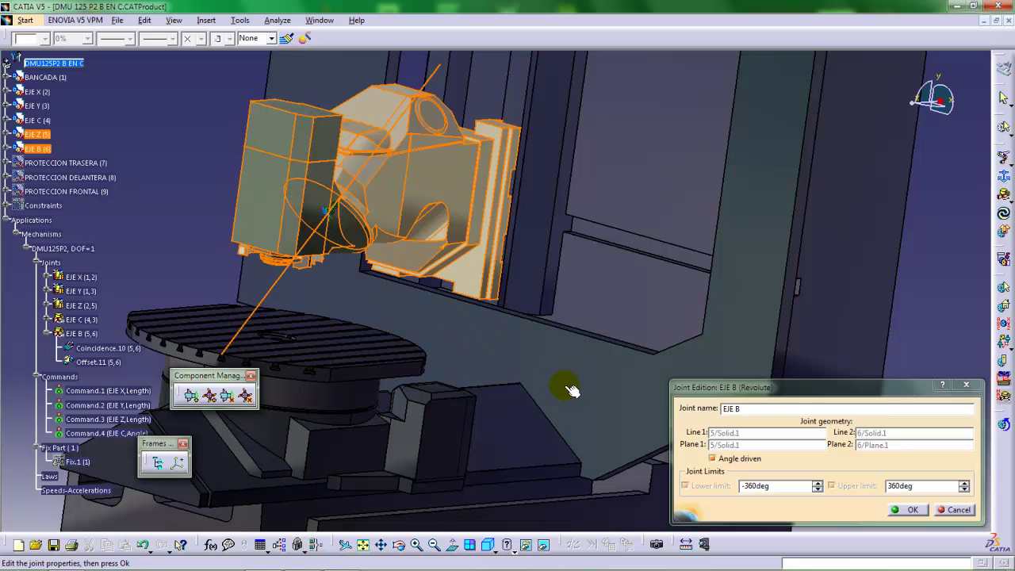
{"action": "left_click_drag", "start_coordinate": [790, 485], "coordinate": [728, 484]}
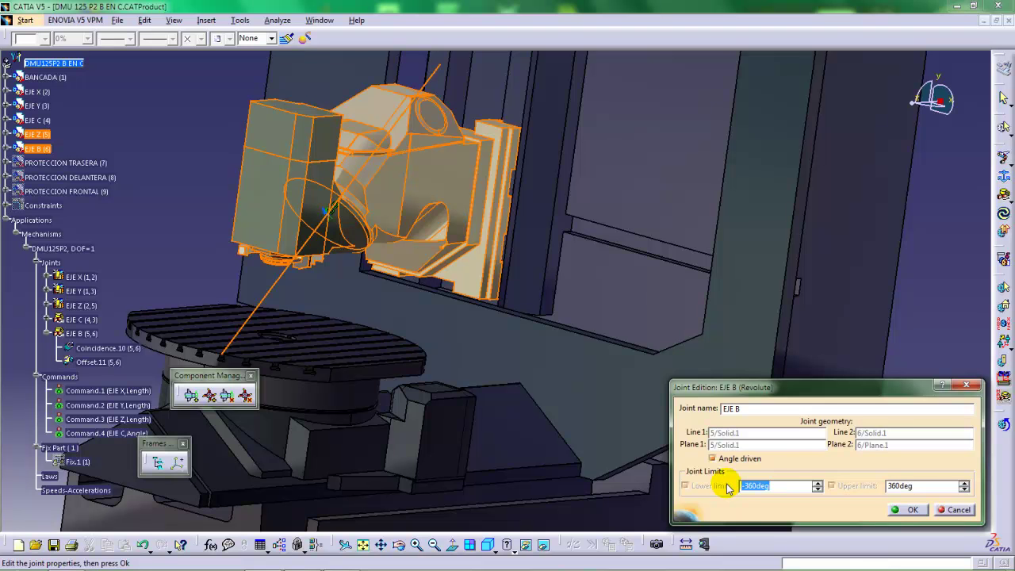
{"action": "type", "text": "0"}
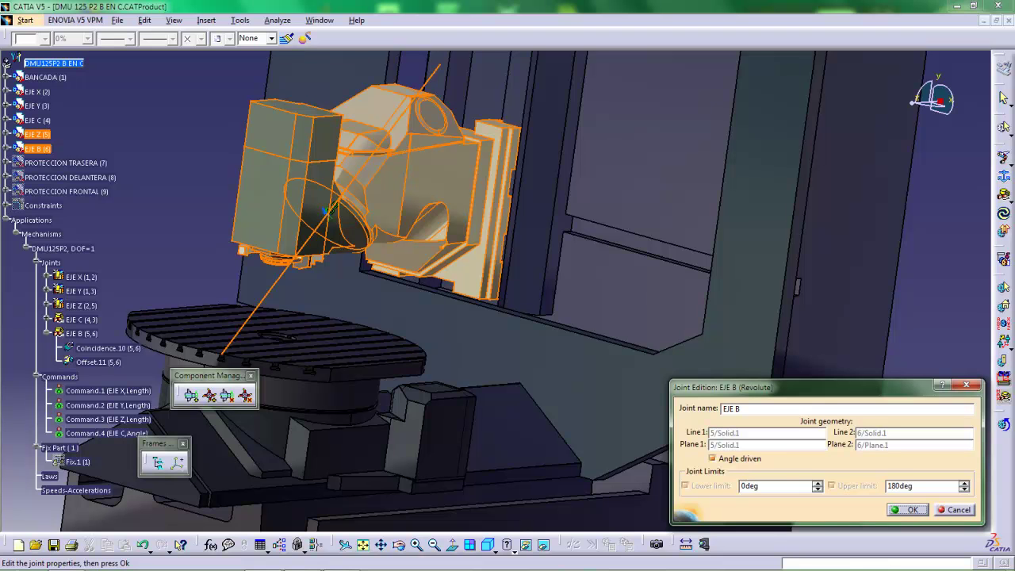
{"action": "left_click", "coordinate": [898, 511]}
{"action": "left_click", "coordinate": [571, 320]}
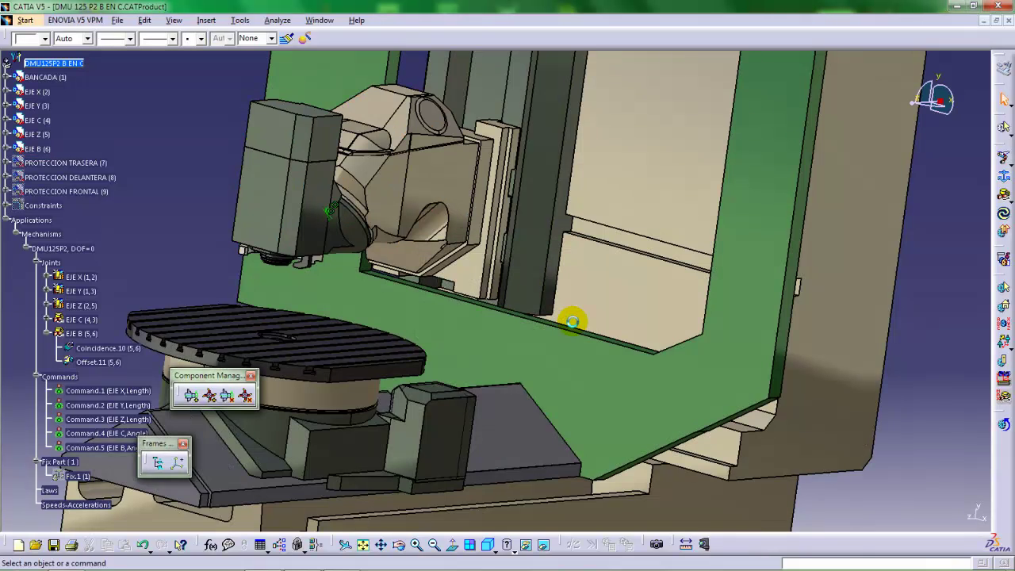
Hide the assembly's Constraints group and collapse the EJE B joint in the specification tree.
{"action": "middle_click_drag", "start_coordinate": [573, 321], "coordinate": [335, 227]}
{"action": "right_click", "coordinate": [40, 206]}
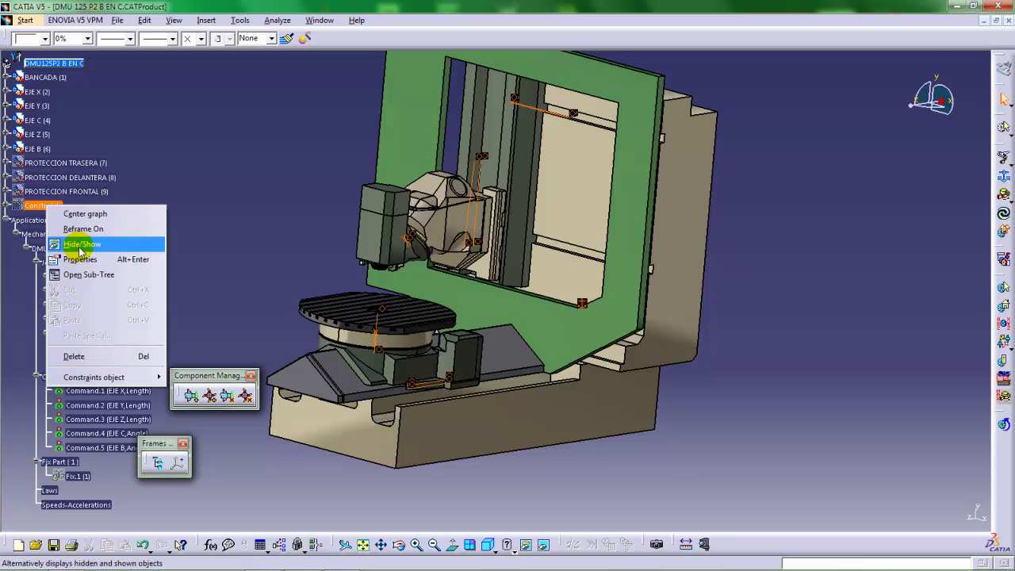
{"action": "left_click", "coordinate": [81, 244]}
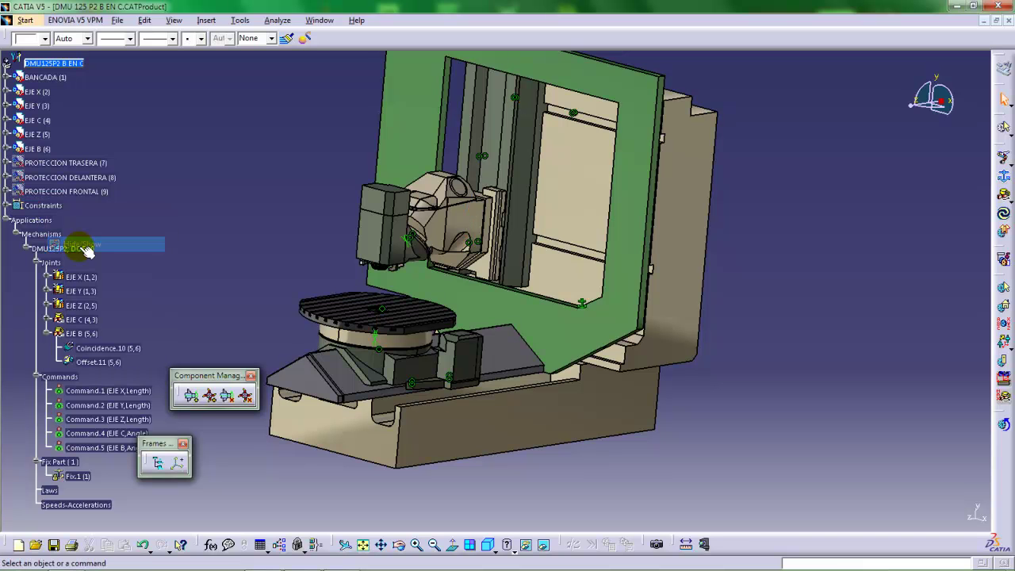
{"action": "right_click", "coordinate": [50, 207]}
{"action": "left_click", "coordinate": [73, 248]}
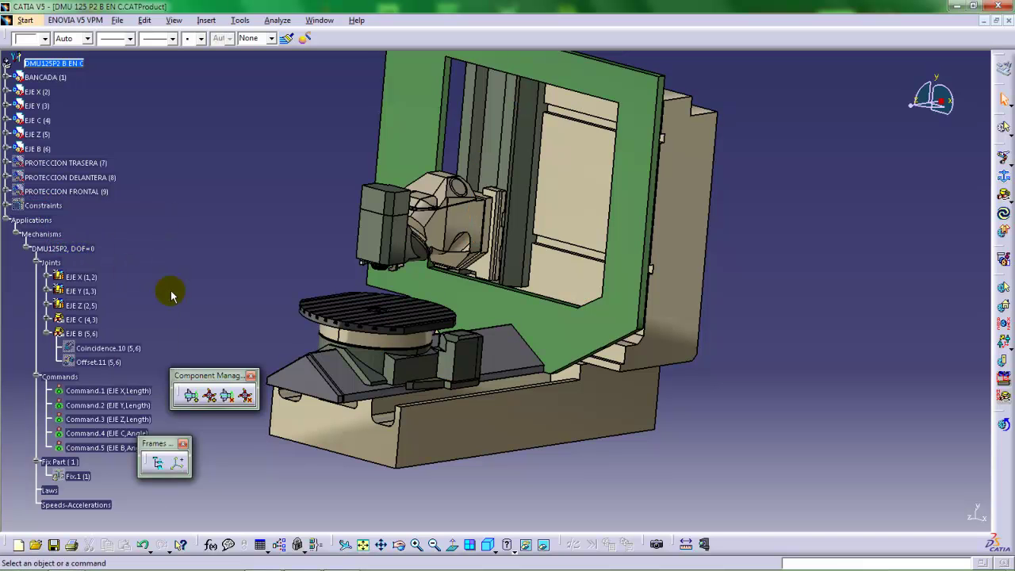
{"action": "left_click", "coordinate": [45, 333]}
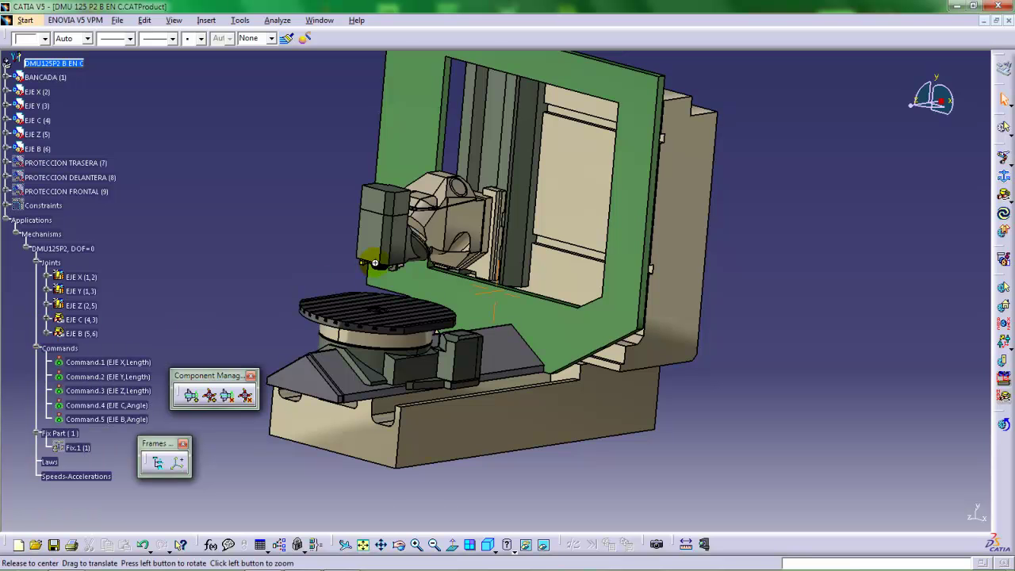
Simulate the DMU125P2 mechanism with Command.3 moved to 1000, and close the kinematics simulation.
{"action": "middle_click_drag", "start_coordinate": [423, 212], "coordinate": [481, 250]}
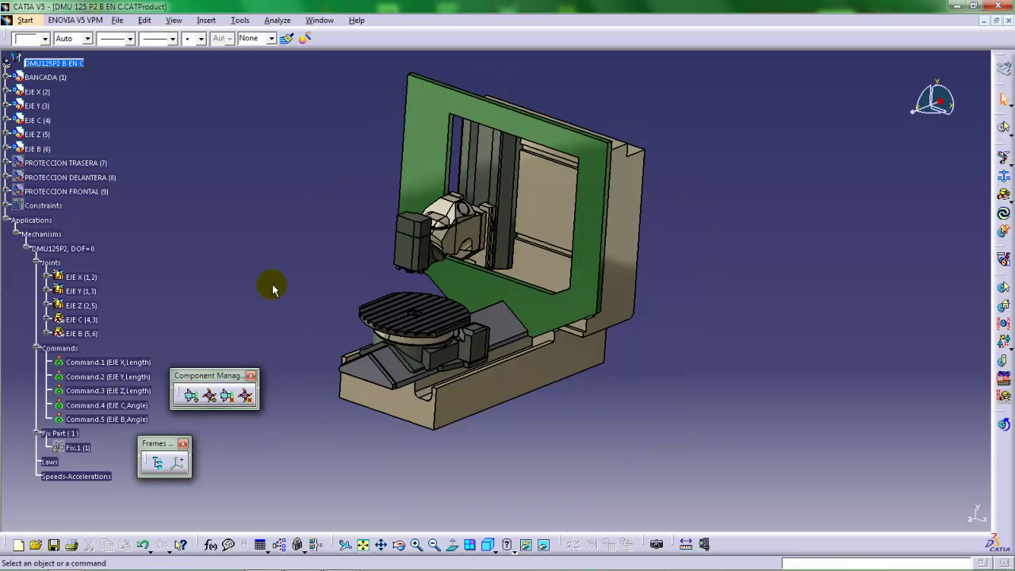
{"action": "middle_click_drag", "start_coordinate": [506, 278], "coordinate": [385, 295]}
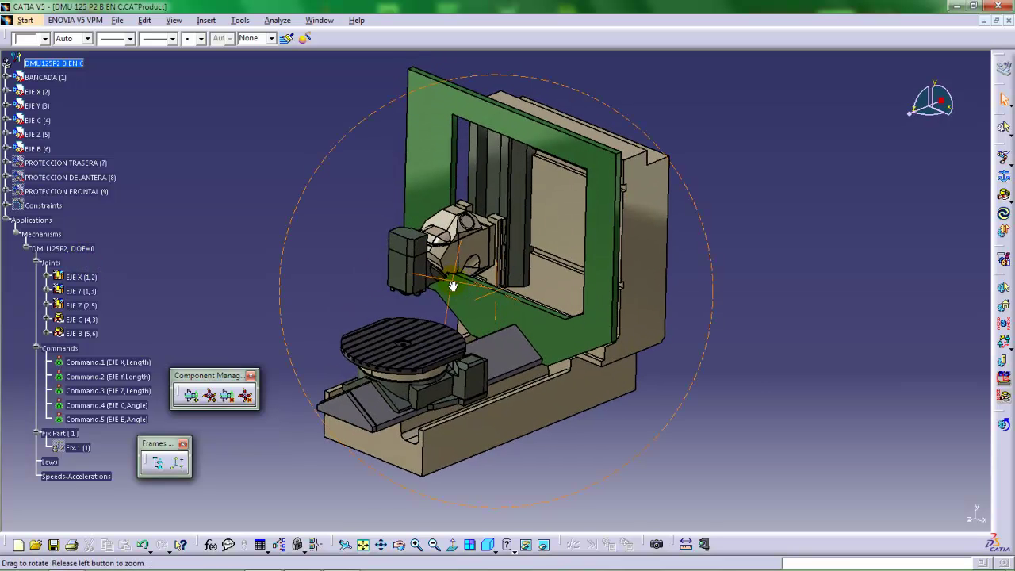
{"action": "right_click", "coordinate": [79, 249]}
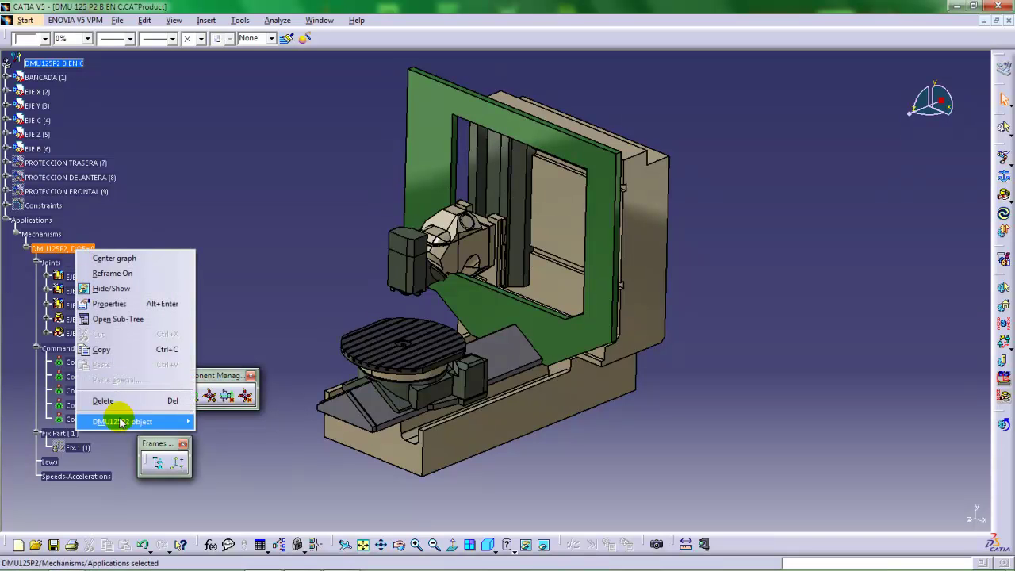
{"action": "mouse_move", "coordinate": [131, 421]}
{"action": "left_click", "coordinate": [237, 421]}
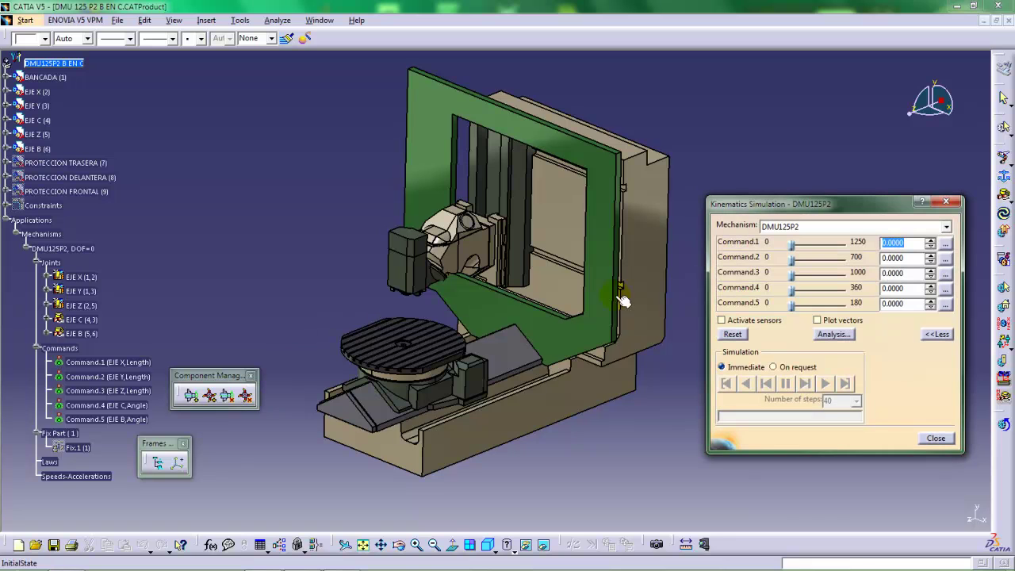
{"action": "left_click_drag", "start_coordinate": [792, 277], "coordinate": [856, 276]}
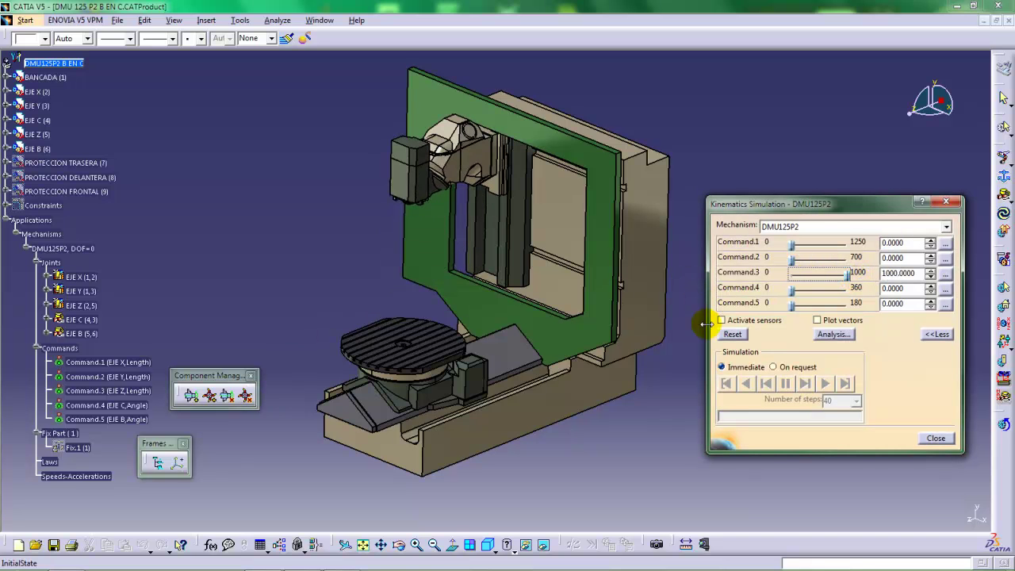
{"action": "left_click", "coordinate": [935, 437]}
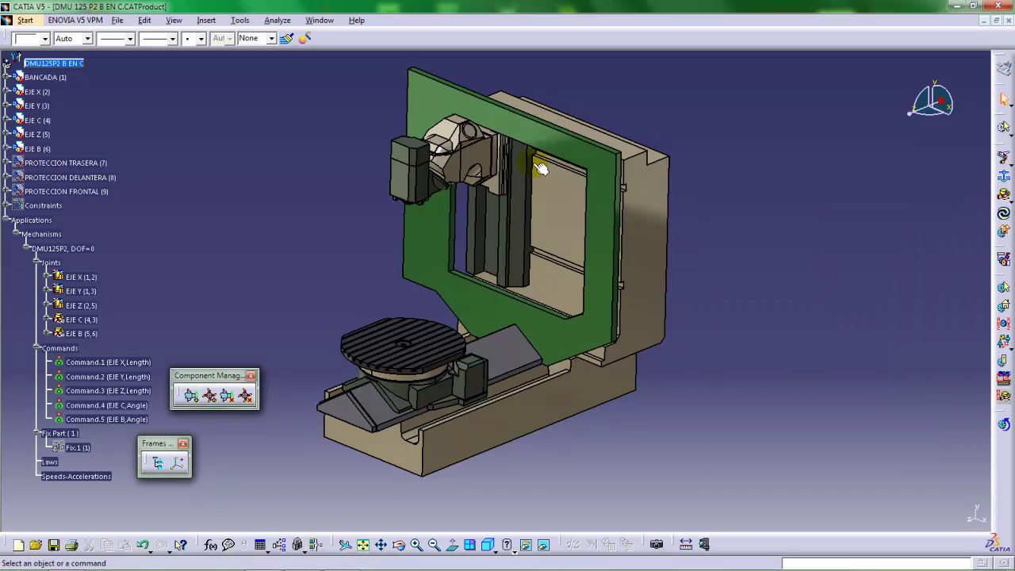
Rename Command.1, which drives the EJE X joint, as X.
{"action": "middle_click_drag", "start_coordinate": [514, 152], "coordinate": [430, 184]}
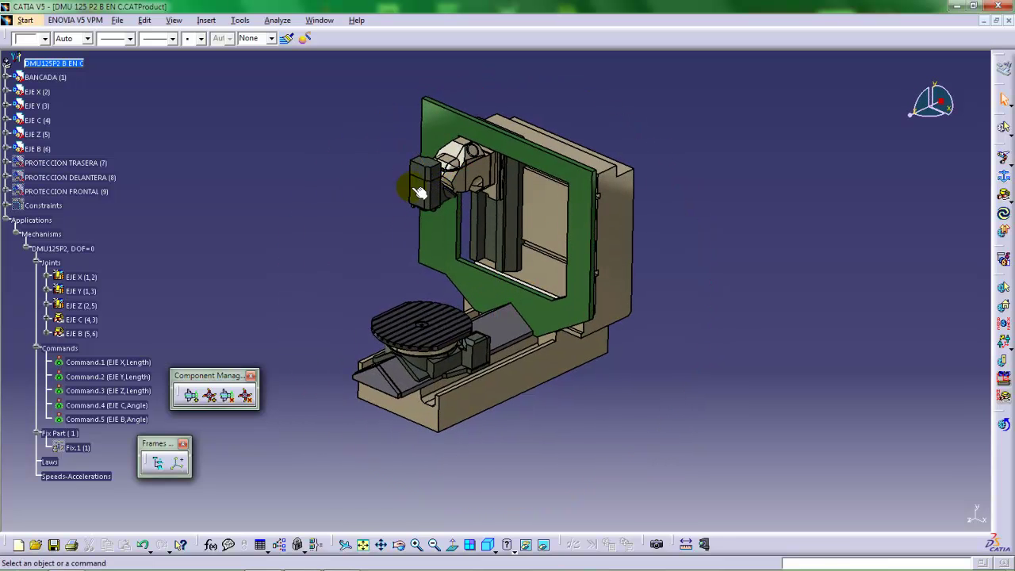
{"action": "right_click", "coordinate": [89, 365]}
{"action": "left_click", "coordinate": [119, 417]}
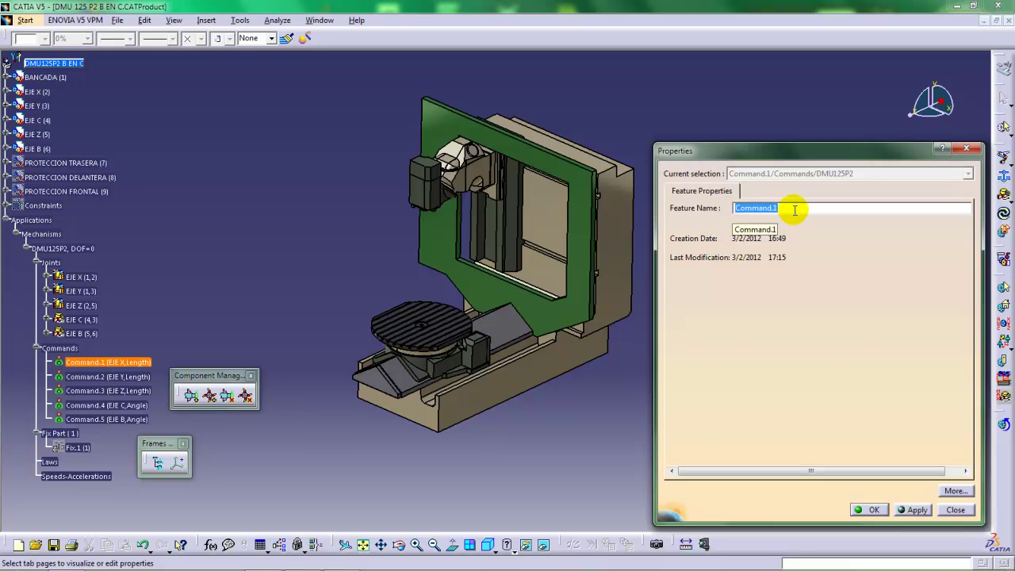
{"action": "type", "text": "X"}
{"action": "left_click", "coordinate": [868, 509]}
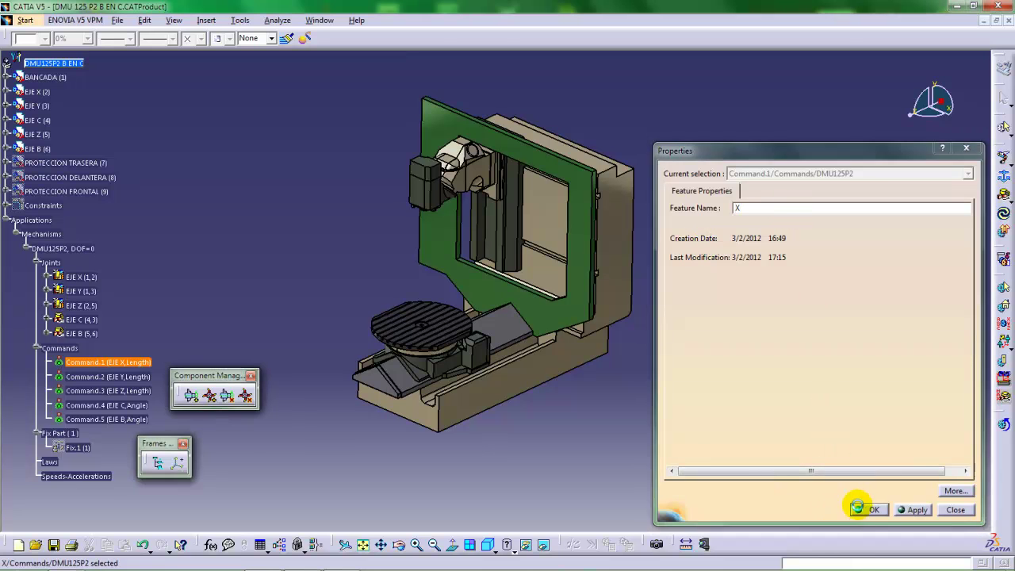
Rename Command.2, which drives the EJE Y joint, as Y.
{"action": "right_click", "coordinate": [100, 377]}
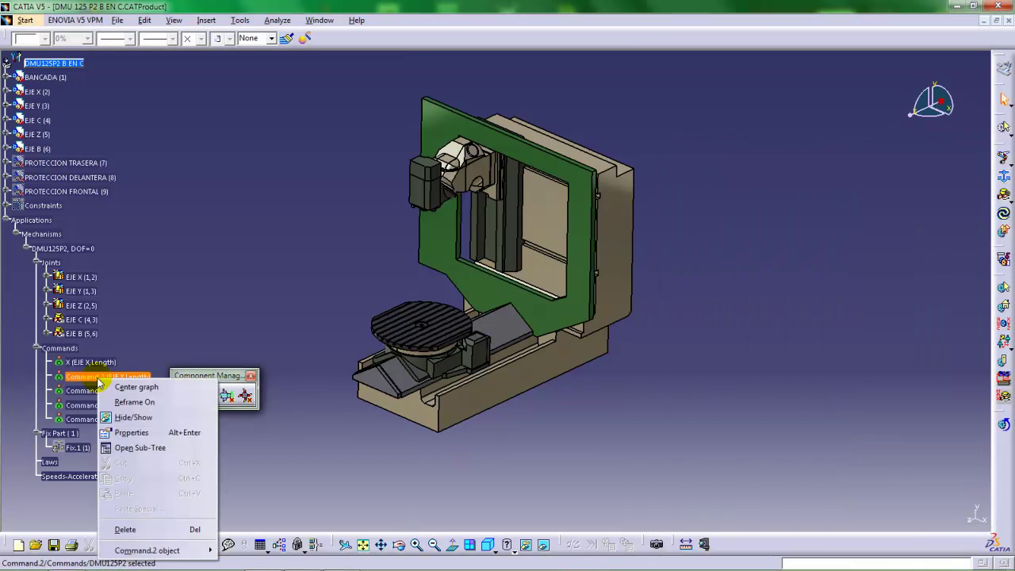
{"action": "left_click", "coordinate": [124, 432]}
{"action": "left_click_drag", "start_coordinate": [780, 208], "coordinate": [717, 216]}
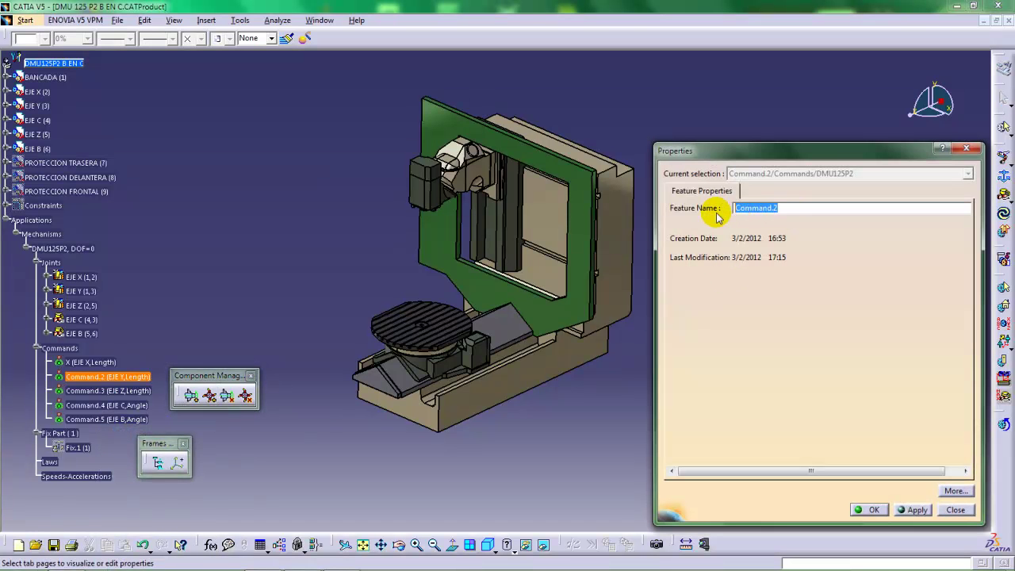
{"action": "type", "text": "Y"}
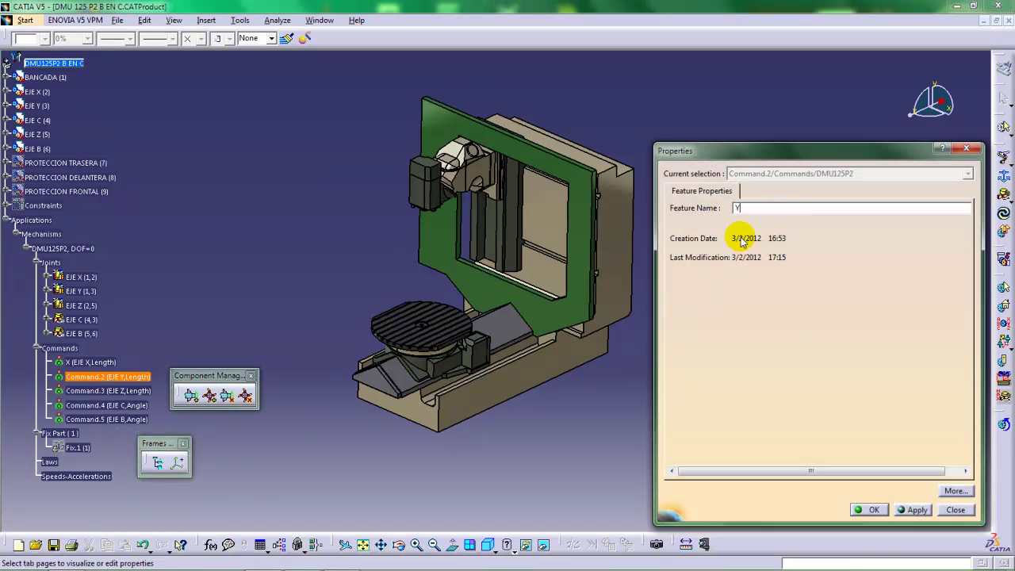
{"action": "left_click", "coordinate": [875, 510]}
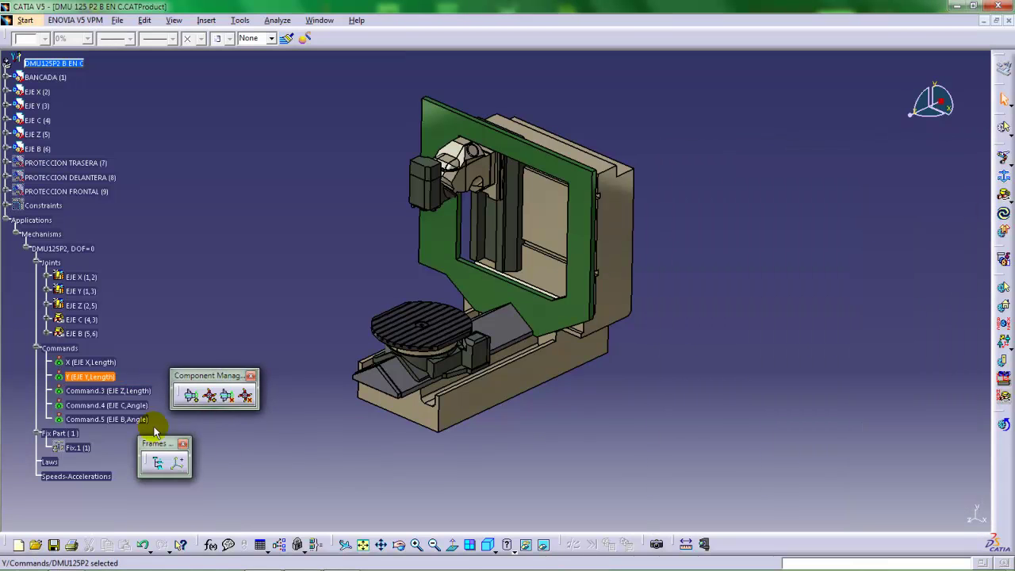
Rename Command.3, which drives the EJE Z joint, as Z.
{"action": "right_click", "coordinate": [94, 392]}
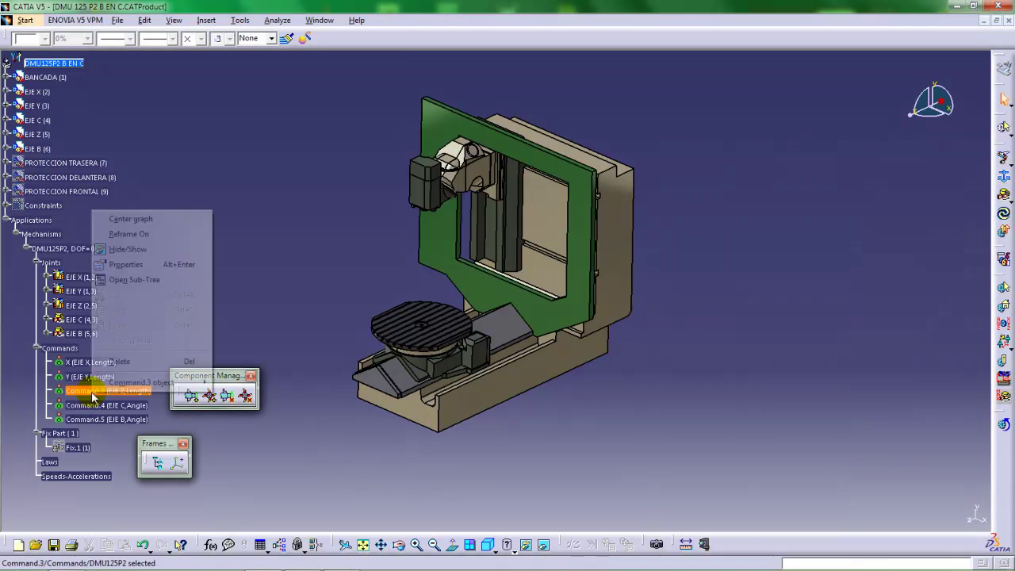
{"action": "left_click", "coordinate": [127, 264]}
{"action": "type", "text": "Z"}
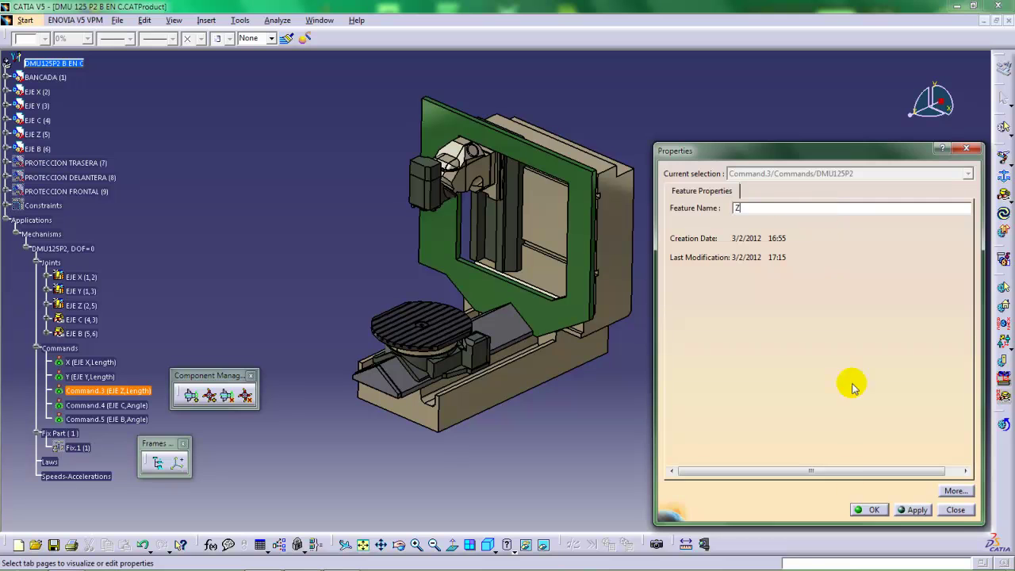
{"action": "left_click", "coordinate": [867, 510]}
Rename Command.4, which drives the EJE C joint, as C.
{"action": "right_click", "coordinate": [91, 406]}
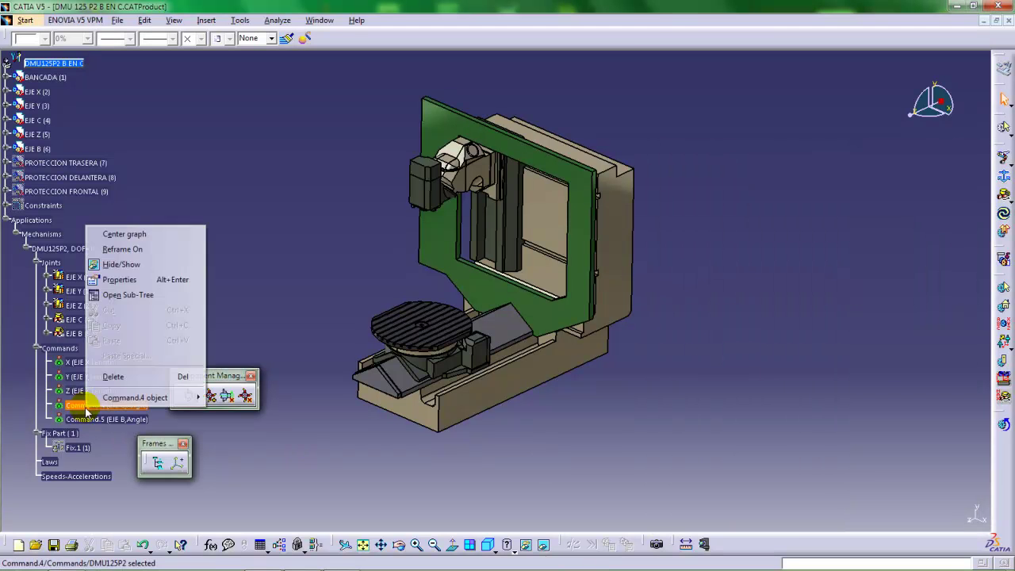
{"action": "left_click", "coordinate": [151, 277]}
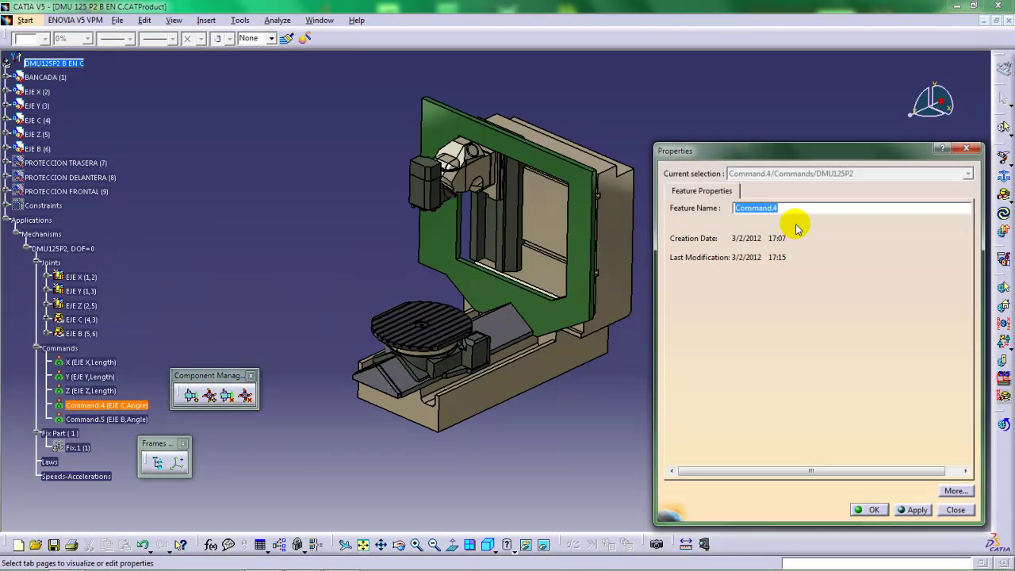
{"action": "type", "text": "C"}
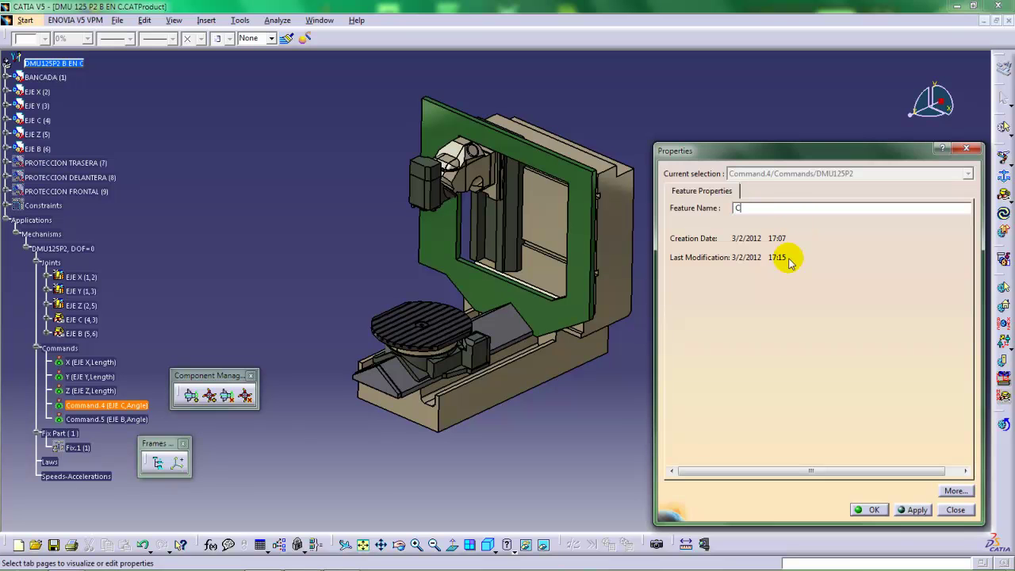
{"action": "left_click", "coordinate": [872, 510]}
Rename Command.5, which drives the EJE B joint, as B.
{"action": "right_click", "coordinate": [83, 419]}
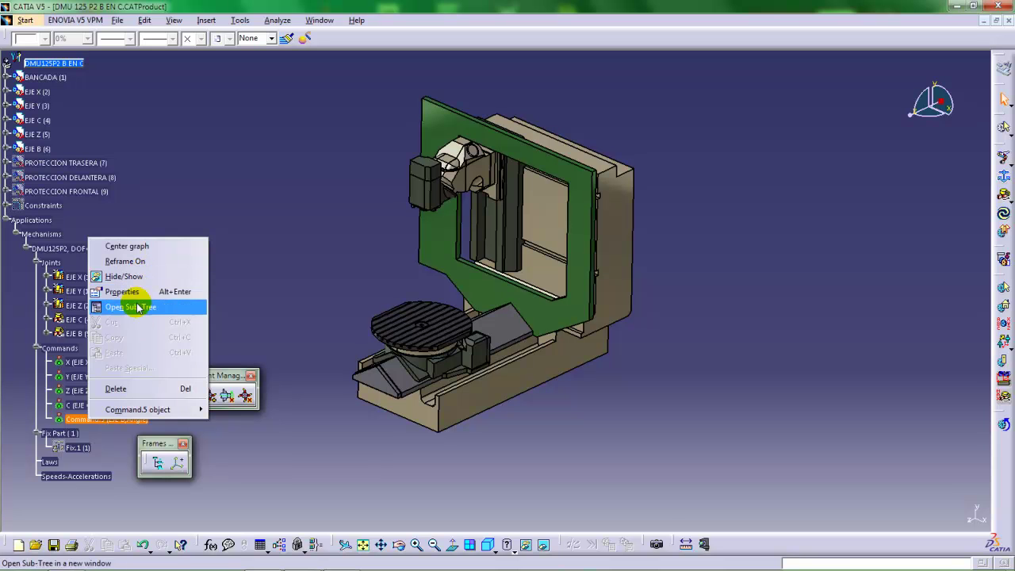
{"action": "left_click", "coordinate": [127, 292]}
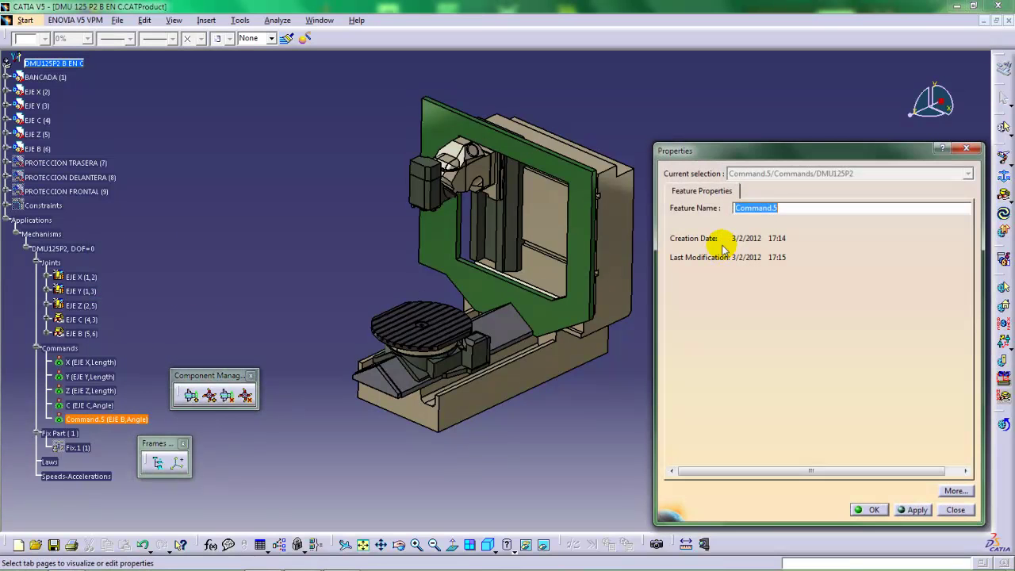
{"action": "type", "text": "B"}
{"action": "left_click", "coordinate": [868, 510]}
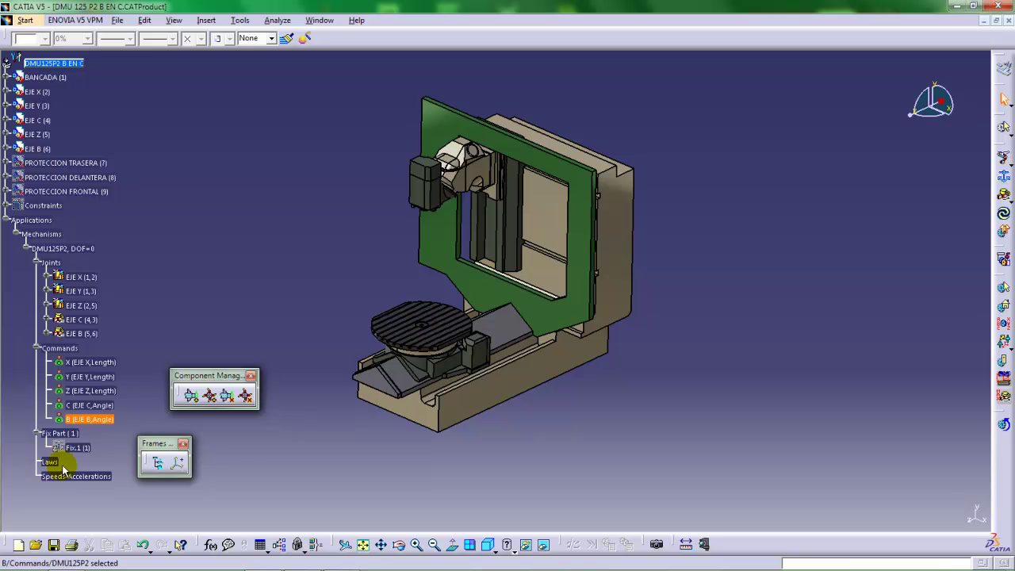
Review the mechanism properties of DMU125P2, checking its joints, commands and degrees of freedom, and close the analysis.
{"action": "middle_click_drag", "start_coordinate": [446, 372], "coordinate": [565, 339]}
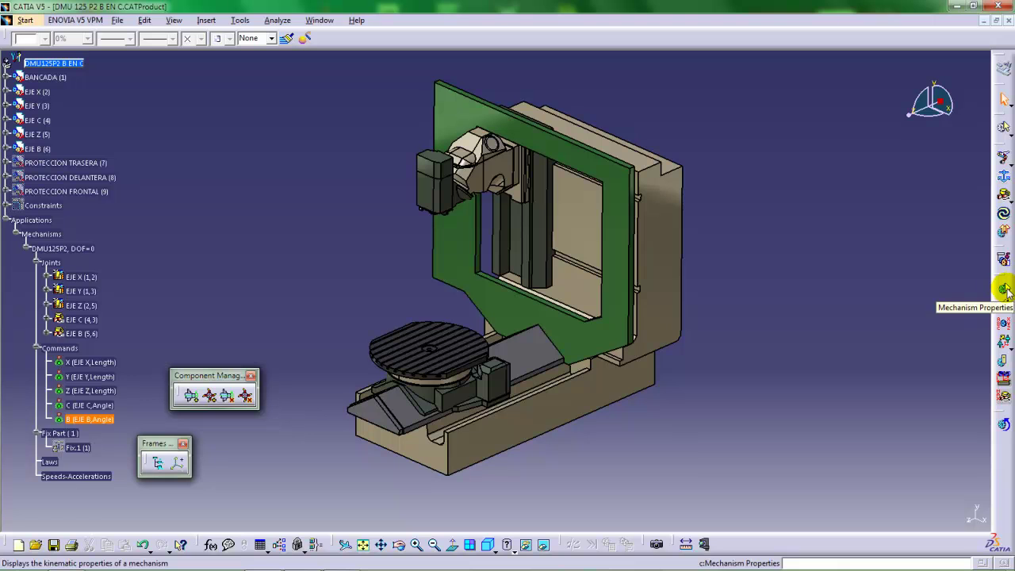
{"action": "left_click", "coordinate": [1004, 292]}
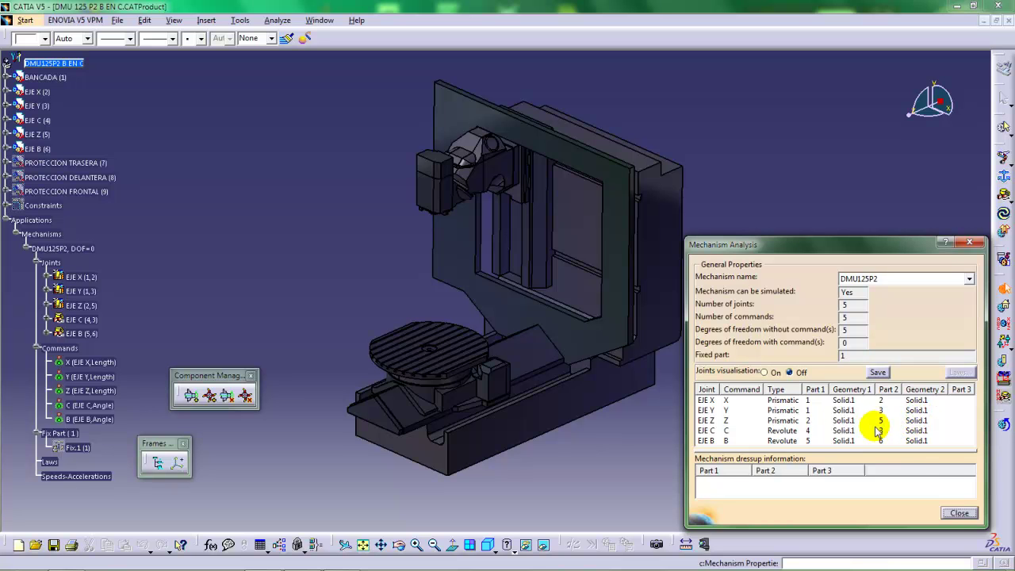
{"action": "left_click", "coordinate": [958, 512]}
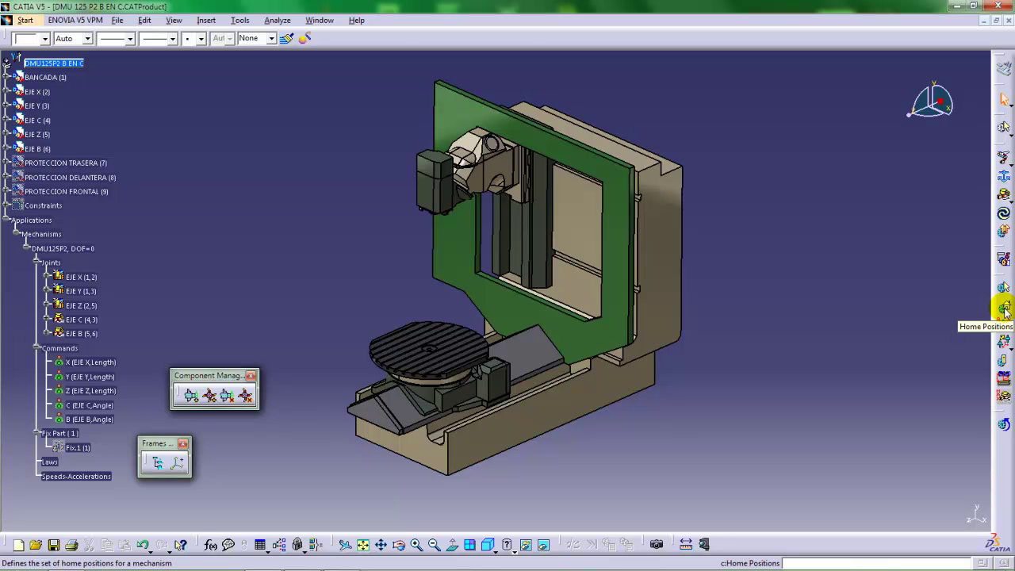
Create a new home position named HOME for the DMU125P2 mechanism.
{"action": "left_click", "coordinate": [1003, 309]}
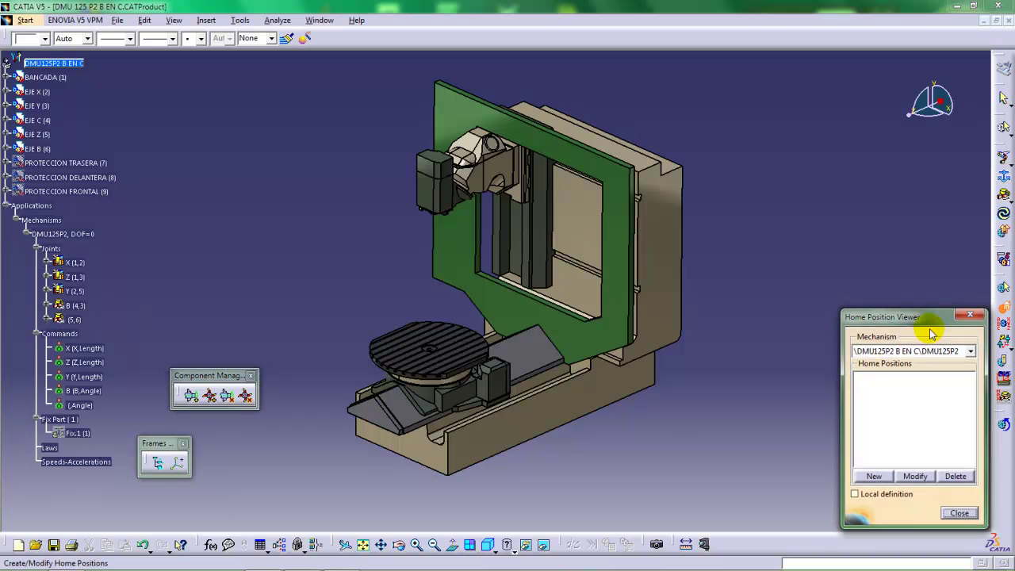
{"action": "left_click", "coordinate": [872, 476]}
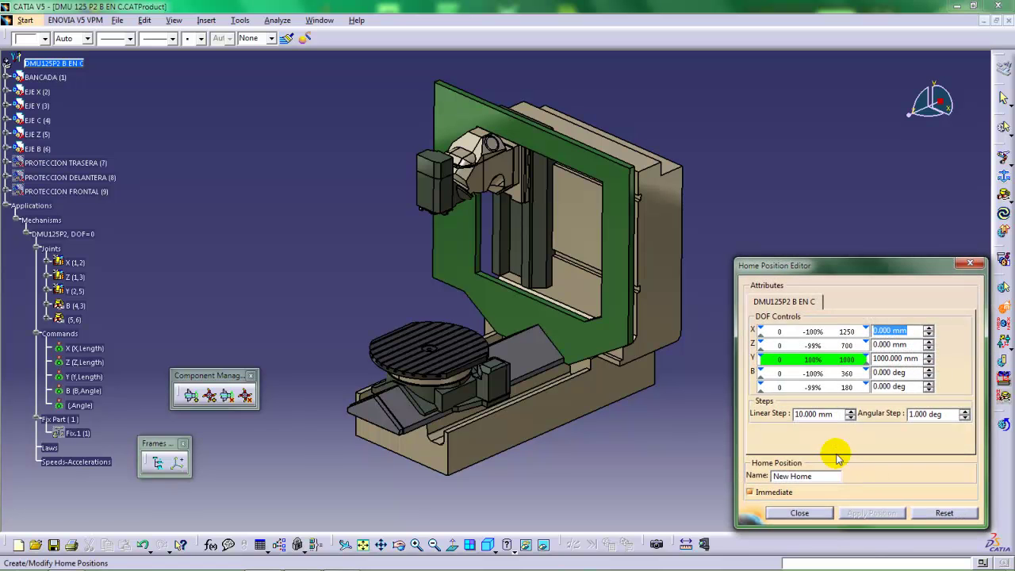
{"action": "left_click_drag", "start_coordinate": [822, 476], "coordinate": [767, 475]}
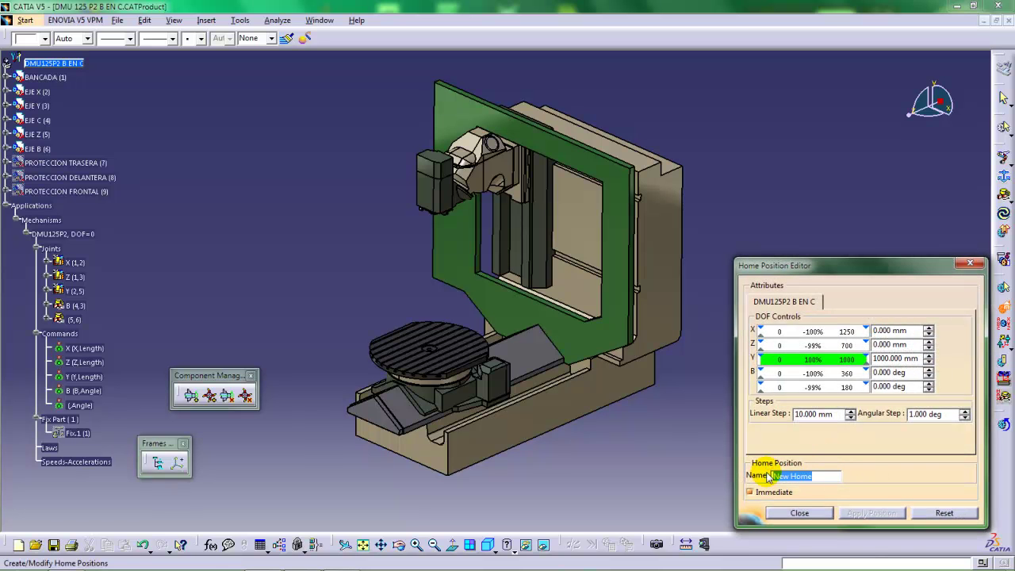
{"action": "type", "text": "HOME"}
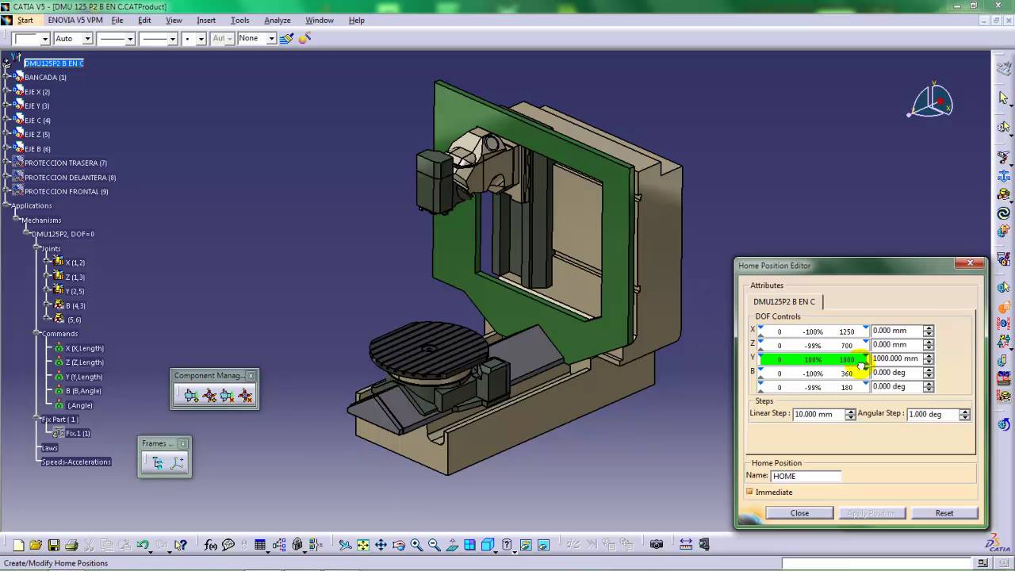
Try the home position with the Y axis at 800 mm and the unnamed rotary axis at 180 deg.
{"action": "left_click_drag", "start_coordinate": [861, 364], "coordinate": [847, 369]}
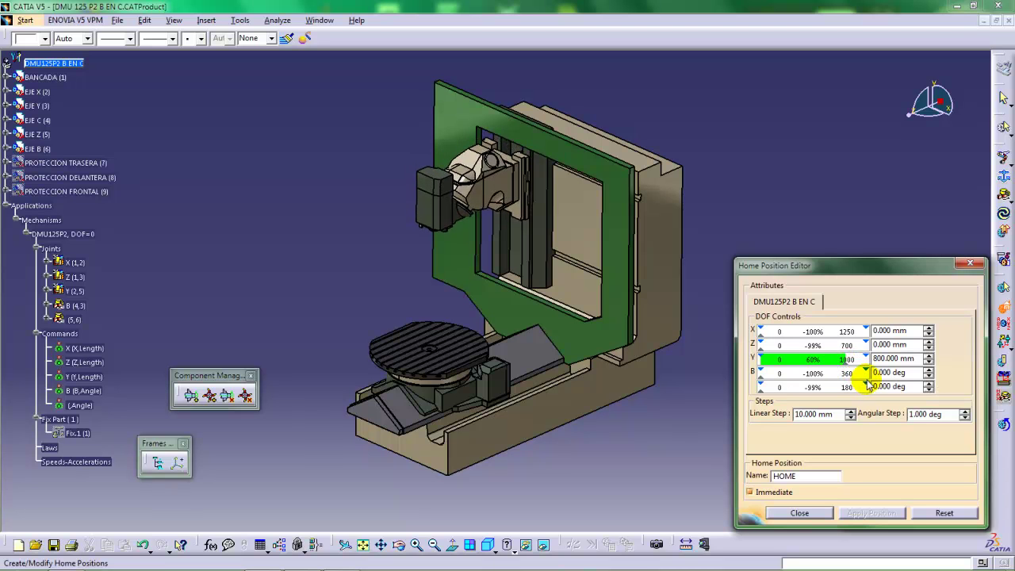
{"action": "left_click", "coordinate": [869, 387]}
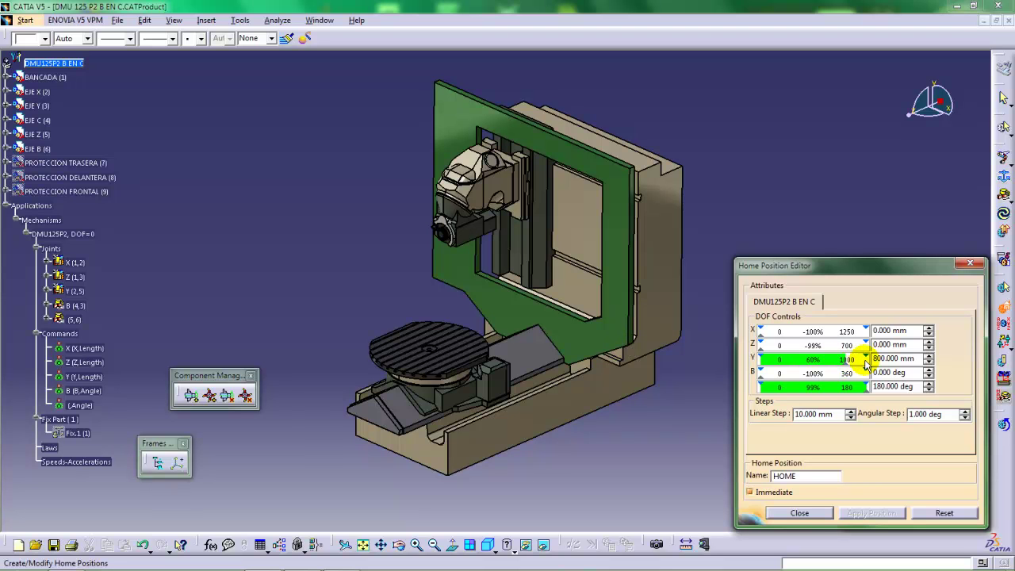
Set the Y axis to 1000 mm and the unnamed rotary axis to 0 deg, and finish the HOME position definition.
{"action": "left_click_drag", "start_coordinate": [918, 360], "coordinate": [864, 359]}
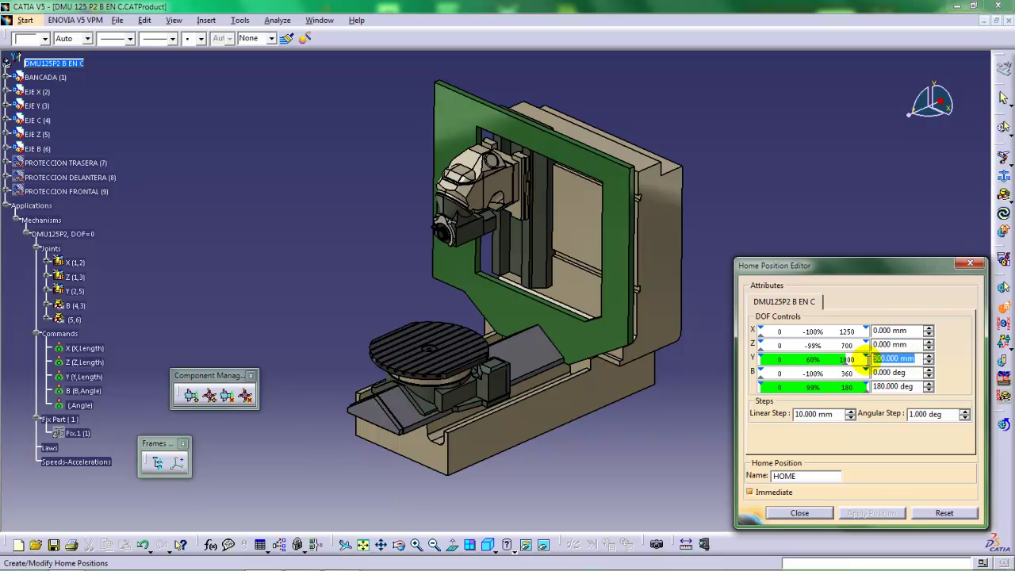
{"action": "type", "text": "1000"}
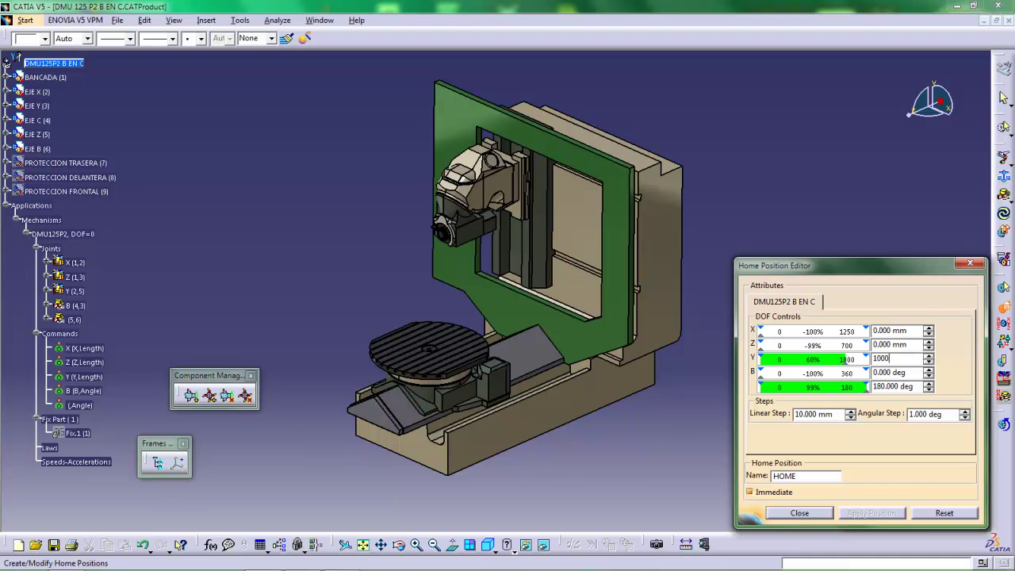
{"action": "key", "text": "Return"}
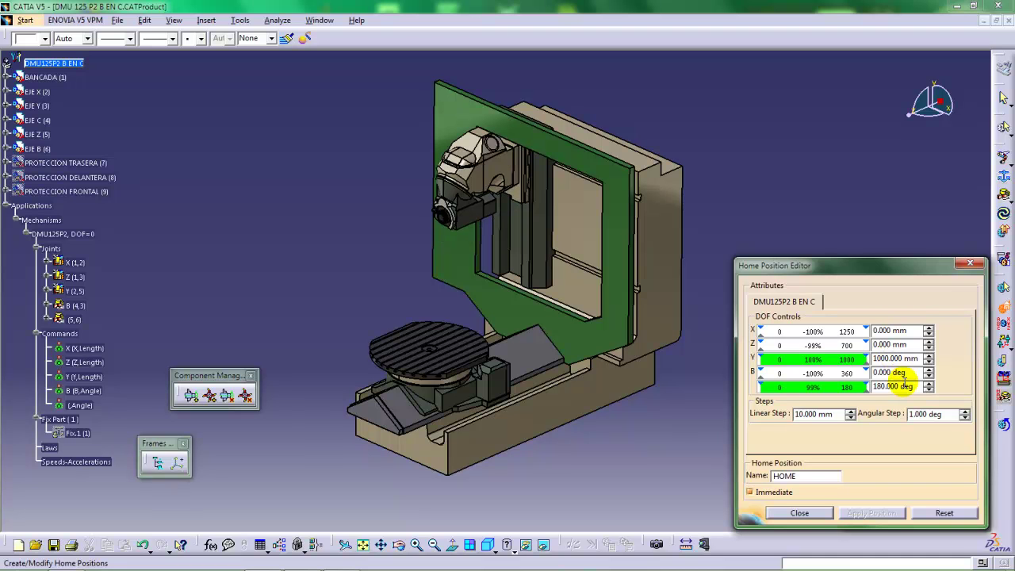
{"action": "left_click_drag", "start_coordinate": [915, 386], "coordinate": [866, 391]}
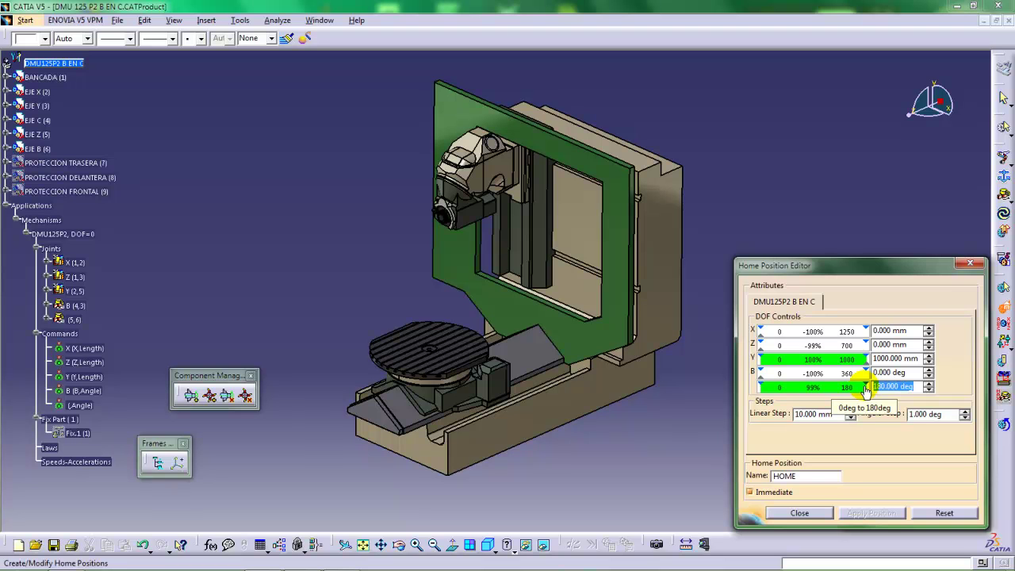
{"action": "type", "text": "0"}
{"action": "key", "text": "Tab"}
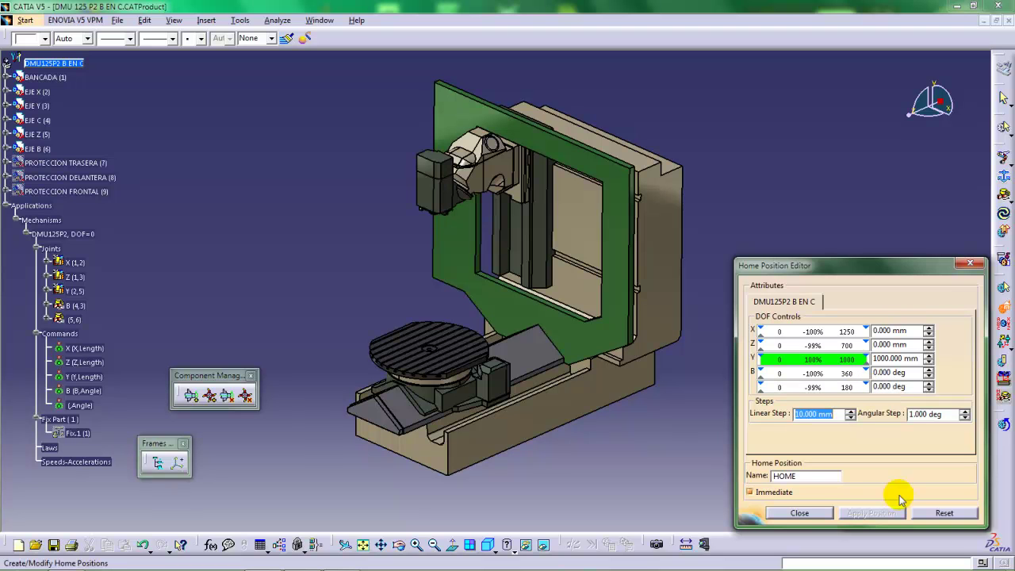
{"action": "left_click", "coordinate": [799, 513]}
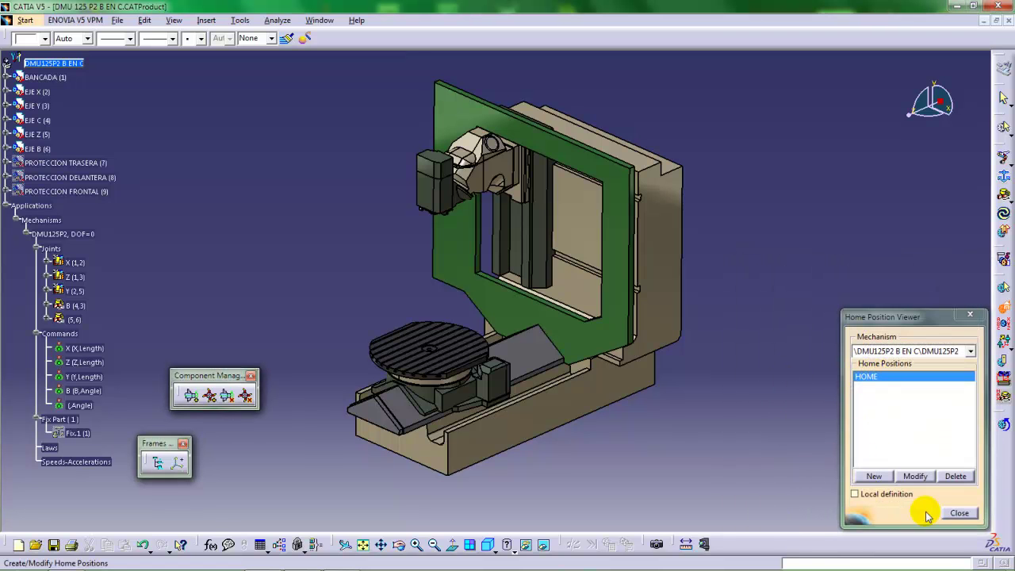
{"action": "left_click", "coordinate": [959, 514]}
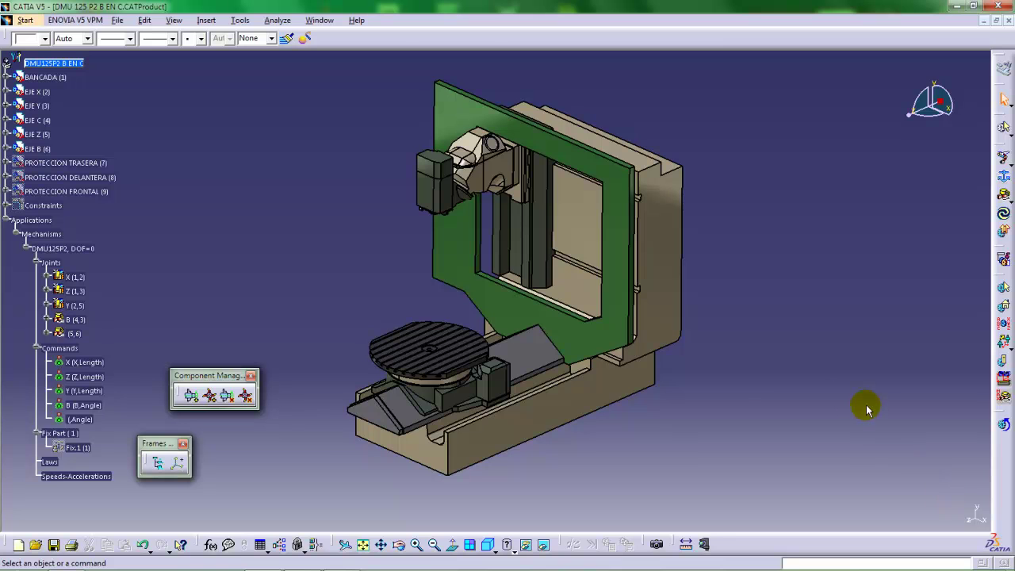
Check the axis names assigned to the DMU125P2 mechanism, and close them without changes.
{"action": "left_click", "coordinate": [1004, 326]}
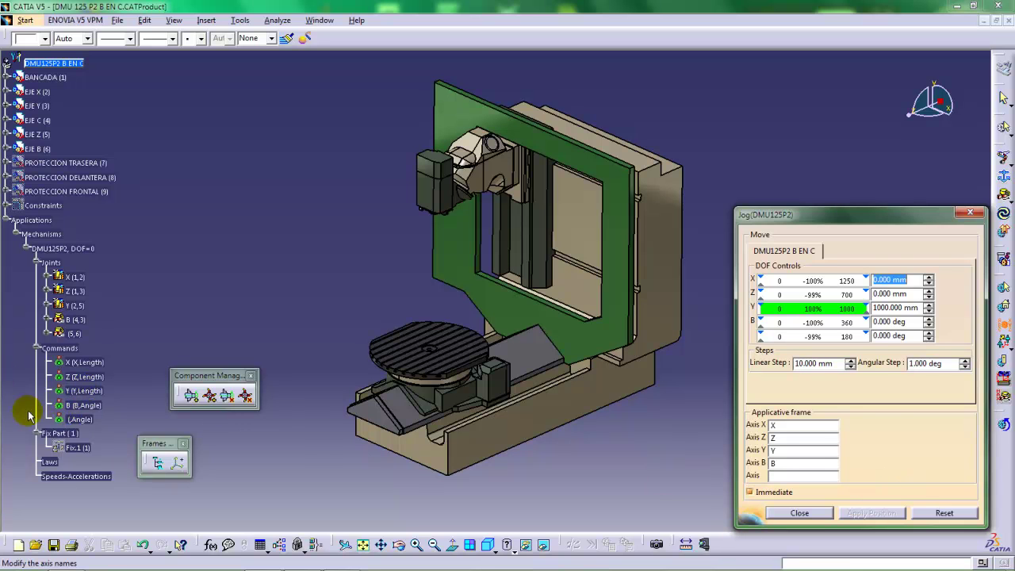
{"action": "left_click", "coordinate": [968, 213]}
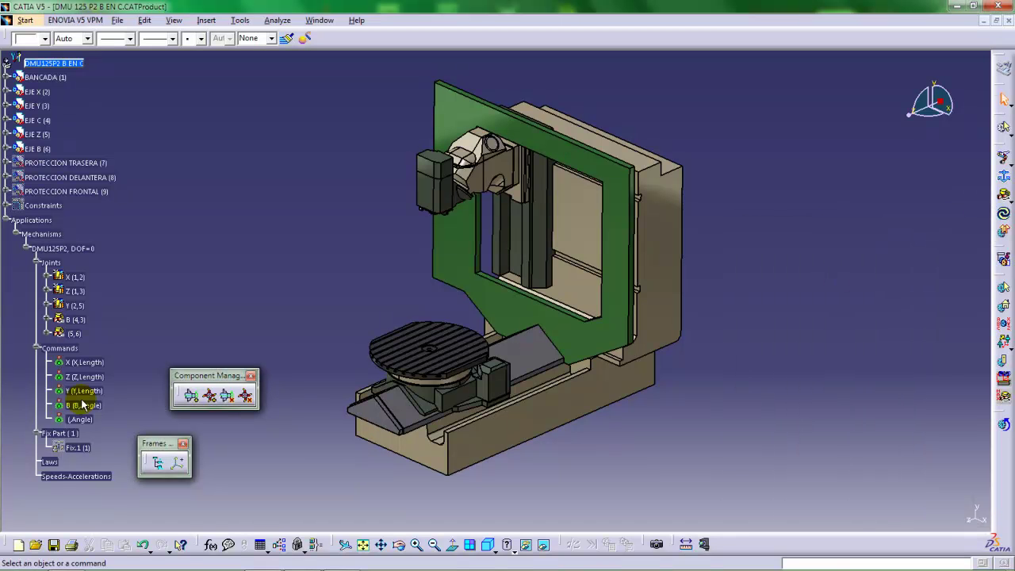
Rename the unnamed angle command at the end of the mechanism's commands as C.
{"action": "right_click", "coordinate": [79, 419]}
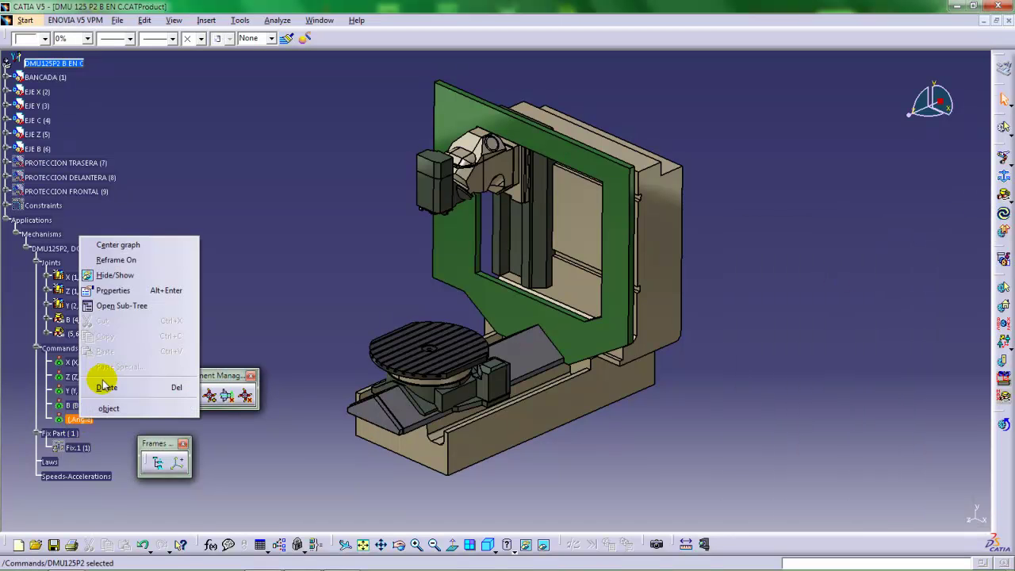
{"action": "left_click", "coordinate": [106, 291]}
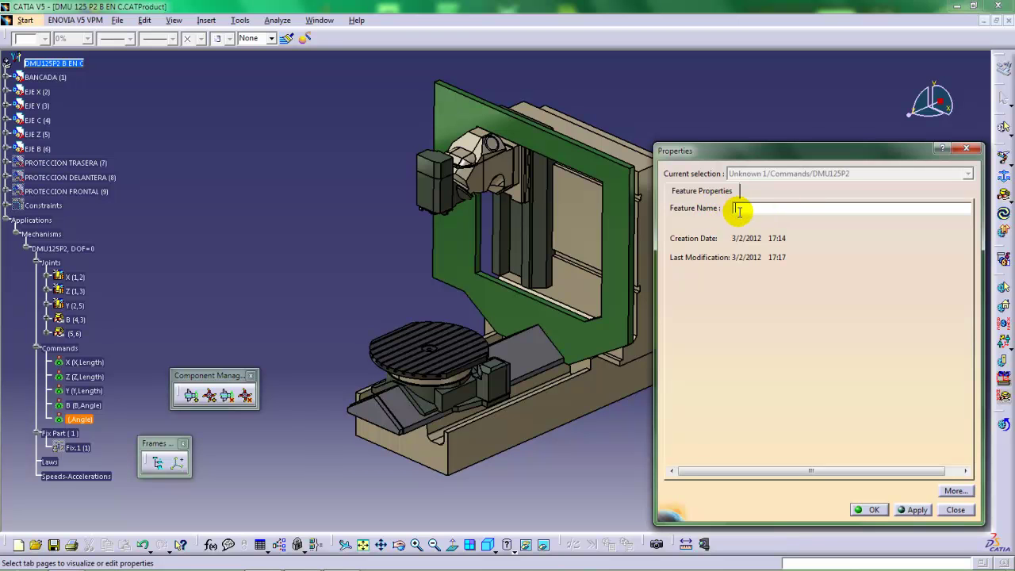
{"action": "type", "text": "C"}
{"action": "left_click", "coordinate": [871, 509]}
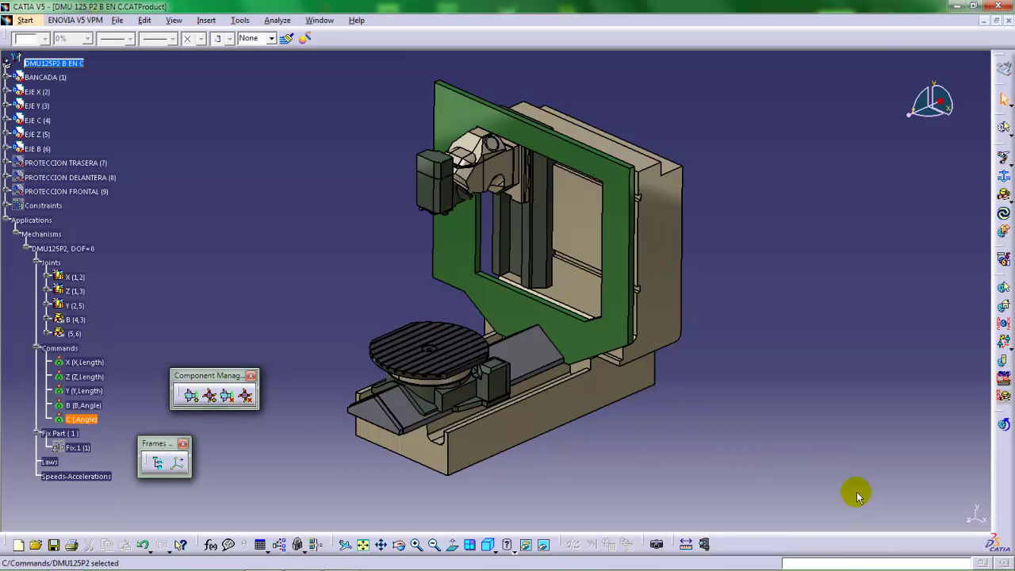
Assign the name C to the unnamed fifth axis in the DMU125P2 axis names, and close the definition.
{"action": "left_click", "coordinate": [729, 428]}
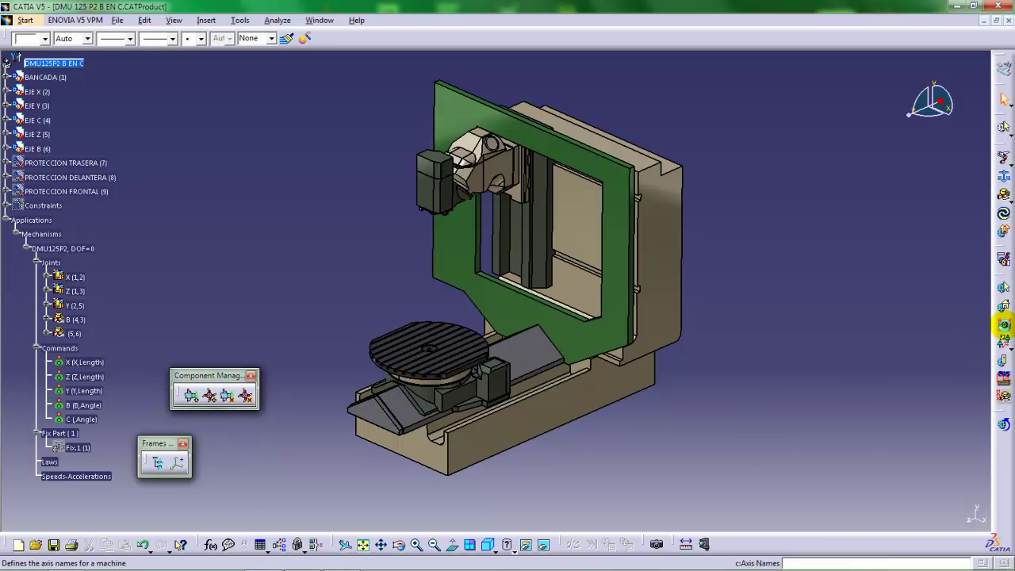
{"action": "left_click", "coordinate": [1005, 325]}
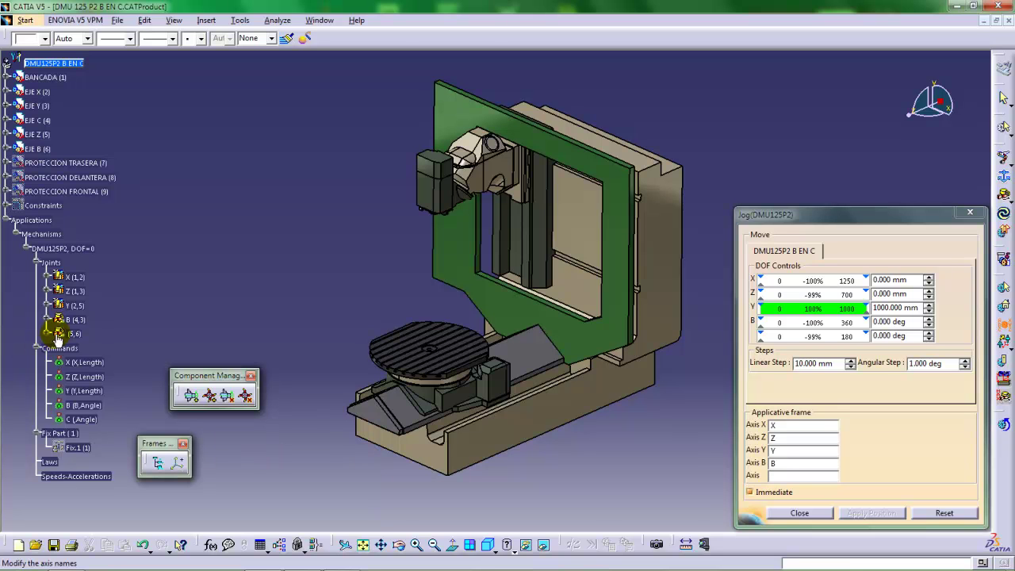
{"action": "left_click", "coordinate": [799, 513]}
{"action": "left_click", "coordinate": [935, 402]}
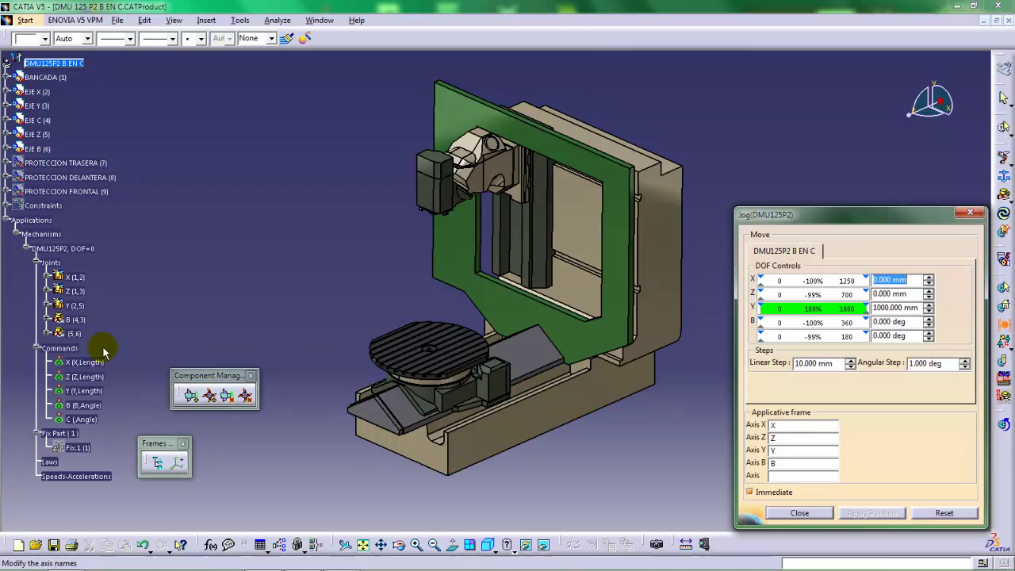
{"action": "left_click", "coordinate": [965, 214]}
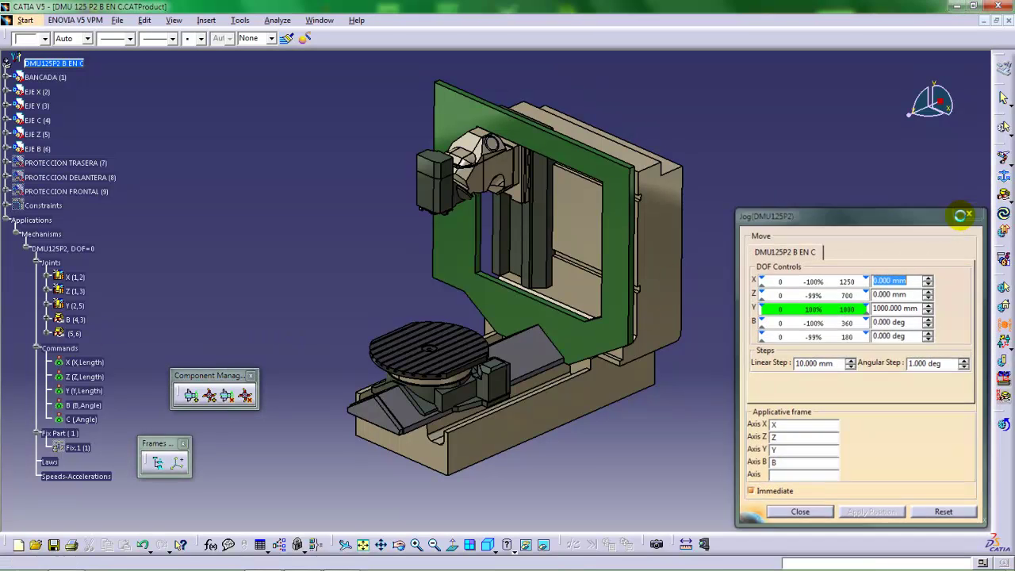
{"action": "left_click", "coordinate": [792, 511]}
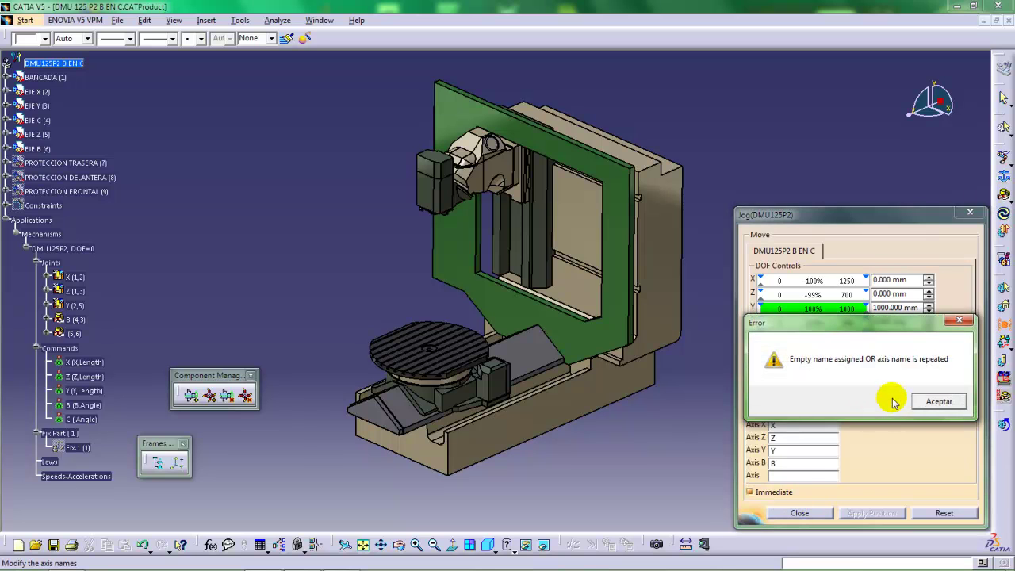
{"action": "left_click", "coordinate": [937, 402]}
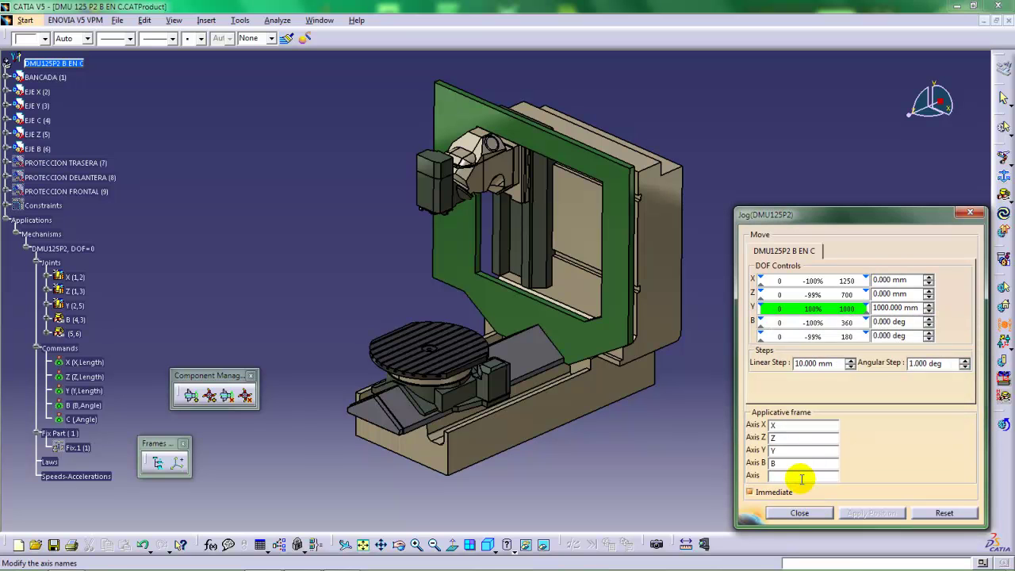
{"action": "type", "text": "C"}
{"action": "left_click", "coordinate": [797, 511]}
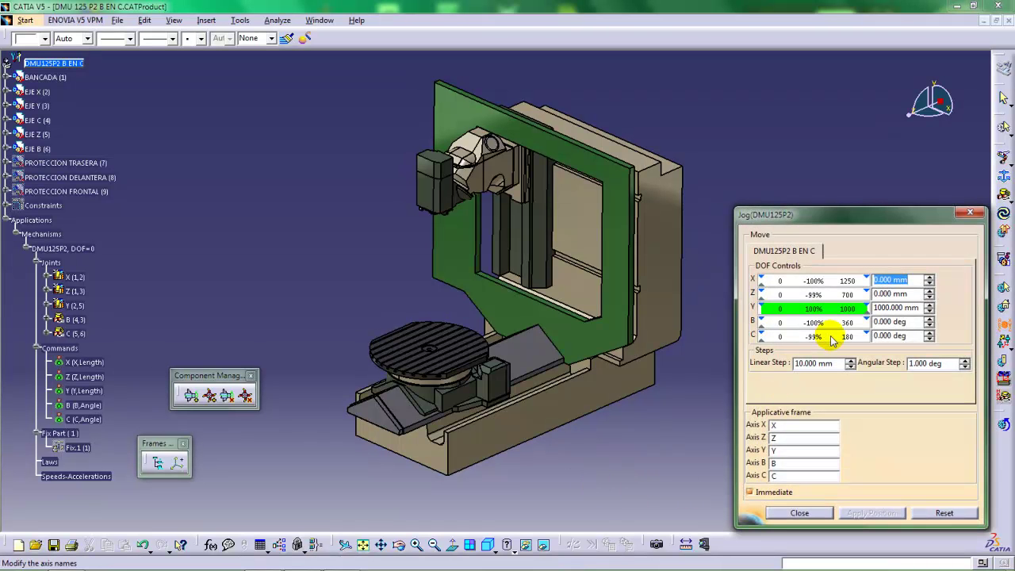
{"action": "left_click", "coordinate": [814, 514]}
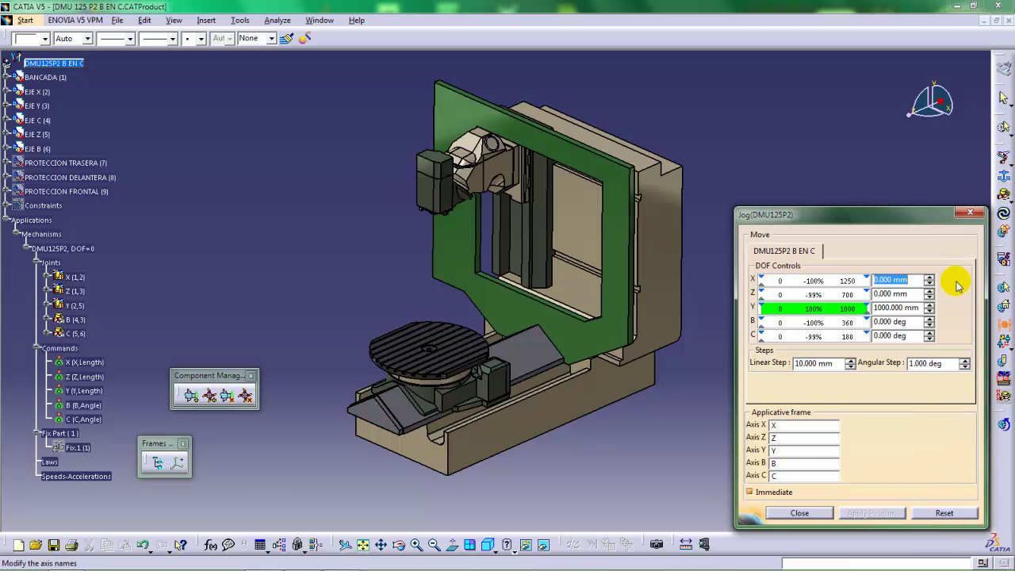
{"action": "left_click", "coordinate": [969, 213]}
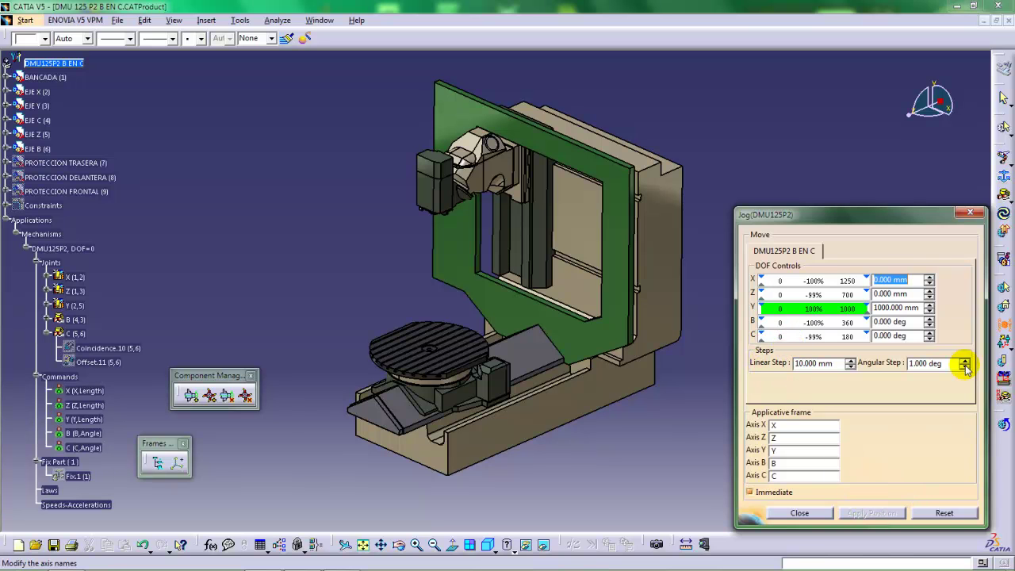
{"action": "left_click", "coordinate": [1003, 325]}
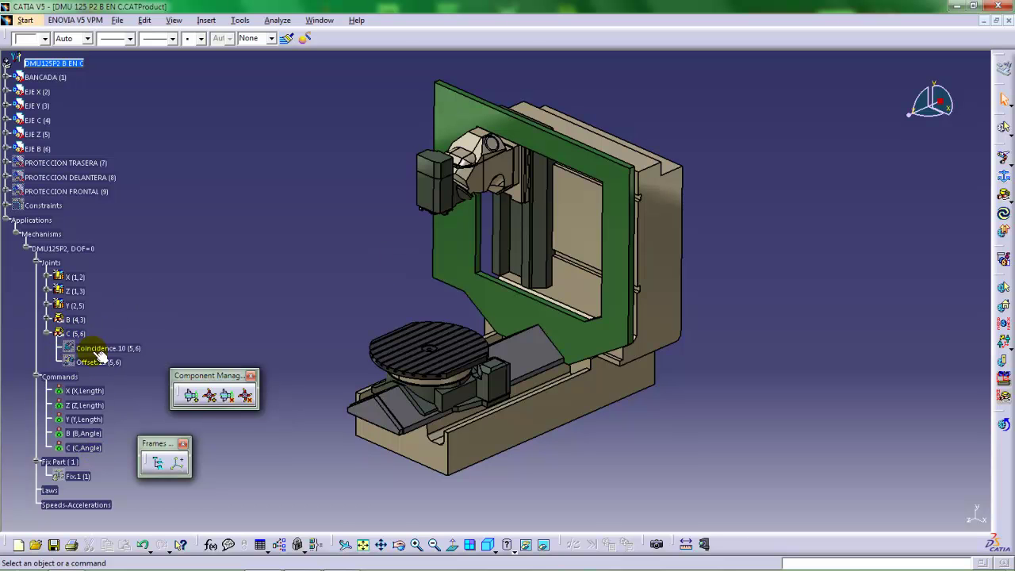
Check which machine parts revolute joints B (4,3) and C (5,6) connect, closing both without changes.
{"action": "double_click", "coordinate": [77, 320]}
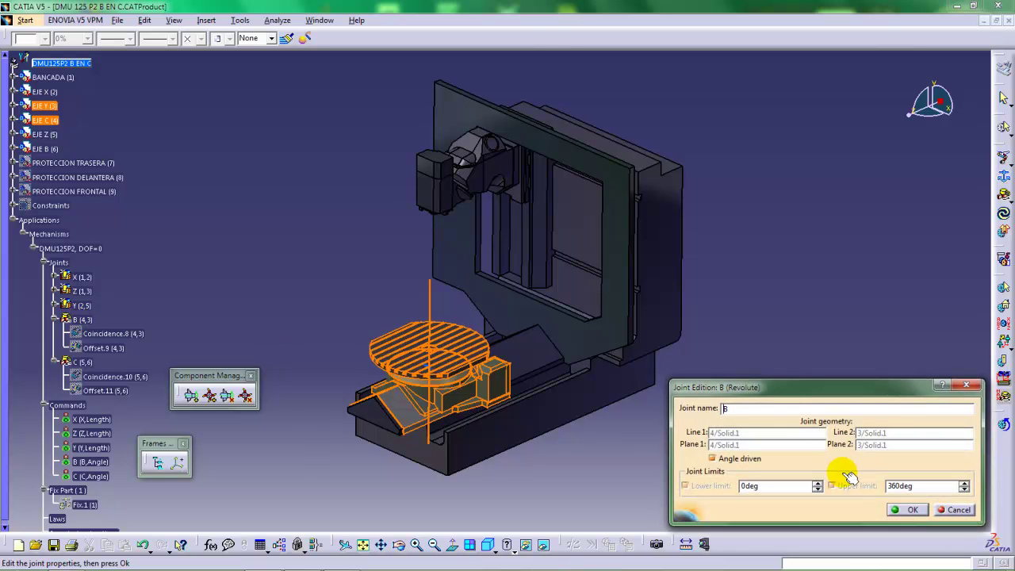
{"action": "left_click", "coordinate": [907, 509]}
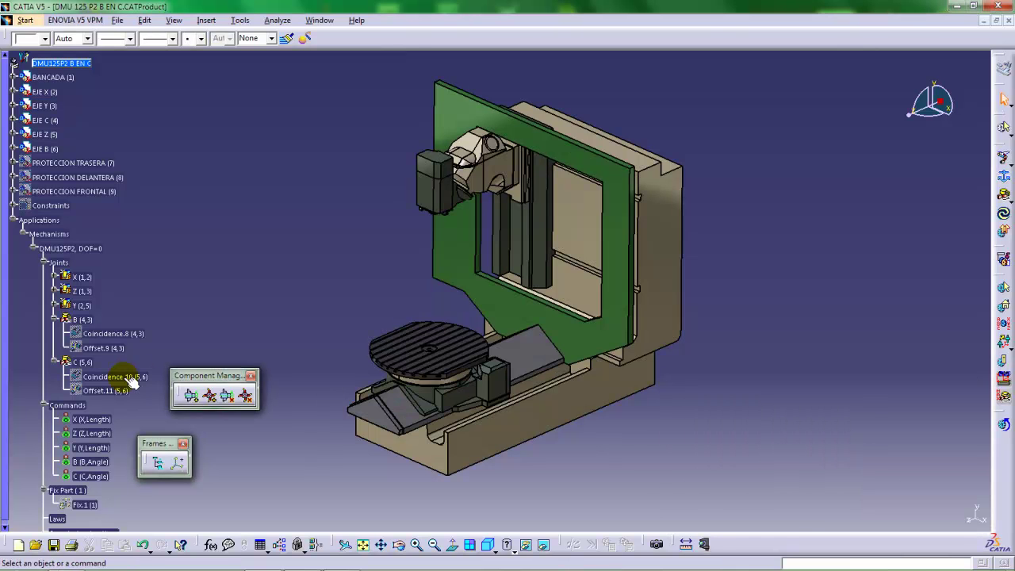
{"action": "double_click", "coordinate": [81, 362]}
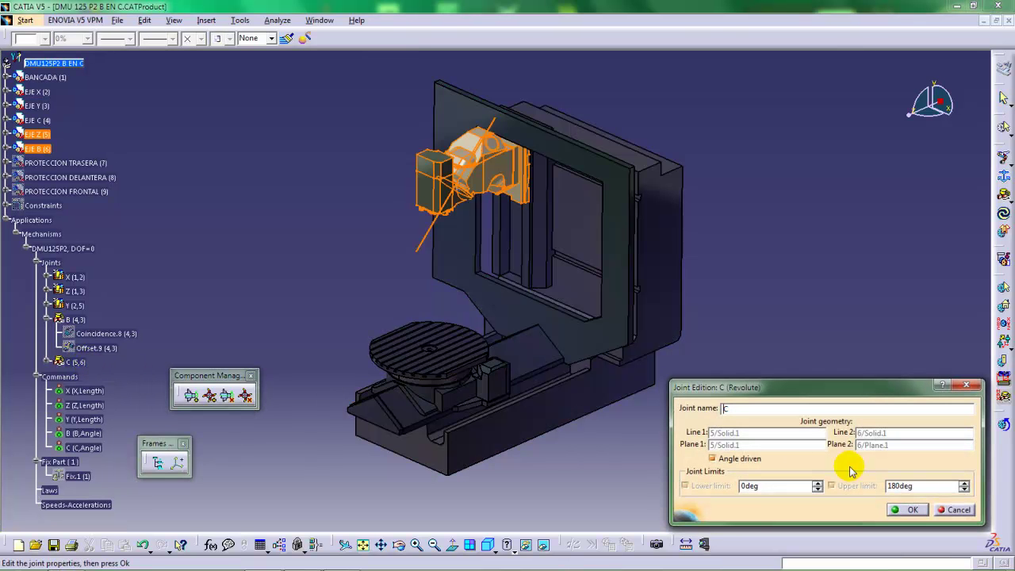
{"action": "left_click", "coordinate": [908, 509]}
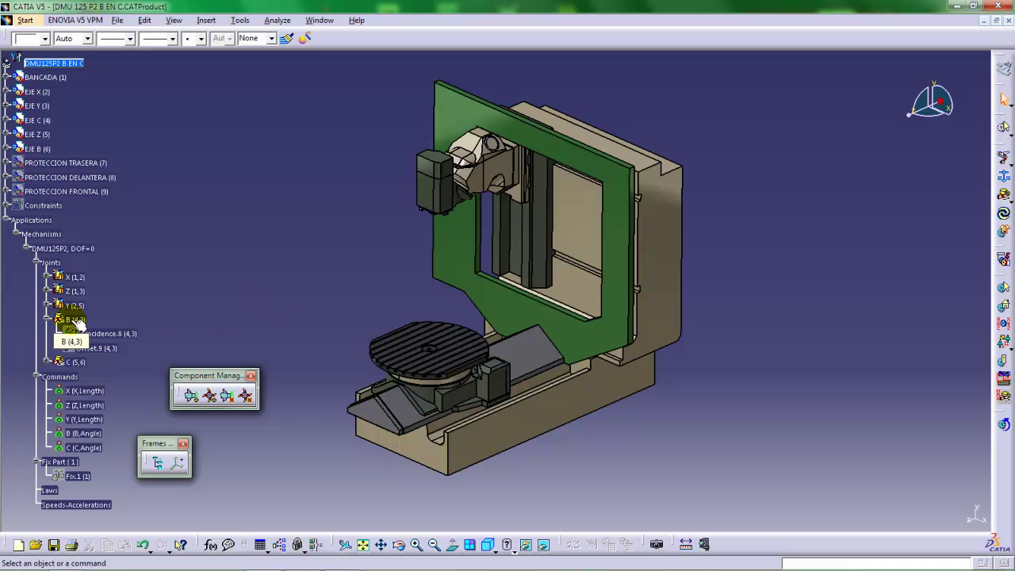
Rename the tilting head's revolute joint (5,6) as C1.
{"action": "left_click", "coordinate": [74, 362]}
{"action": "double_click", "coordinate": [79, 364]}
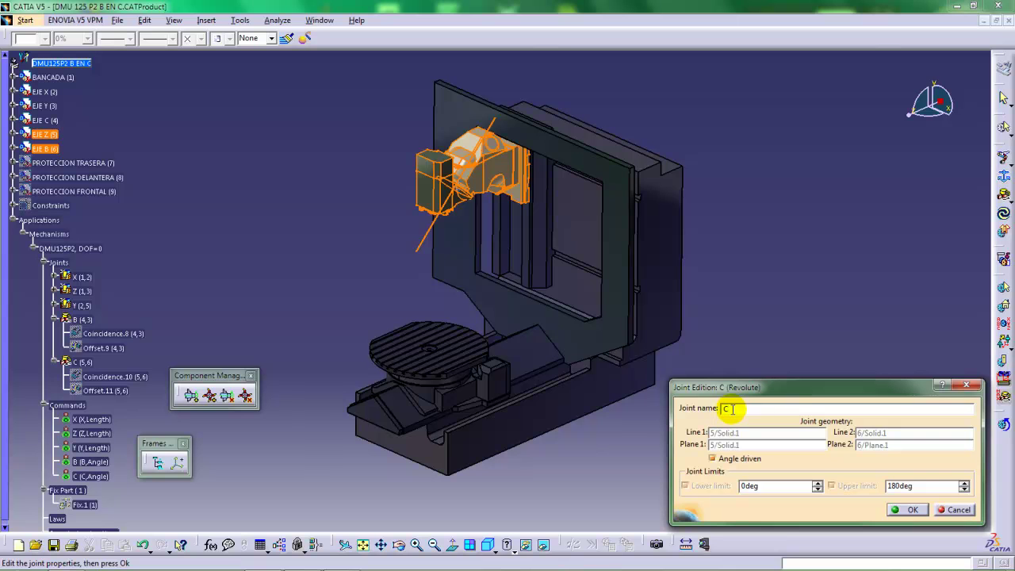
{"action": "type", "text": "1"}
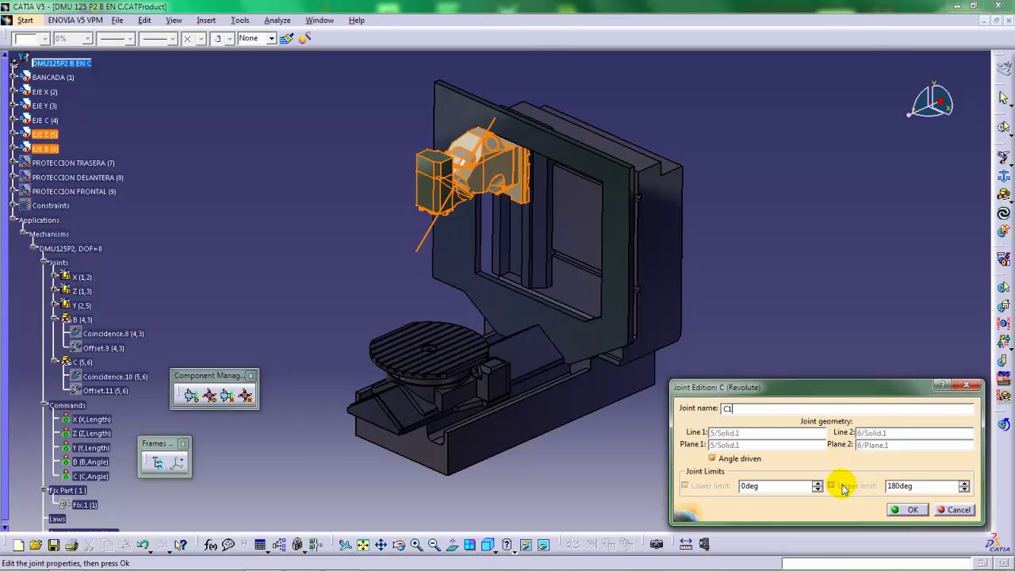
{"action": "left_click", "coordinate": [904, 508]}
{"action": "left_click", "coordinate": [563, 319]}
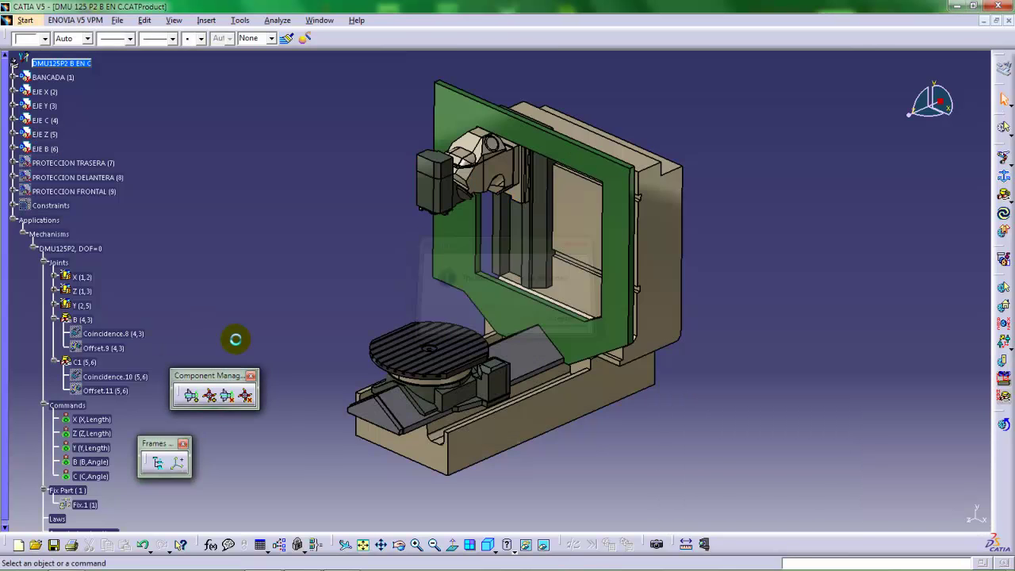
Rename the rotary table's revolute joint (4,3) as C.
{"action": "double_click", "coordinate": [83, 320]}
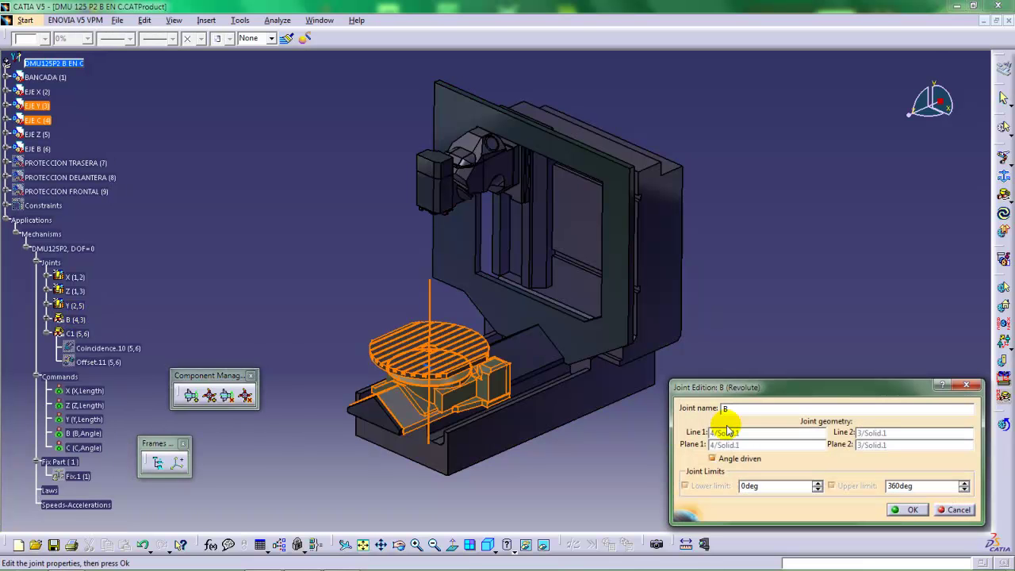
{"action": "type", "text": "C"}
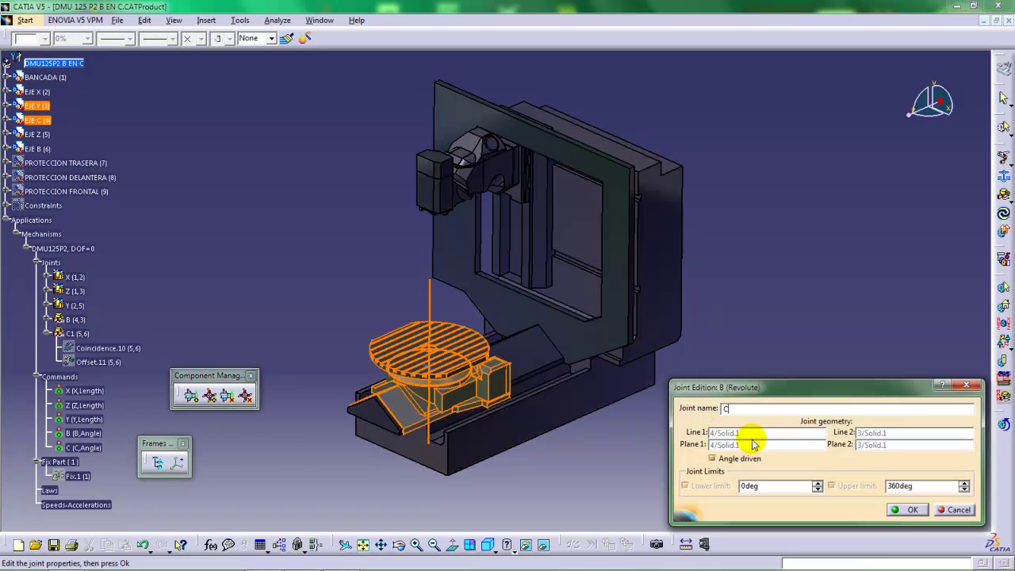
{"action": "left_click", "coordinate": [903, 509]}
{"action": "left_click", "coordinate": [564, 321]}
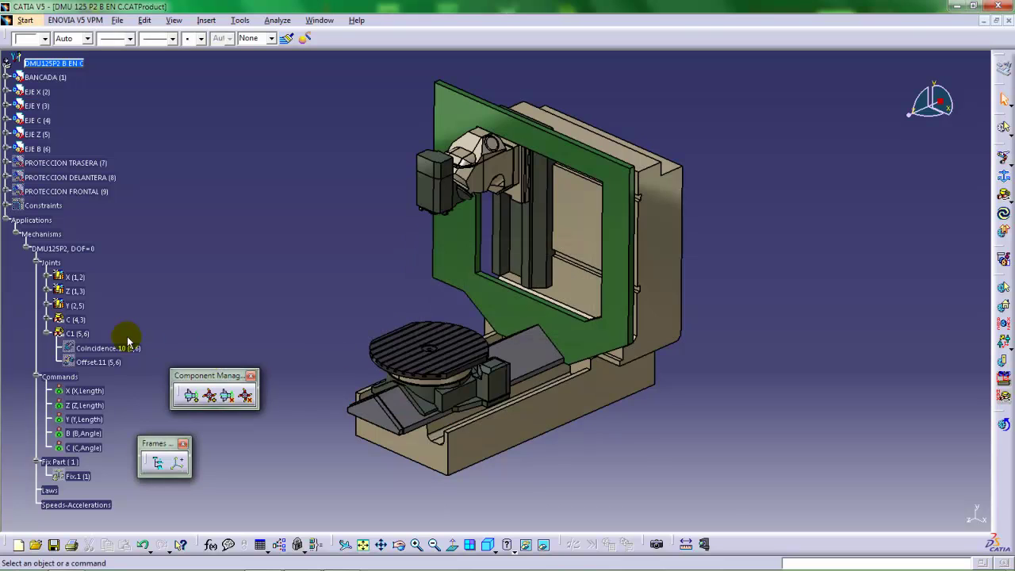
Rename the tilting head's revolute joint C1 (5,6) as B.
{"action": "double_click", "coordinate": [77, 333]}
{"action": "left_click_drag", "start_coordinate": [747, 408], "coordinate": [692, 410]}
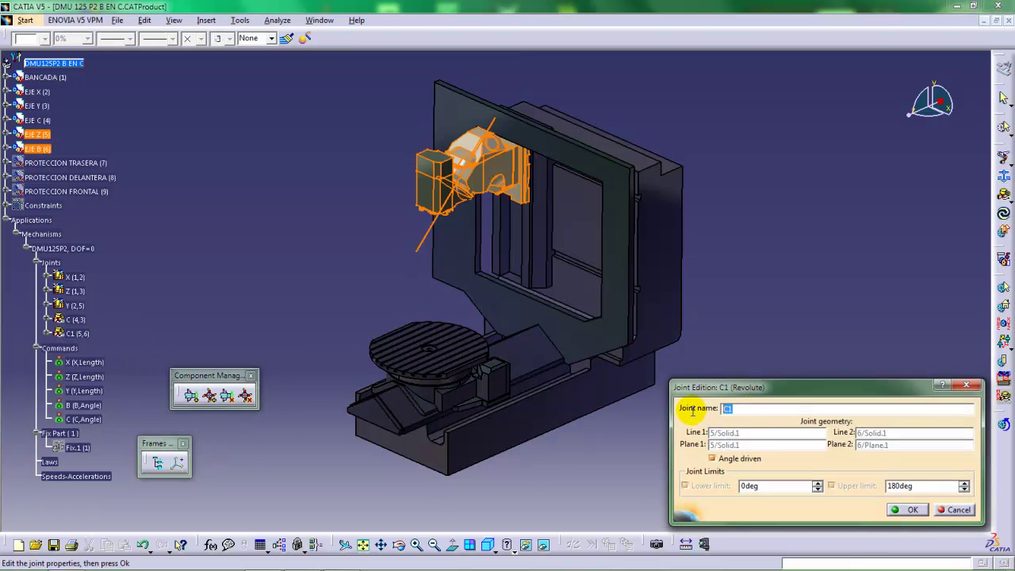
{"action": "type", "text": "B"}
{"action": "left_click", "coordinate": [906, 509]}
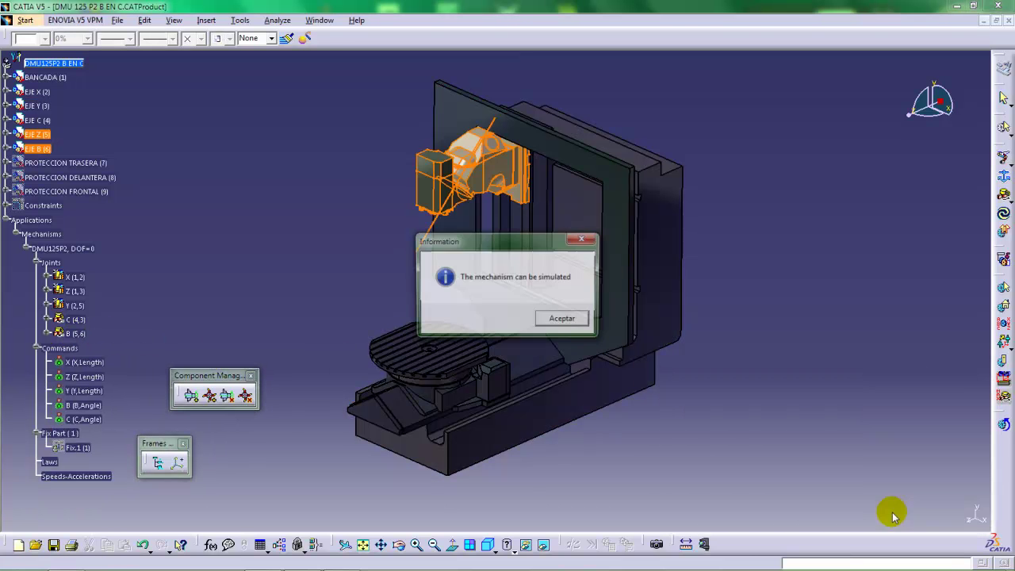
{"action": "left_click", "coordinate": [569, 319]}
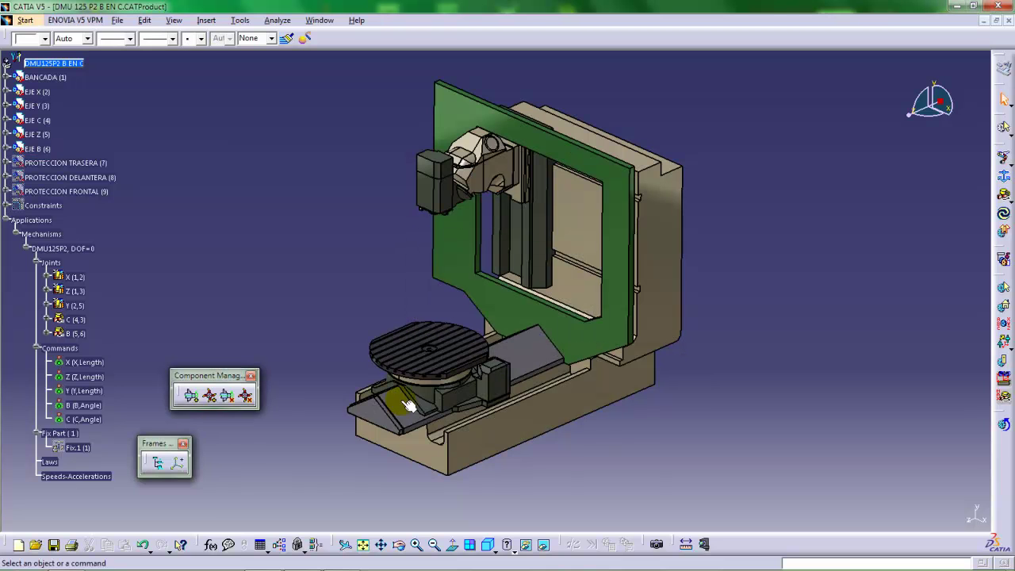
Rename the angle command that drives the rotary table as C.
{"action": "left_click", "coordinate": [83, 406]}
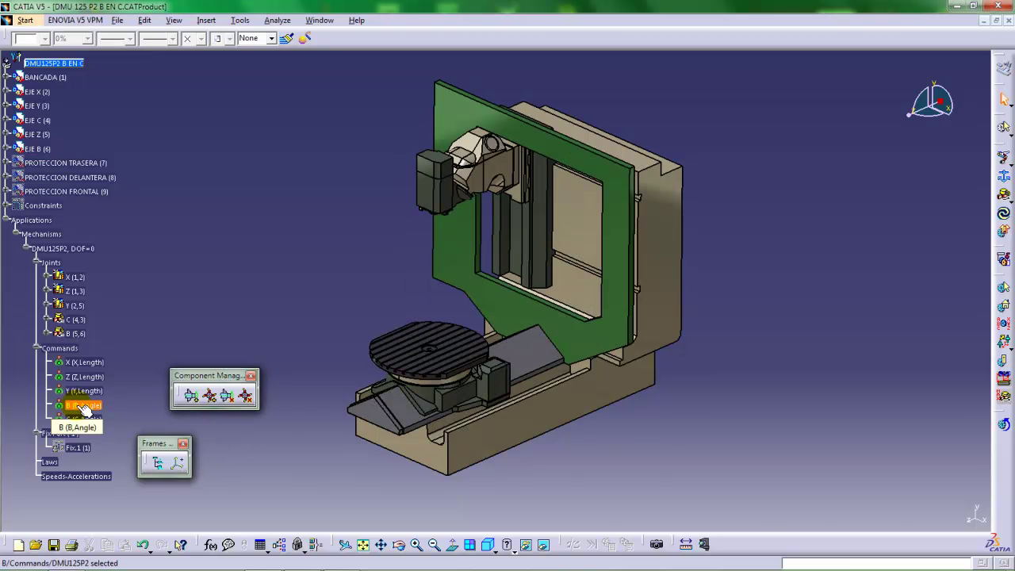
{"action": "double_click", "coordinate": [83, 405]}
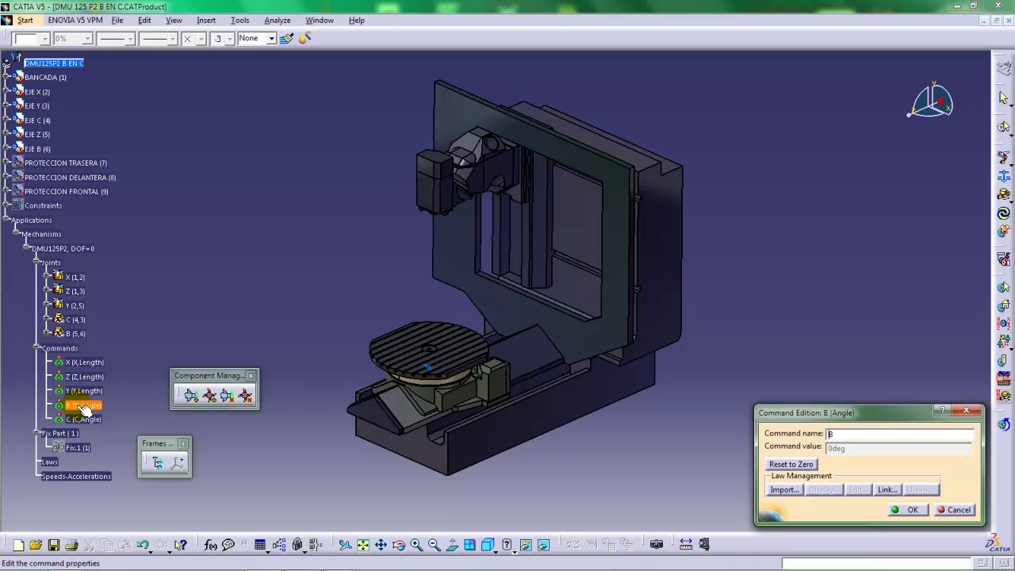
{"action": "double_click", "coordinate": [813, 436]}
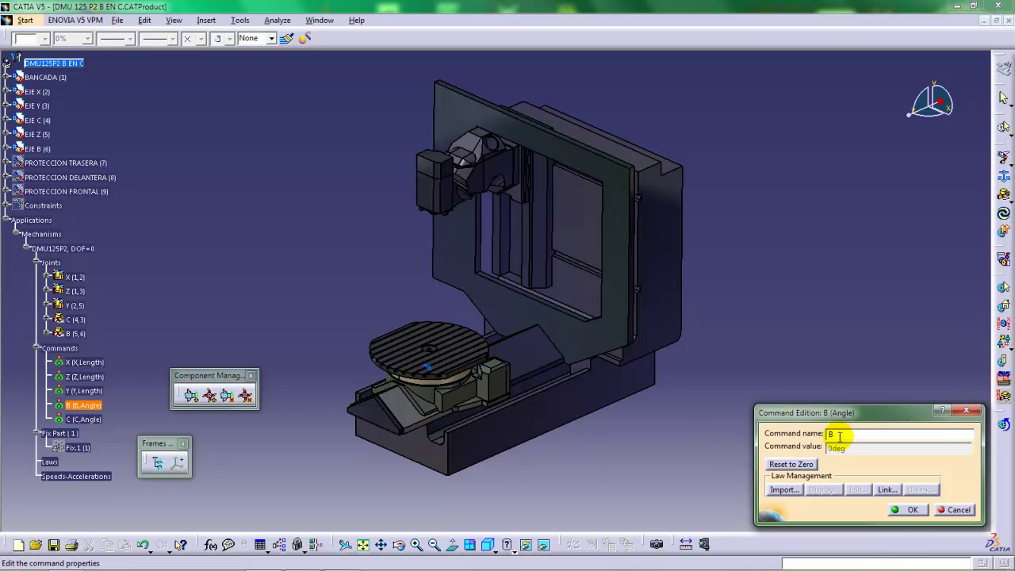
{"action": "type", "text": "C"}
{"action": "left_click", "coordinate": [908, 509]}
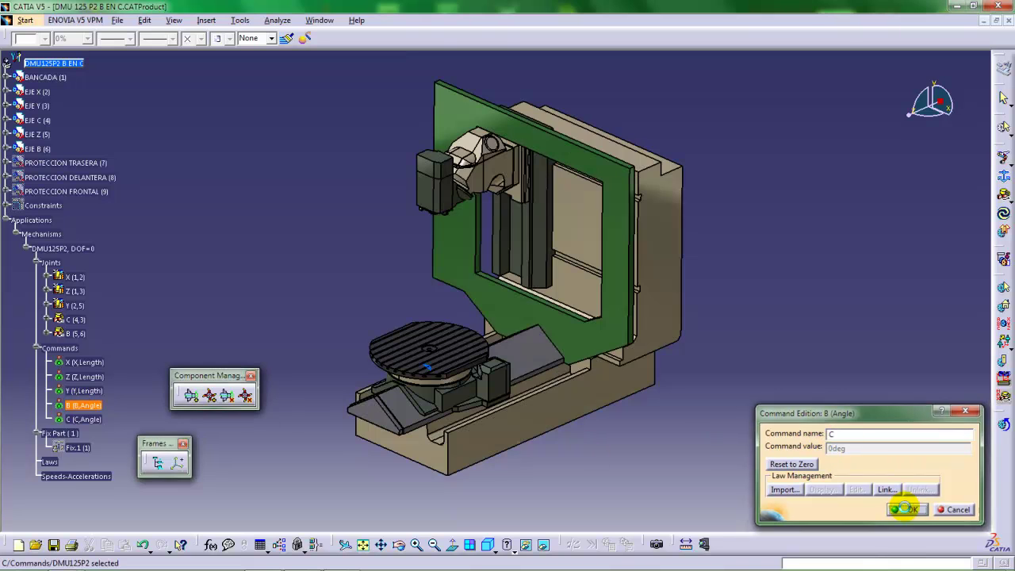
Rename the angle command that drives the tilting head as B.
{"action": "double_click", "coordinate": [84, 418]}
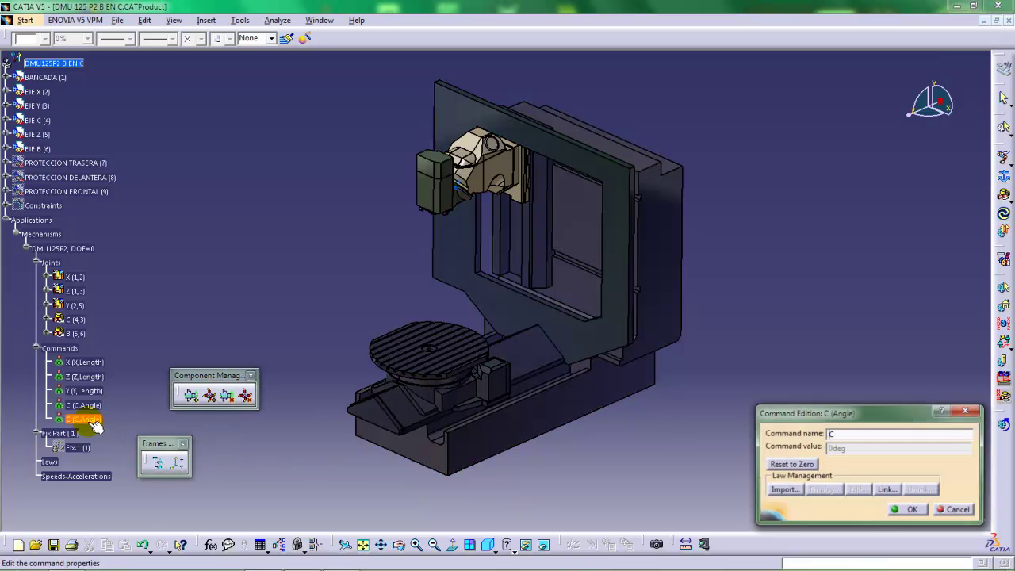
{"action": "double_click", "coordinate": [824, 433]}
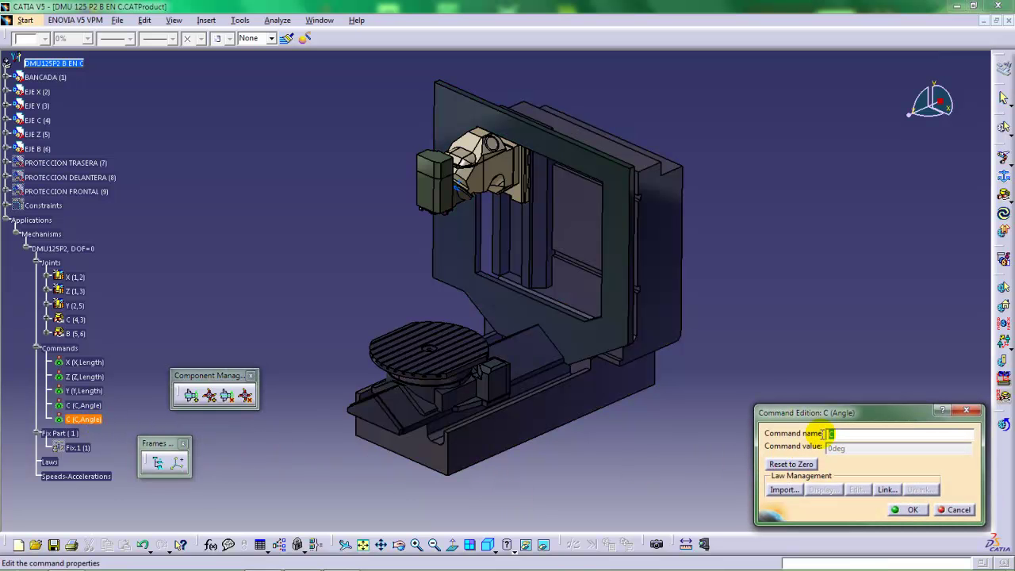
{"action": "type", "text": "B"}
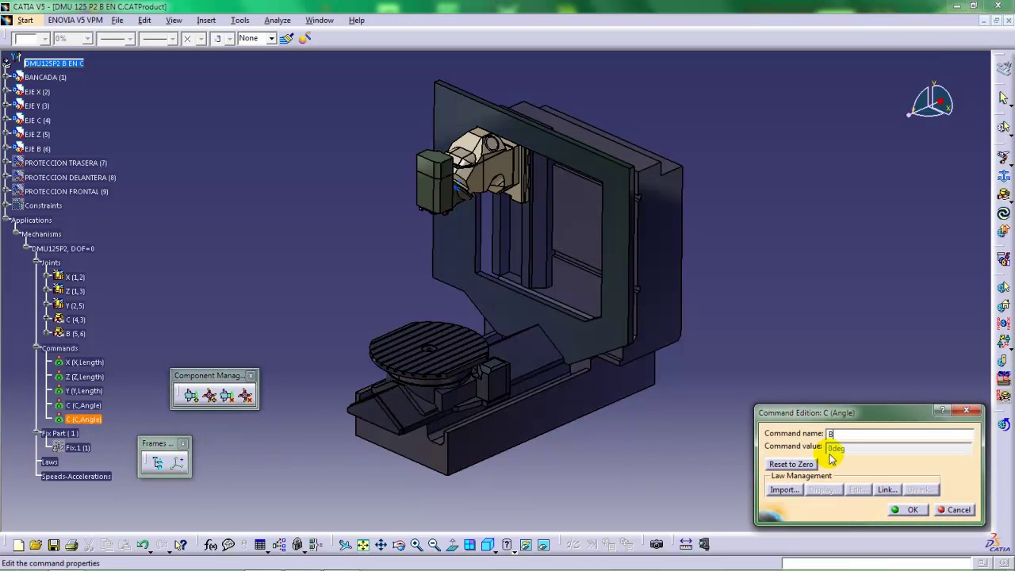
{"action": "left_click", "coordinate": [903, 510]}
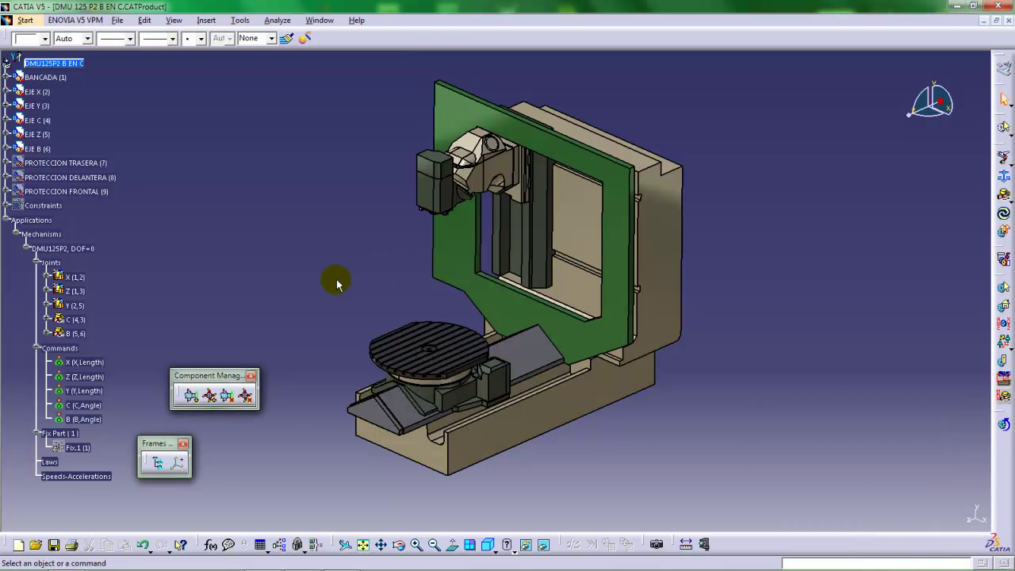
Check that the B command and the B joint both refer to the tilting head, without changing them.
{"action": "double_click", "coordinate": [87, 420]}
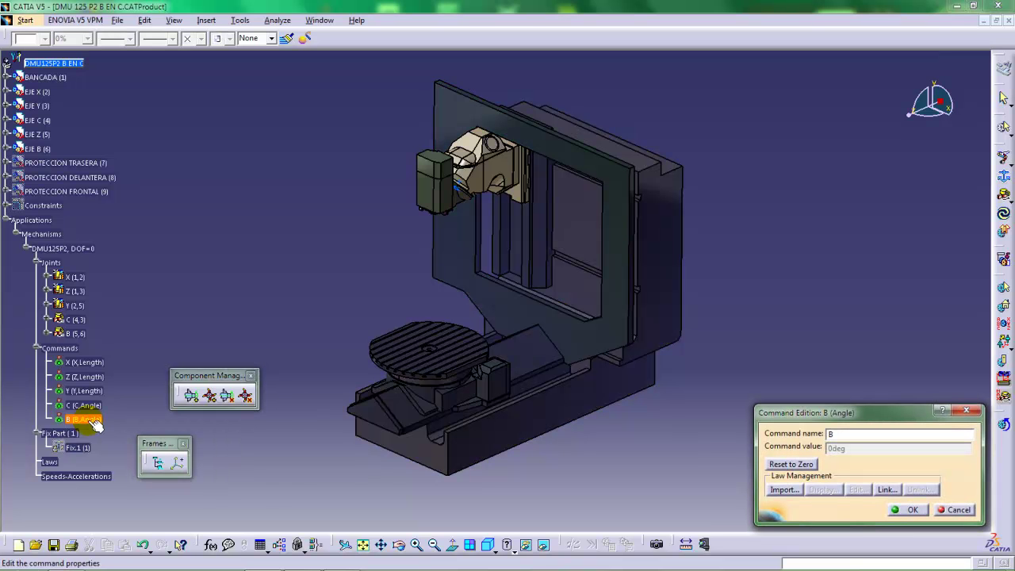
{"action": "left_click", "coordinate": [907, 509]}
{"action": "double_click", "coordinate": [83, 334]}
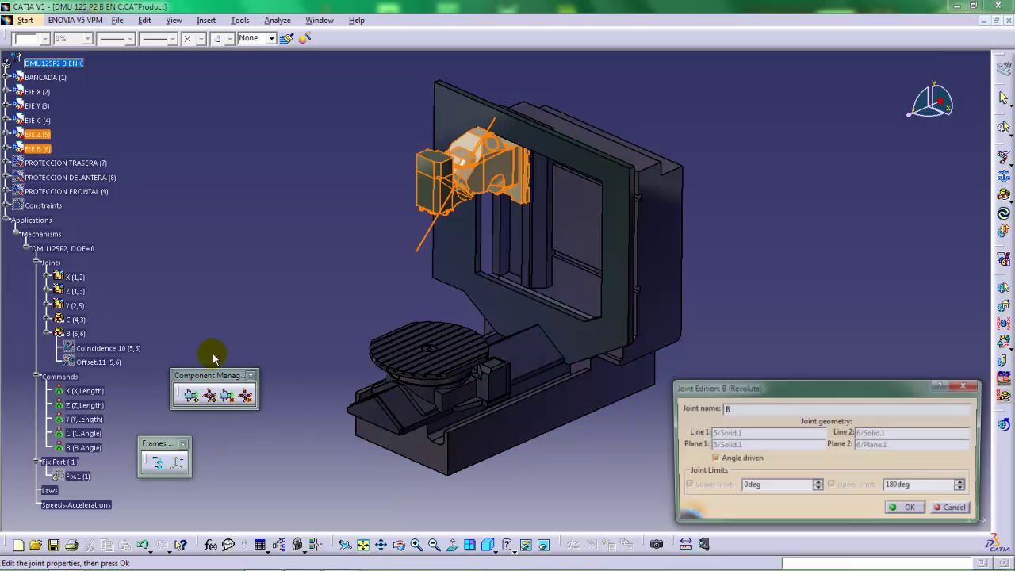
{"action": "left_click", "coordinate": [901, 508]}
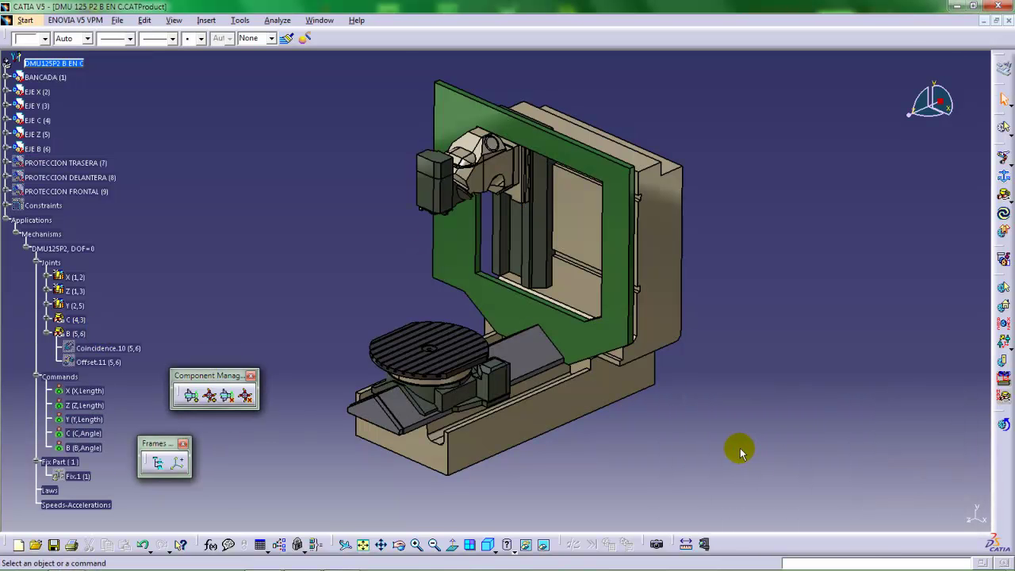
{"action": "left_click", "coordinate": [48, 333]}
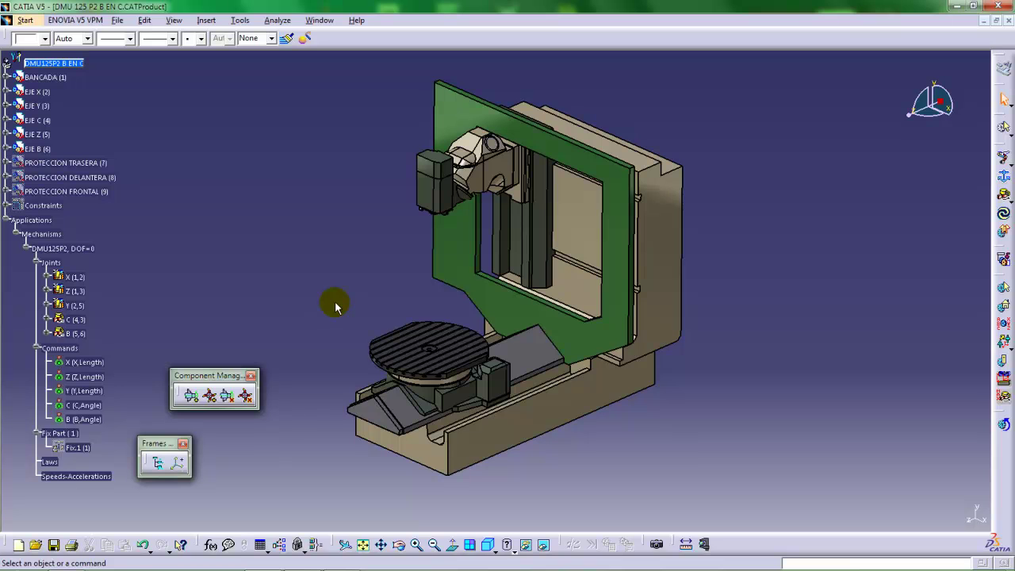
Try to swap the rotary axis names in the mechanism's axis naming, entering C for Axis B and B for Axis C.
{"action": "left_click", "coordinate": [1003, 324]}
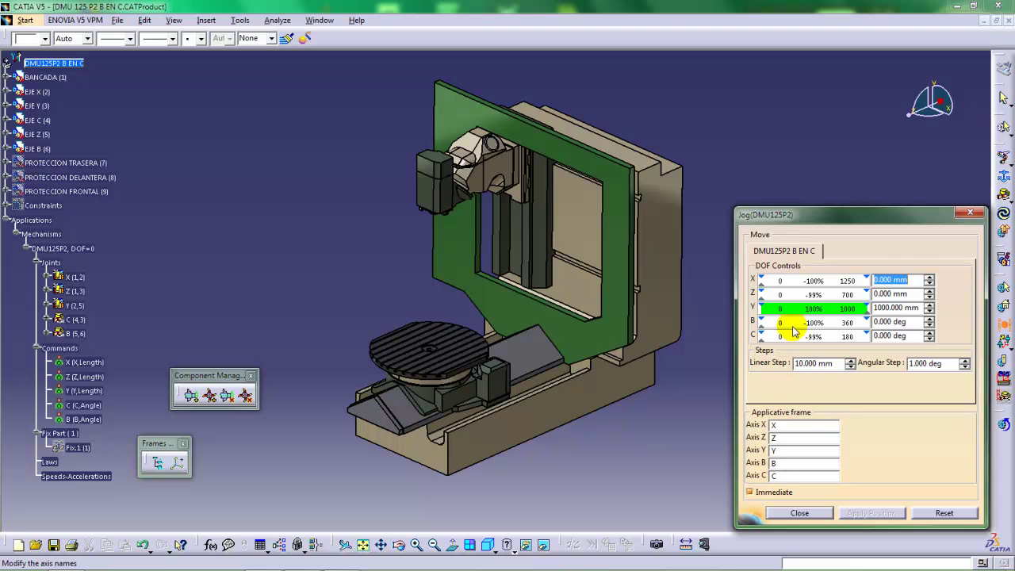
{"action": "left_click_drag", "start_coordinate": [759, 320], "coordinate": [761, 331]}
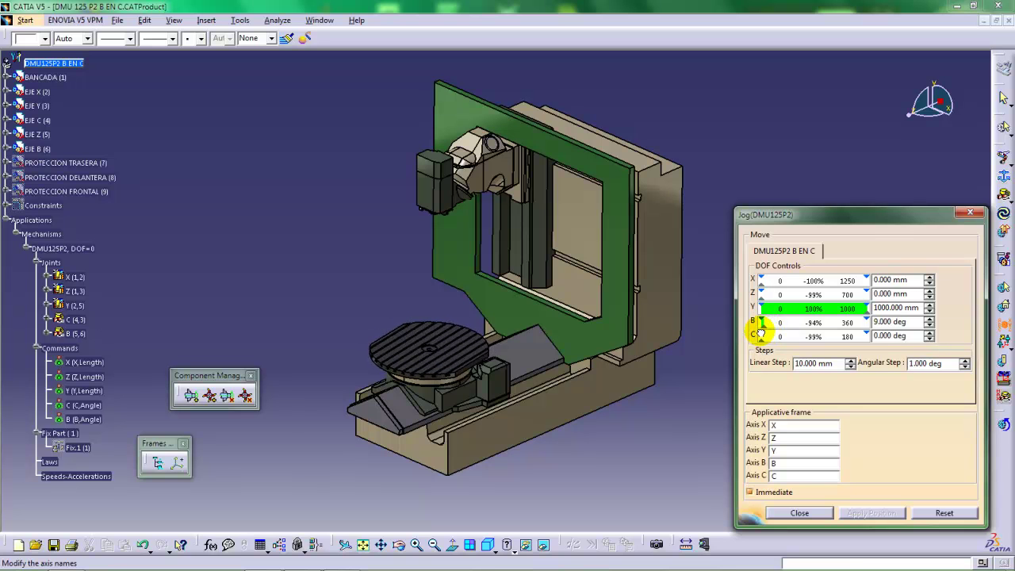
{"action": "double_click", "coordinate": [791, 463]}
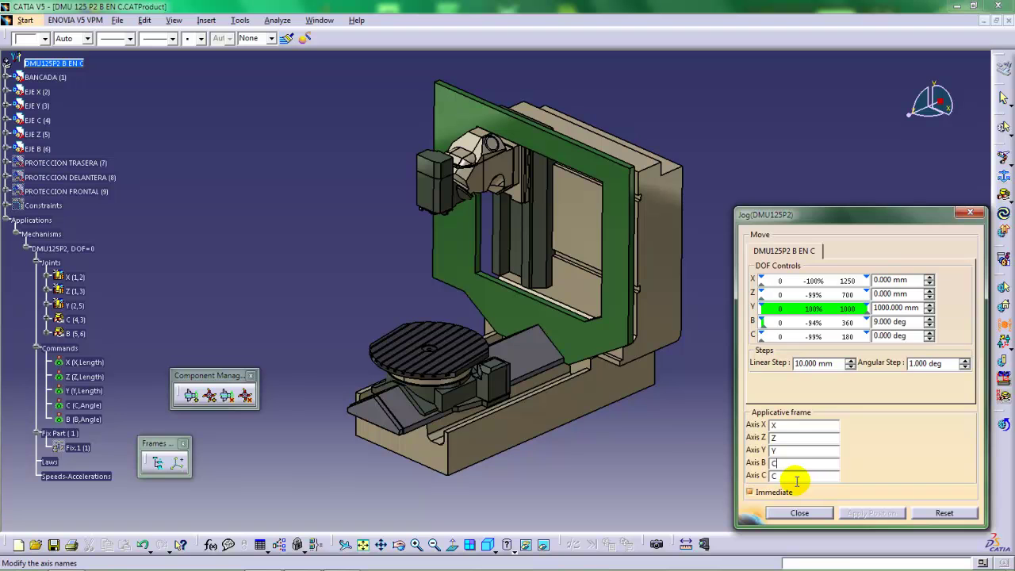
{"action": "type", "text": "C"}
{"action": "double_click", "coordinate": [773, 475]}
{"action": "type", "text": "B"}
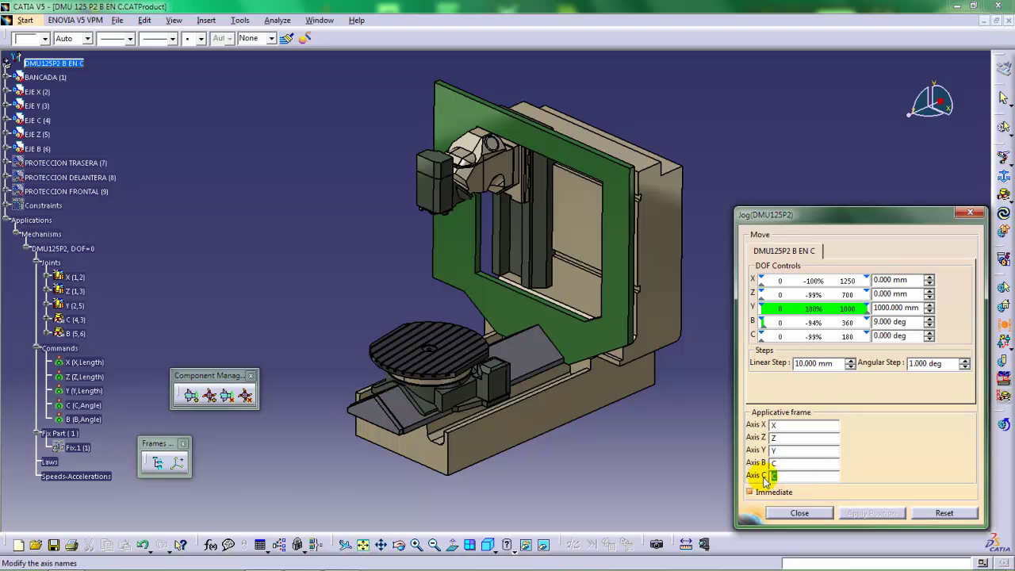
{"action": "type", "text": "B"}
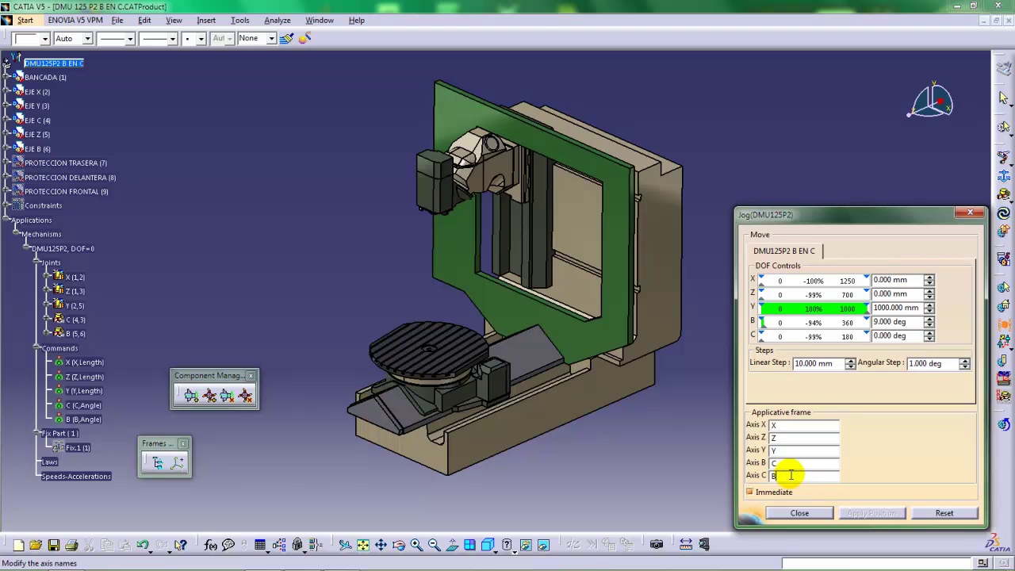
Return the axis labelled B, which turns the rotary table, to 0 degrees and close the jog controls.
{"action": "double_click", "coordinate": [886, 321]}
{"action": "type", "text": "0"}
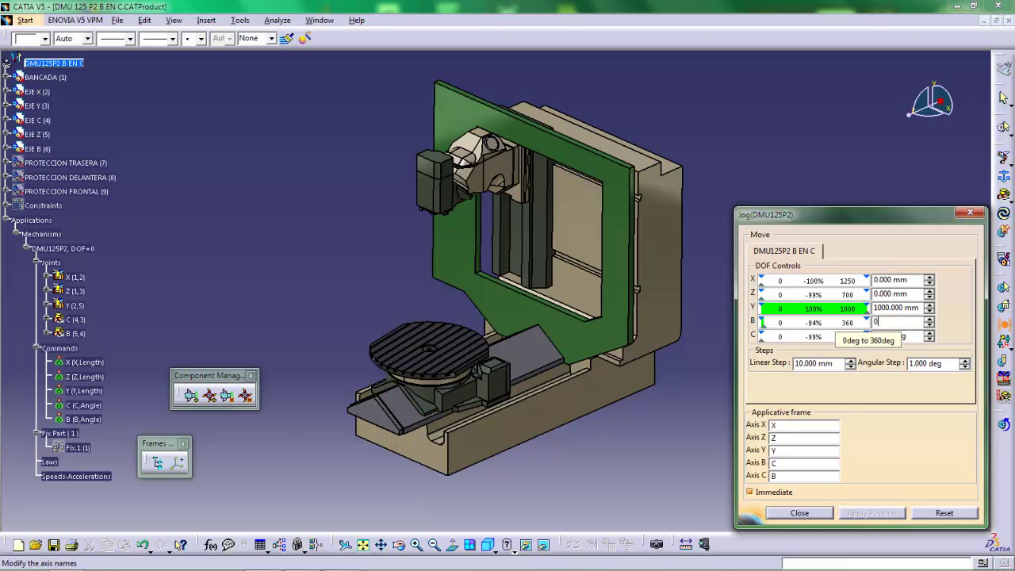
{"action": "key", "text": "Return"}
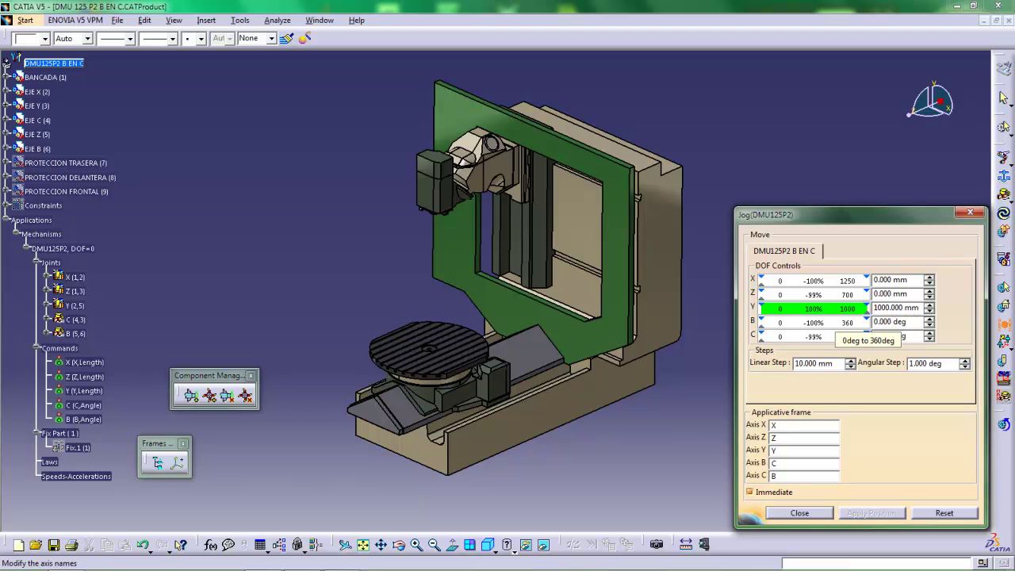
{"action": "left_click", "coordinate": [799, 513]}
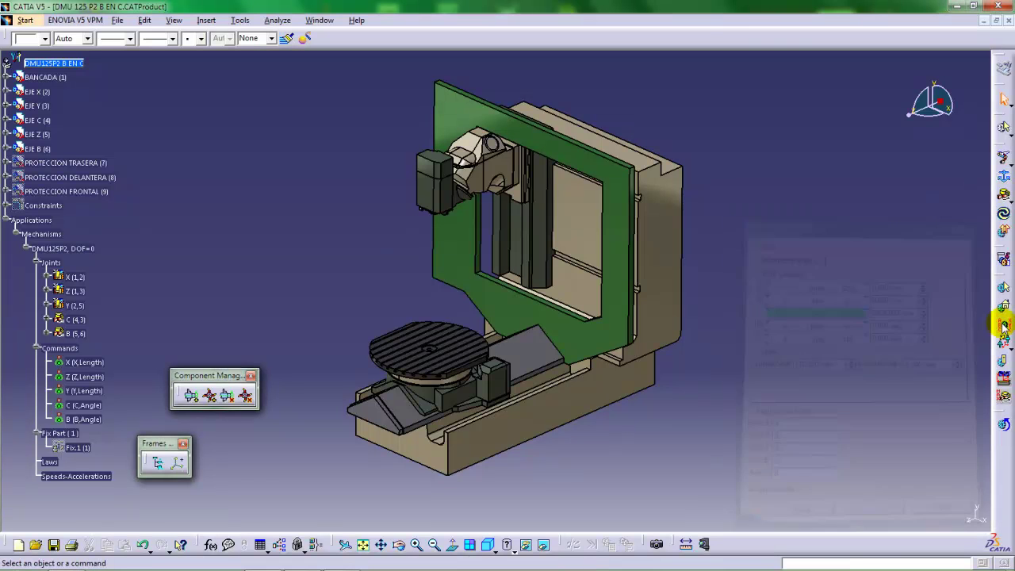
Test-jog the axis labelled B to identify the component it turns, and set it back to 0 degrees.
{"action": "left_click", "coordinate": [1004, 325]}
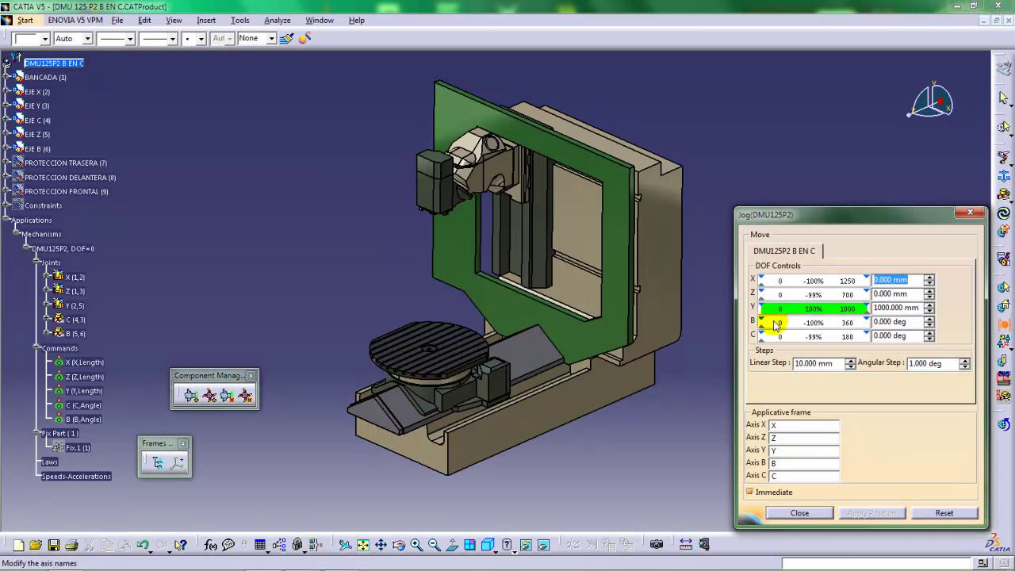
{"action": "left_click", "coordinate": [762, 322]}
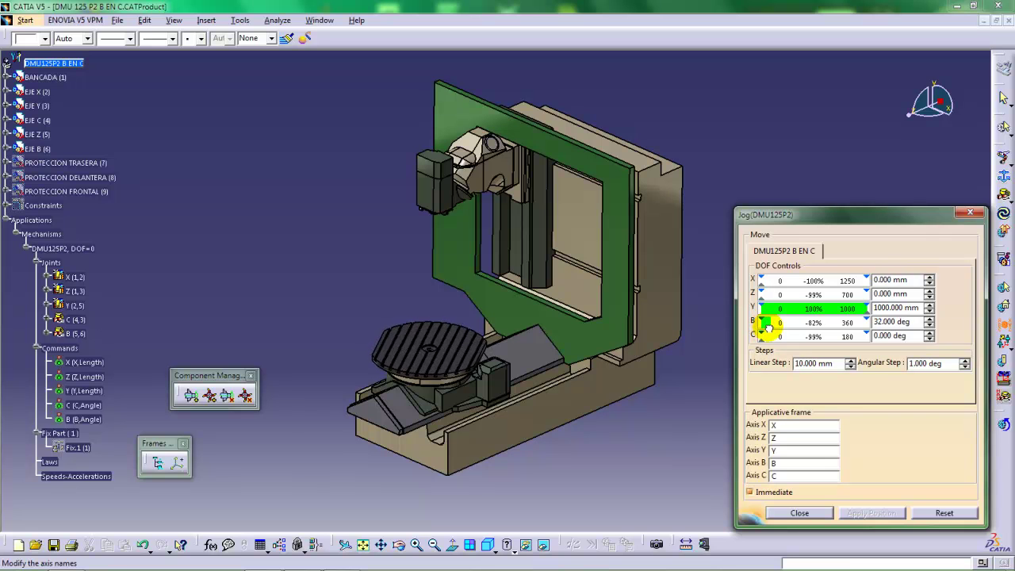
{"action": "left_click_drag", "start_coordinate": [761, 328], "coordinate": [761, 327]}
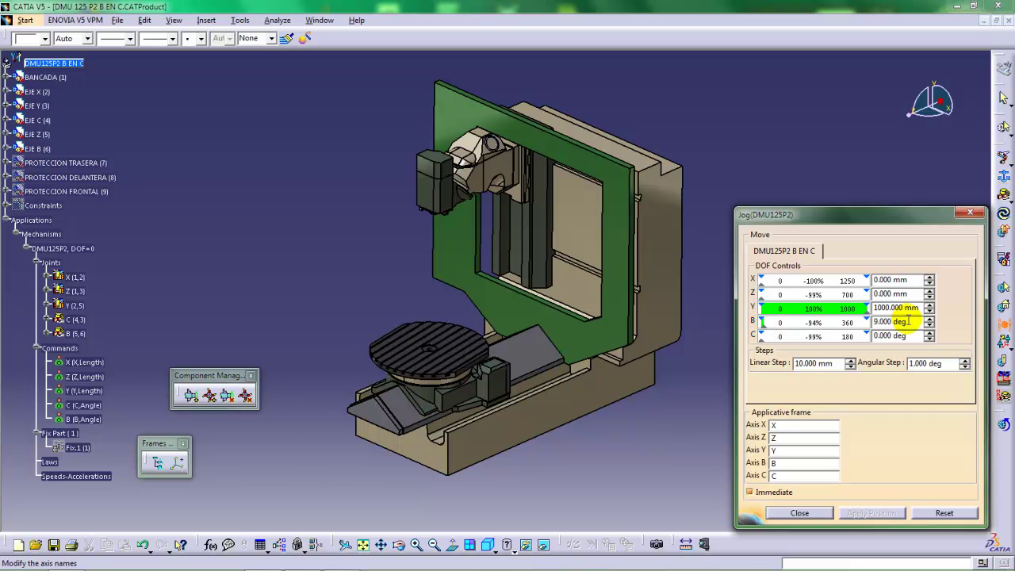
{"action": "left_click_drag", "start_coordinate": [913, 321], "coordinate": [833, 316]}
{"action": "type", "text": "0"}
{"action": "key", "text": "Return"}
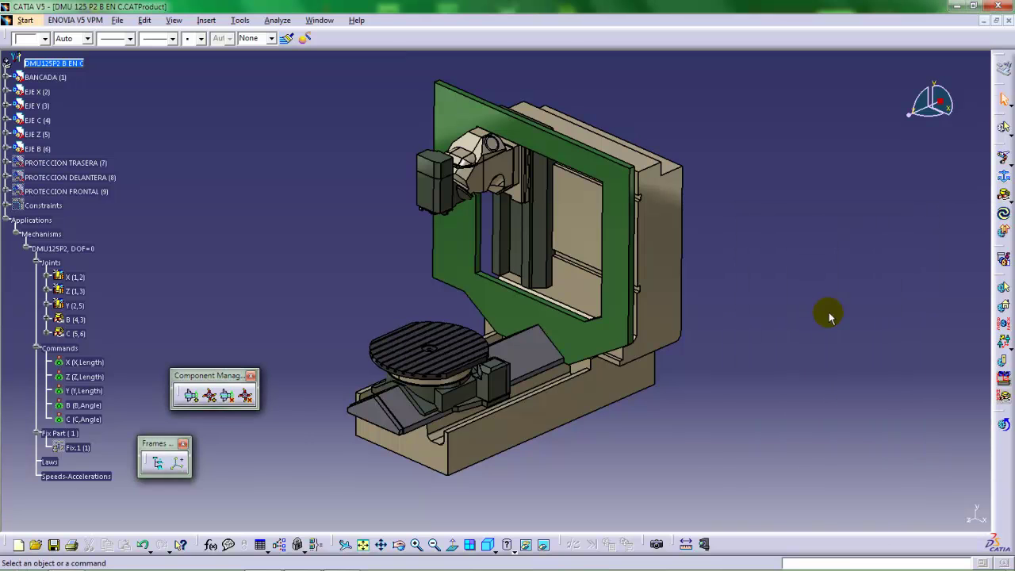
Swap the rotary axis names of the mechanism by renaming Axis B as C and Axis C as B.
{"action": "left_click", "coordinate": [1004, 324]}
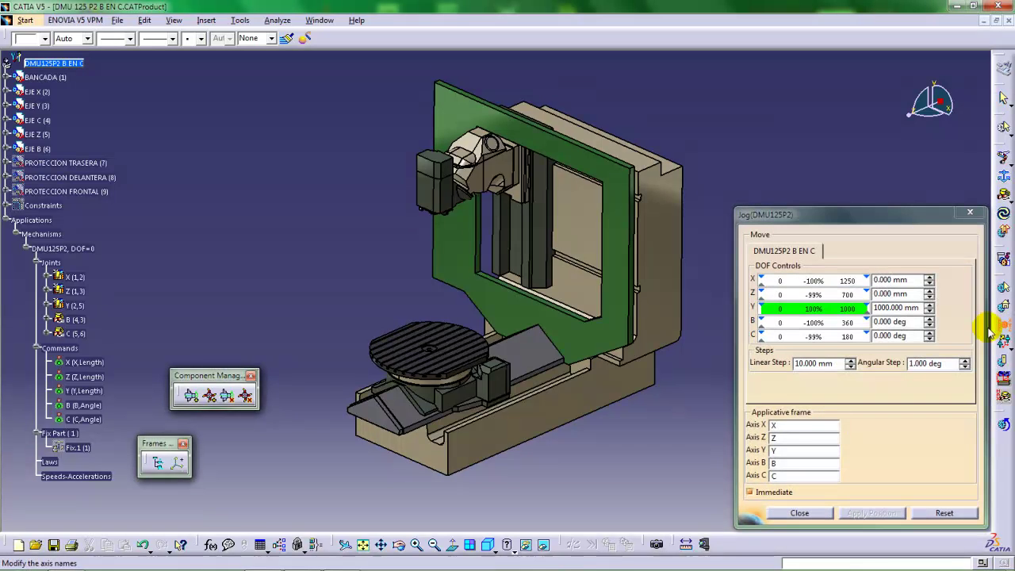
{"action": "left_click_drag", "start_coordinate": [776, 463], "coordinate": [763, 465]}
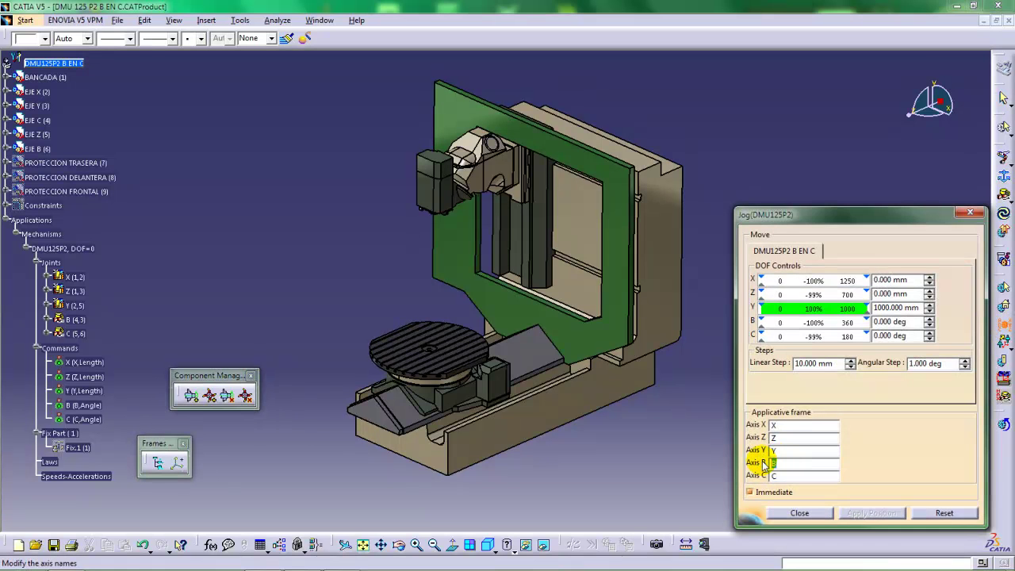
{"action": "type", "text": "C"}
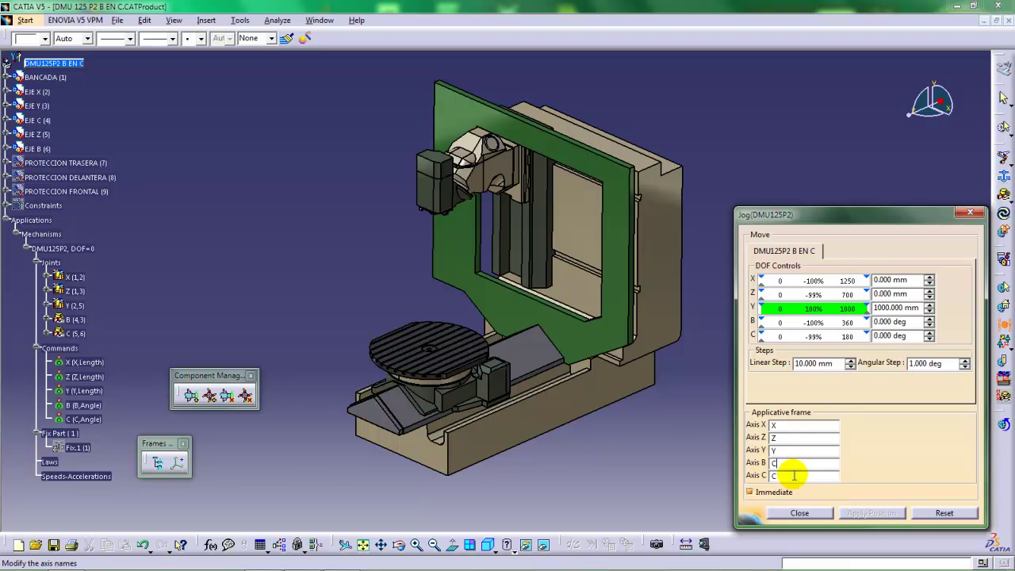
{"action": "left_click_drag", "start_coordinate": [793, 476], "coordinate": [771, 473]}
{"action": "type", "text": "B"}
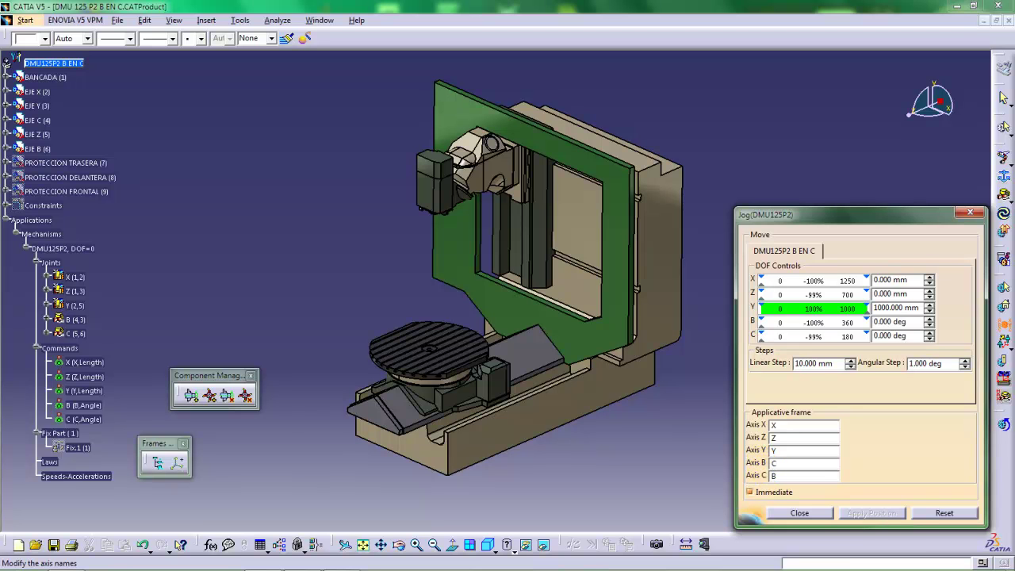
{"action": "left_click", "coordinate": [766, 474]}
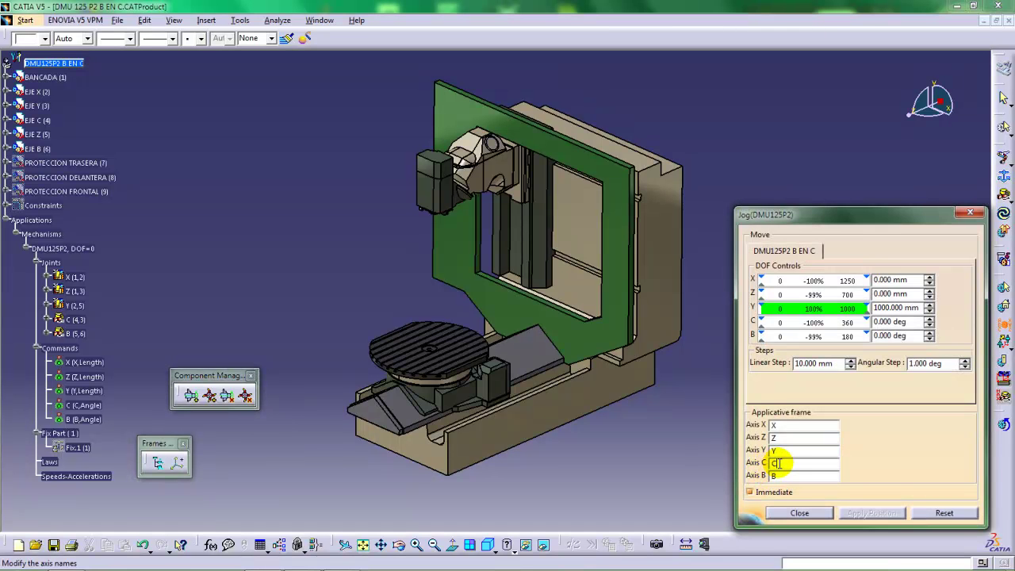
Test-jog the rotary table with C and the tilting head with B to 60 degrees, and return both axes to 0 degrees.
{"action": "left_click", "coordinate": [762, 322]}
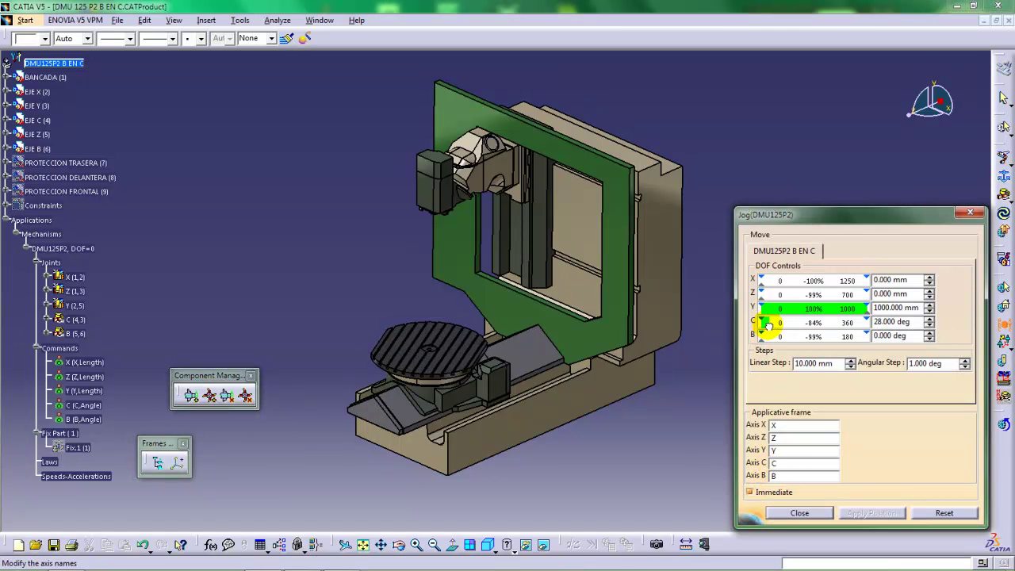
{"action": "left_click", "coordinate": [761, 323]}
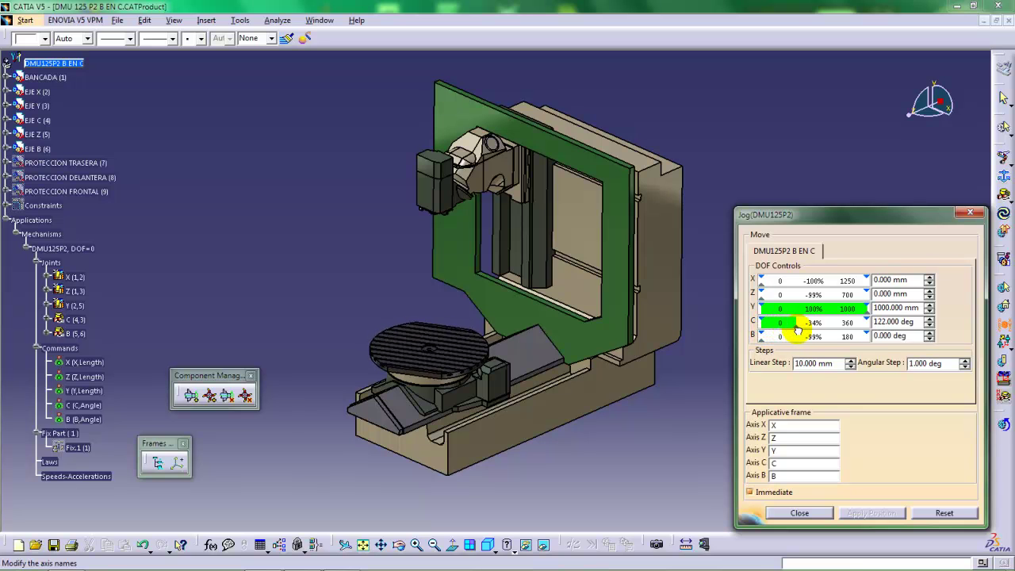
{"action": "mouse_move", "coordinate": [779, 336]}
{"action": "left_mouse_down"}
{"action": "mouse_move", "coordinate": [767, 340]}
{"action": "mouse_move", "coordinate": [797, 340]}
{"action": "left_mouse_up"}
{"action": "triple_click", "coordinate": [889, 321]}
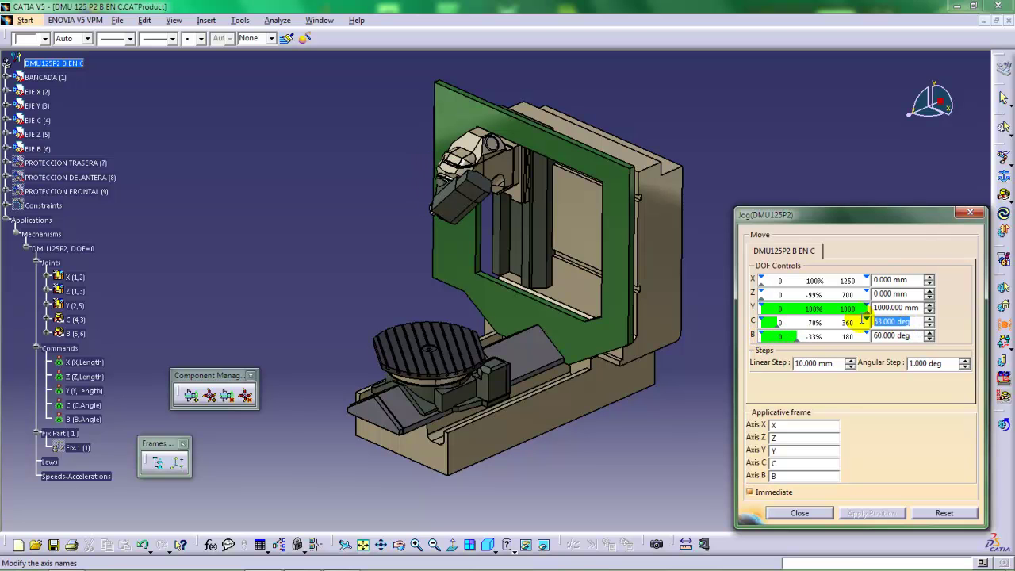
{"action": "type", "text": "0"}
{"action": "key", "text": "Return"}
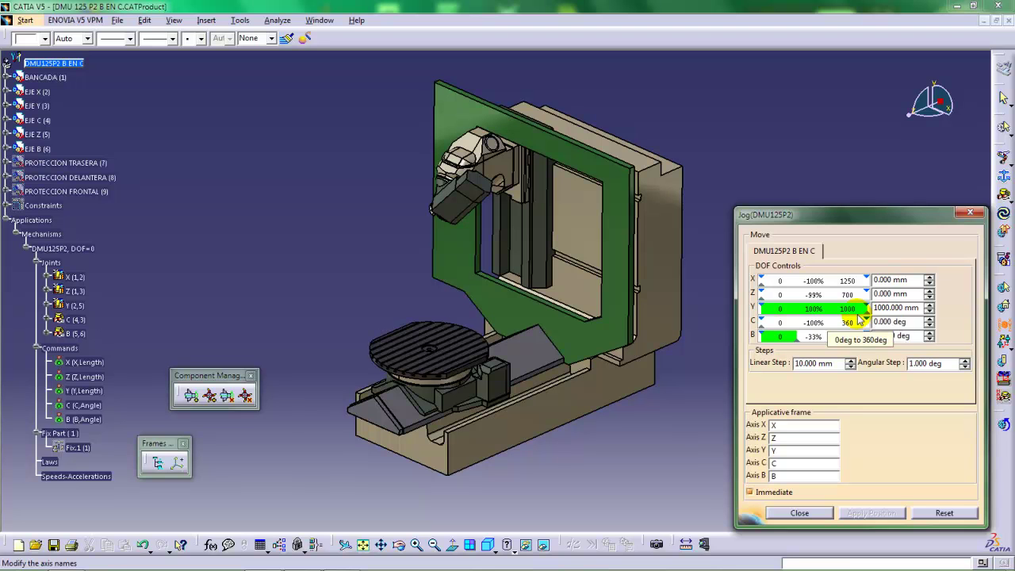
{"action": "key", "text": "Tab"}
{"action": "type", "text": "0"}
{"action": "key", "text": "Return"}
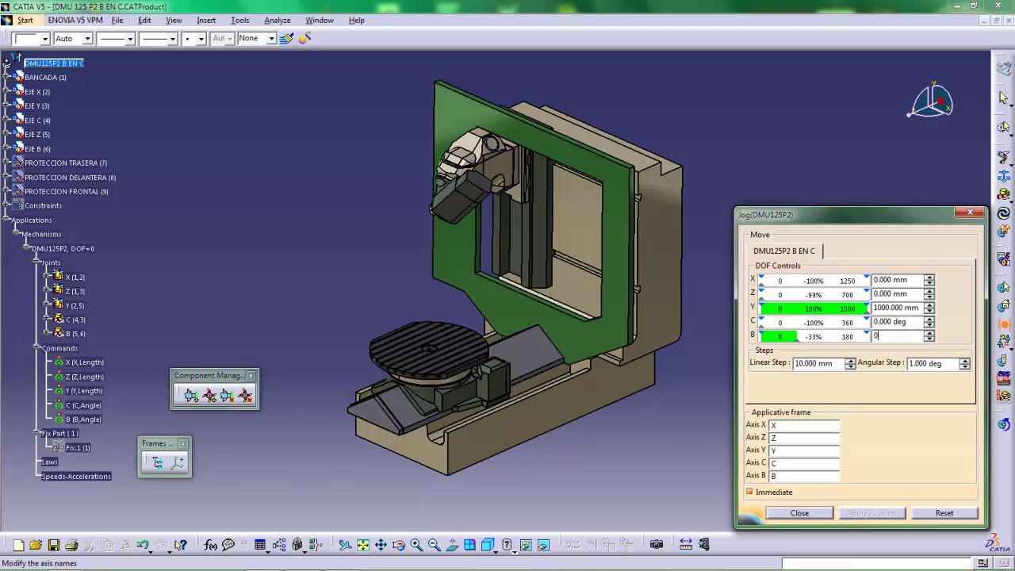
{"action": "key", "text": "Tab"}
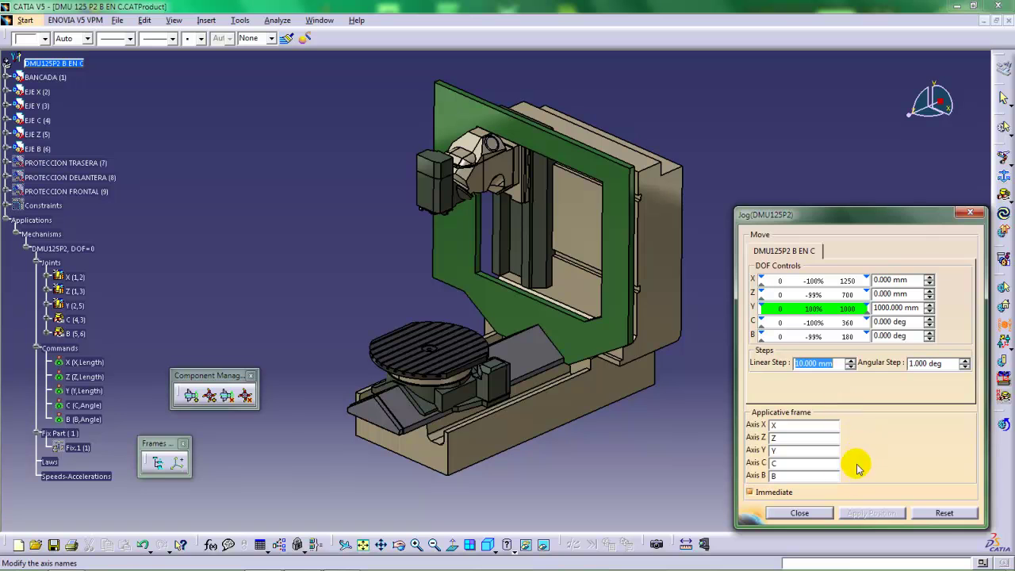
Reopen the jog controls to check the axis names assigned to the rotary table and the tilting head.
{"action": "left_click", "coordinate": [1003, 324]}
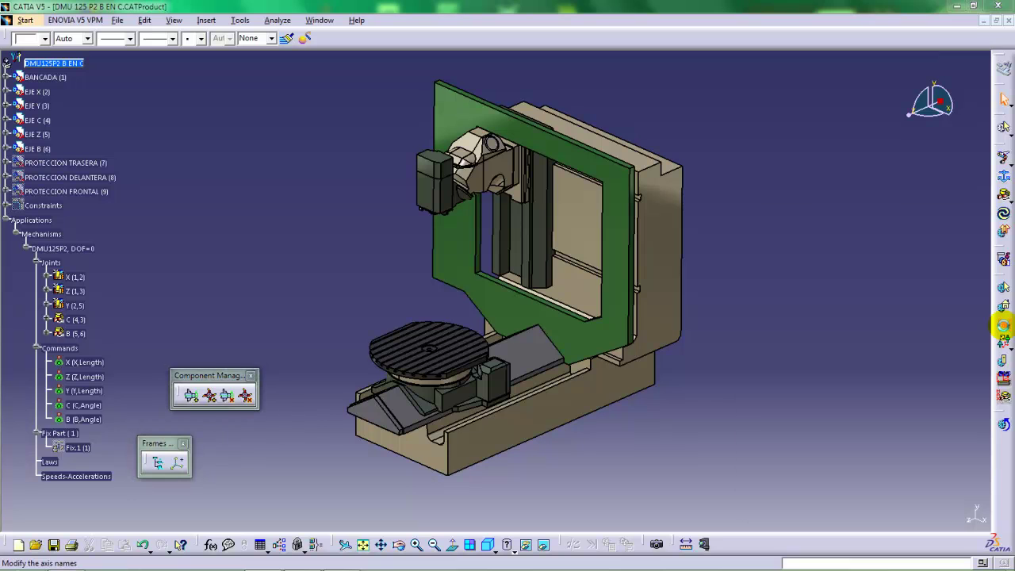
{"action": "left_click", "coordinate": [1003, 325]}
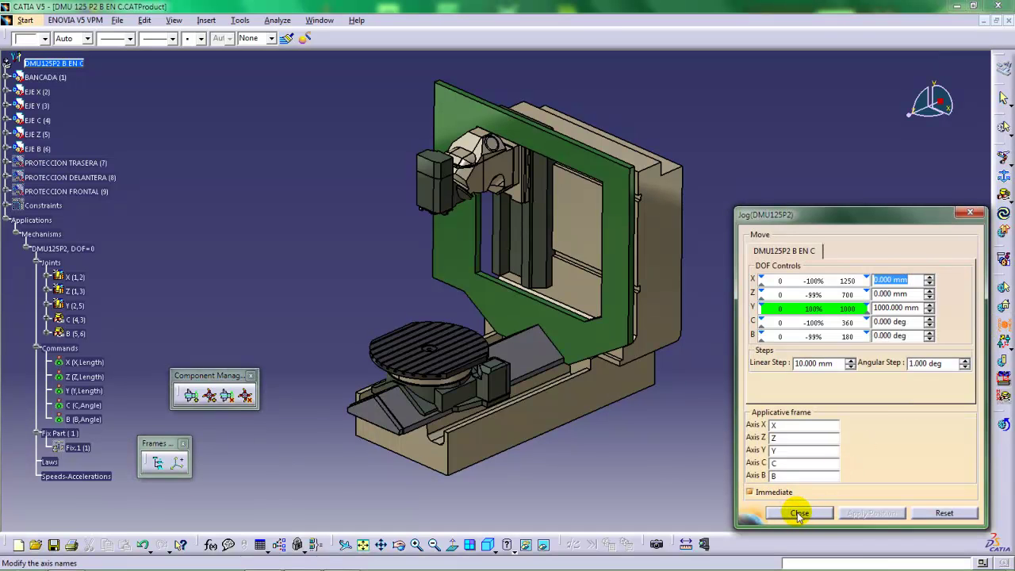
{"action": "left_click", "coordinate": [1003, 326]}
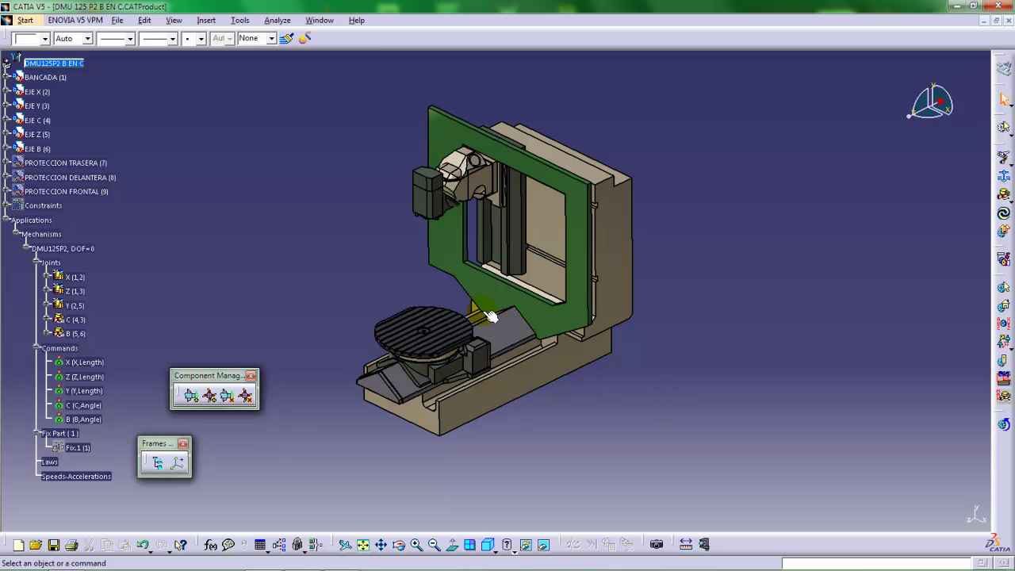
Switch the machine product to the Assembly Design workbench.
{"action": "middle_click_drag", "start_coordinate": [486, 314], "coordinate": [462, 321]}
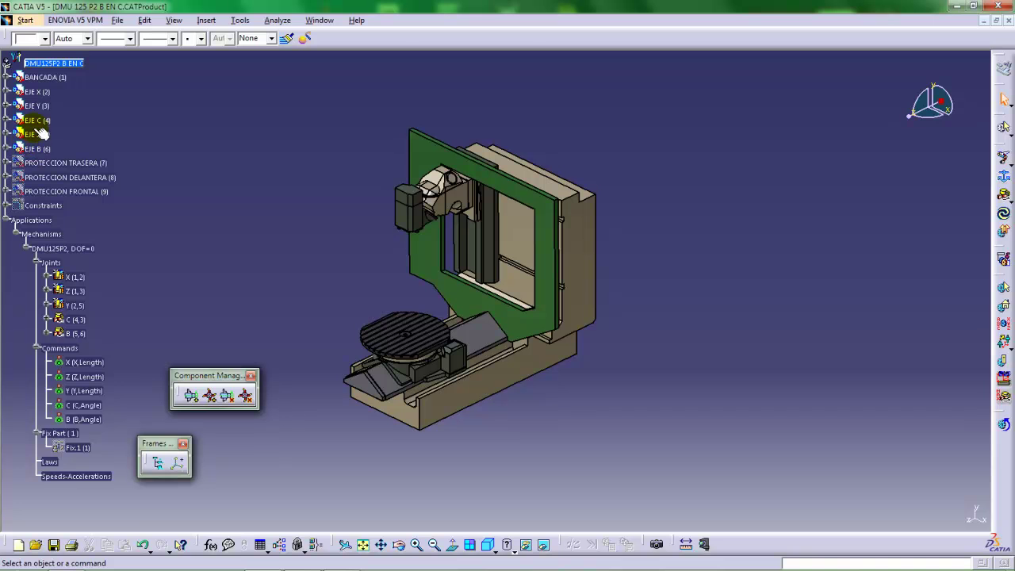
{"action": "left_click", "coordinate": [25, 22]}
{"action": "mouse_move", "coordinate": [49, 51]}
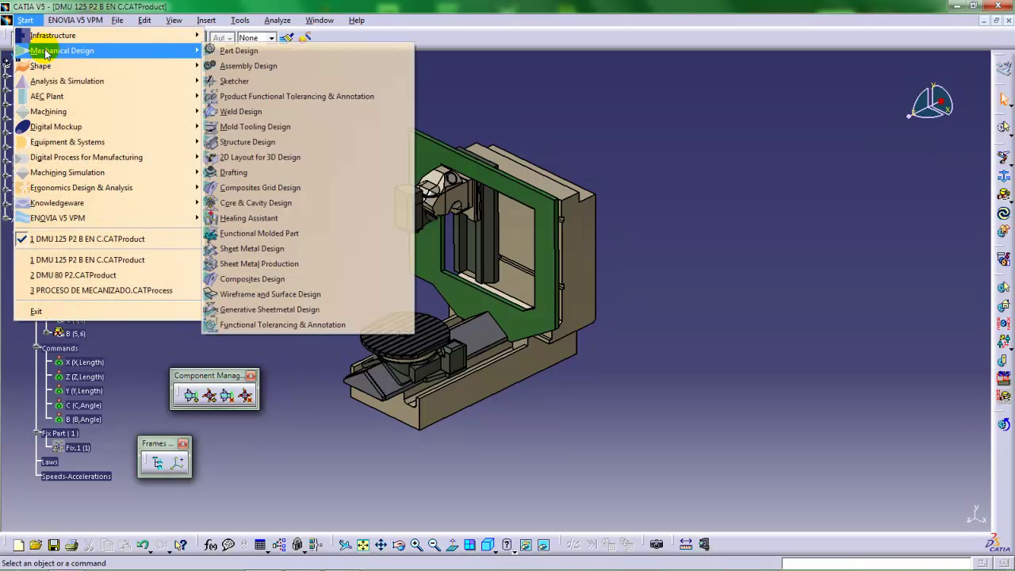
{"action": "left_click", "coordinate": [225, 67]}
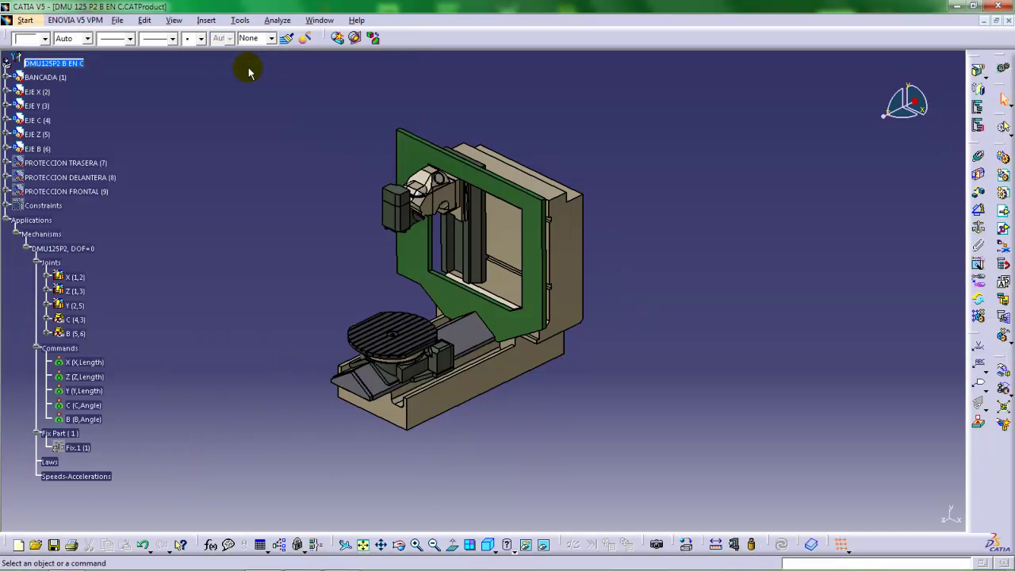
Activate the BANCADA part for editing and define its Geometrical Set.1 as the in-work object.
{"action": "middle_click_drag", "start_coordinate": [437, 407], "coordinate": [471, 268]}
{"action": "middle_click", "coordinate": [471, 268]}
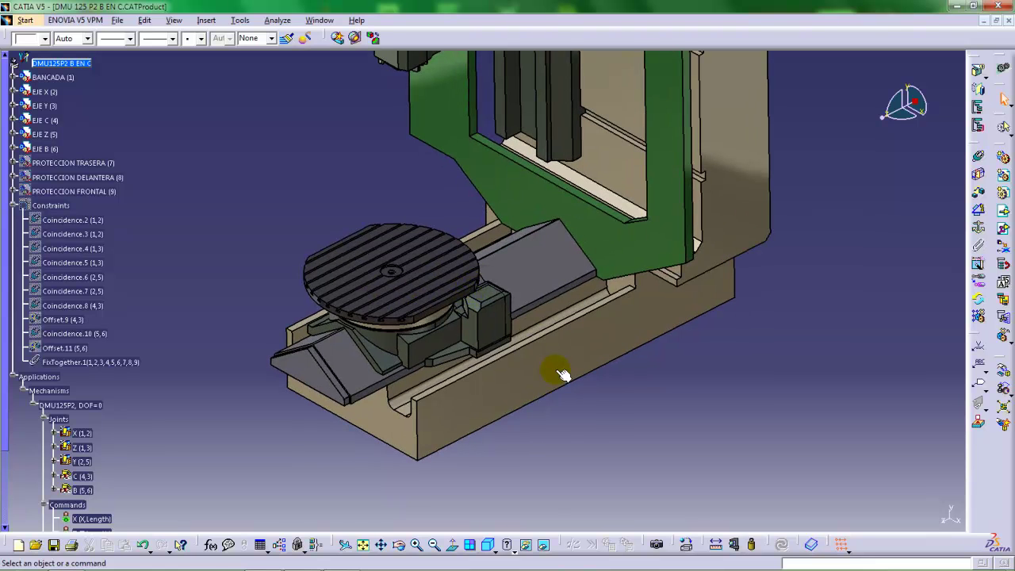
{"action": "left_click", "coordinate": [595, 401]}
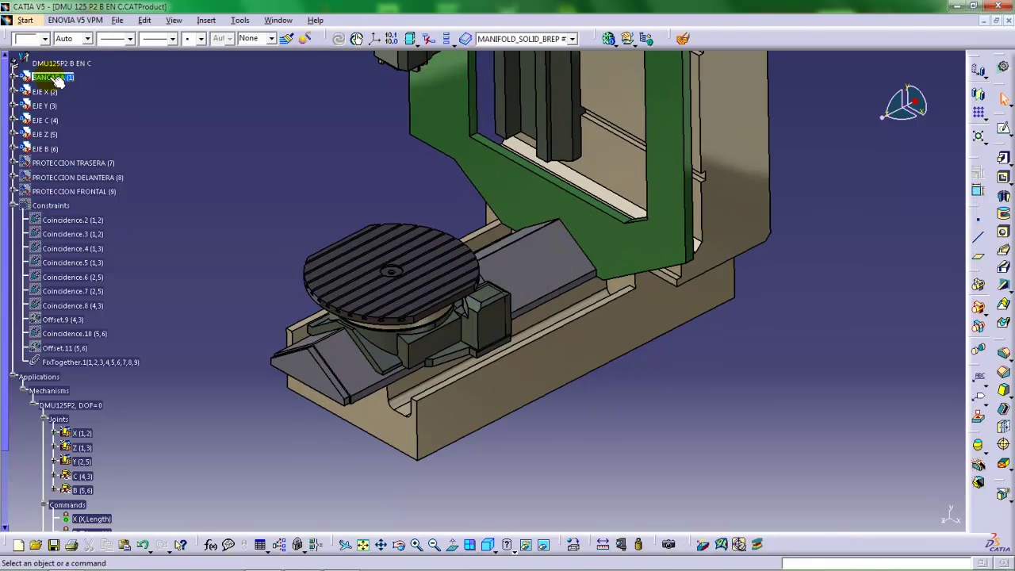
{"action": "left_click", "coordinate": [14, 77]}
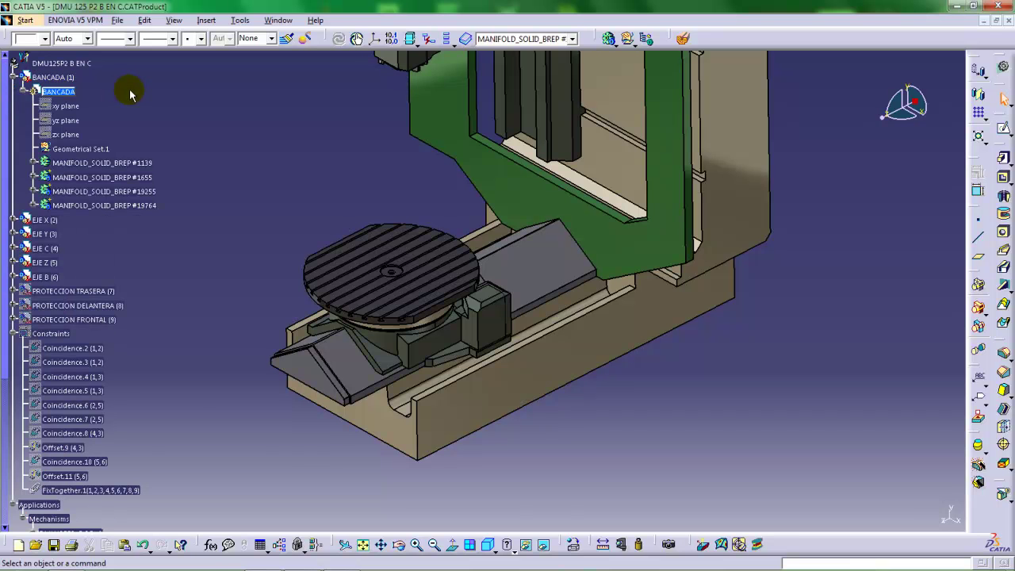
{"action": "right_click", "coordinate": [76, 149]}
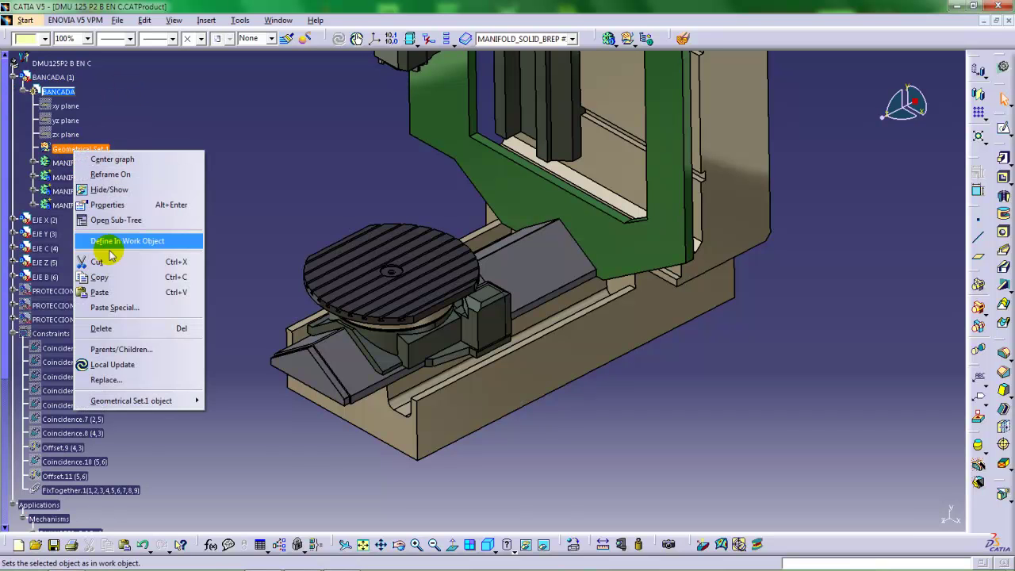
{"action": "left_click", "coordinate": [107, 242]}
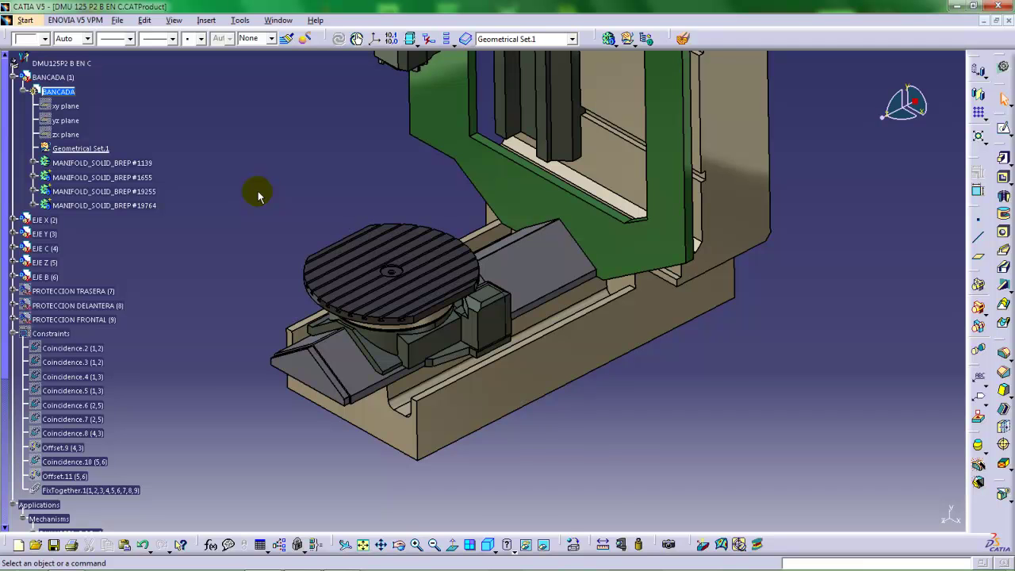
{"action": "middle_click_drag", "start_coordinate": [385, 140], "coordinate": [451, 136]}
{"action": "middle_click_drag", "start_coordinate": [412, 248], "coordinate": [472, 233]}
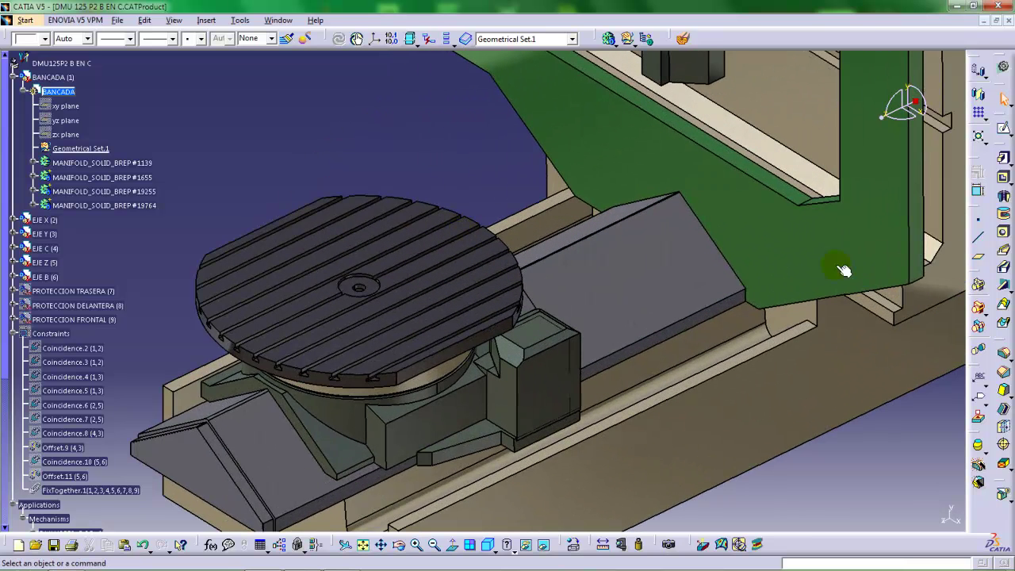
Create a Circle/Sphere/Ellipse center point at the central bore on top of the rotary table, in BANCADA's Geometrical Set.1.
{"action": "left_click", "coordinate": [980, 225]}
{"action": "middle_click_drag", "start_coordinate": [362, 288], "coordinate": [430, 219]}
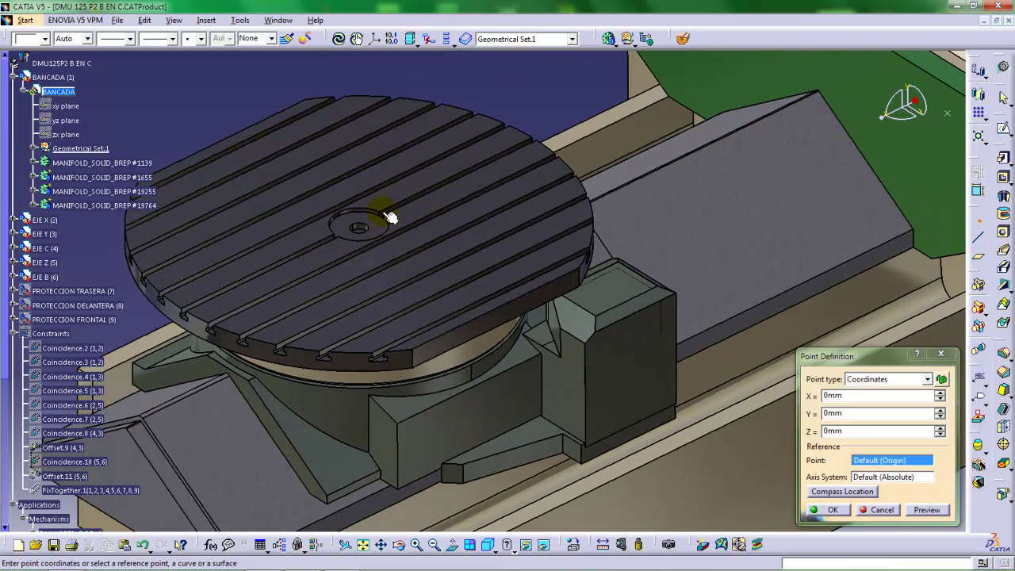
{"action": "left_click", "coordinate": [908, 379]}
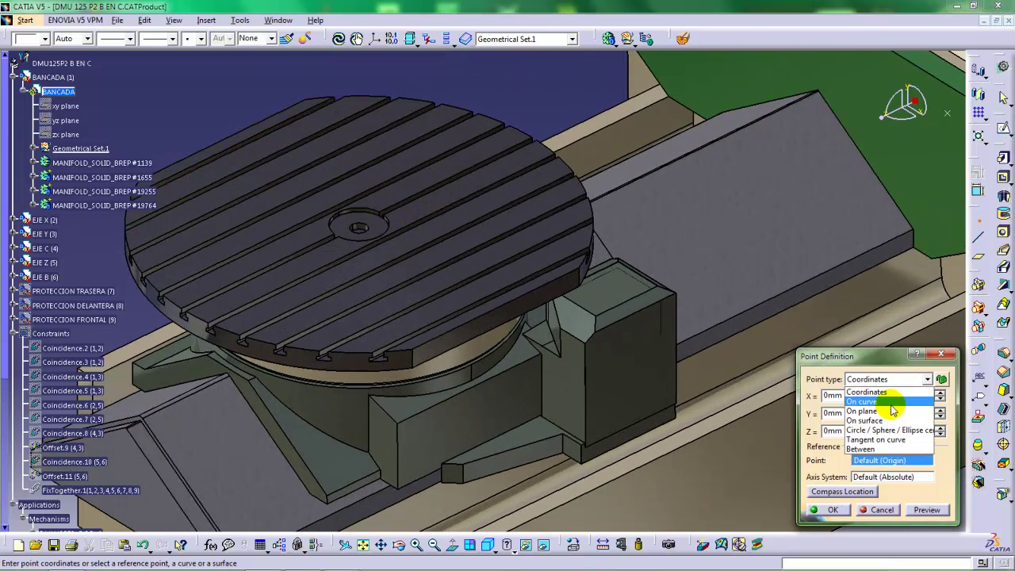
{"action": "left_click", "coordinate": [876, 430]}
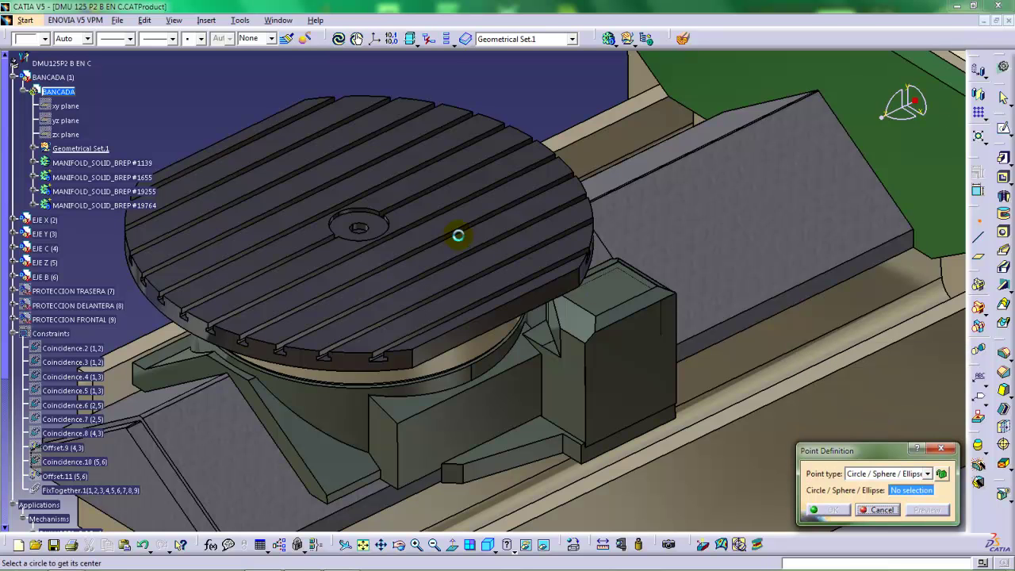
{"action": "left_click", "coordinate": [363, 213]}
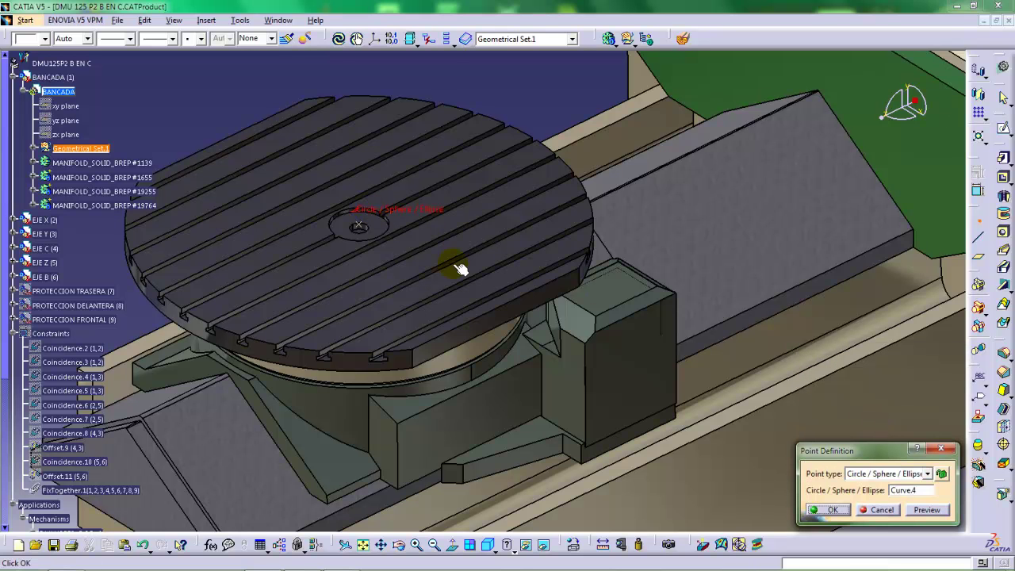
{"action": "left_click", "coordinate": [832, 509]}
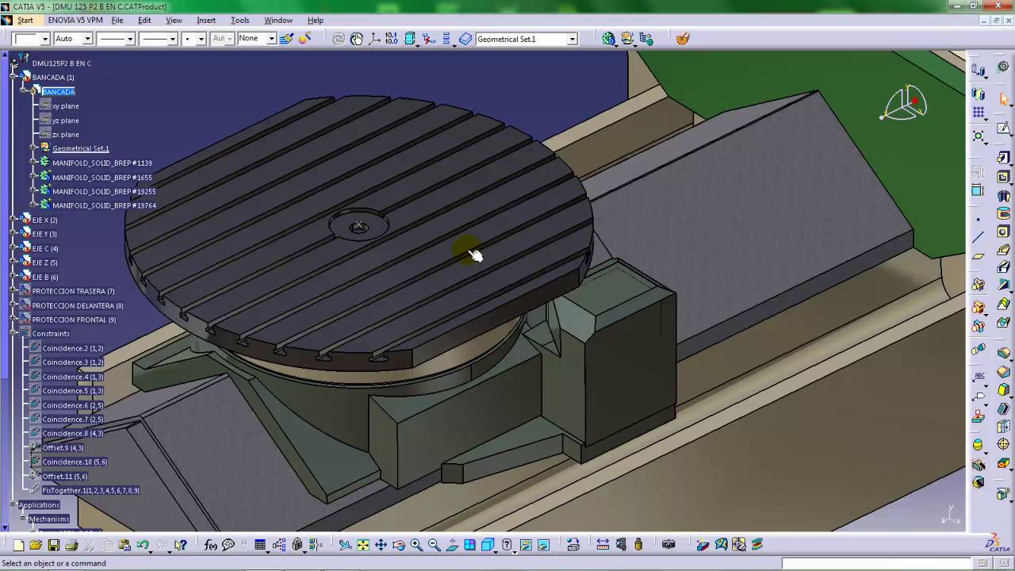
{"action": "middle_click_drag", "start_coordinate": [475, 251], "coordinate": [519, 385]}
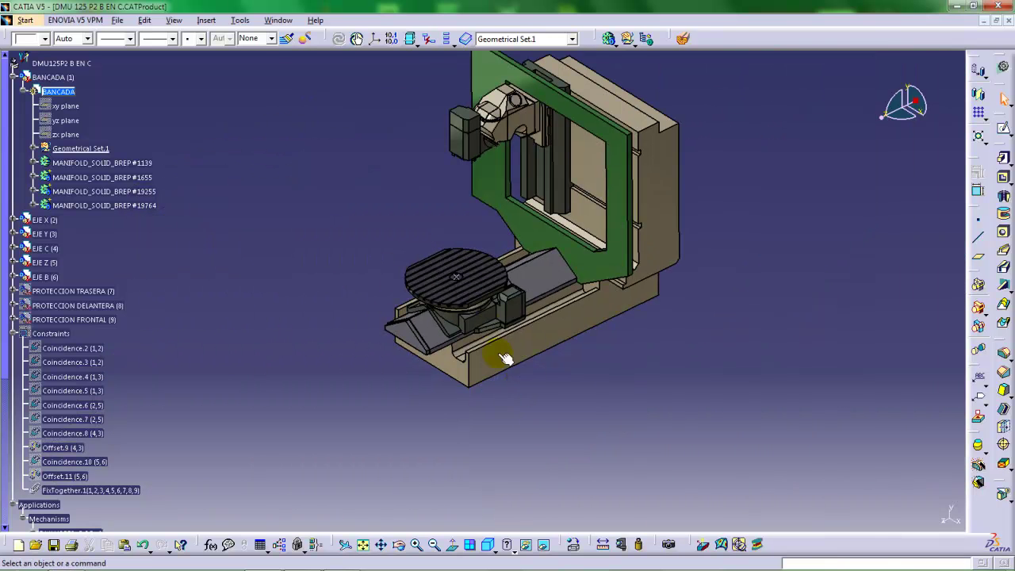
Activate the top-level machine product, place the compass on the rotary table's center point and open the compass manipulation parameters.
{"action": "double_click", "coordinate": [78, 63]}
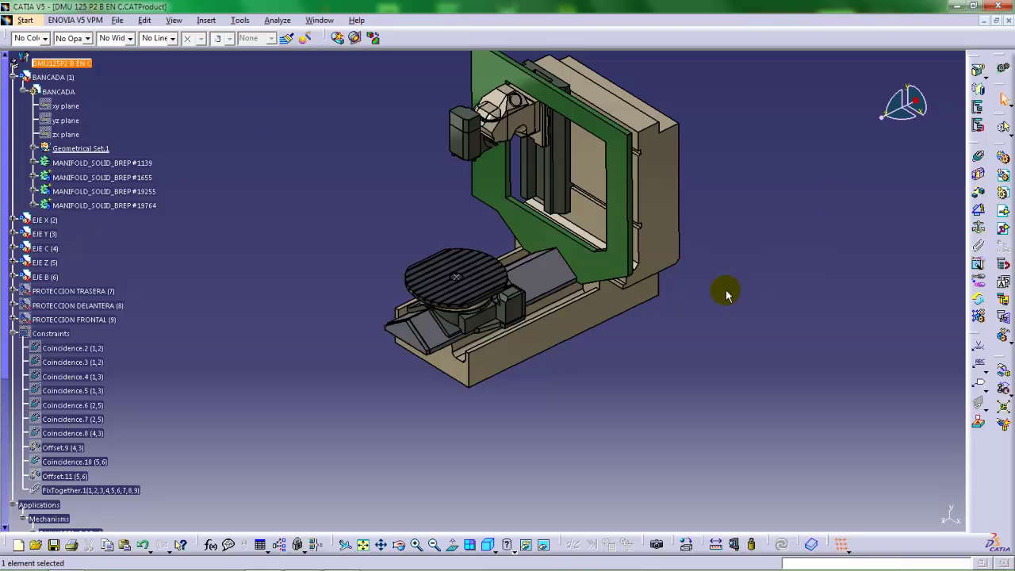
{"action": "middle_click_drag", "start_coordinate": [724, 290], "coordinate": [745, 284]}
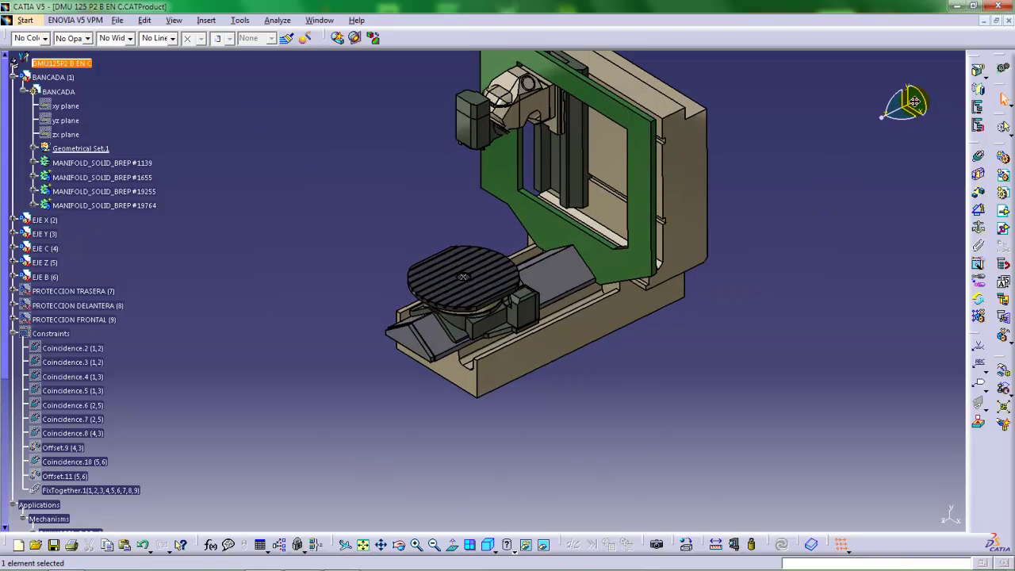
{"action": "left_click_drag", "start_coordinate": [914, 102], "coordinate": [462, 274]}
{"action": "middle_click_drag", "start_coordinate": [485, 306], "coordinate": [453, 335]}
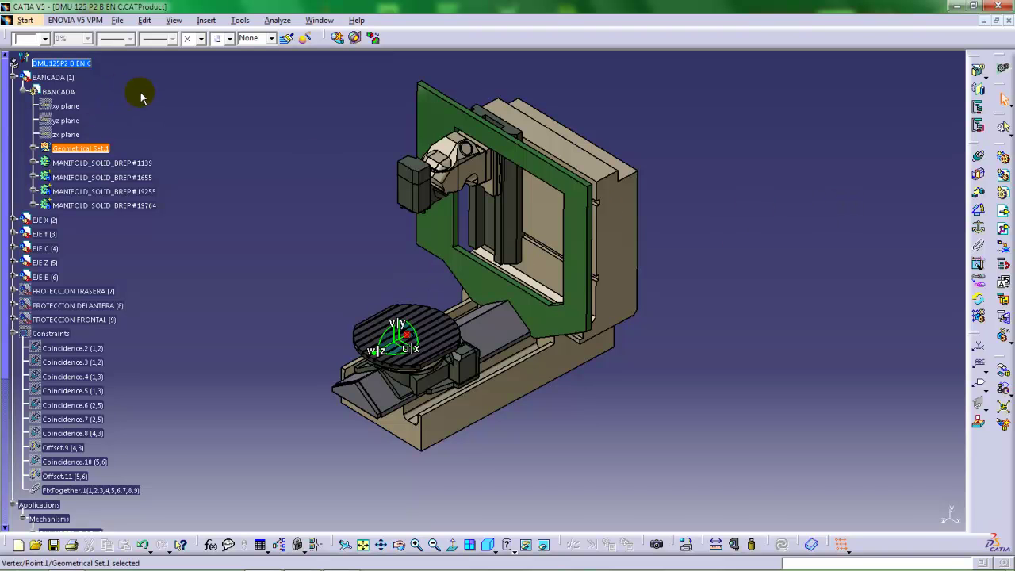
{"action": "right_click", "coordinate": [393, 361]}
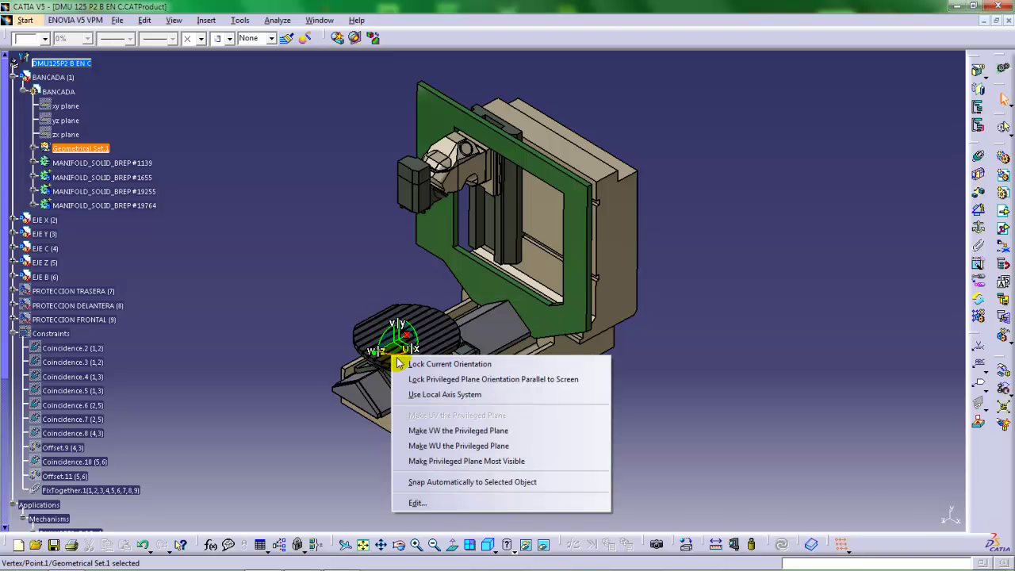
{"action": "left_click", "coordinate": [425, 504]}
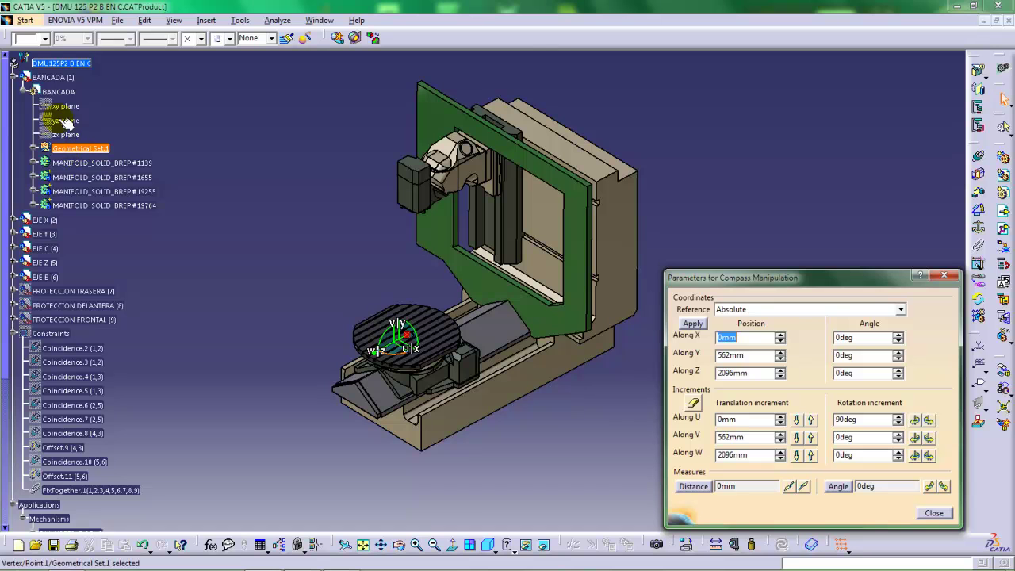
Select all nine components from BANCADA to PROTECCION FRONTAL and translate them negatively by 562 mm along V and 2096 mm along W.
{"action": "left_click", "coordinate": [14, 77]}
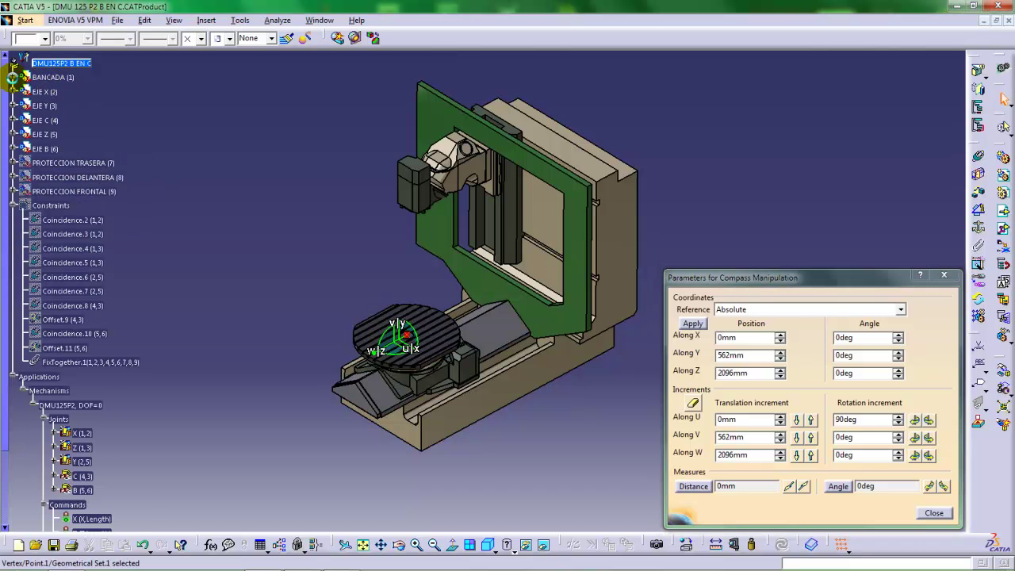
{"action": "left_click", "coordinate": [45, 78]}
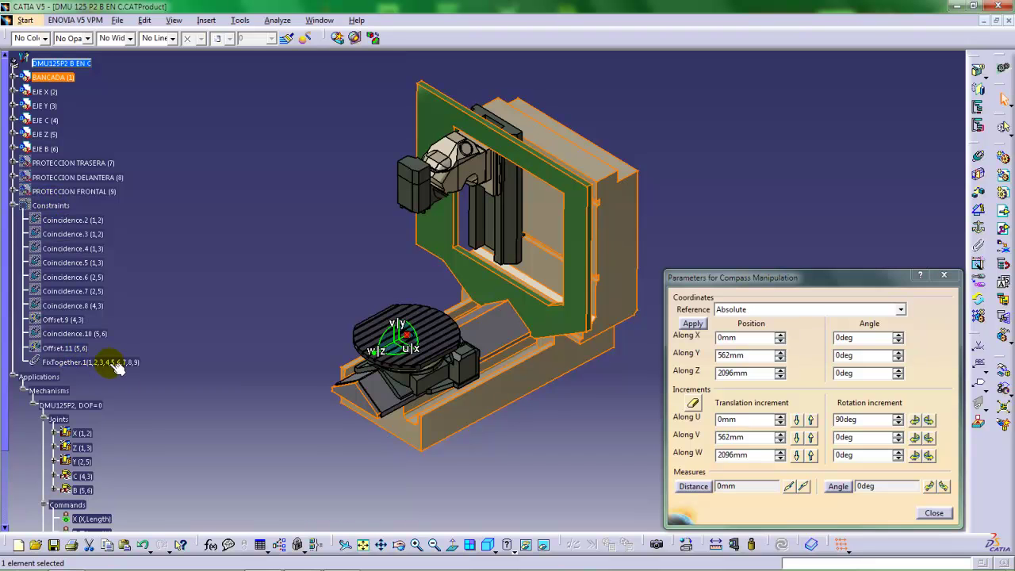
{"action": "left_click", "coordinate": [60, 192], "text": "shift"}
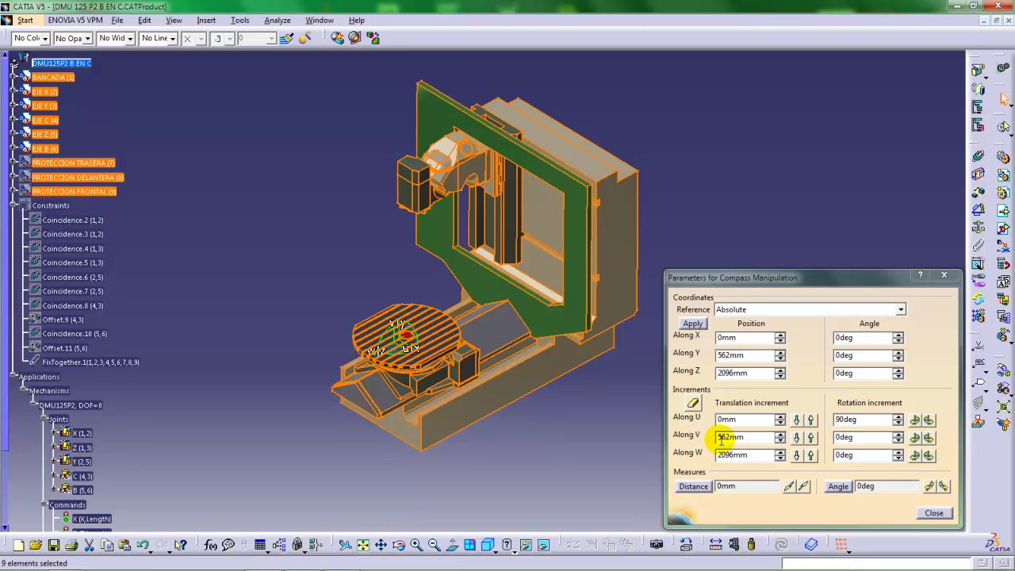
{"action": "left_click", "coordinate": [796, 438]}
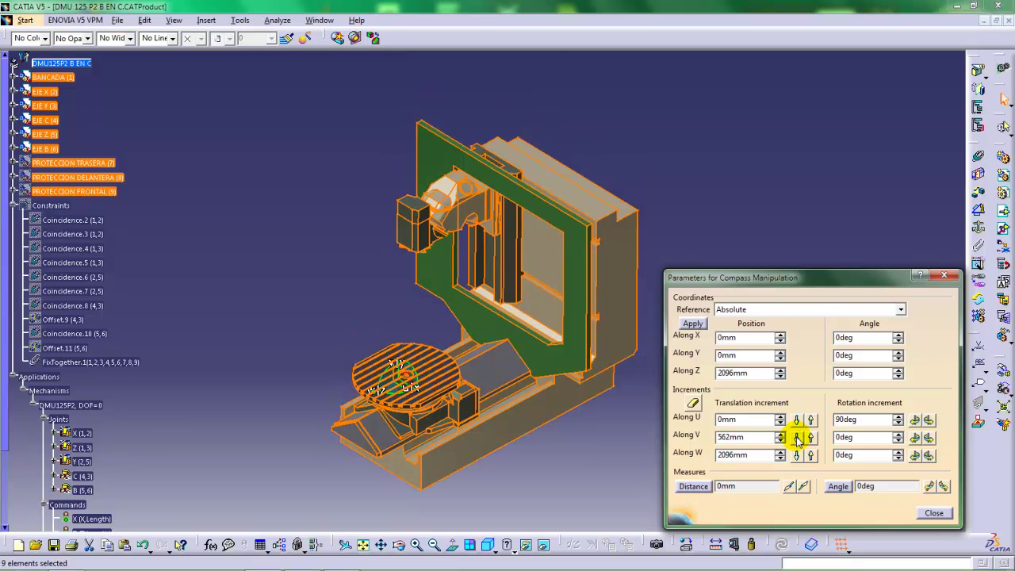
{"action": "middle_click_drag", "start_coordinate": [503, 333], "coordinate": [480, 321]}
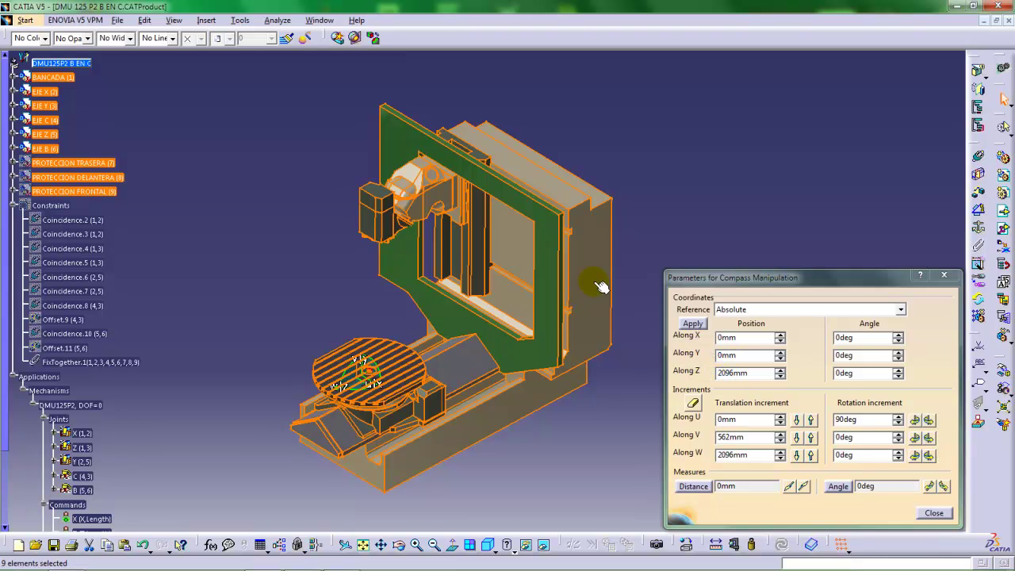
{"action": "left_click", "coordinate": [796, 455]}
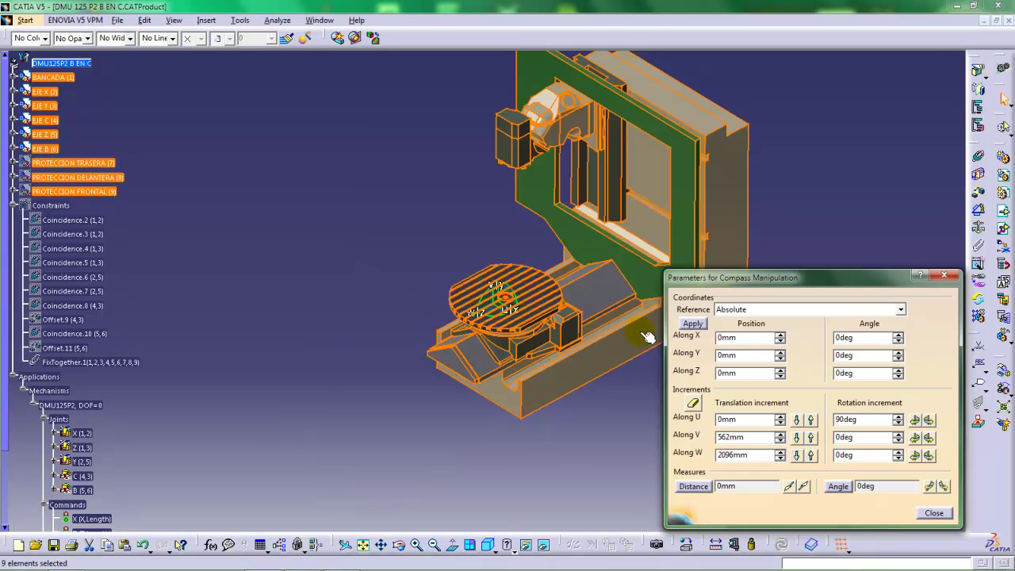
{"action": "middle_click_drag", "start_coordinate": [532, 264], "coordinate": [388, 308]}
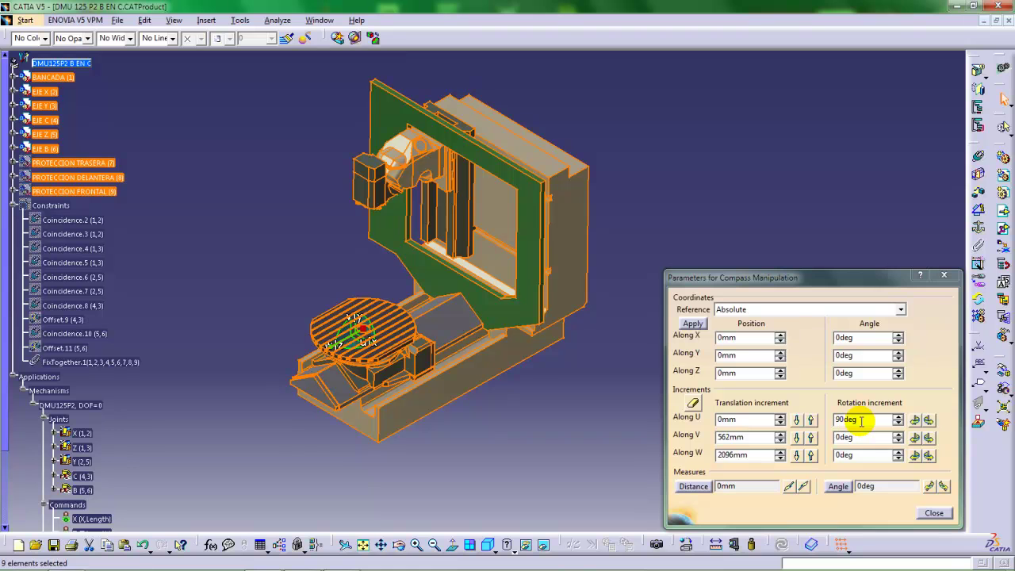
Rotate all components about U in negative 90-degree increments until the X angle is 90 degrees, and reset the compass.
{"action": "left_click_drag", "start_coordinate": [861, 421], "coordinate": [832, 421]}
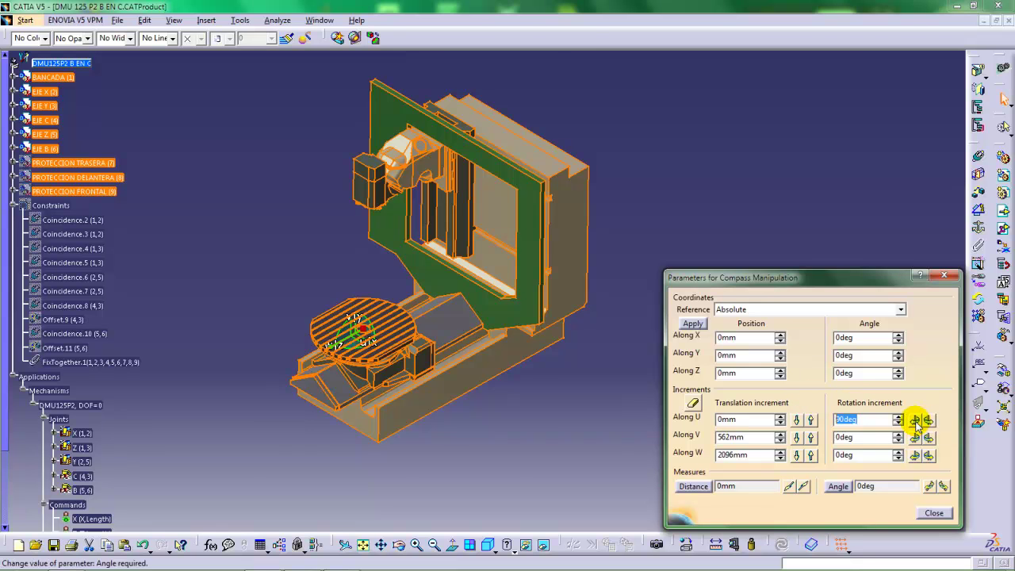
{"action": "left_click", "coordinate": [928, 421]}
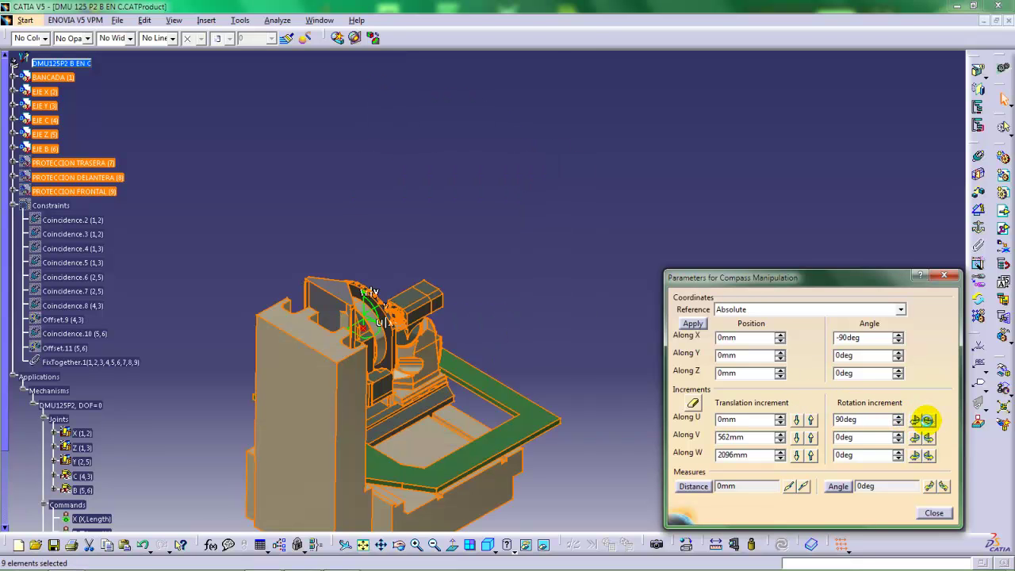
{"action": "left_click", "coordinate": [927, 419]}
{"action": "left_click", "coordinate": [927, 420]}
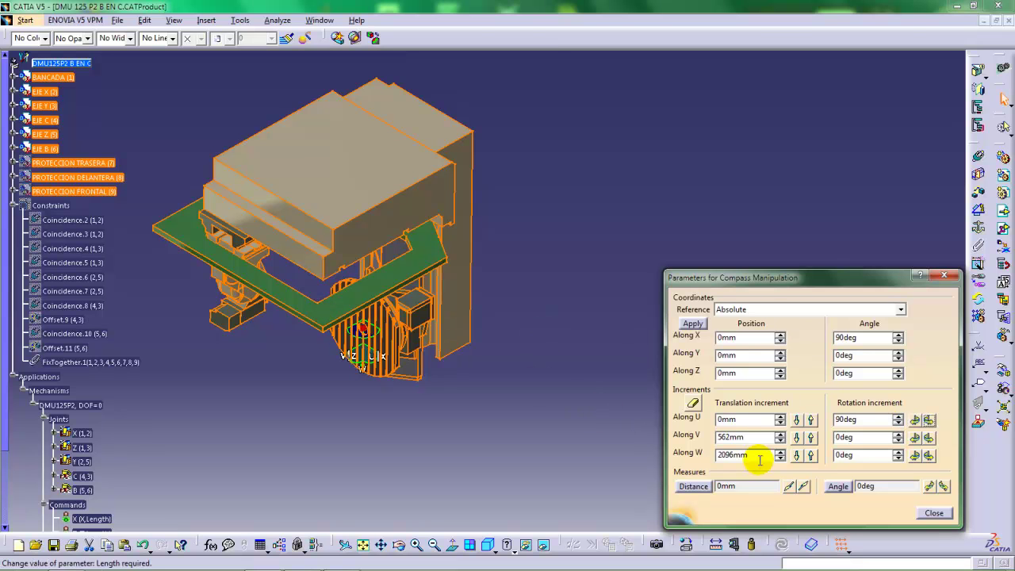
{"action": "left_click", "coordinate": [931, 513]}
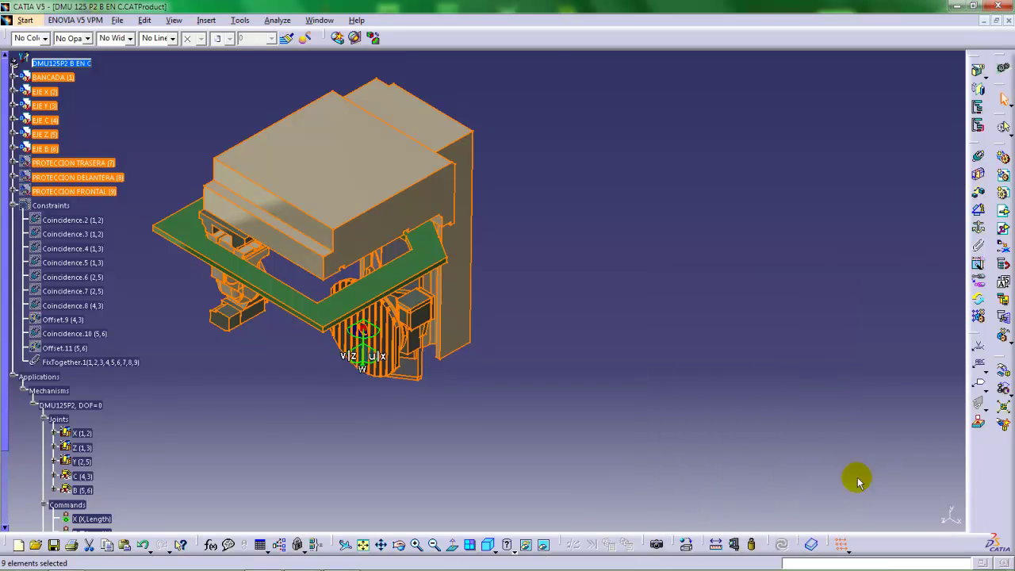
{"action": "left_click", "coordinate": [722, 385]}
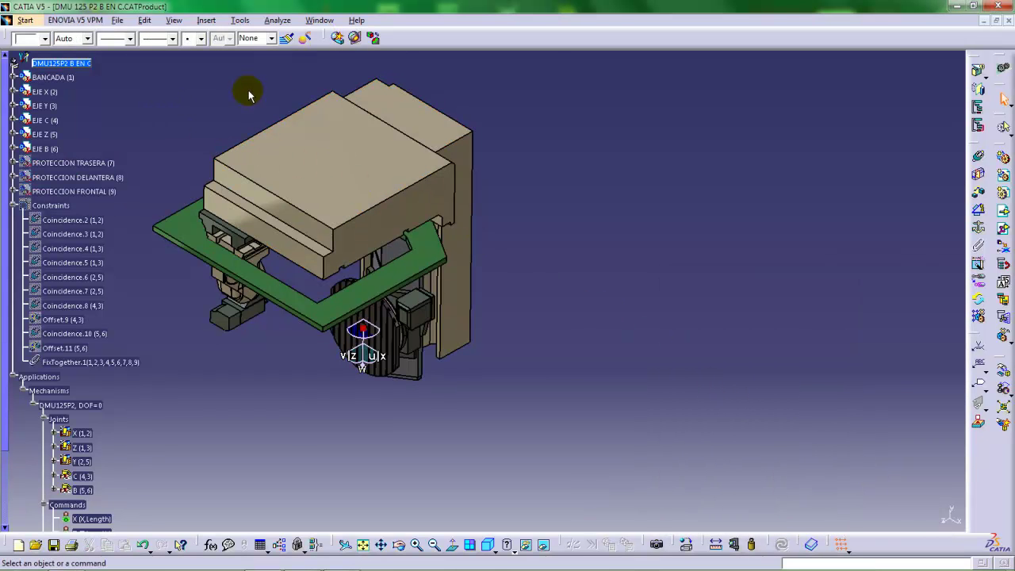
{"action": "left_click", "coordinate": [172, 21]}
{"action": "left_click", "coordinate": [195, 131]}
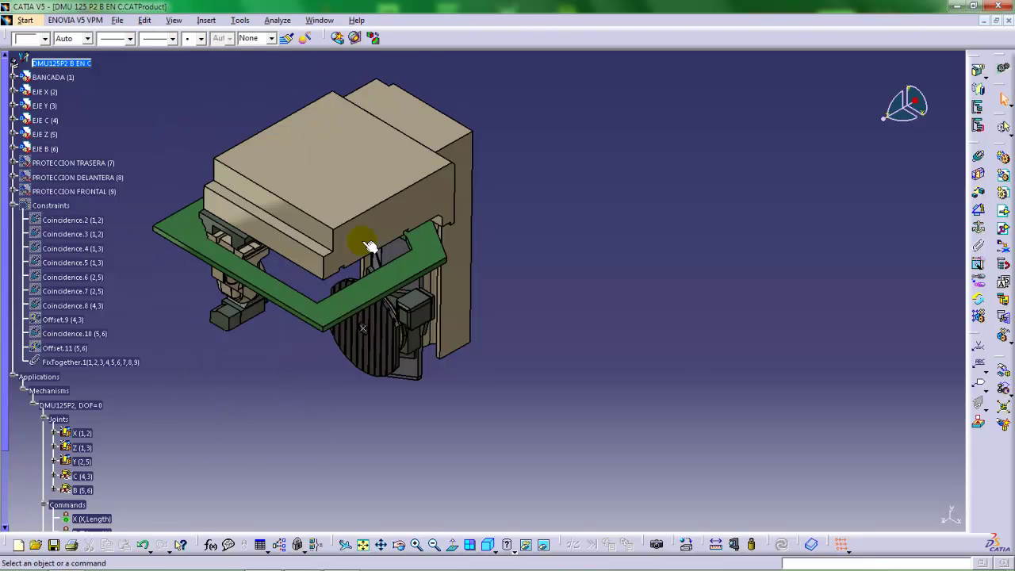
Place the compass on the rotary table's center point to check its absolute coordinates and angles, and reset the compass.
{"action": "middle_click_drag", "start_coordinate": [396, 313], "coordinate": [676, 225]}
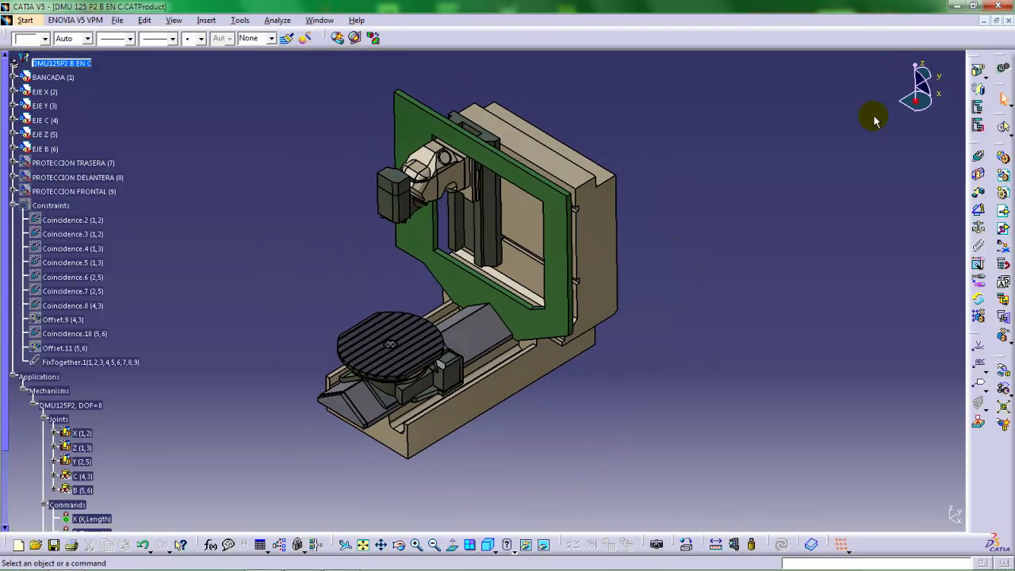
{"action": "middle_click_drag", "start_coordinate": [434, 398], "coordinate": [445, 378]}
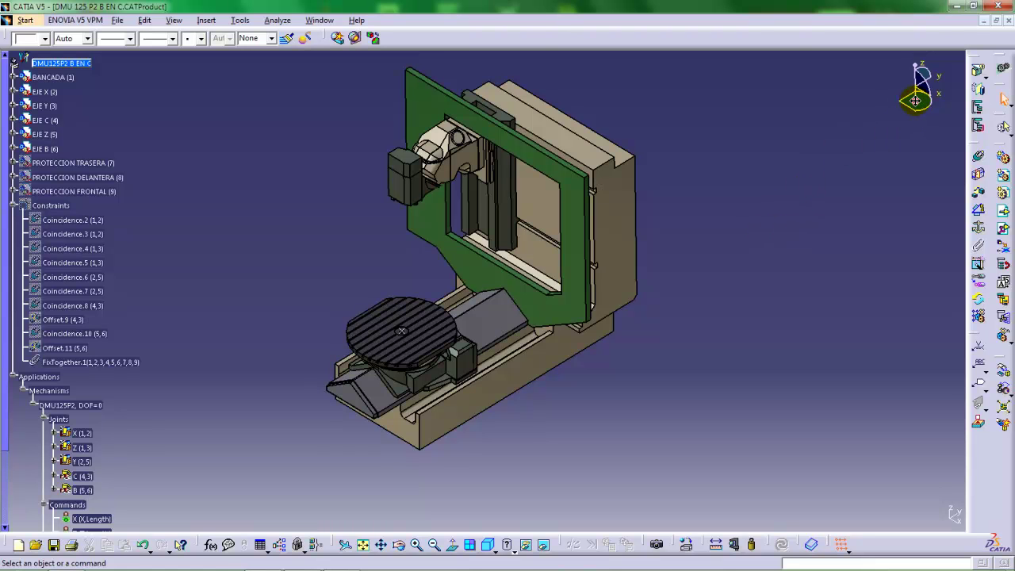
{"action": "left_click_drag", "start_coordinate": [915, 100], "coordinate": [404, 330]}
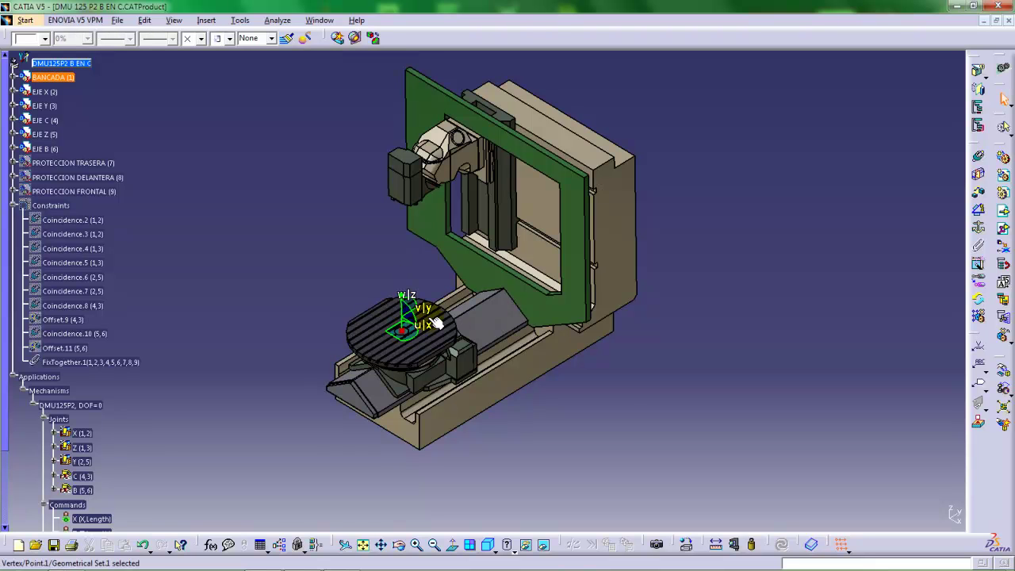
{"action": "right_click", "coordinate": [408, 311]}
{"action": "left_click", "coordinate": [446, 452]}
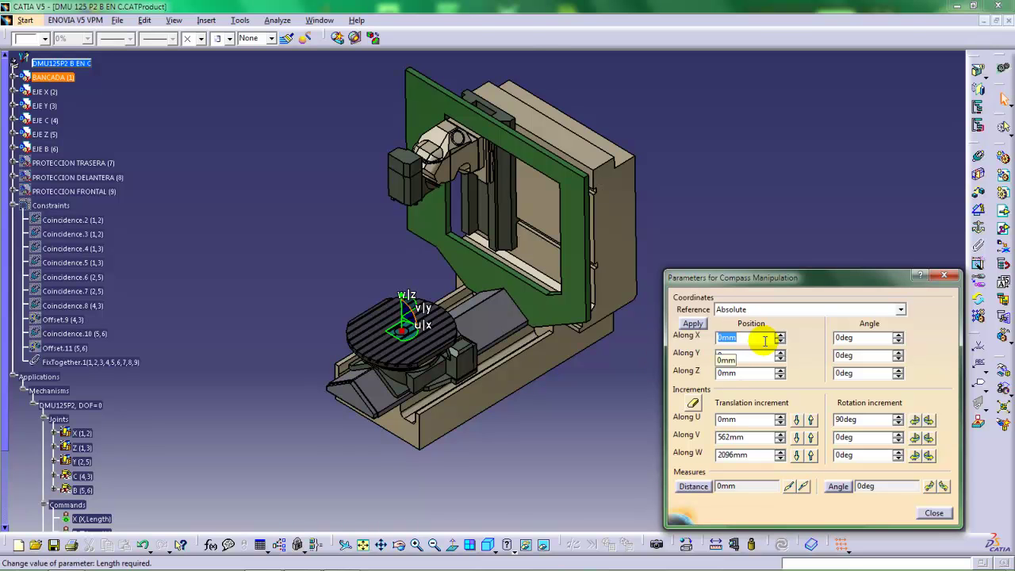
{"action": "left_click", "coordinate": [935, 512]}
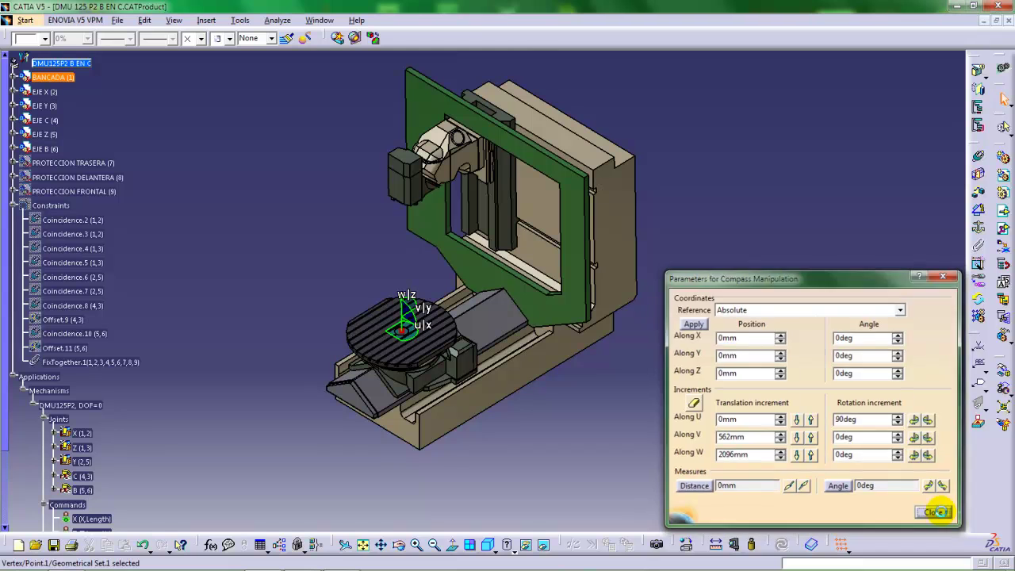
{"action": "left_click", "coordinate": [174, 19]}
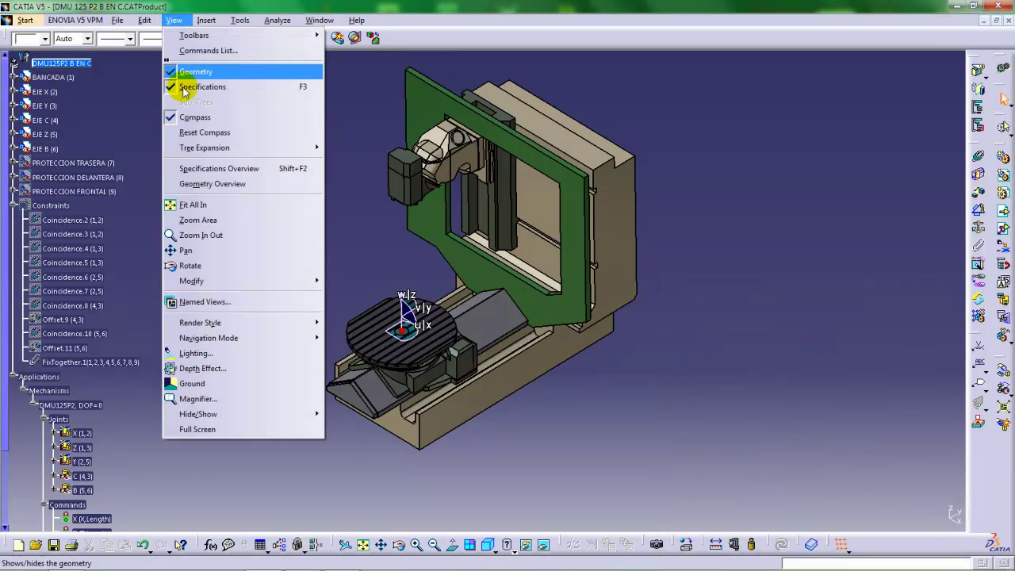
{"action": "left_click", "coordinate": [198, 132]}
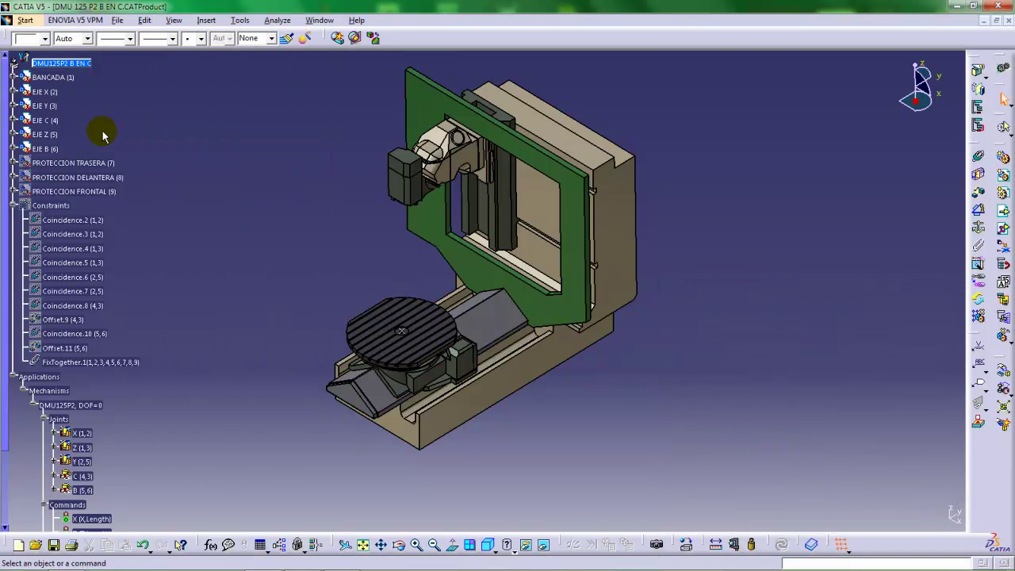
Switch the machine product to the NC Machine Tool Builder workbench.
{"action": "left_click", "coordinate": [26, 20]}
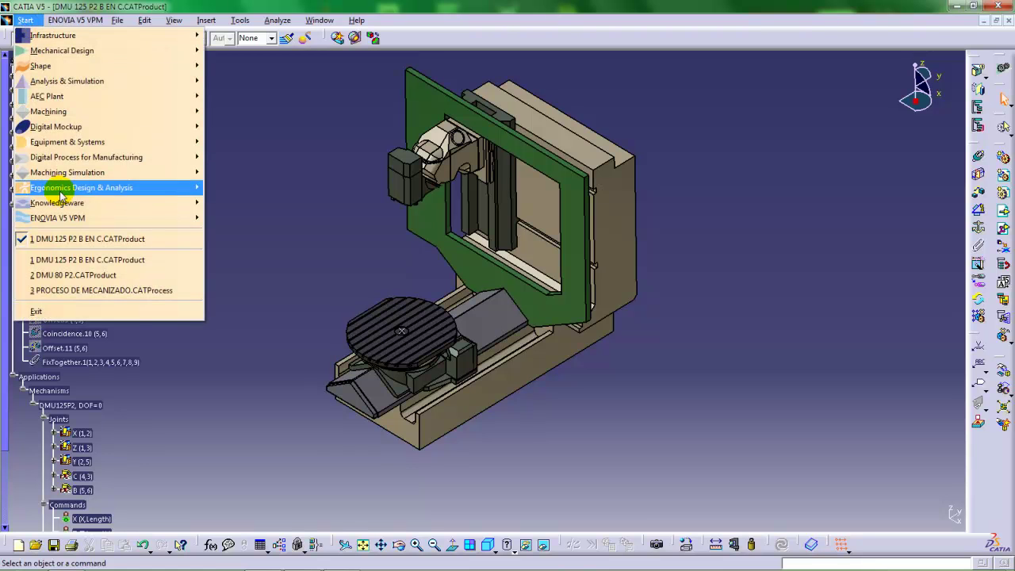
{"action": "mouse_move", "coordinate": [65, 172]}
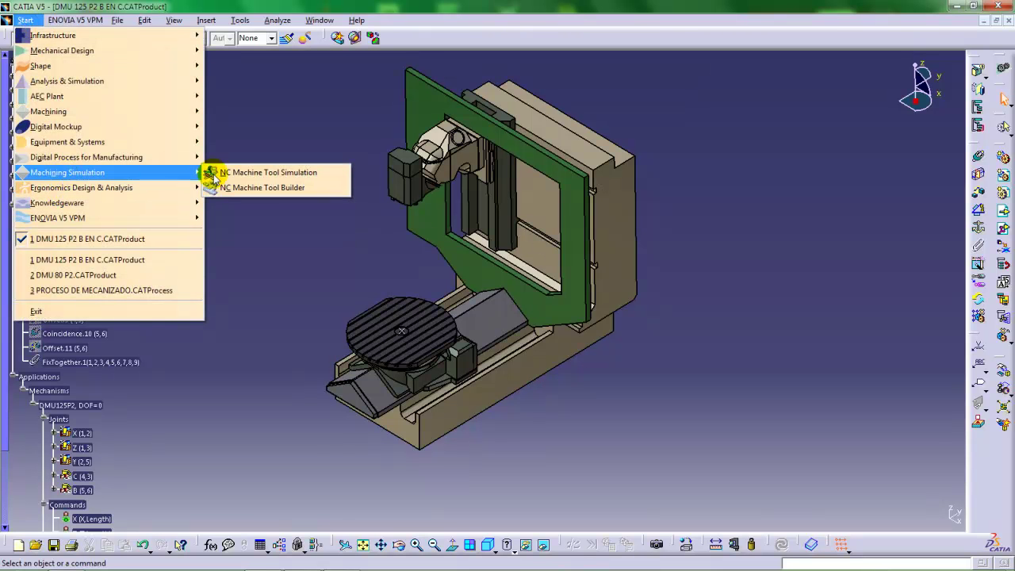
{"action": "left_click", "coordinate": [259, 188]}
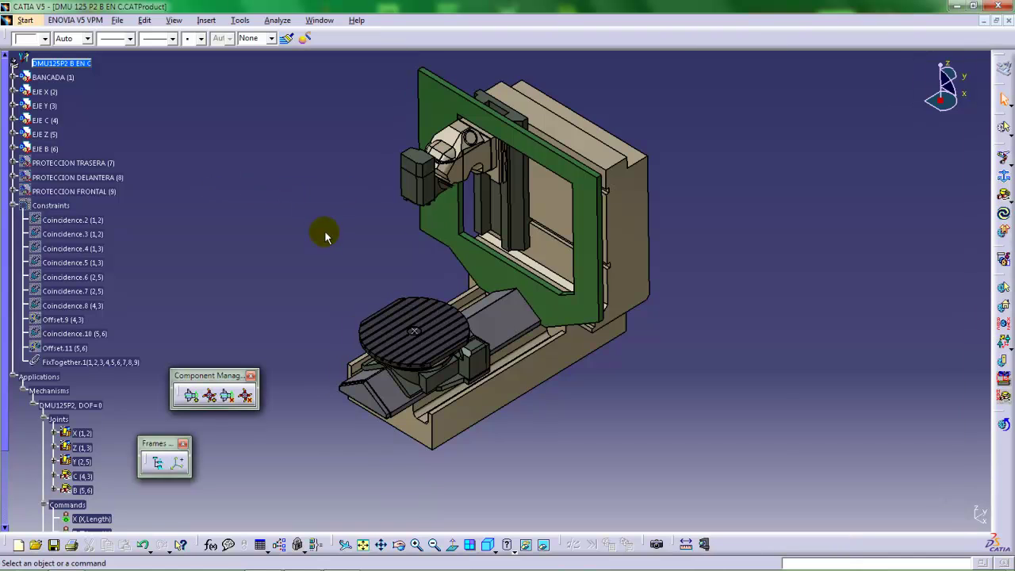
{"action": "middle_click_drag", "start_coordinate": [435, 331], "coordinate": [444, 318]}
{"action": "left_click", "coordinate": [431, 331]}
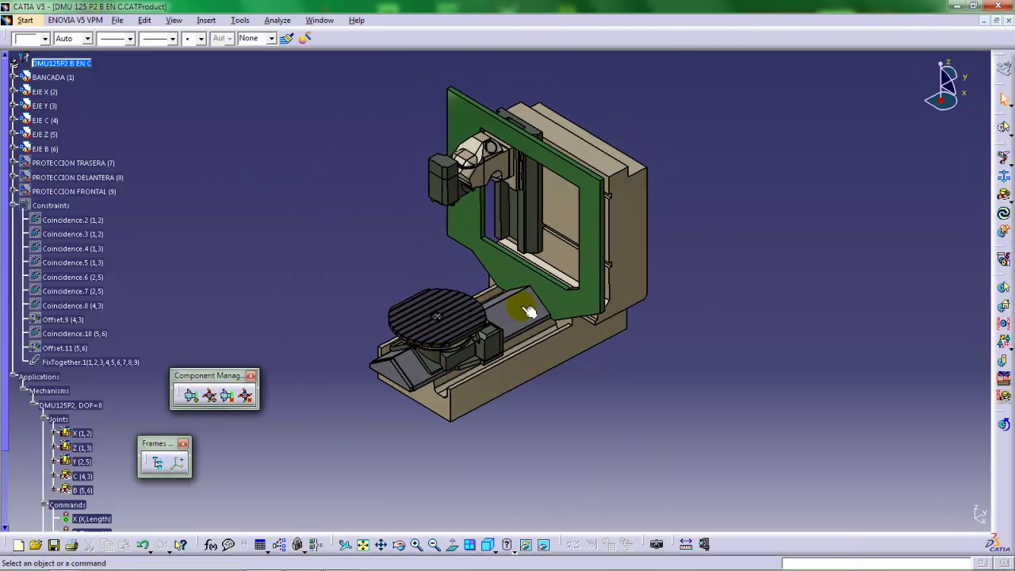
Identify the part that owns the spindle nose's end face and activate EJE B for editing within the product.
{"action": "middle_click_drag", "start_coordinate": [518, 294], "coordinate": [547, 275]}
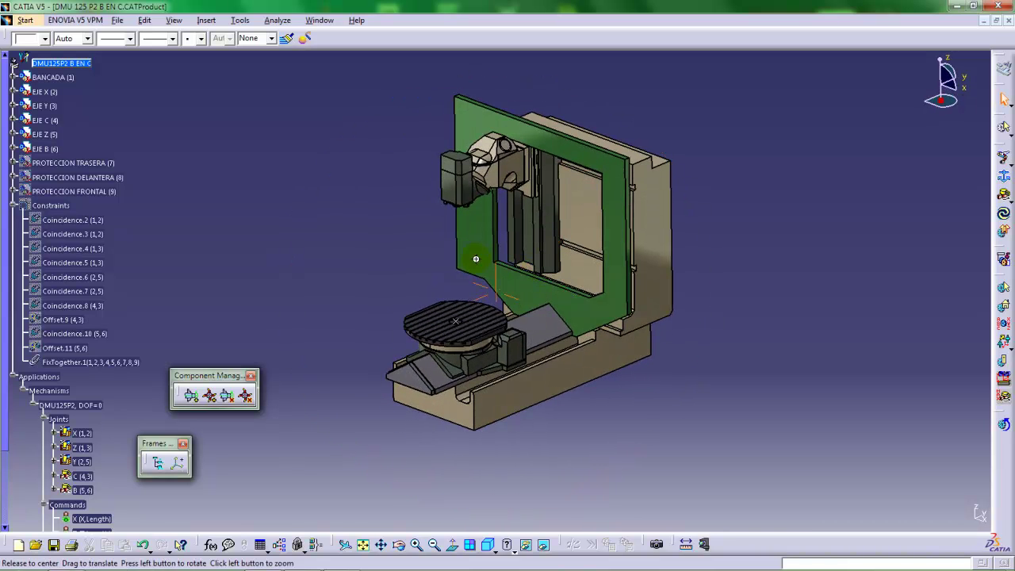
{"action": "mouse_move", "coordinate": [465, 311]}
{"action": "middle_mouse_down"}
{"action": "mouse_move", "coordinate": [464, 285]}
{"action": "mouse_move", "coordinate": [464, 312]}
{"action": "middle_mouse_up"}
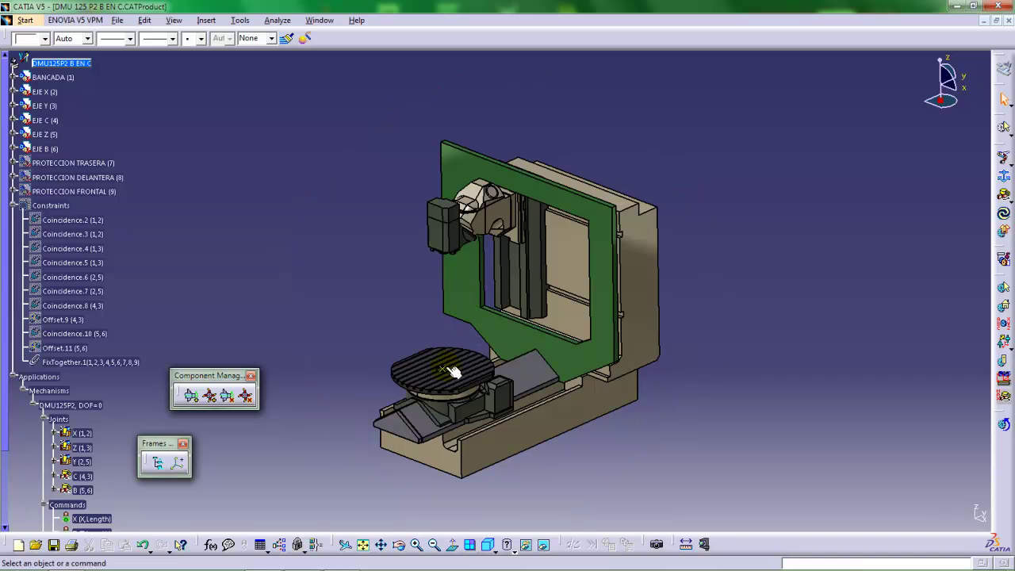
{"action": "middle_click_drag", "start_coordinate": [448, 372], "coordinate": [573, 263]}
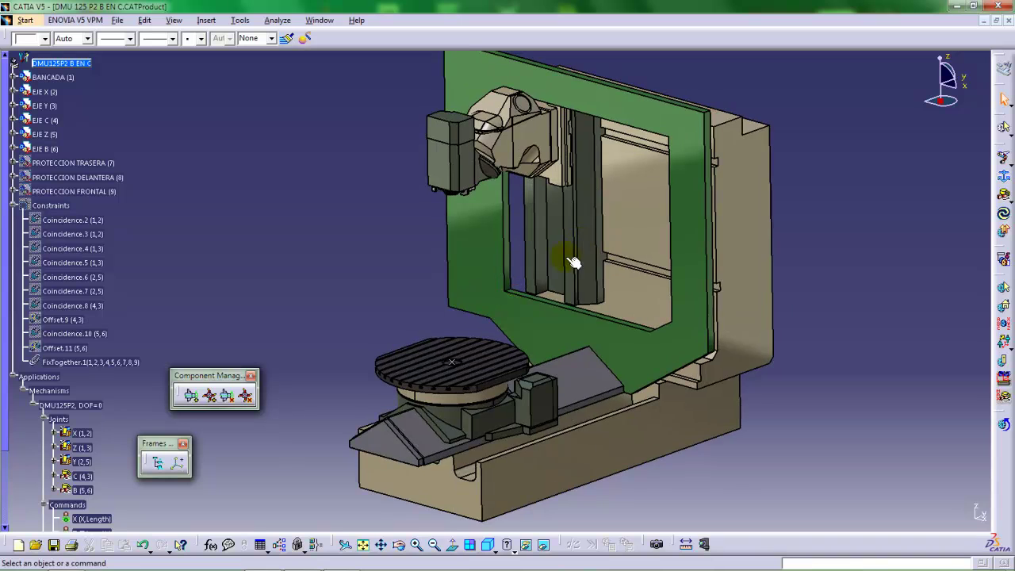
{"action": "middle_click_drag", "start_coordinate": [505, 303], "coordinate": [565, 260]}
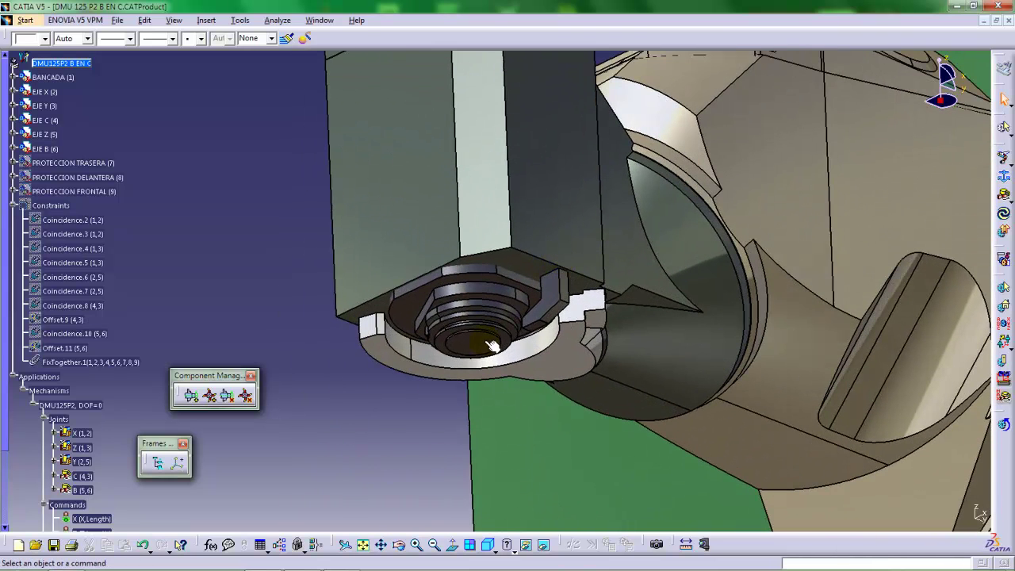
{"action": "middle_click_drag", "start_coordinate": [492, 345], "coordinate": [479, 310]}
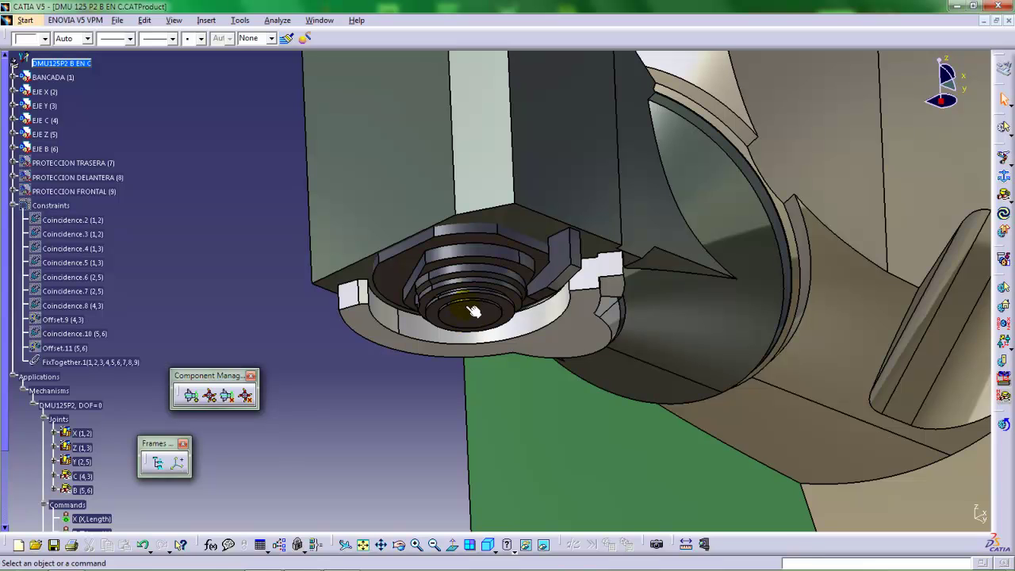
{"action": "left_click", "coordinate": [473, 311]}
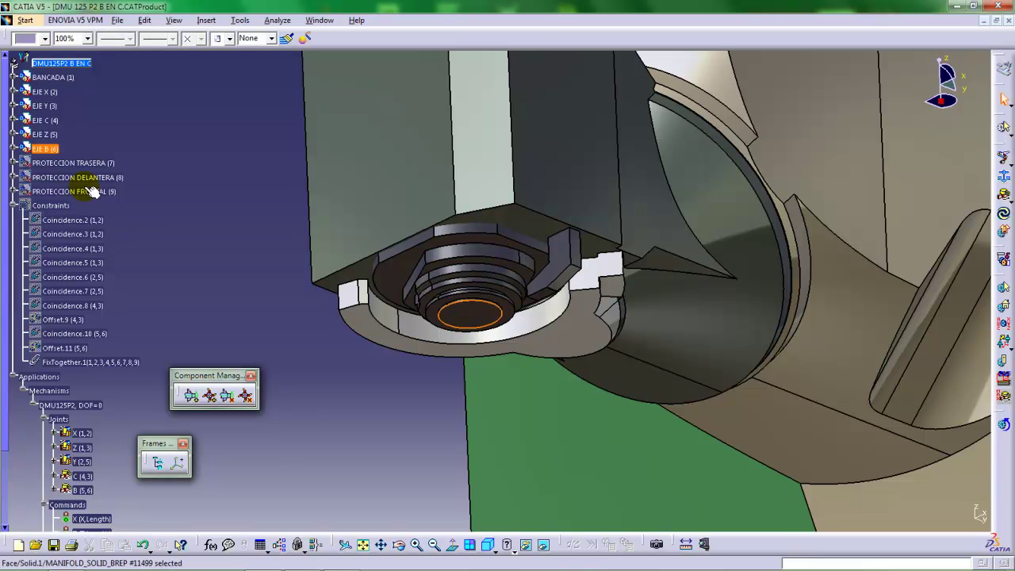
{"action": "left_click", "coordinate": [13, 148]}
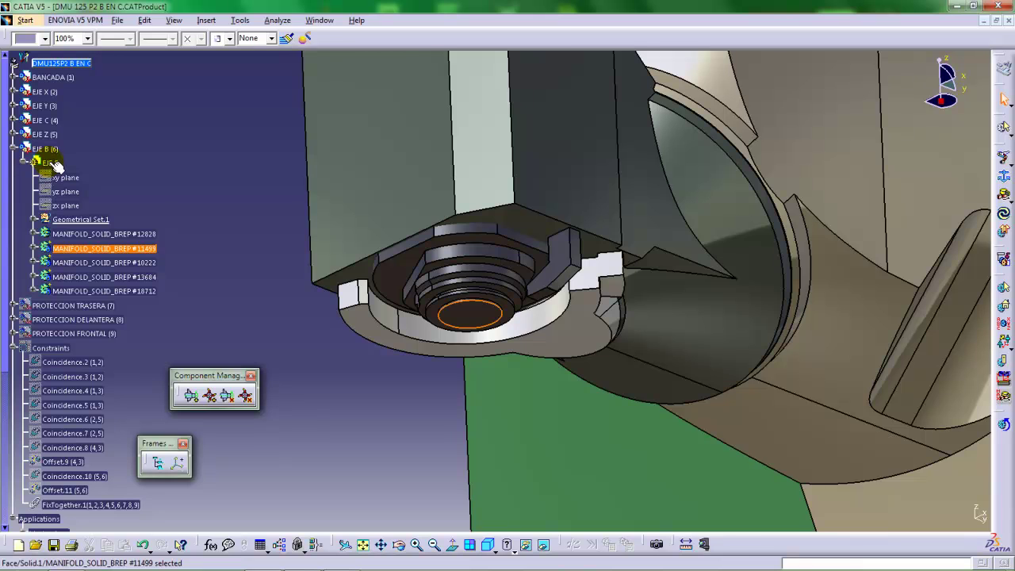
{"action": "double_click", "coordinate": [49, 162]}
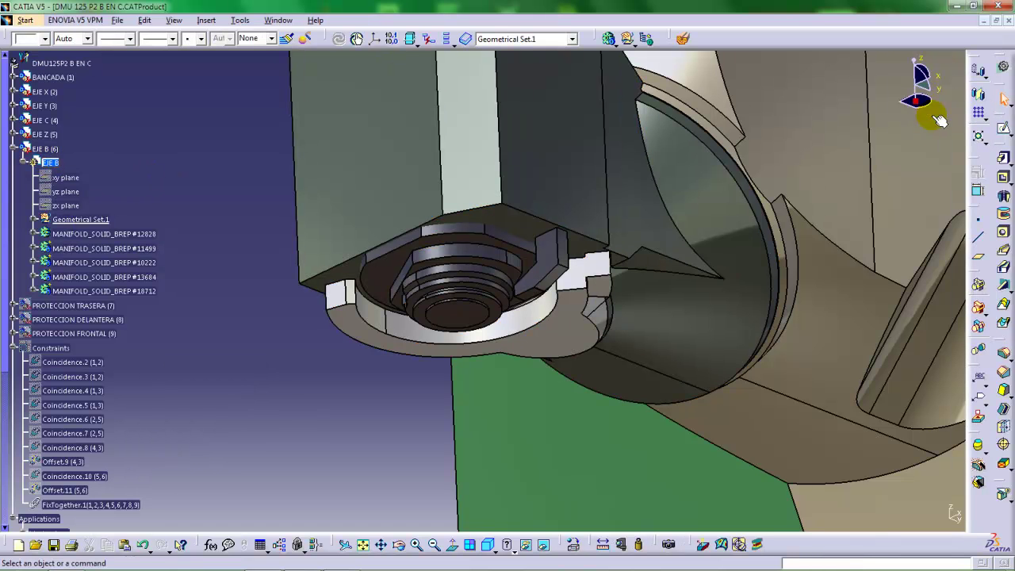
Create a point at the center of the circular edge on the spindle nose's end face.
{"action": "left_click", "coordinate": [978, 219]}
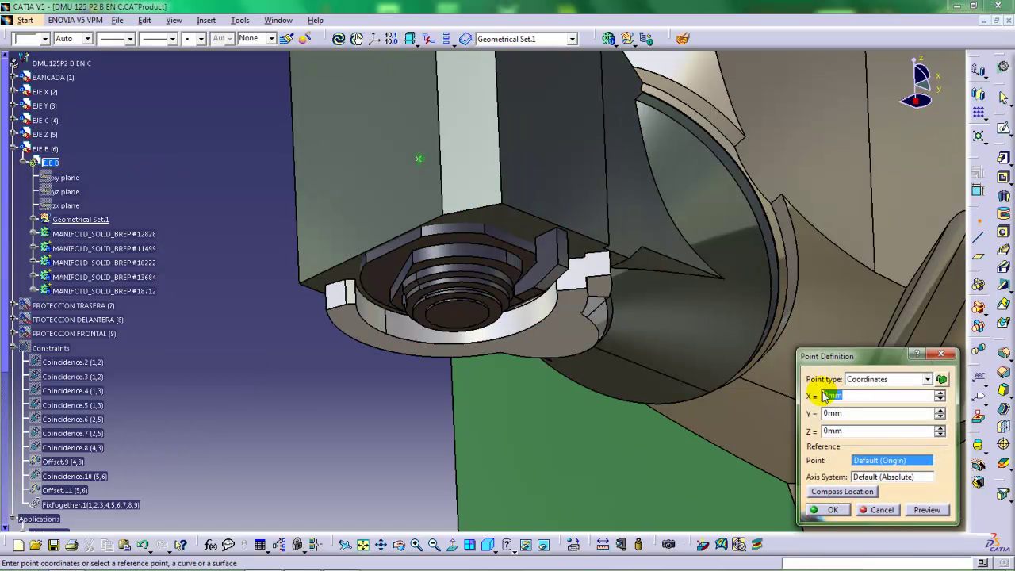
{"action": "left_click", "coordinate": [872, 379]}
{"action": "left_click", "coordinate": [871, 430]}
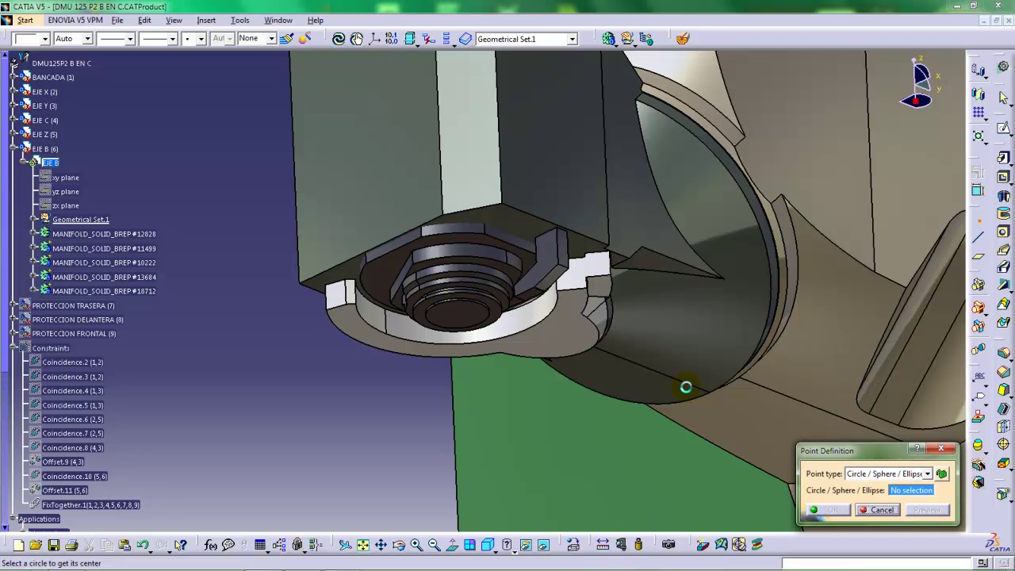
{"action": "left_click", "coordinate": [485, 310]}
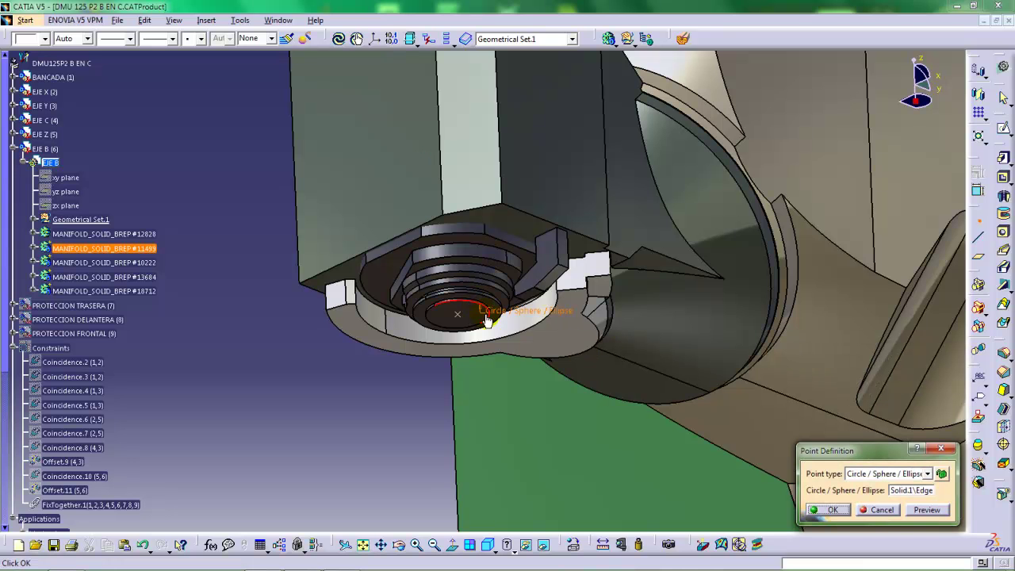
{"action": "left_click", "coordinate": [816, 509]}
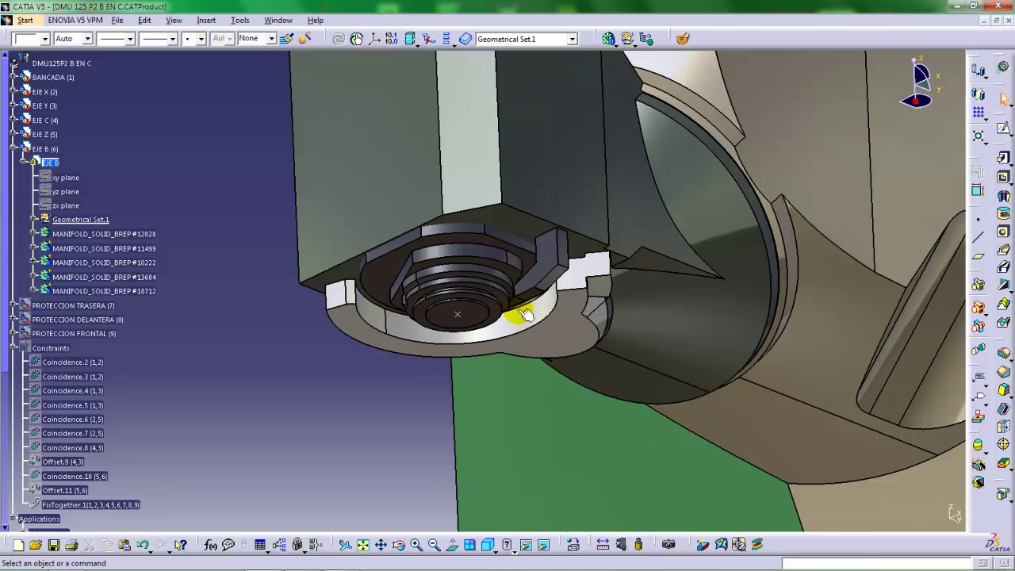
{"action": "middle_click_drag", "start_coordinate": [519, 312], "coordinate": [482, 306]}
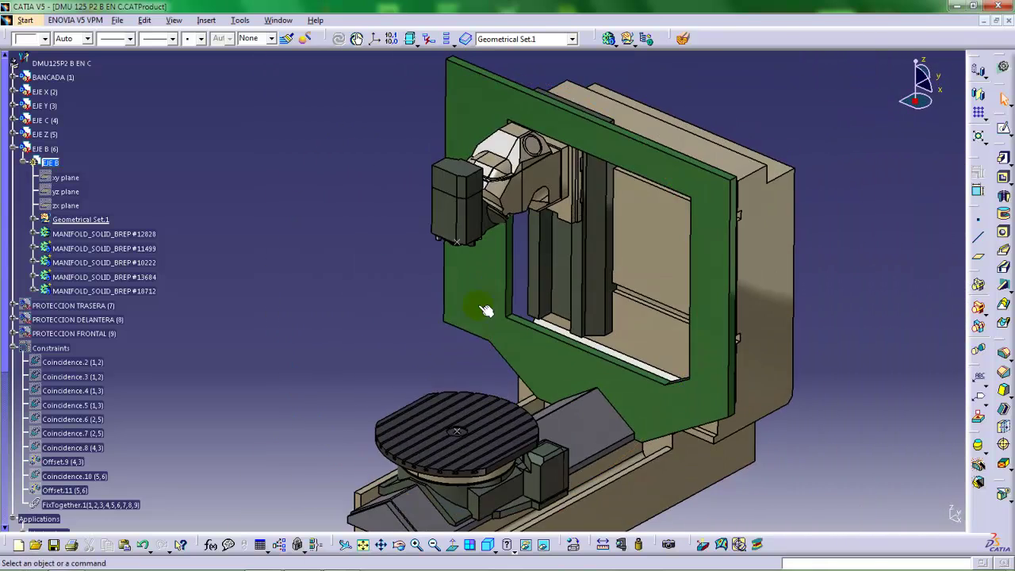
Collapse EJE B and return to editing the DMU125P2 B EN C product.
{"action": "left_click", "coordinate": [13, 149]}
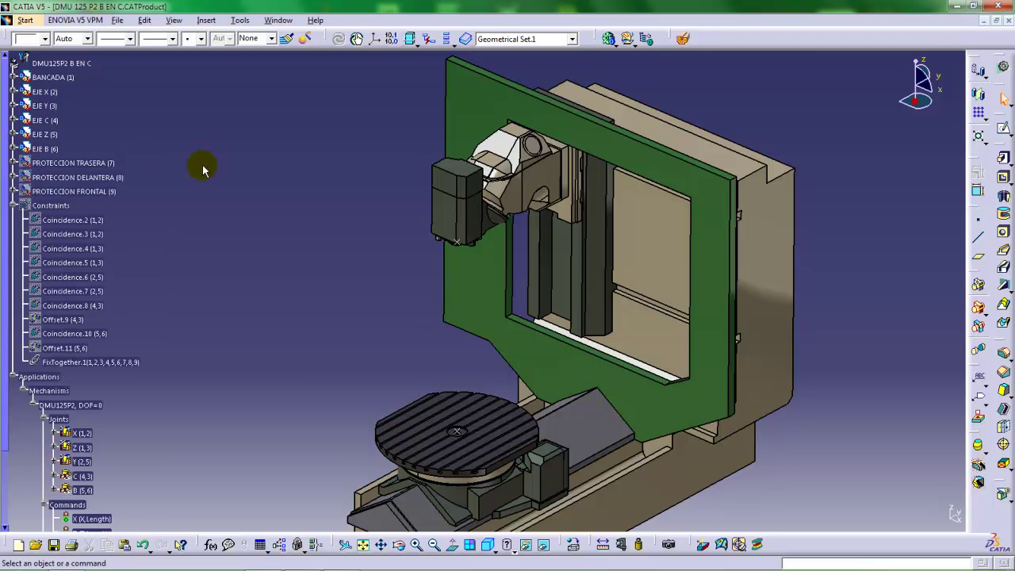
{"action": "middle_click_drag", "start_coordinate": [393, 286], "coordinate": [412, 262]}
{"action": "left_click", "coordinate": [64, 62]}
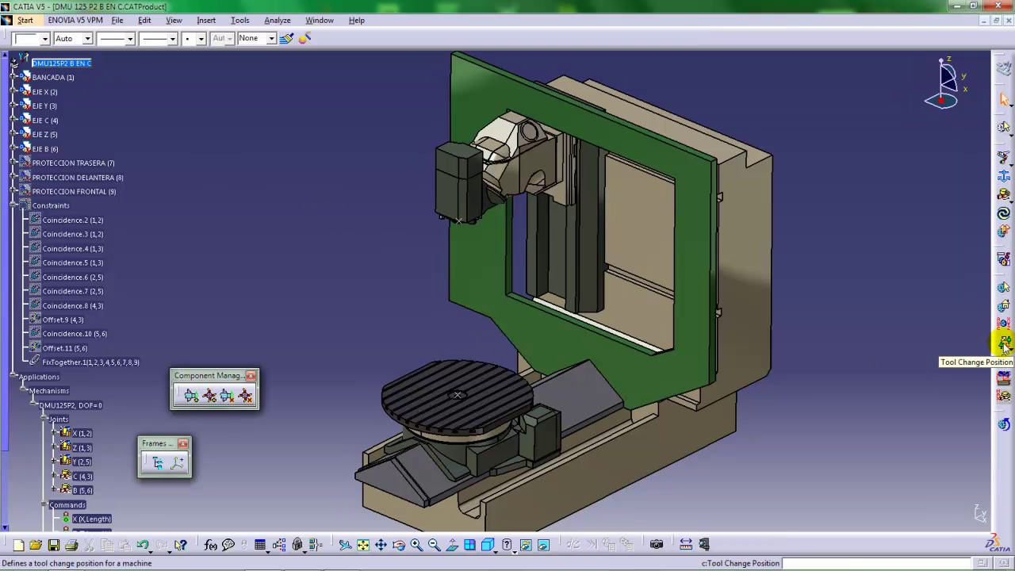
Examine the axis values and travel ranges in the machine's tool change position definition.
{"action": "left_click", "coordinate": [1002, 345]}
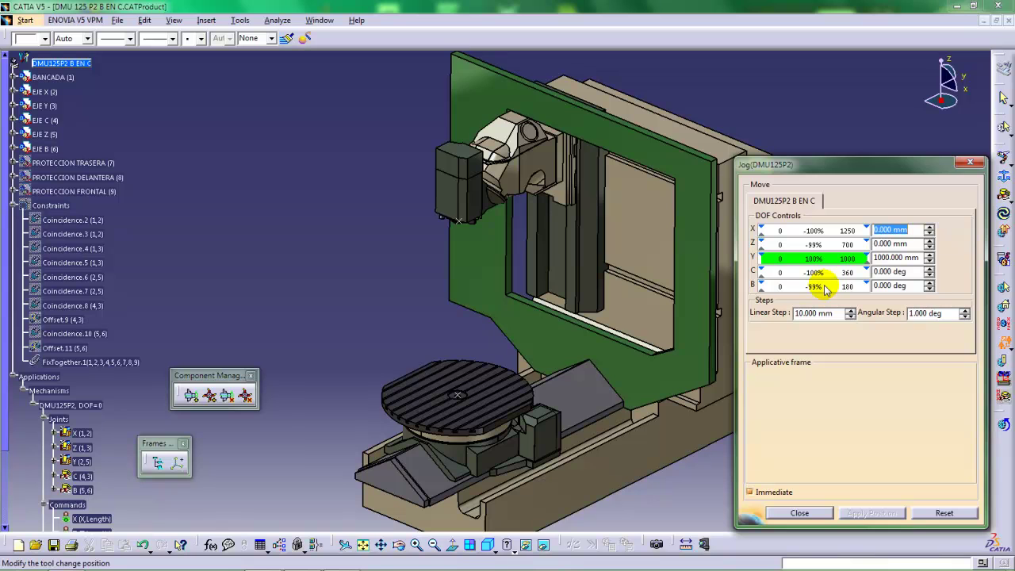
{"action": "middle_click_drag", "start_coordinate": [616, 256], "coordinate": [541, 269]}
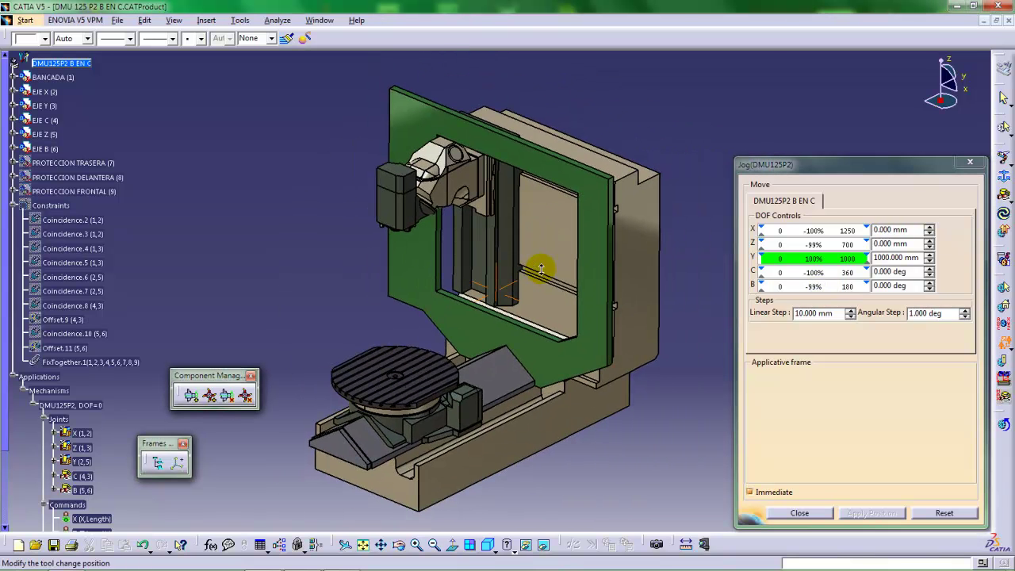
{"action": "left_click", "coordinate": [999, 350]}
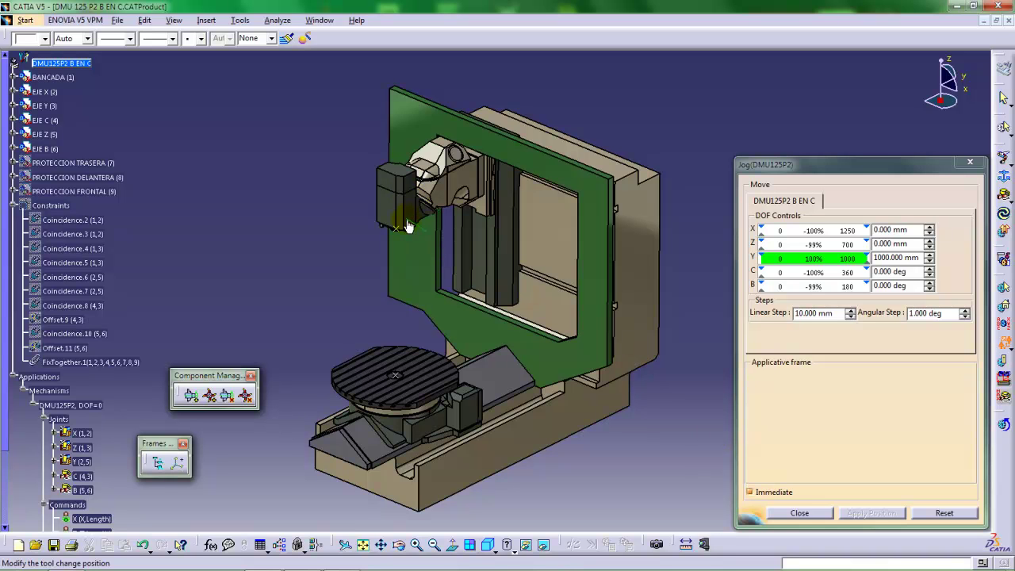
{"action": "left_click", "coordinate": [799, 513]}
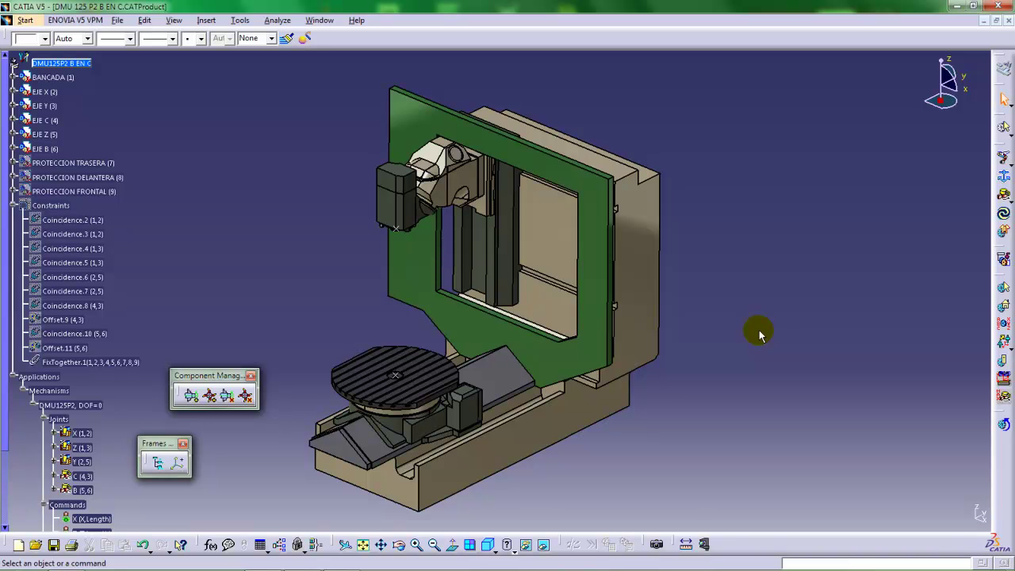
Show the rear guard component PROTECCION TRASERA.
{"action": "right_click", "coordinate": [53, 164]}
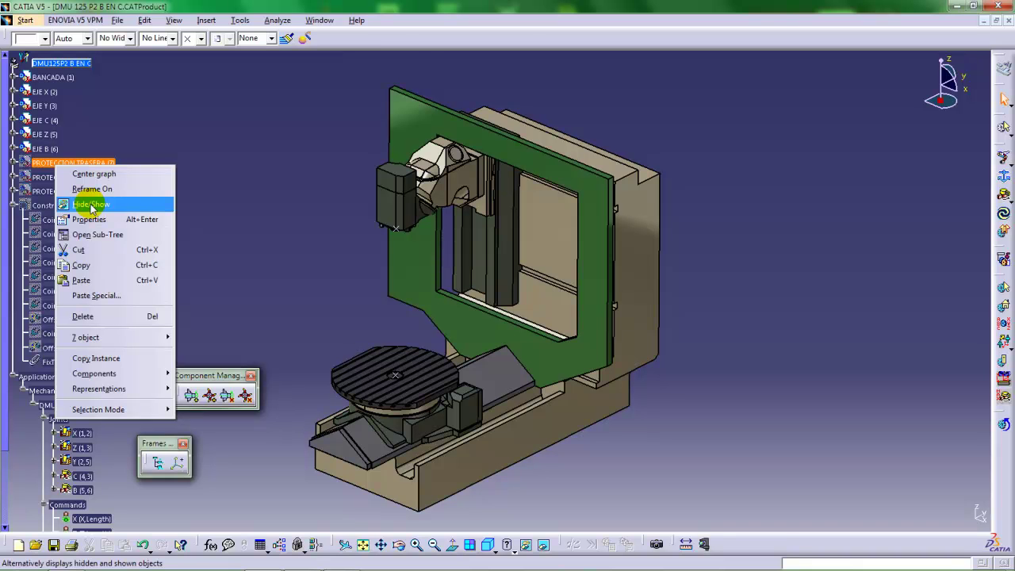
{"action": "left_click", "coordinate": [92, 205]}
{"action": "middle_click_drag", "start_coordinate": [407, 308], "coordinate": [361, 300]}
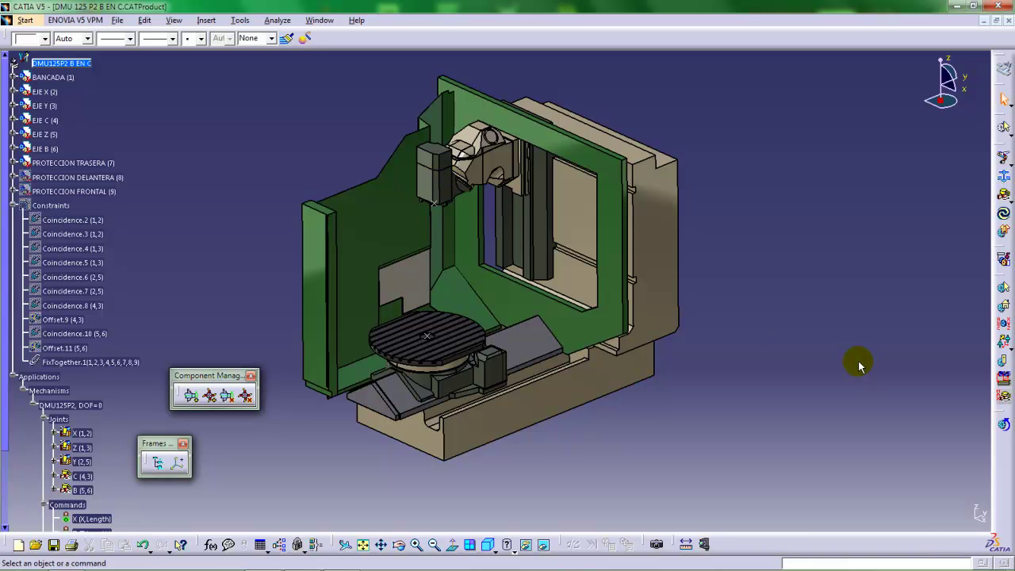
Define the machine's tool change position with the Y axis at 0 mm.
{"action": "left_click", "coordinate": [1004, 343]}
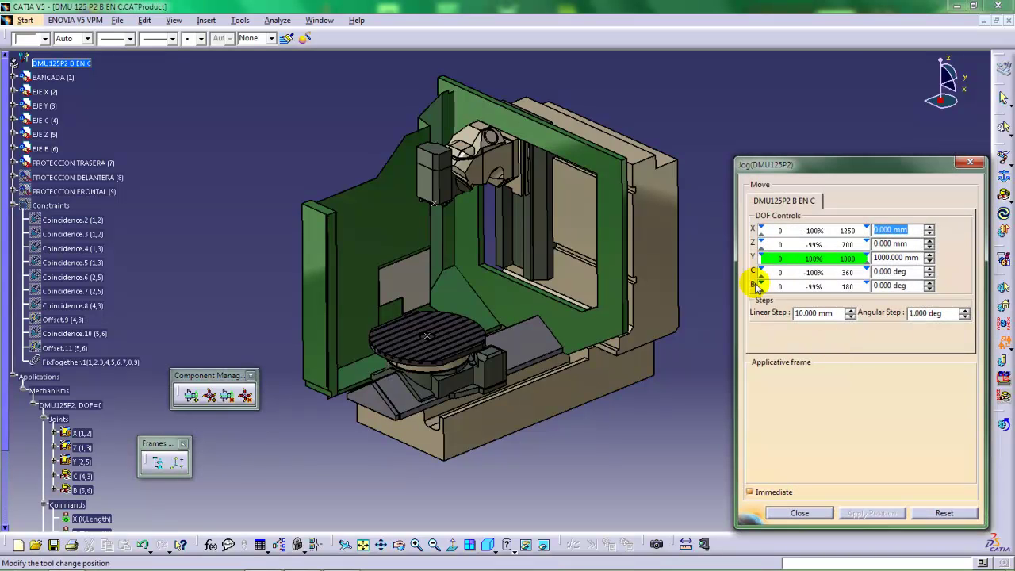
{"action": "middle_click_drag", "start_coordinate": [468, 291], "coordinate": [462, 264]}
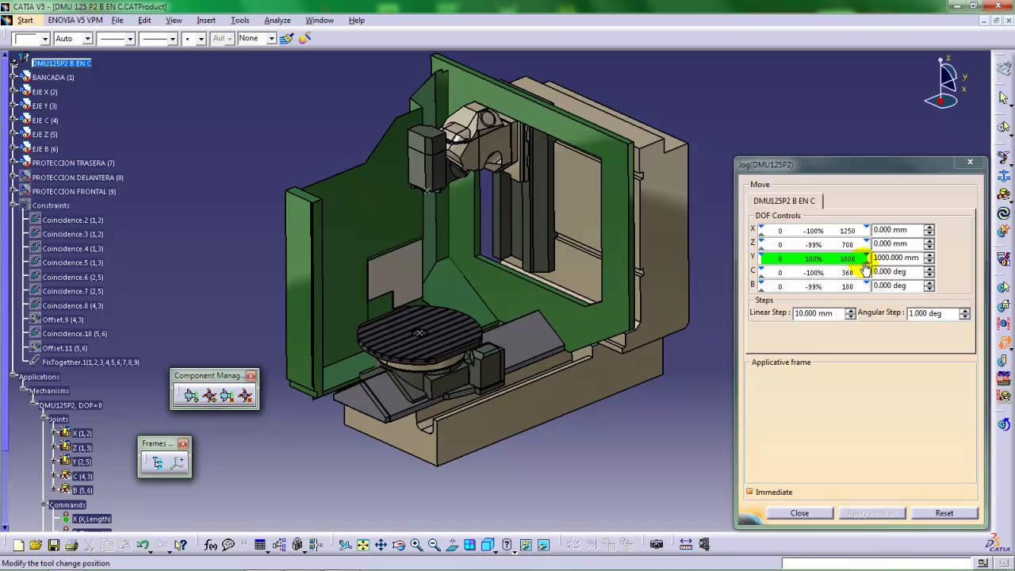
{"action": "left_click_drag", "start_coordinate": [870, 267], "coordinate": [762, 258]}
{"action": "double_click", "coordinate": [916, 260]}
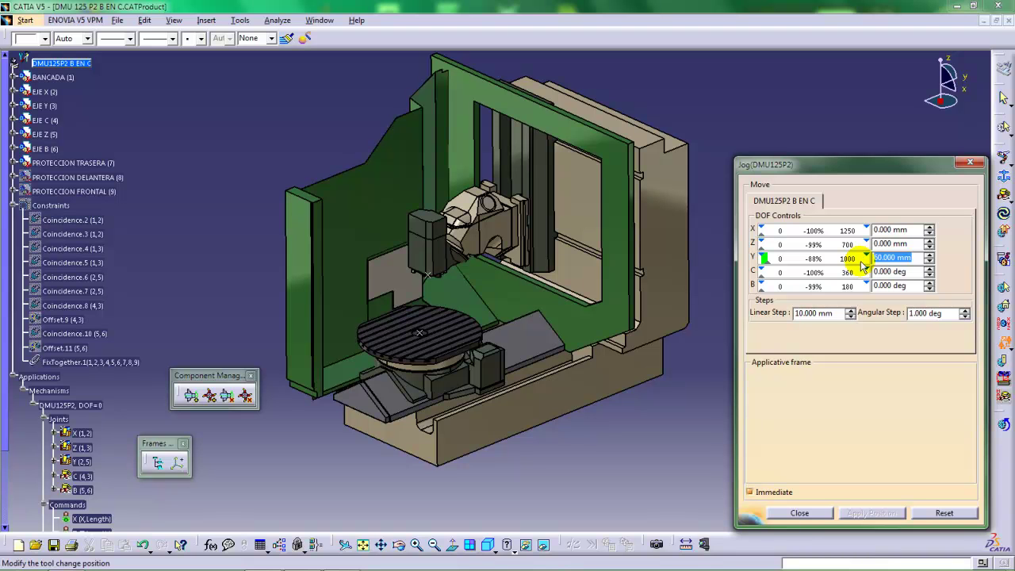
{"action": "type", "text": "0"}
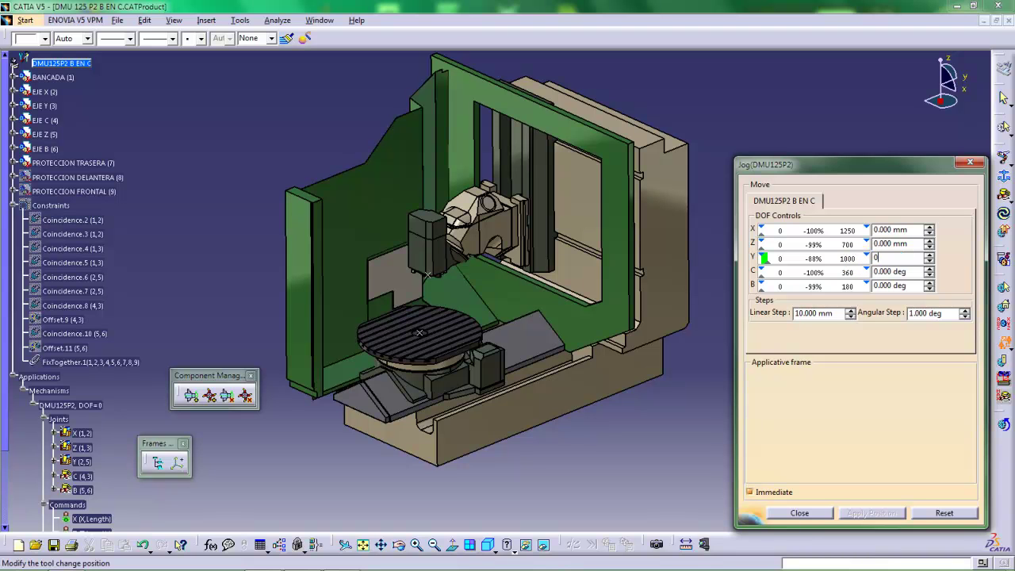
{"action": "key", "text": "Return"}
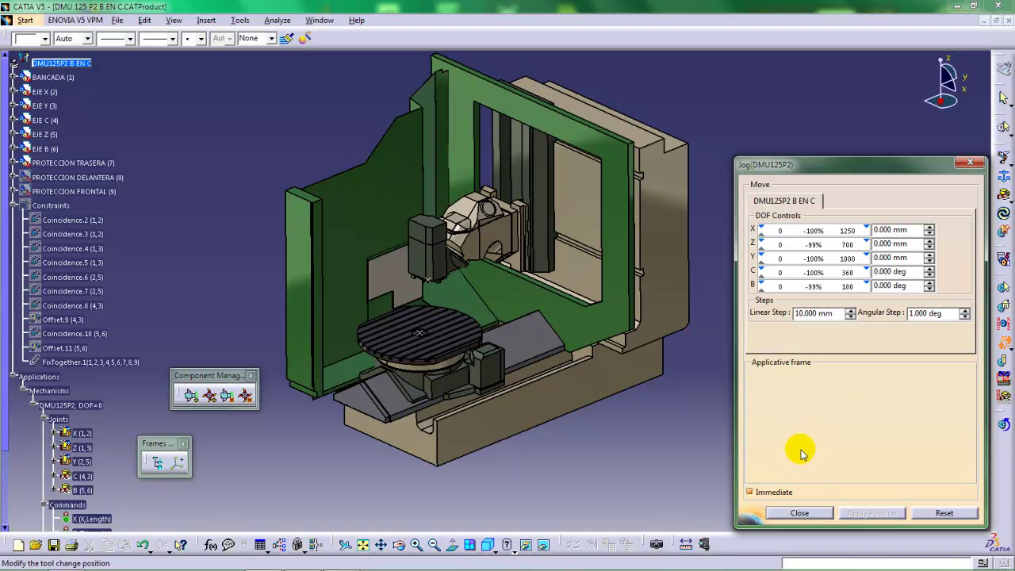
{"action": "left_click", "coordinate": [799, 513]}
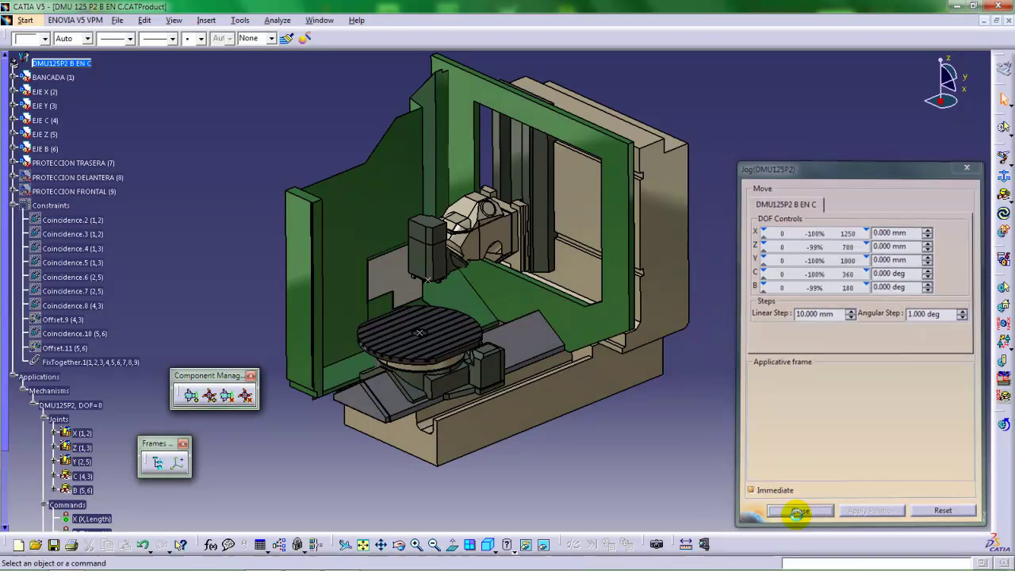
{"action": "mouse_move", "coordinate": [512, 302]}
{"action": "middle_mouse_down"}
{"action": "mouse_move", "coordinate": [501, 294]}
{"action": "mouse_move", "coordinate": [505, 307]}
{"action": "middle_mouse_up"}
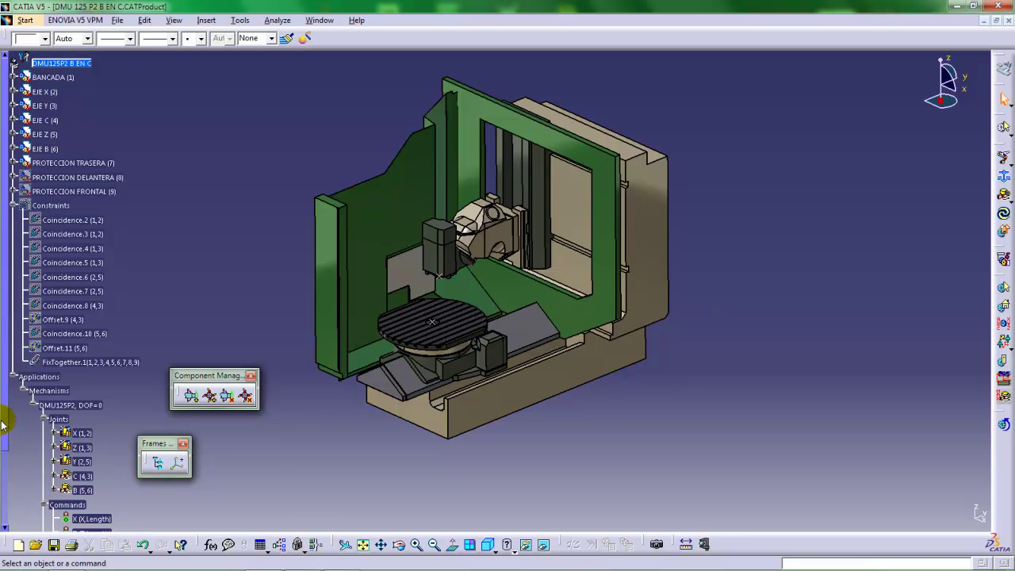
Rename the prismatic joint Z (1,3) of the DMU125P2 mechanism as Y.
{"action": "left_click_drag", "start_coordinate": [3, 435], "coordinate": [6, 528]}
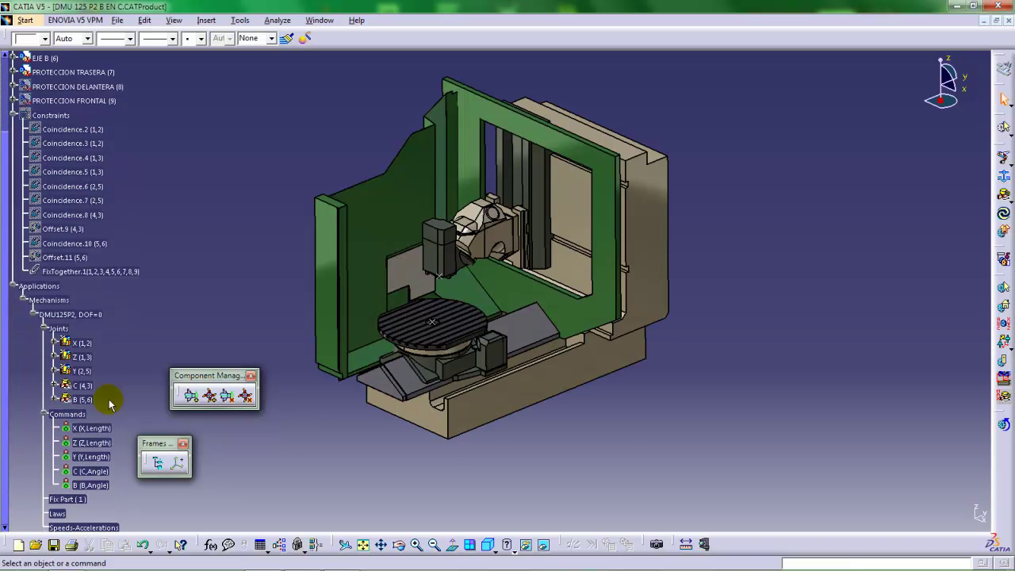
{"action": "double_click", "coordinate": [83, 357]}
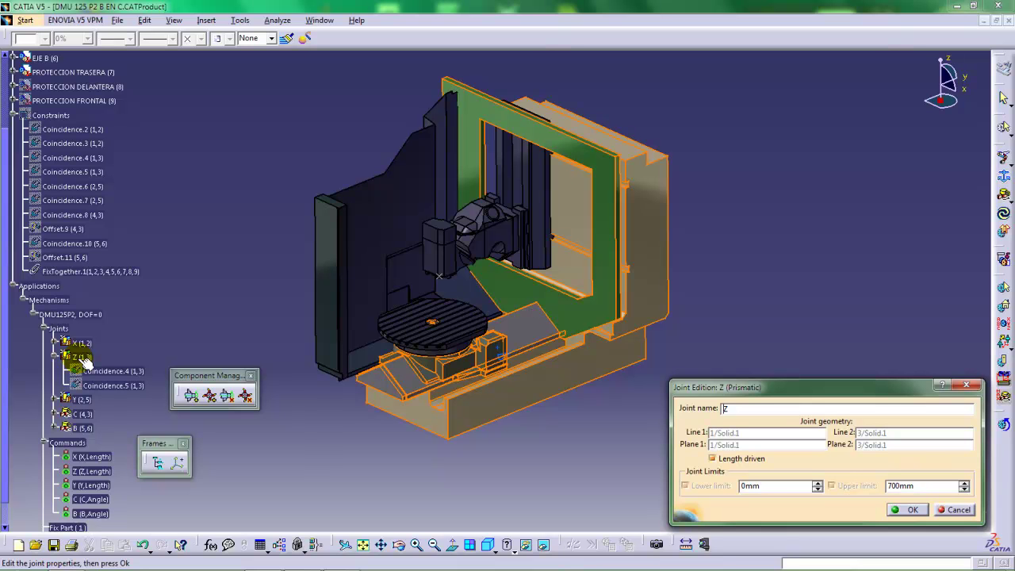
{"action": "double_click", "coordinate": [724, 408]}
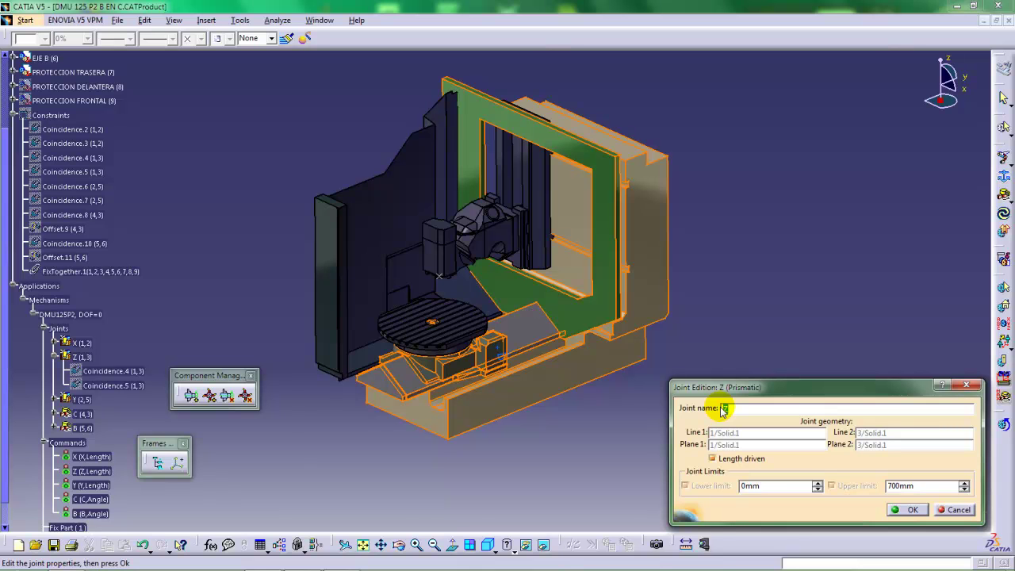
{"action": "type", "text": "Y"}
{"action": "key", "text": "Return"}
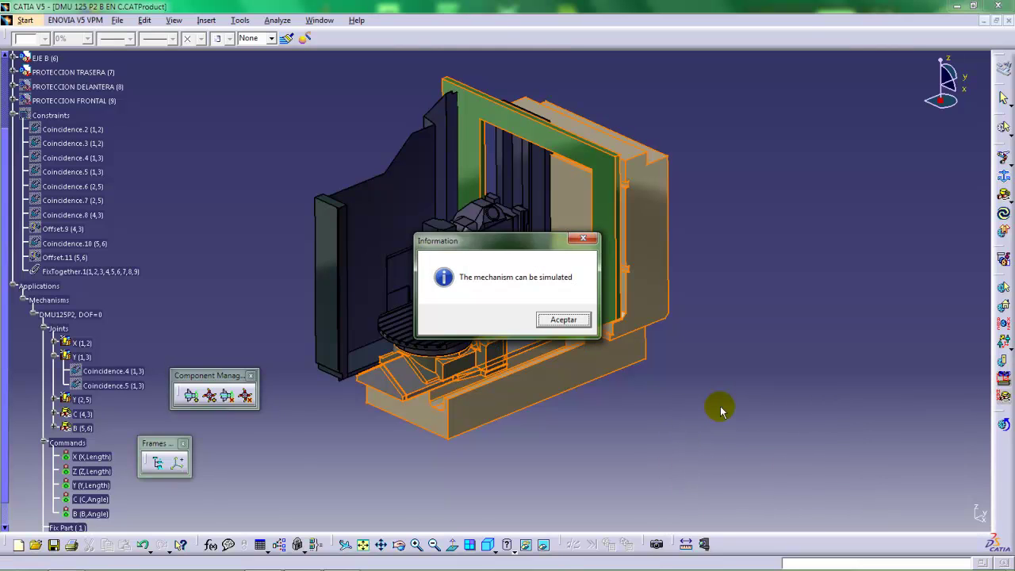
{"action": "left_click", "coordinate": [561, 320]}
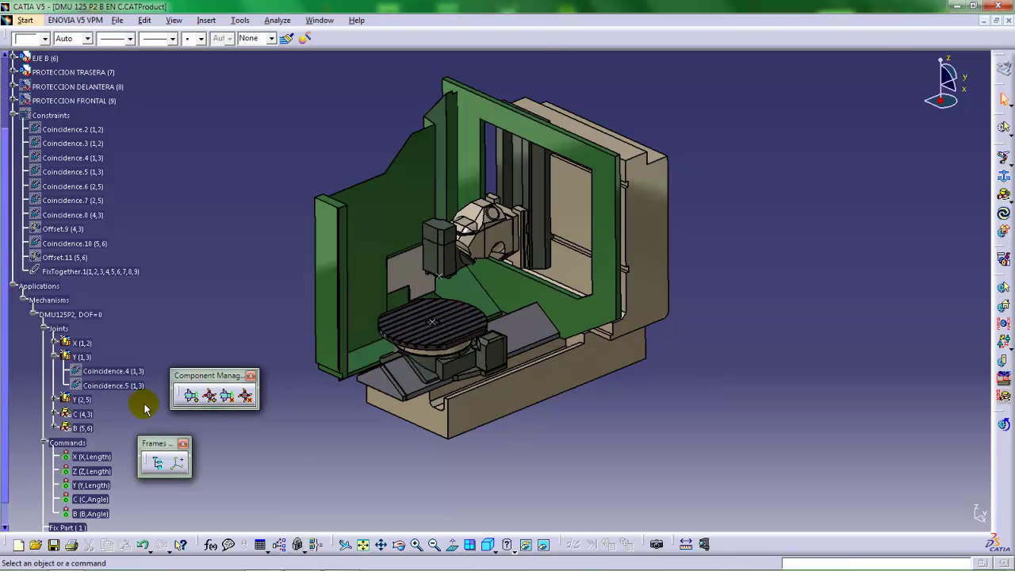
Rename the prismatic joint Y (2,5) of the DMU125P2 mechanism as Z and collapse the Y and Z joint branches.
{"action": "double_click", "coordinate": [81, 398]}
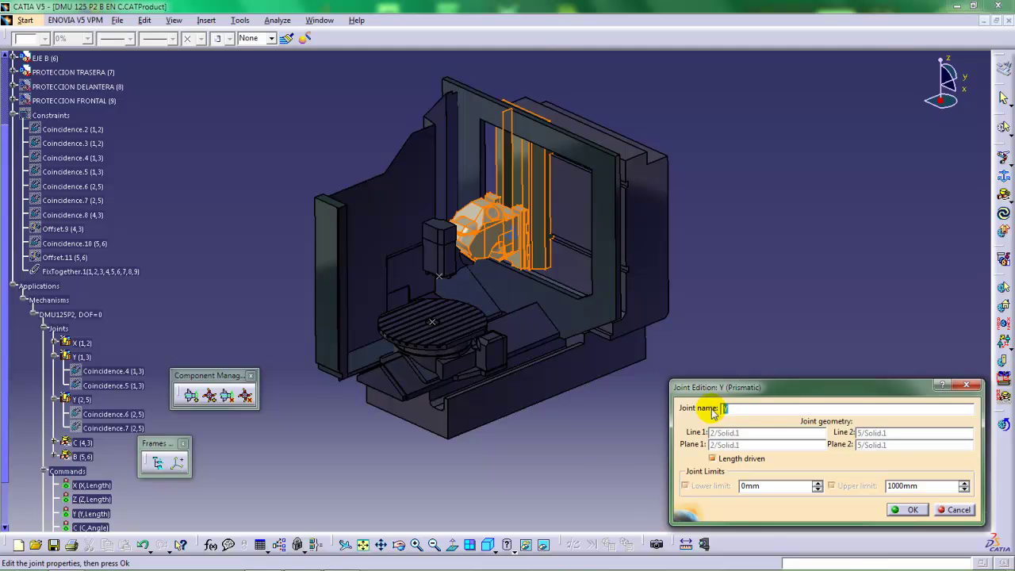
{"action": "type", "text": "Z"}
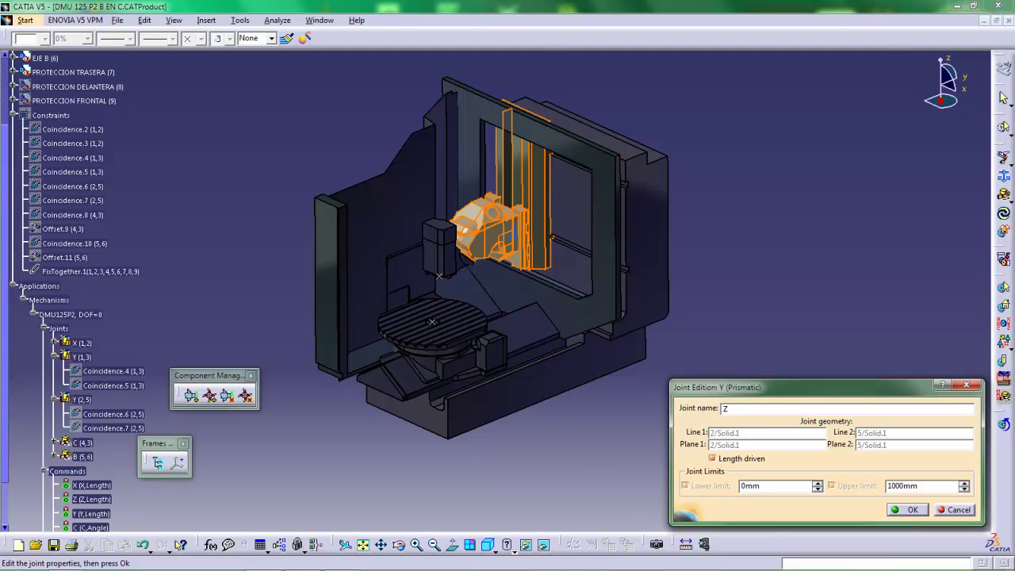
{"action": "key", "text": "Return"}
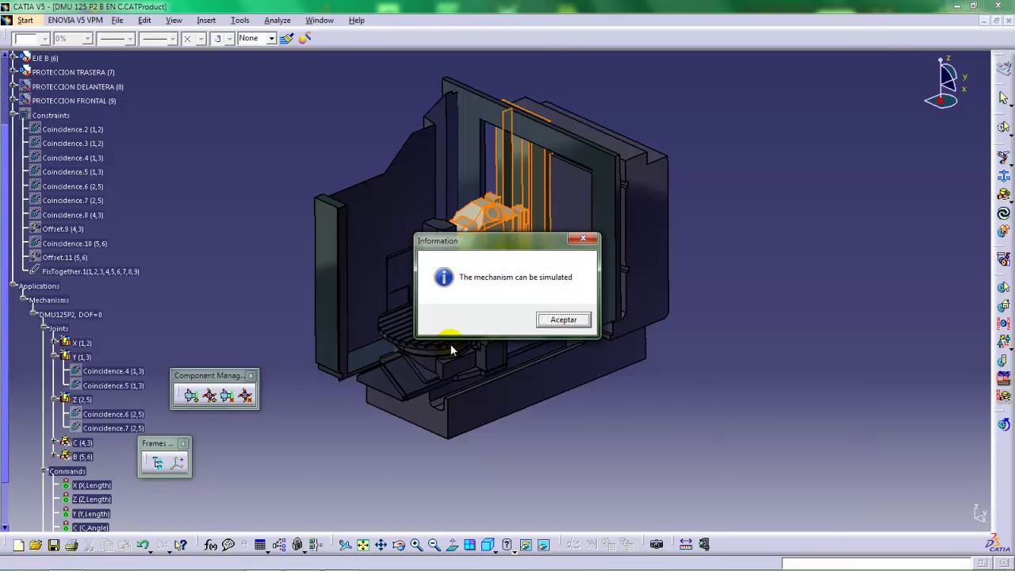
{"action": "left_click", "coordinate": [565, 320]}
{"action": "mouse_move", "coordinate": [503, 359]}
{"action": "middle_mouse_down"}
{"action": "mouse_move", "coordinate": [512, 362]}
{"action": "mouse_move", "coordinate": [514, 346]}
{"action": "middle_mouse_up"}
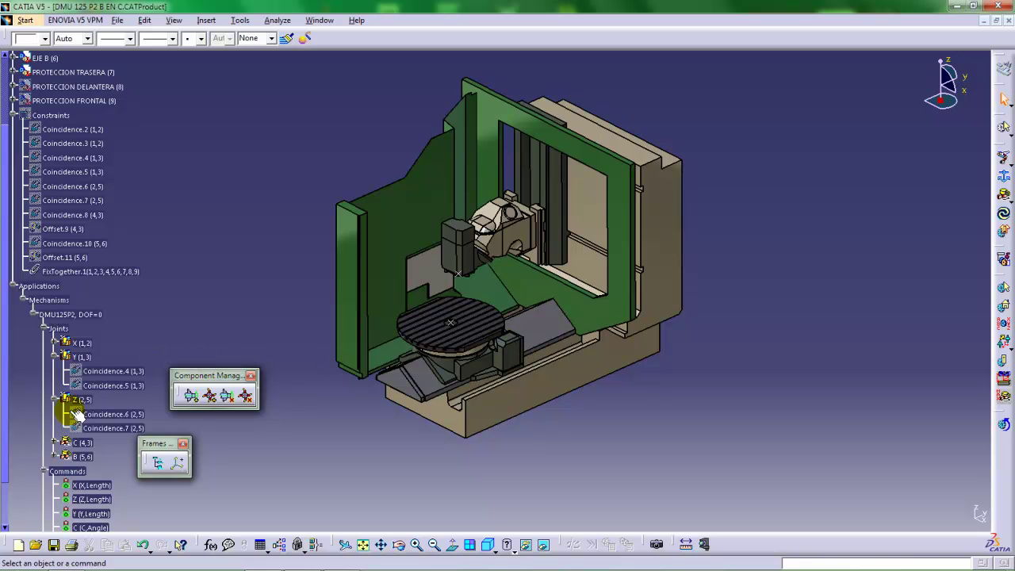
{"action": "left_click", "coordinate": [54, 356]}
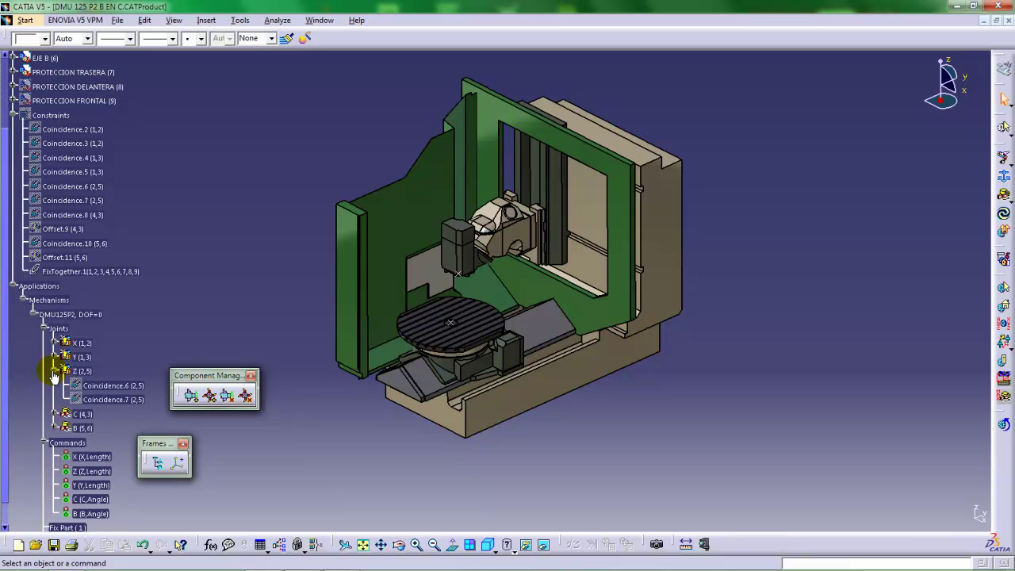
{"action": "left_click", "coordinate": [54, 371]}
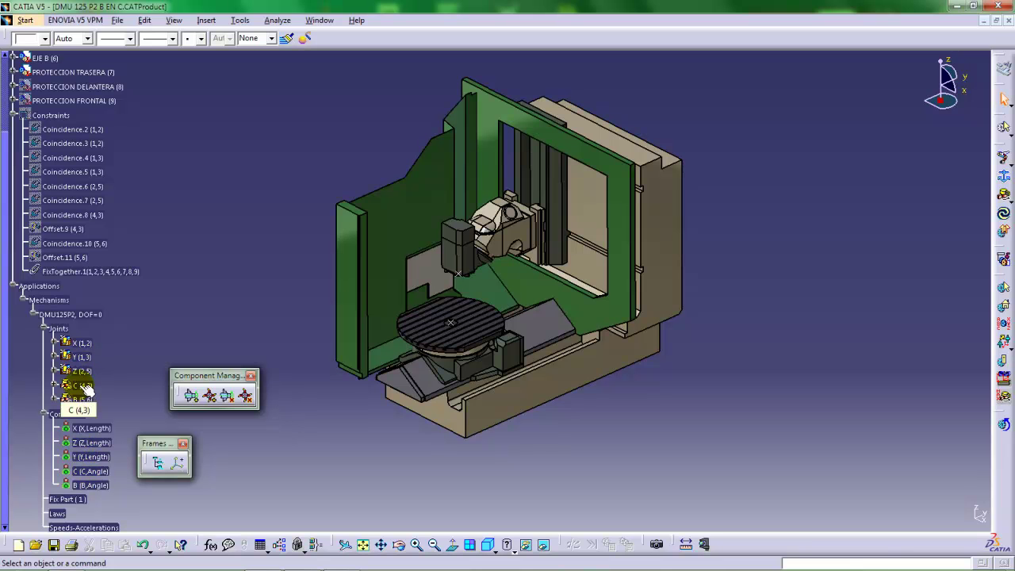
Swap the names of the mechanism's two length commands, renaming Z (Z,Length) as Y and the original Y (Y,Length) as Z.
{"action": "double_click", "coordinate": [87, 444]}
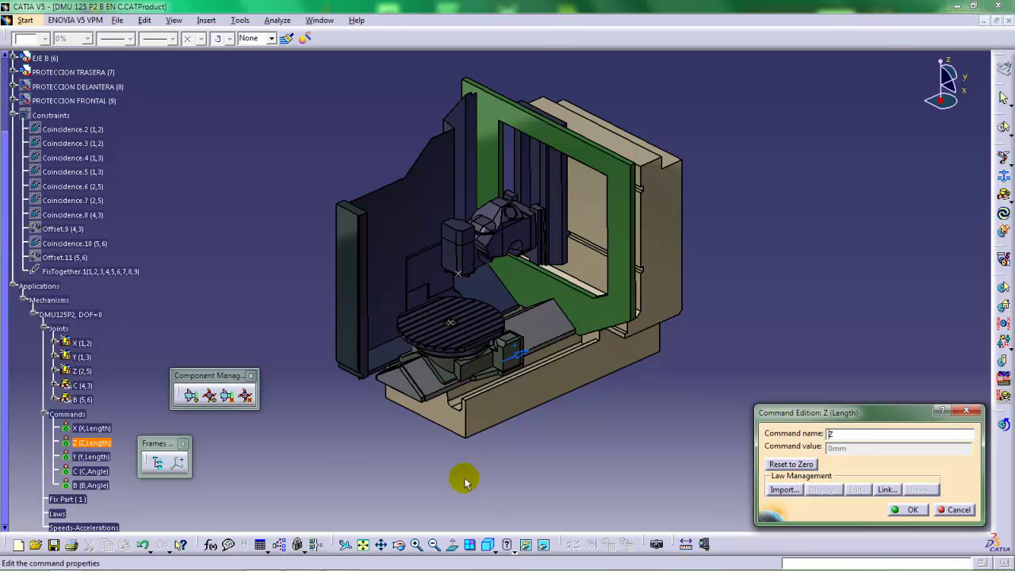
{"action": "left_click_drag", "start_coordinate": [837, 432], "coordinate": [811, 437]}
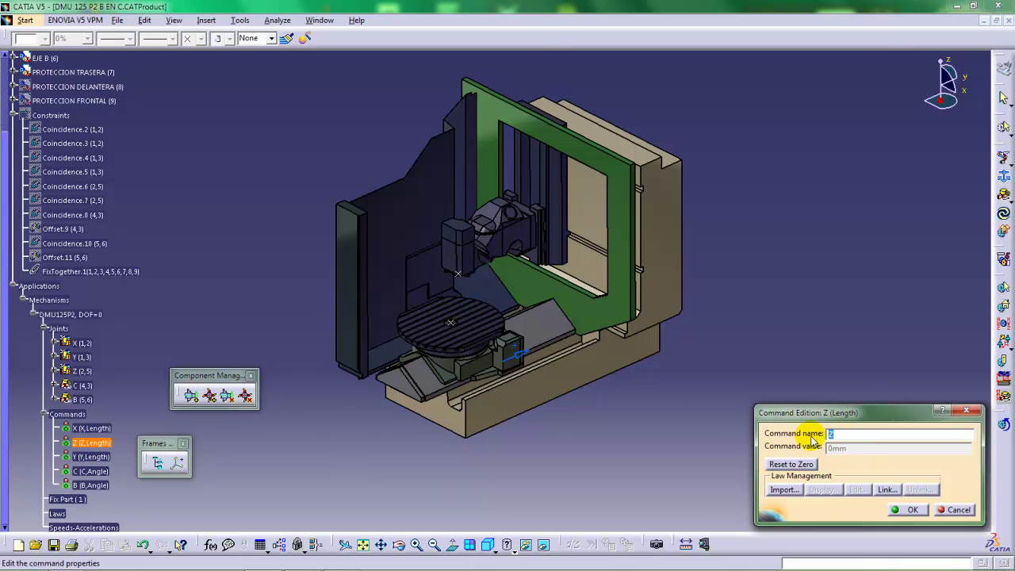
{"action": "type", "text": "Y"}
{"action": "left_click", "coordinate": [905, 508]}
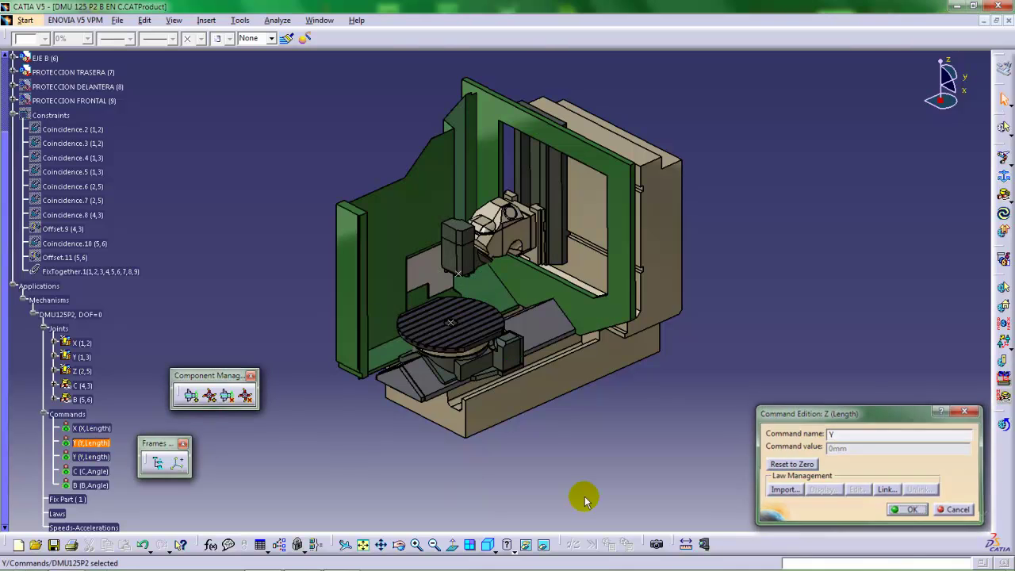
{"action": "double_click", "coordinate": [94, 456]}
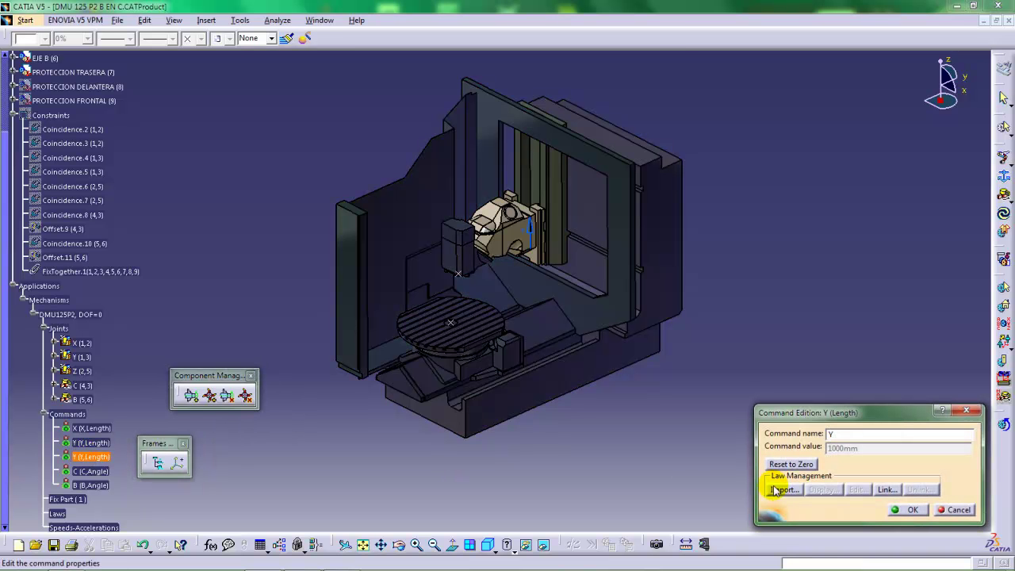
{"action": "left_click_drag", "start_coordinate": [838, 432], "coordinate": [817, 435]}
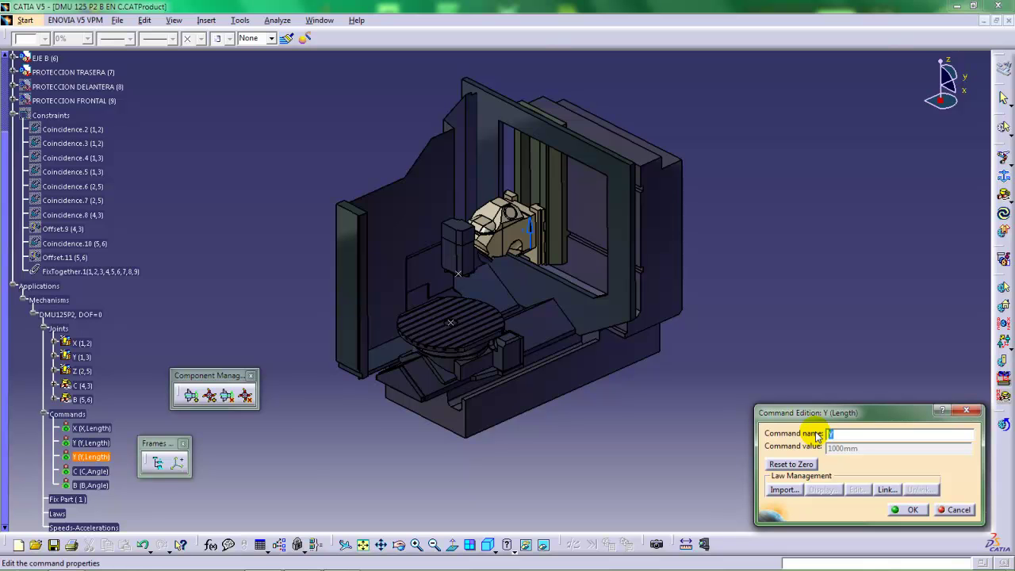
{"action": "type", "text": "Z"}
{"action": "left_click", "coordinate": [906, 509]}
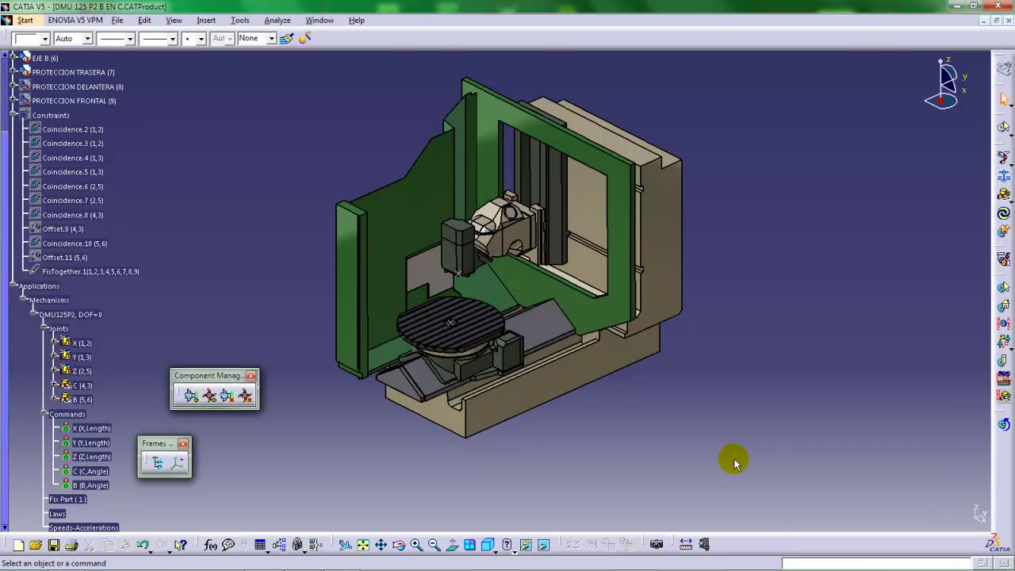
Check the names, geometry and limits in the definitions of the X, Y, Z, C and B joints.
{"action": "double_click", "coordinate": [82, 343]}
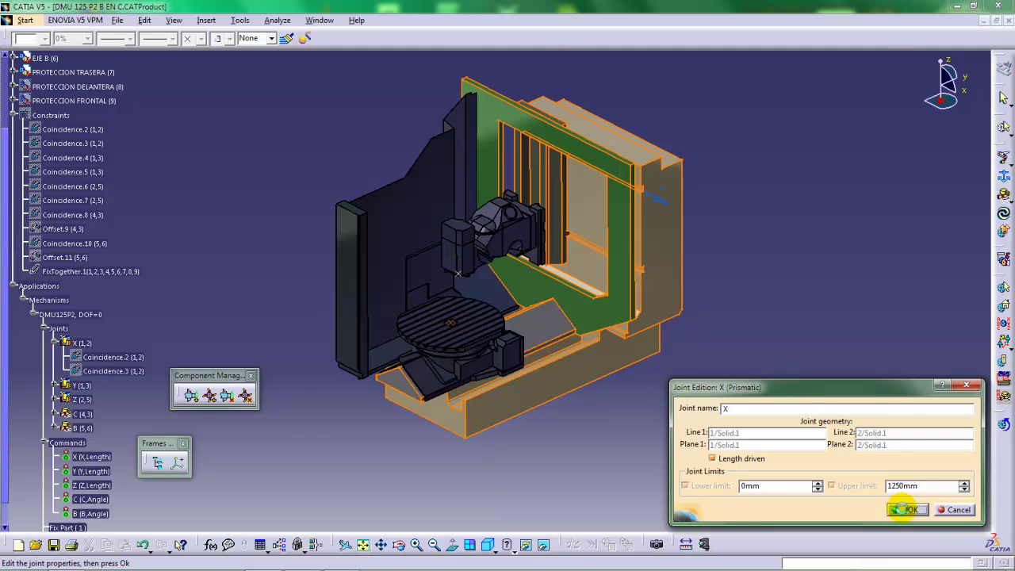
{"action": "left_click", "coordinate": [903, 508]}
{"action": "double_click", "coordinate": [81, 386]}
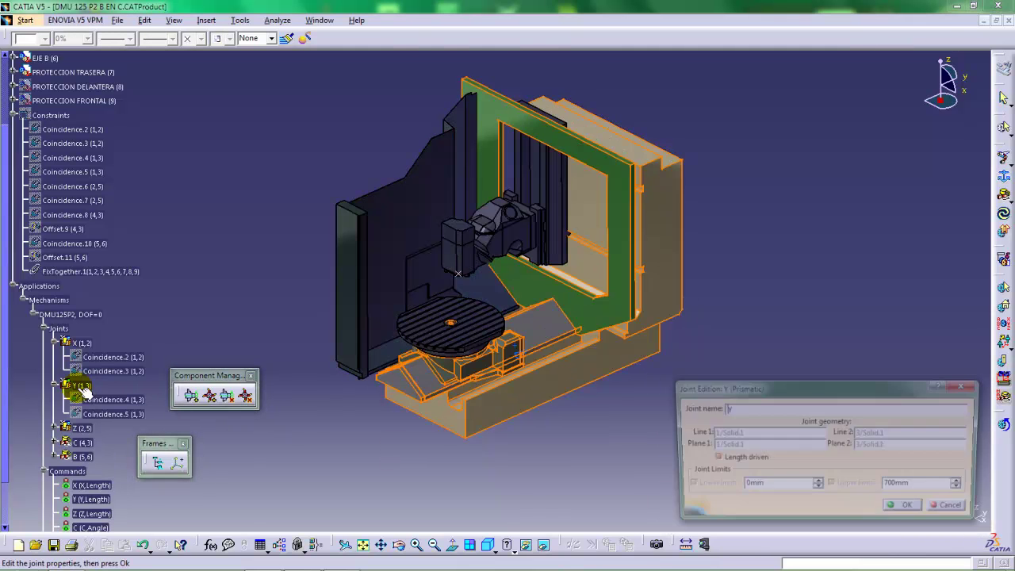
{"action": "left_click", "coordinate": [904, 505]}
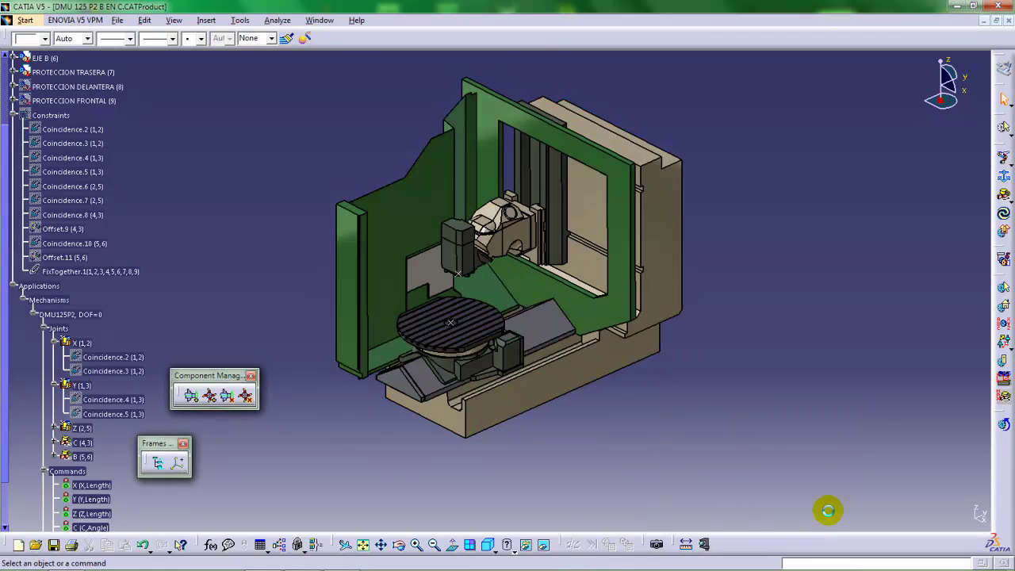
{"action": "double_click", "coordinate": [81, 427]}
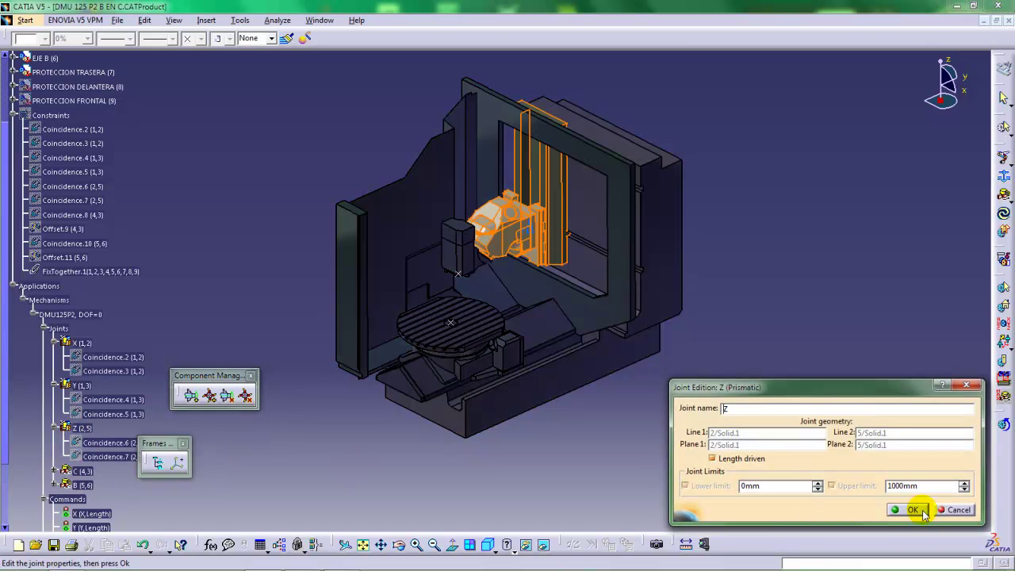
{"action": "left_click", "coordinate": [922, 511]}
{"action": "double_click", "coordinate": [80, 471]}
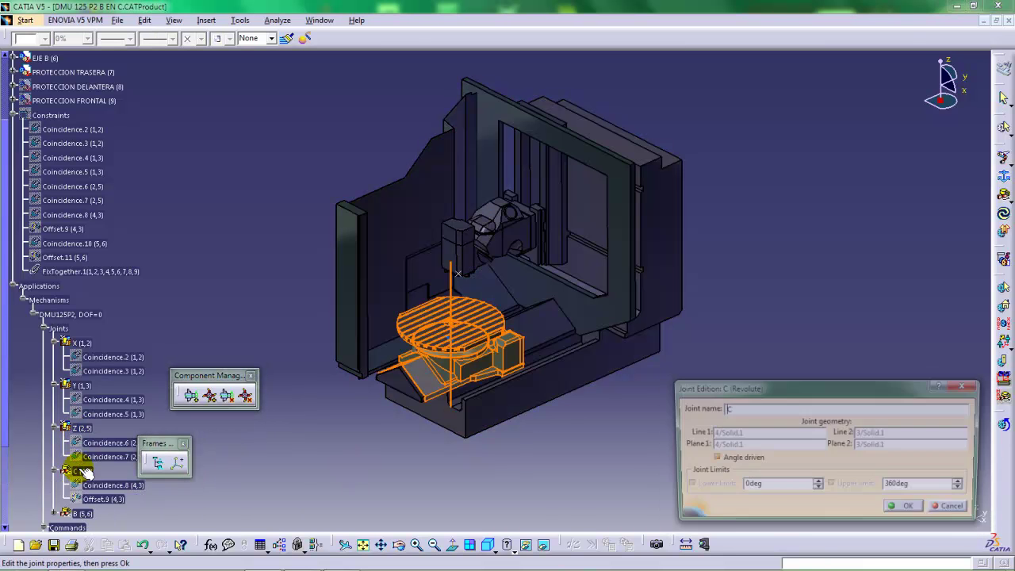
{"action": "left_click", "coordinate": [903, 505]}
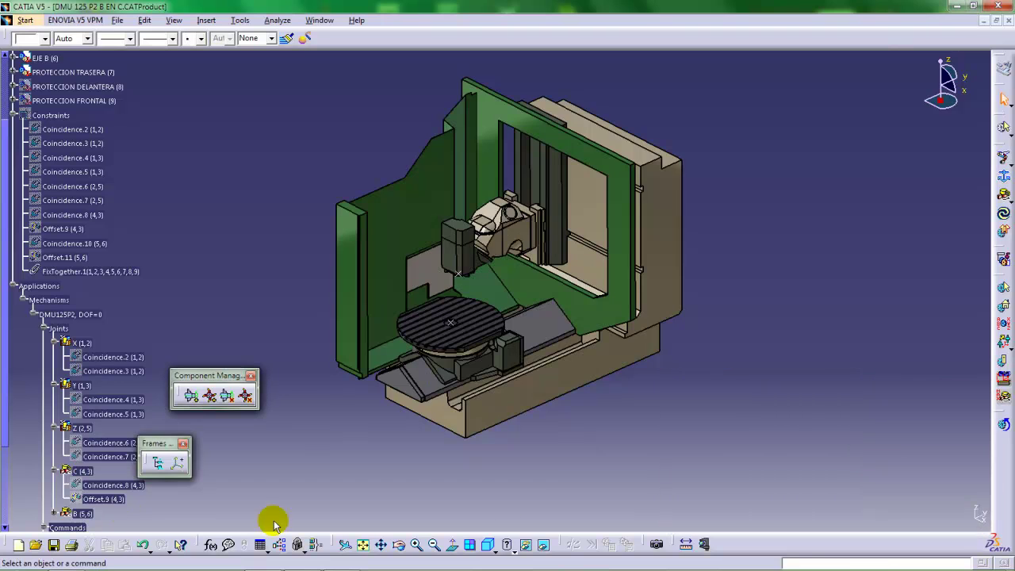
{"action": "double_click", "coordinate": [79, 514]}
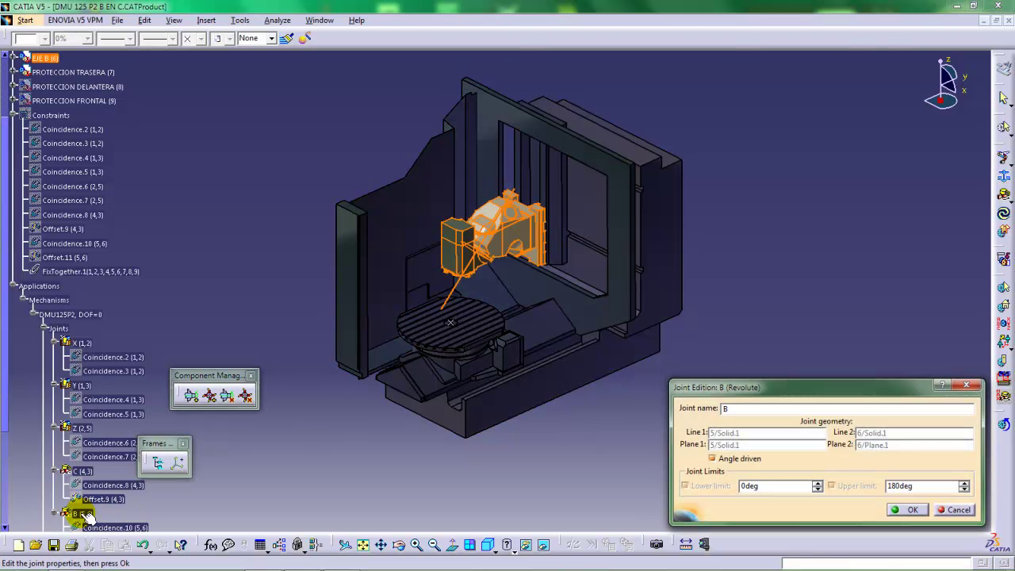
{"action": "left_click", "coordinate": [903, 509]}
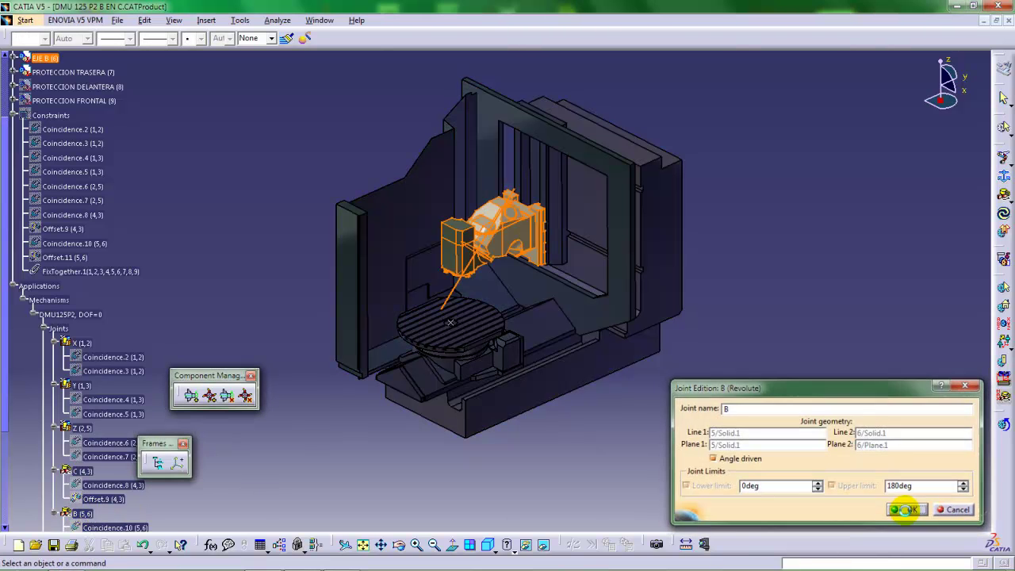
Rename the machine's axes in the applicative frame, setting Axis Z to Y and Axis Y to Z.
{"action": "left_click", "coordinate": [1003, 325]}
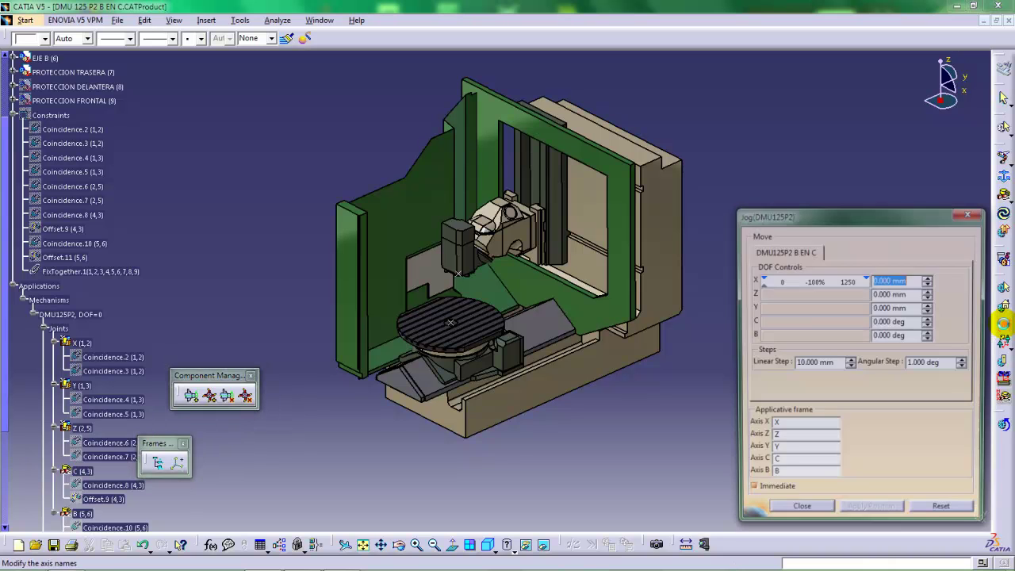
{"action": "double_click", "coordinate": [791, 438]}
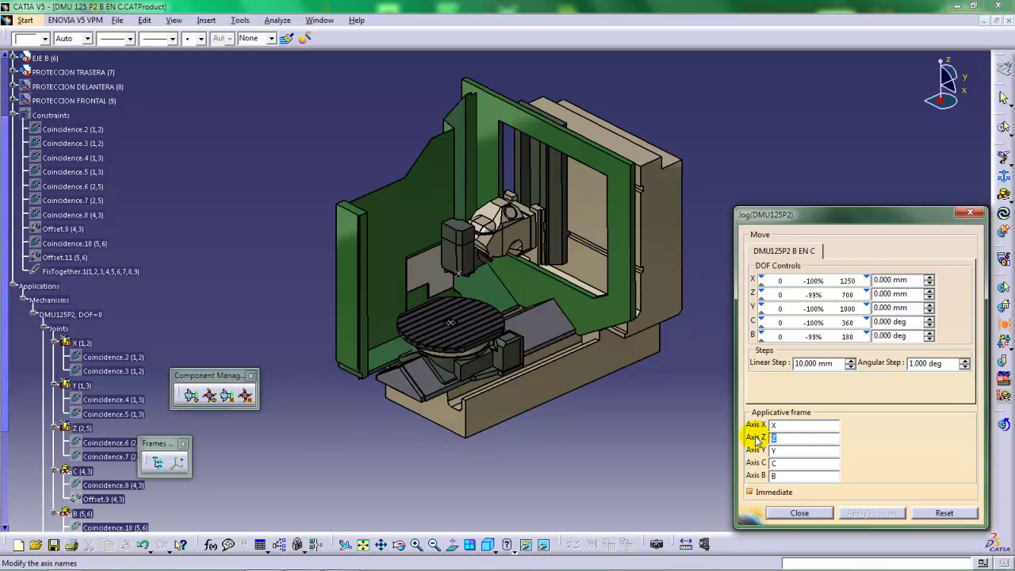
{"action": "type", "text": "Y"}
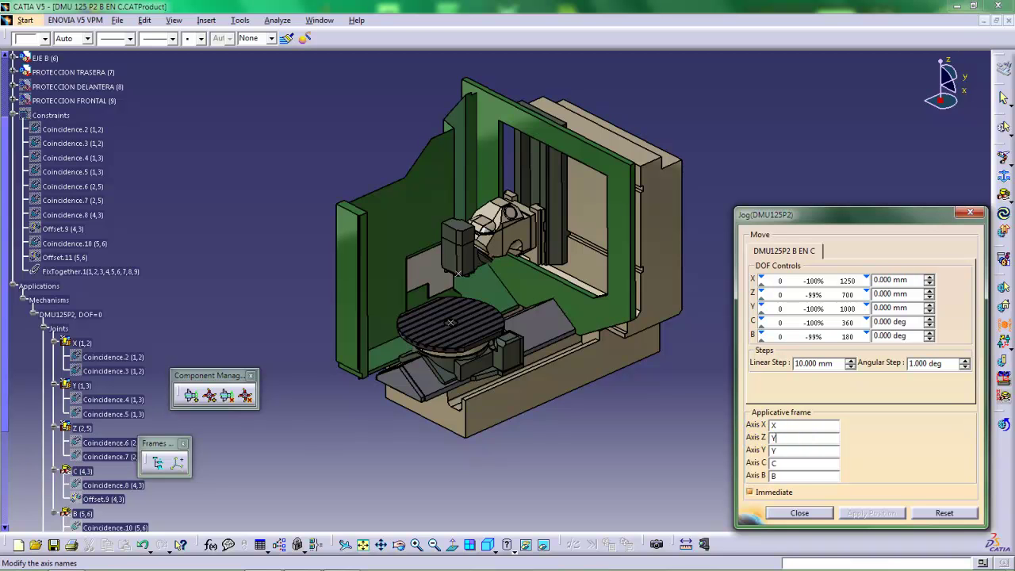
{"action": "double_click", "coordinate": [768, 450]}
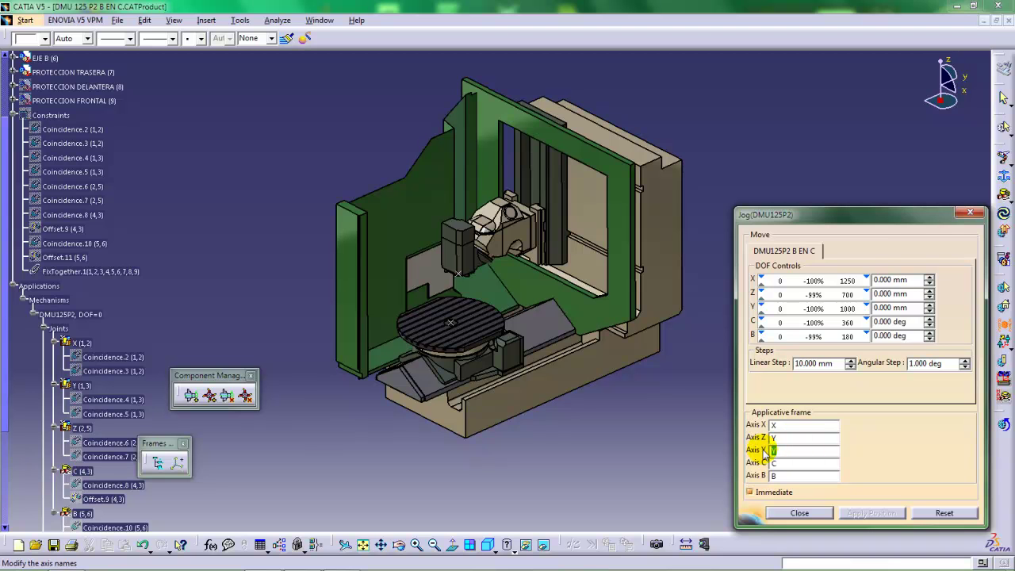
{"action": "type", "text": "Z"}
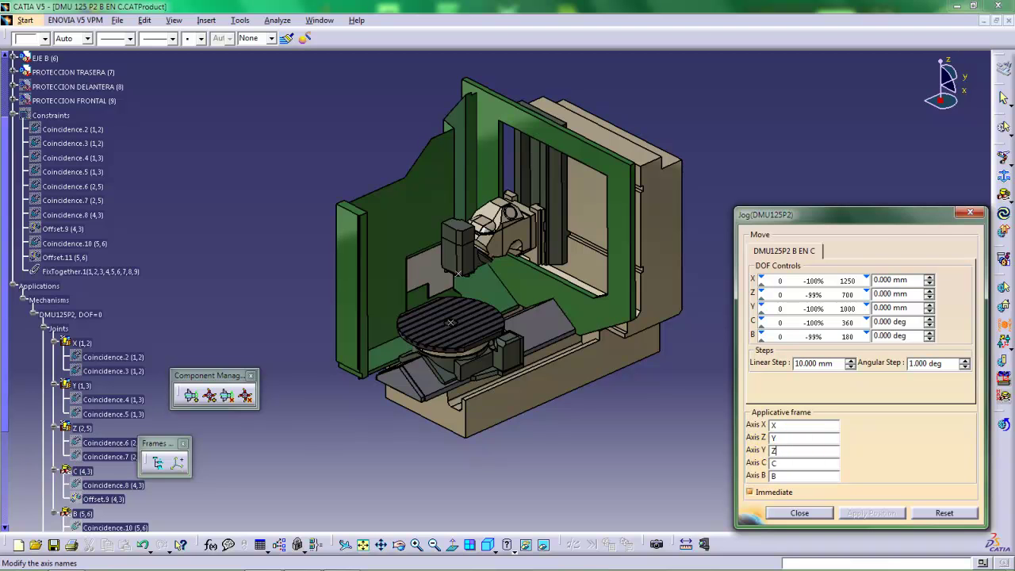
{"action": "key", "text": "Return"}
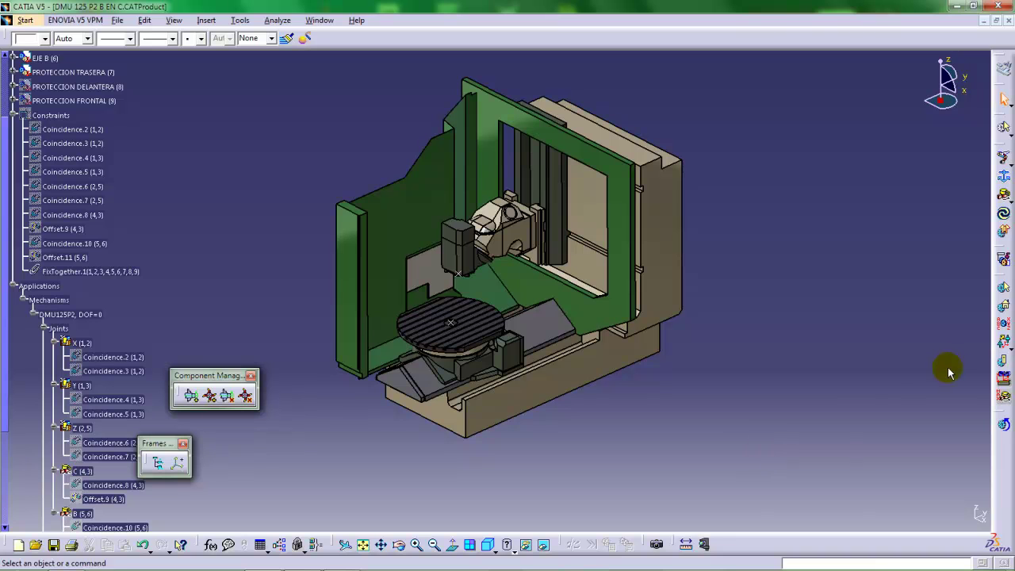
Review the machine's axis names in the applicative frame.
{"action": "left_click", "coordinate": [1005, 326]}
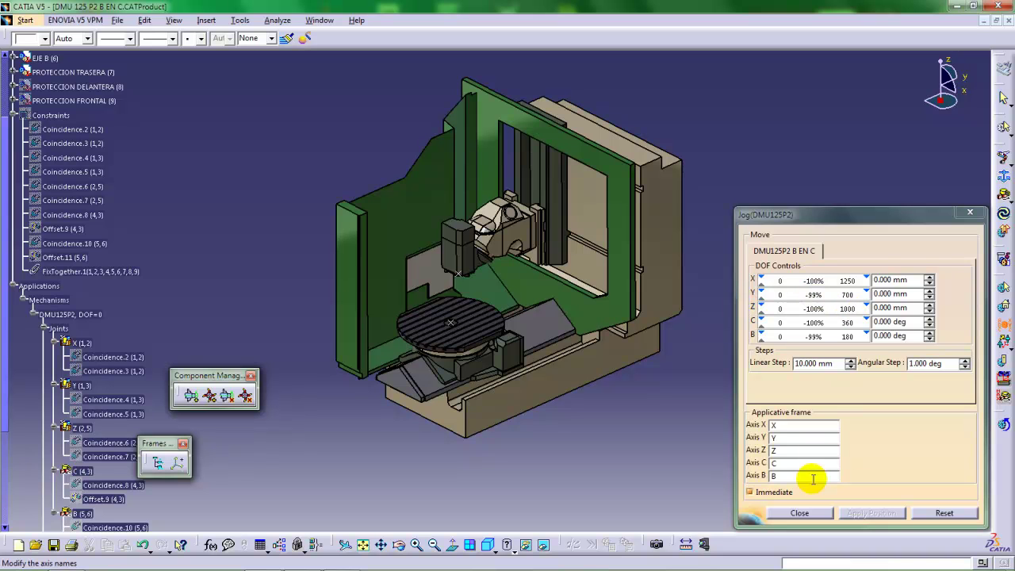
{"action": "left_click", "coordinate": [970, 214]}
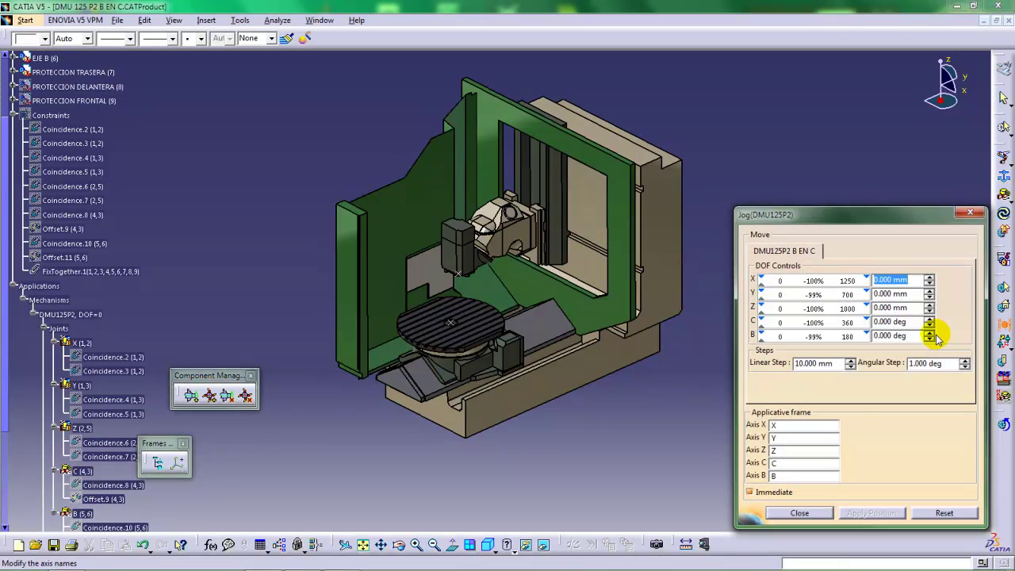
{"action": "left_click", "coordinate": [1002, 330]}
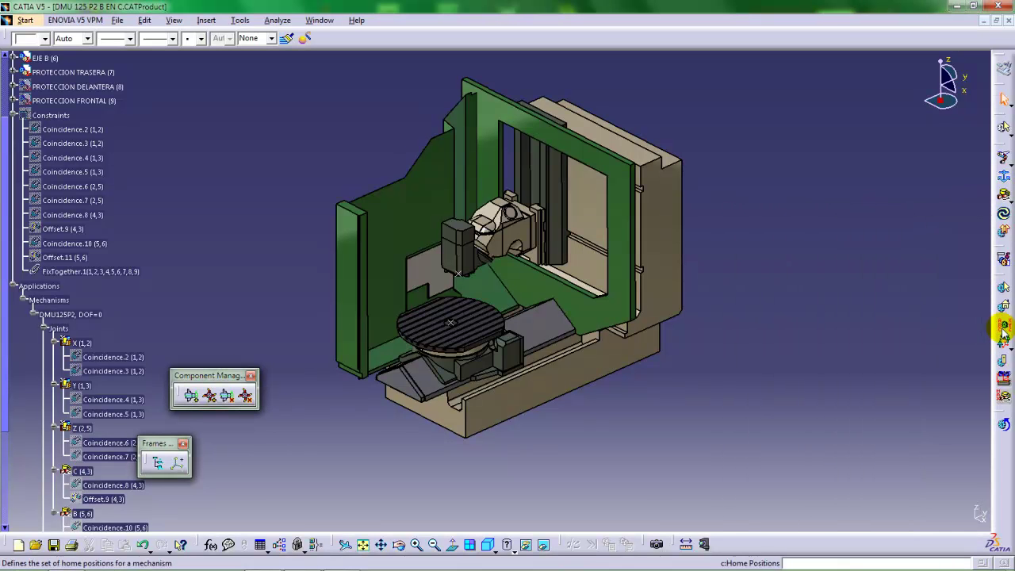
Collapse the X, Y, Z, C and B joint branches of the DMU125P2 mechanism in the specification tree.
{"action": "left_click", "coordinate": [57, 342]}
{"action": "left_click", "coordinate": [57, 357]}
{"action": "left_click", "coordinate": [57, 371]}
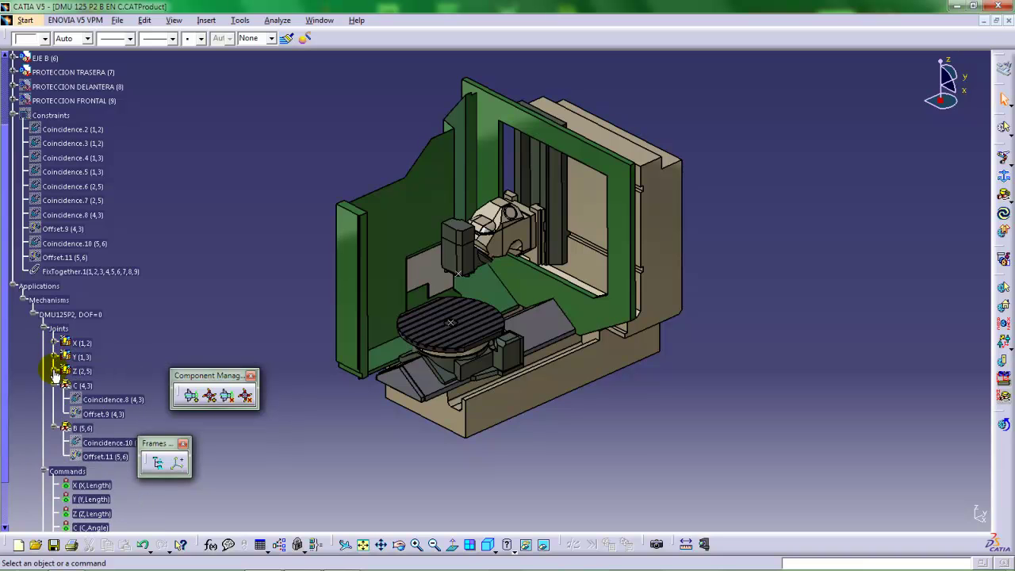
{"action": "left_click", "coordinate": [57, 385]}
{"action": "left_click", "coordinate": [57, 400]}
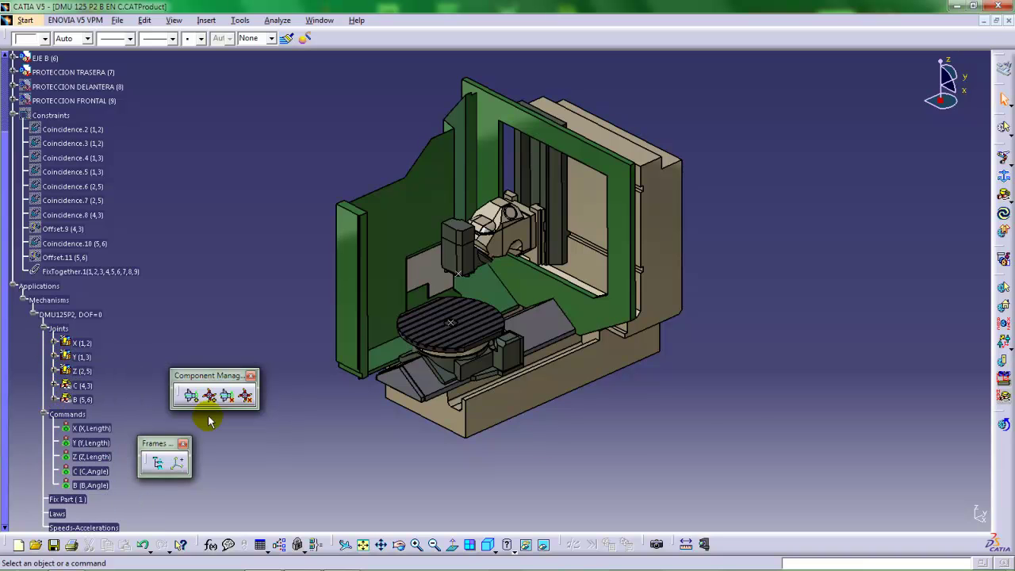
Check the axis order and values in the machine's tool change position.
{"action": "left_click", "coordinate": [1003, 346]}
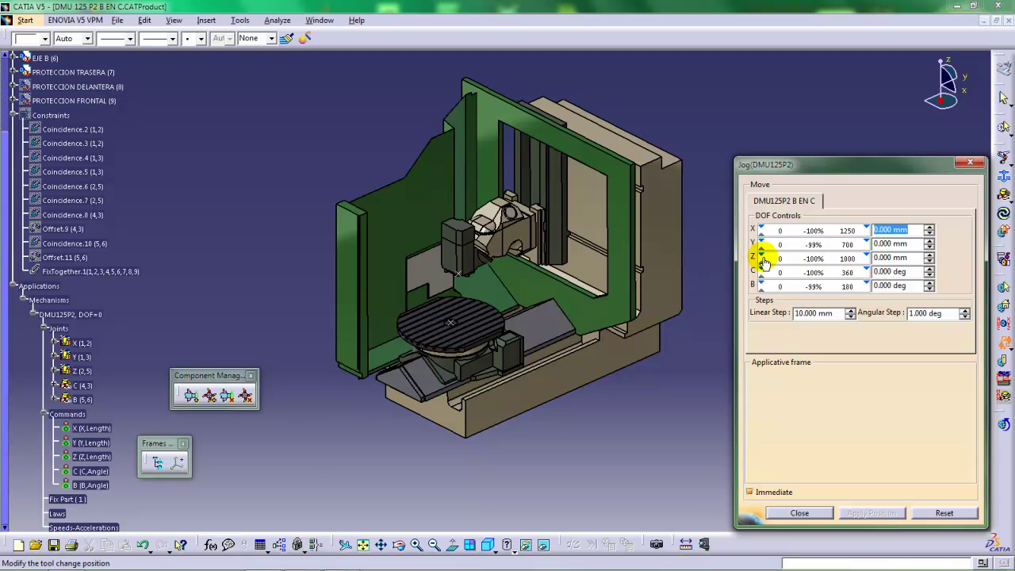
{"action": "left_click", "coordinate": [786, 513]}
Bring the machine to its stored HOME position with the home positions viewer.
{"action": "middle_click_drag", "start_coordinate": [559, 373], "coordinate": [642, 371]}
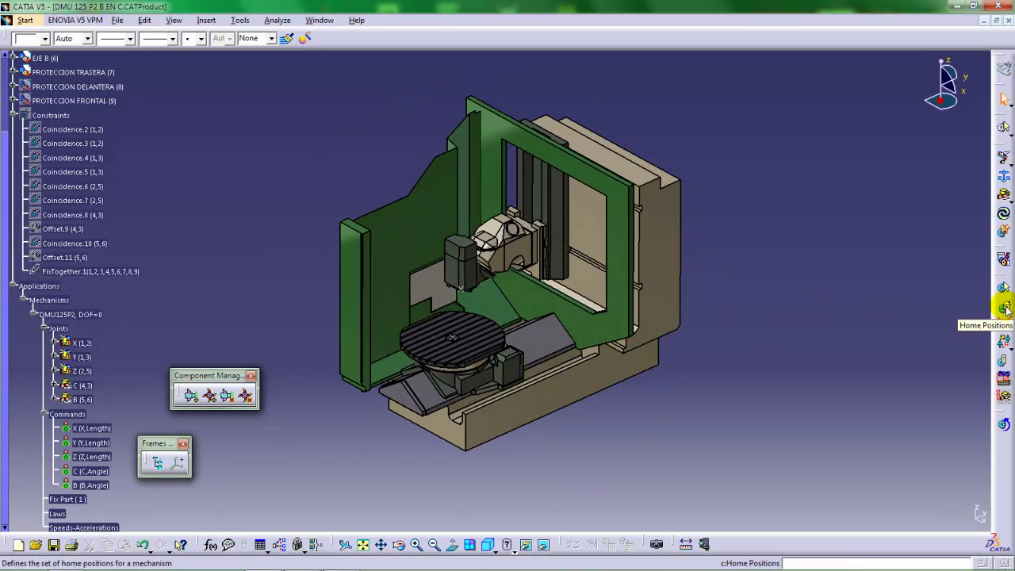
{"action": "left_click", "coordinate": [1005, 309]}
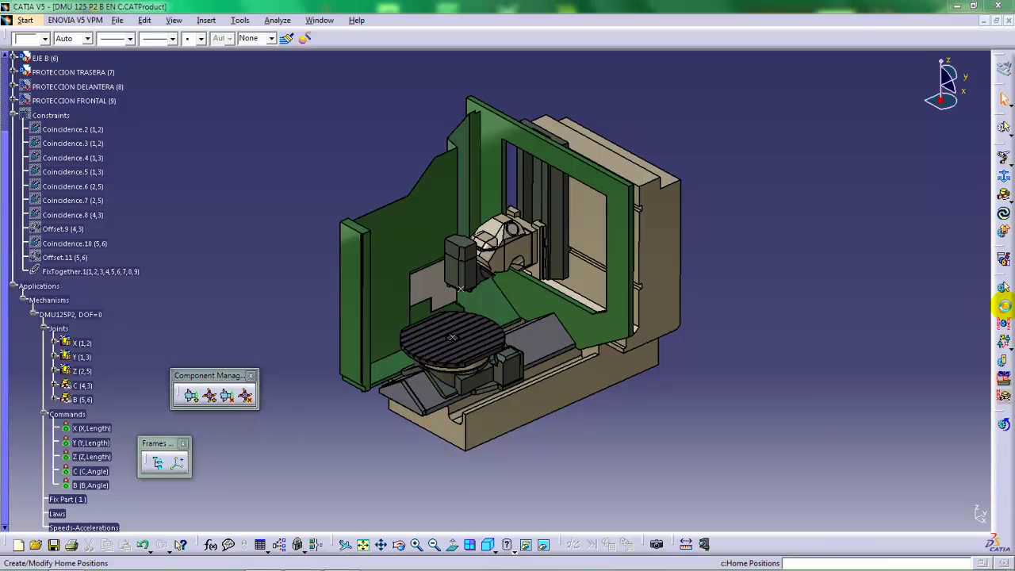
{"action": "left_click", "coordinate": [873, 377]}
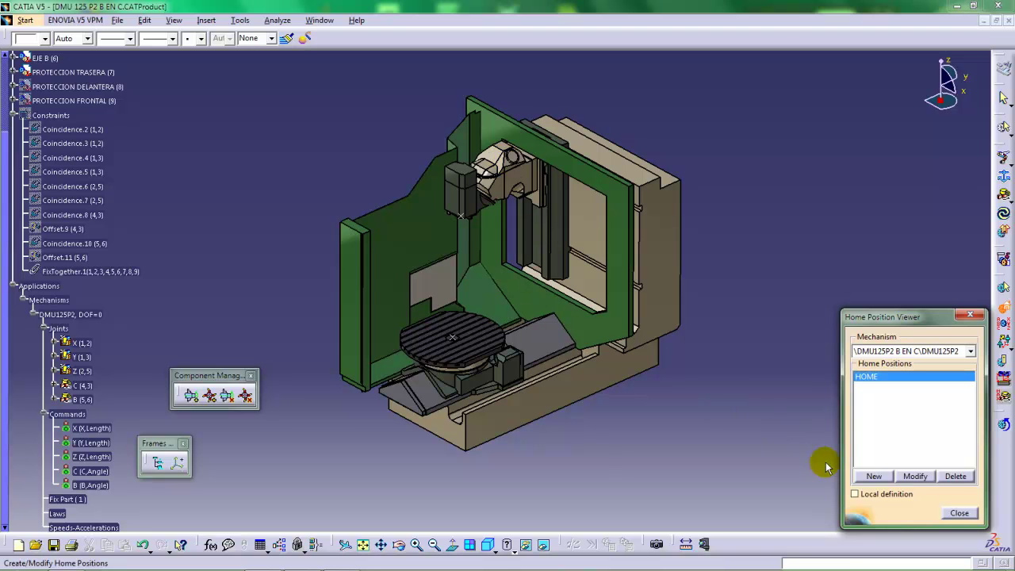
{"action": "left_click", "coordinate": [957, 513]}
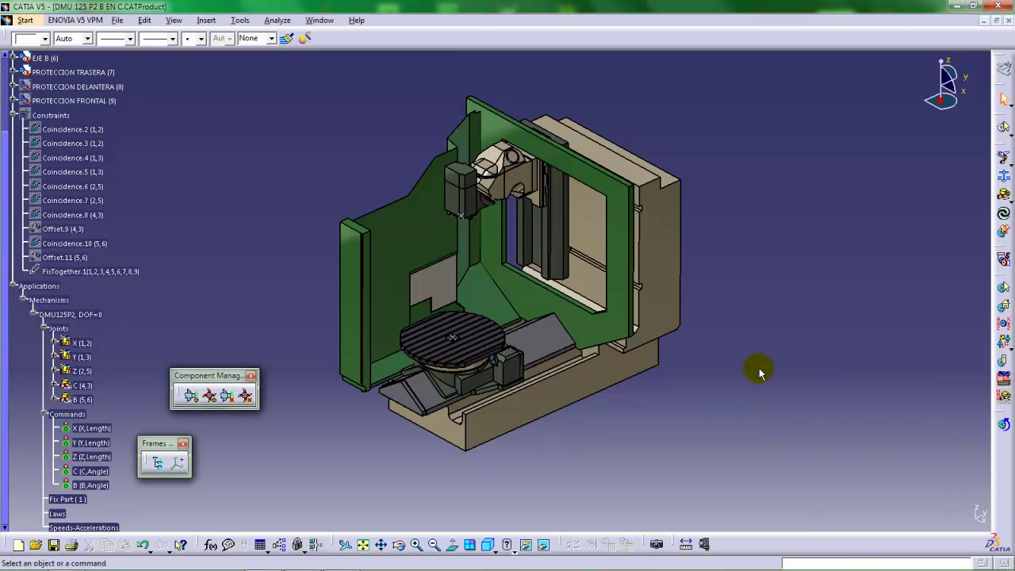
Define the caution zones of the machine's command limits as absolute values, keeping the existing limits.
{"action": "left_click", "coordinate": [1003, 365]}
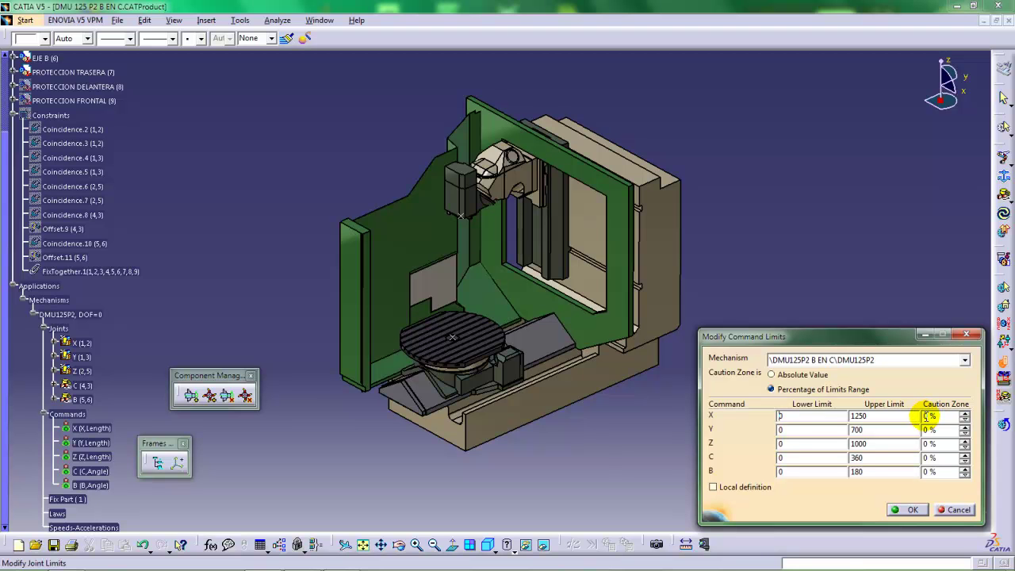
{"action": "left_click", "coordinate": [770, 374]}
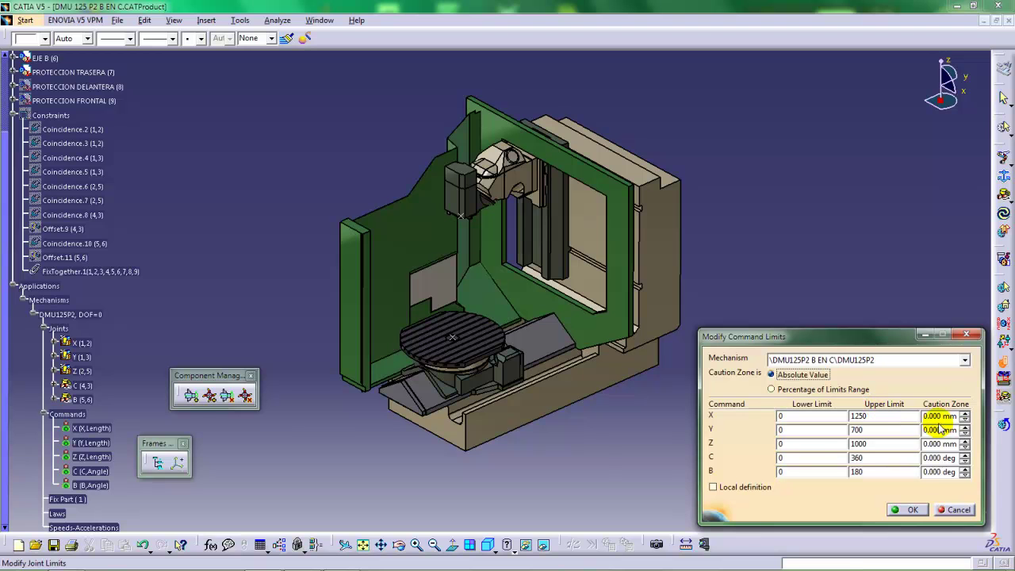
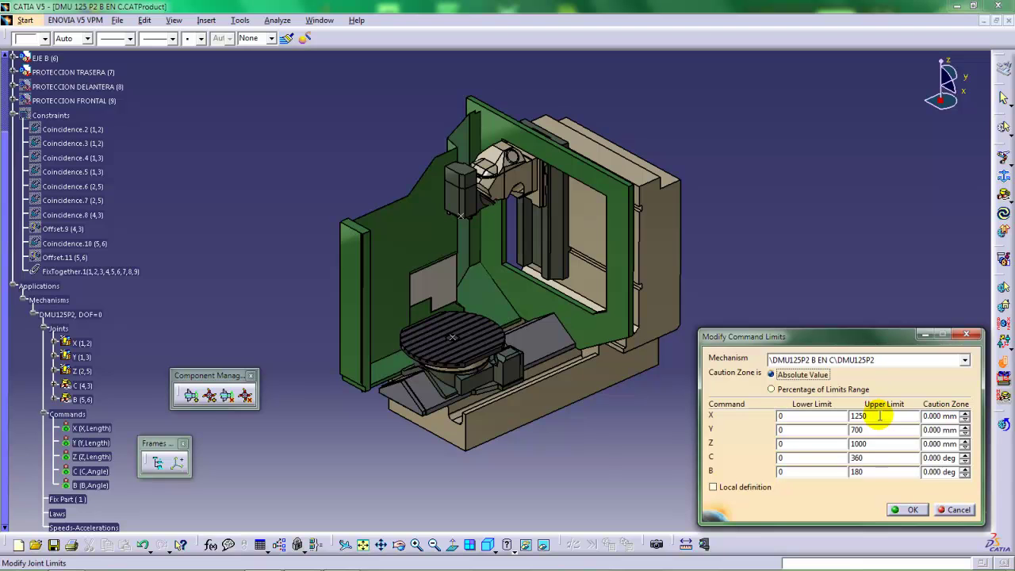
{"action": "left_click", "coordinate": [910, 510]}
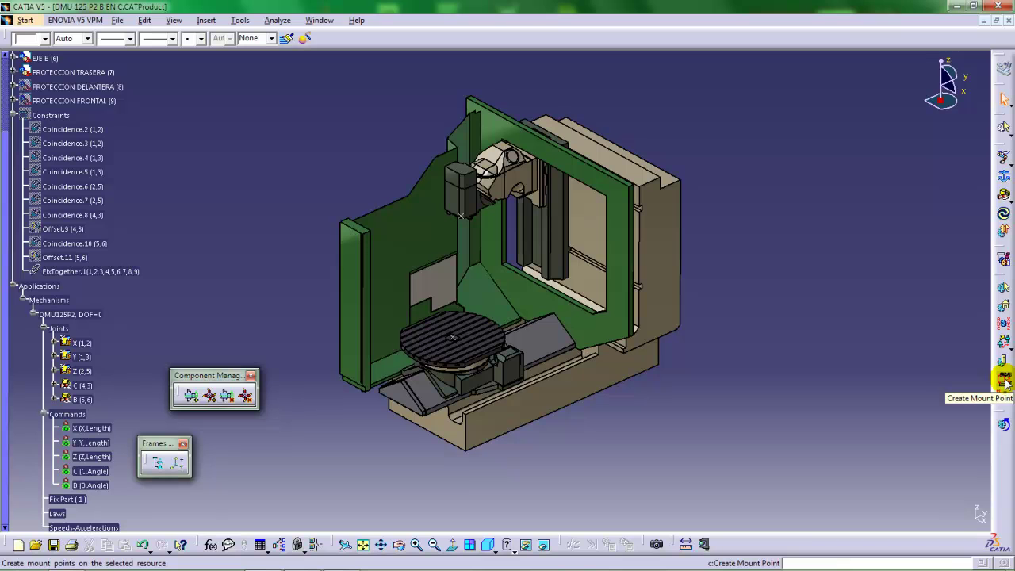
Create a new tool mount point named TOOL on the machine.
{"action": "left_click", "coordinate": [1004, 380]}
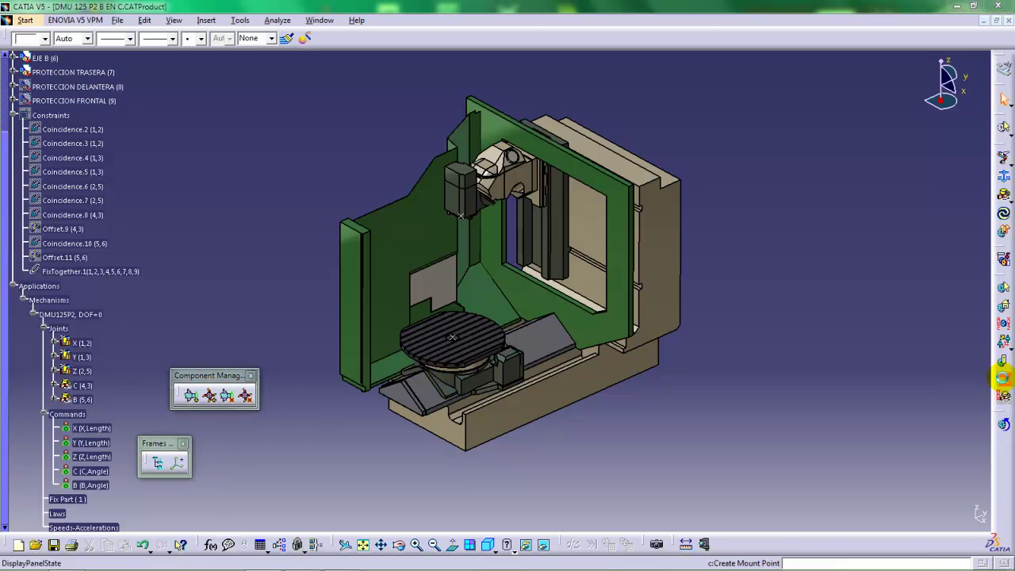
{"action": "left_click", "coordinate": [971, 365]}
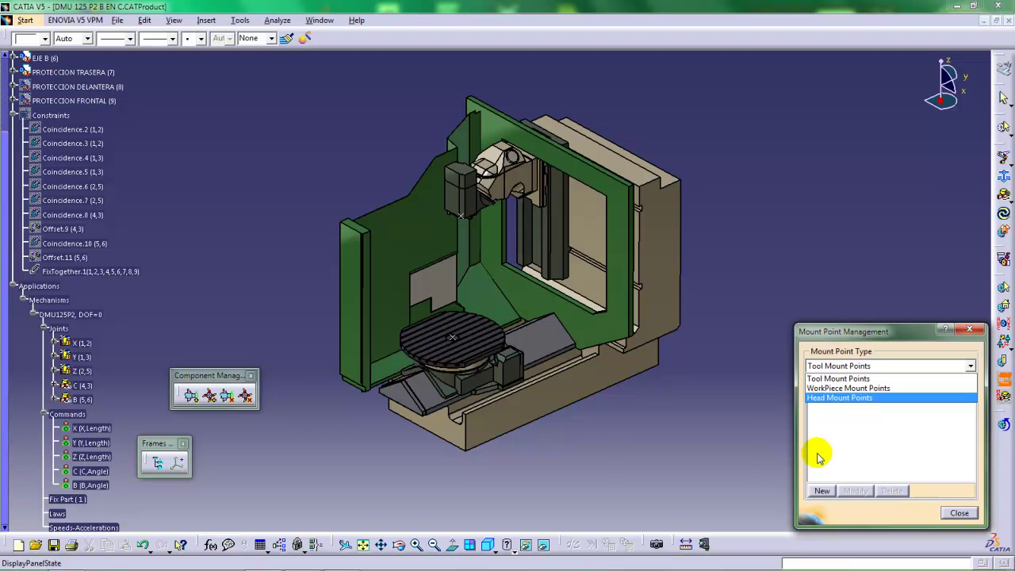
{"action": "left_click", "coordinate": [832, 379]}
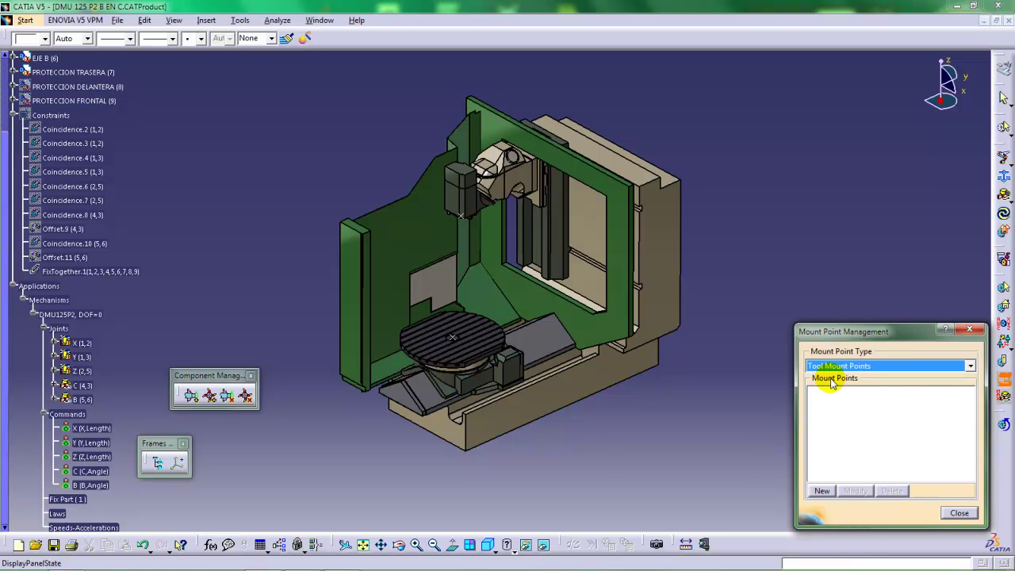
{"action": "left_click", "coordinate": [822, 491]}
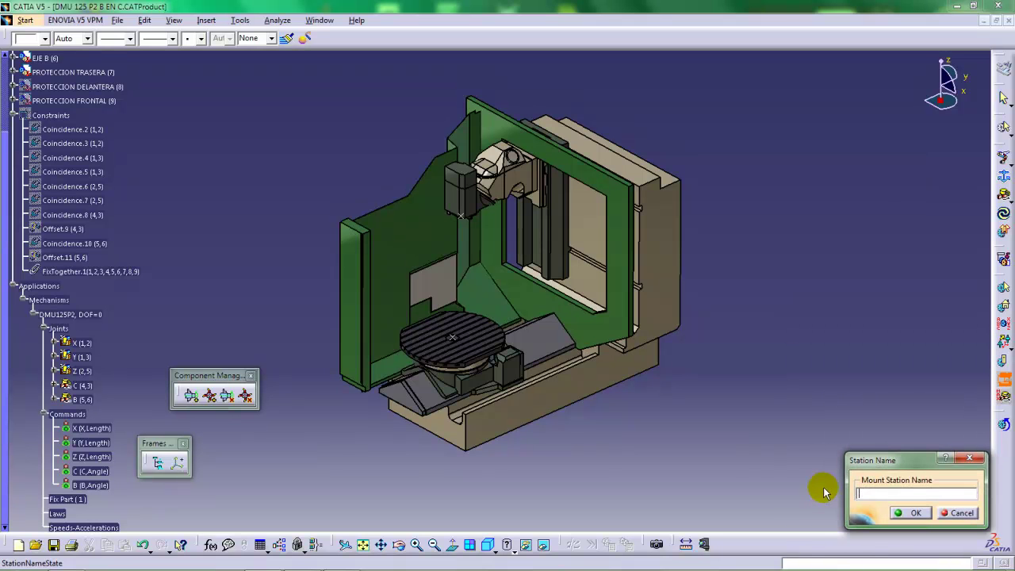
{"action": "type", "text": "TOOL"}
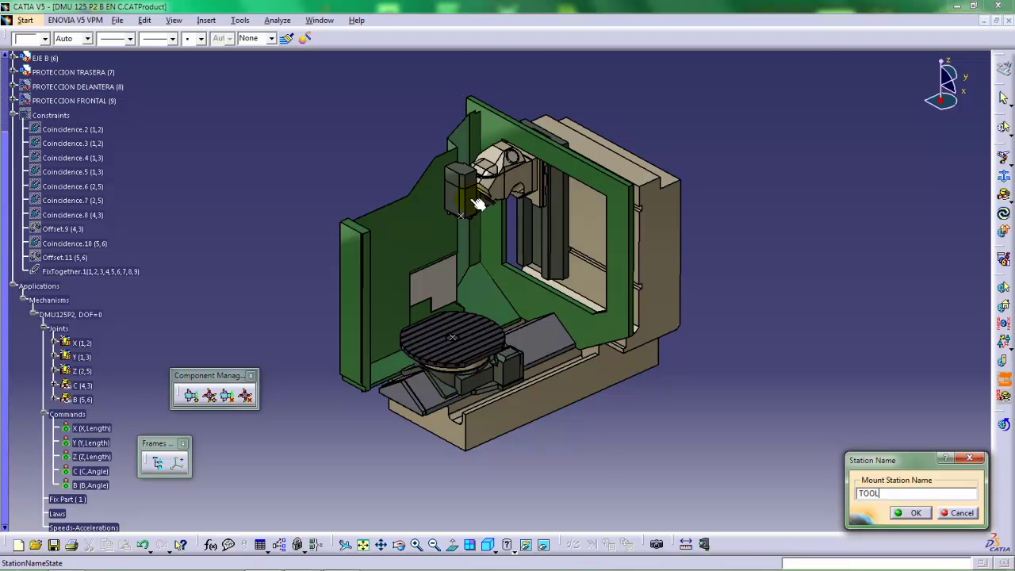
{"action": "middle_click_drag", "start_coordinate": [479, 244], "coordinate": [517, 231]}
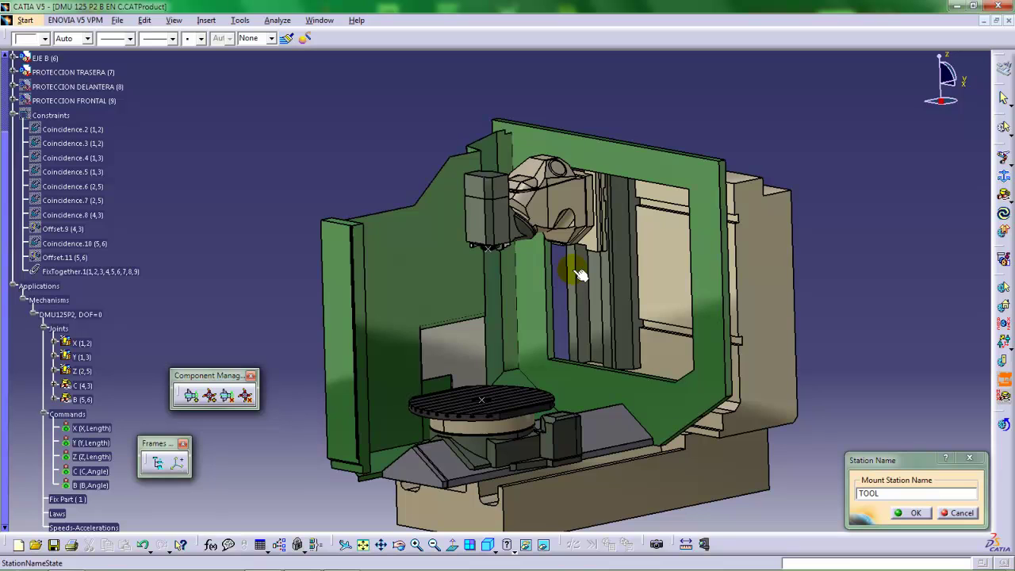
{"action": "middle_click_drag", "start_coordinate": [481, 277], "coordinate": [561, 132]}
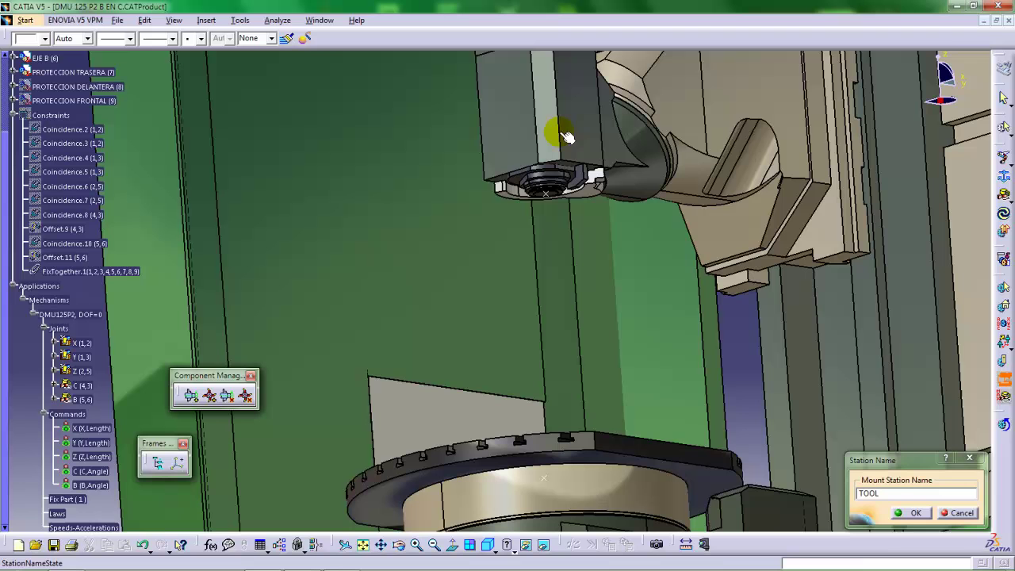
{"action": "left_click", "coordinate": [908, 513]}
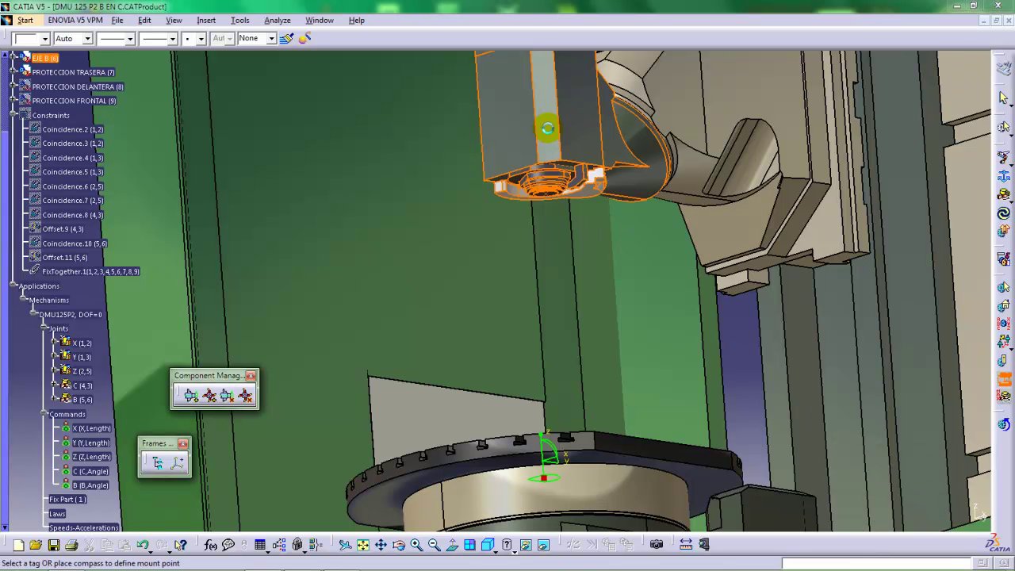
Attach the TOOL mount point to the EJE B head and place its frame at the spindle nose, X -625, Y 700, Z 1138 mm.
{"action": "left_click", "coordinate": [547, 128]}
{"action": "middle_click_drag", "start_coordinate": [593, 335], "coordinate": [527, 503]}
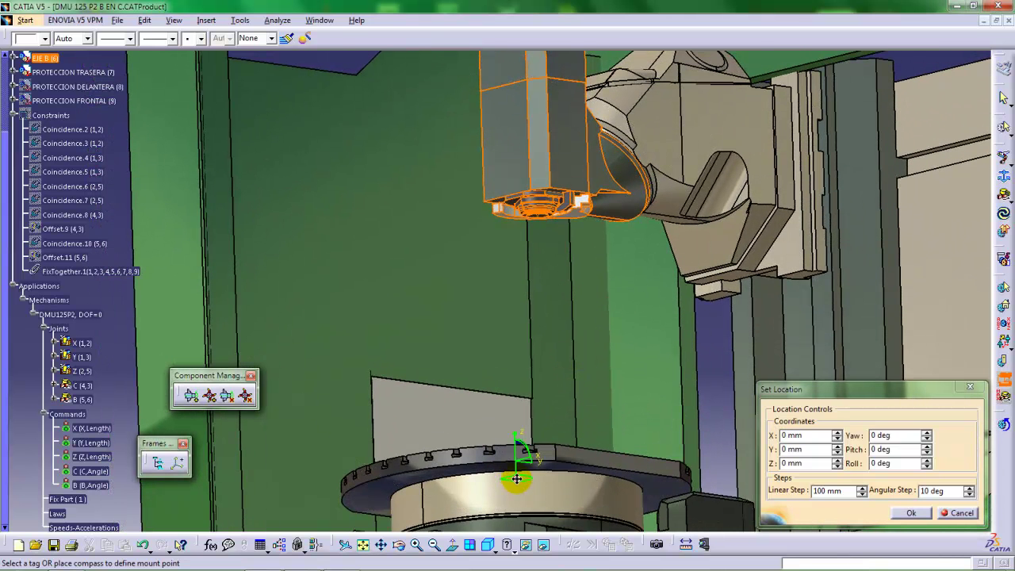
{"action": "left_click_drag", "start_coordinate": [517, 480], "coordinate": [537, 222]}
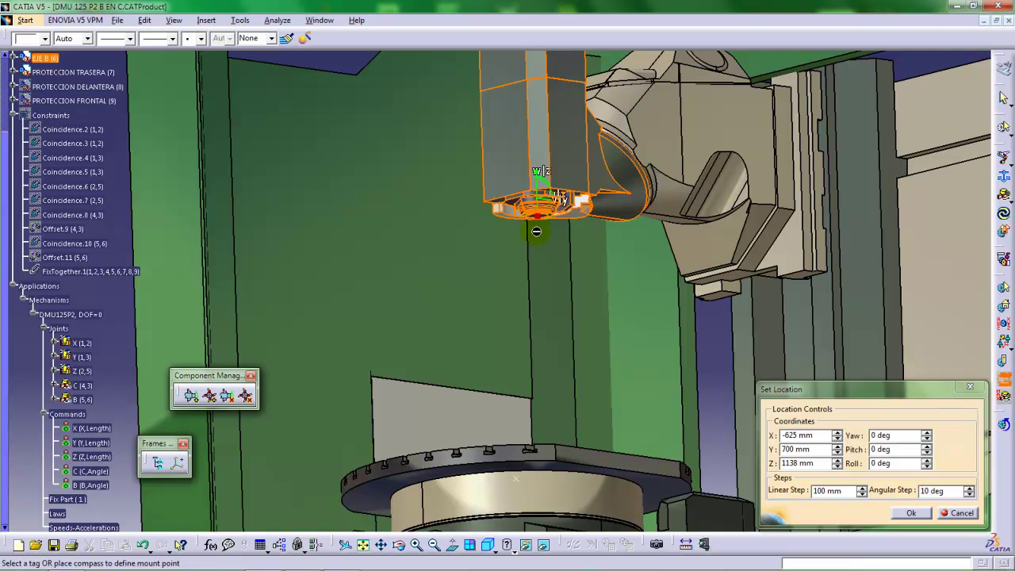
{"action": "middle_click_drag", "start_coordinate": [541, 327], "coordinate": [518, 272]}
{"action": "middle_click_drag", "start_coordinate": [503, 306], "coordinate": [464, 409]}
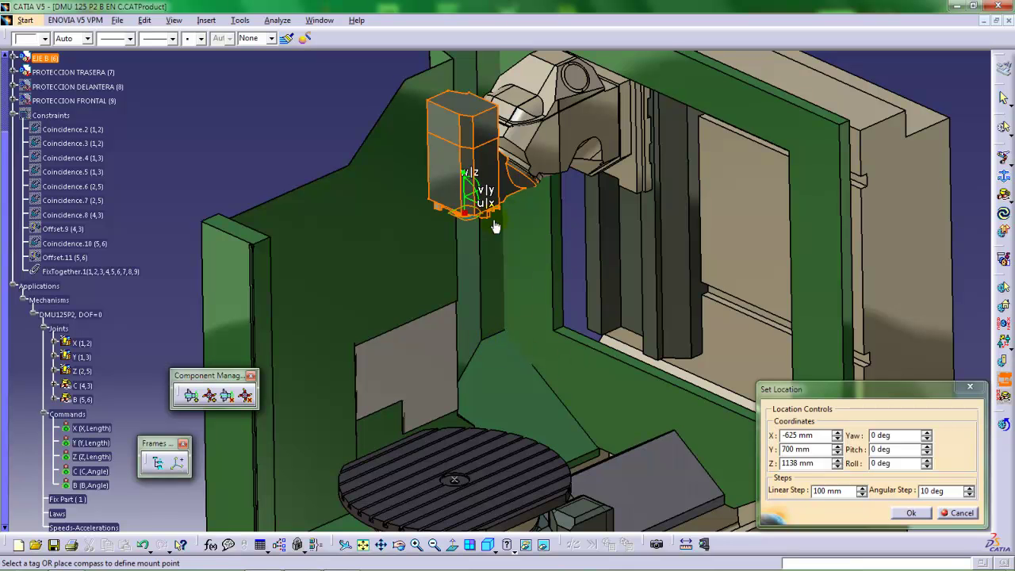
Set the TOOL mount point's yaw to 180 degrees and accept its location.
{"action": "left_click", "coordinate": [886, 435]}
{"action": "left_click_drag", "start_coordinate": [890, 435], "coordinate": [865, 441]}
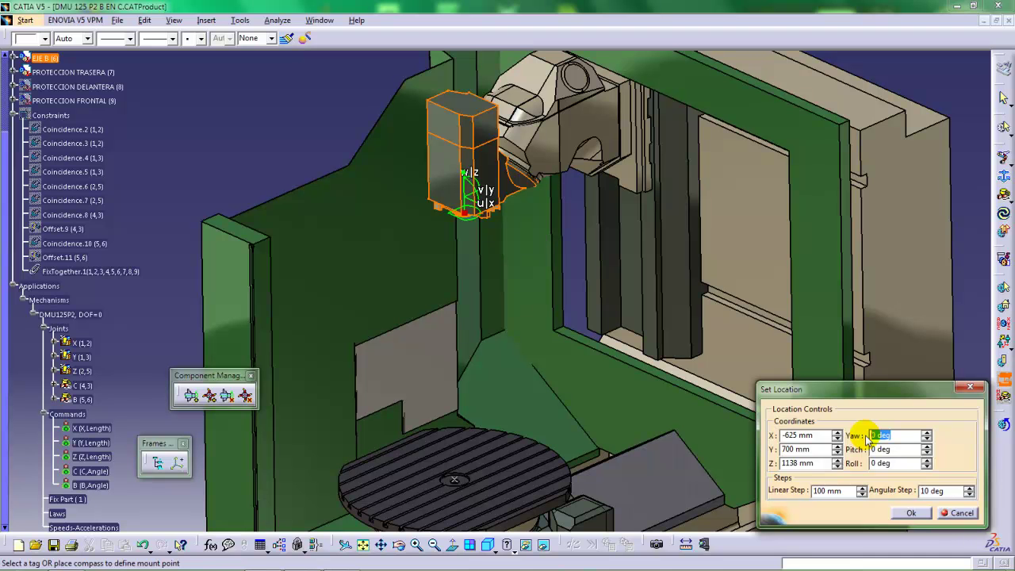
{"action": "type", "text": "180"}
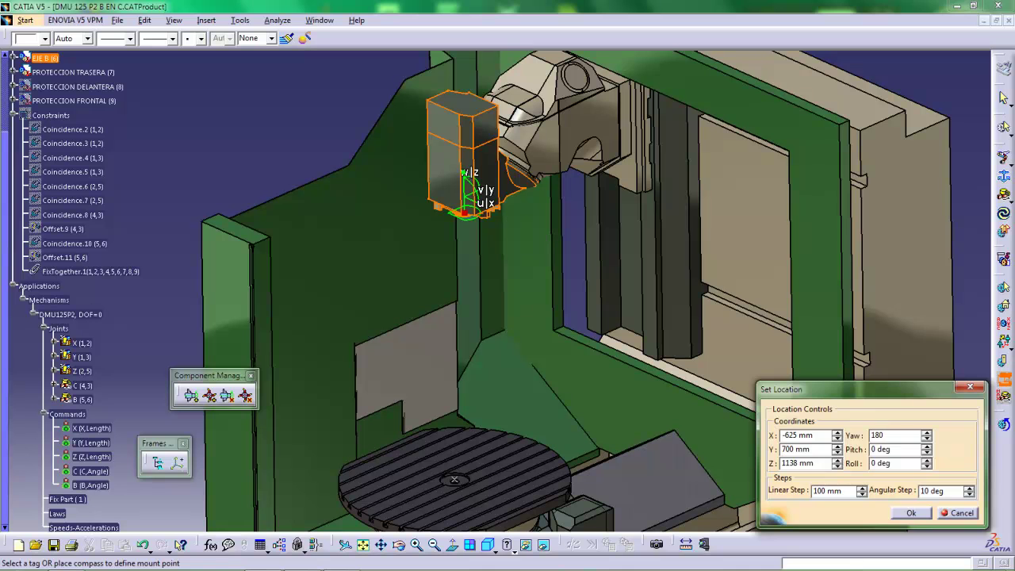
{"action": "left_click", "coordinate": [911, 513]}
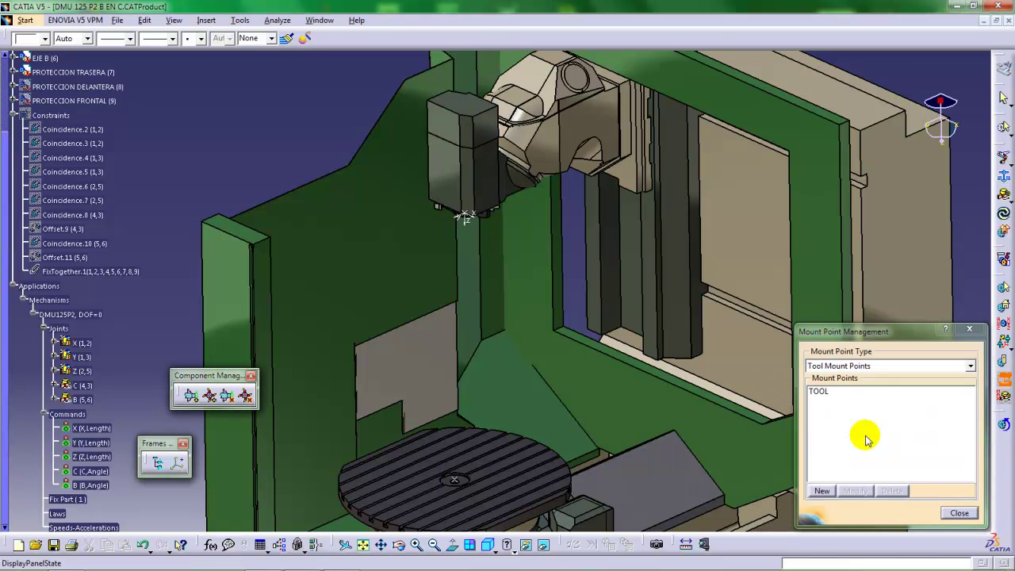
Examine the TOOL mount point's axes at the spindle nose, then reopen its definition with the same name and the EJE B part.
{"action": "middle_click_drag", "start_coordinate": [519, 299], "coordinate": [466, 247]}
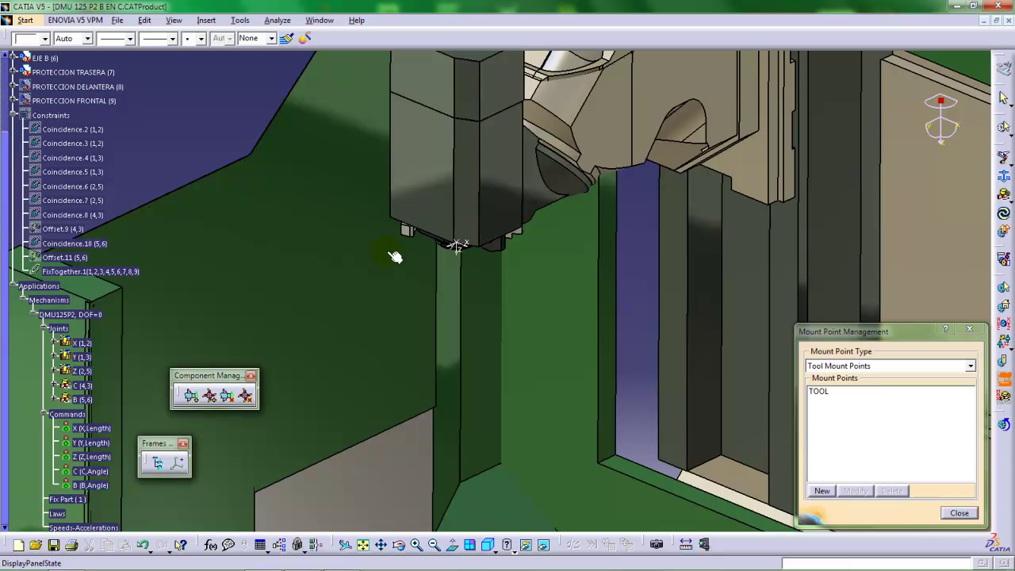
{"action": "middle_click_drag", "start_coordinate": [478, 283], "coordinate": [476, 237]}
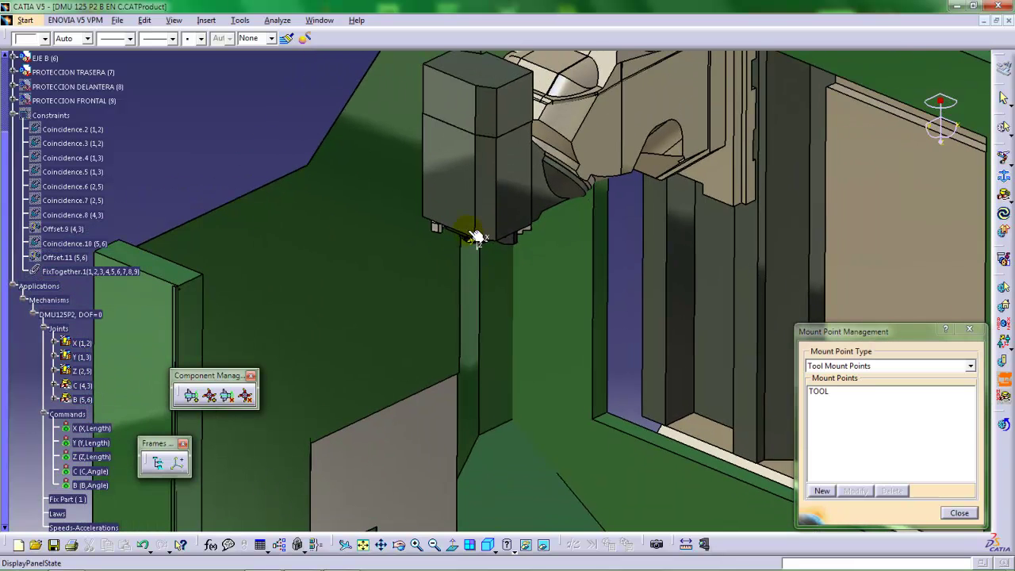
{"action": "middle_click_drag", "start_coordinate": [521, 283], "coordinate": [496, 256]}
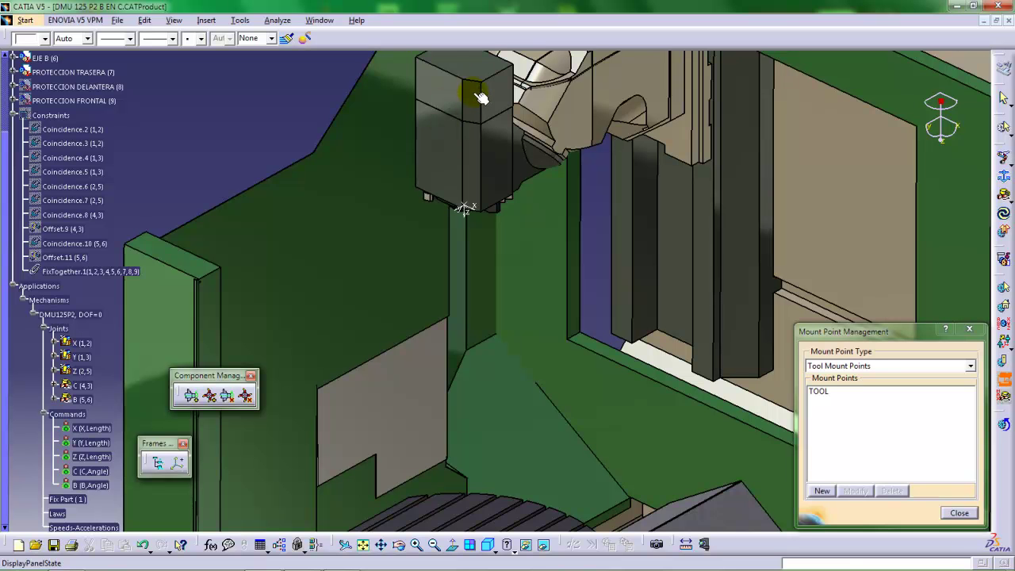
{"action": "middle_click_drag", "start_coordinate": [464, 212], "coordinate": [443, 183]}
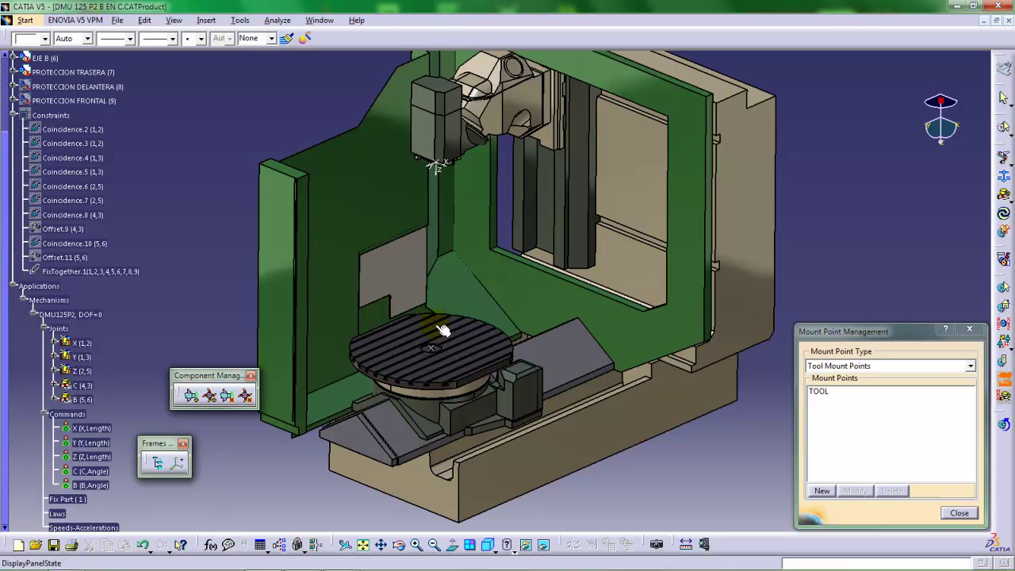
{"action": "left_click", "coordinate": [820, 391]}
{"action": "left_click", "coordinate": [856, 491]}
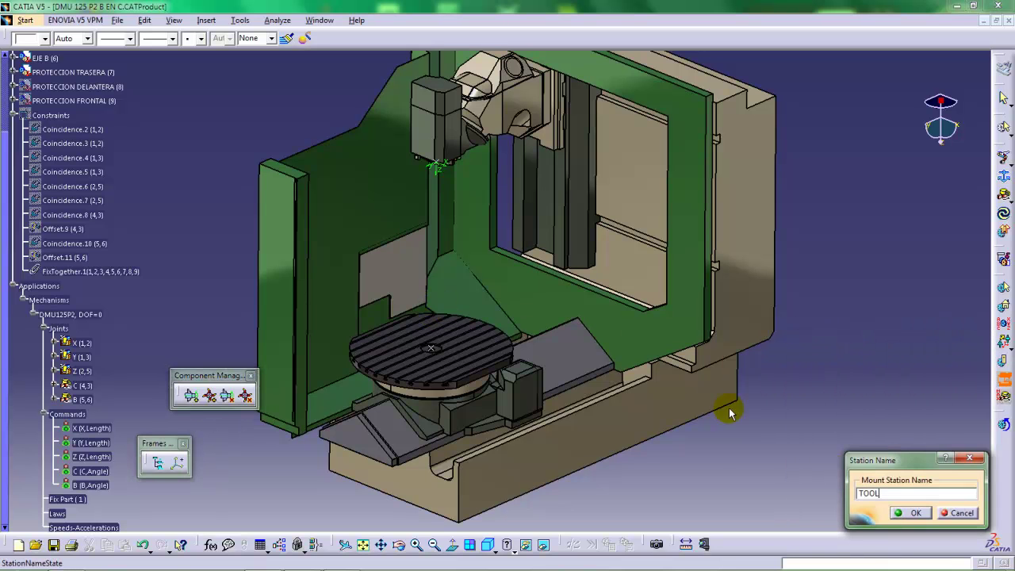
{"action": "left_click", "coordinate": [441, 136]}
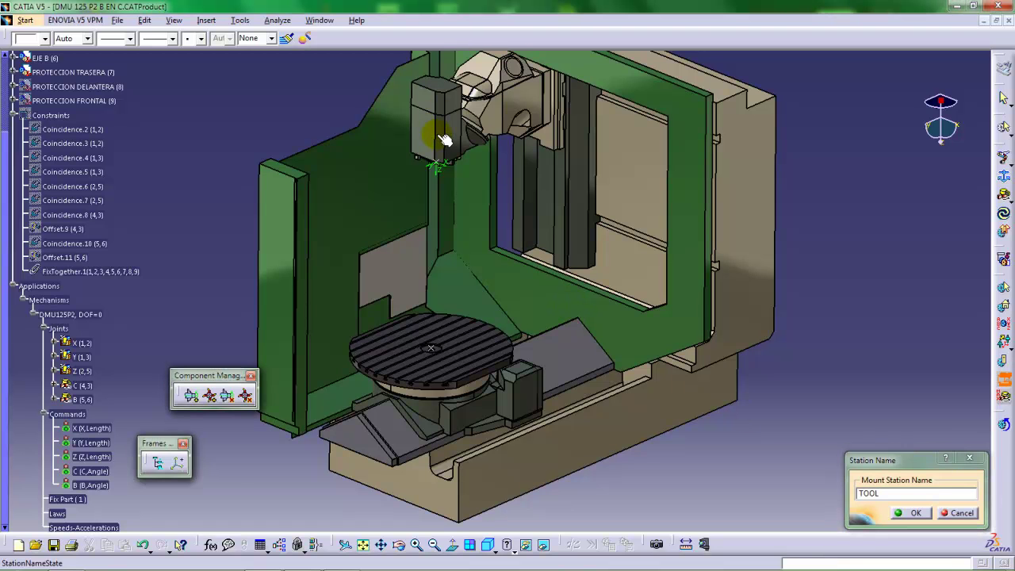
{"action": "left_click", "coordinate": [908, 512]}
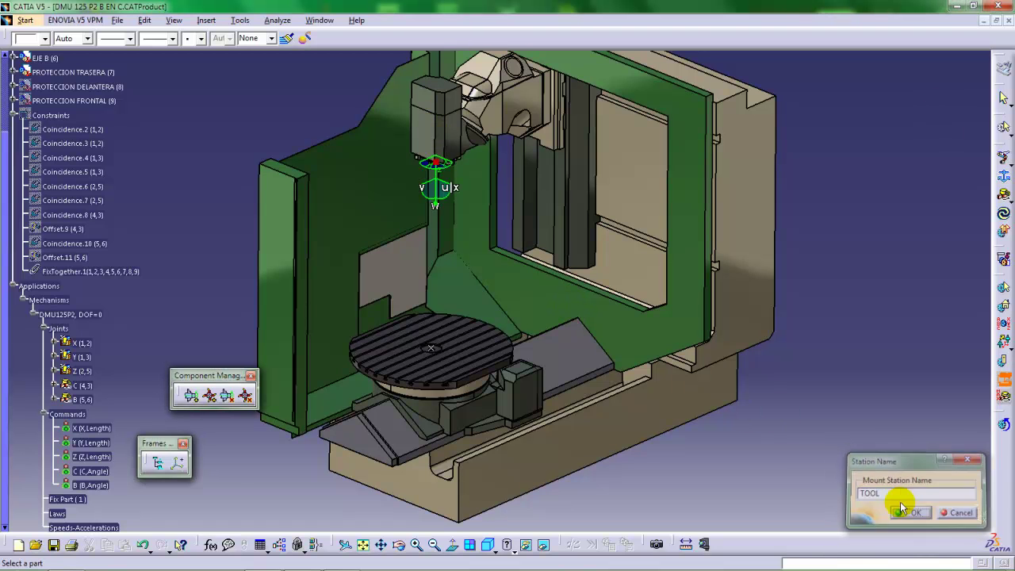
{"action": "left_click", "coordinate": [448, 145]}
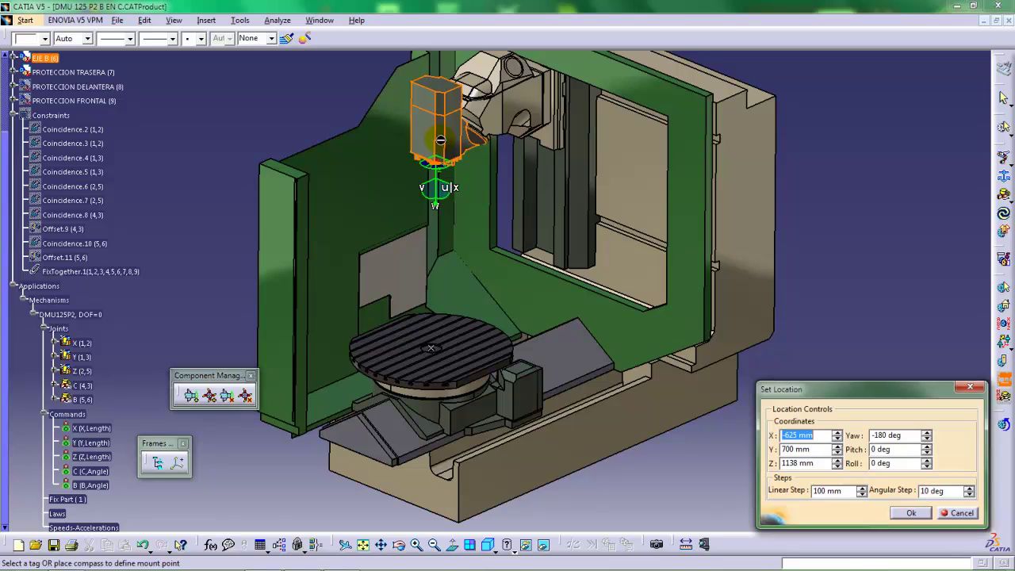
Check the TOOL mount point's coordinates, rotation angles and axis directions against the machine, and accept the location as is.
{"action": "middle_click_drag", "start_coordinate": [448, 198], "coordinate": [499, 262]}
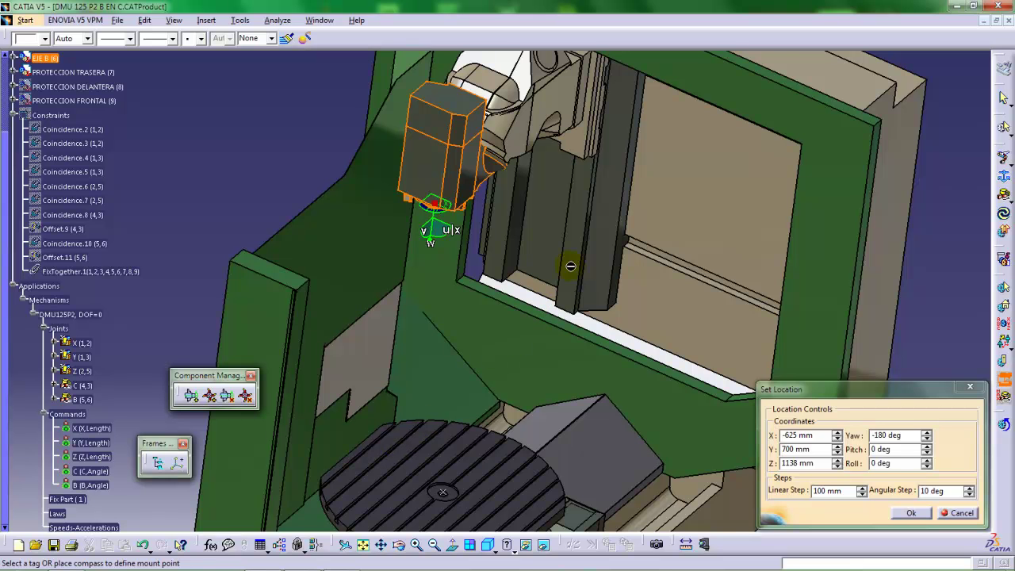
{"action": "middle_click_drag", "start_coordinate": [570, 265], "coordinate": [412, 210]}
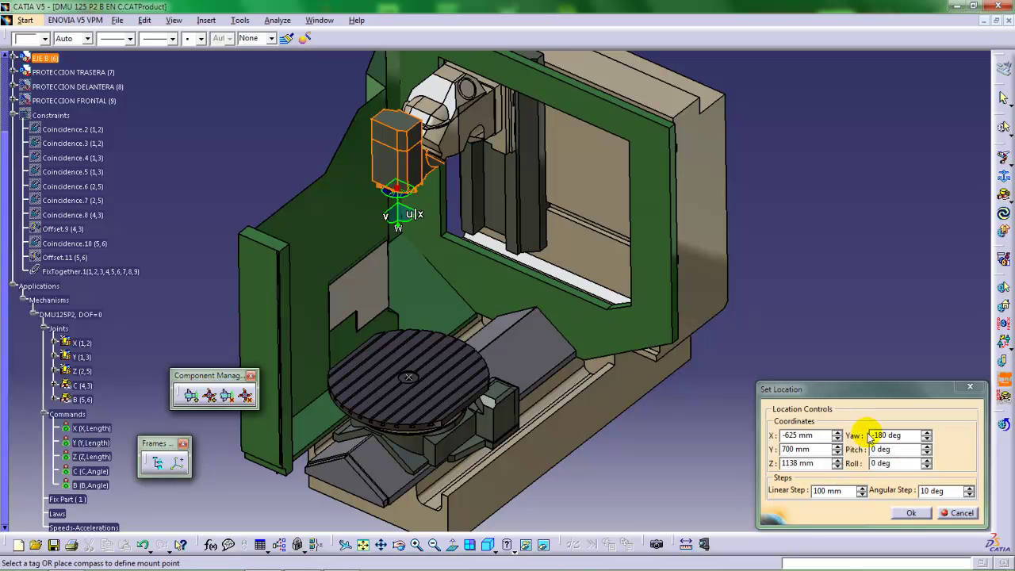
{"action": "left_click", "coordinate": [873, 464]}
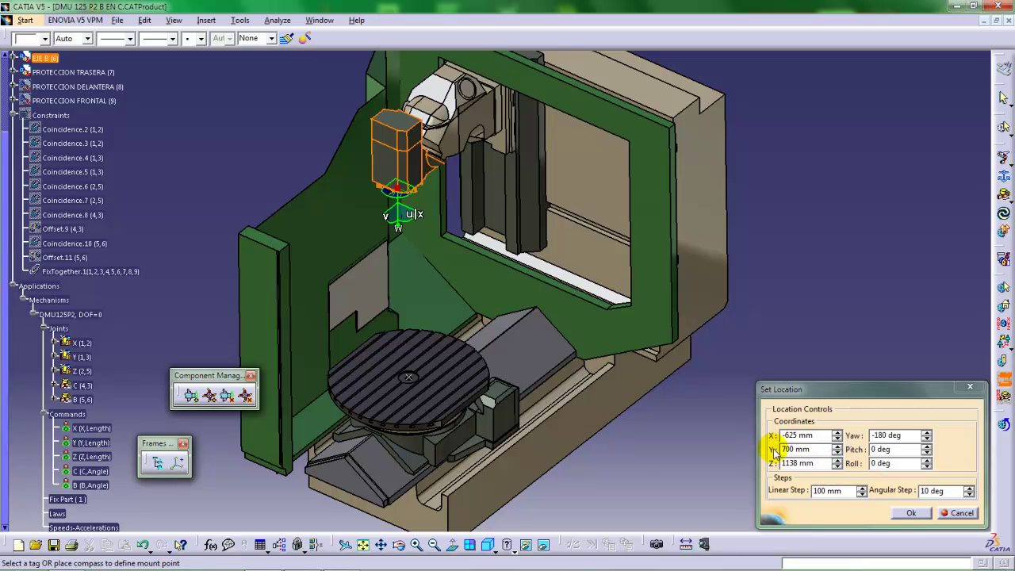
{"action": "middle_click_drag", "start_coordinate": [385, 248], "coordinate": [373, 228]}
{"action": "middle_click_drag", "start_coordinate": [574, 300], "coordinate": [606, 318]}
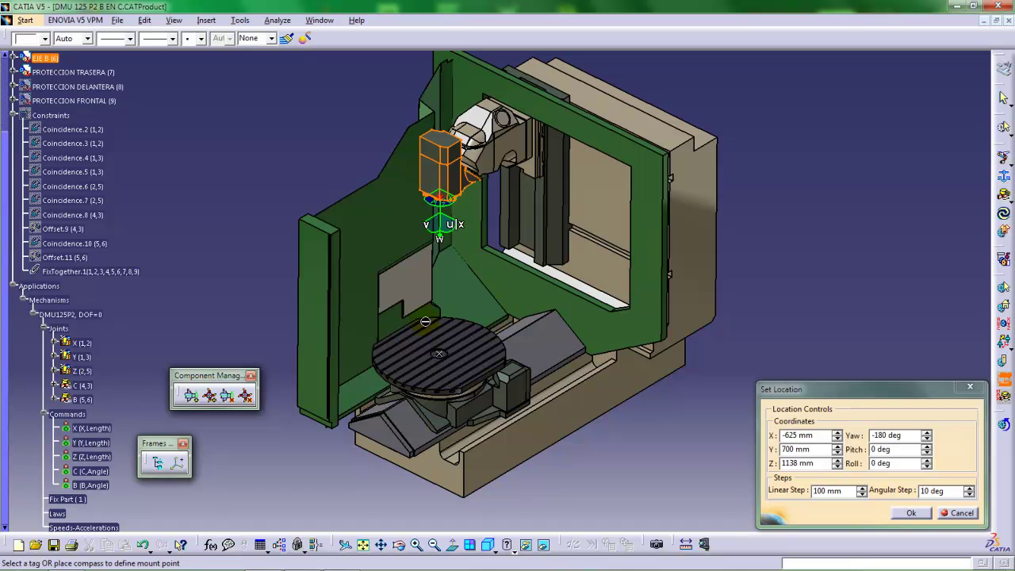
{"action": "left_click", "coordinate": [911, 513]}
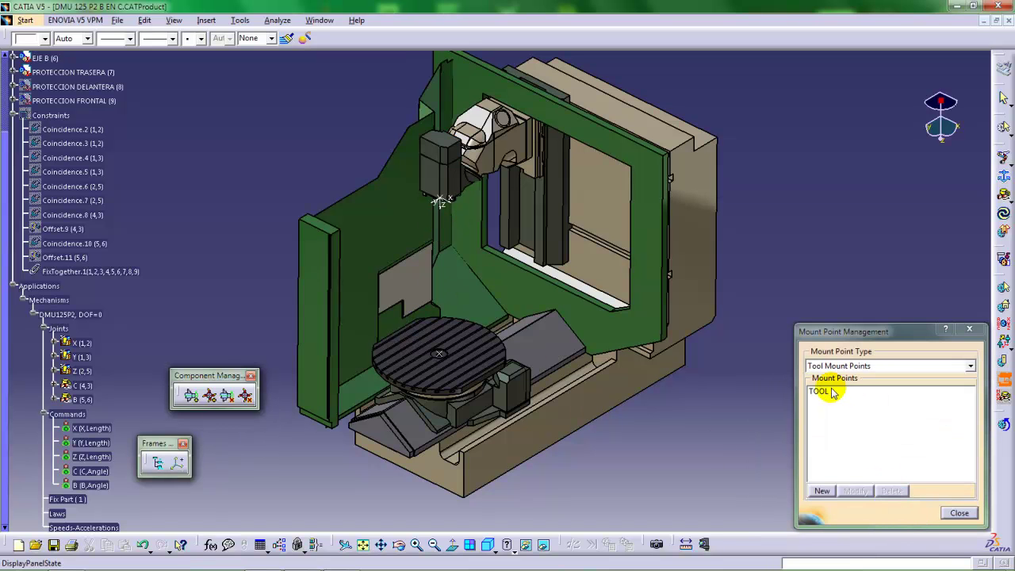
Create a new workpiece mount point named WORKPIECE.
{"action": "left_click", "coordinate": [970, 367]}
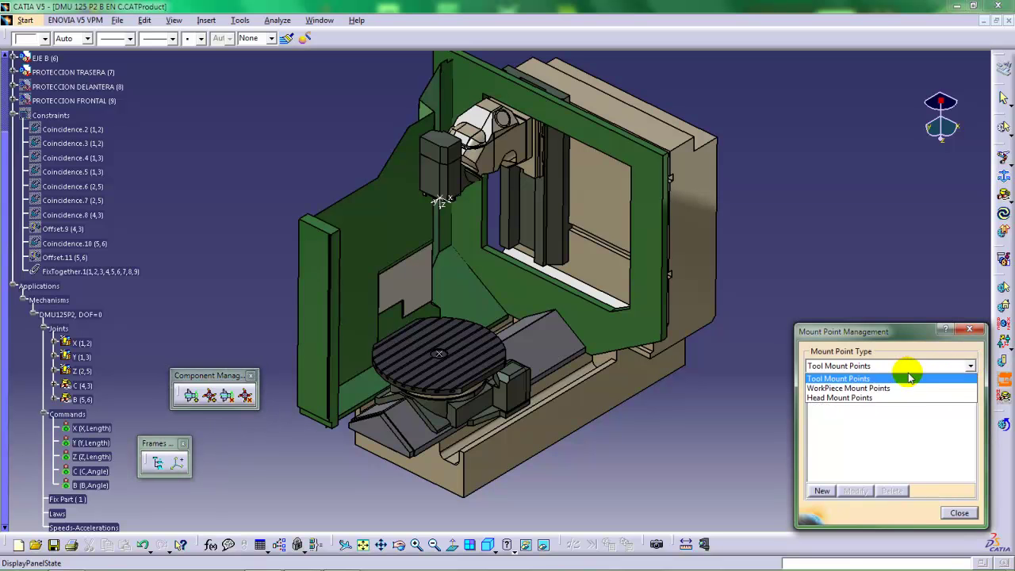
{"action": "left_click", "coordinate": [858, 389]}
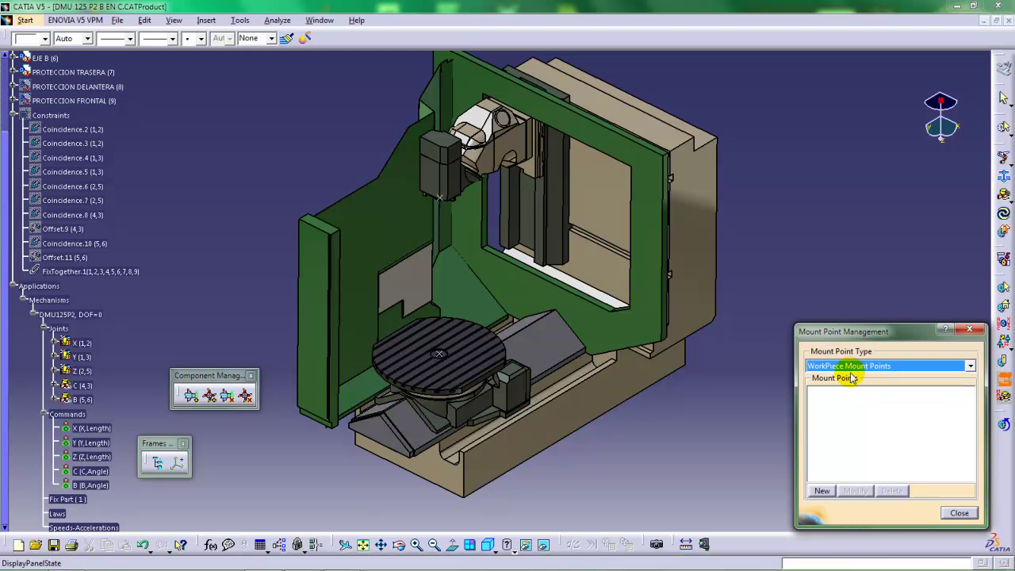
{"action": "left_click", "coordinate": [822, 492]}
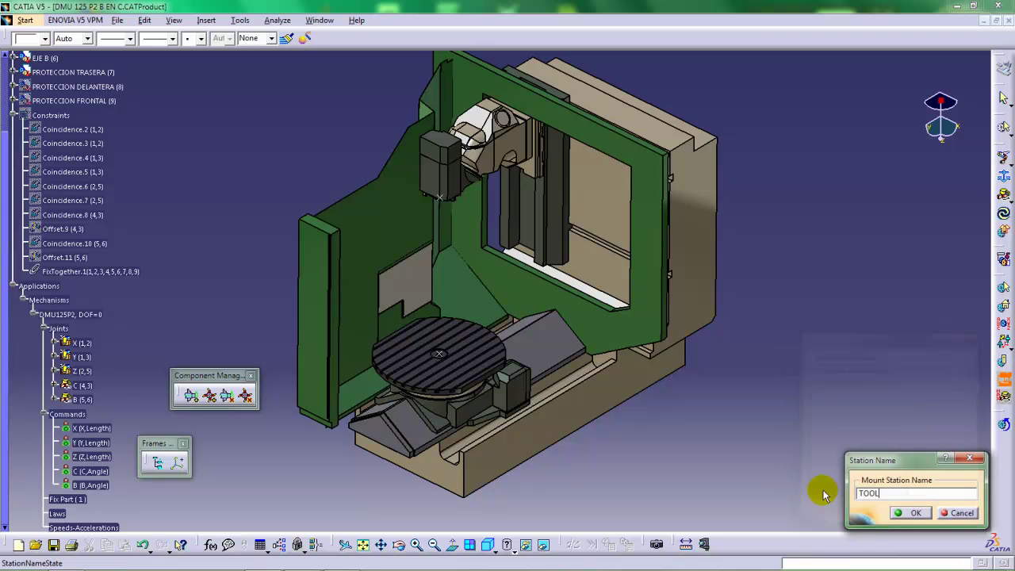
{"action": "double_click", "coordinate": [883, 492]}
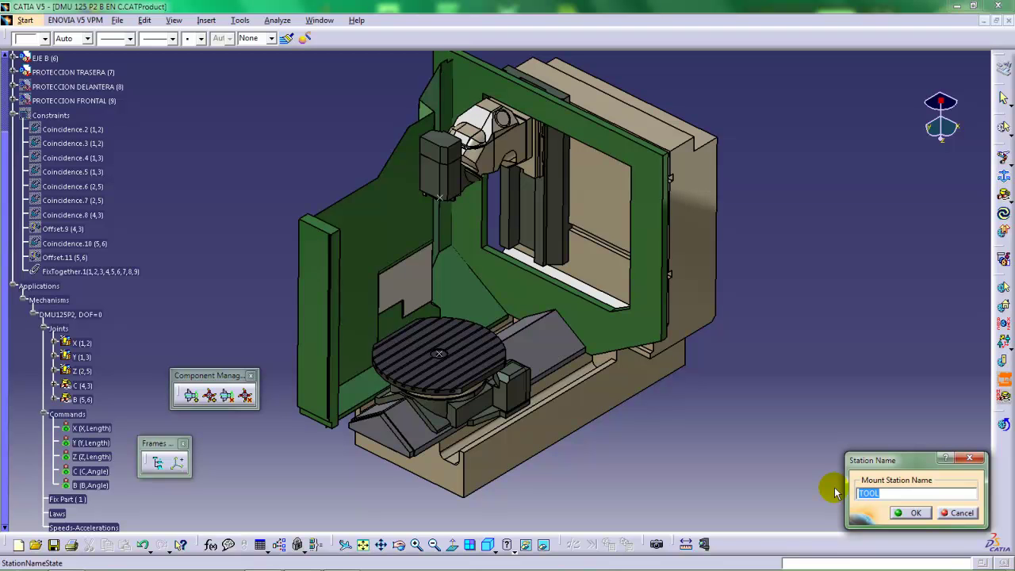
{"action": "type", "text": "WORKPIECE"}
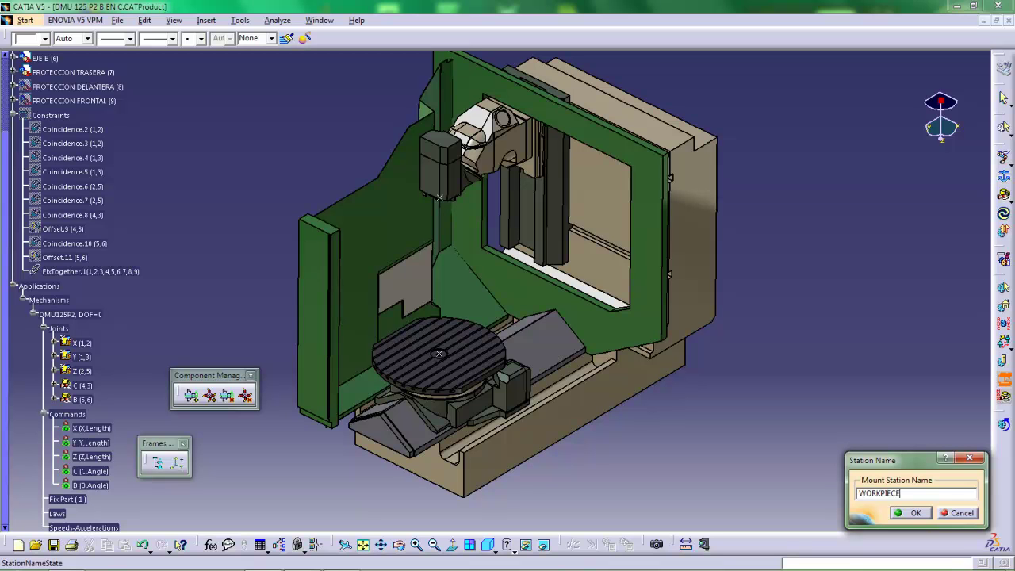
{"action": "key", "text": "Return"}
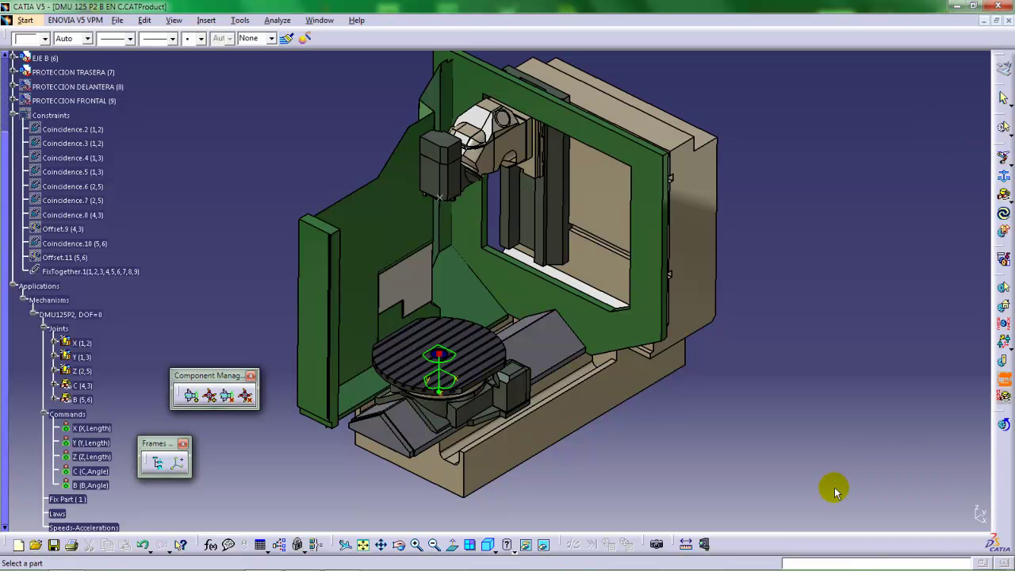
Attach the WORKPIECE mount point to the round rotary table and set its yaw to 0 degrees.
{"action": "middle_click_drag", "start_coordinate": [533, 408], "coordinate": [565, 349]}
{"action": "middle_click_drag", "start_coordinate": [498, 393], "coordinate": [516, 325]}
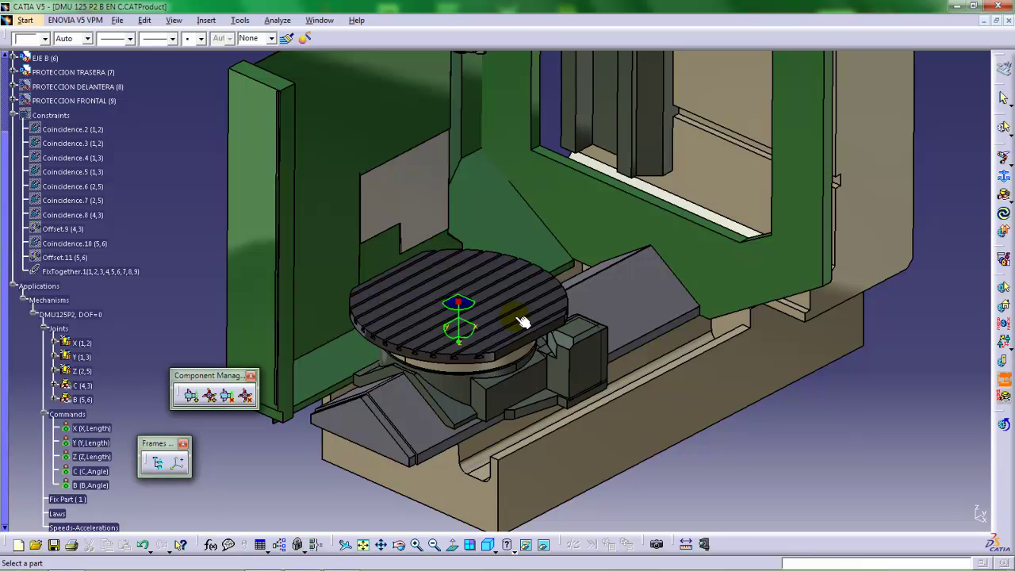
{"action": "left_click", "coordinate": [521, 320]}
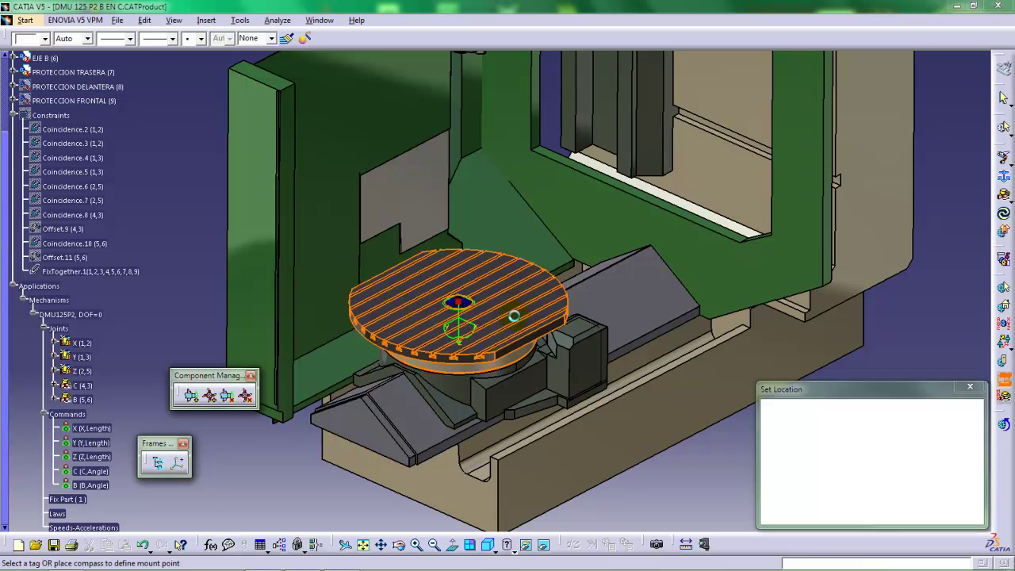
{"action": "middle_click_drag", "start_coordinate": [515, 315], "coordinate": [501, 308]}
{"action": "left_click_drag", "start_coordinate": [872, 435], "coordinate": [910, 435]}
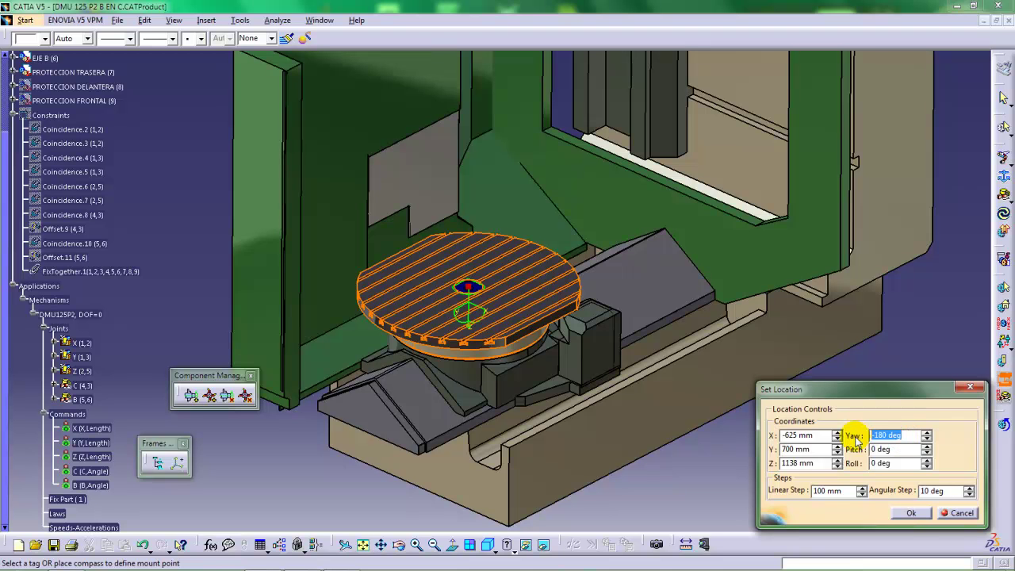
{"action": "type", "text": "0"}
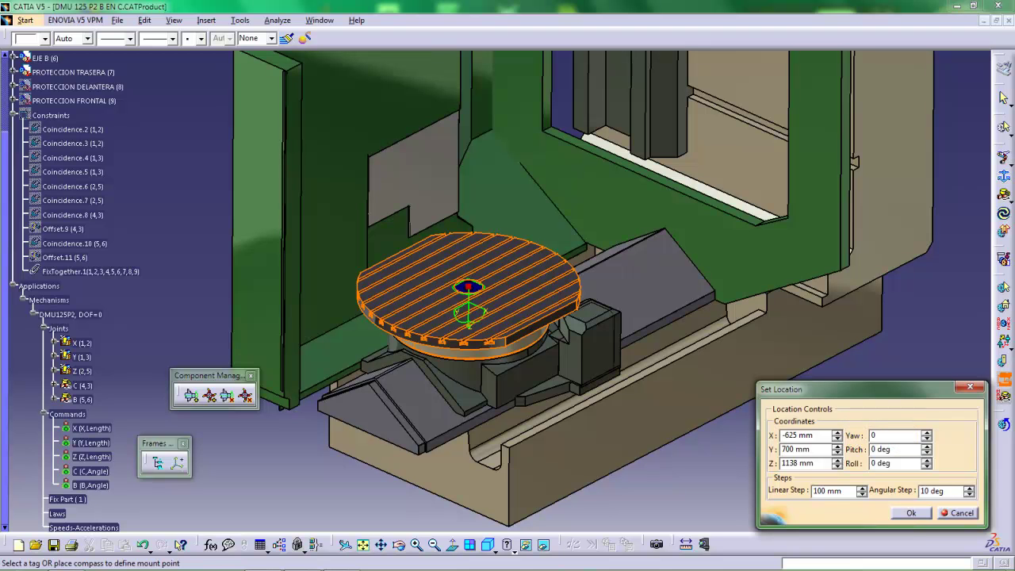
{"action": "key", "text": "Tab"}
Move the WORKPIECE mount point's frame from the spindle nose down to the centre point of the rotary table.
{"action": "middle_click_drag", "start_coordinate": [560, 292], "coordinate": [520, 420]}
{"action": "middle_click_drag", "start_coordinate": [493, 314], "coordinate": [538, 308]}
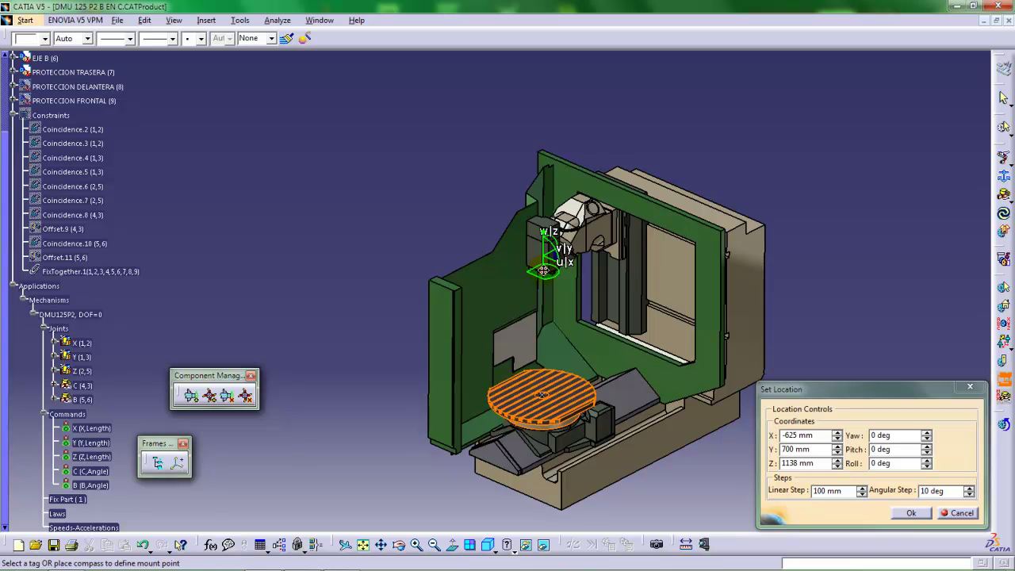
{"action": "left_click_drag", "start_coordinate": [543, 271], "coordinate": [541, 389]}
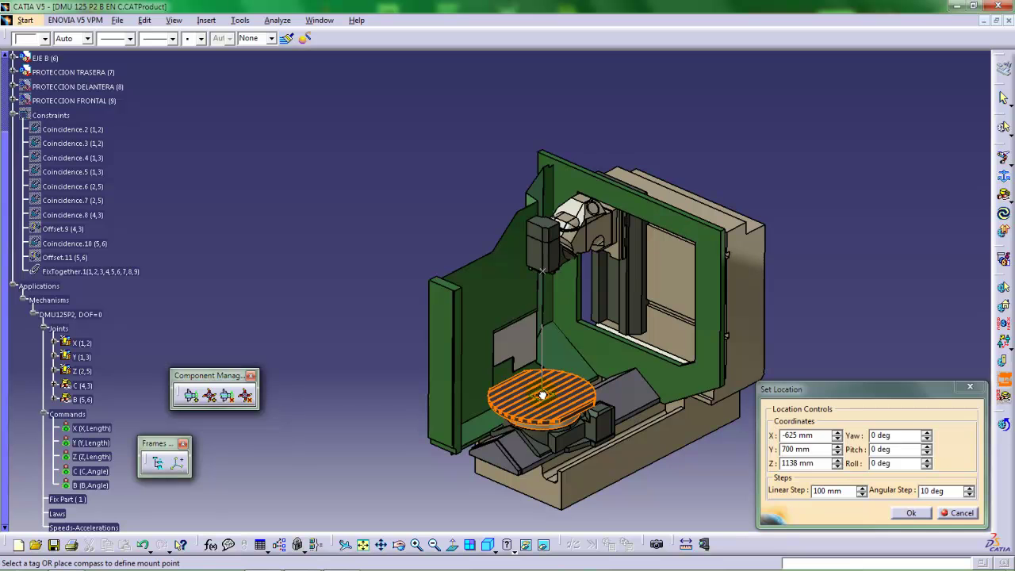
Place the workpiece mount point at the centre of the rotary table's top face, accept its location and finish mount point management.
{"action": "left_click_drag", "start_coordinate": [541, 394], "coordinate": [542, 396]}
{"action": "middle_click_drag", "start_coordinate": [543, 397], "coordinate": [550, 306]}
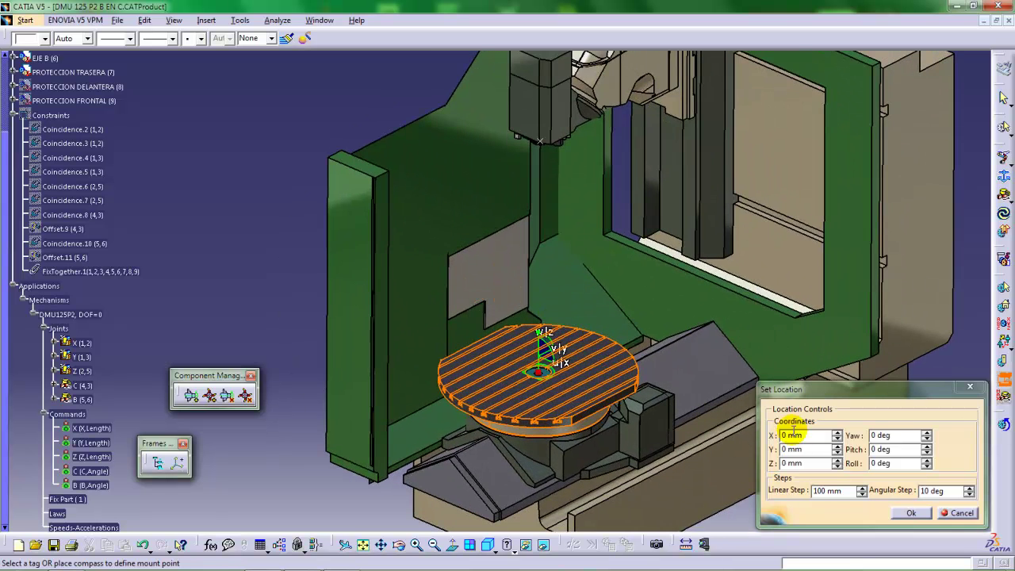
{"action": "middle_click_drag", "start_coordinate": [529, 430], "coordinate": [499, 394]}
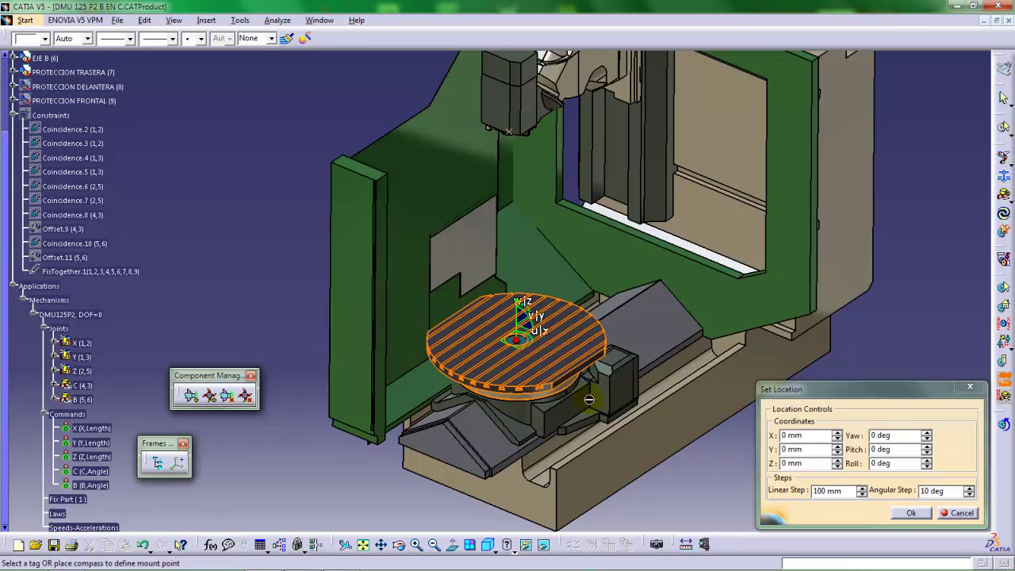
{"action": "middle_click_drag", "start_coordinate": [589, 400], "coordinate": [610, 387]}
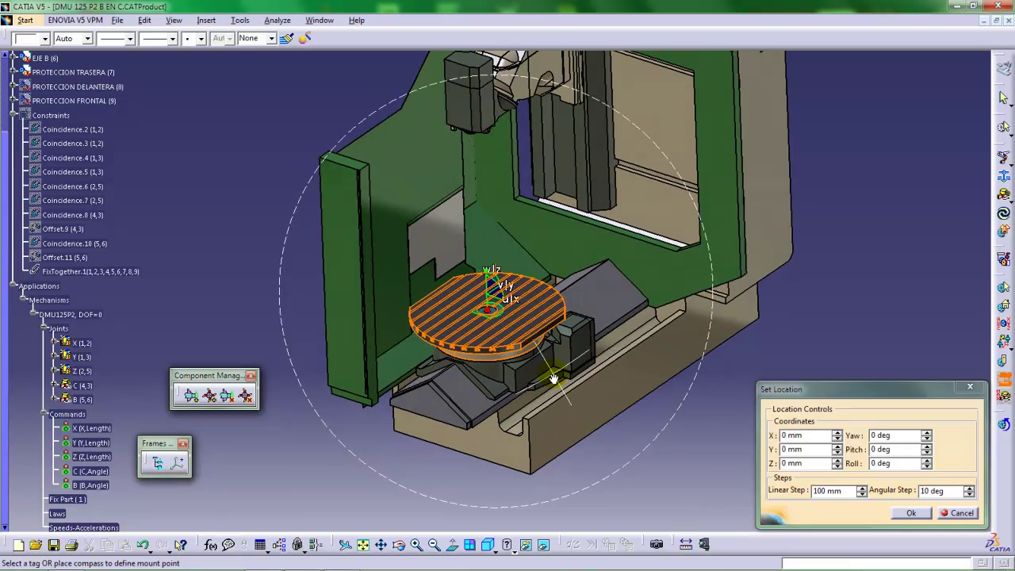
{"action": "left_click", "coordinate": [909, 513]}
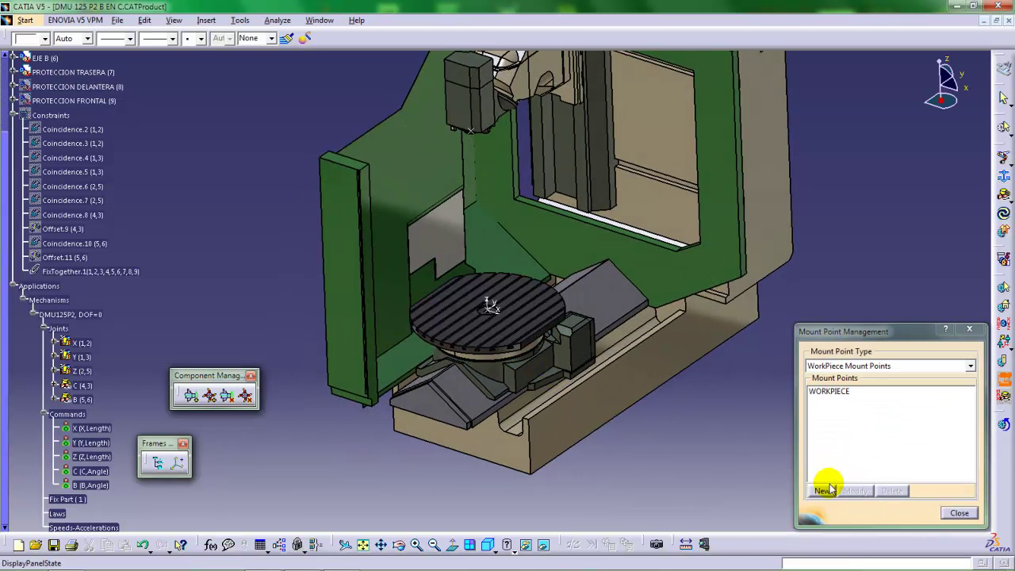
{"action": "left_click", "coordinate": [958, 513]}
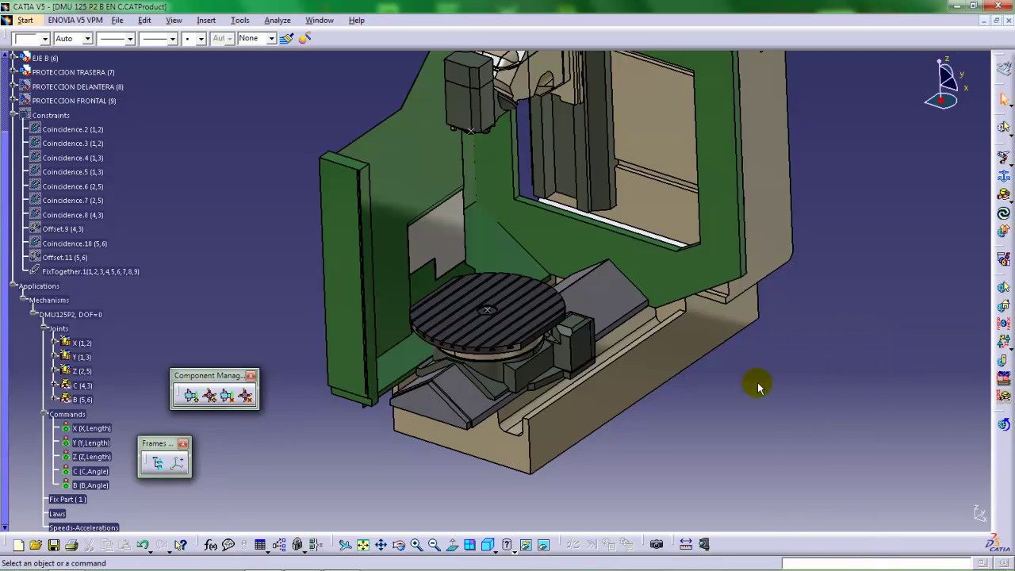
Open the joint maximum speed and acceleration settings of the DMU125P2 mechanism.
{"action": "middle_click_drag", "start_coordinate": [757, 383], "coordinate": [550, 374]}
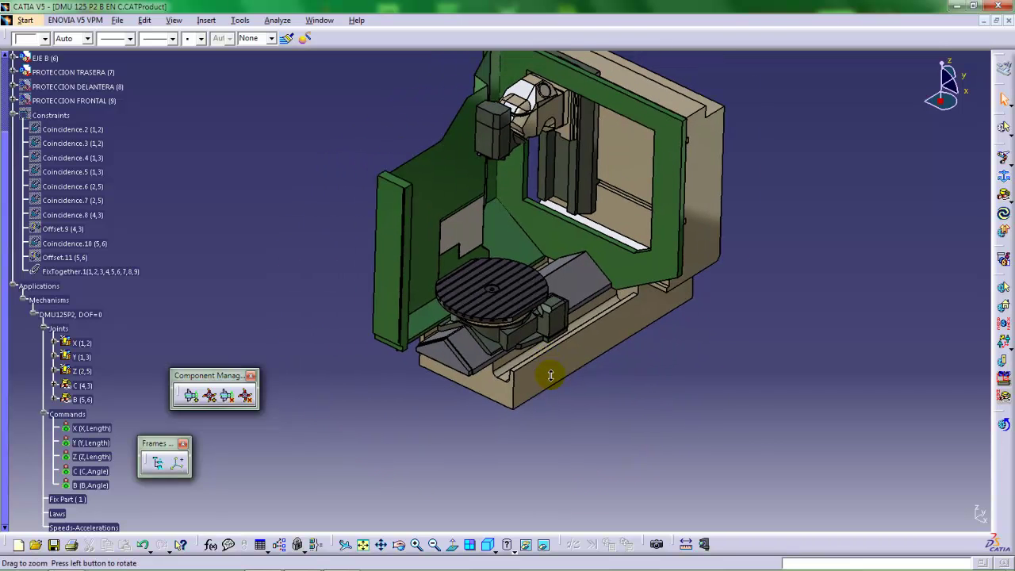
{"action": "left_click", "coordinate": [1003, 398]}
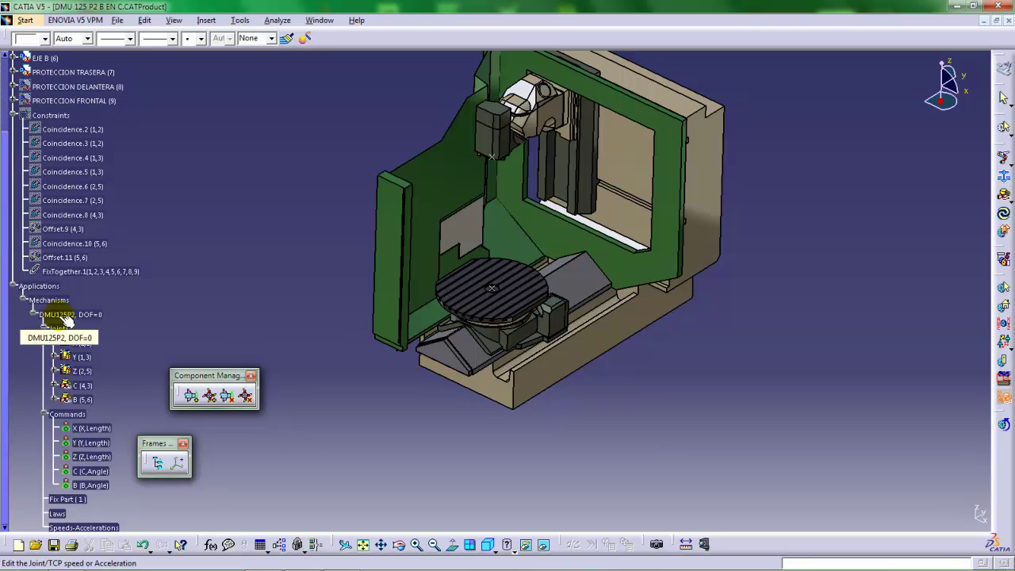
{"action": "left_click", "coordinate": [66, 315]}
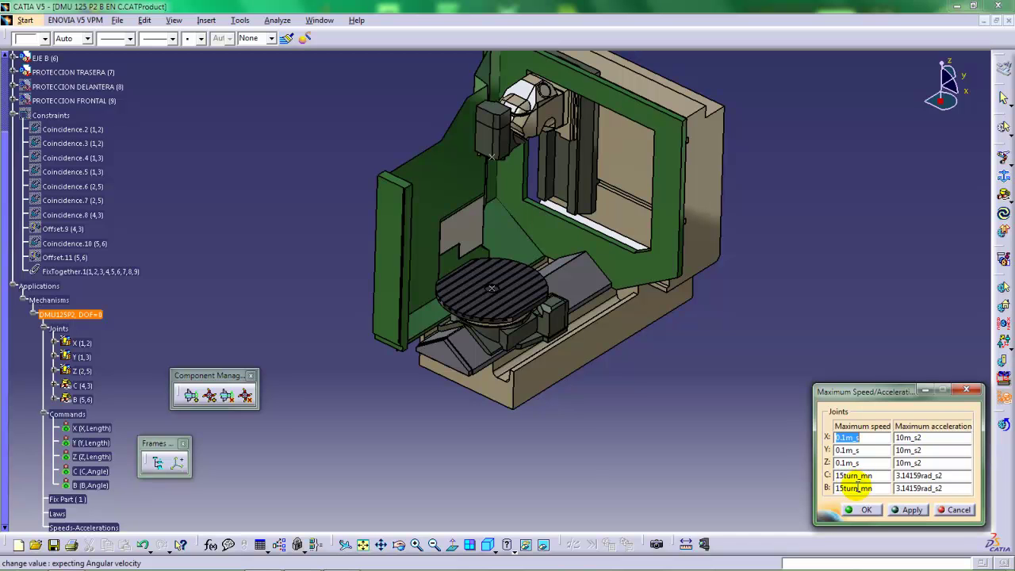
{"action": "middle_click_drag", "start_coordinate": [701, 294], "coordinate": [657, 309]}
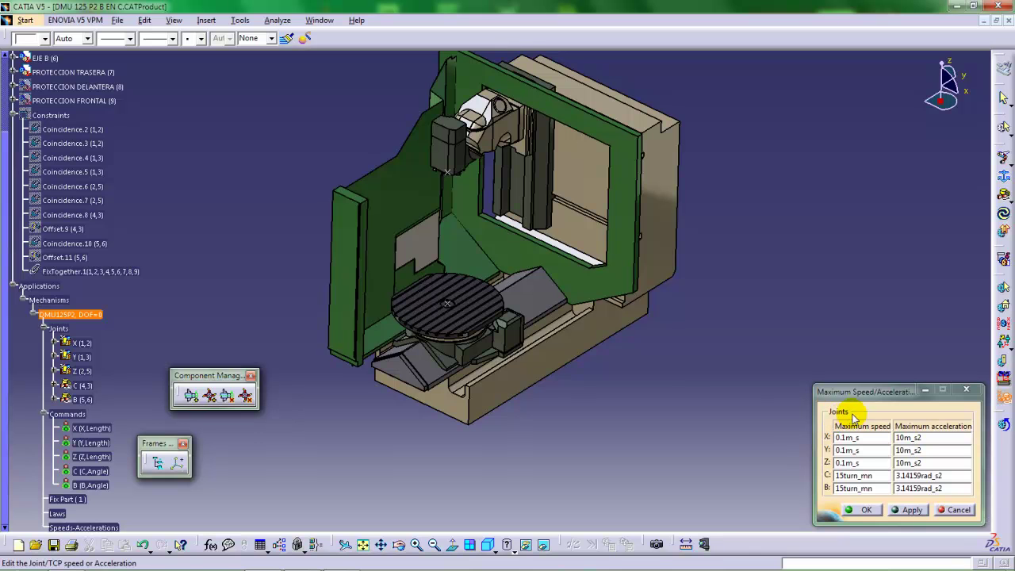
{"action": "mouse_move", "coordinate": [651, 353]}
{"action": "middle_mouse_down"}
{"action": "mouse_move", "coordinate": [670, 342]}
{"action": "mouse_move", "coordinate": [663, 301]}
{"action": "mouse_move", "coordinate": [668, 335]}
{"action": "mouse_move", "coordinate": [642, 357]}
{"action": "middle_mouse_up"}
{"action": "middle_click_drag", "start_coordinate": [458, 406], "coordinate": [496, 339]}
{"action": "middle_click_drag", "start_coordinate": [520, 321], "coordinate": [486, 337]}
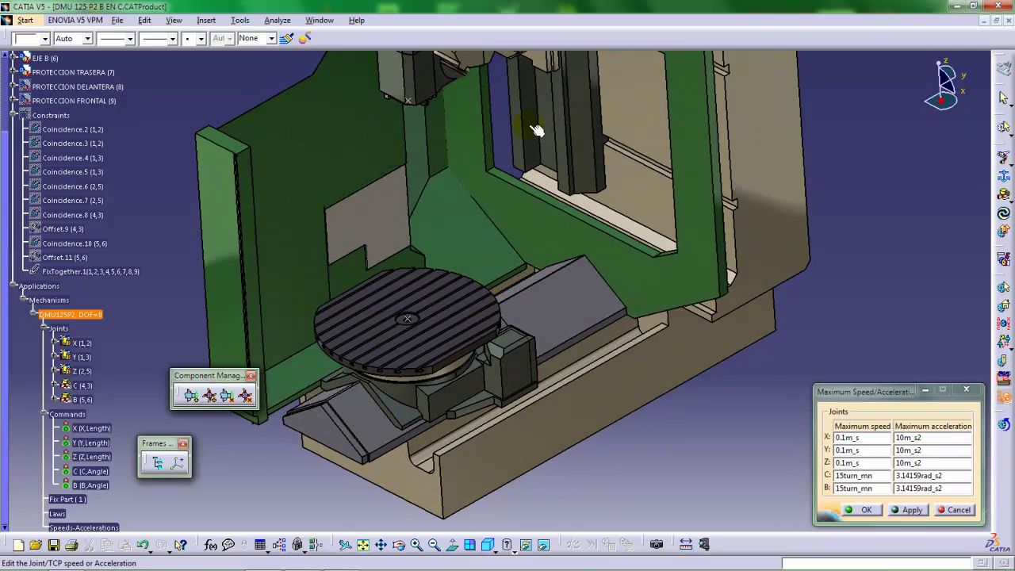
{"action": "middle_click_drag", "start_coordinate": [581, 189], "coordinate": [563, 240]}
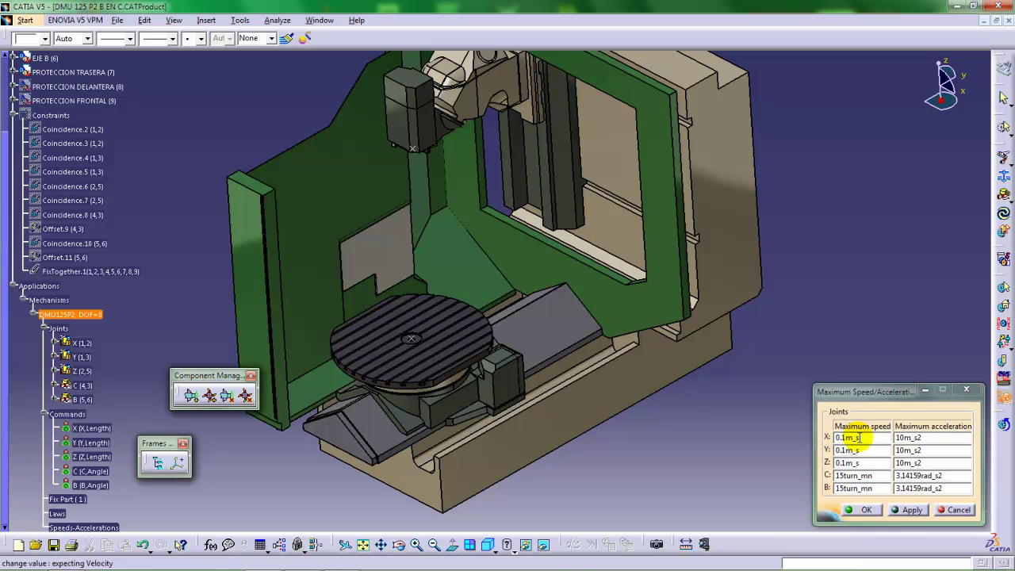
{"action": "middle_click_drag", "start_coordinate": [754, 464], "coordinate": [646, 389]}
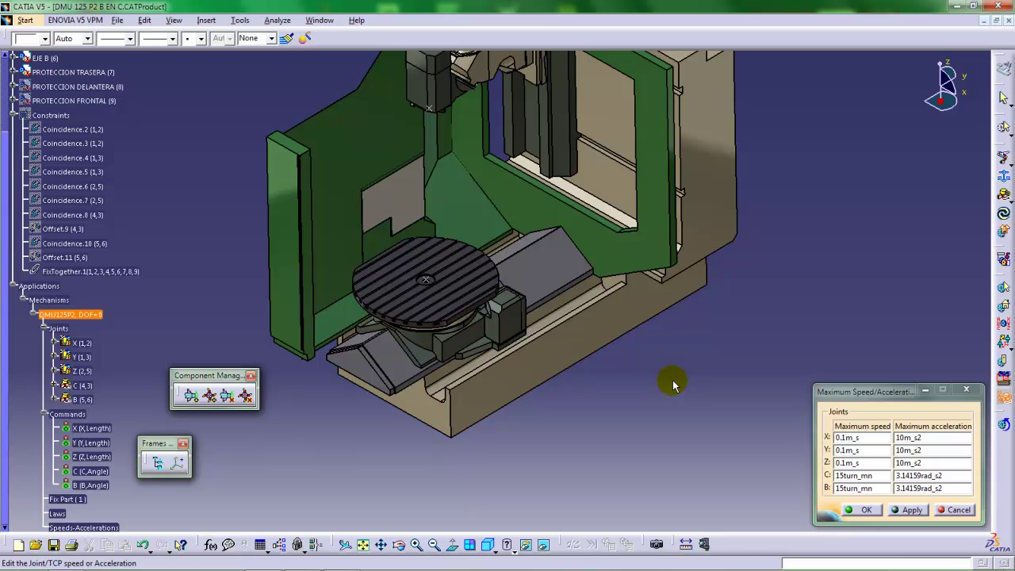
{"action": "middle_click_drag", "start_coordinate": [573, 340], "coordinate": [616, 341]}
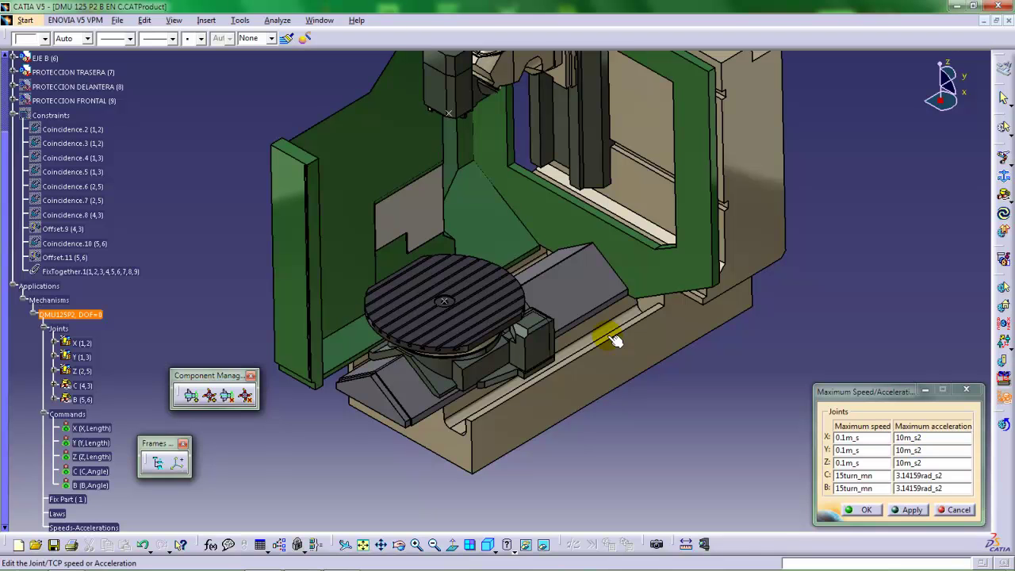
Set the maximum speed of the X joint to 30/60 m/s.
{"action": "left_click", "coordinate": [847, 438]}
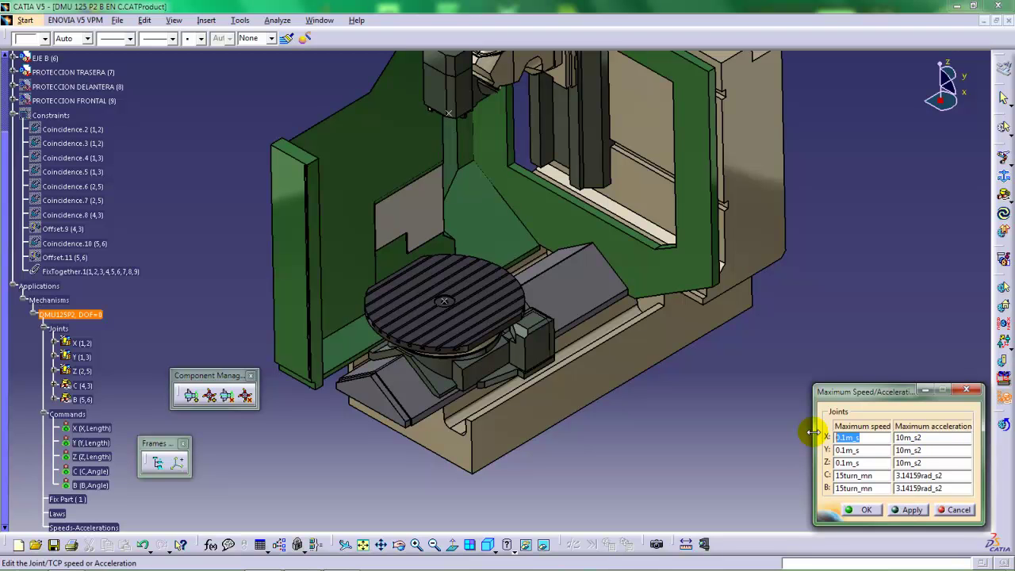
{"action": "type", "text": "30"}
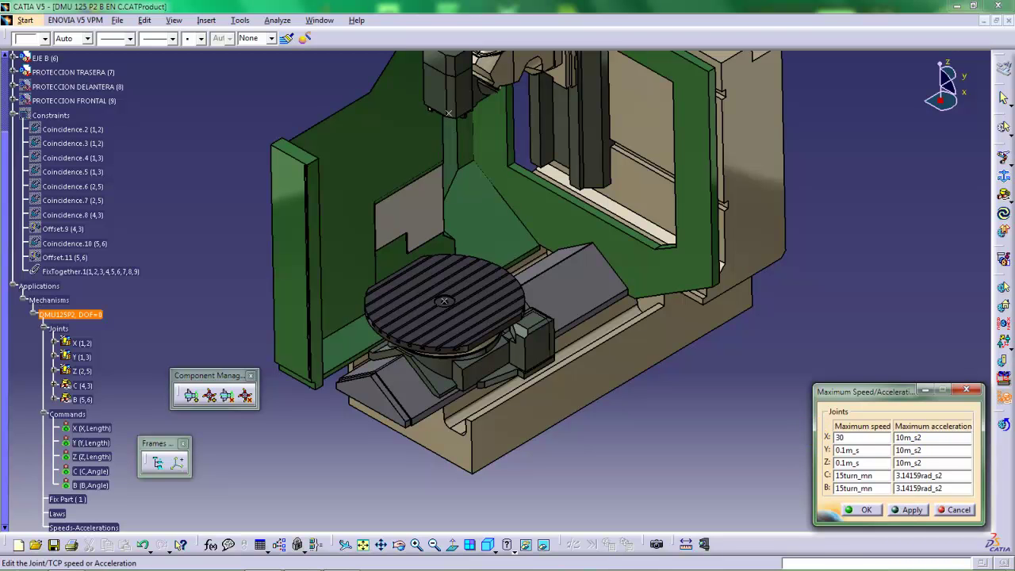
{"action": "type", "text": "/"}
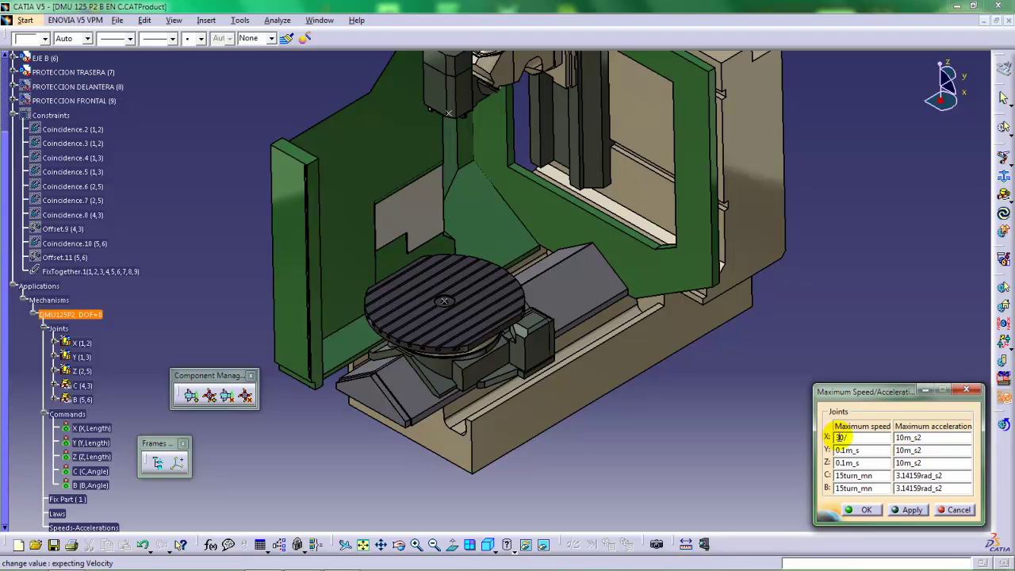
{"action": "type", "text": "60"}
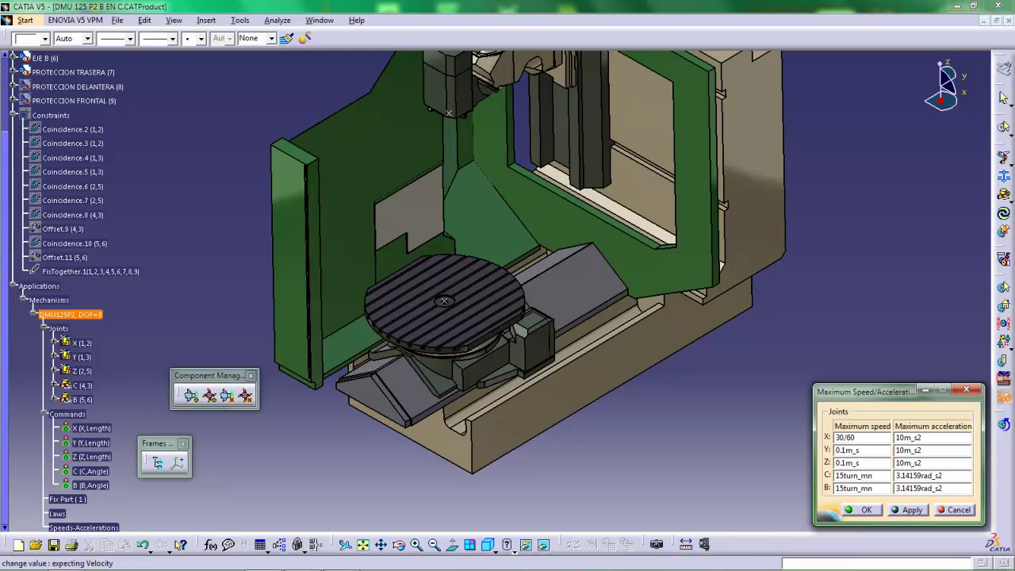
{"action": "key", "text": "Tab"}
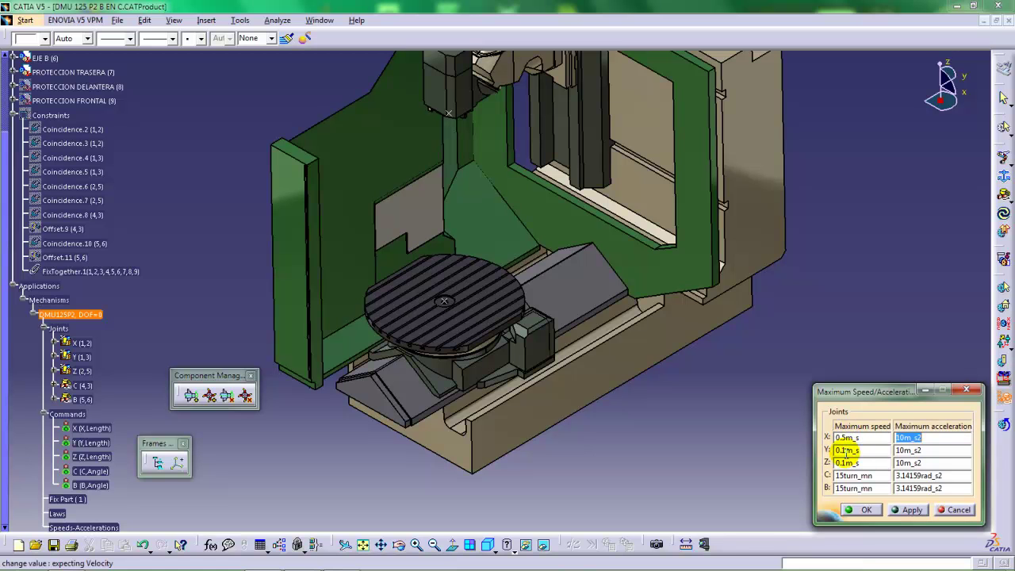
Set the maximum speeds of the Y and Z joints to 0.5 m/s each and accept the speed settings.
{"action": "left_click", "coordinate": [845, 450]}
{"action": "key", "text": "BackSpace"}
{"action": "type", "text": "5"}
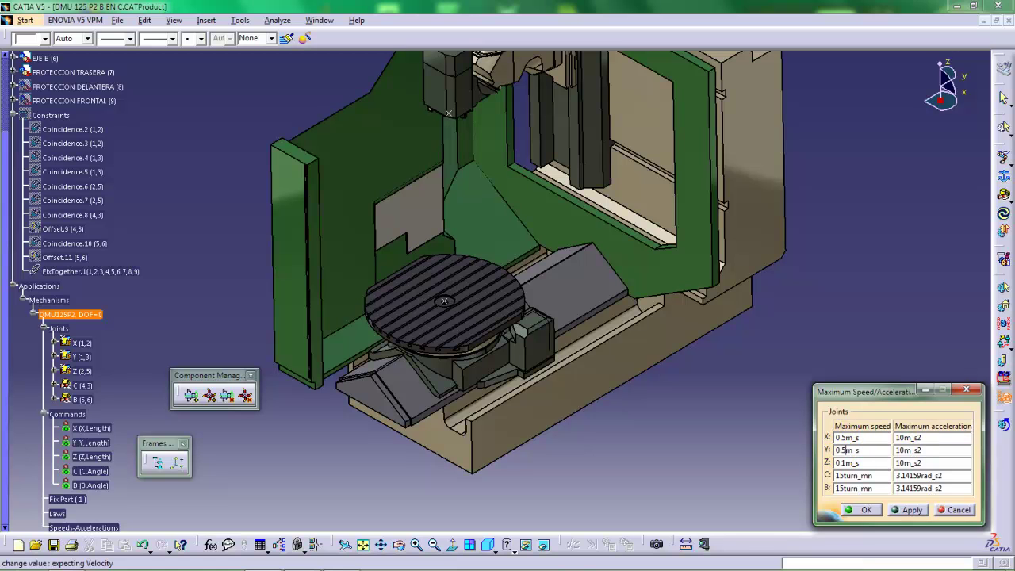
{"action": "left_click", "coordinate": [845, 463]}
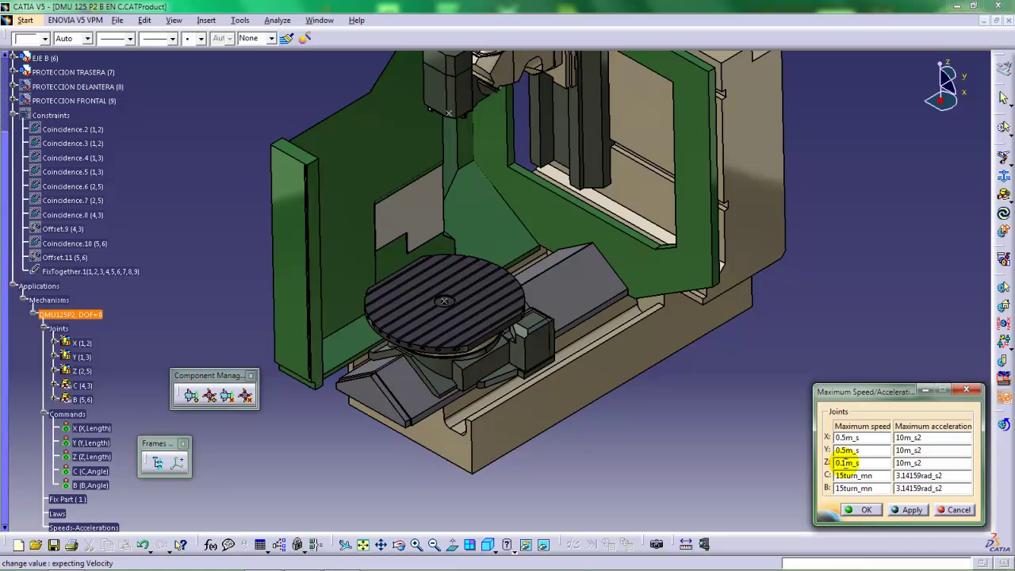
{"action": "key", "text": "BackSpace"}
{"action": "type", "text": "5"}
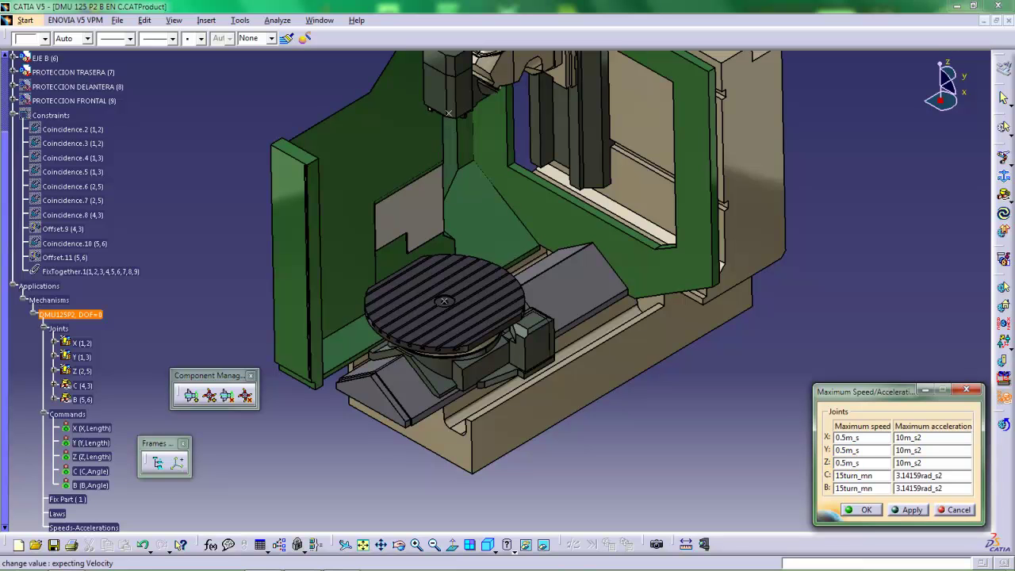
{"action": "middle_click_drag", "start_coordinate": [662, 322], "coordinate": [499, 359]}
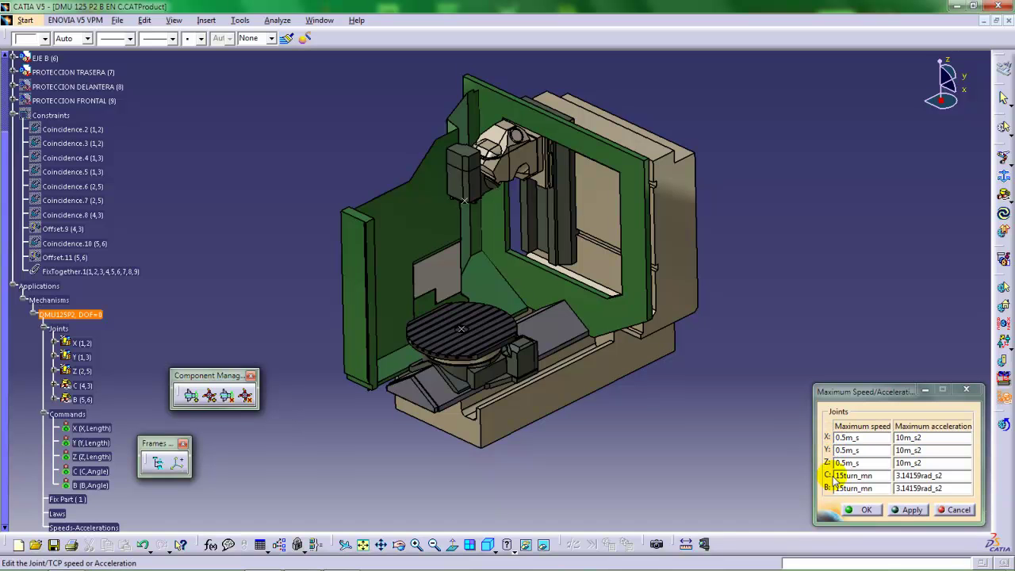
{"action": "left_click", "coordinate": [864, 509]}
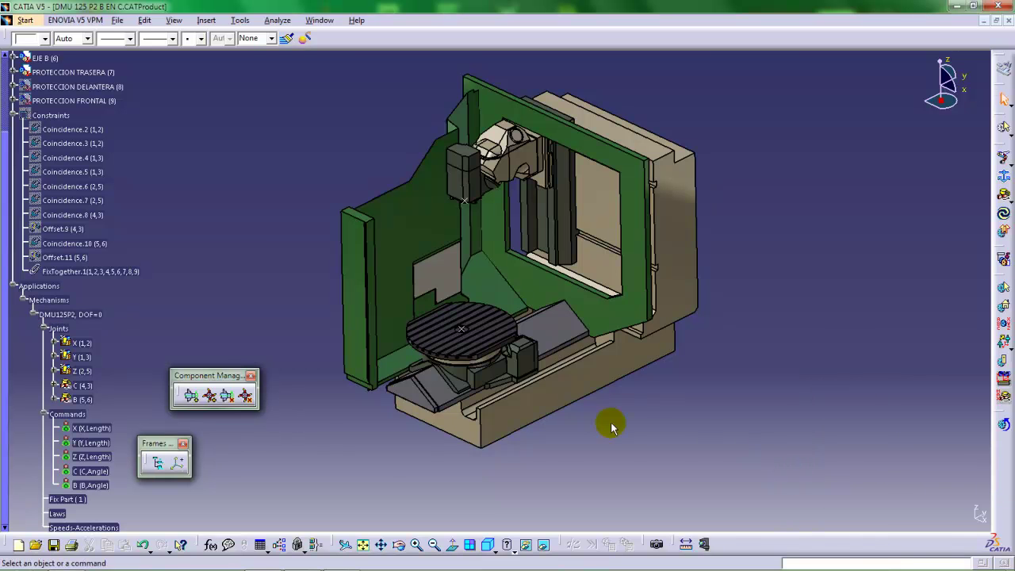
Collapse the Applications branch of the specification tree and save all modified documents.
{"action": "middle_click_drag", "start_coordinate": [608, 423], "coordinate": [576, 407]}
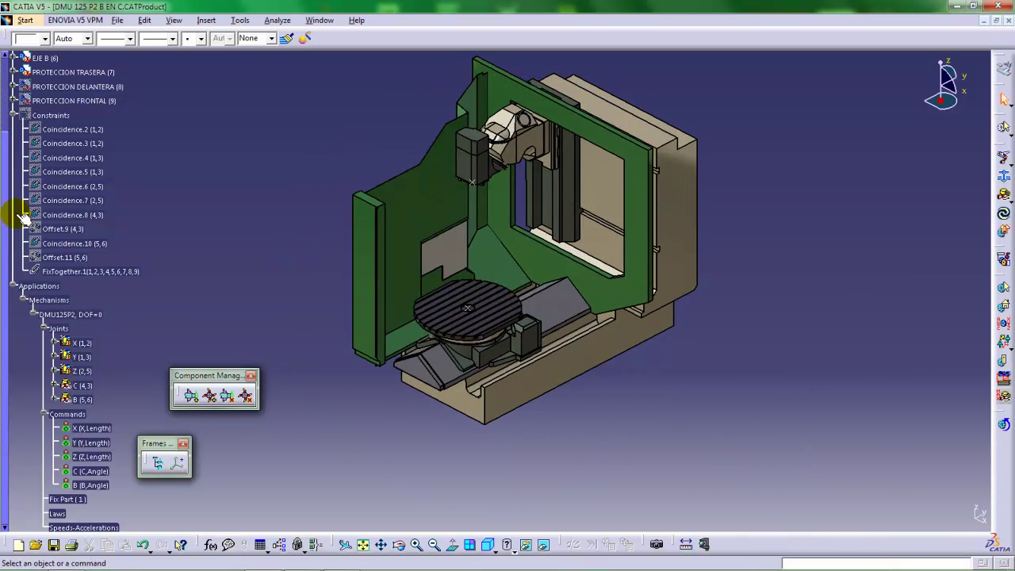
{"action": "left_click_drag", "start_coordinate": [4, 148], "coordinate": [2, 96]}
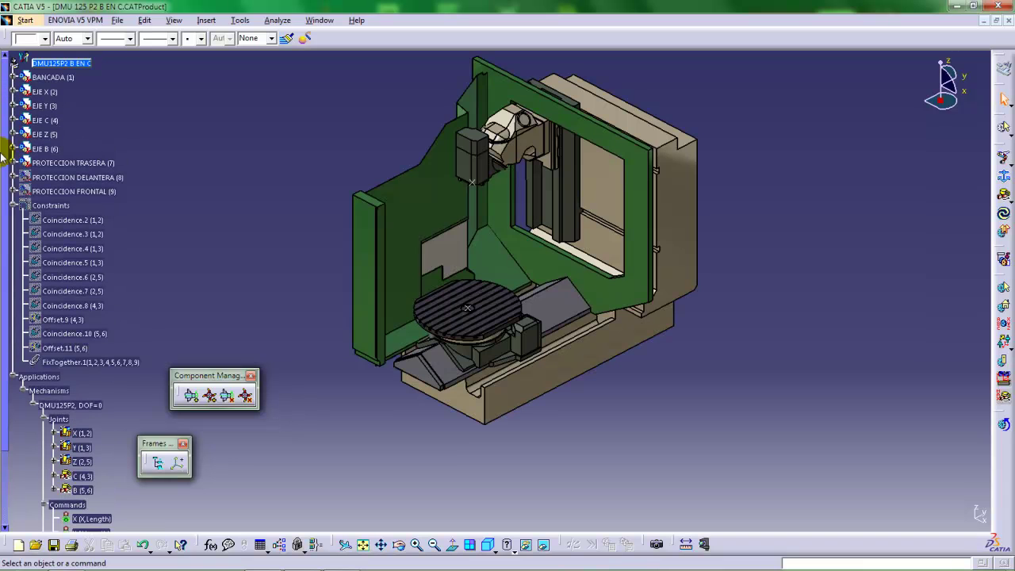
{"action": "left_click", "coordinate": [8, 376]}
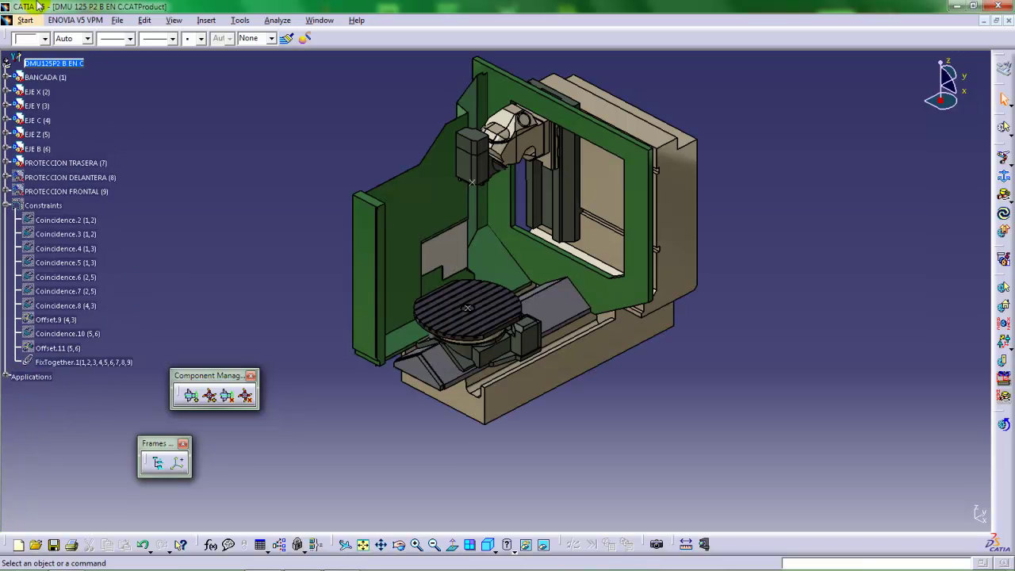
{"action": "left_click", "coordinate": [117, 20]}
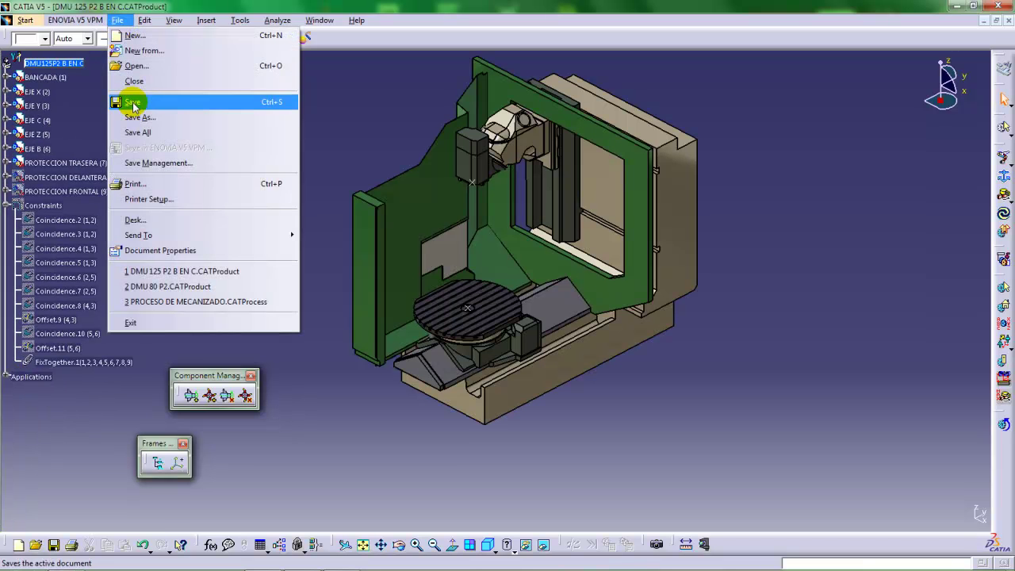
{"action": "left_click", "coordinate": [147, 135]}
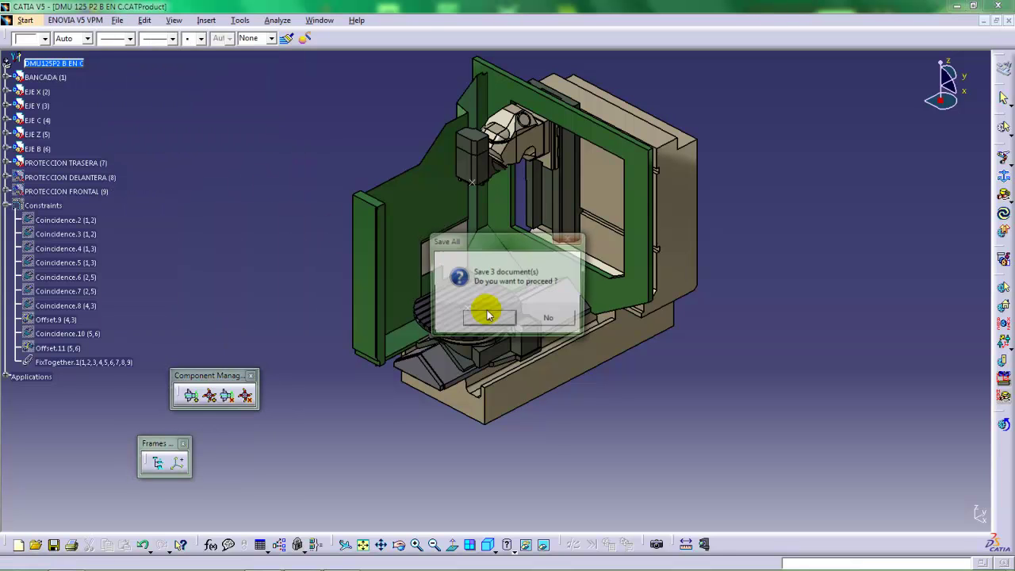
{"action": "left_click", "coordinate": [511, 317]}
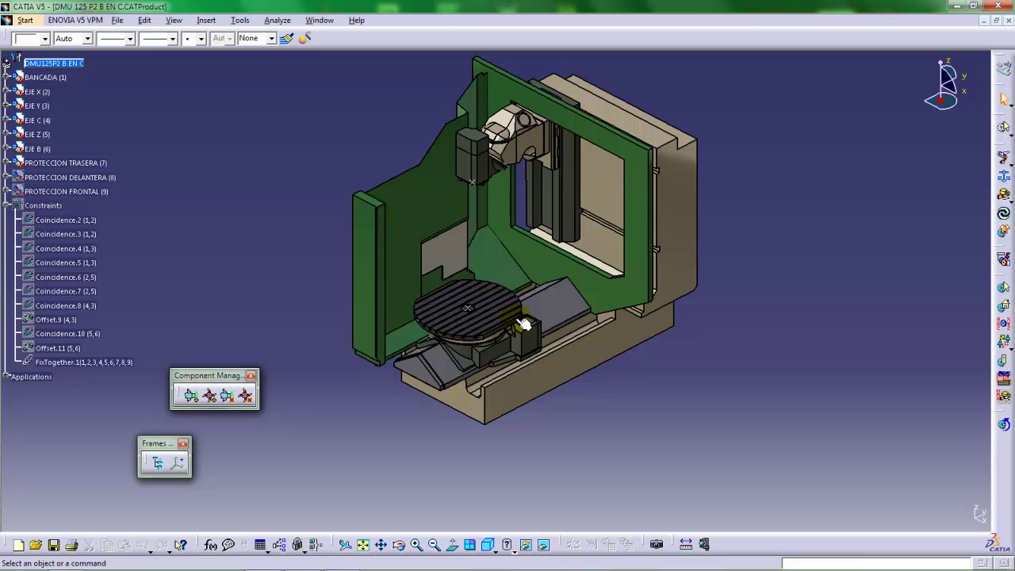
{"action": "left_click", "coordinate": [478, 308]}
{"action": "middle_click_drag", "start_coordinate": [493, 282], "coordinate": [456, 322]}
{"action": "left_click_drag", "start_coordinate": [456, 322], "coordinate": [446, 325]}
{"action": "middle_click_drag", "start_coordinate": [447, 325], "coordinate": [480, 288]}
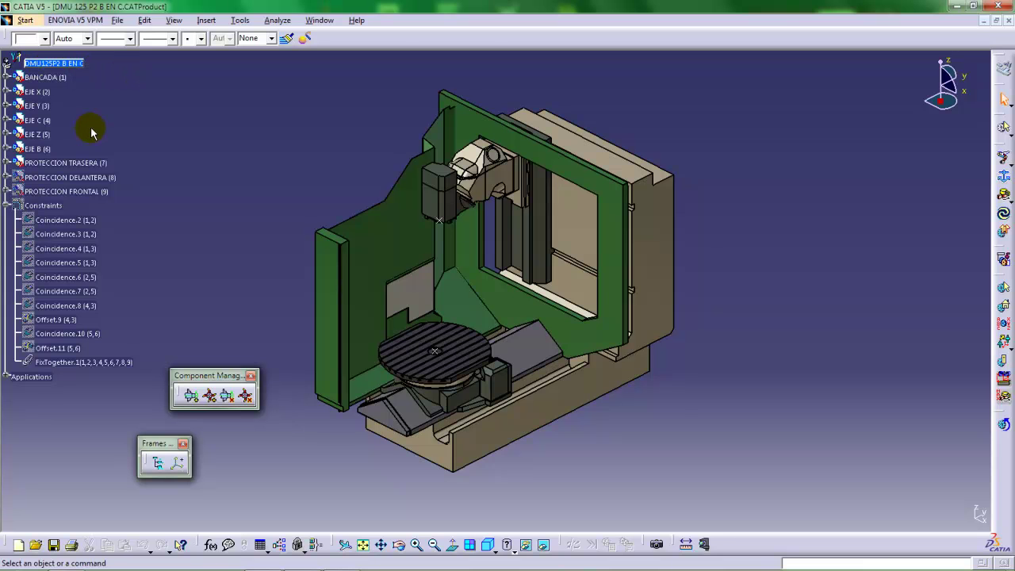
Edit the NC resources of the DMU125P2 B EN C product and set its NC data format to Axis (X,Y,Z,I,J,K).
{"action": "left_click", "coordinate": [55, 64]}
{"action": "right_click", "coordinate": [54, 65]}
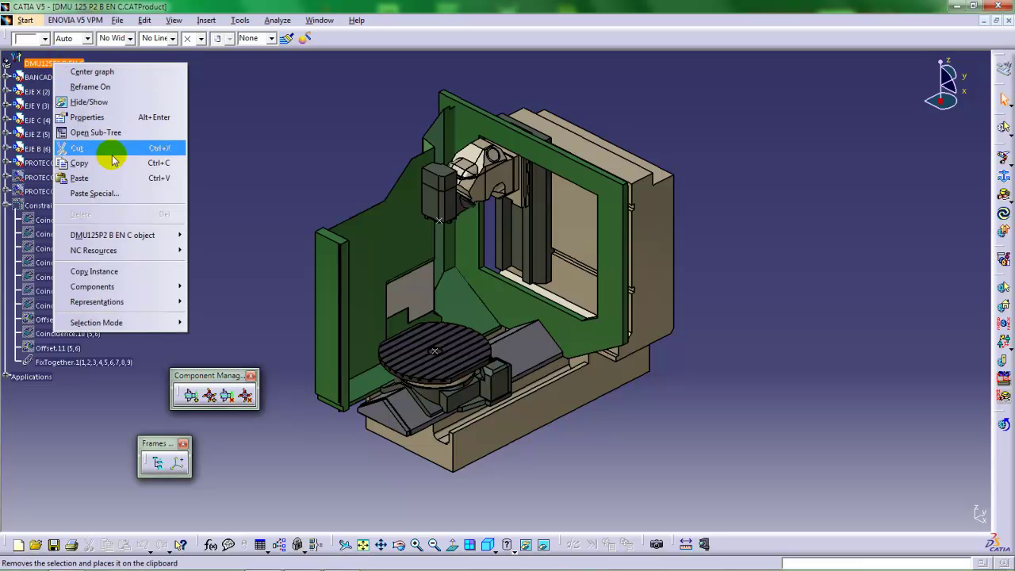
{"action": "mouse_move", "coordinate": [104, 253]}
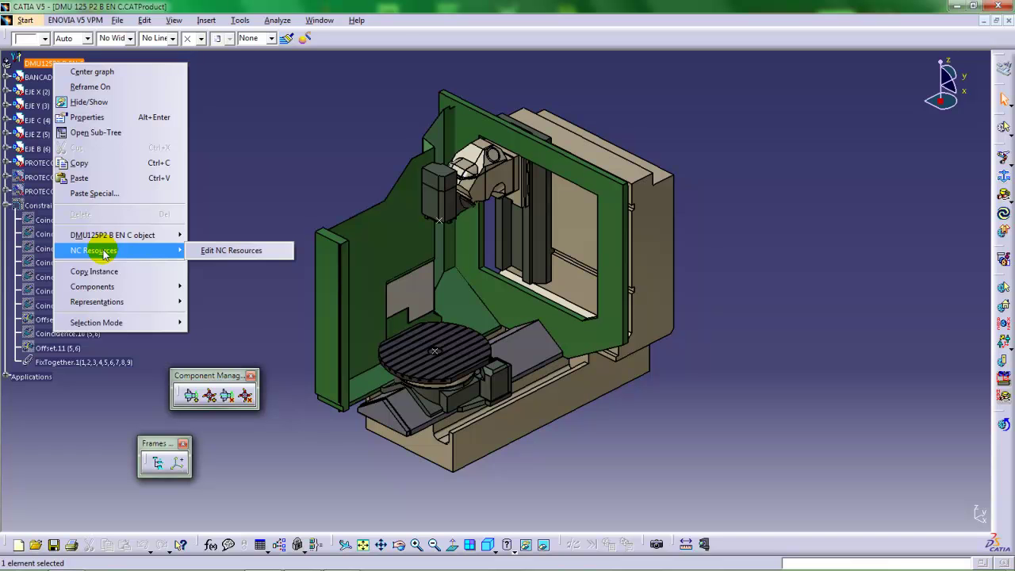
{"action": "left_click", "coordinate": [212, 251]}
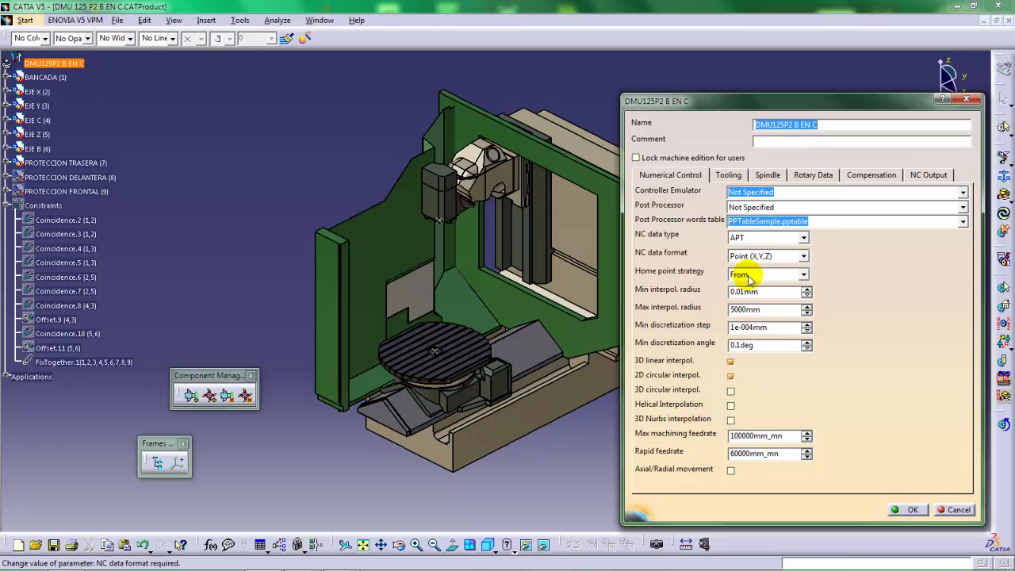
{"action": "left_click", "coordinate": [803, 257]}
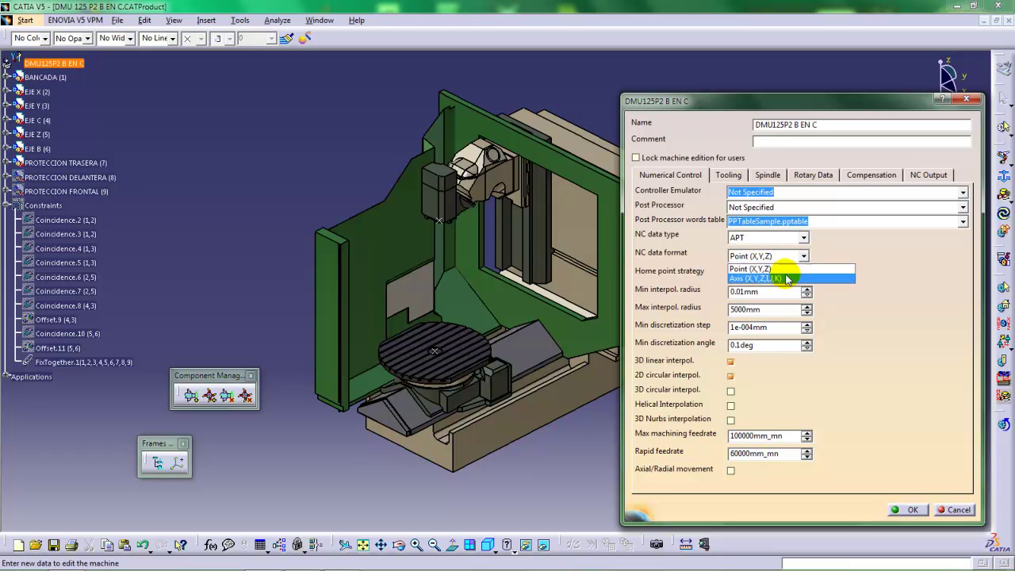
{"action": "left_click", "coordinate": [783, 274]}
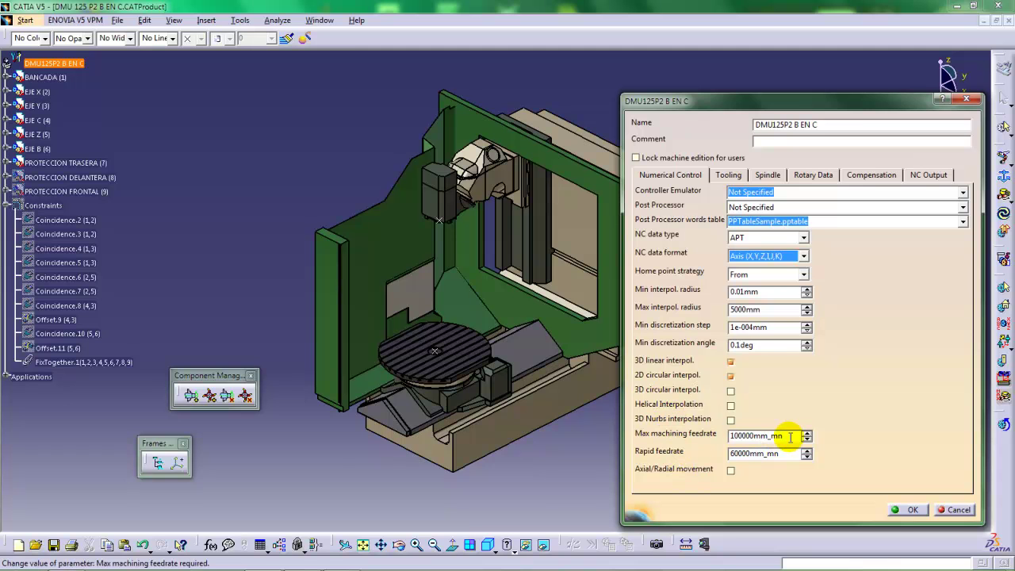
Set the maximum machining feedrate to 30000 mm_mn and the rapid feedrate to 29500 mm_mn.
{"action": "left_click_drag", "start_coordinate": [791, 436], "coordinate": [719, 437]}
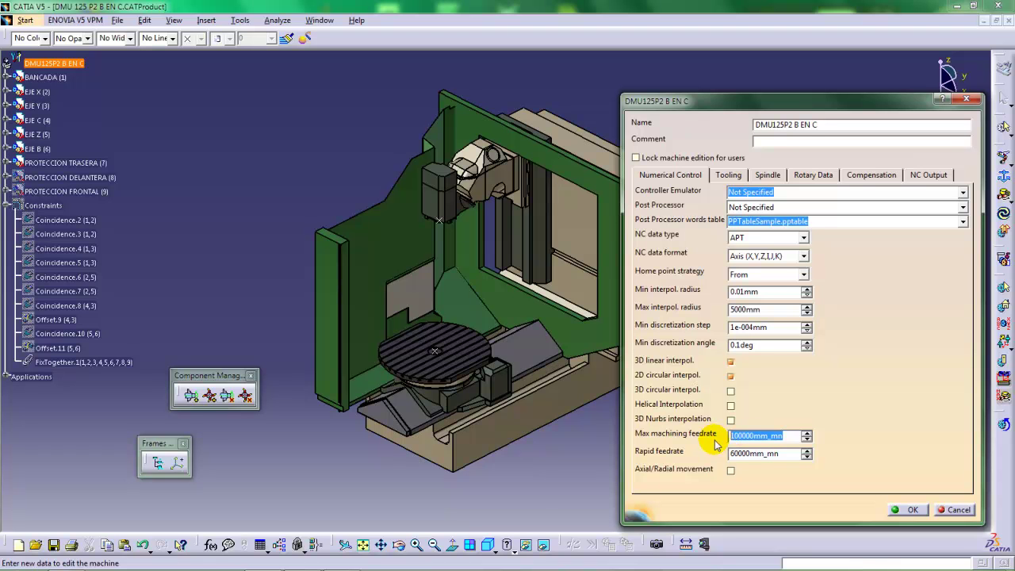
{"action": "type", "text": "30000"}
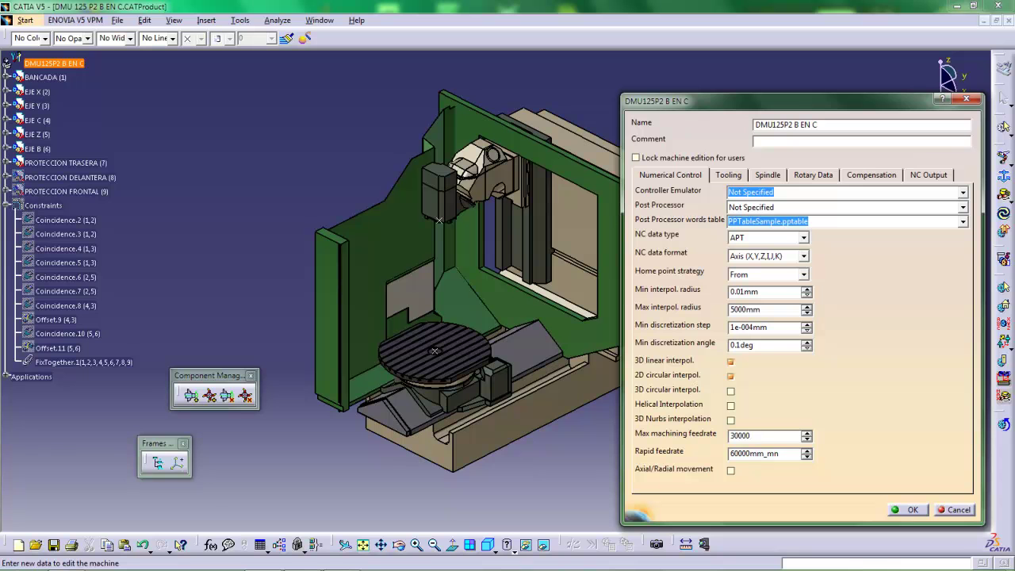
{"action": "key", "text": "Tab"}
{"action": "left_click_drag", "start_coordinate": [789, 454], "coordinate": [714, 458]}
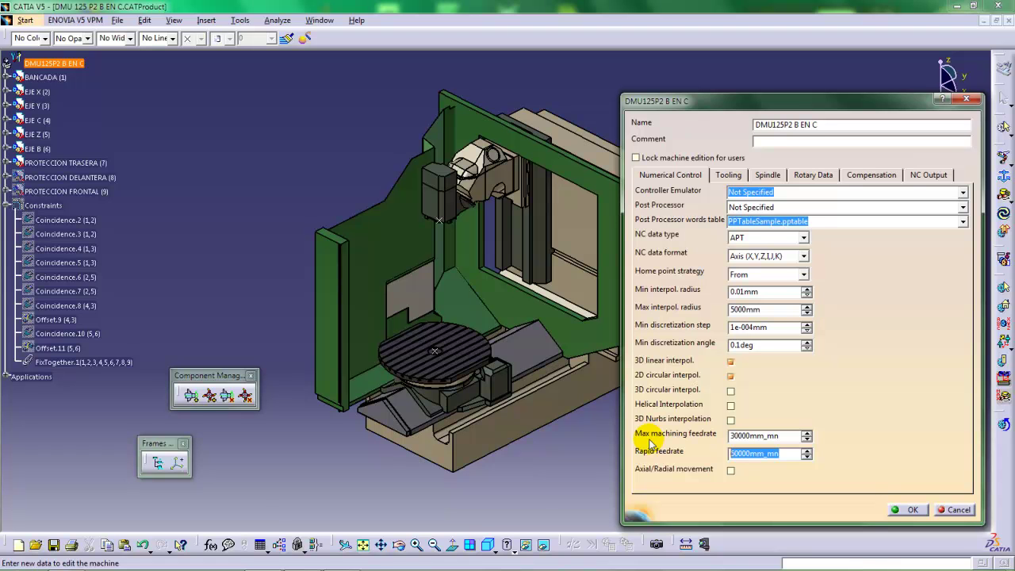
{"action": "type", "text": "29500"}
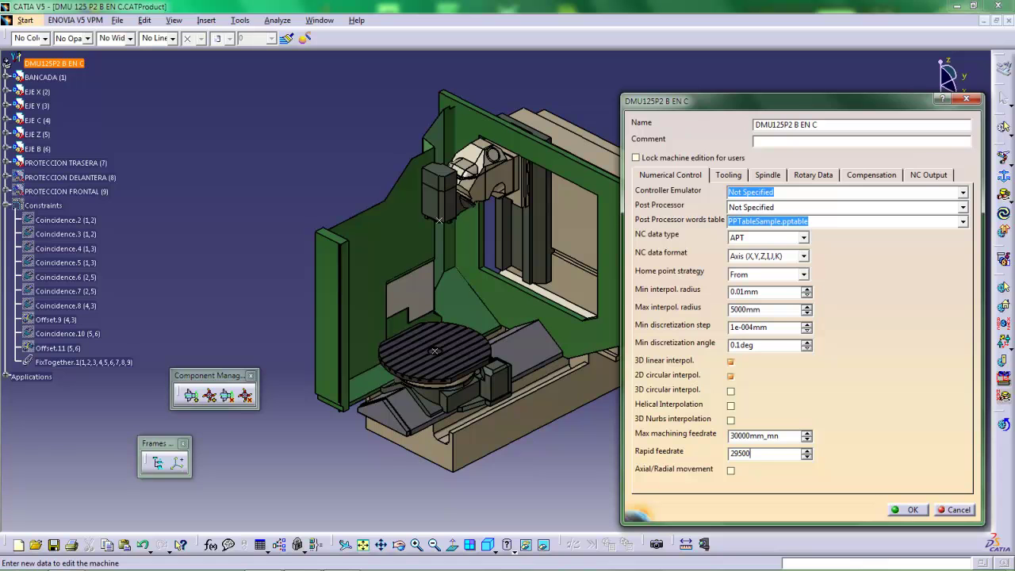
{"action": "key", "text": "Tab"}
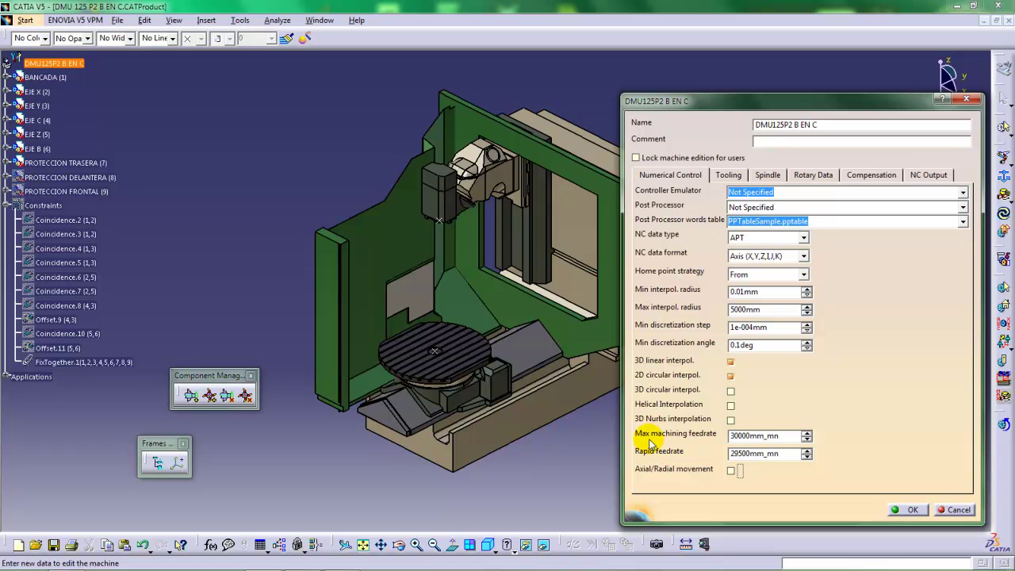
Review the machine's tooling, spindle, first and second rotary axis, and compensation data.
{"action": "left_click", "coordinate": [717, 172]}
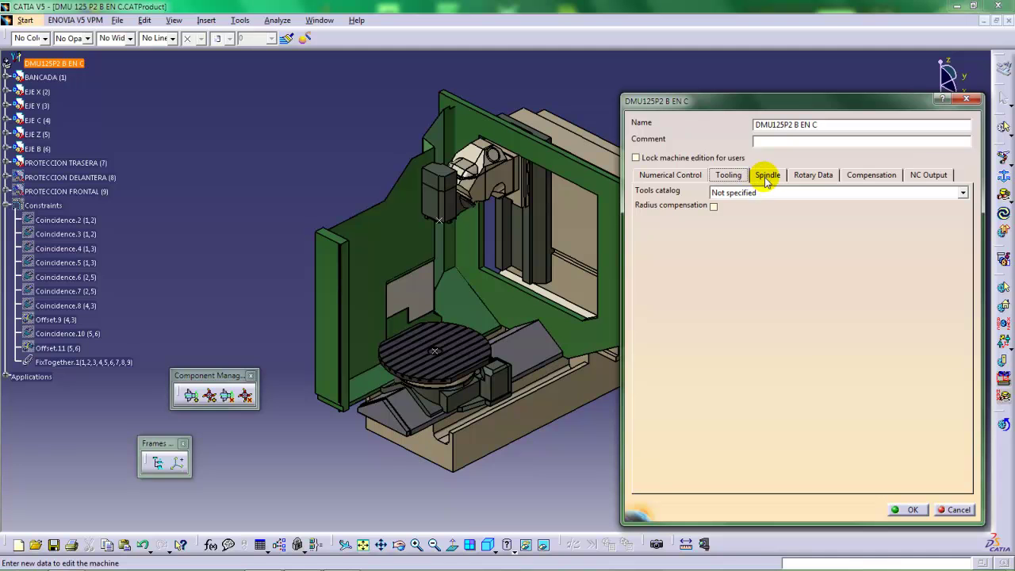
{"action": "left_click", "coordinate": [766, 178]}
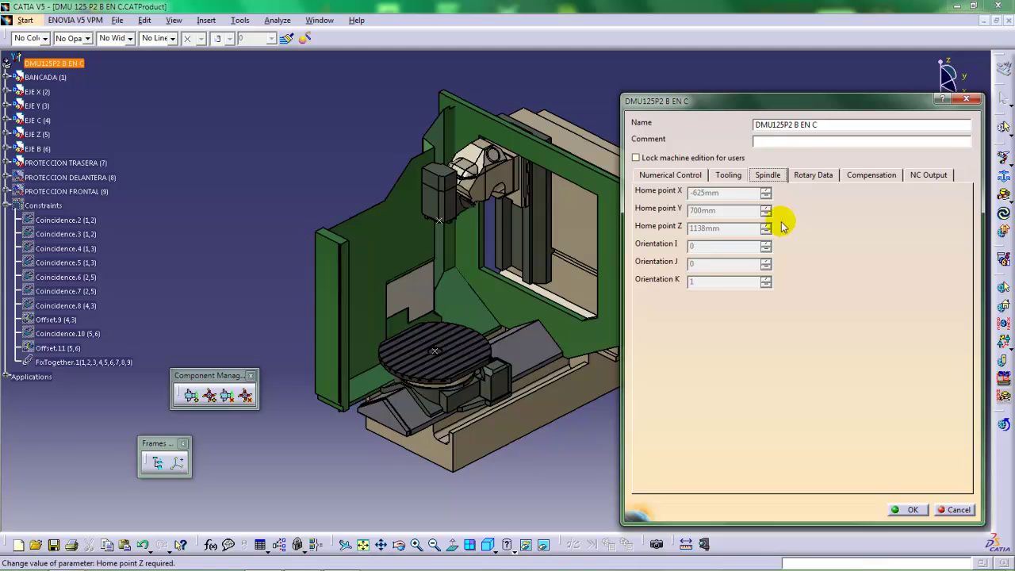
{"action": "left_click", "coordinate": [812, 174]}
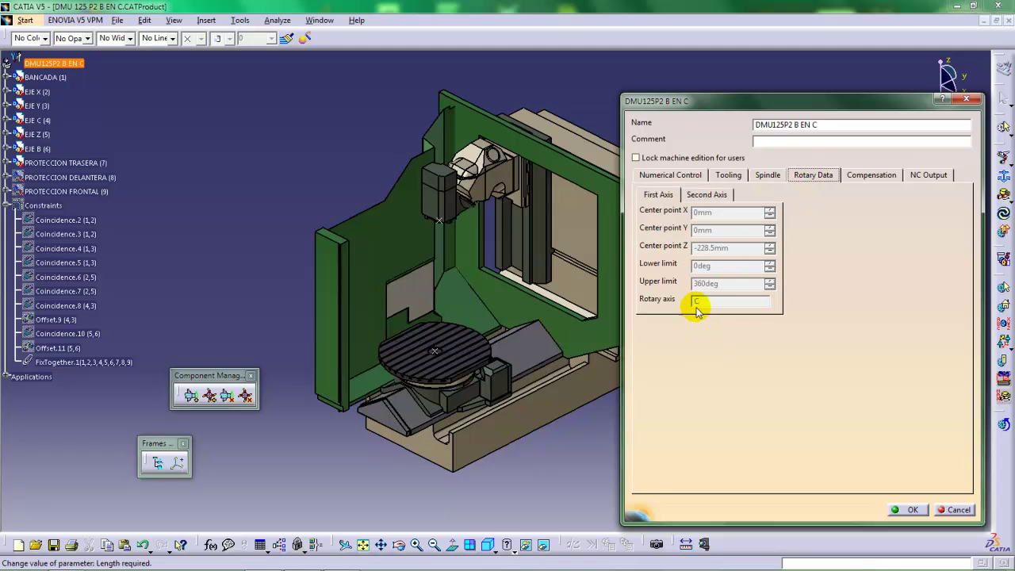
{"action": "left_click", "coordinate": [716, 196]}
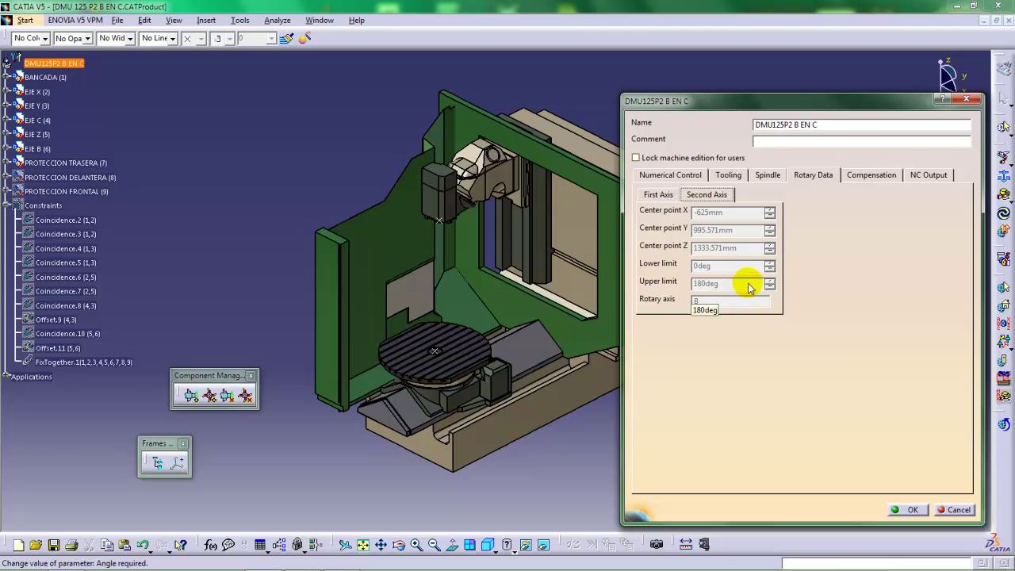
{"action": "left_click", "coordinate": [866, 179]}
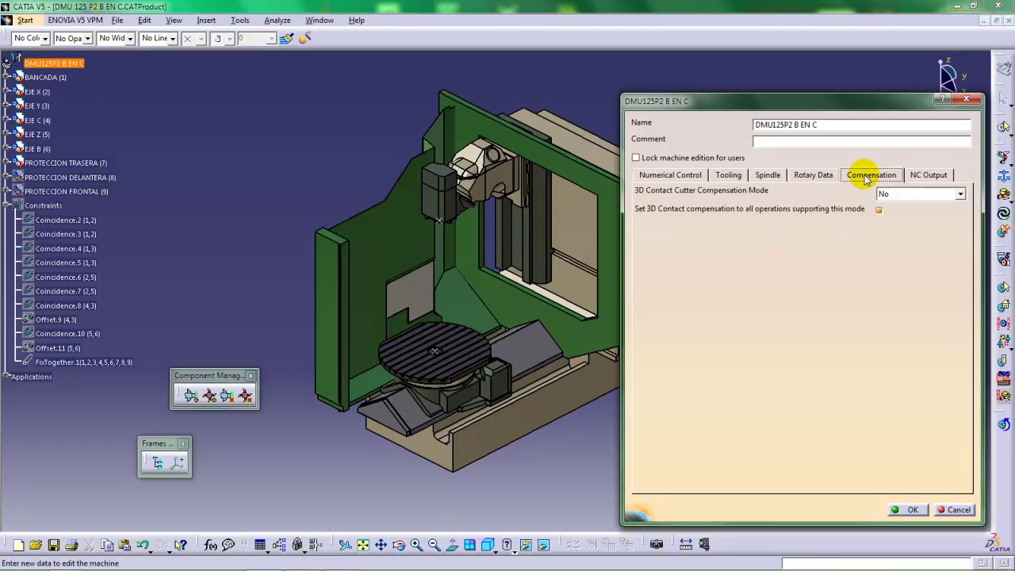
Enable the NC output options for rapid feedrate at start of operations, rapid feedrate value instead of RAPID syntax, and GOTO for tool change.
{"action": "left_click", "coordinate": [924, 179]}
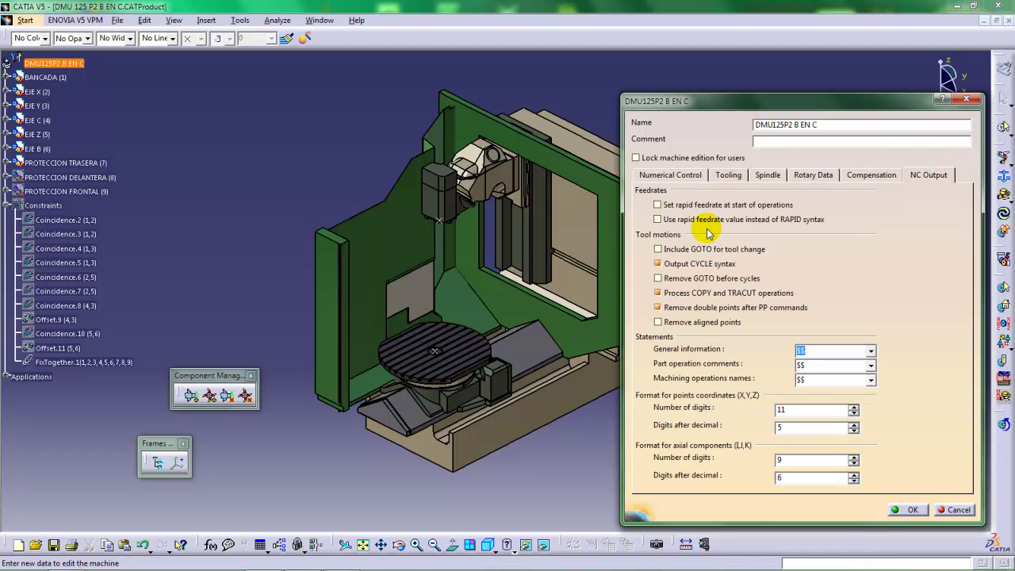
{"action": "left_click", "coordinate": [657, 206]}
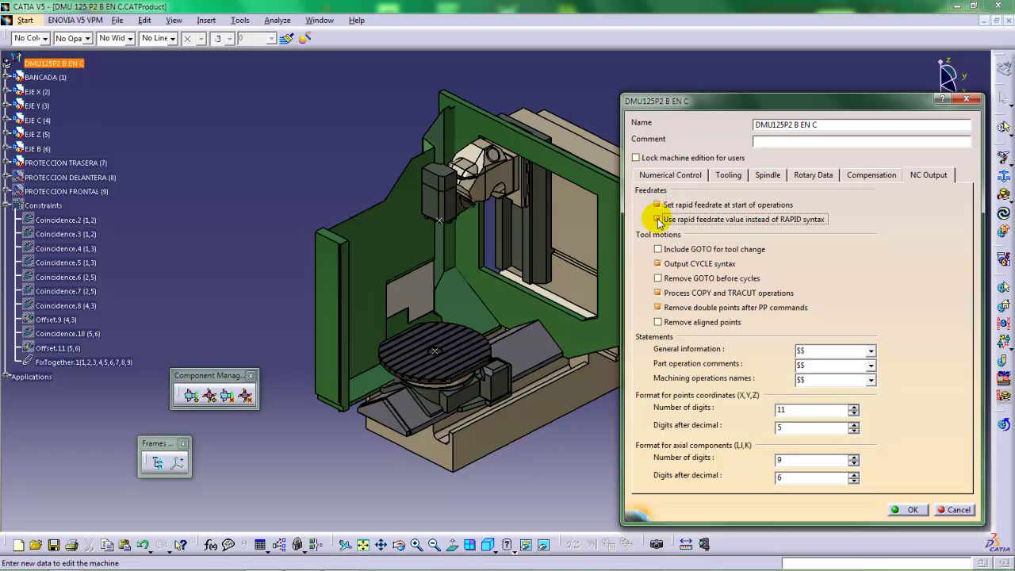
{"action": "left_click", "coordinate": [657, 219]}
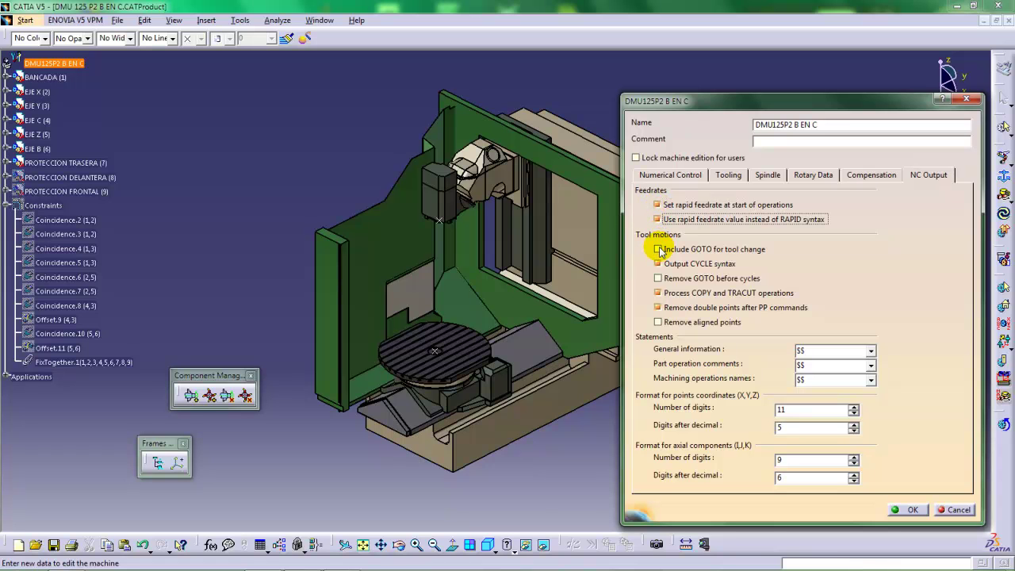
{"action": "left_click", "coordinate": [657, 249]}
Disable COPY and TRACUT processing and double point removal after PP commands, and set the machining operations names statement to PPRINT.
{"action": "left_click", "coordinate": [657, 293]}
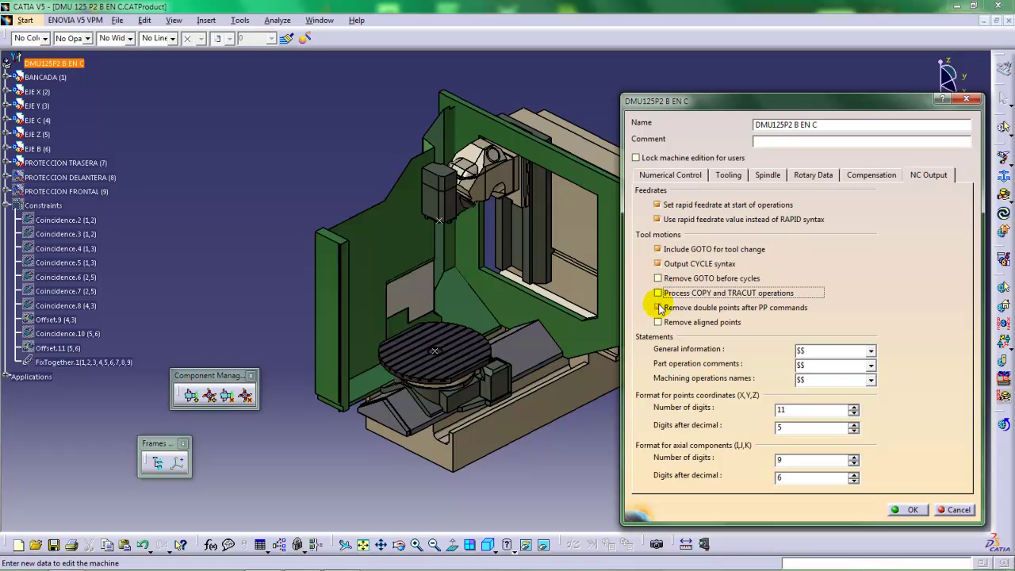
{"action": "left_click", "coordinate": [657, 308]}
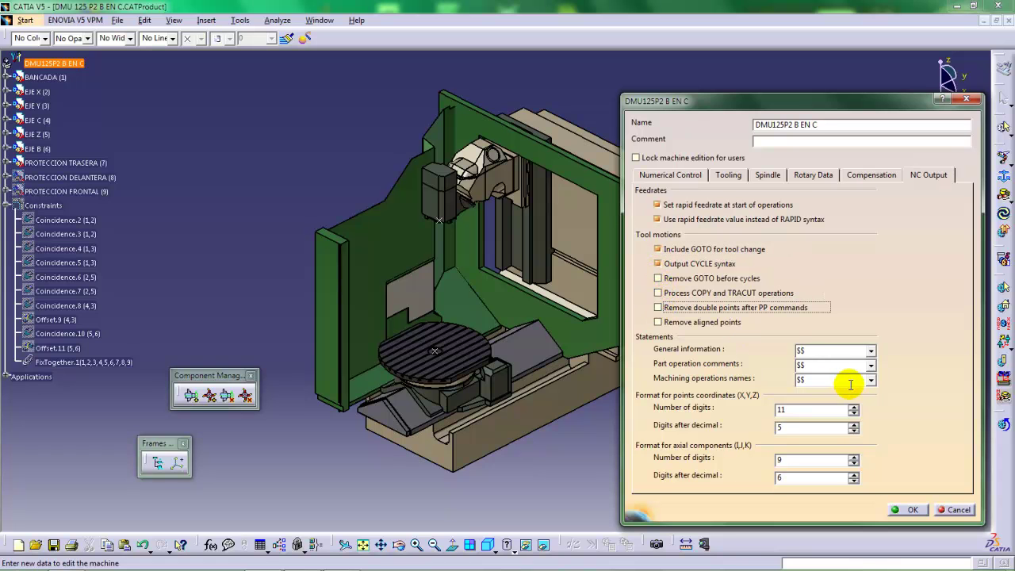
{"action": "left_click", "coordinate": [870, 381]}
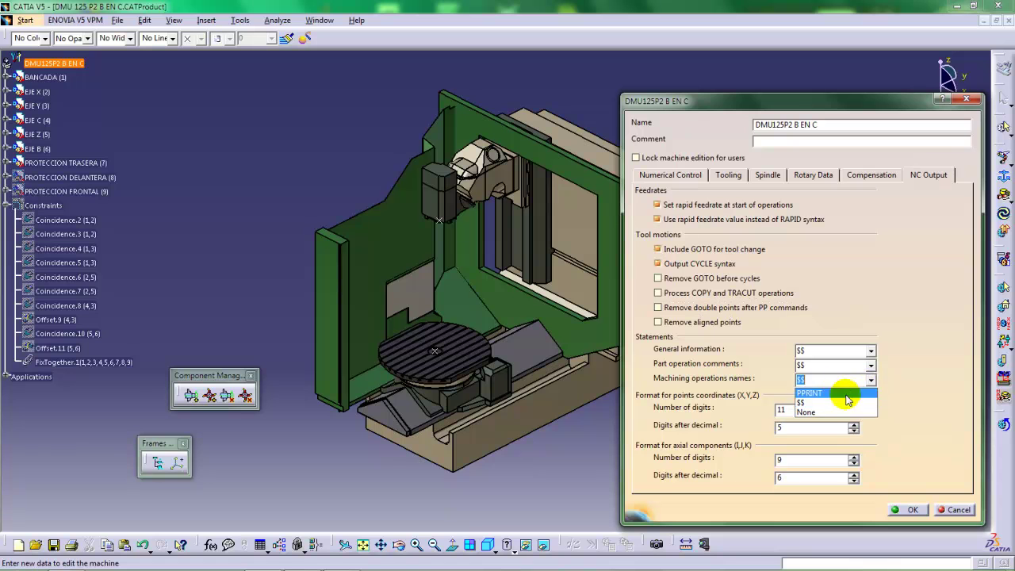
{"action": "left_click", "coordinate": [840, 394]}
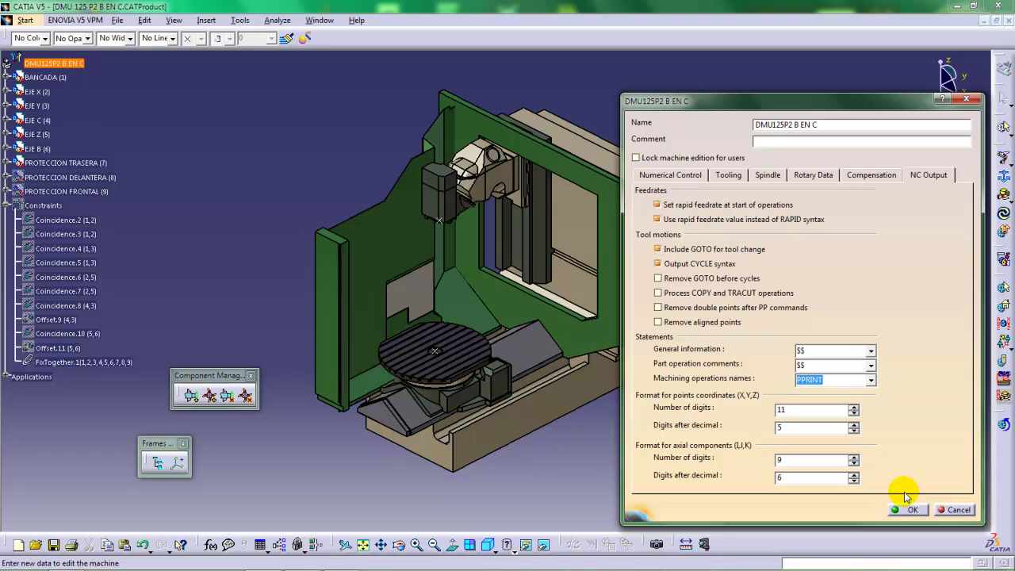
Compare the spindle home point coordinates with the dimensions in the dmu125p2_b-achse_sk40_ncrt drawing previewed in Windows Explorer.
{"action": "middle_click_drag", "start_coordinate": [478, 330], "coordinate": [406, 295]}
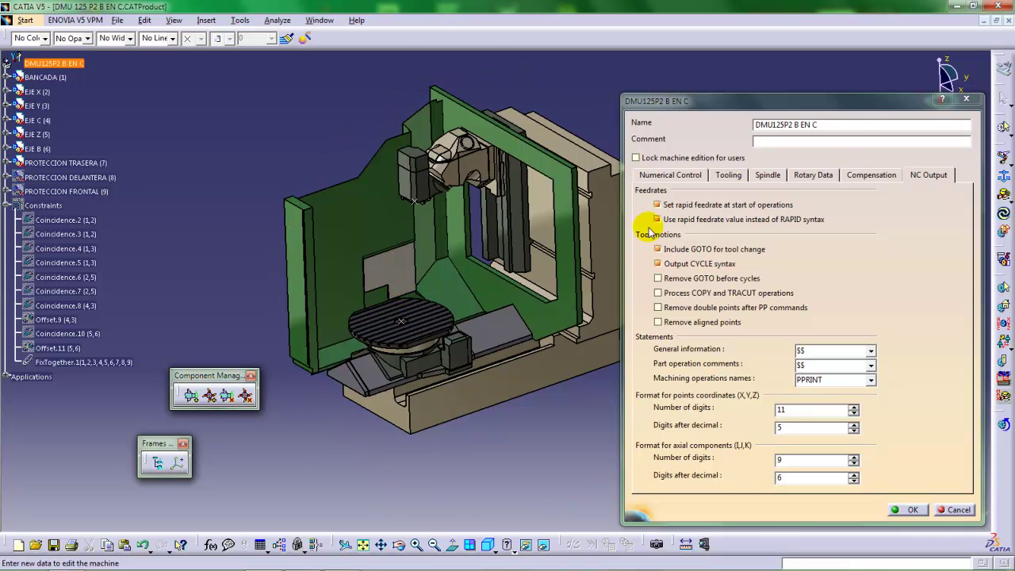
{"action": "left_click", "coordinate": [806, 174]}
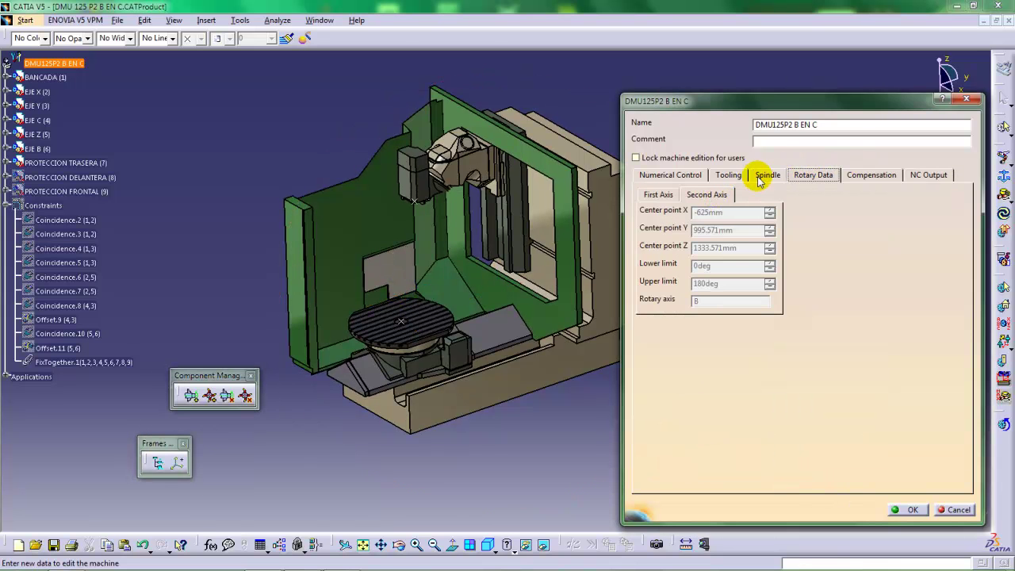
{"action": "left_click", "coordinate": [766, 176]}
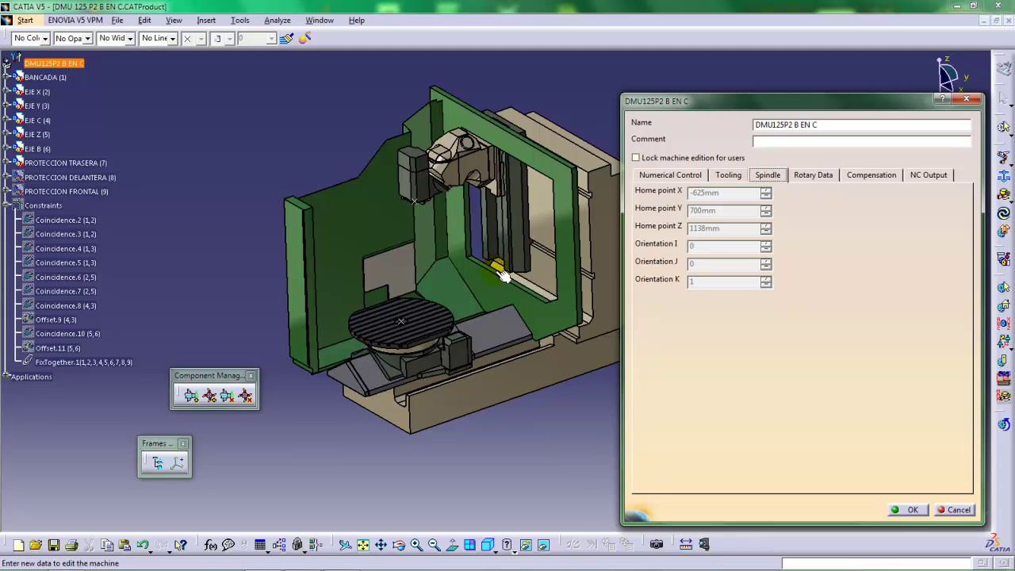
{"action": "mouse_move", "coordinate": [416, 566]}
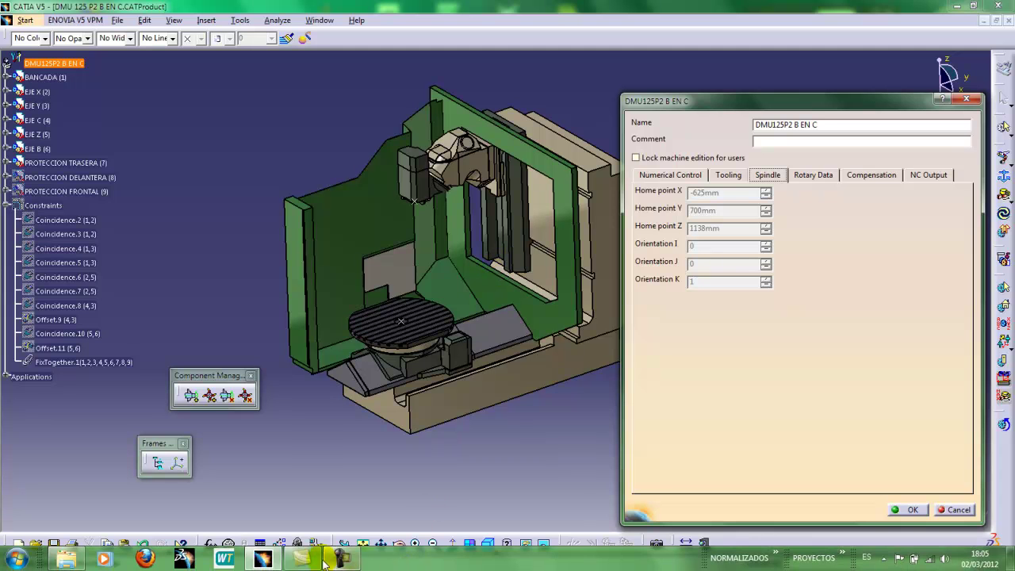
{"action": "left_click", "coordinate": [65, 559]}
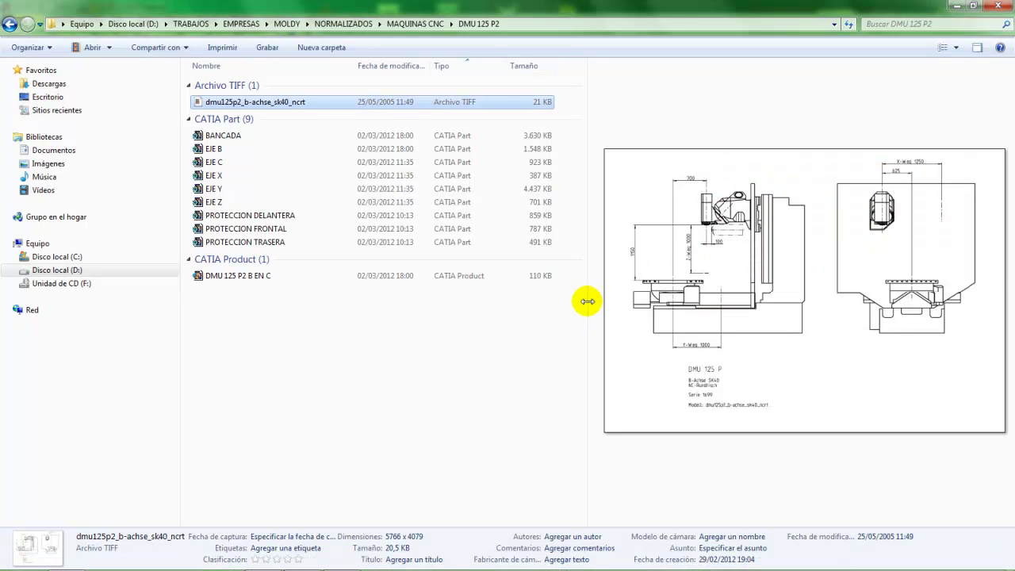
{"action": "left_click_drag", "start_coordinate": [587, 301], "coordinate": [427, 293]}
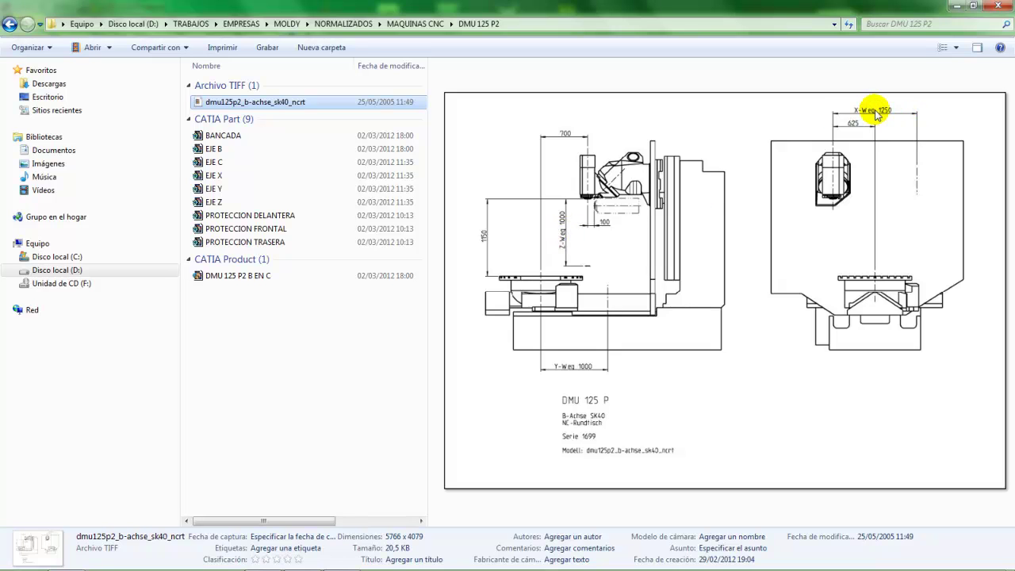
{"action": "mouse_move", "coordinate": [388, 568]}
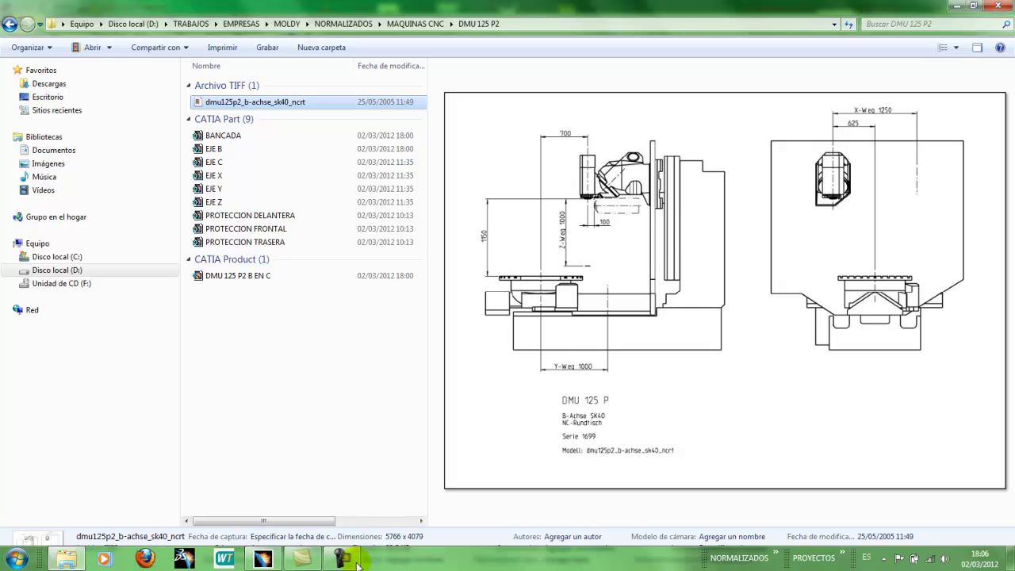
{"action": "left_click", "coordinate": [262, 562]}
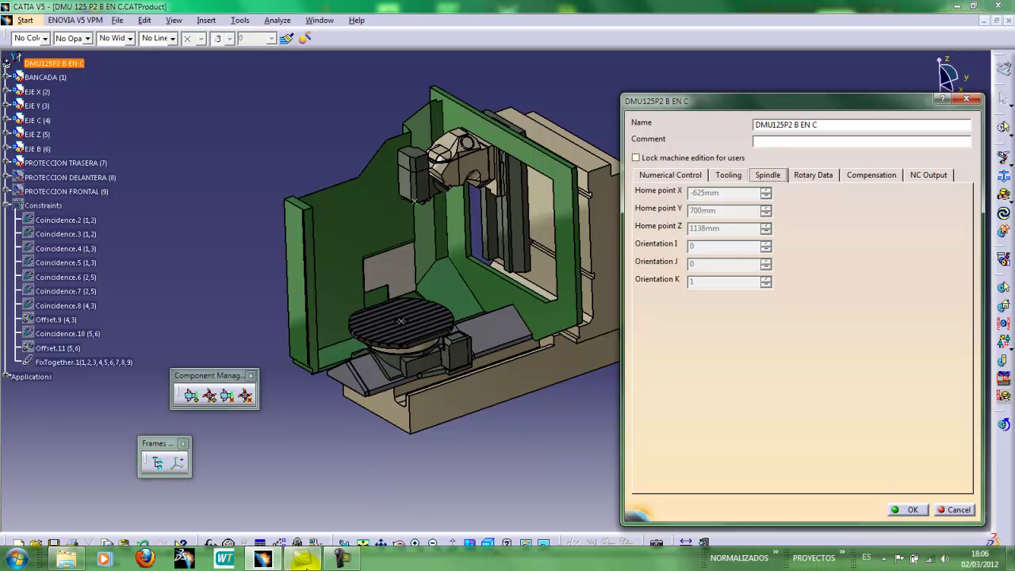
{"action": "mouse_move", "coordinate": [342, 561]}
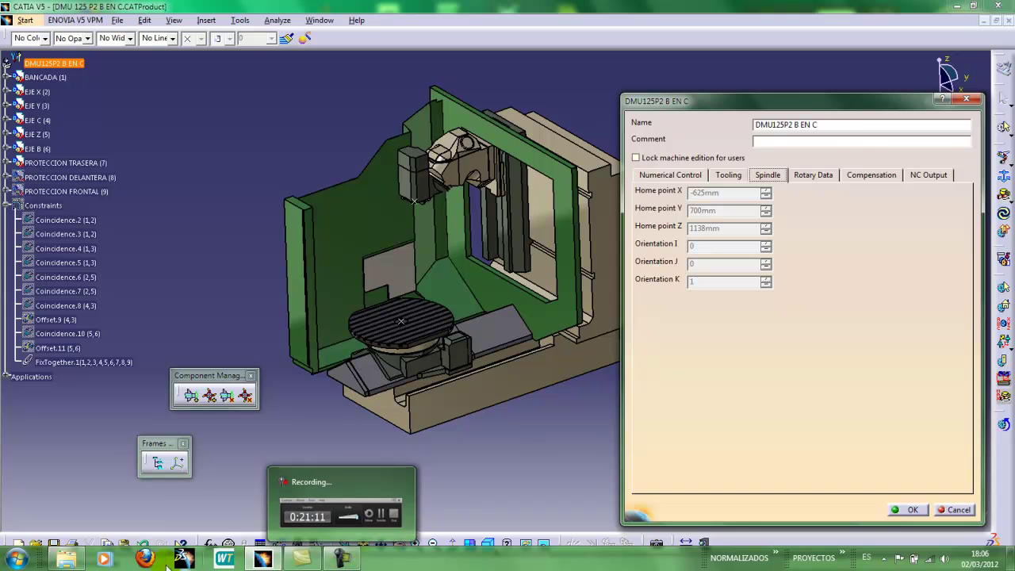
{"action": "left_click", "coordinate": [79, 559]}
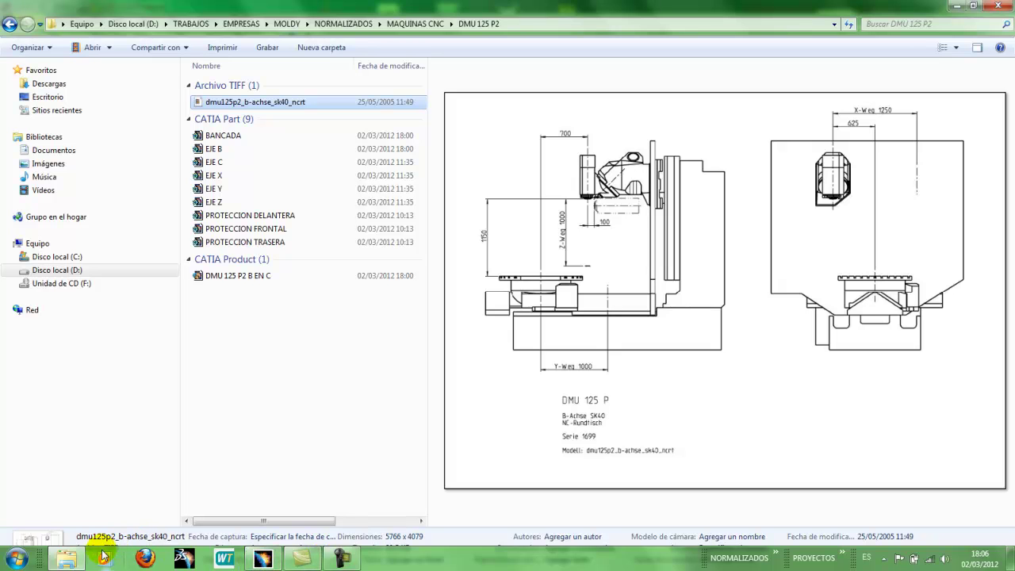
{"action": "mouse_move", "coordinate": [64, 561]}
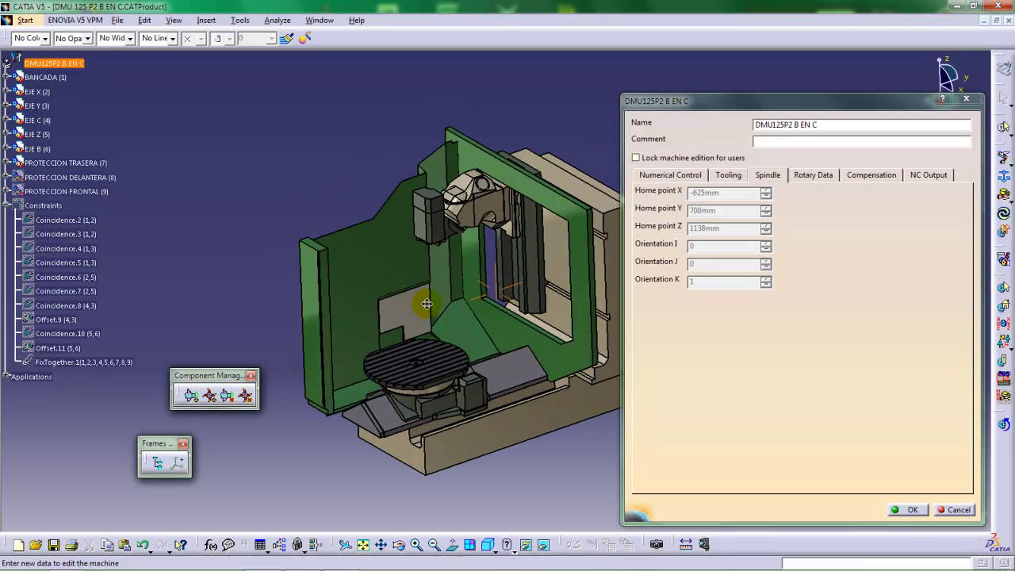
Back in CATIA, measure the distance between the rotary table's top face and the spindle nose face.
{"action": "middle_click_drag", "start_coordinate": [426, 304], "coordinate": [448, 214]}
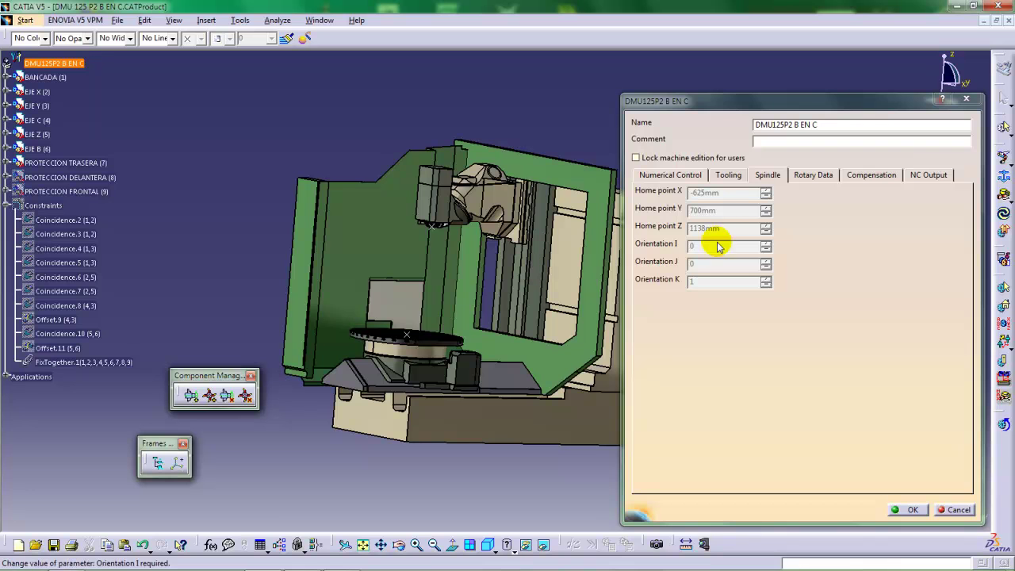
{"action": "left_click", "coordinate": [687, 547]}
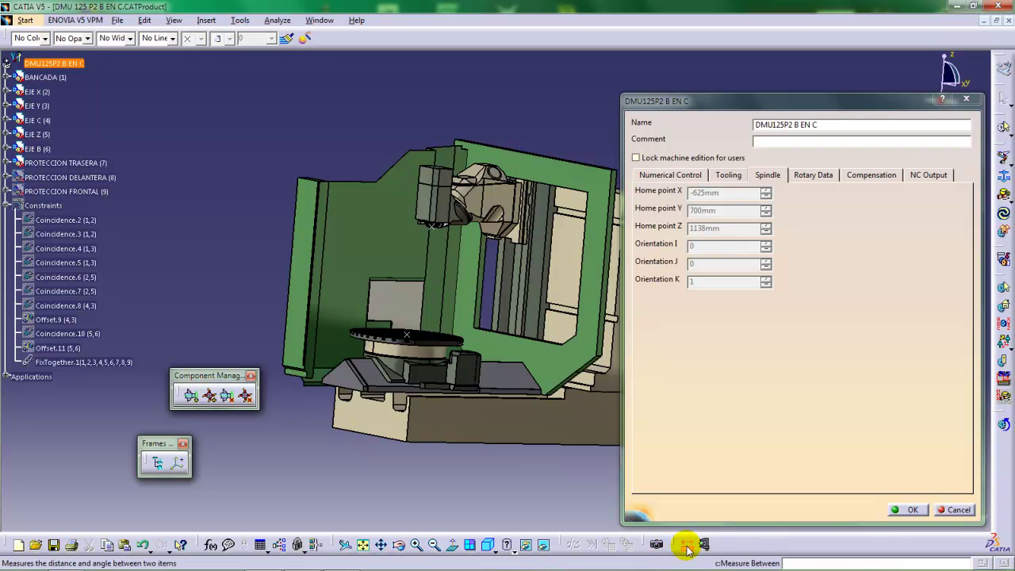
{"action": "middle_click_drag", "start_coordinate": [452, 367], "coordinate": [386, 301]}
{"action": "left_click", "coordinate": [377, 325]}
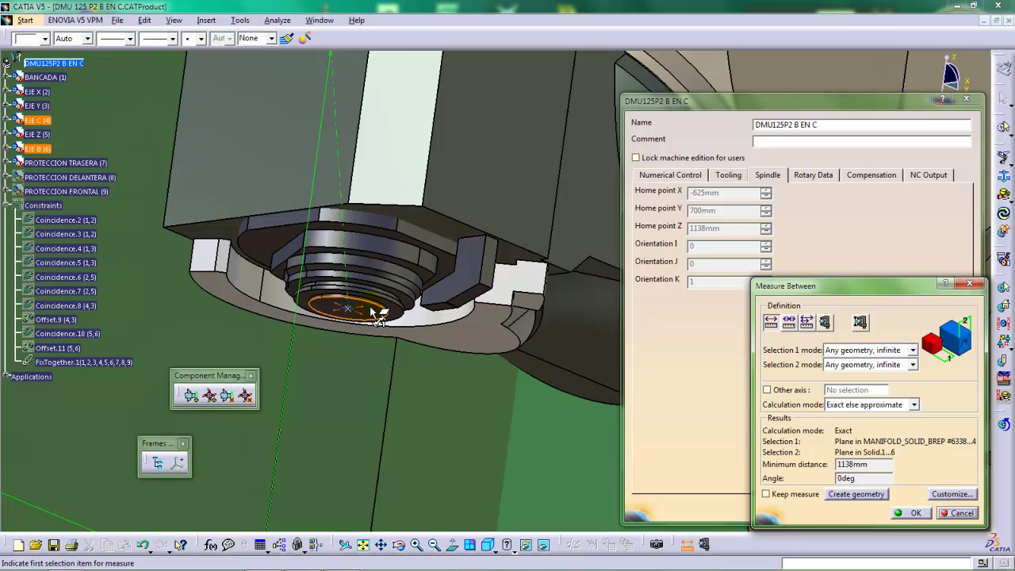
{"action": "middle_click_drag", "start_coordinate": [372, 313], "coordinate": [319, 306]}
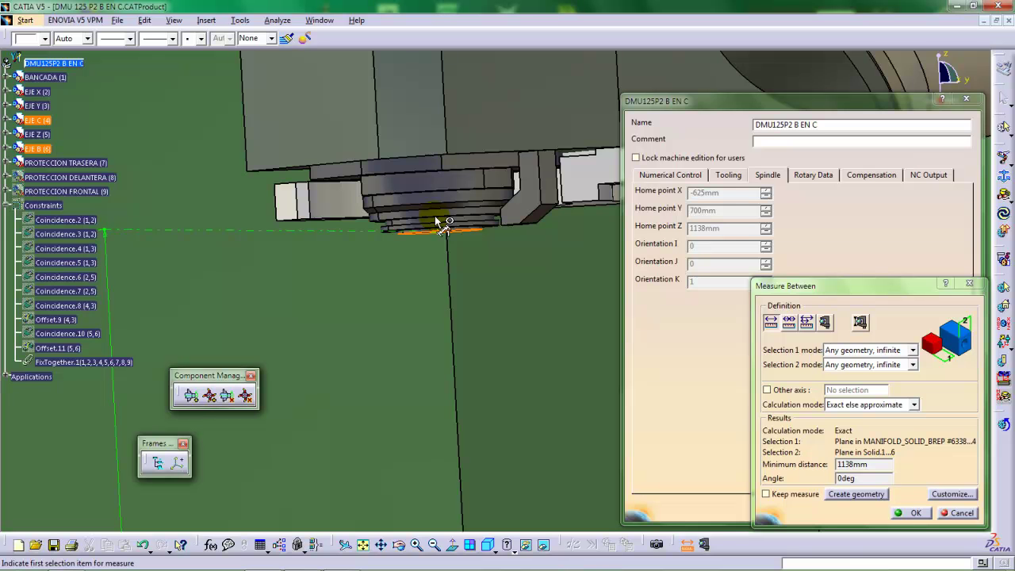
{"action": "middle_click_drag", "start_coordinate": [441, 222], "coordinate": [414, 222]}
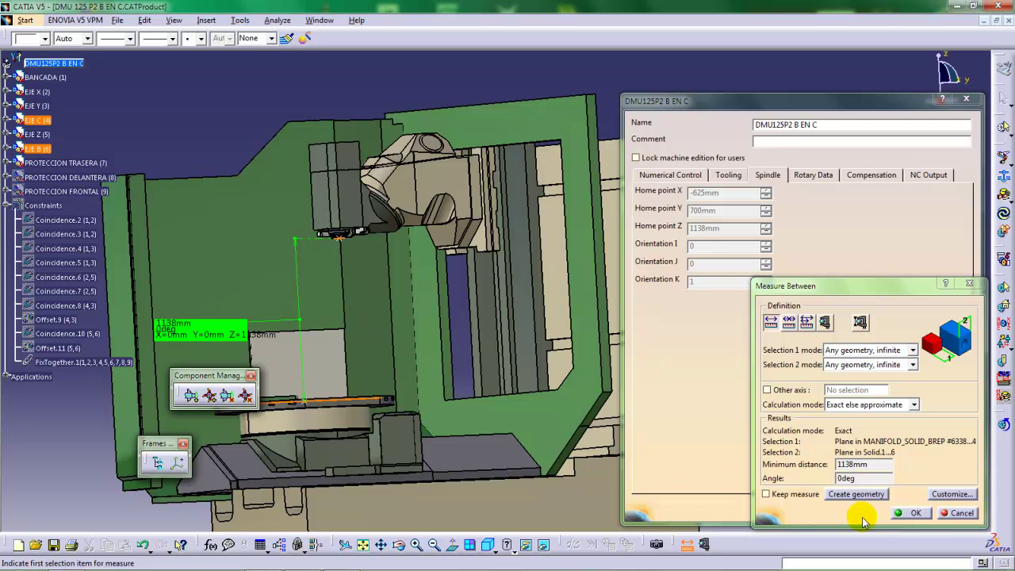
{"action": "left_click", "coordinate": [917, 513]}
Check the machine's rotary data, comparing the centre points and angular limits of the second and first axes with the model.
{"action": "left_click", "coordinate": [810, 174]}
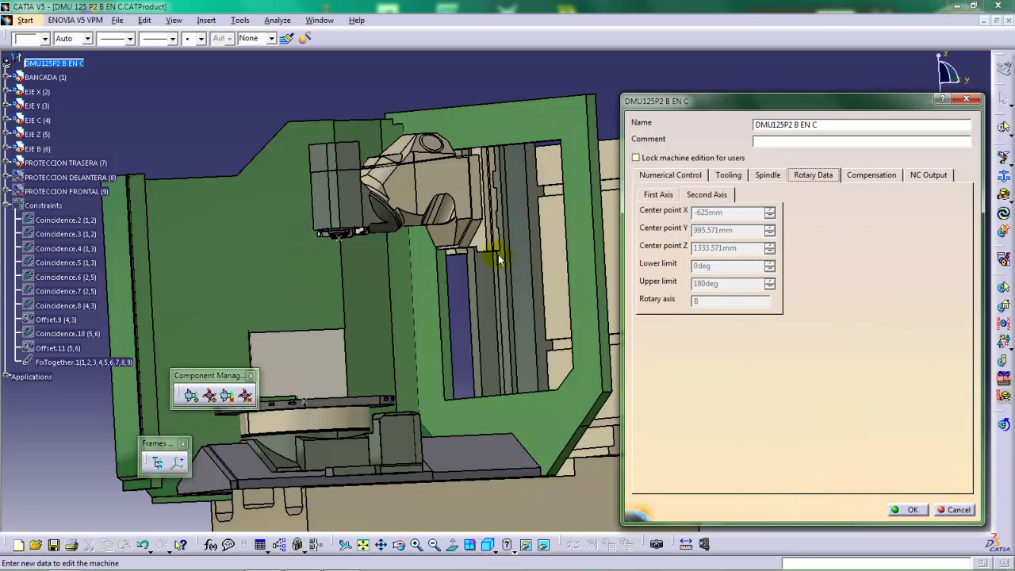
{"action": "middle_click_drag", "start_coordinate": [494, 249], "coordinate": [396, 291]}
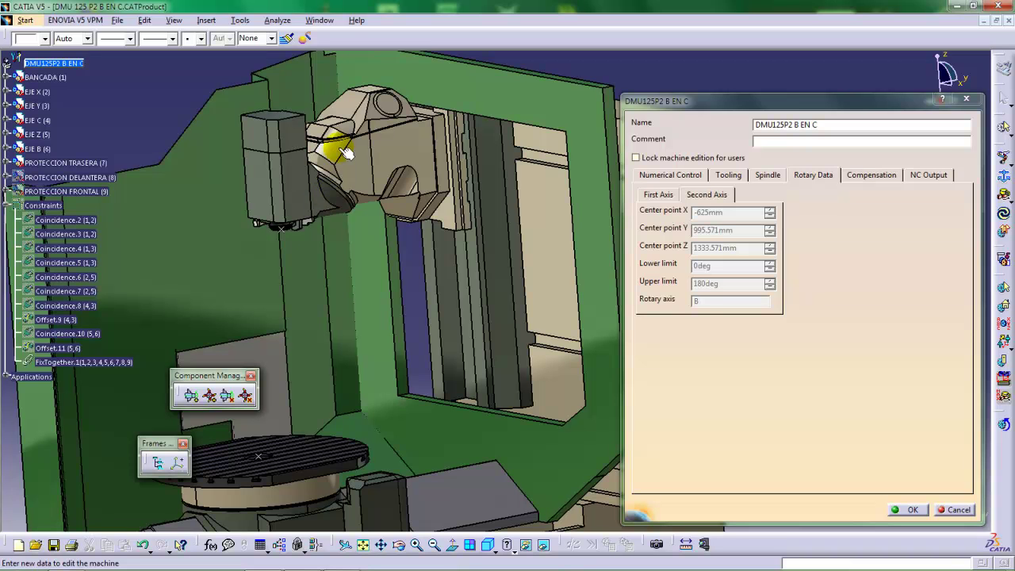
{"action": "left_click", "coordinate": [655, 195]}
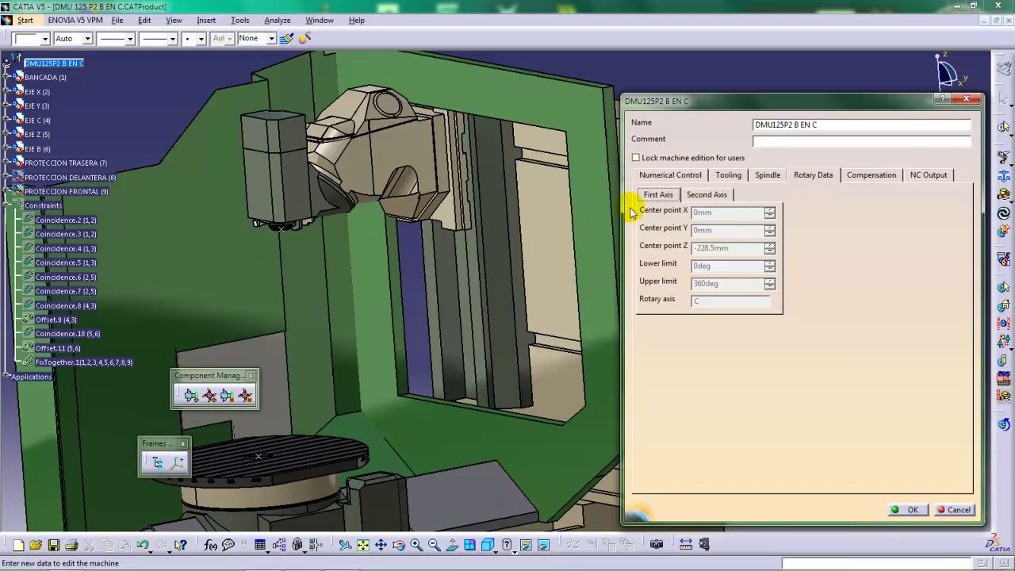
{"action": "middle_click_drag", "start_coordinate": [392, 377], "coordinate": [370, 308]}
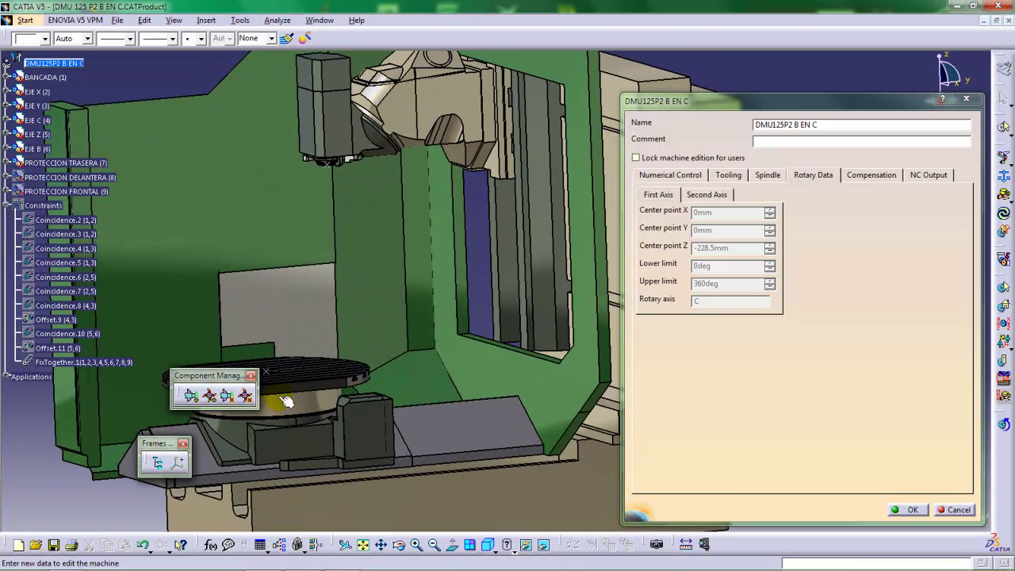
{"action": "middle_click_drag", "start_coordinate": [284, 382], "coordinate": [392, 333]}
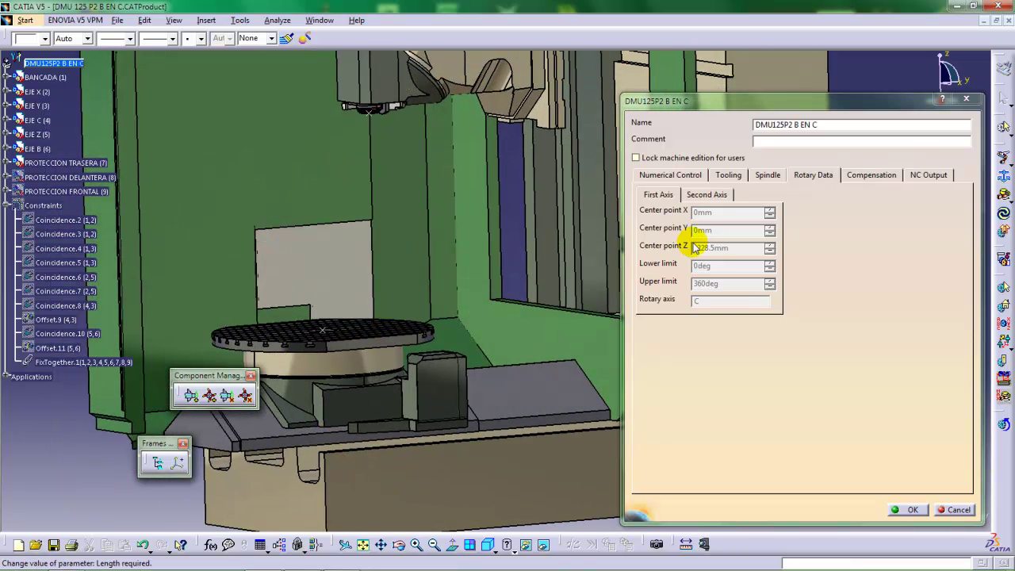
{"action": "middle_click_drag", "start_coordinate": [559, 344], "coordinate": [369, 344]}
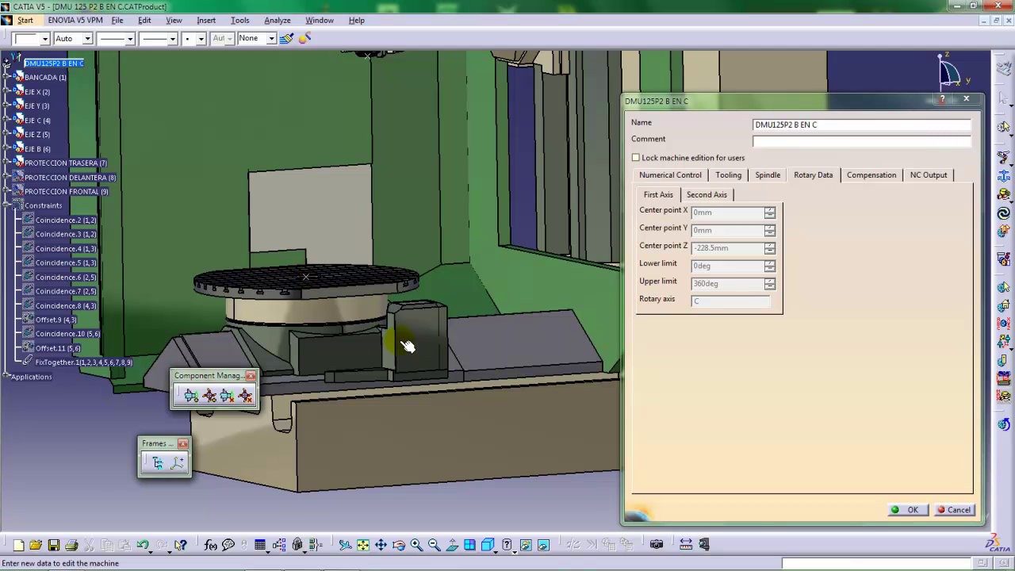
{"action": "mouse_move", "coordinate": [402, 342]}
{"action": "middle_mouse_down"}
{"action": "mouse_move", "coordinate": [391, 342]}
{"action": "mouse_move", "coordinate": [401, 353]}
{"action": "middle_mouse_up"}
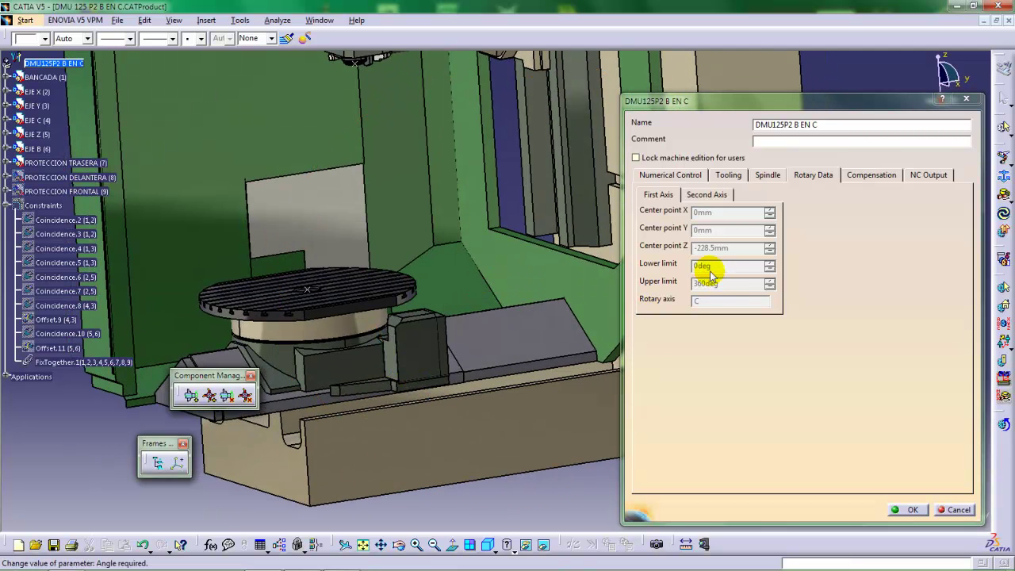
Review the spindle home point and orientation once more and accept the machine parameters.
{"action": "left_click", "coordinate": [774, 178]}
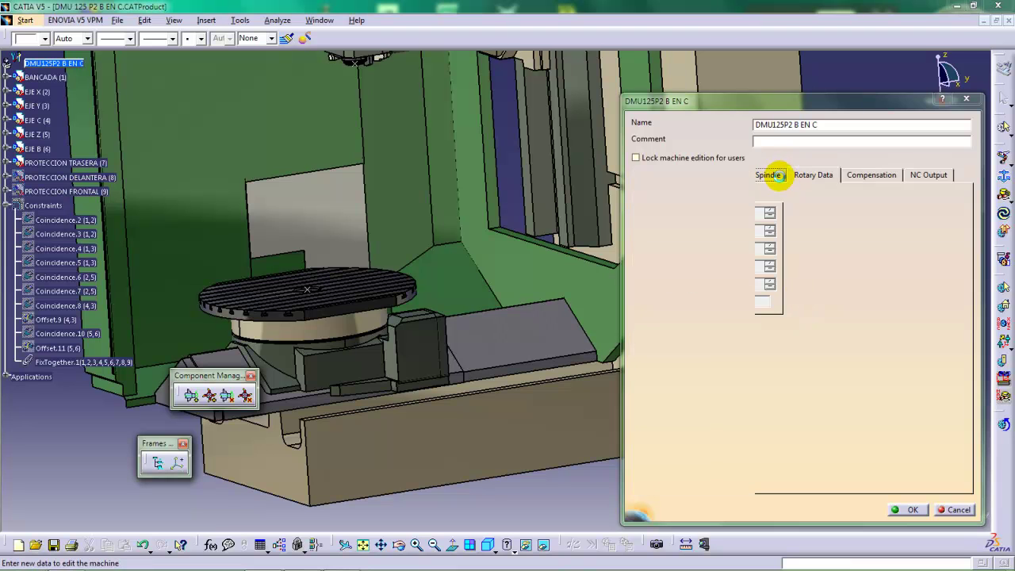
{"action": "middle_click_drag", "start_coordinate": [432, 237], "coordinate": [474, 270]}
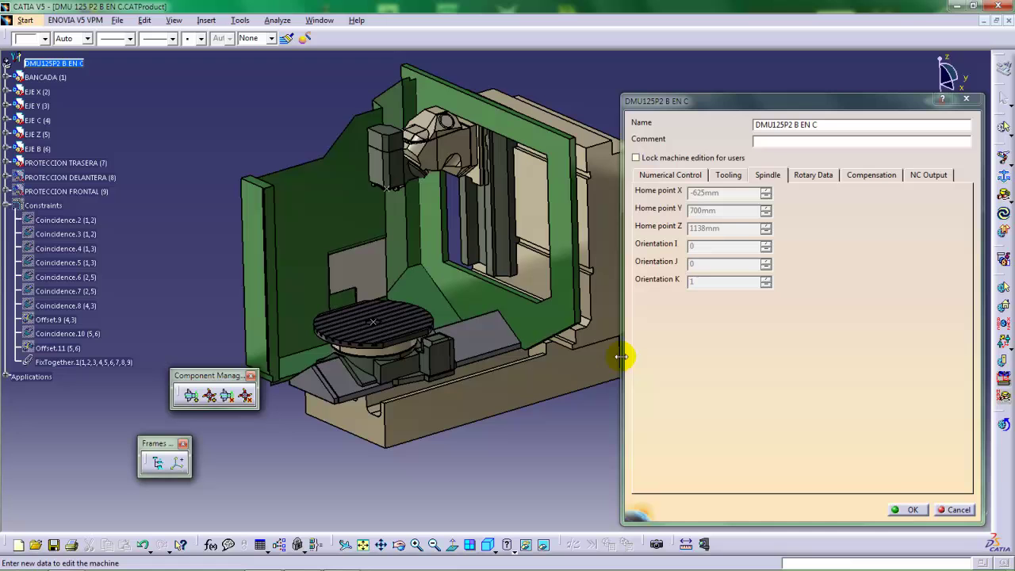
{"action": "left_click", "coordinate": [908, 509]}
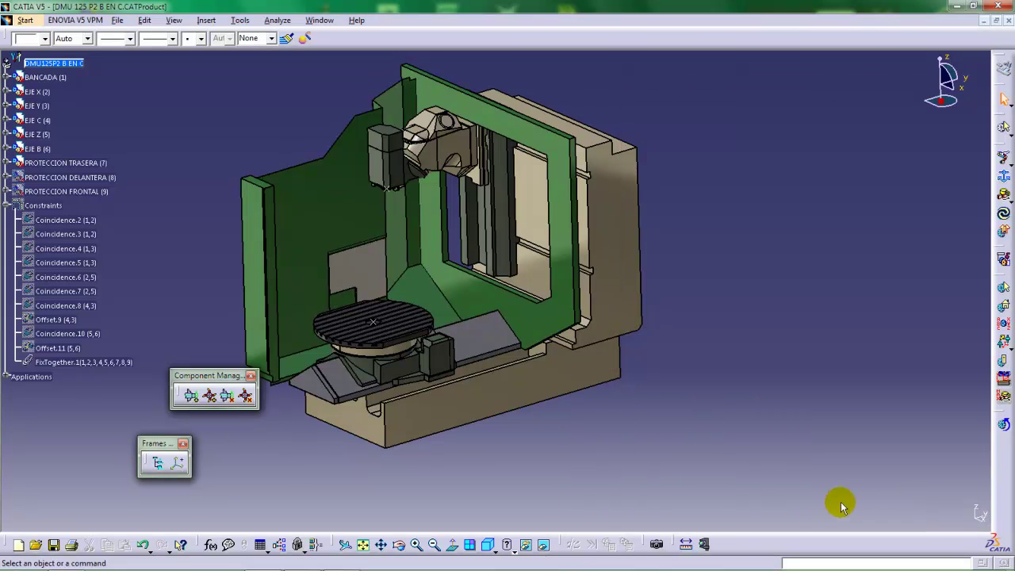
Show the hidden PROTECCION DELANTERA and PROTECCION FRONTAL components again.
{"action": "middle_click_drag", "start_coordinate": [324, 368], "coordinate": [480, 322]}
{"action": "left_click", "coordinate": [7, 205]}
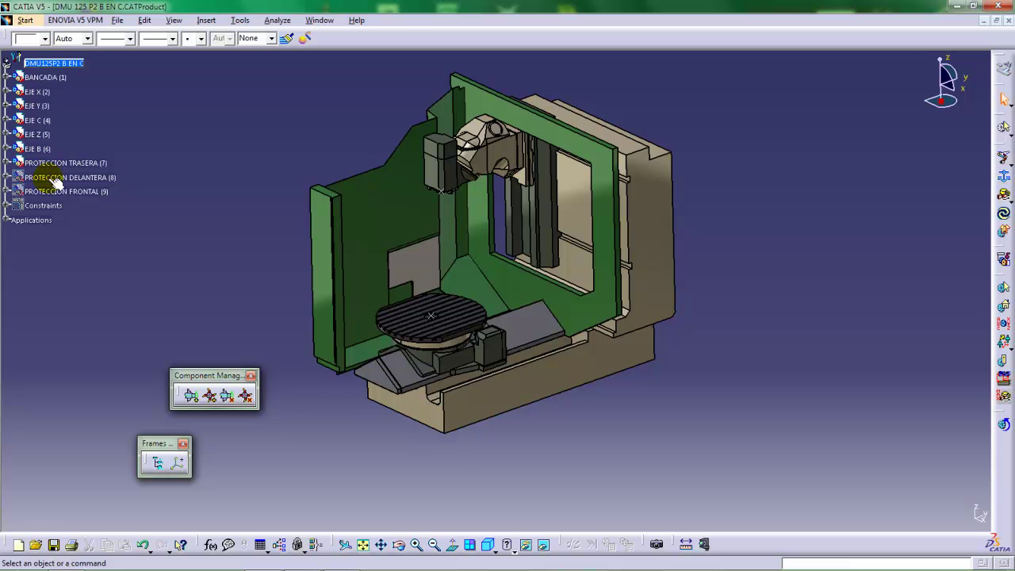
{"action": "left_click", "coordinate": [57, 179]}
{"action": "left_click", "coordinate": [53, 192], "text": "ctrl"}
{"action": "right_click", "coordinate": [52, 192]}
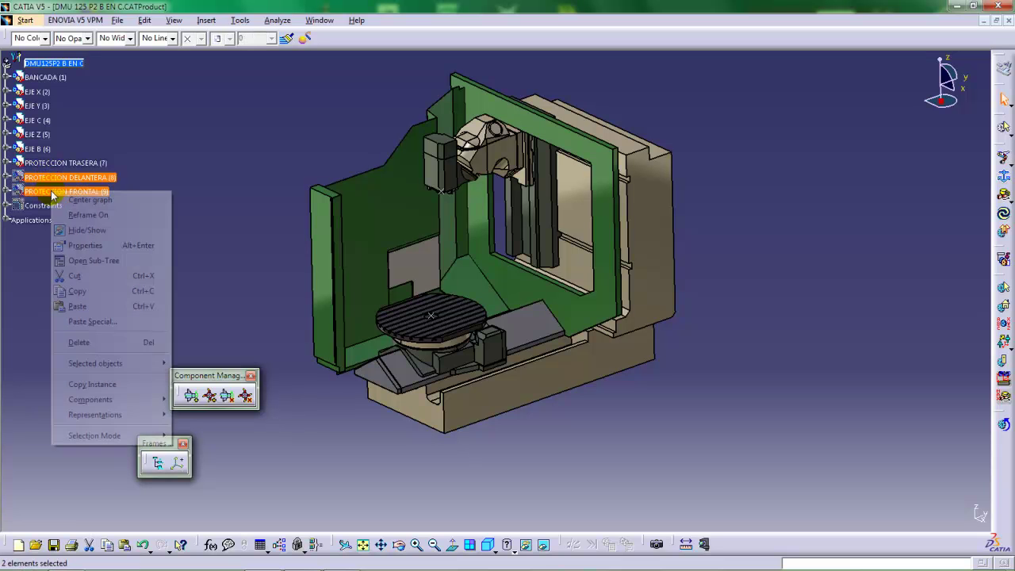
{"action": "left_click", "coordinate": [85, 229]}
{"action": "middle_click_drag", "start_coordinate": [440, 286], "coordinate": [565, 314]}
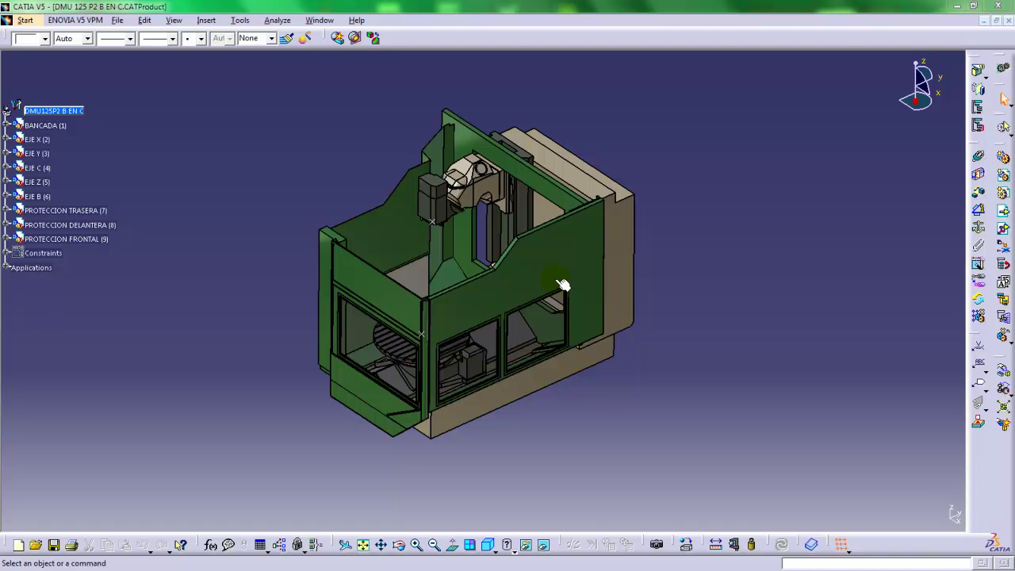
Return to the NC Machine Tool Builder workbench and delete the FixTogether.1 constraint from the product.
{"action": "left_click", "coordinate": [6, 254]}
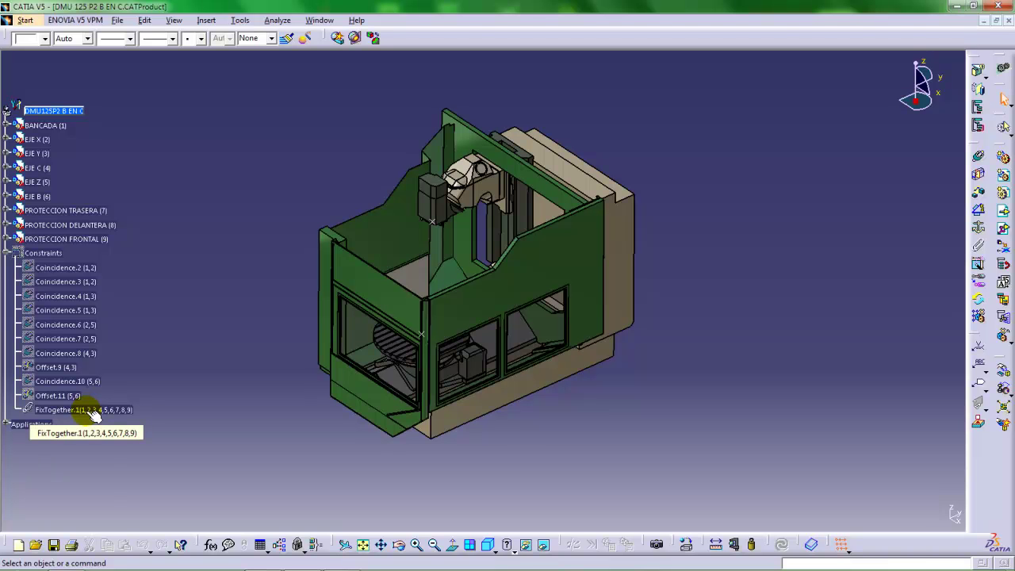
{"action": "left_click", "coordinate": [29, 22]}
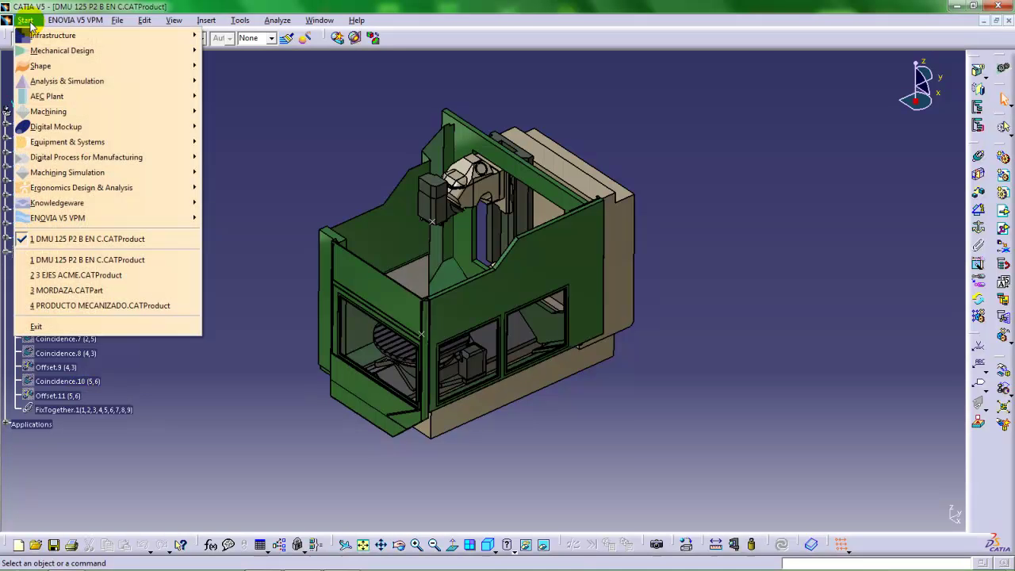
{"action": "mouse_move", "coordinate": [35, 55]}
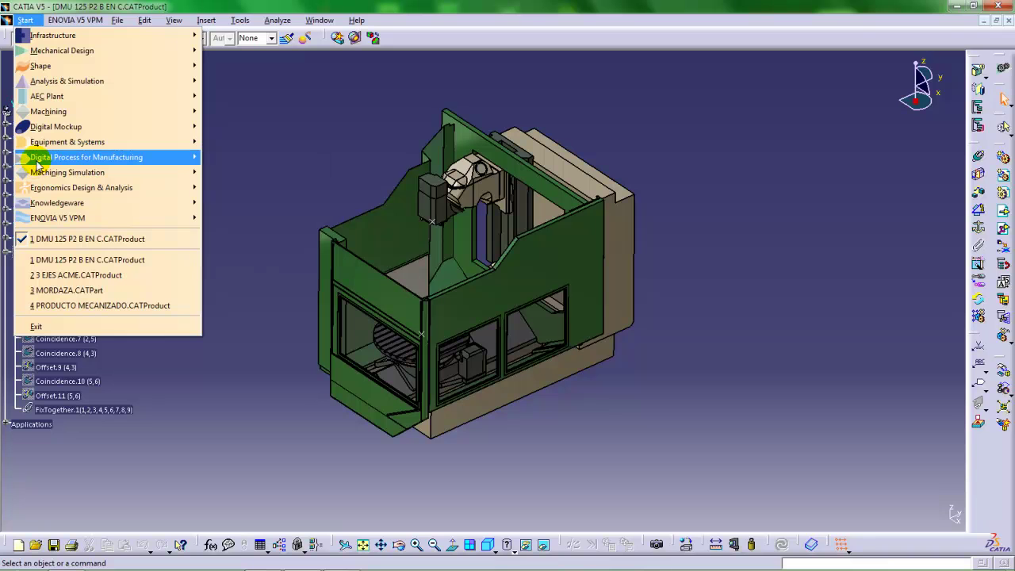
{"action": "mouse_move", "coordinate": [173, 173]}
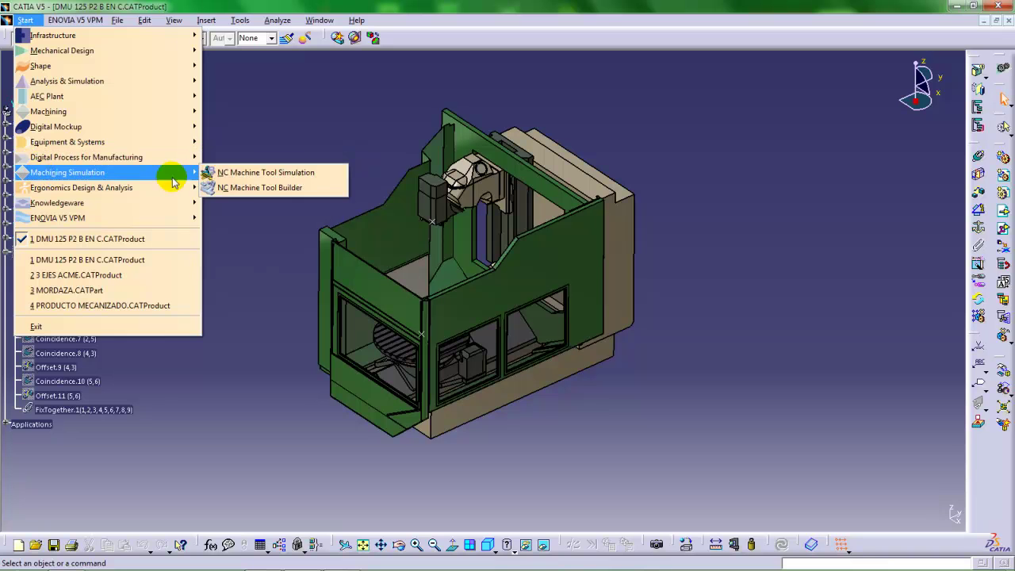
{"action": "left_click", "coordinate": [251, 193]}
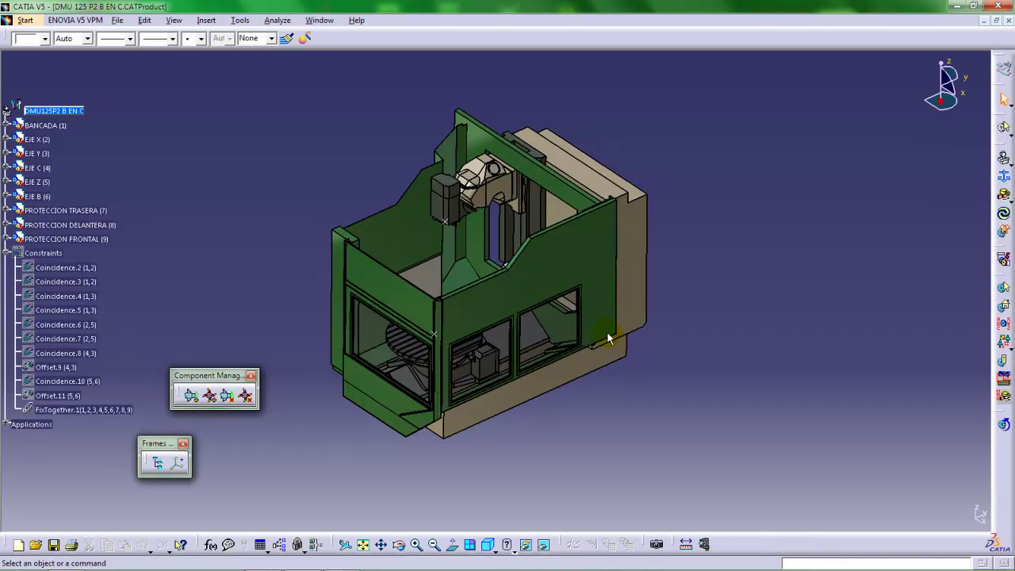
{"action": "right_click", "coordinate": [73, 411]}
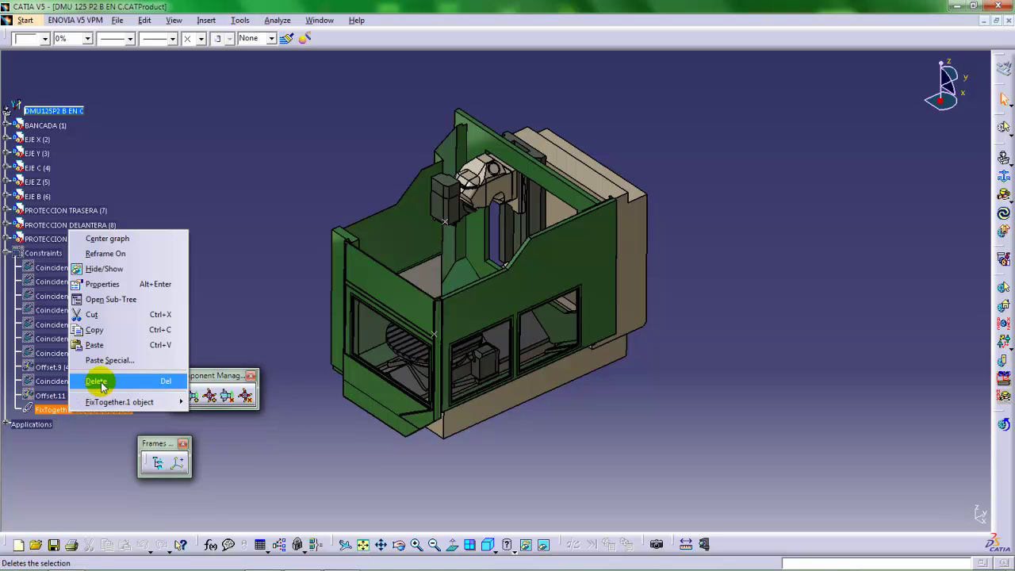
{"action": "left_click", "coordinate": [98, 382]}
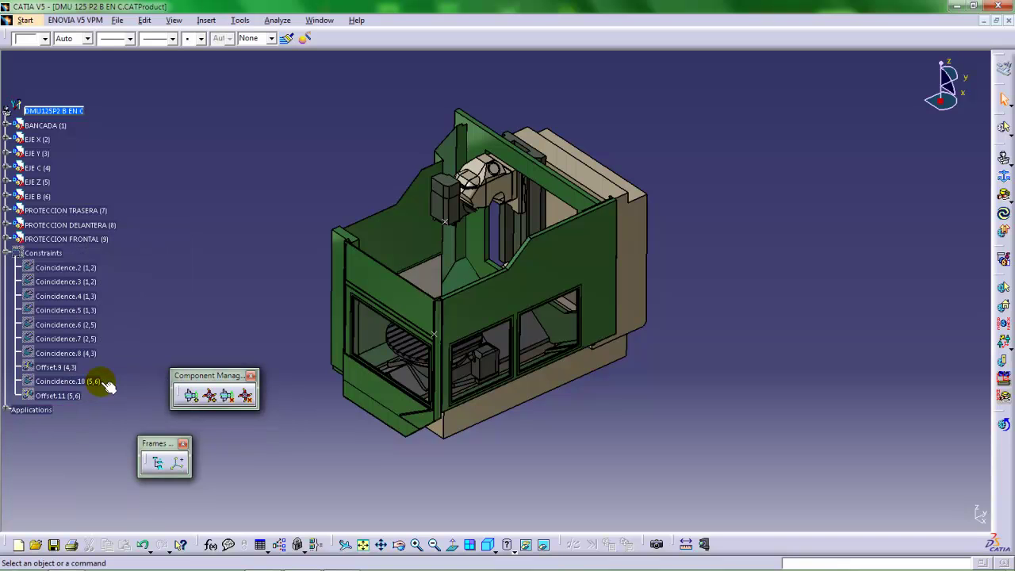
Expand the DMU125P2 mechanism in the tree and define BANCADA as its fixed part.
{"action": "left_click", "coordinate": [9, 409]}
{"action": "left_click", "coordinate": [16, 425]}
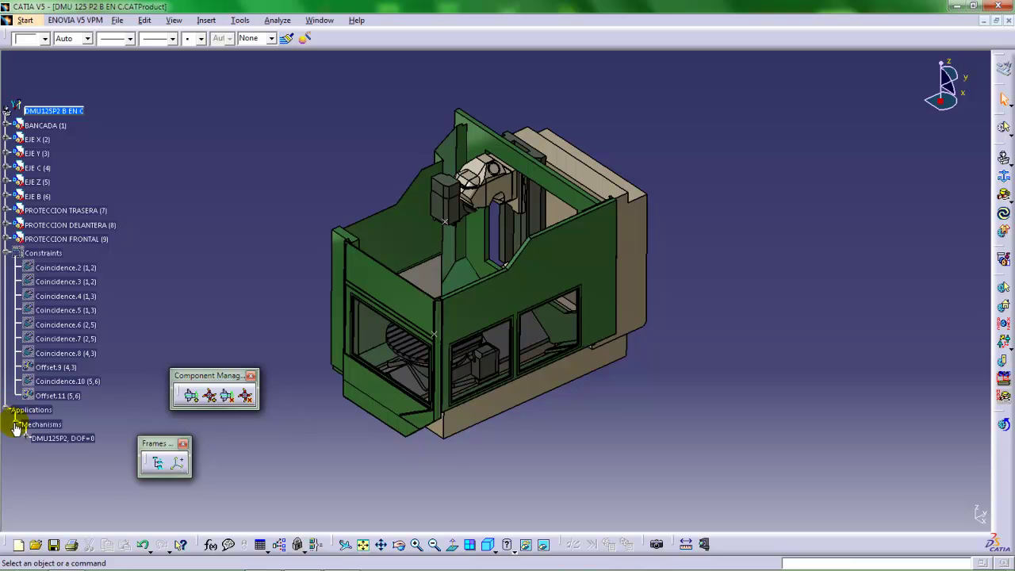
{"action": "left_click", "coordinate": [27, 437]}
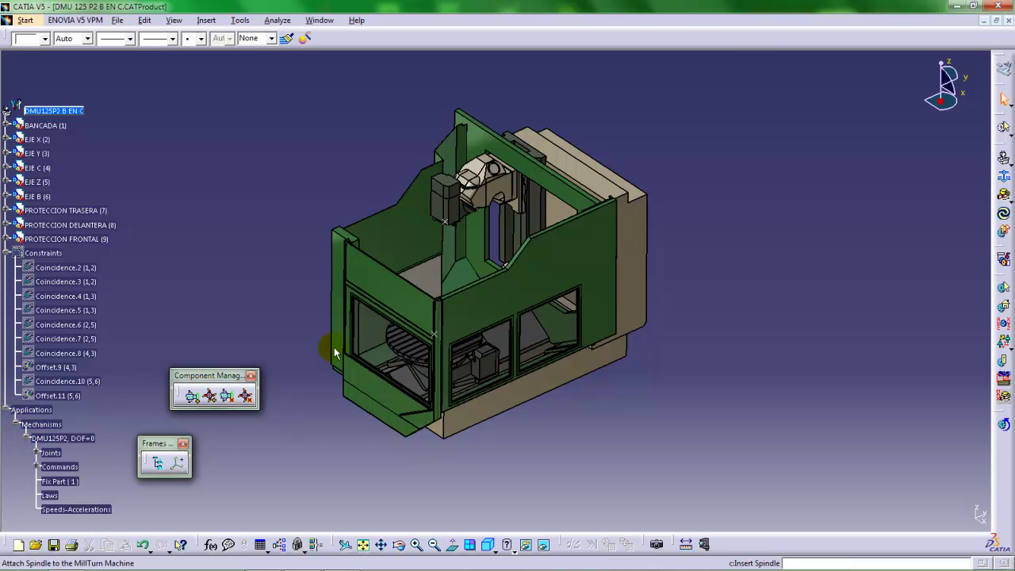
{"action": "left_click", "coordinate": [1004, 179]}
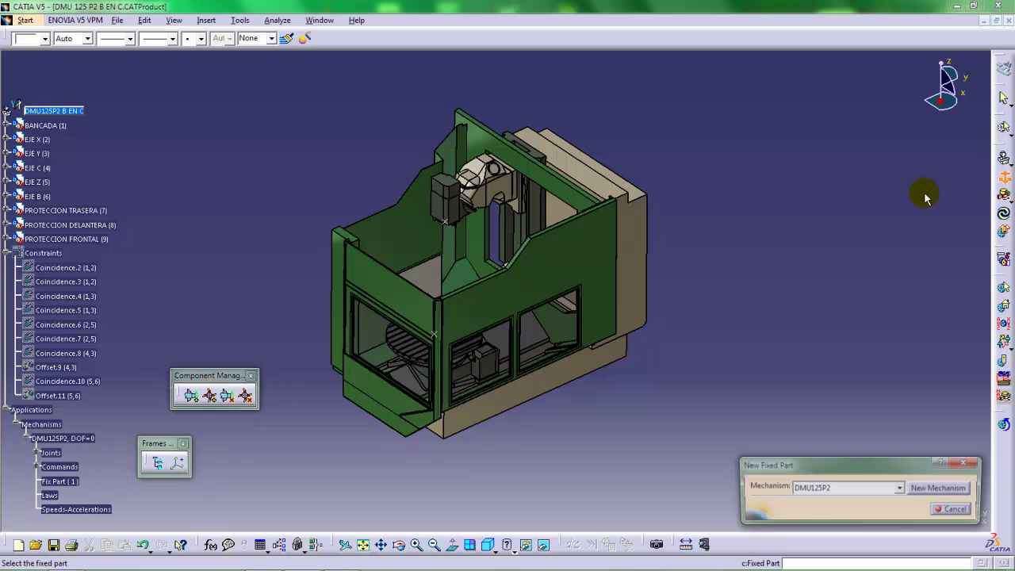
{"action": "left_click", "coordinate": [53, 126]}
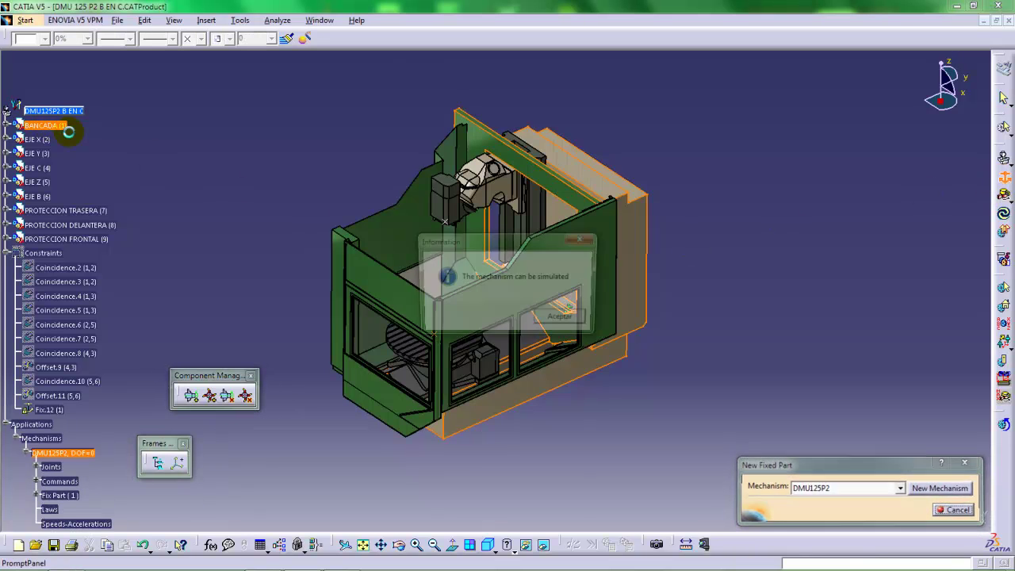
{"action": "left_click", "coordinate": [554, 320]}
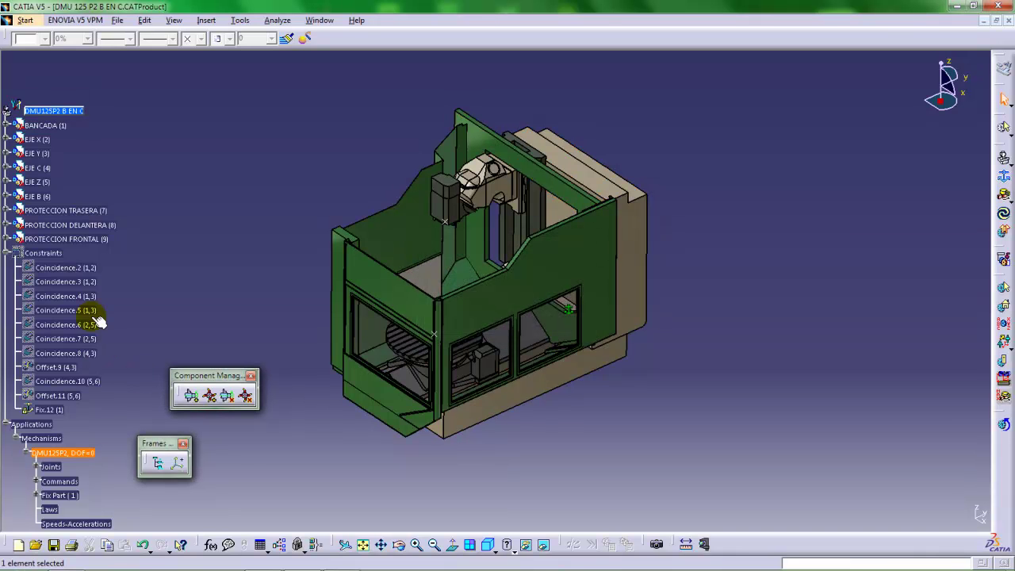
Toggle the visibility of the Constraints branch twice so all its symbols, including the new fix constraint, are hidden, and collapse it.
{"action": "right_click", "coordinate": [49, 252]}
{"action": "left_click", "coordinate": [87, 293]}
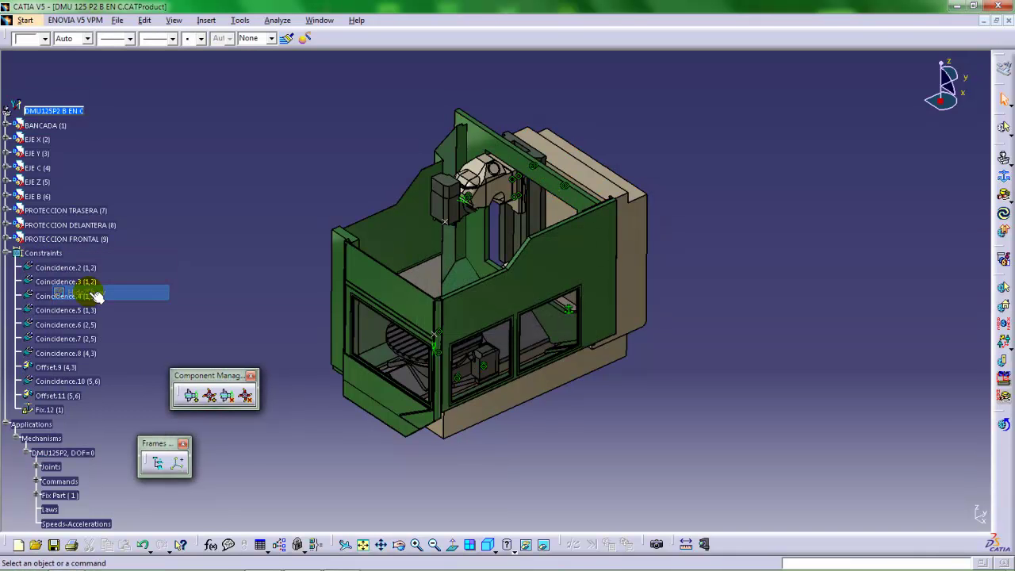
{"action": "right_click", "coordinate": [45, 253]}
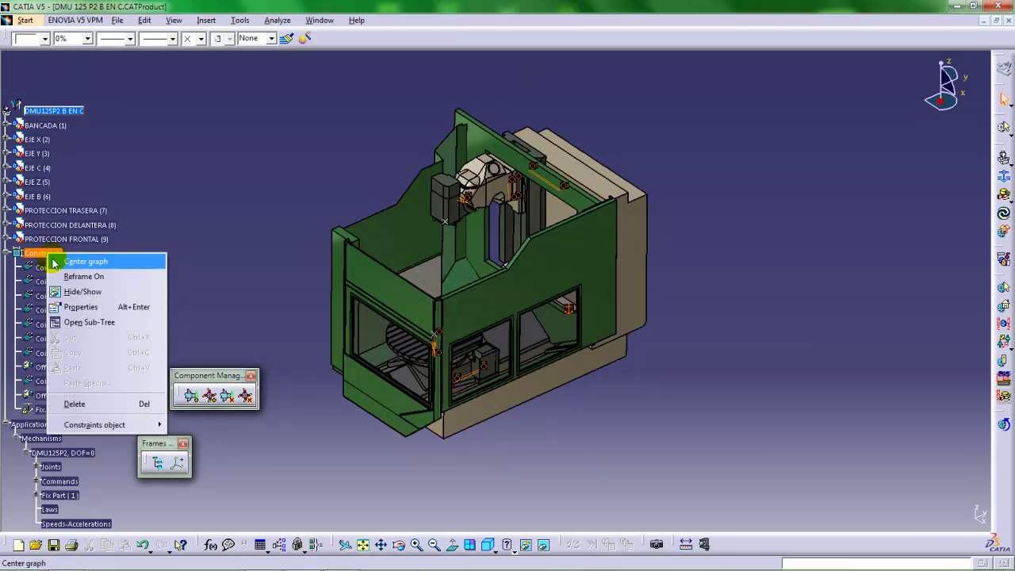
{"action": "left_click", "coordinate": [94, 293]}
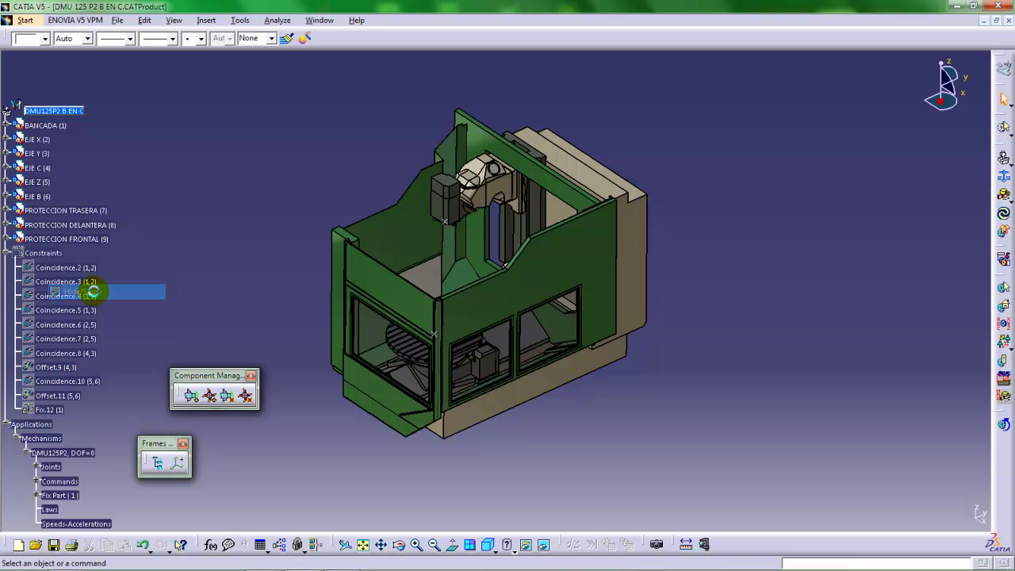
{"action": "left_click", "coordinate": [6, 254]}
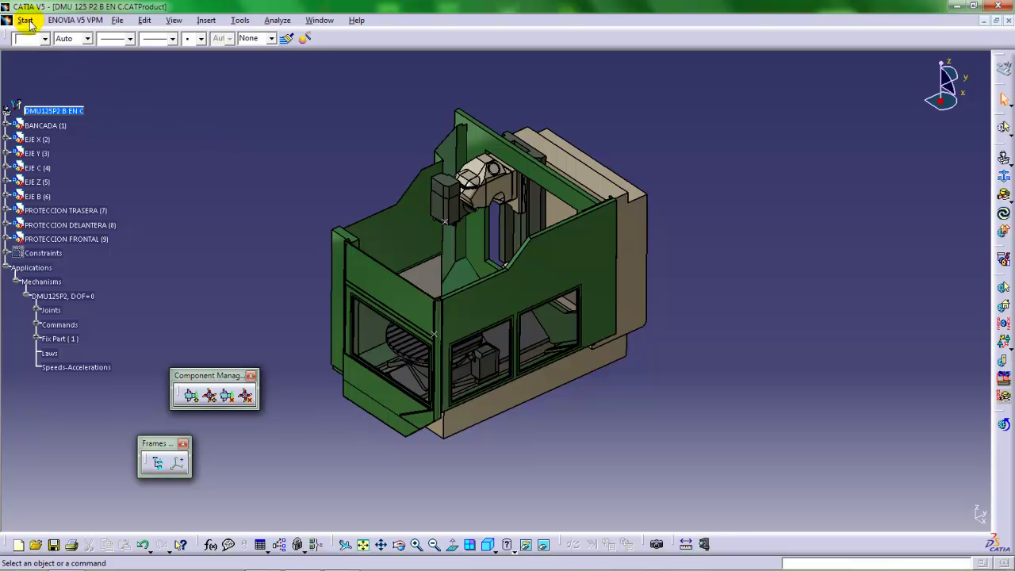
Save all modified documents and collapse the Applications branch of the tree.
{"action": "left_click", "coordinate": [119, 22]}
{"action": "left_click", "coordinate": [154, 131]}
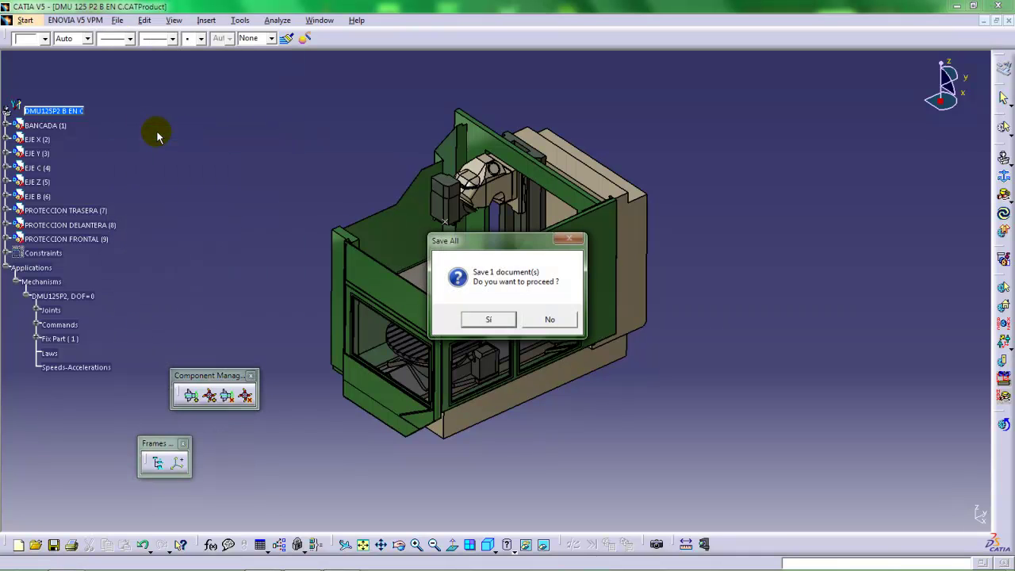
{"action": "left_click", "coordinate": [485, 317]}
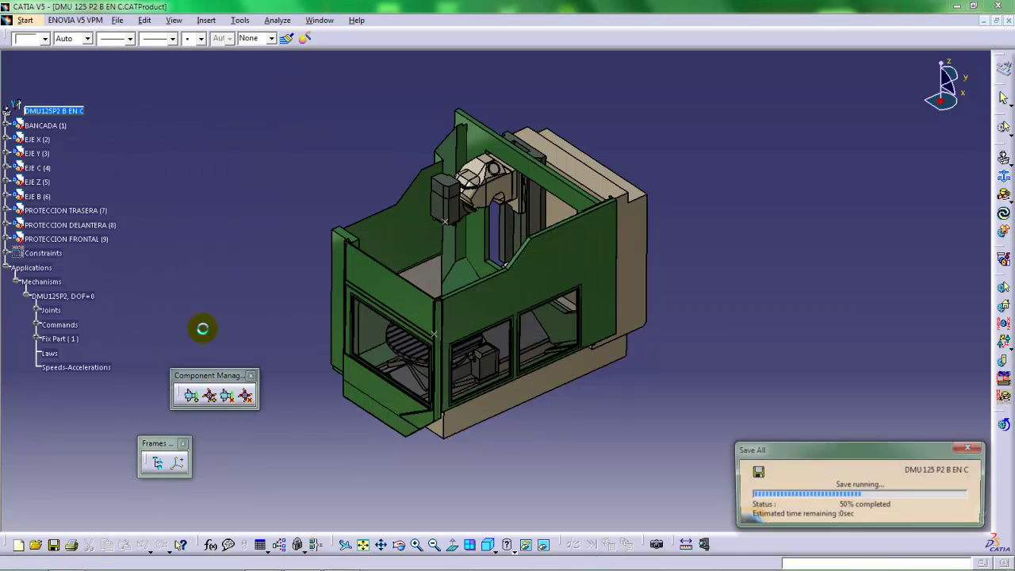
{"action": "left_click", "coordinate": [6, 268]}
Switch the machine product to the Assembly Design workbench.
{"action": "left_click", "coordinate": [25, 20]}
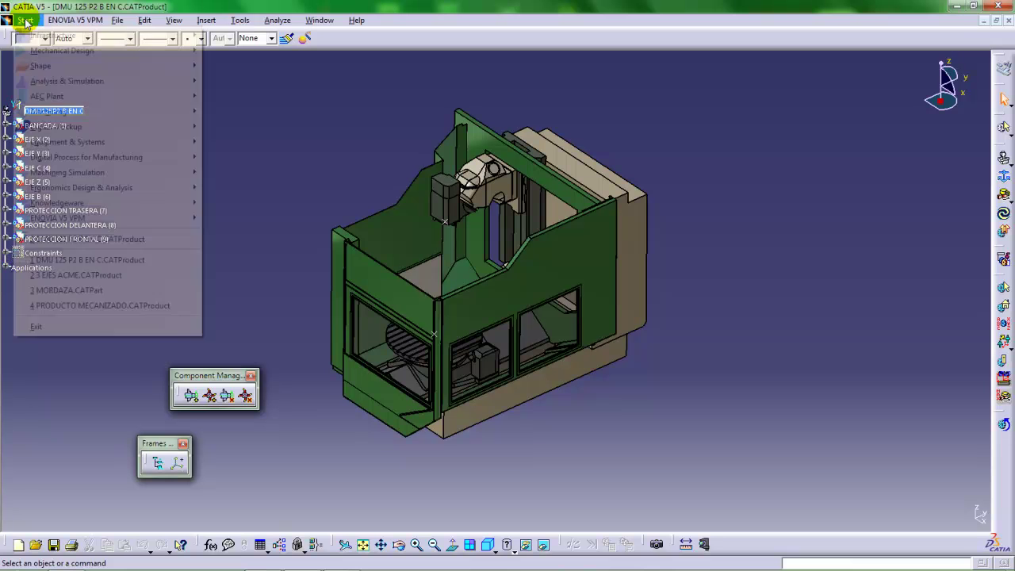
{"action": "mouse_move", "coordinate": [67, 59]}
{"action": "left_click", "coordinate": [229, 51]}
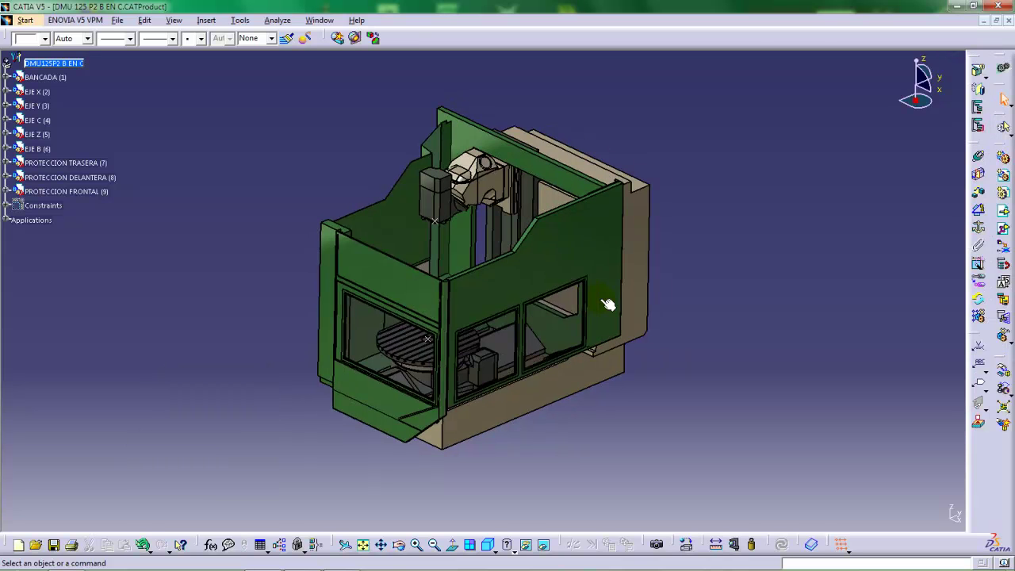
Hide the PROTECCION DELANTERA and PROTECCION FRONTAL guards of the machine.
{"action": "left_click", "coordinate": [49, 180]}
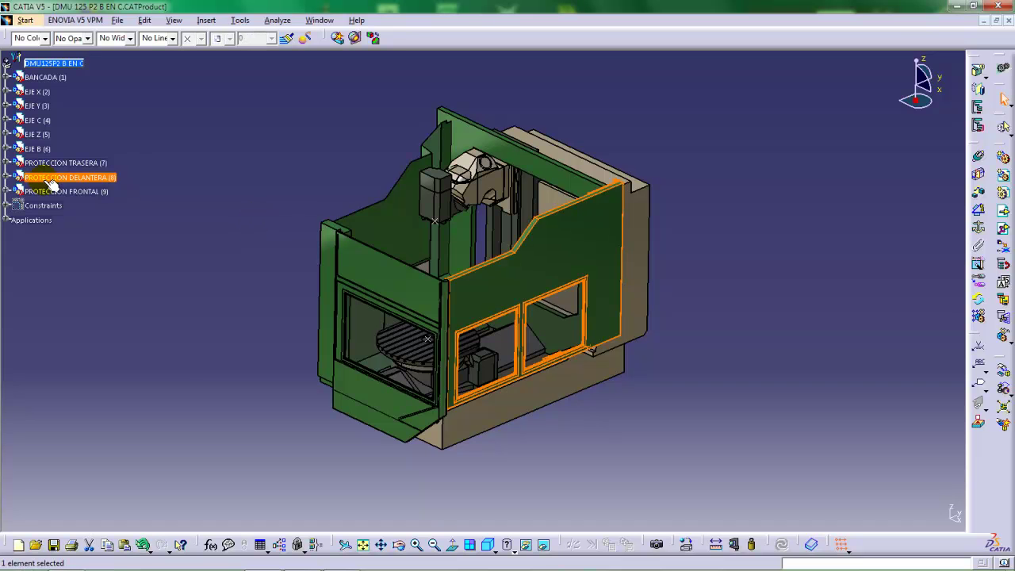
{"action": "left_click", "coordinate": [64, 192], "text": "ctrl"}
{"action": "right_click", "coordinate": [62, 193]}
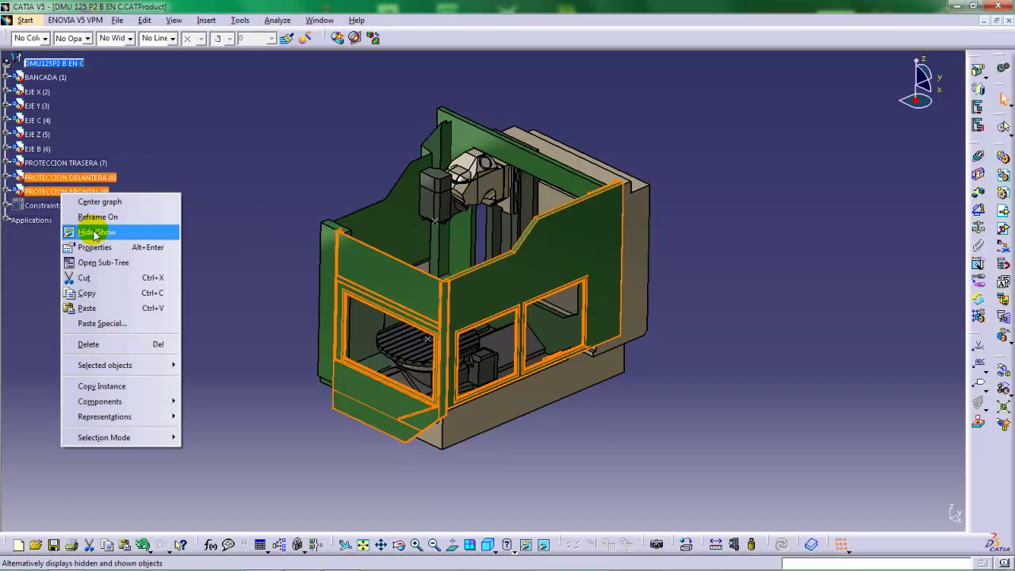
{"action": "left_click", "coordinate": [95, 233]}
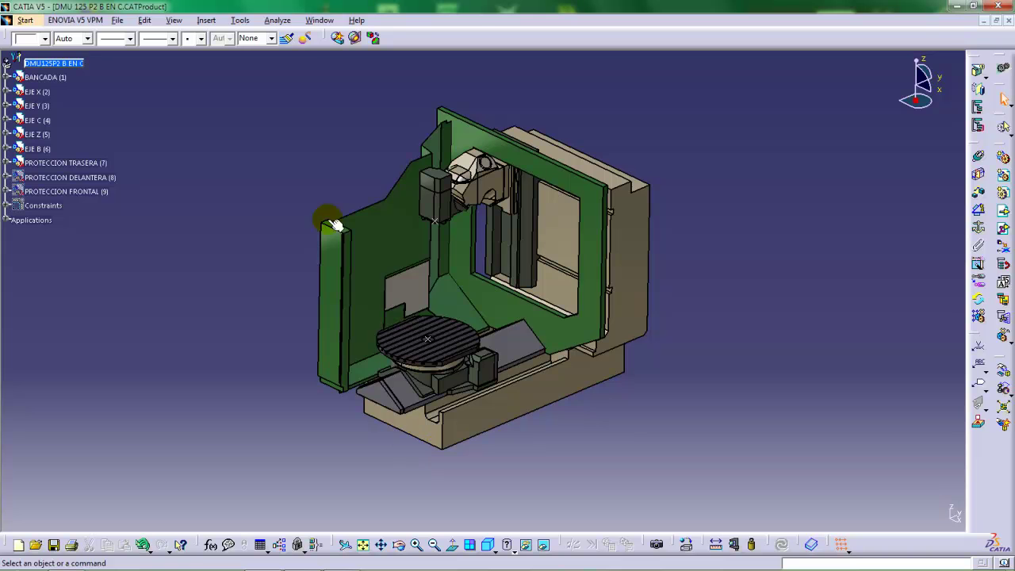
{"action": "mouse_move", "coordinate": [550, 371]}
{"action": "middle_mouse_down"}
{"action": "mouse_move", "coordinate": [555, 360]}
{"action": "mouse_move", "coordinate": [532, 351]}
{"action": "mouse_move", "coordinate": [552, 362]}
{"action": "middle_mouse_up"}
{"action": "middle_click_drag", "start_coordinate": [416, 315], "coordinate": [408, 344]}
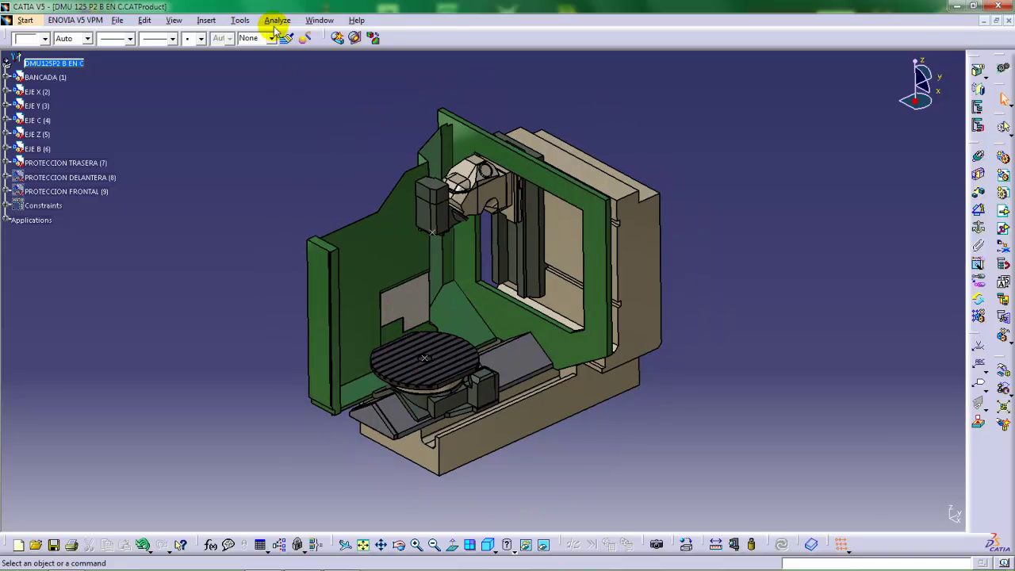
Activate the EJEMPLO.CATProduct document and examine the block clamped in the vise and the axis systems on the block and fixture base.
{"action": "left_click", "coordinate": [319, 21]}
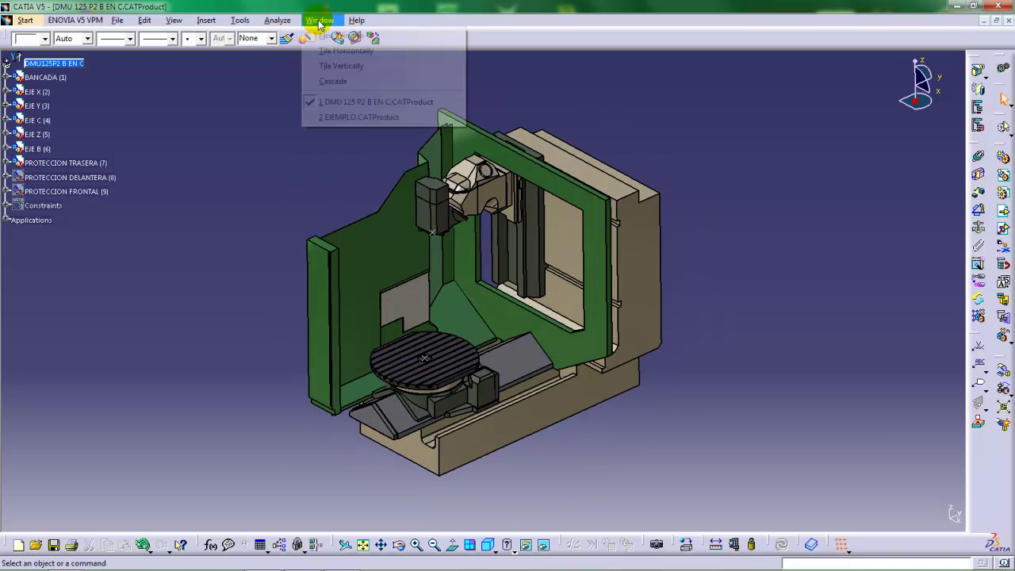
{"action": "left_click", "coordinate": [347, 115]}
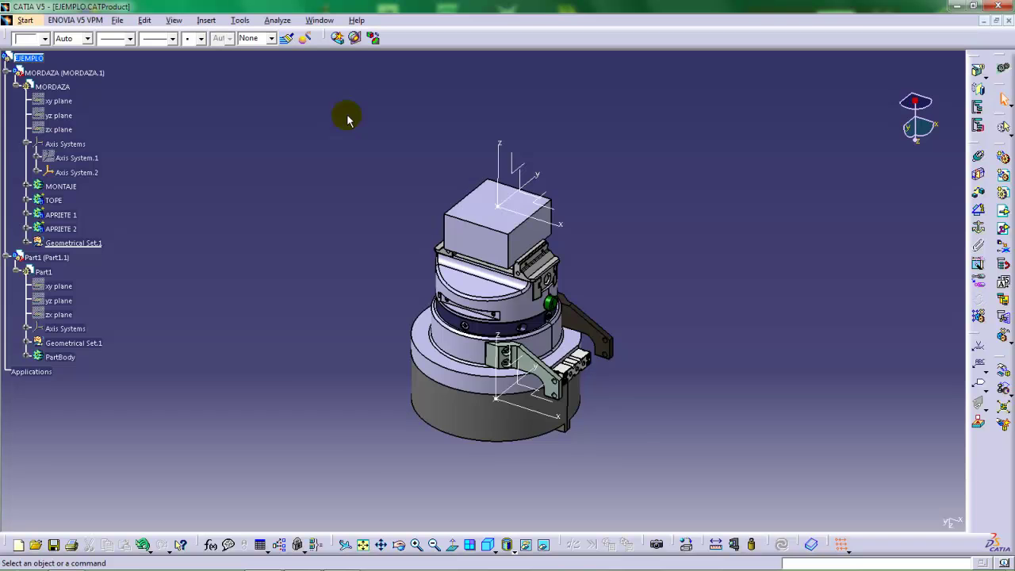
{"action": "middle_click_drag", "start_coordinate": [420, 283], "coordinate": [425, 320]}
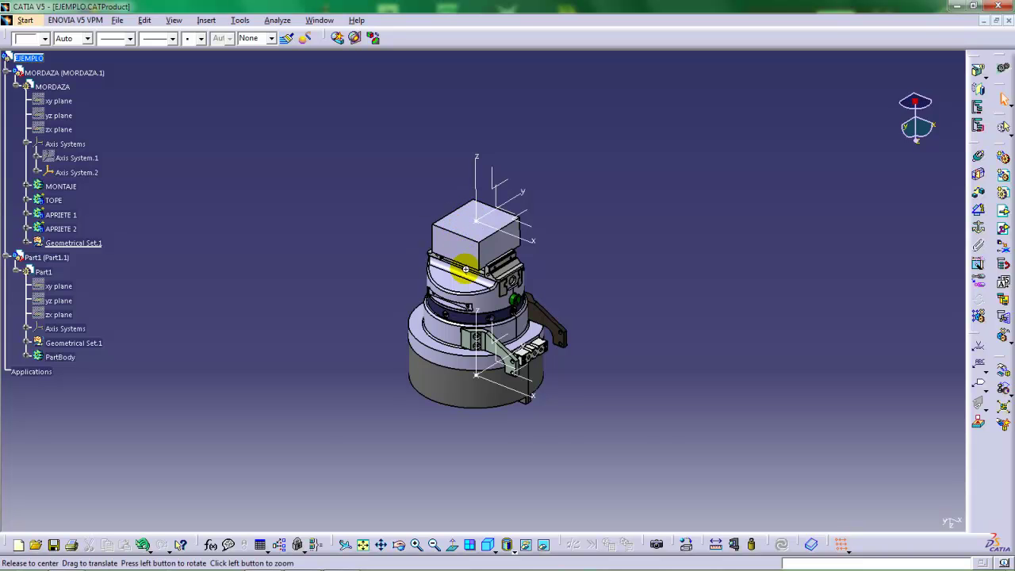
{"action": "middle_click_drag", "start_coordinate": [471, 265], "coordinate": [474, 242]}
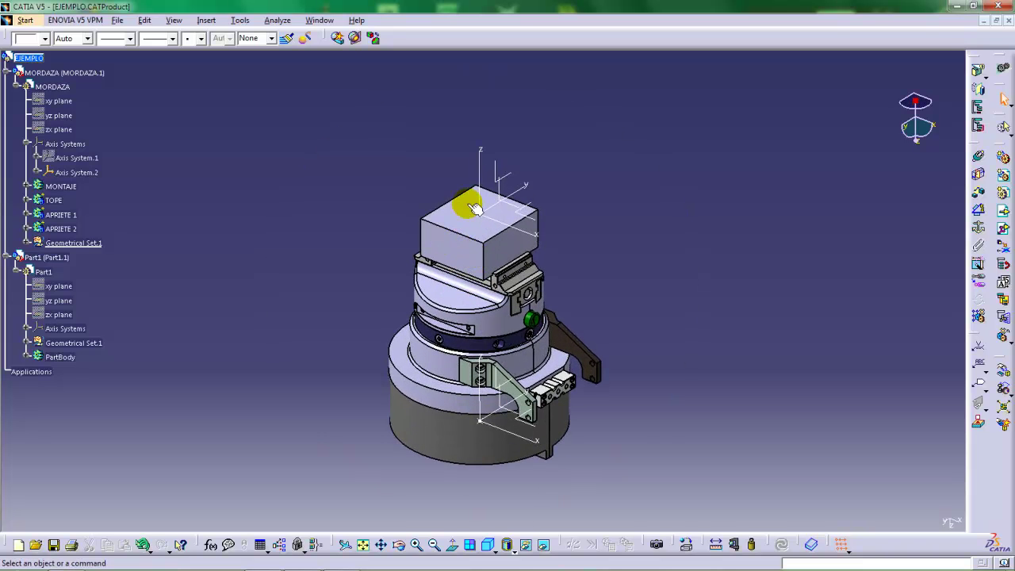
{"action": "mouse_move", "coordinate": [375, 287]}
{"action": "middle_mouse_down"}
{"action": "mouse_move", "coordinate": [369, 251]}
{"action": "mouse_move", "coordinate": [378, 269]}
{"action": "middle_mouse_up"}
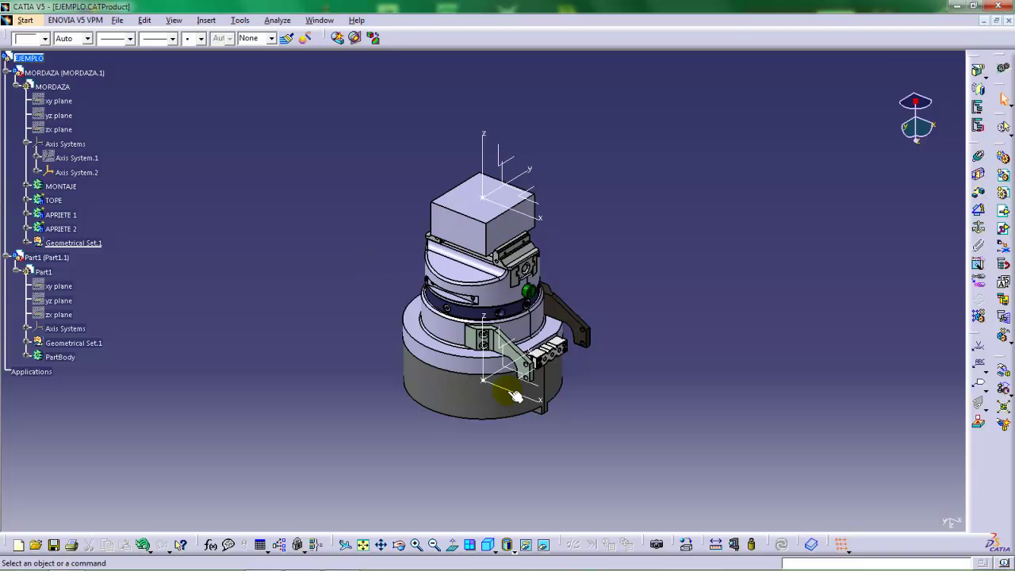
{"action": "middle_click_drag", "start_coordinate": [523, 402], "coordinate": [496, 344]}
{"action": "mouse_move", "coordinate": [483, 204]}
{"action": "middle_mouse_down"}
{"action": "mouse_move", "coordinate": [446, 266]}
{"action": "mouse_move", "coordinate": [460, 217]}
{"action": "mouse_move", "coordinate": [485, 217]}
{"action": "middle_mouse_up"}
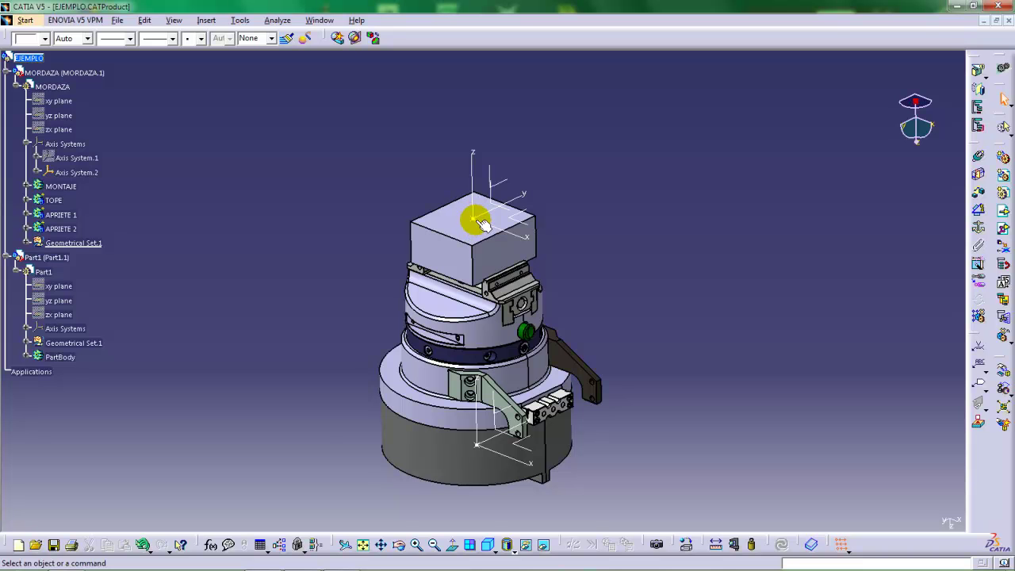
{"action": "mouse_move", "coordinate": [480, 221]}
{"action": "middle_mouse_down"}
{"action": "mouse_move", "coordinate": [476, 204]}
{"action": "mouse_move", "coordinate": [487, 222]}
{"action": "mouse_move", "coordinate": [482, 211]}
{"action": "middle_mouse_up"}
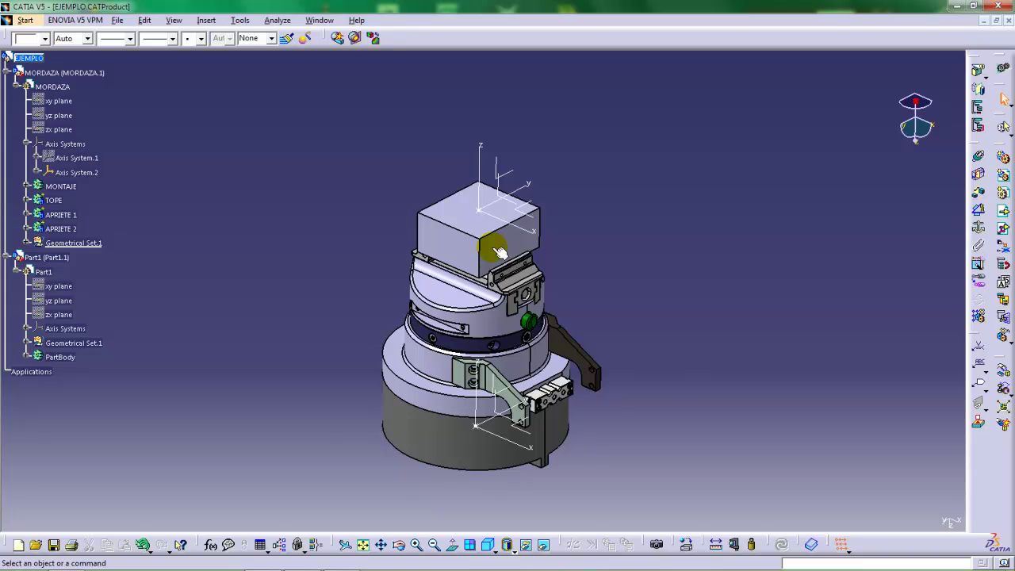
{"action": "middle_click_drag", "start_coordinate": [496, 251], "coordinate": [468, 245]}
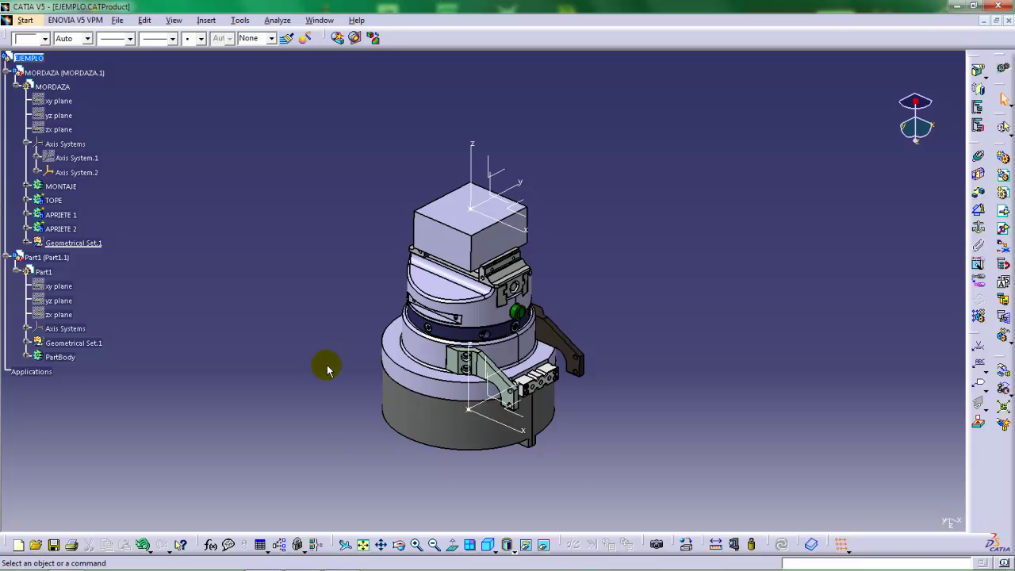
{"action": "mouse_move", "coordinate": [475, 288]}
{"action": "middle_mouse_down"}
{"action": "mouse_move", "coordinate": [496, 284]}
{"action": "mouse_move", "coordinate": [474, 286]}
{"action": "mouse_move", "coordinate": [493, 293]}
{"action": "mouse_move", "coordinate": [476, 269]}
{"action": "middle_mouse_up"}
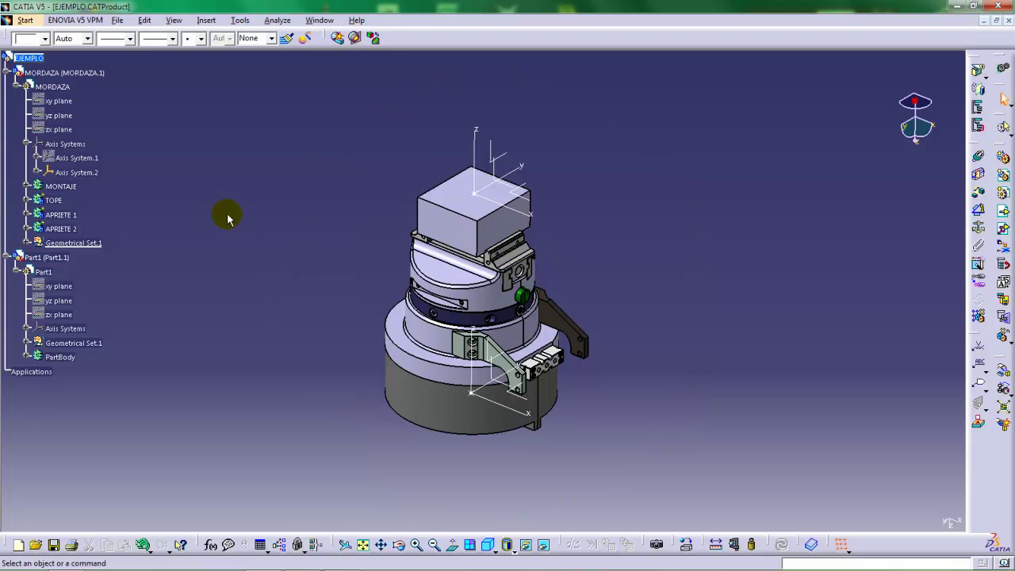
Start the Advanced Machining workbench on the EJEMPLO product and orient the assembly upright.
{"action": "left_click", "coordinate": [26, 21]}
{"action": "mouse_move", "coordinate": [35, 113]}
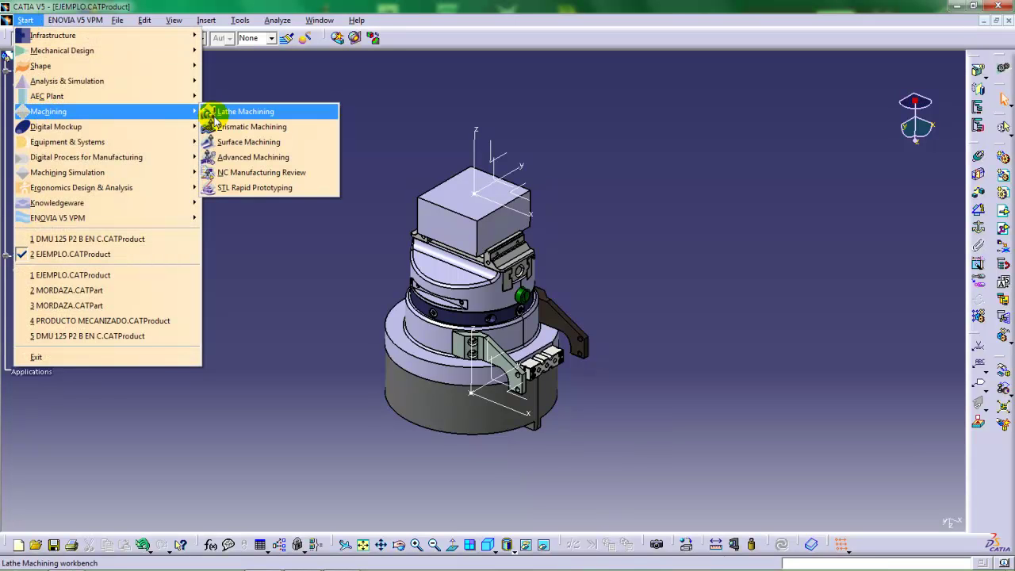
{"action": "left_click", "coordinate": [246, 156]}
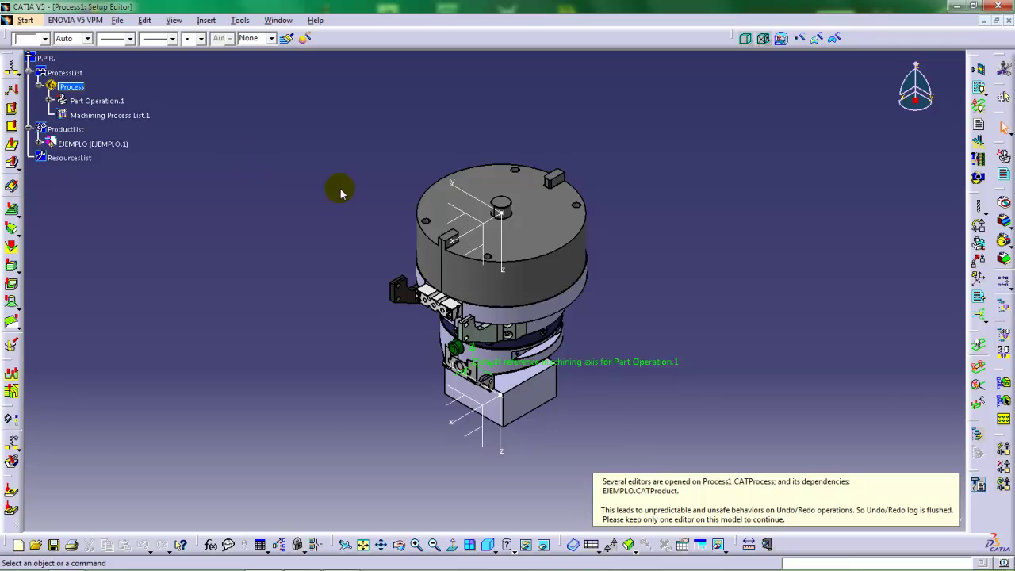
{"action": "middle_click_drag", "start_coordinate": [453, 256], "coordinate": [469, 293]}
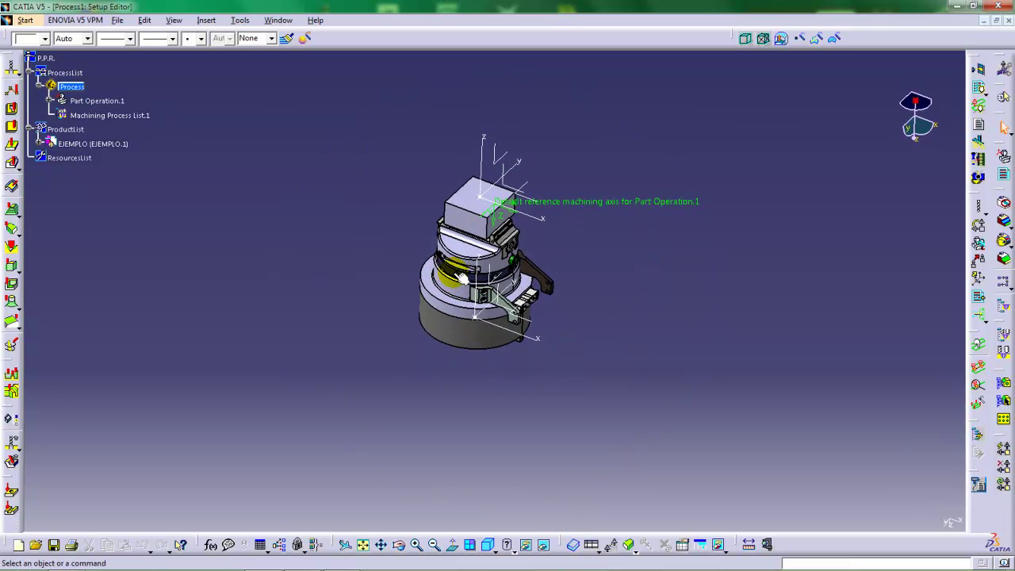
{"action": "middle_click_drag", "start_coordinate": [333, 246], "coordinate": [390, 267]}
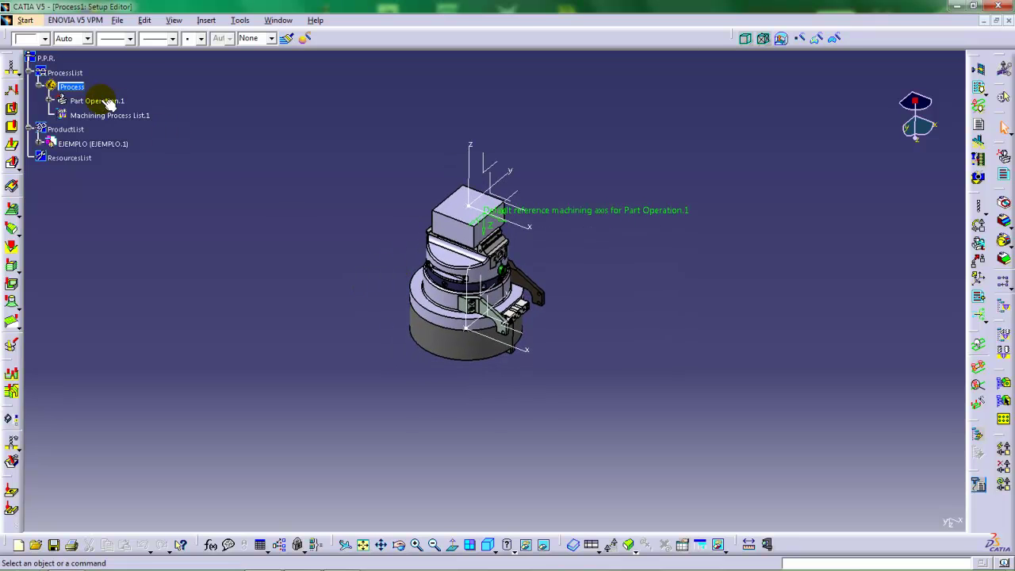
Open Part Operation.1 for editing and assign the axis system at the fixture's base as its reference machining axis.
{"action": "mouse_move", "coordinate": [106, 101]}
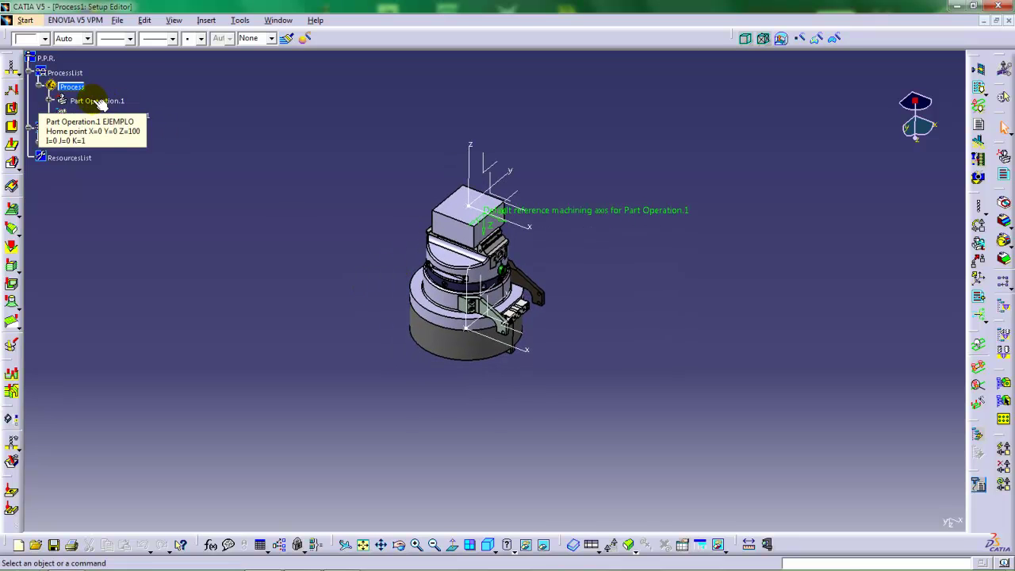
{"action": "left_click", "coordinate": [100, 102]}
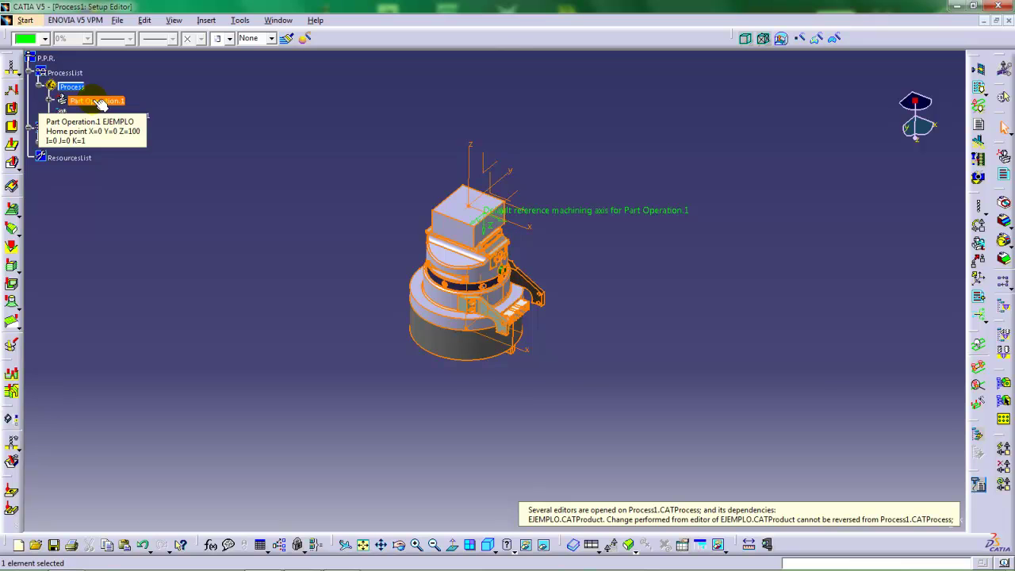
{"action": "double_click", "coordinate": [99, 101]}
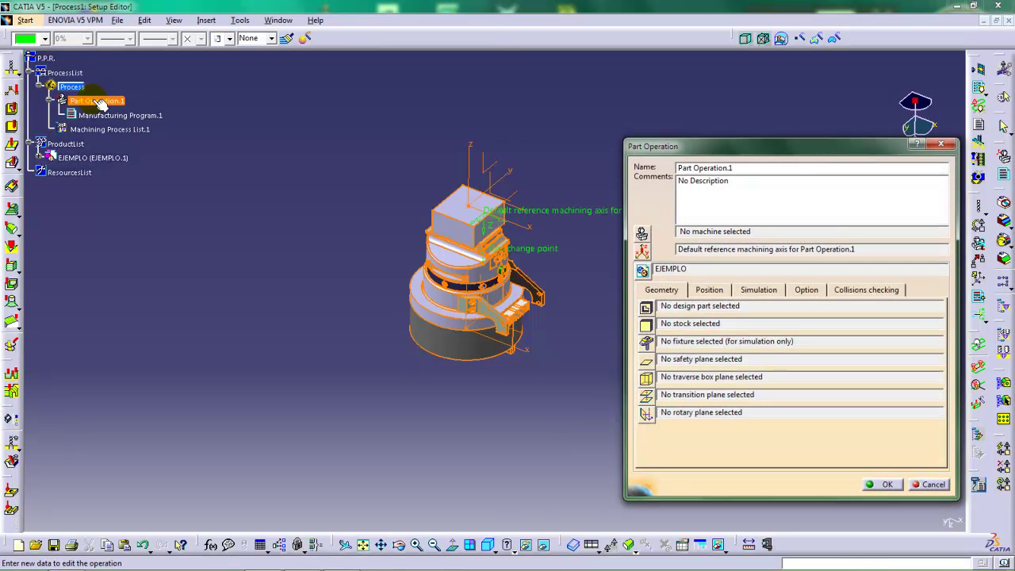
{"action": "middle_click_drag", "start_coordinate": [428, 315], "coordinate": [366, 300]}
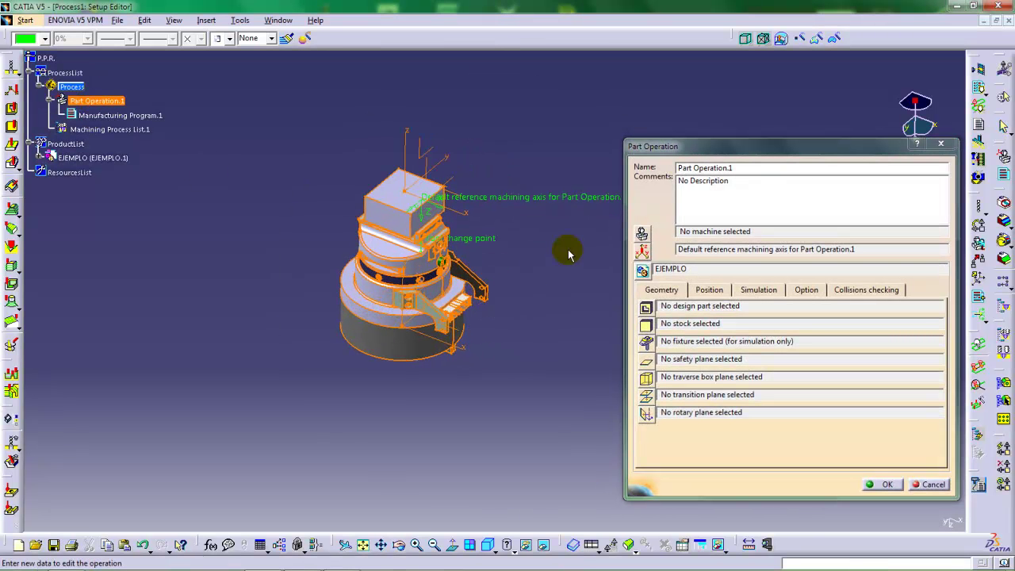
{"action": "middle_click_drag", "start_coordinate": [525, 281], "coordinate": [507, 287]}
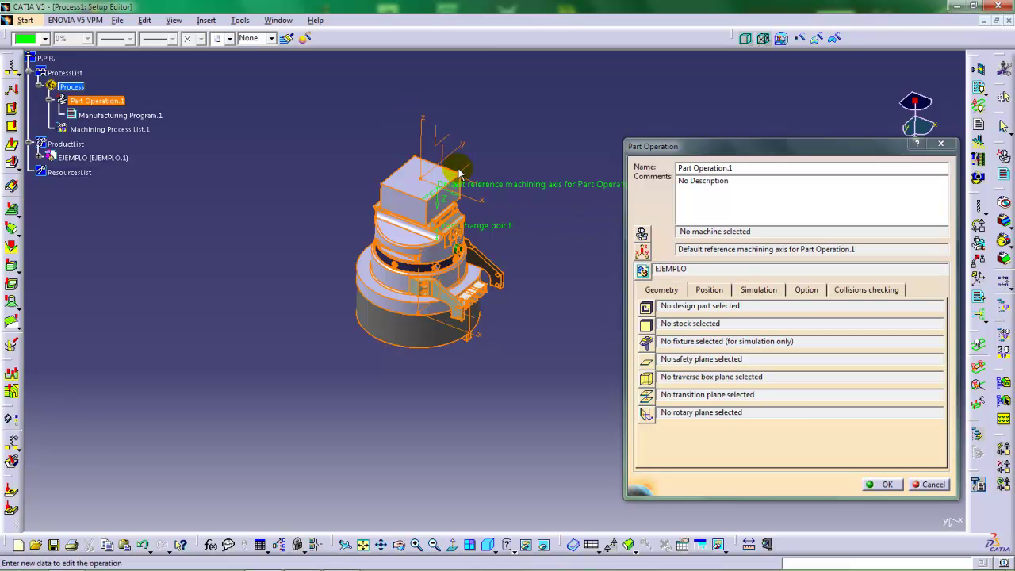
{"action": "left_click", "coordinate": [643, 252]}
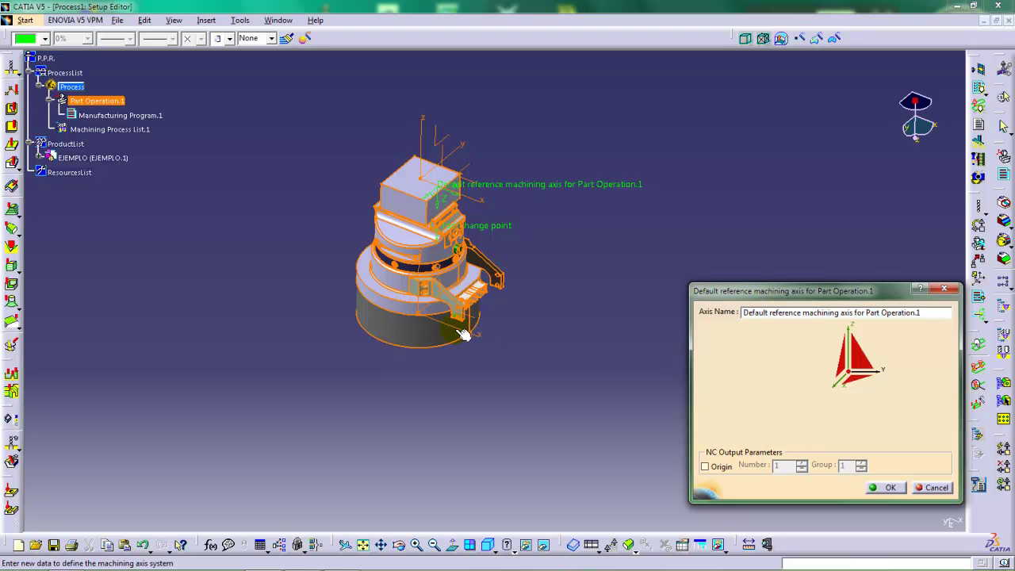
{"action": "left_click", "coordinate": [848, 371]}
{"action": "left_click", "coordinate": [476, 334]}
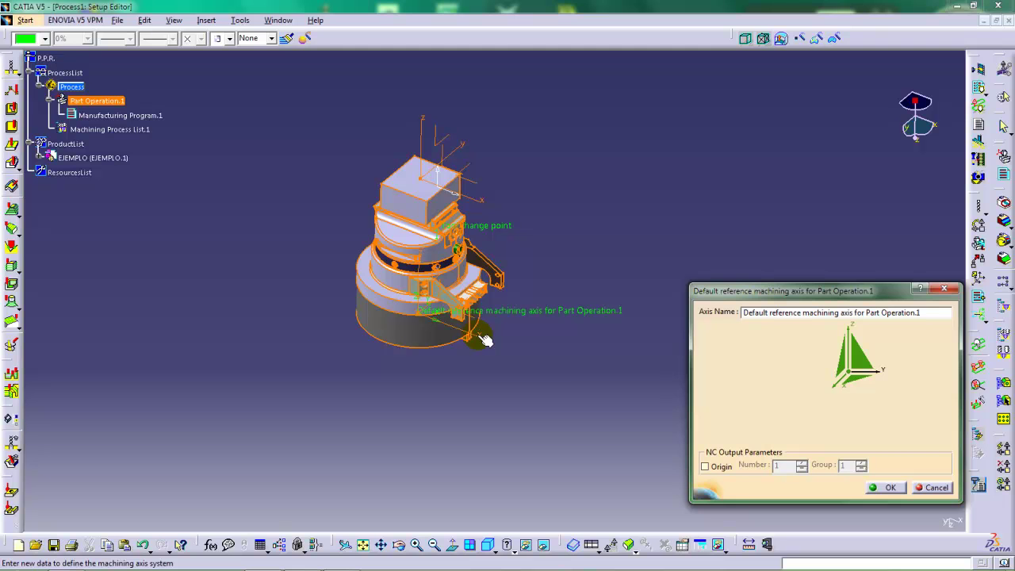
{"action": "left_click", "coordinate": [882, 487]}
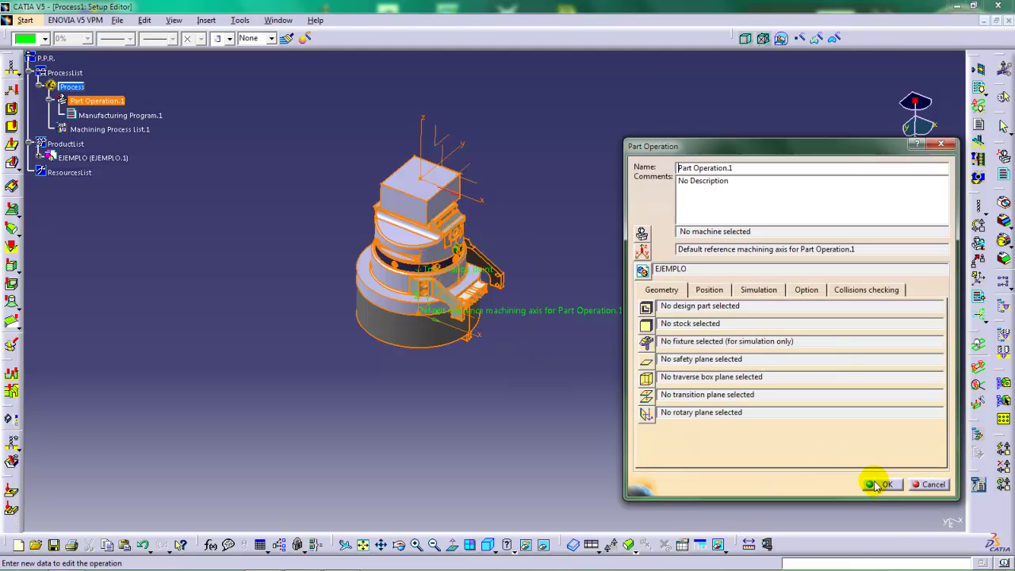
Define the block, PartBody of Part1, as the design part of the part operation.
{"action": "left_click", "coordinate": [646, 308]}
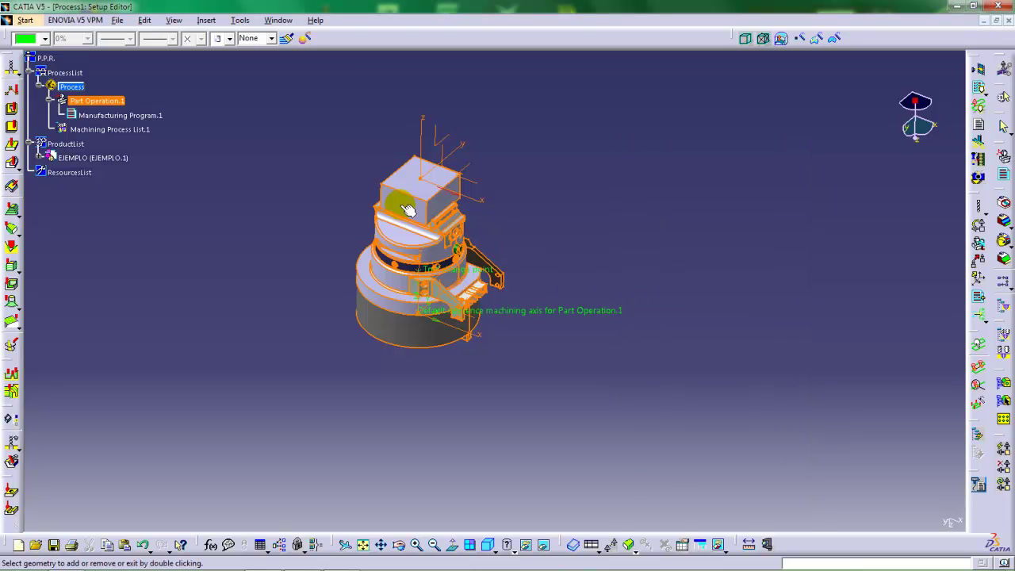
{"action": "left_click", "coordinate": [514, 251]}
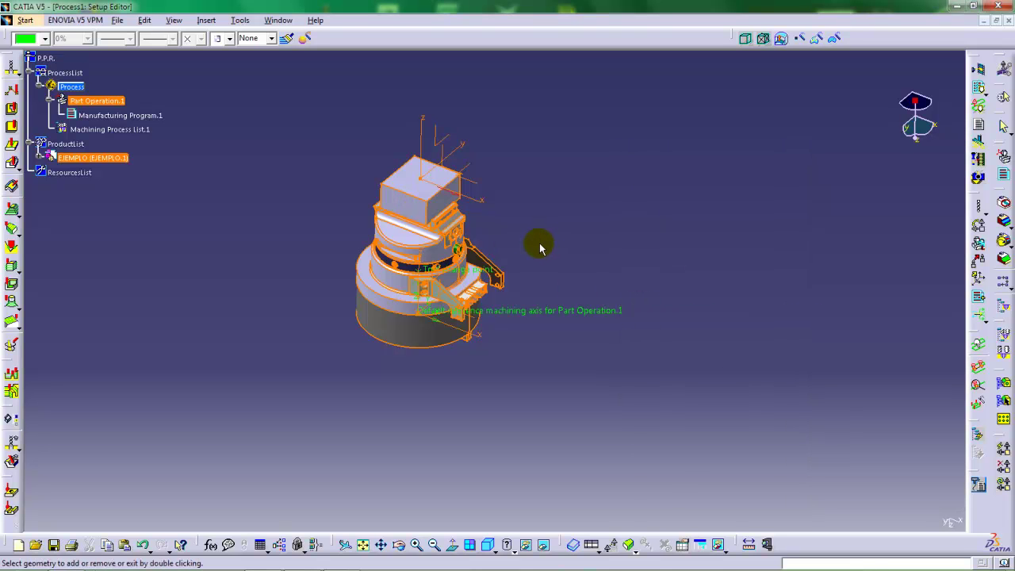
{"action": "left_click", "coordinate": [37, 157]}
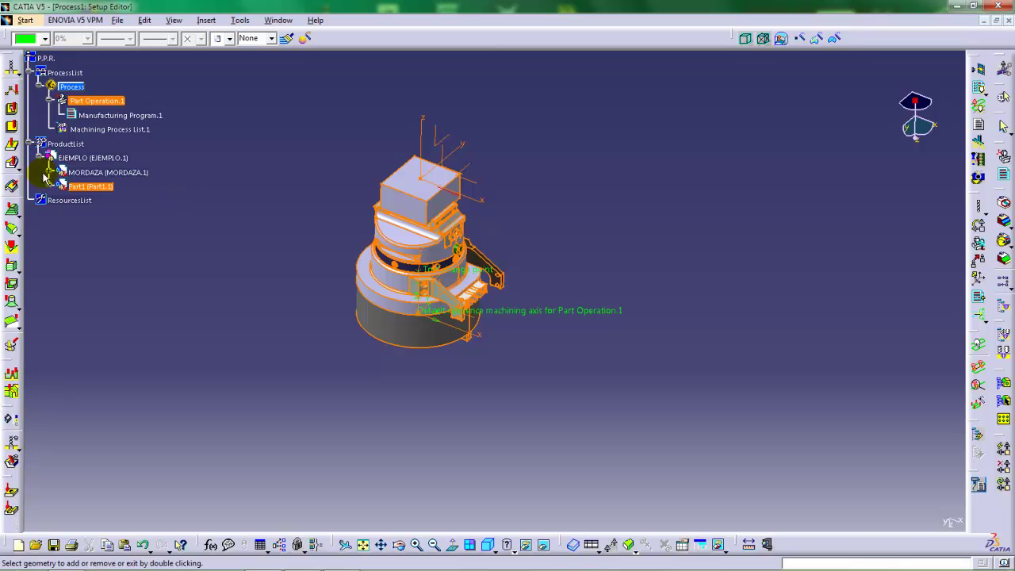
{"action": "double_click", "coordinate": [244, 236]}
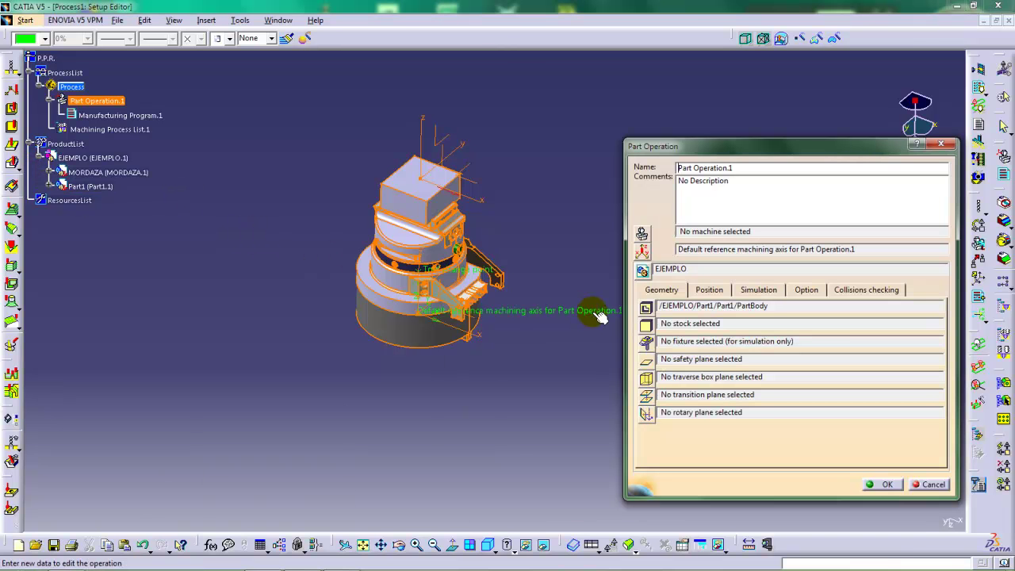
Define the same block, PartBody of Part1, as the stock of the part operation.
{"action": "left_click", "coordinate": [643, 326]}
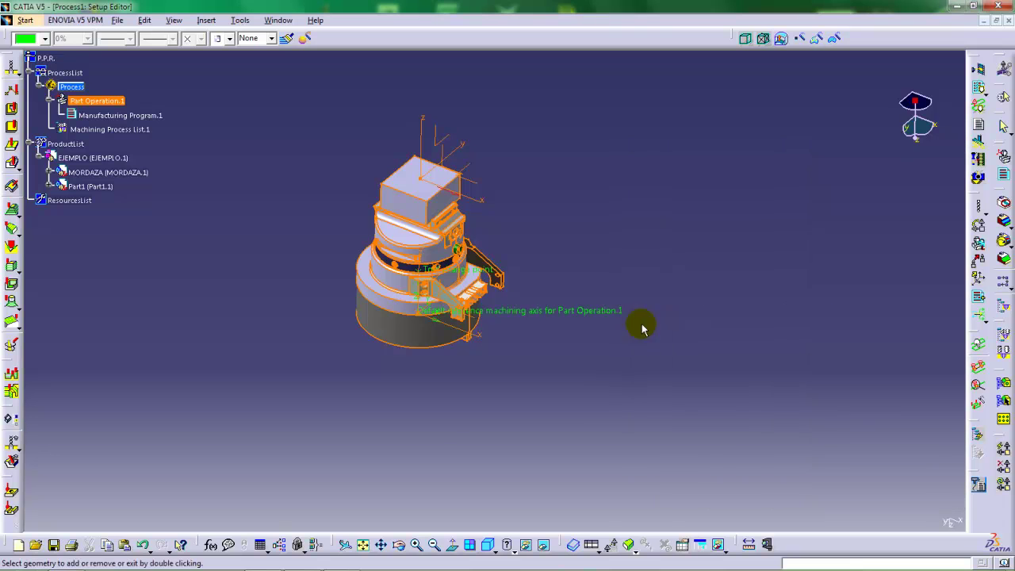
{"action": "left_click", "coordinate": [411, 208]}
{"action": "double_click", "coordinate": [304, 284]}
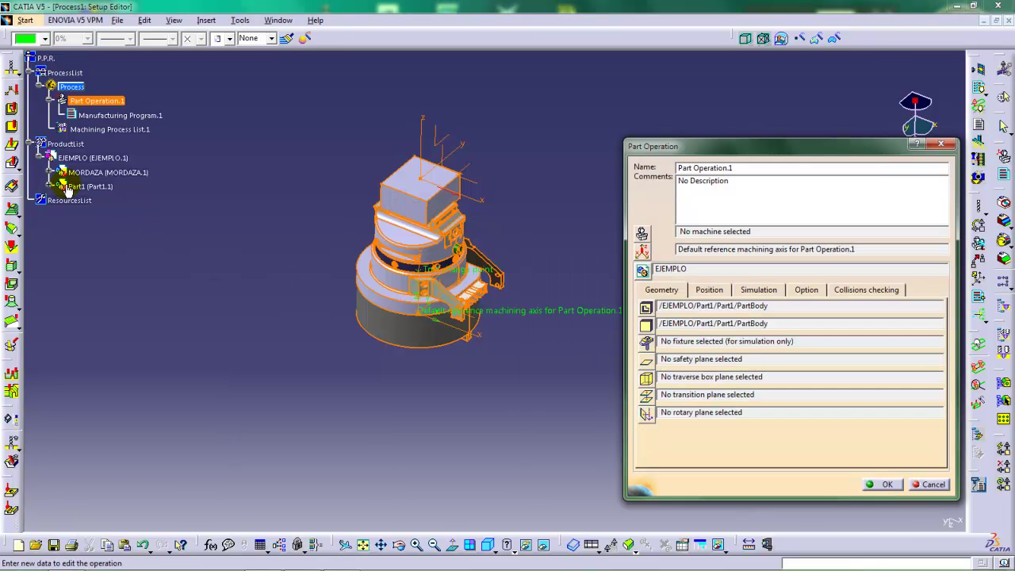
Define the MONTAJE, TOPE, APRIETE 1 and APRIETE 2 bodies of MORDAZA as the part operation's fixtures.
{"action": "left_click", "coordinate": [646, 341]}
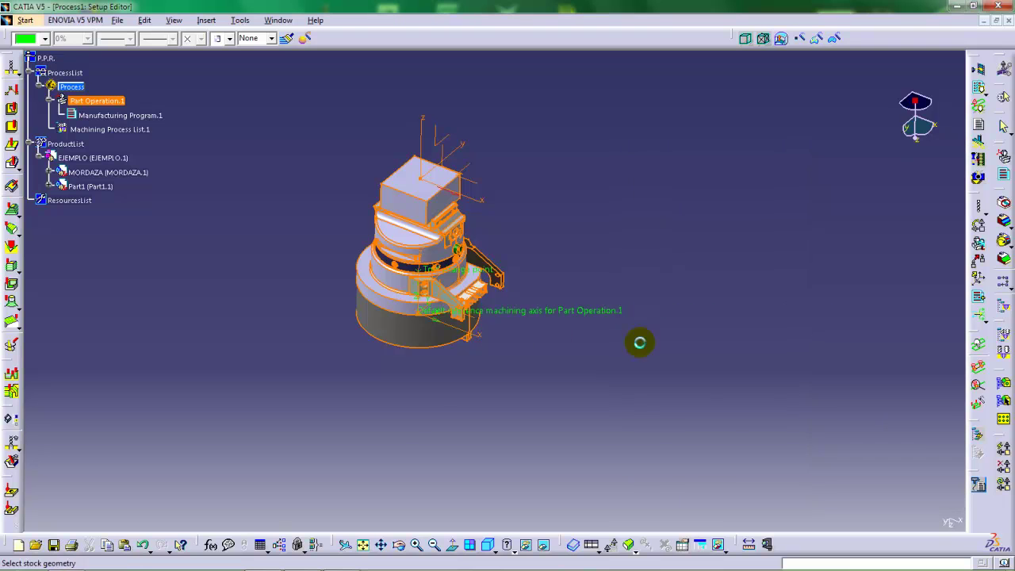
{"action": "left_click", "coordinate": [49, 179]}
{"action": "left_click", "coordinate": [60, 188]}
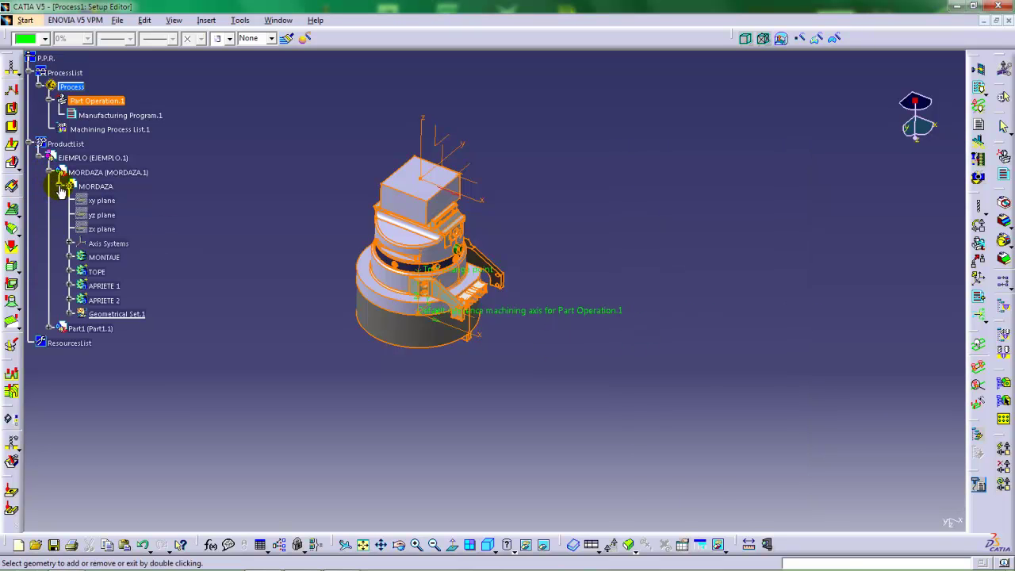
{"action": "left_click", "coordinate": [103, 258]}
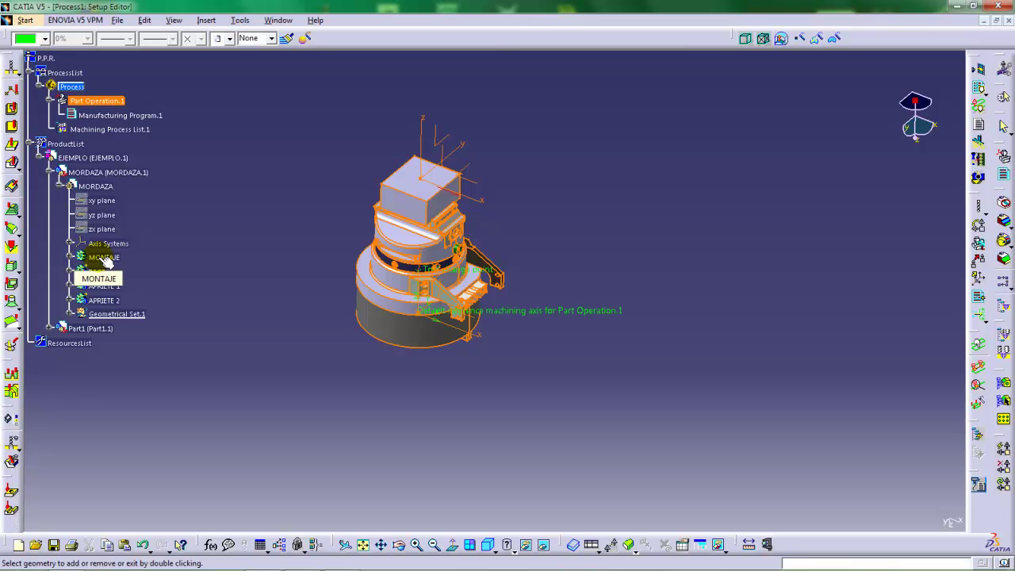
{"action": "left_click", "coordinate": [97, 272]}
{"action": "left_click", "coordinate": [104, 286]}
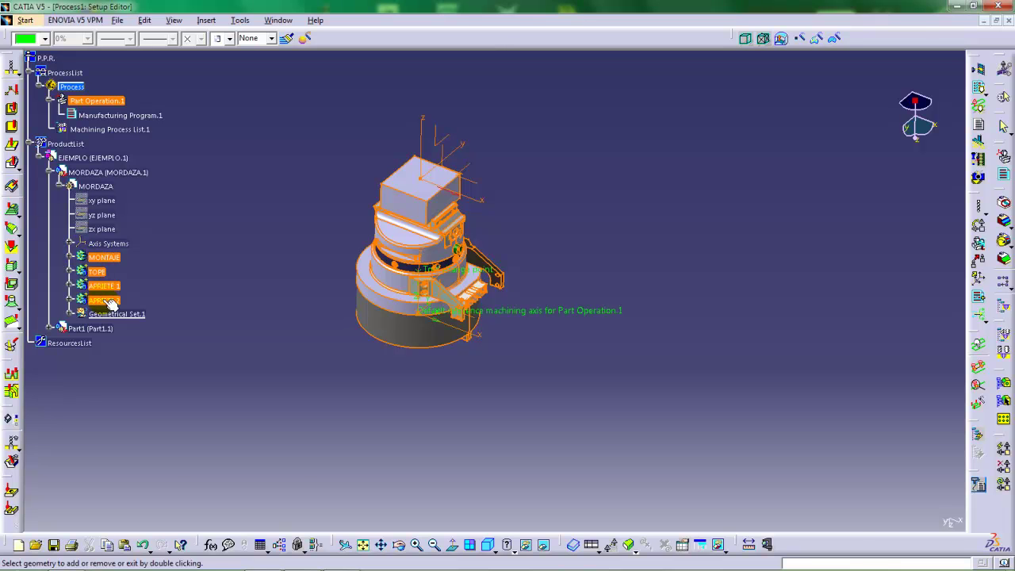
{"action": "double_click", "coordinate": [210, 286]}
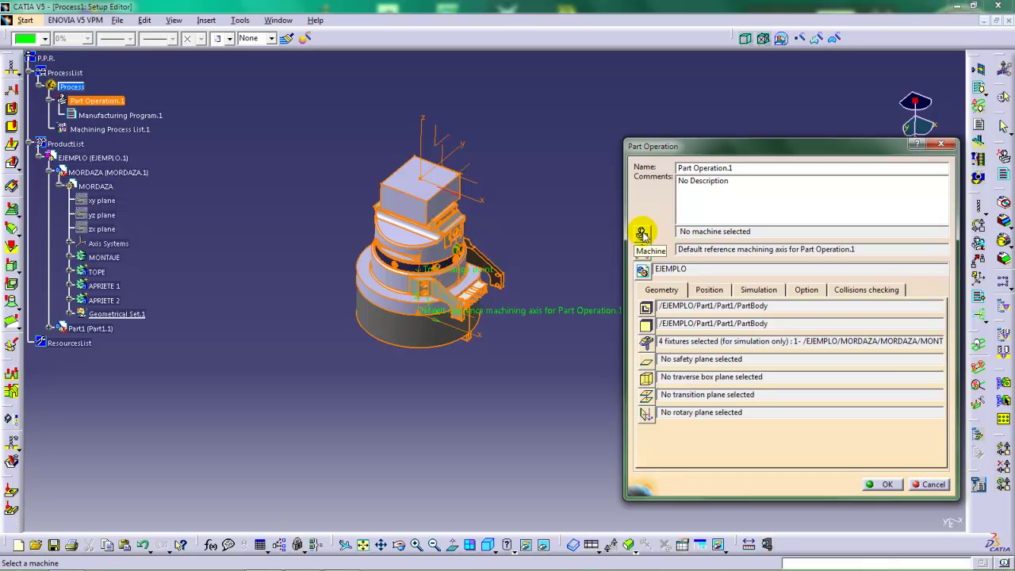
Assign the machine from the file DMU 125 P2 B EN C in the DMU 125 P2 folder to the part operation.
{"action": "left_click", "coordinate": [642, 233]}
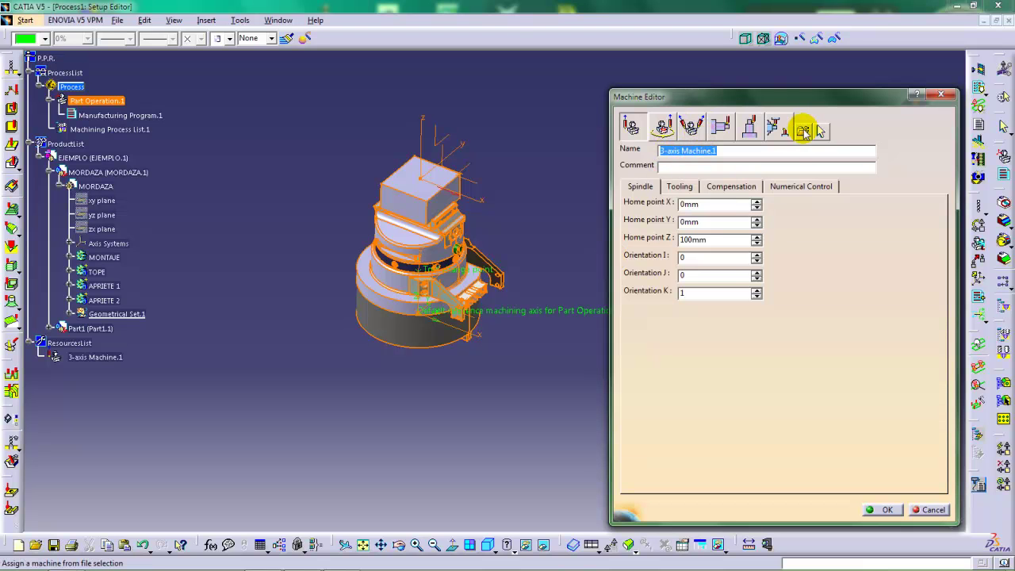
{"action": "left_click", "coordinate": [803, 131]}
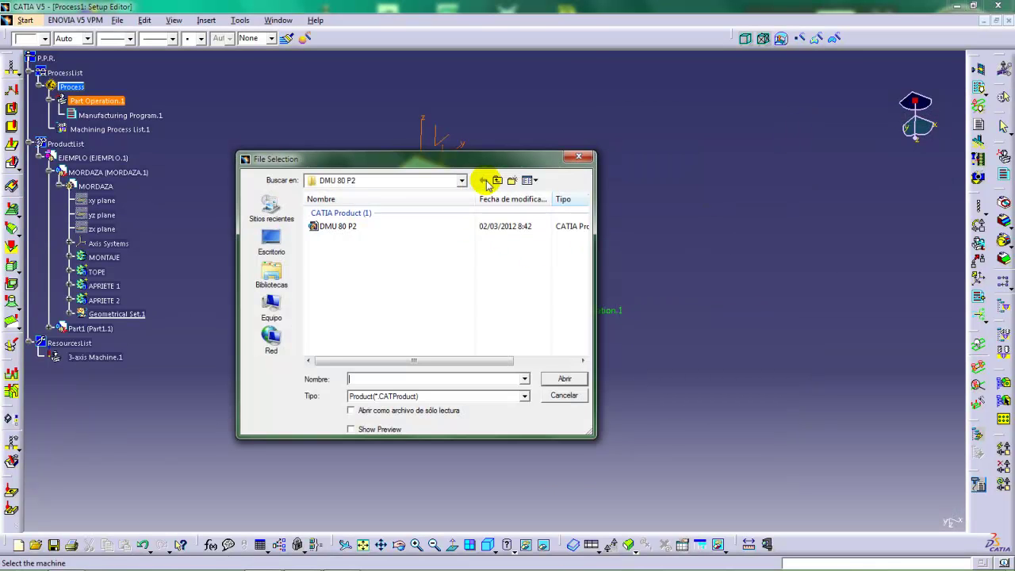
{"action": "left_click", "coordinate": [492, 181]}
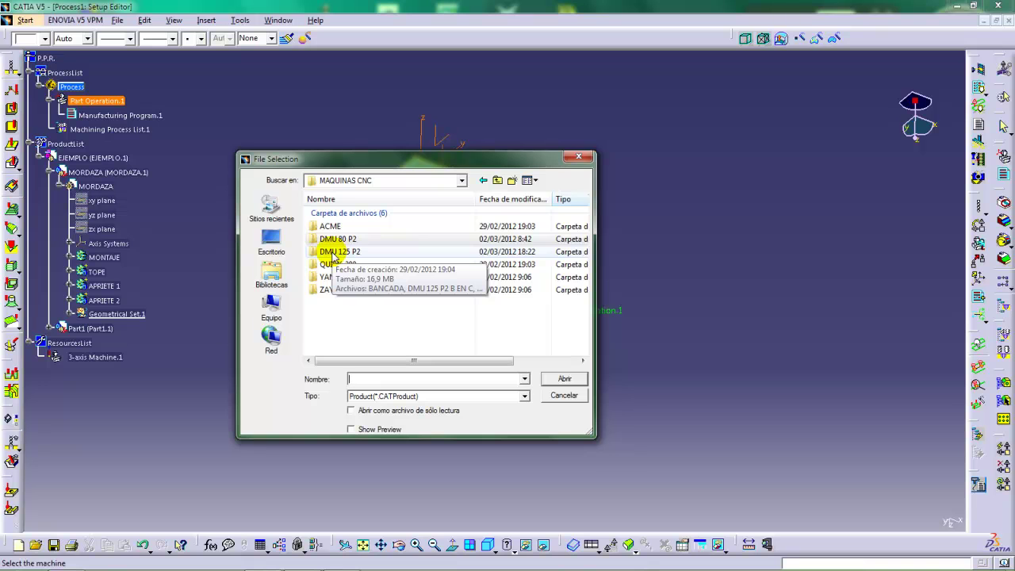
{"action": "double_click", "coordinate": [334, 253]}
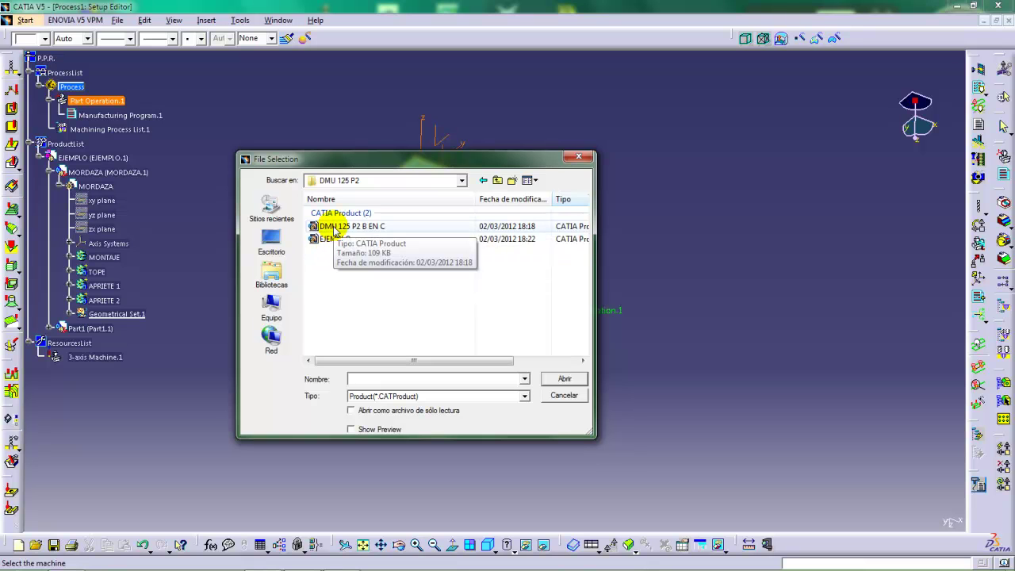
{"action": "left_click", "coordinate": [334, 228]}
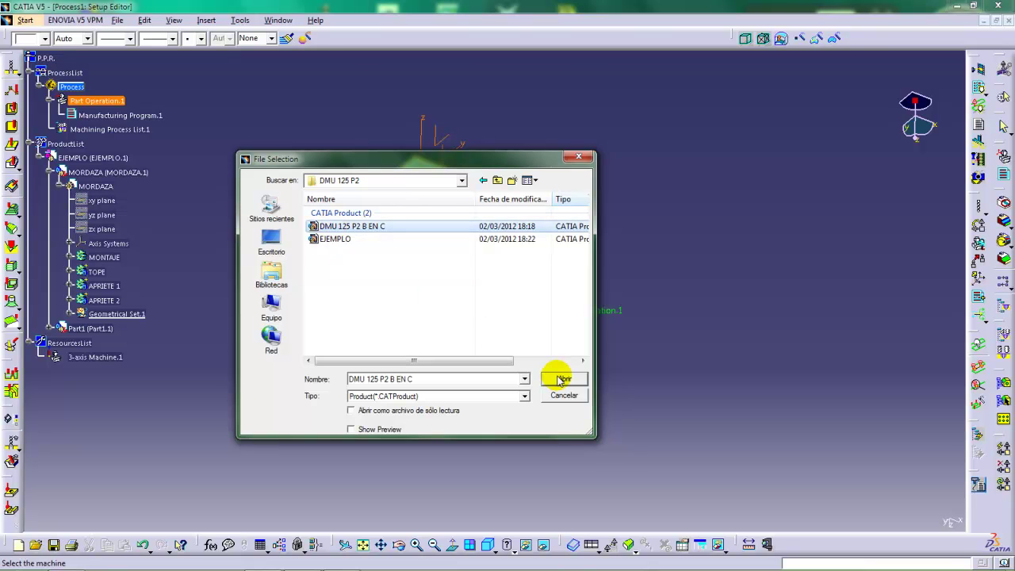
{"action": "left_click", "coordinate": [560, 380]}
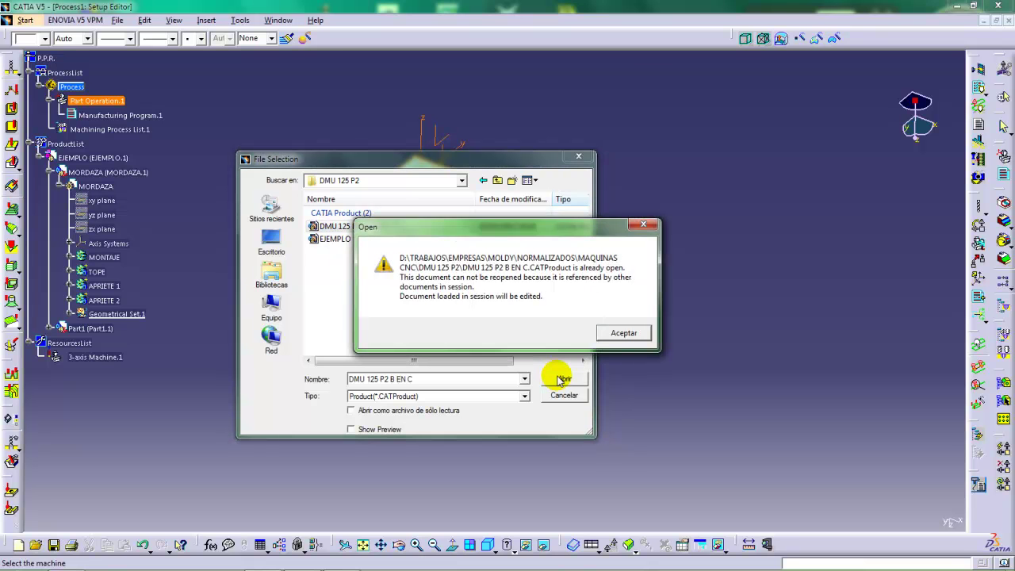
{"action": "left_click", "coordinate": [621, 333]}
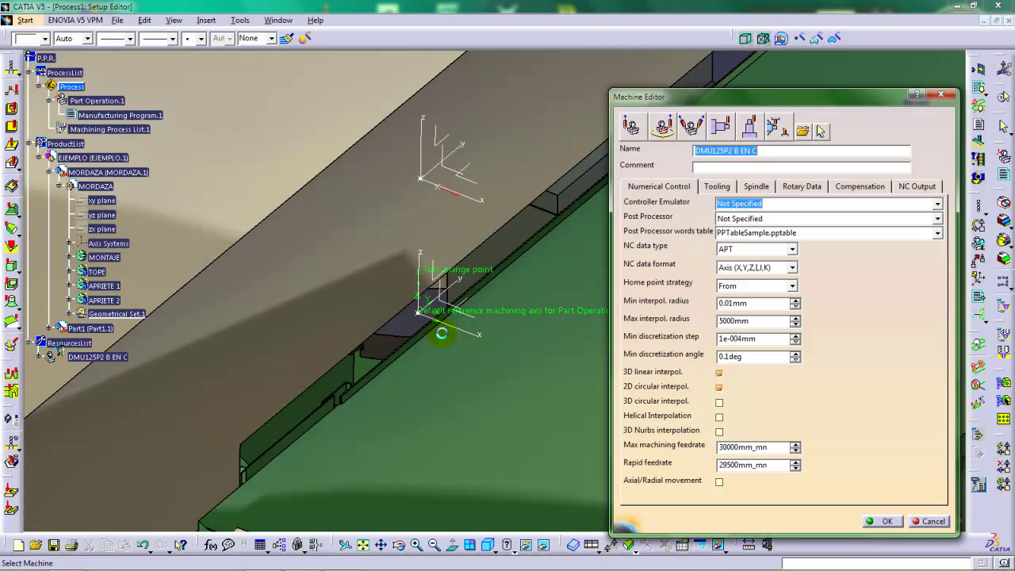
Examine the loaded machine and the location of the machining axis systems relative to its table.
{"action": "middle_click_drag", "start_coordinate": [433, 337], "coordinate": [452, 488]}
{"action": "middle_click_drag", "start_coordinate": [446, 387], "coordinate": [478, 382]}
{"action": "middle_click_drag", "start_coordinate": [444, 257], "coordinate": [209, 336]}
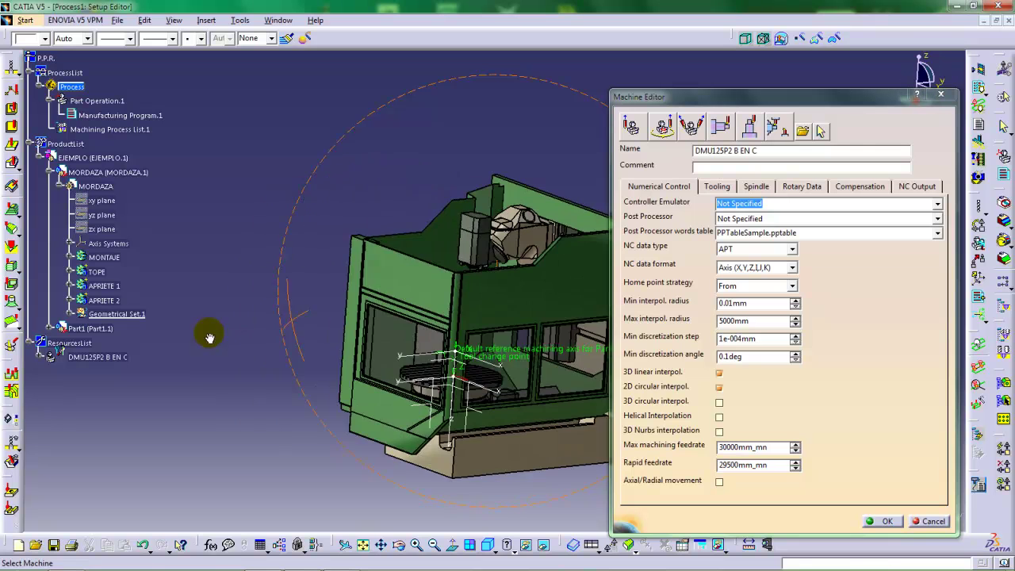
{"action": "middle_click_drag", "start_coordinate": [416, 292], "coordinate": [391, 266]}
{"action": "middle_click_drag", "start_coordinate": [392, 266], "coordinate": [403, 341]}
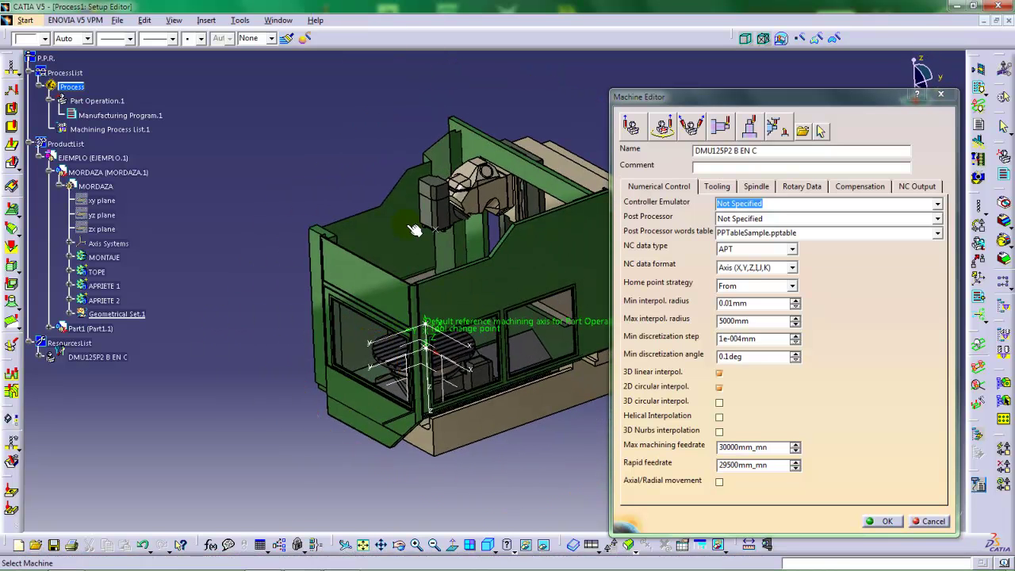
{"action": "middle_click_drag", "start_coordinate": [505, 253], "coordinate": [402, 233]}
{"action": "middle_click_drag", "start_coordinate": [455, 244], "coordinate": [503, 270]}
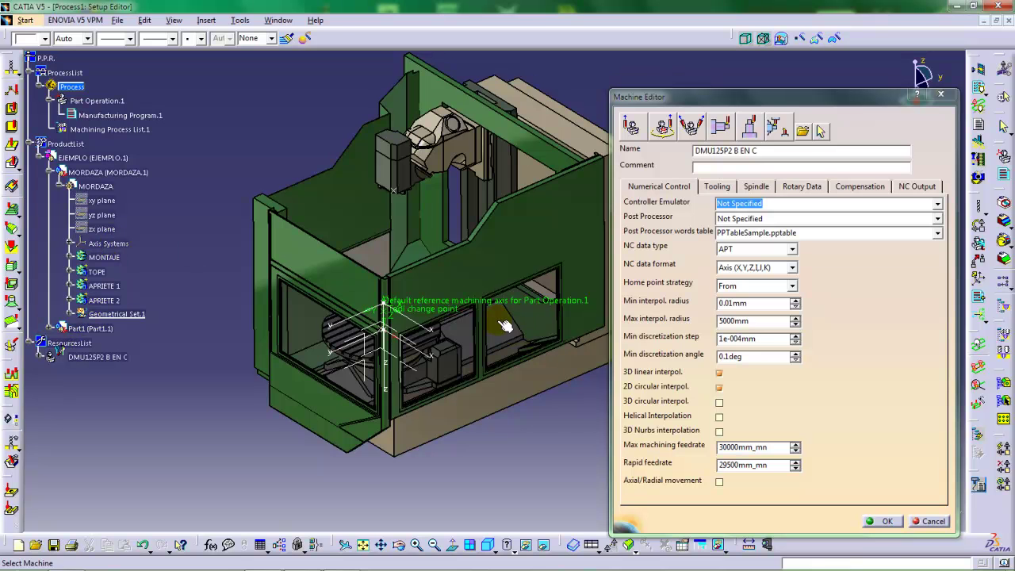
{"action": "mouse_move", "coordinate": [504, 325]}
{"action": "middle_mouse_down"}
{"action": "mouse_move", "coordinate": [465, 315]}
{"action": "mouse_move", "coordinate": [490, 322]}
{"action": "middle_mouse_up"}
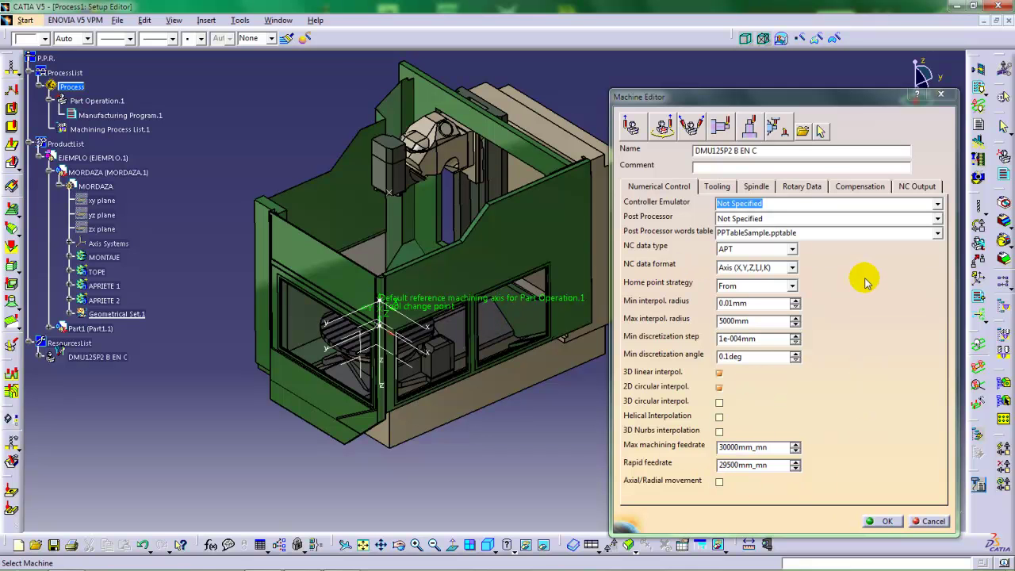
Review the machine's tooling, spindle, rotary, compensation and NC output data, and accept the machine and the part operation.
{"action": "left_click", "coordinate": [716, 186]}
{"action": "left_click", "coordinate": [762, 186]}
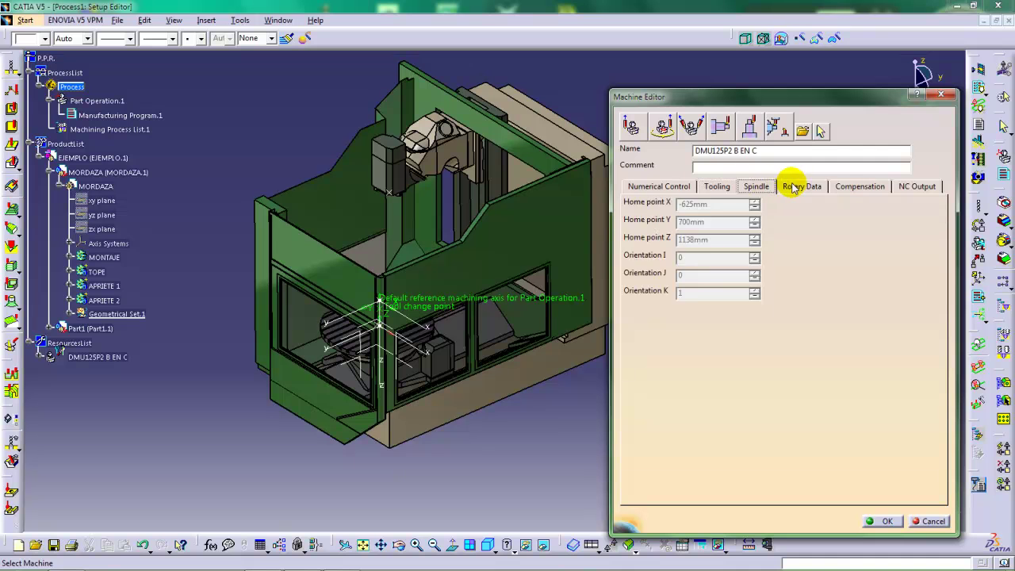
{"action": "left_click", "coordinate": [799, 186]}
{"action": "left_click", "coordinate": [858, 186]}
{"action": "left_click", "coordinate": [913, 189]}
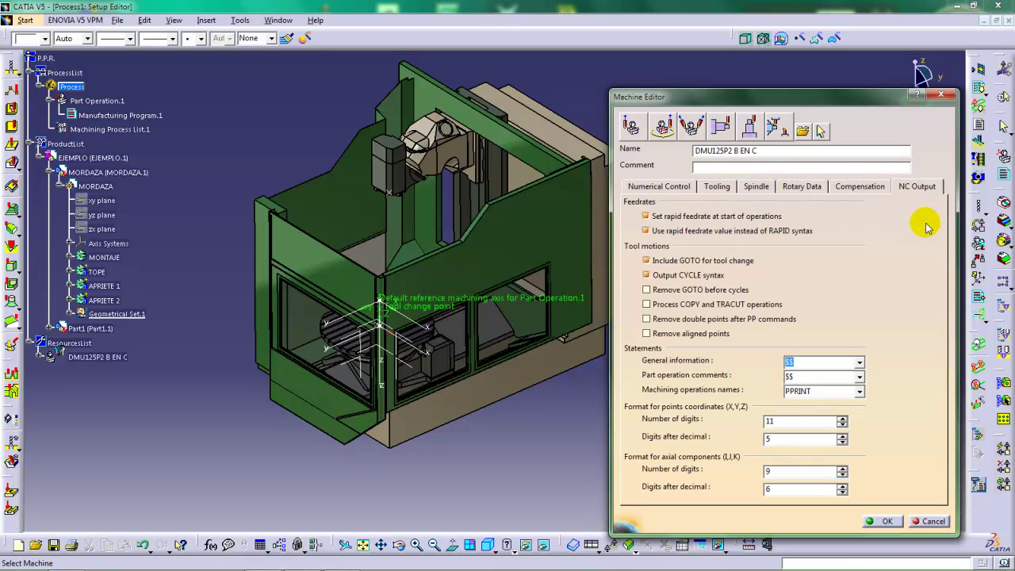
{"action": "left_click", "coordinate": [881, 520]}
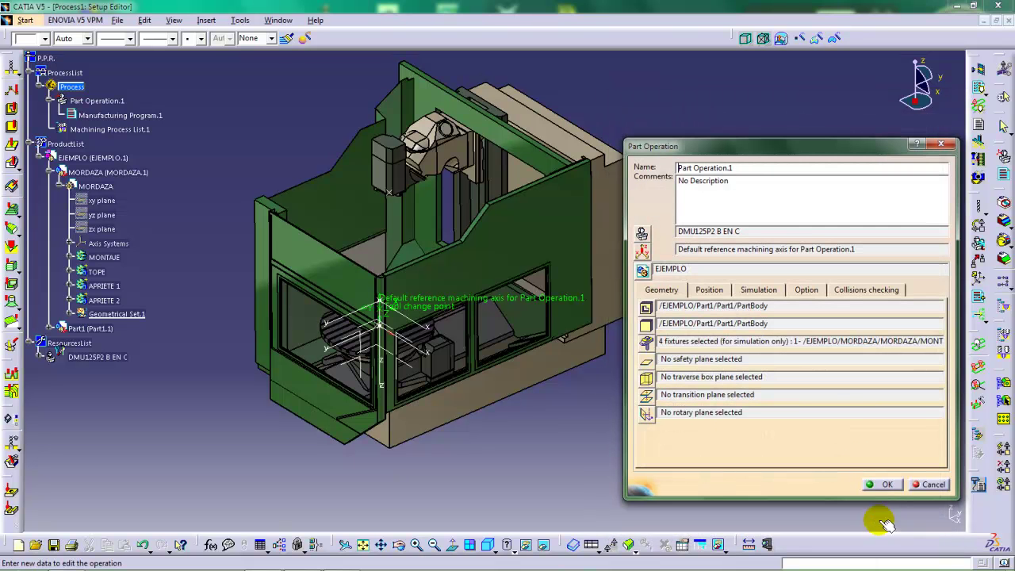
{"action": "left_click", "coordinate": [886, 484]}
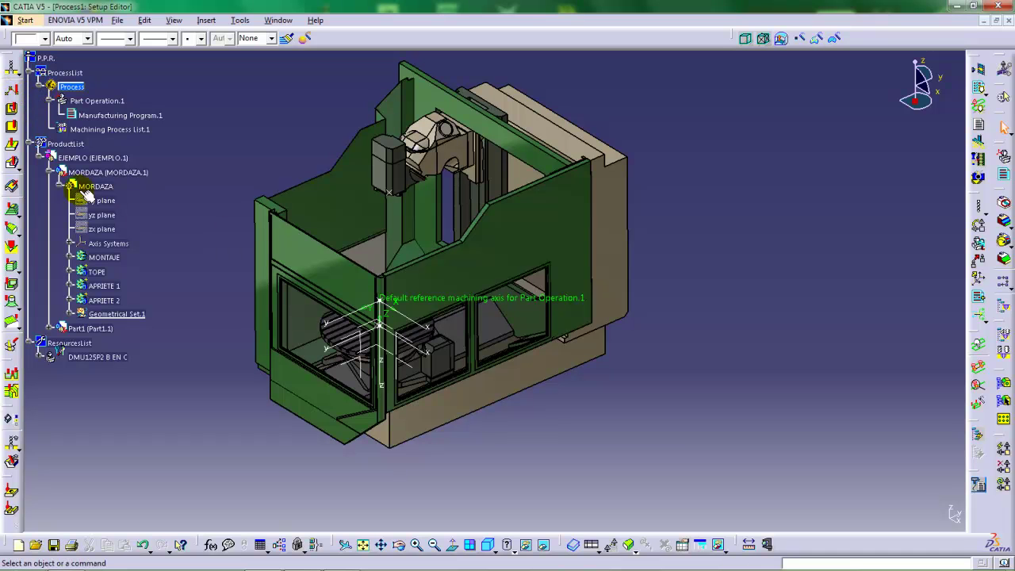
Activate the DMU125P2 B EN C resource, expand its components and load them in Design Mode.
{"action": "left_click", "coordinate": [92, 359]}
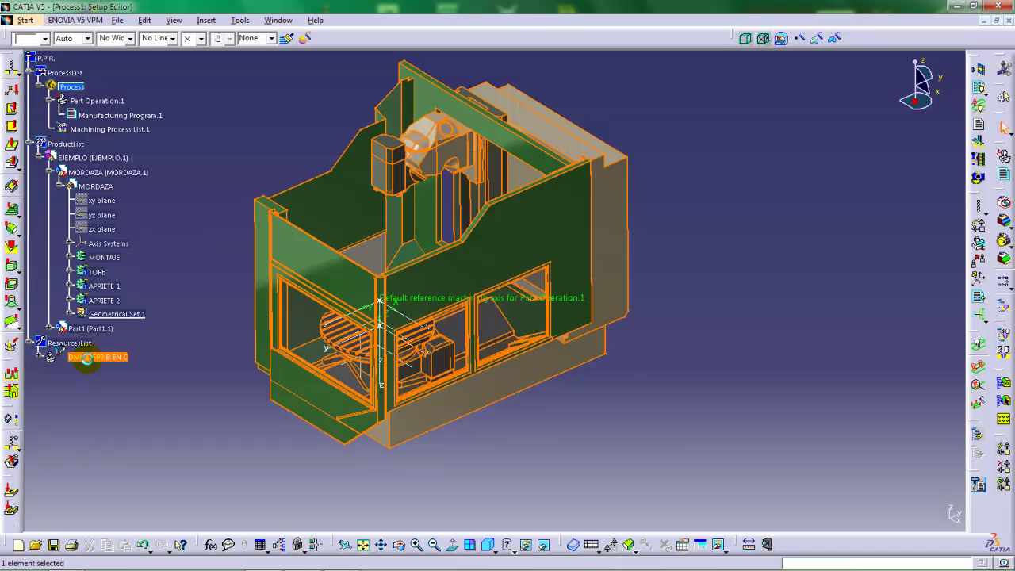
{"action": "double_click", "coordinate": [87, 359]}
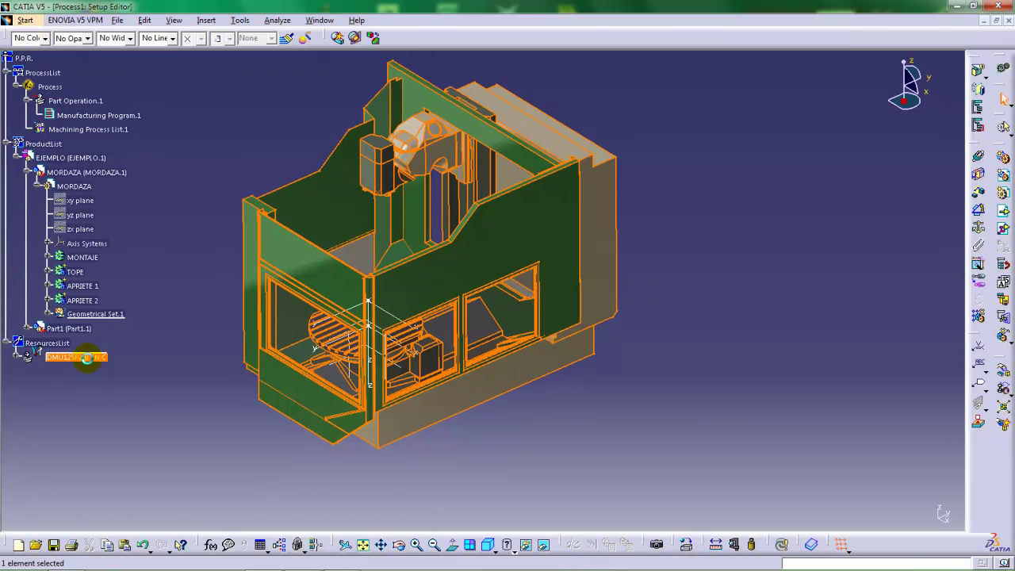
{"action": "left_click", "coordinate": [17, 357]}
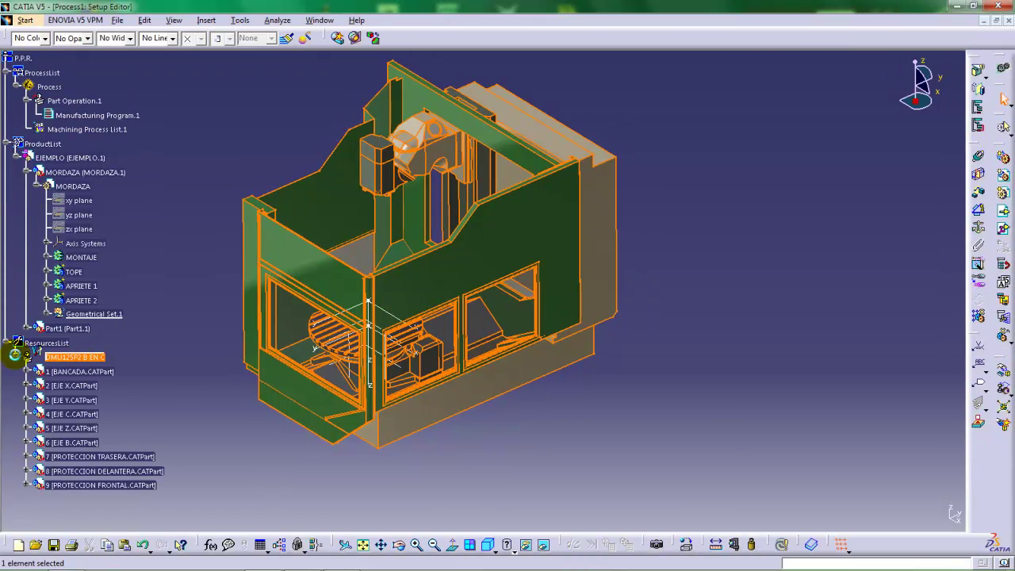
{"action": "left_click", "coordinate": [149, 356]}
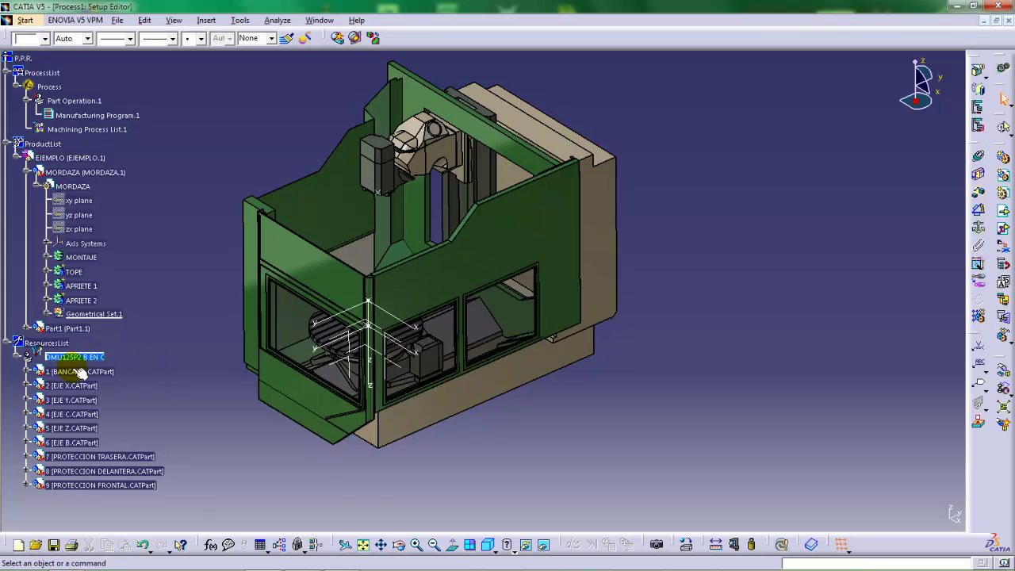
{"action": "left_click", "coordinate": [75, 470]}
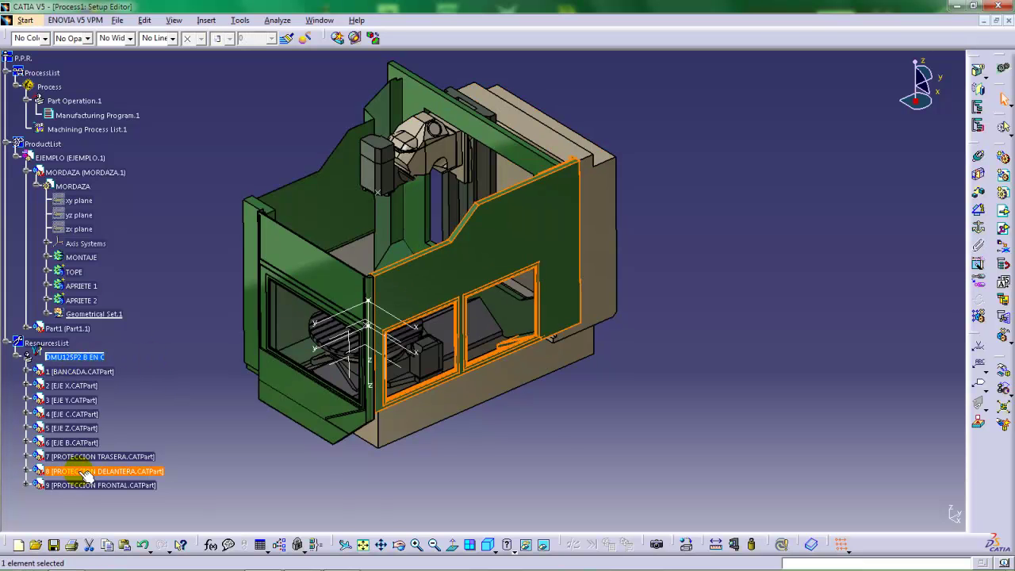
{"action": "right_click", "coordinate": [76, 358]}
{"action": "mouse_move", "coordinate": [127, 313]}
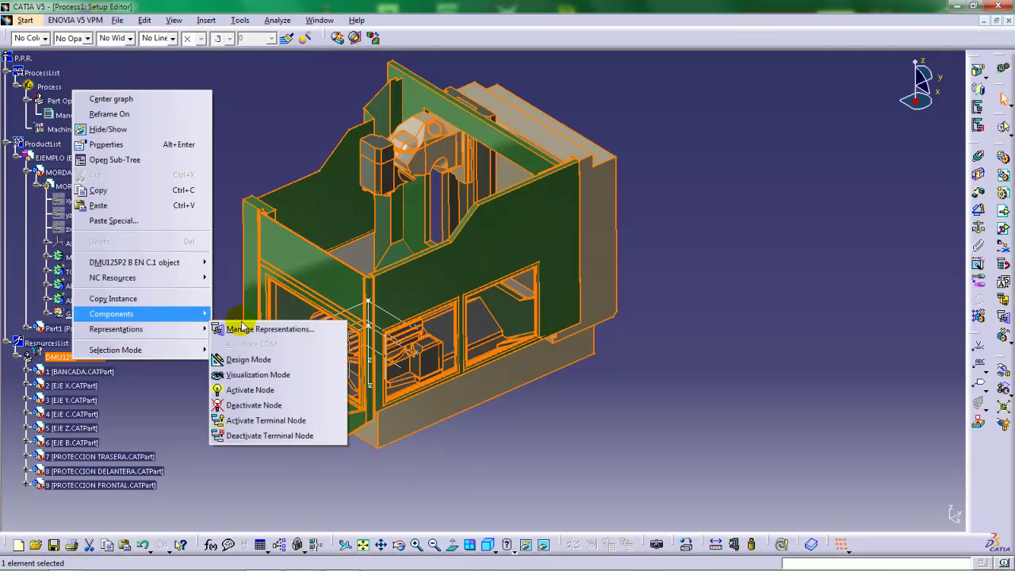
{"action": "left_click", "coordinate": [256, 374]}
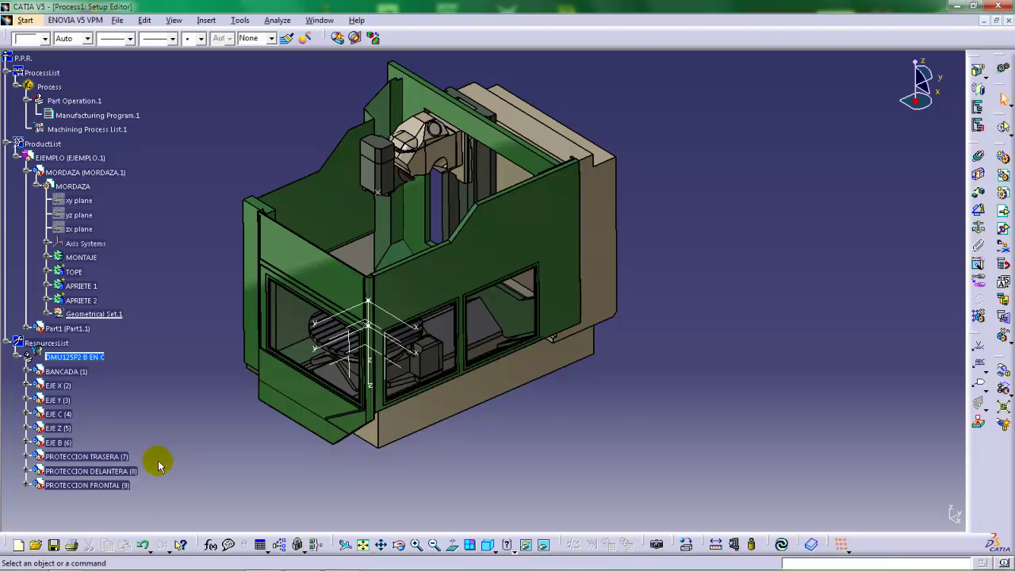
Hide the machine's PROTECCION DELANTERA and PROTECCION FRONTAL guards to expose the rotary table.
{"action": "right_click", "coordinate": [159, 466]}
{"action": "left_click", "coordinate": [131, 255]}
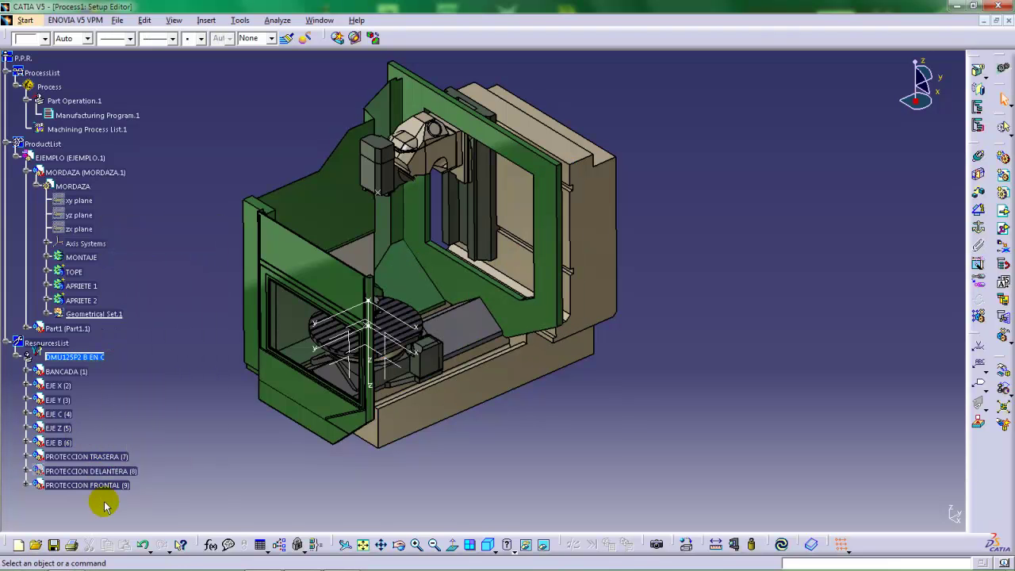
{"action": "right_click", "coordinate": [102, 482]}
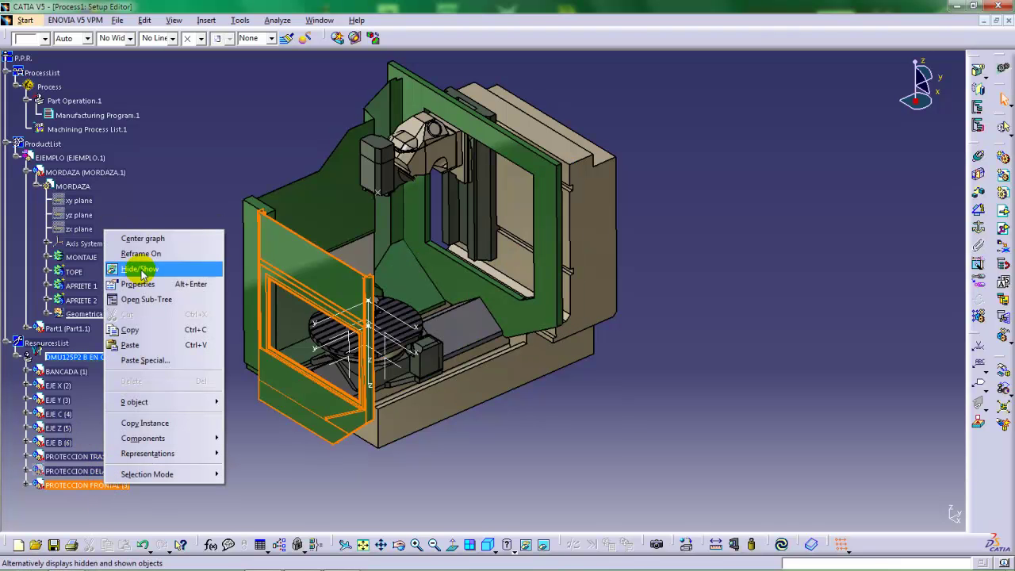
{"action": "left_click", "coordinate": [142, 271]}
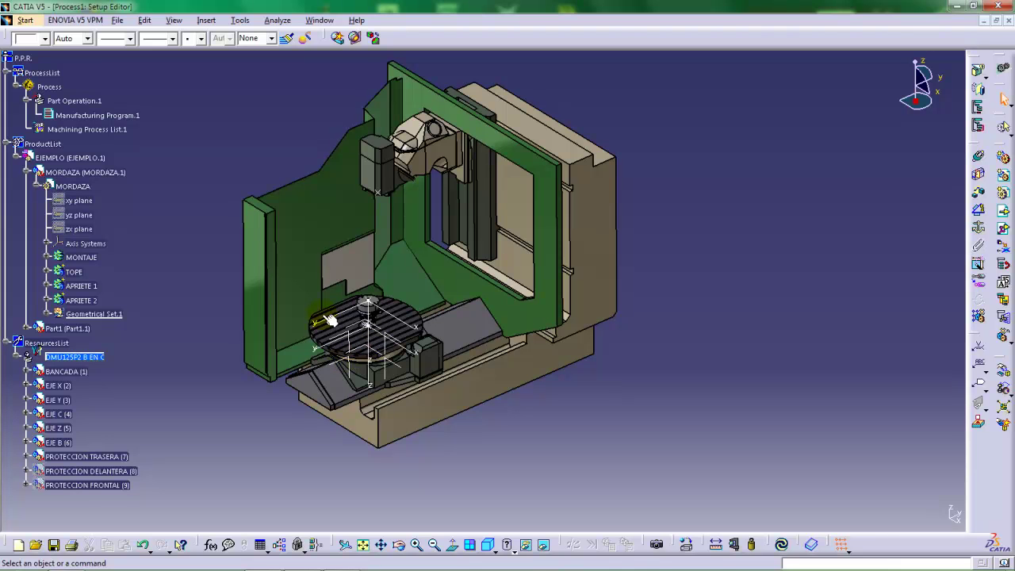
Reactivate the machining process from Part Operation.1 and switch to the NC Machine Tool Simulation workbench.
{"action": "left_click", "coordinate": [73, 101]}
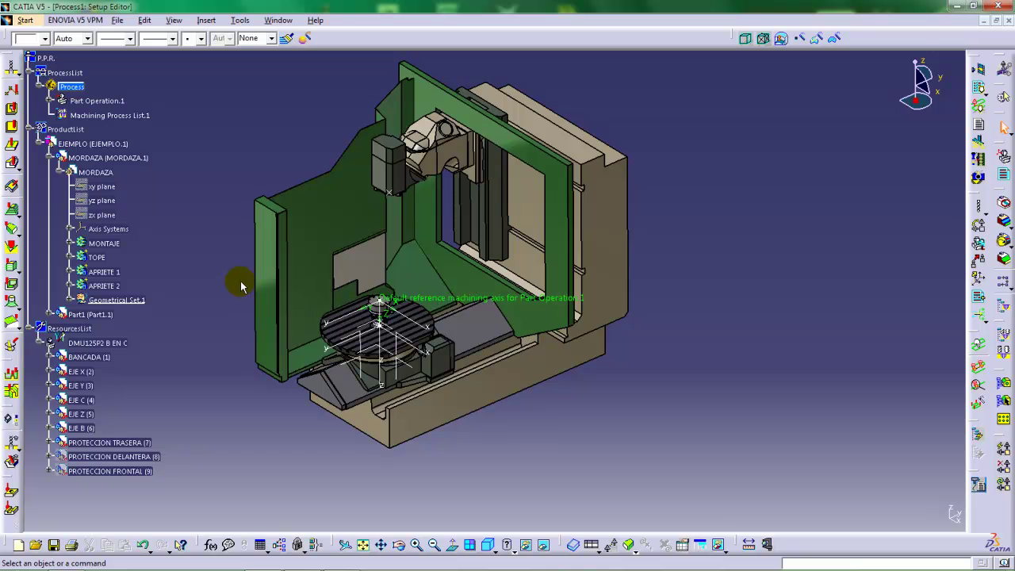
{"action": "left_click", "coordinate": [22, 20]}
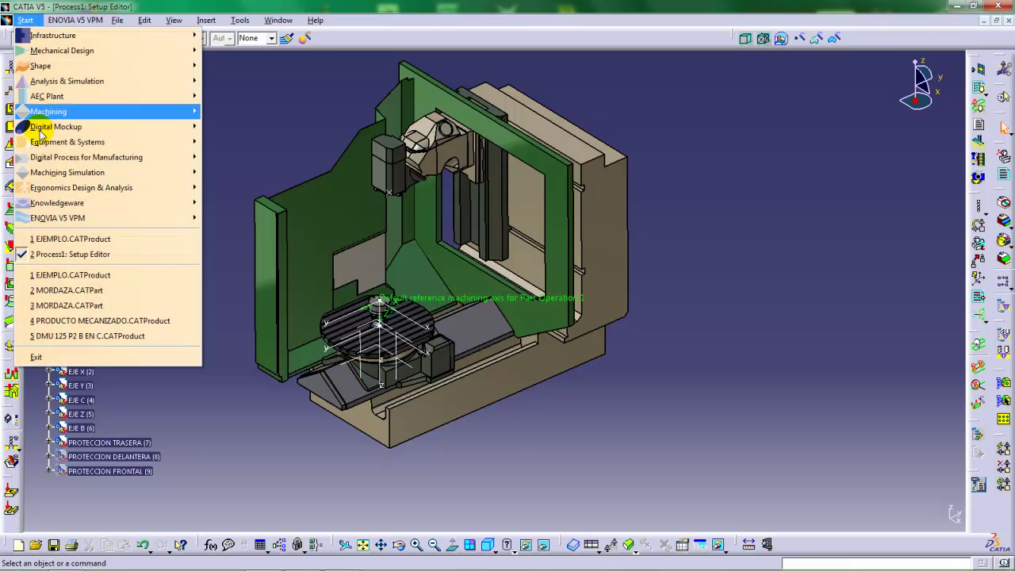
{"action": "mouse_move", "coordinate": [45, 174]}
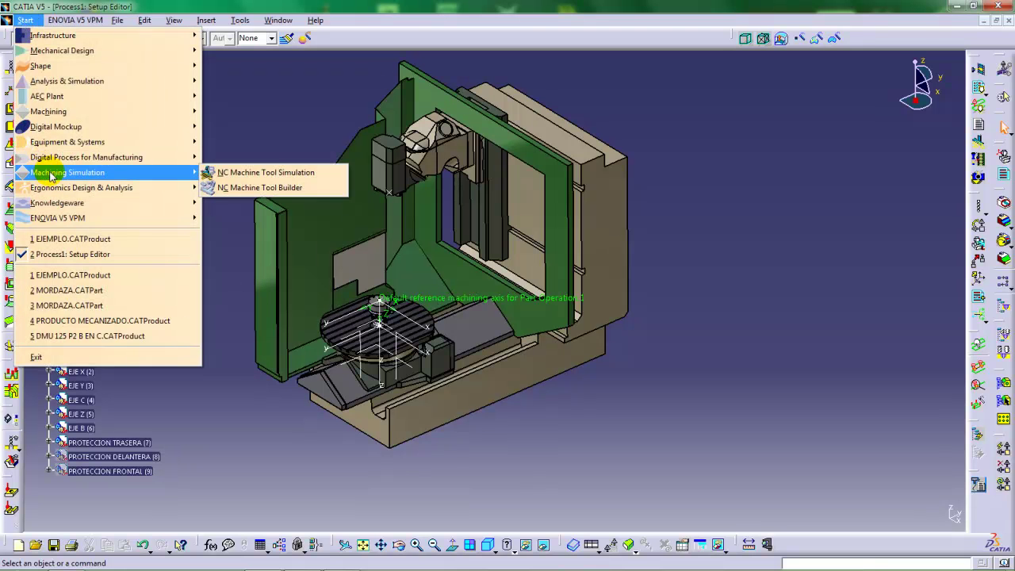
{"action": "left_click", "coordinate": [274, 174]}
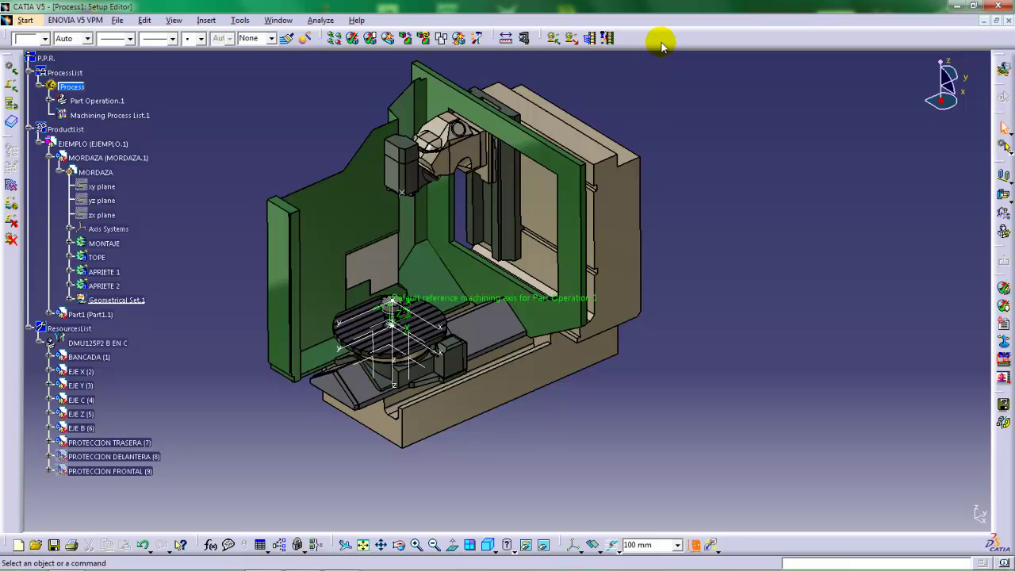
Switch to the Advanced Machining workbench and return to NC Machine Tool Simulation.
{"action": "left_click", "coordinate": [25, 20]}
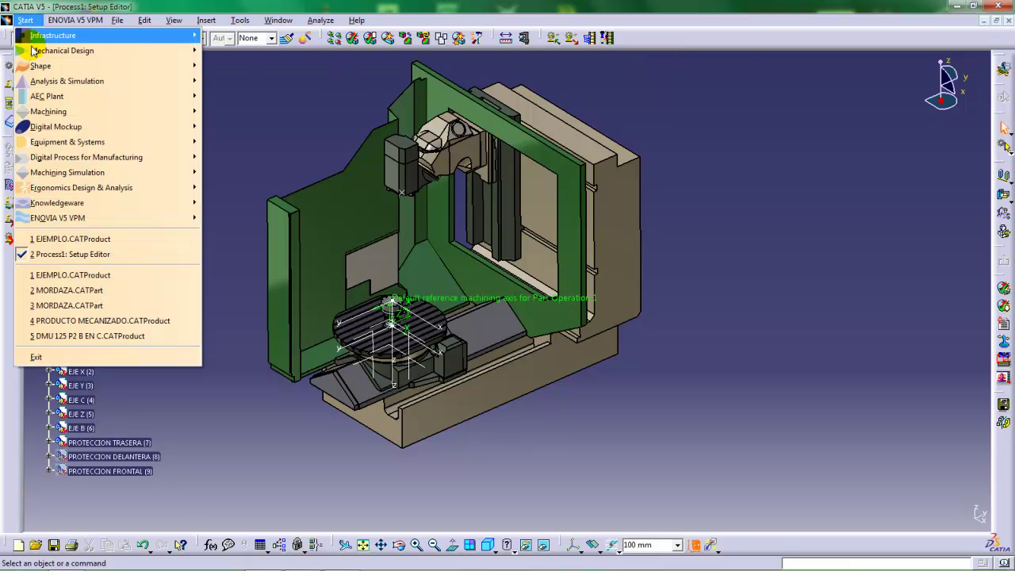
{"action": "mouse_move", "coordinate": [45, 57]}
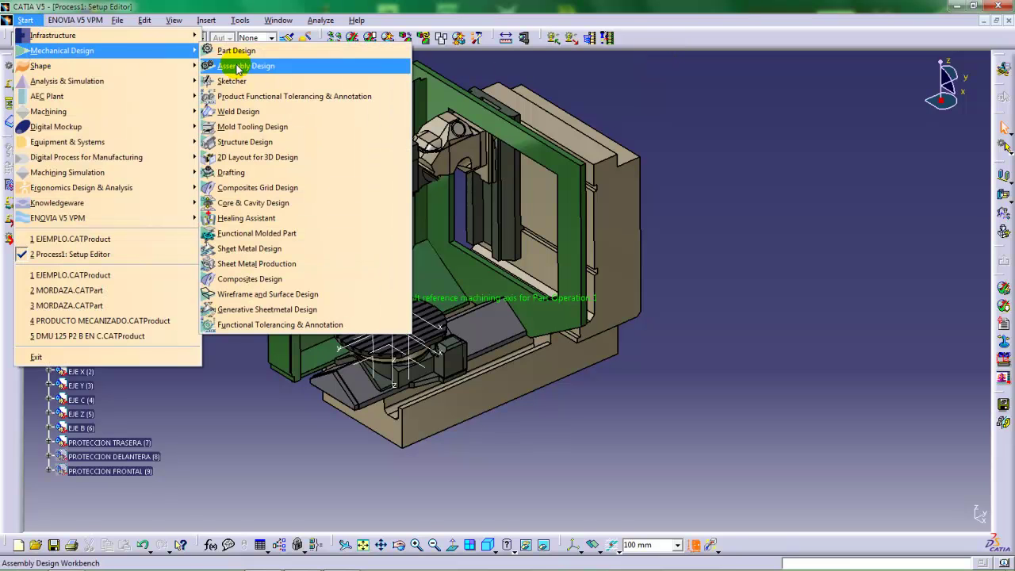
{"action": "mouse_move", "coordinate": [103, 110]}
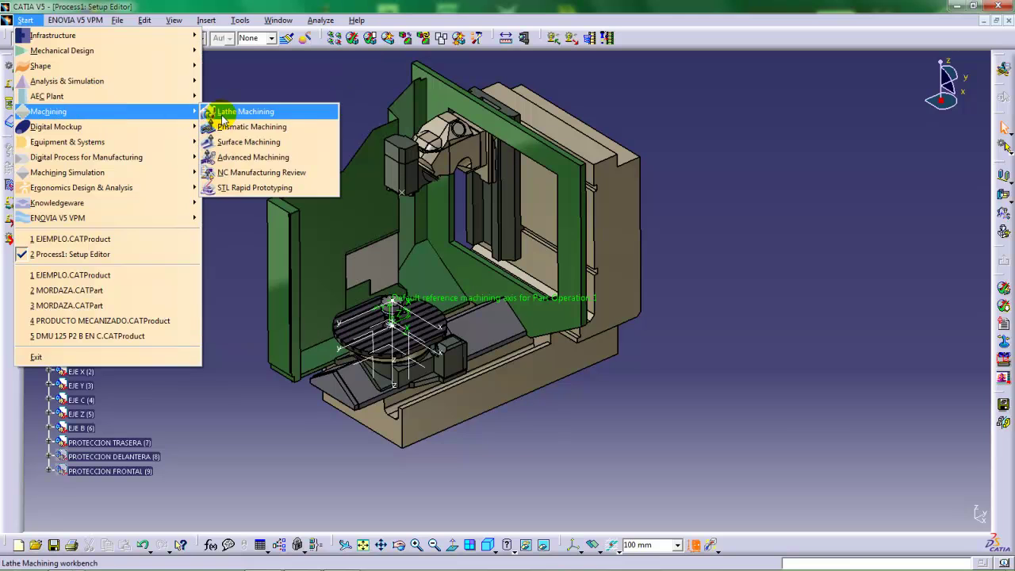
{"action": "left_click", "coordinate": [239, 158]}
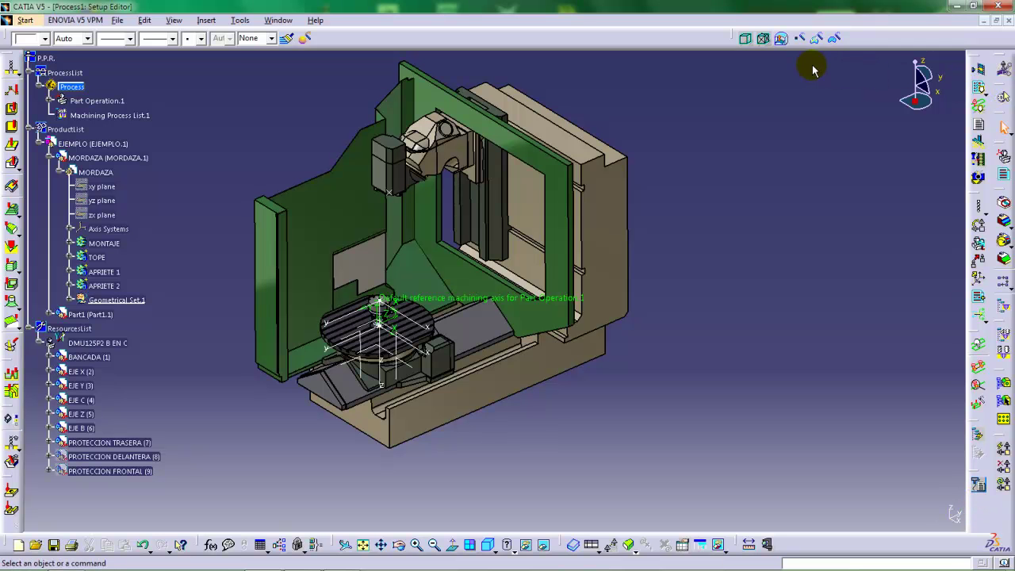
{"action": "left_click", "coordinate": [26, 20]}
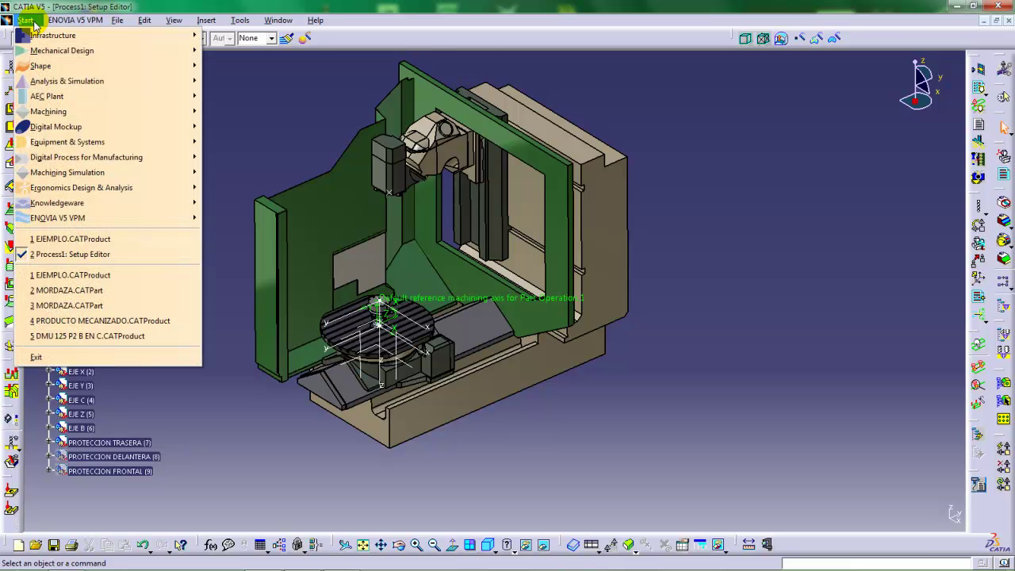
{"action": "mouse_move", "coordinate": [169, 171]}
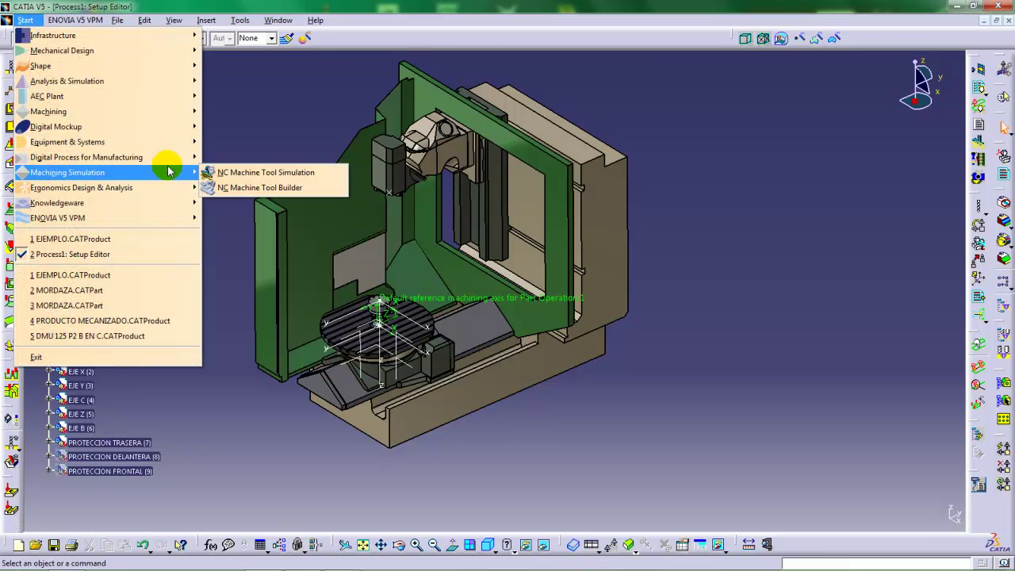
{"action": "left_click", "coordinate": [245, 176]}
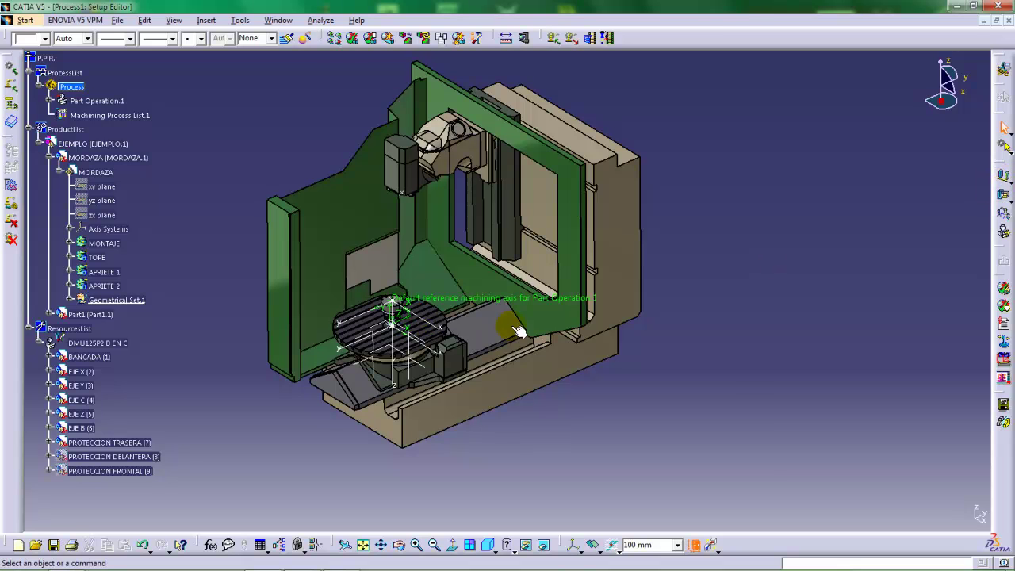
{"action": "mouse_move", "coordinate": [704, 569]}
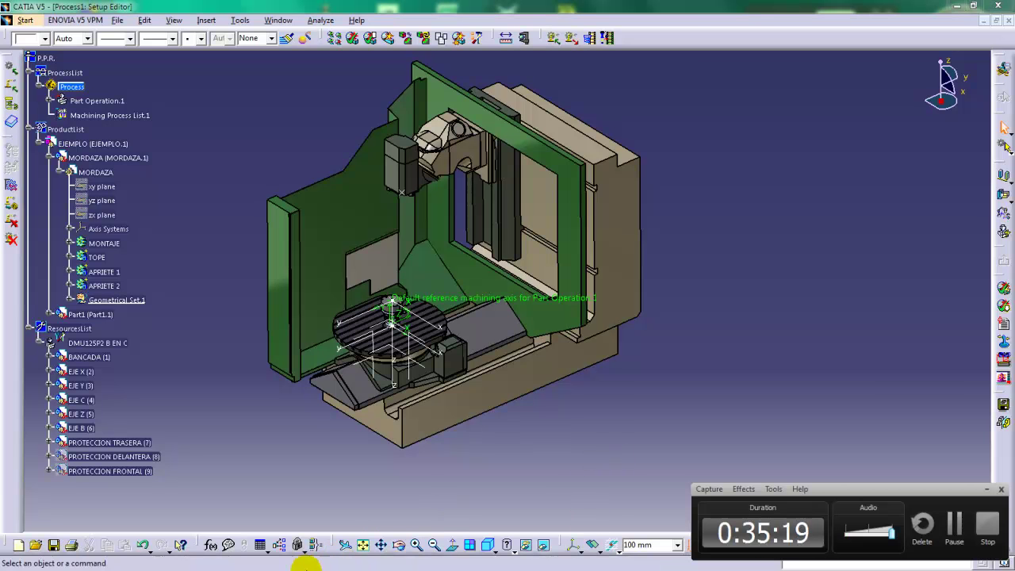
{"action": "left_click", "coordinate": [991, 489]}
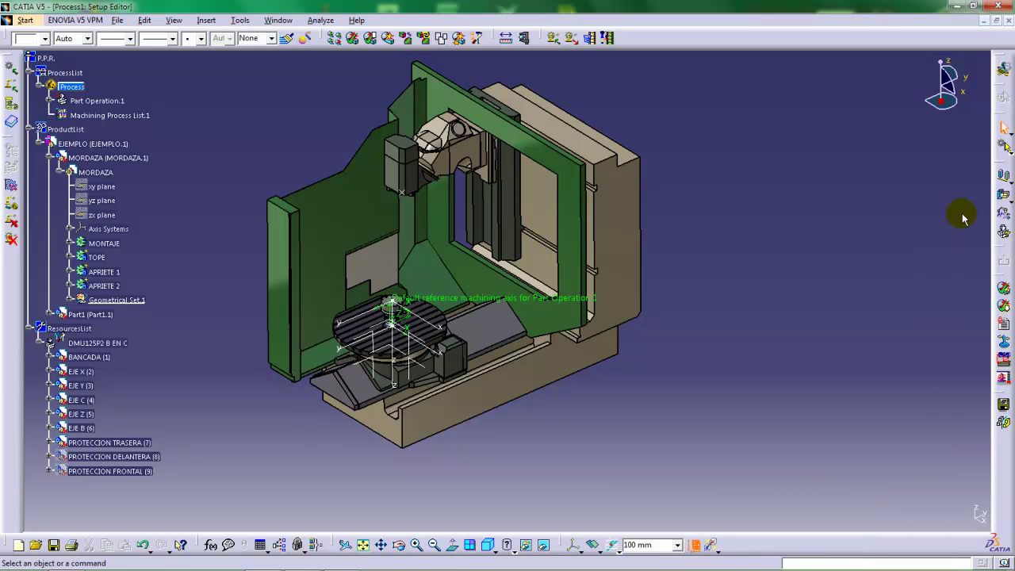
Auto-mount the EJEMPLO.1 workpiece on the machine's rotary table using the default reference machining axis for Part Operation.1.
{"action": "left_click", "coordinate": [1003, 234]}
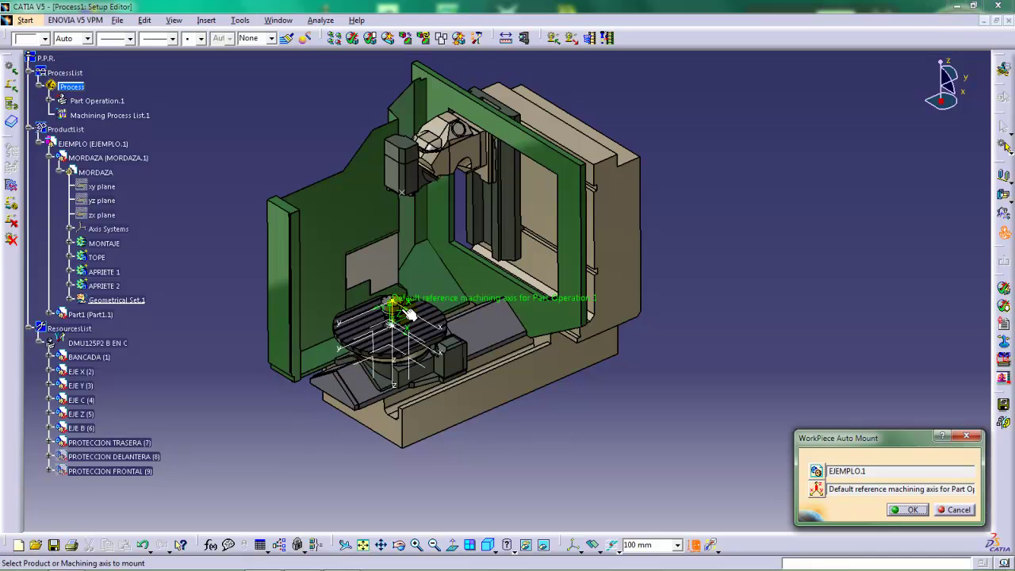
{"action": "left_click", "coordinate": [911, 509]}
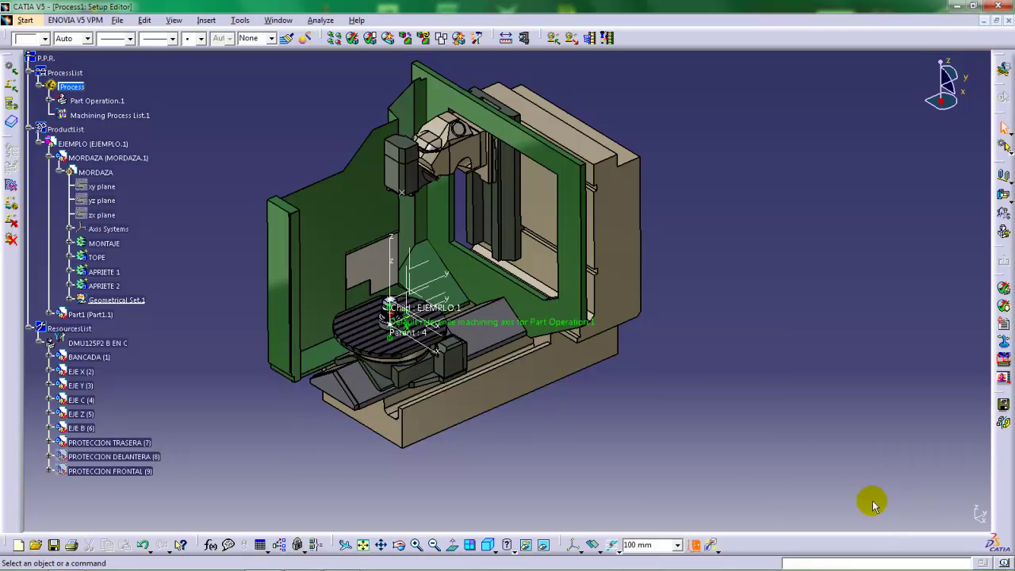
{"action": "middle_click_drag", "start_coordinate": [534, 398], "coordinate": [636, 330]}
{"action": "middle_click_drag", "start_coordinate": [543, 301], "coordinate": [514, 246]}
{"action": "middle_click_drag", "start_coordinate": [521, 316], "coordinate": [488, 315]}
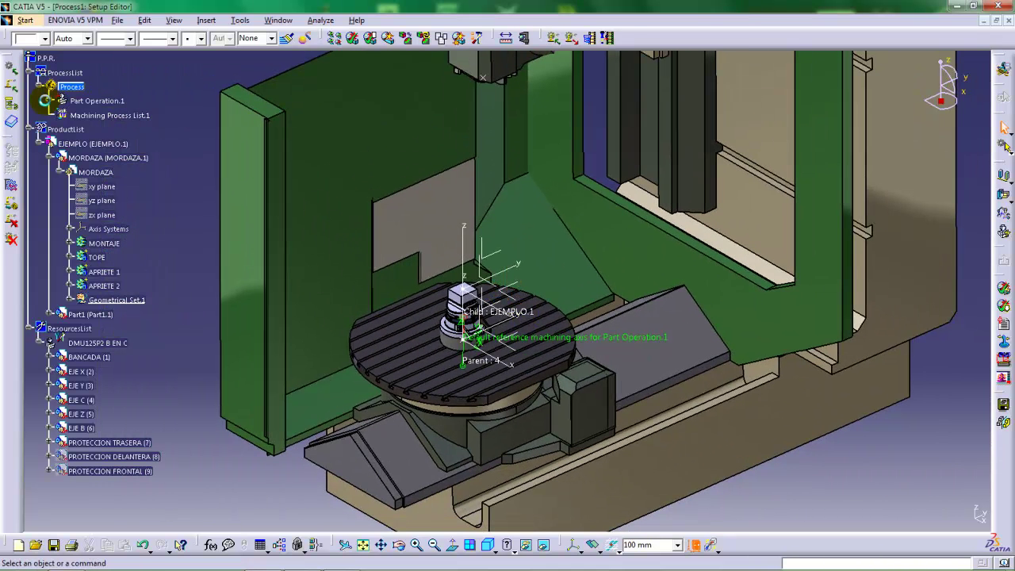
Expand Part Operation.1, review and accept Manufacturing Program.1's settings, and switch to the Advanced Machining workbench.
{"action": "left_click", "coordinate": [49, 101]}
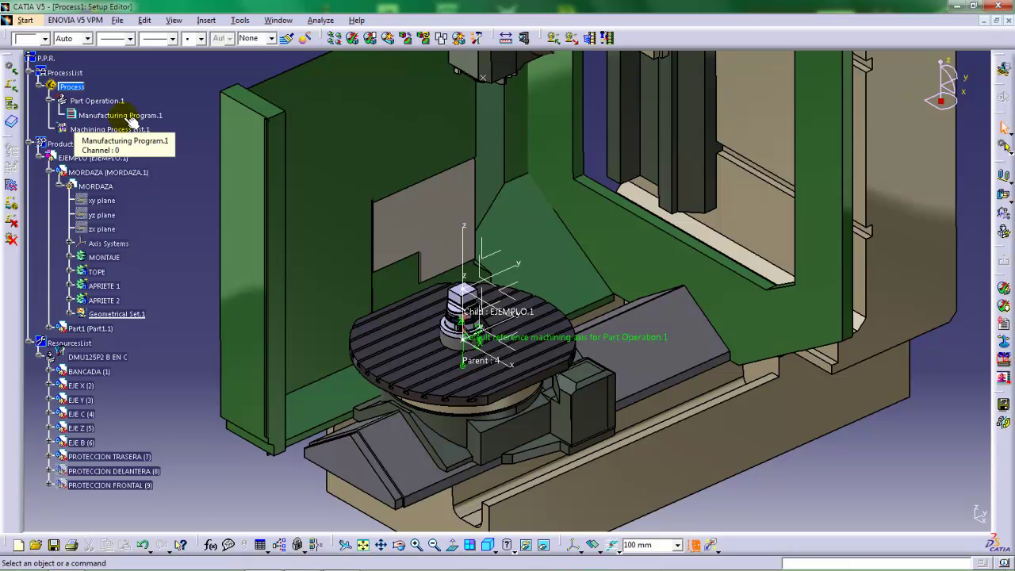
{"action": "double_click", "coordinate": [120, 115]}
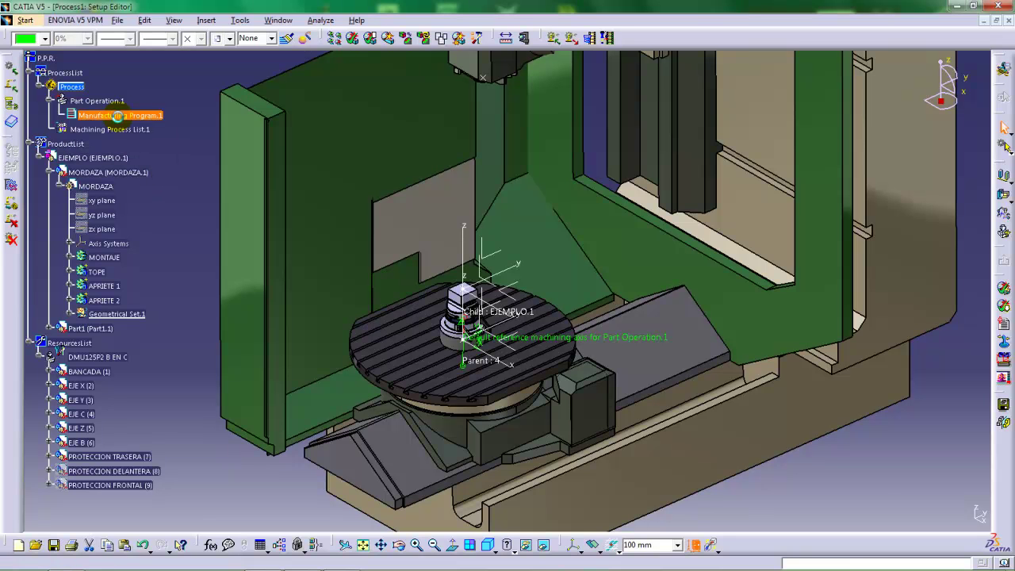
{"action": "left_click", "coordinate": [907, 512]}
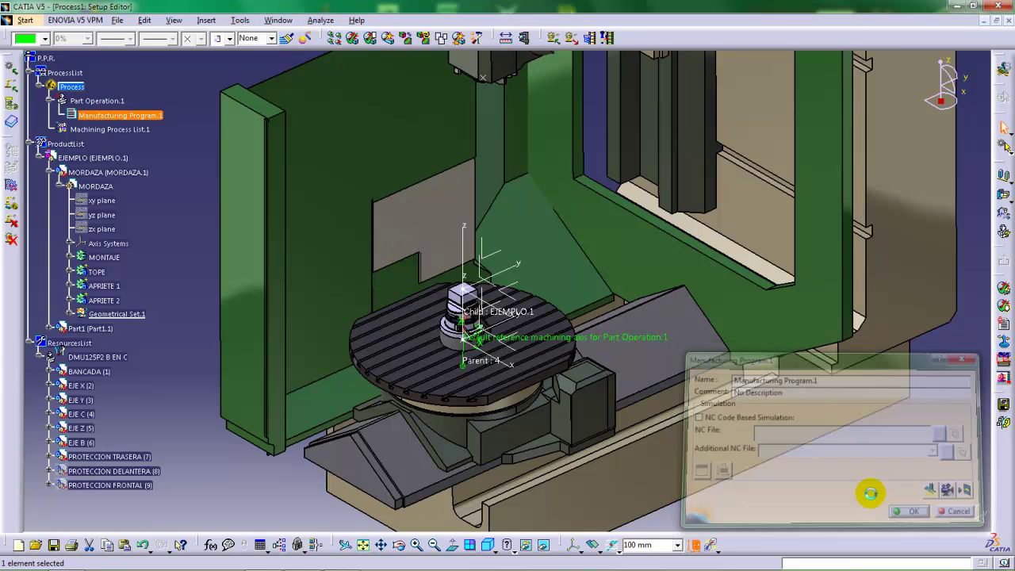
{"action": "left_click", "coordinate": [26, 21]}
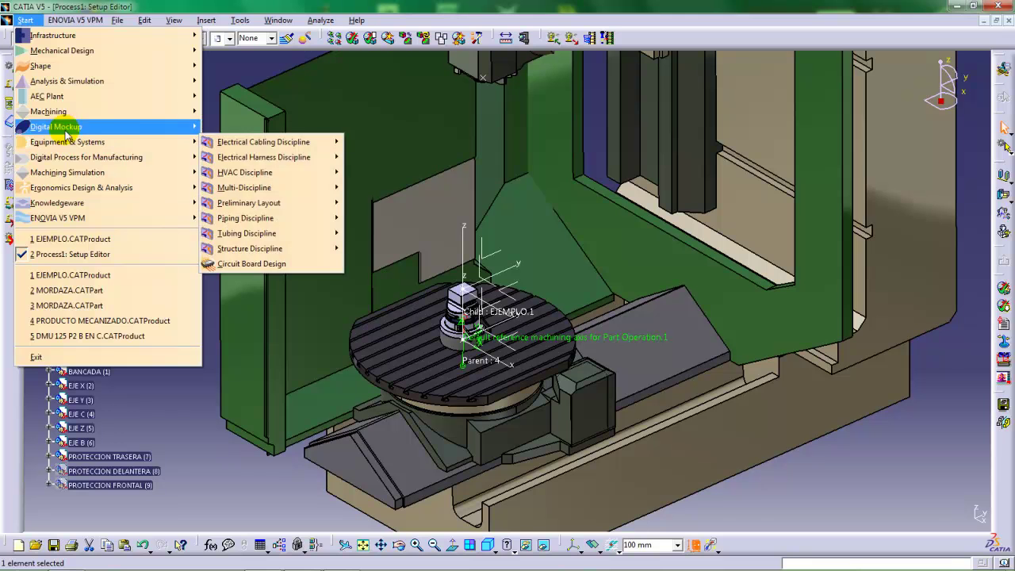
{"action": "left_click", "coordinate": [282, 157]}
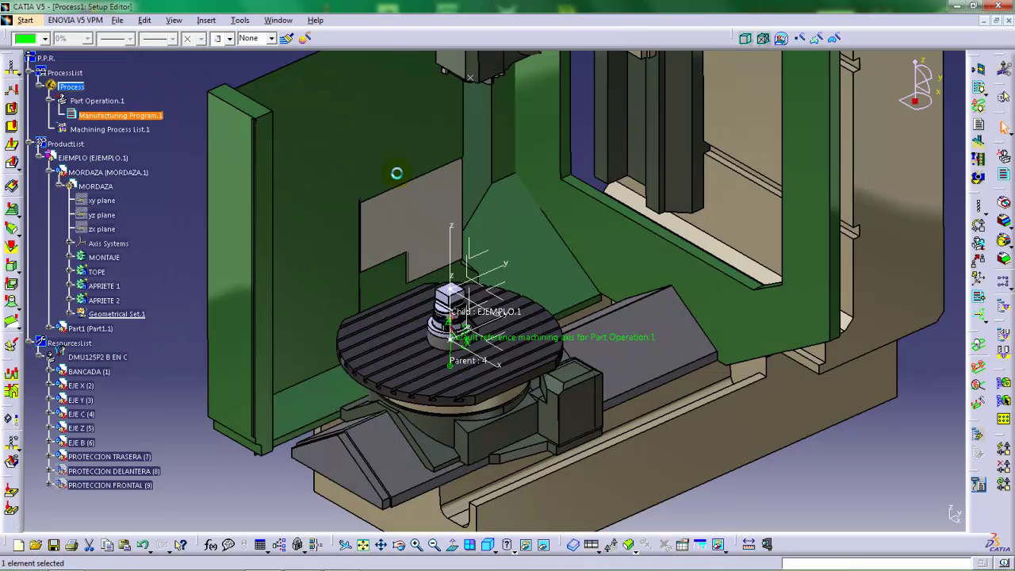
Insert a machining axis change in Manufacturing Program.1, referencing the axis system on top of the mounted workpiece.
{"action": "middle_click_drag", "start_coordinate": [424, 212], "coordinate": [495, 218]}
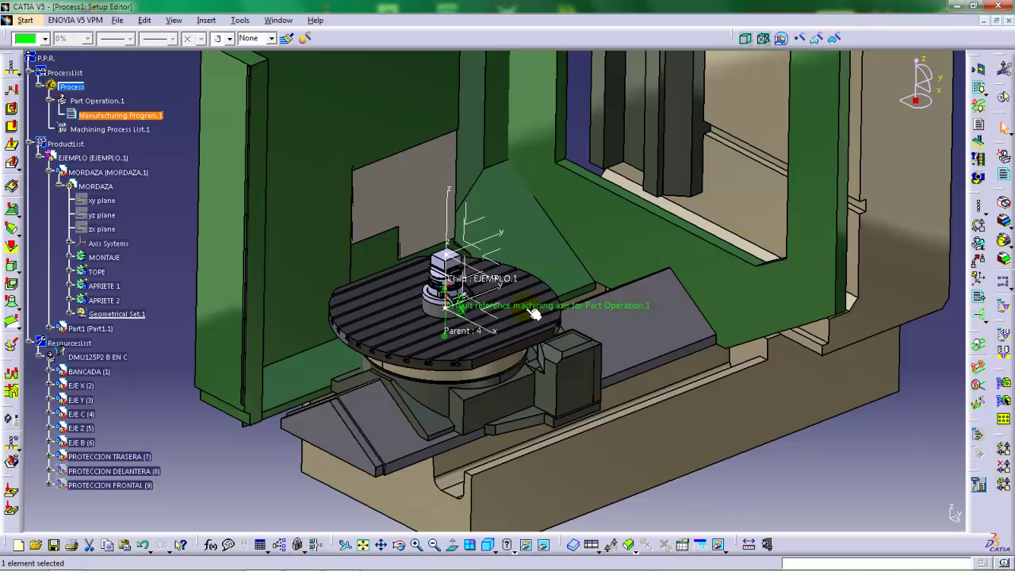
{"action": "middle_click_drag", "start_coordinate": [474, 324], "coordinate": [417, 211]}
{"action": "left_click", "coordinate": [491, 300]}
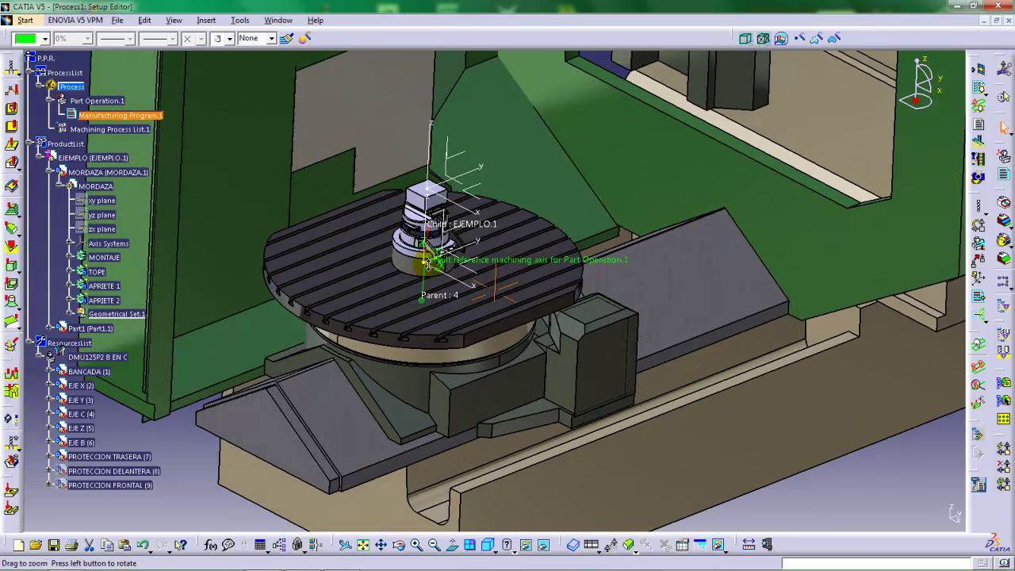
{"action": "left_click", "coordinate": [417, 204]}
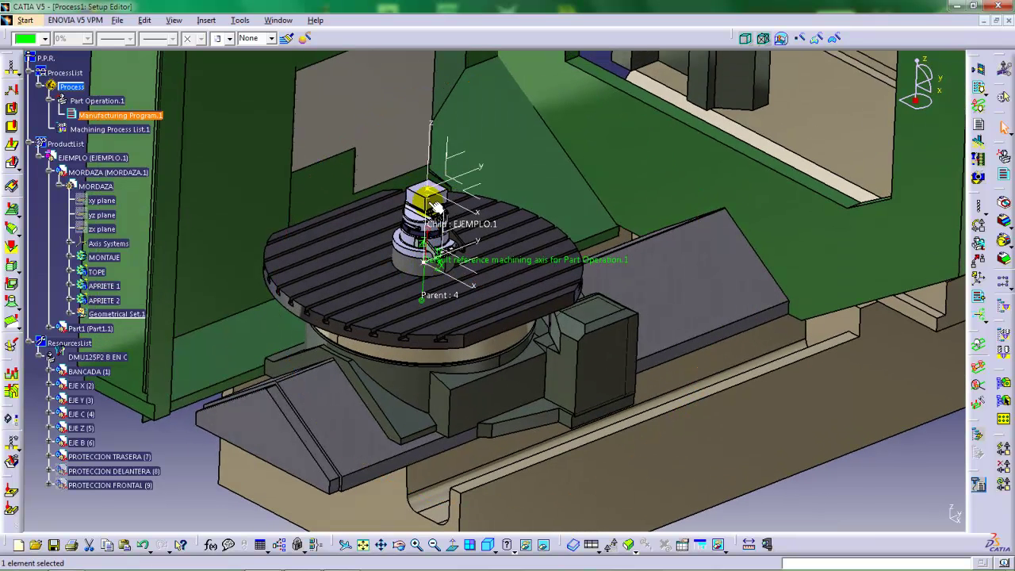
{"action": "middle_click_drag", "start_coordinate": [446, 252], "coordinate": [437, 273]}
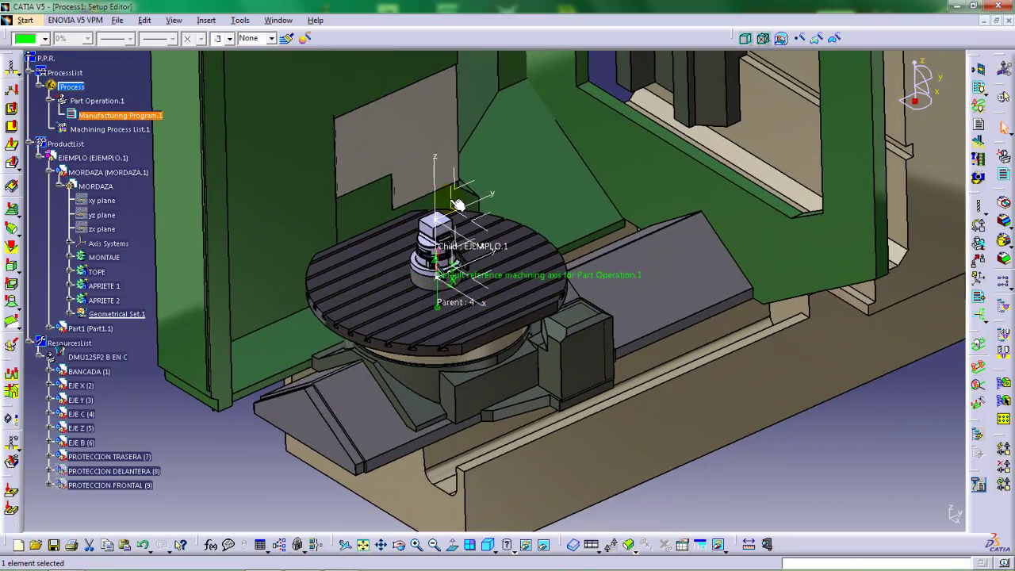
{"action": "middle_click_drag", "start_coordinate": [412, 250], "coordinate": [394, 279]}
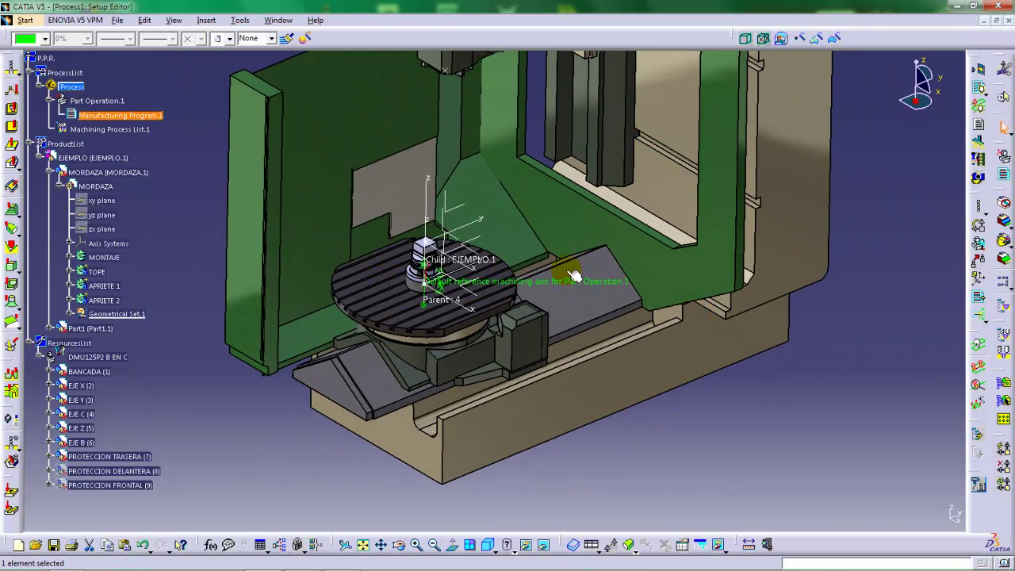
{"action": "left_click", "coordinate": [980, 281]}
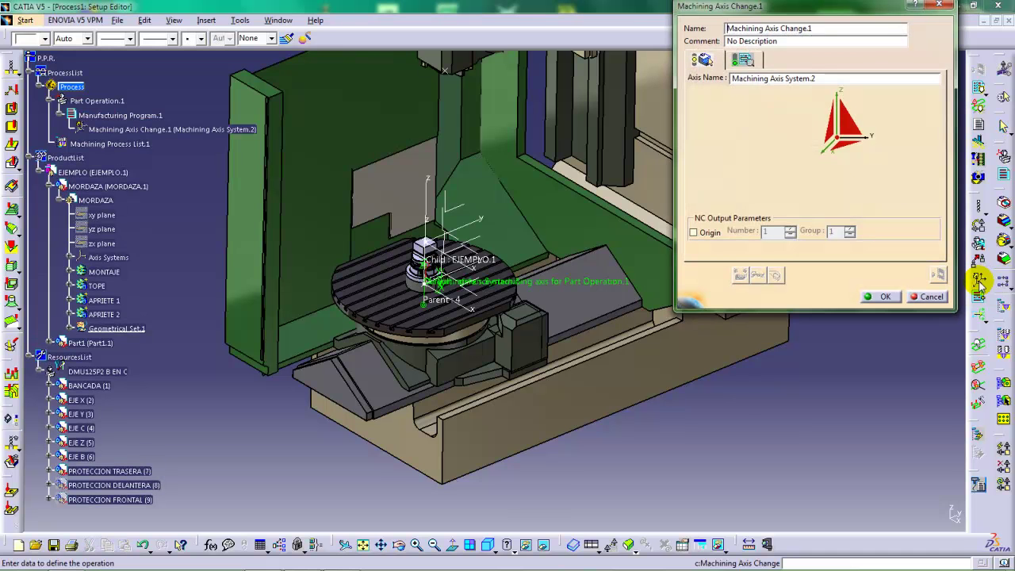
{"action": "left_click", "coordinate": [846, 127]}
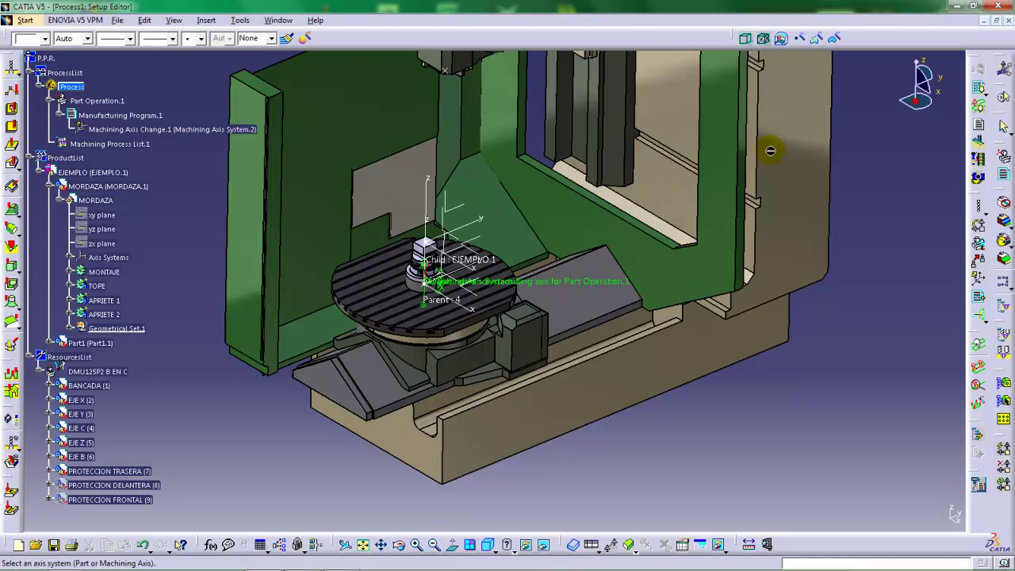
{"action": "left_click", "coordinate": [458, 212]}
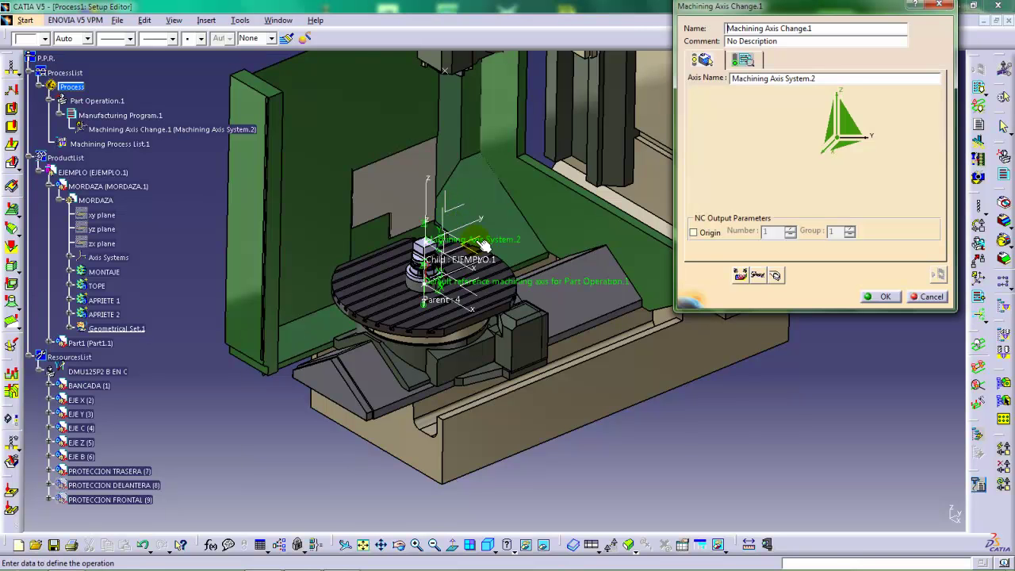
{"action": "left_click", "coordinate": [883, 296]}
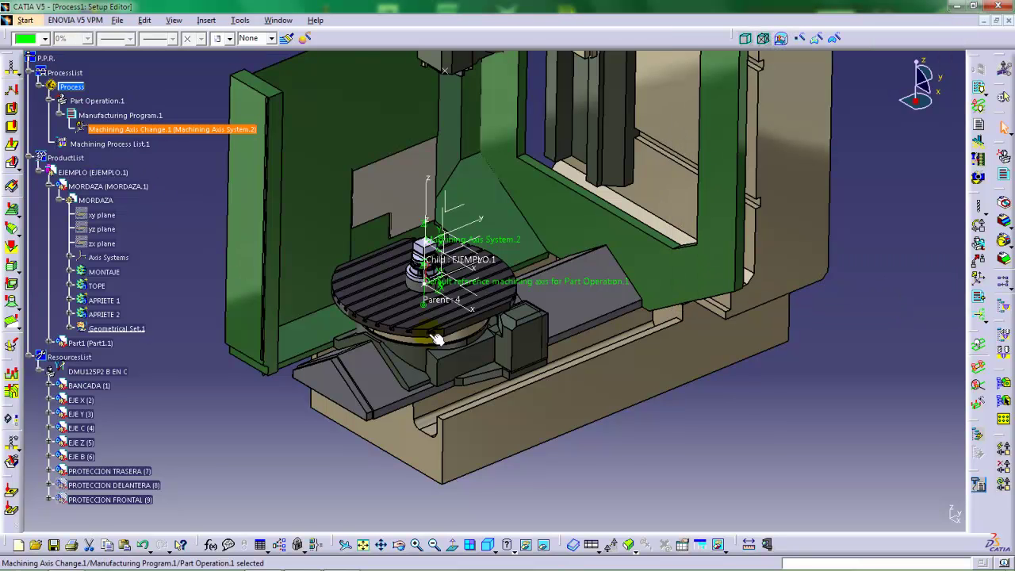
Hide Part1's axis system, Machining Axis System.2, the workpiece's child-parent mount marker and Part Operation.1's default reference machining axis.
{"action": "middle_click_drag", "start_coordinate": [432, 336], "coordinate": [515, 293]}
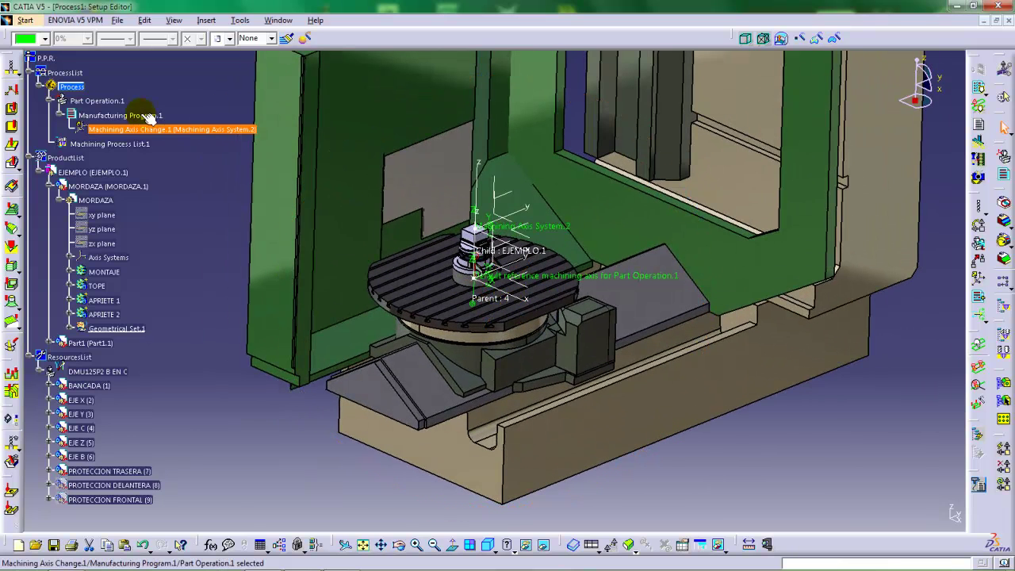
{"action": "middle_click_drag", "start_coordinate": [553, 327], "coordinate": [526, 325]}
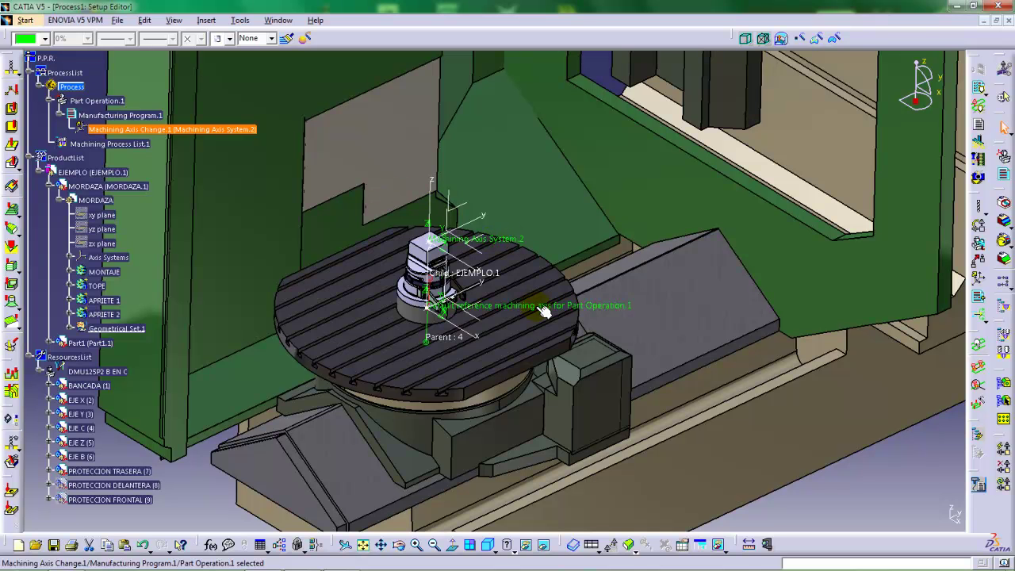
{"action": "middle_click_drag", "start_coordinate": [535, 305], "coordinate": [543, 342]}
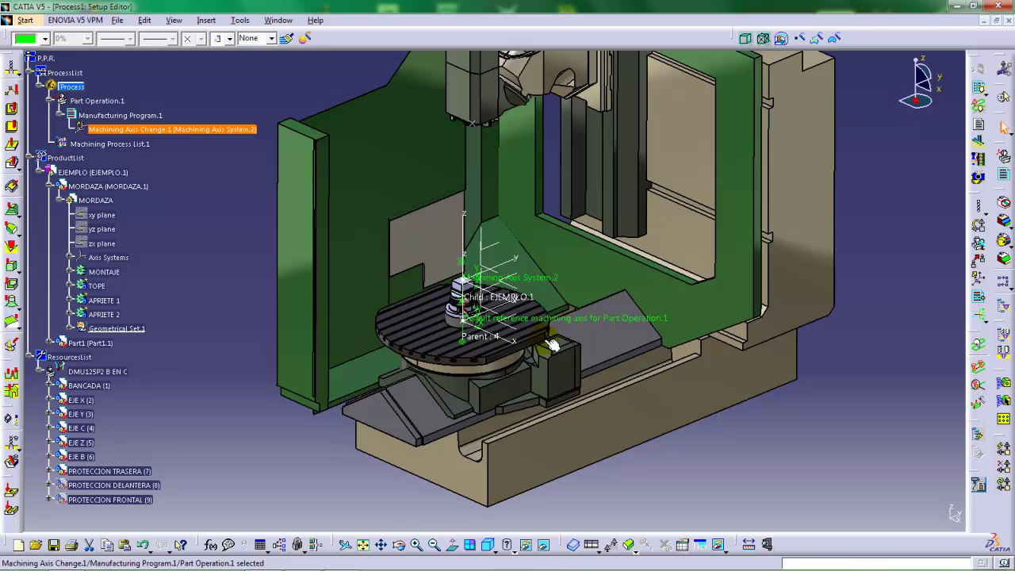
{"action": "right_click", "coordinate": [493, 248]}
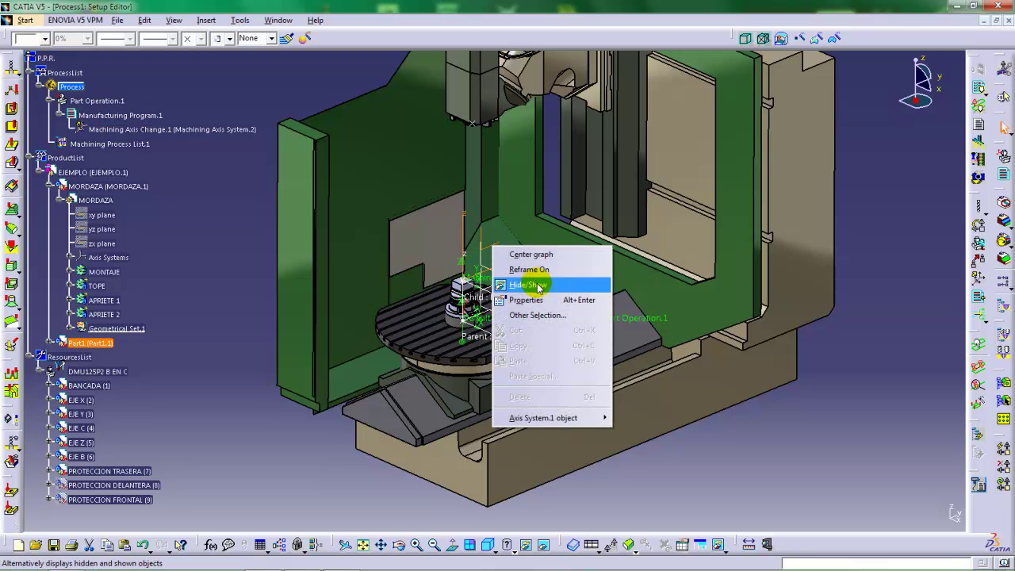
{"action": "left_click", "coordinate": [539, 290]}
{"action": "right_click", "coordinate": [499, 278]}
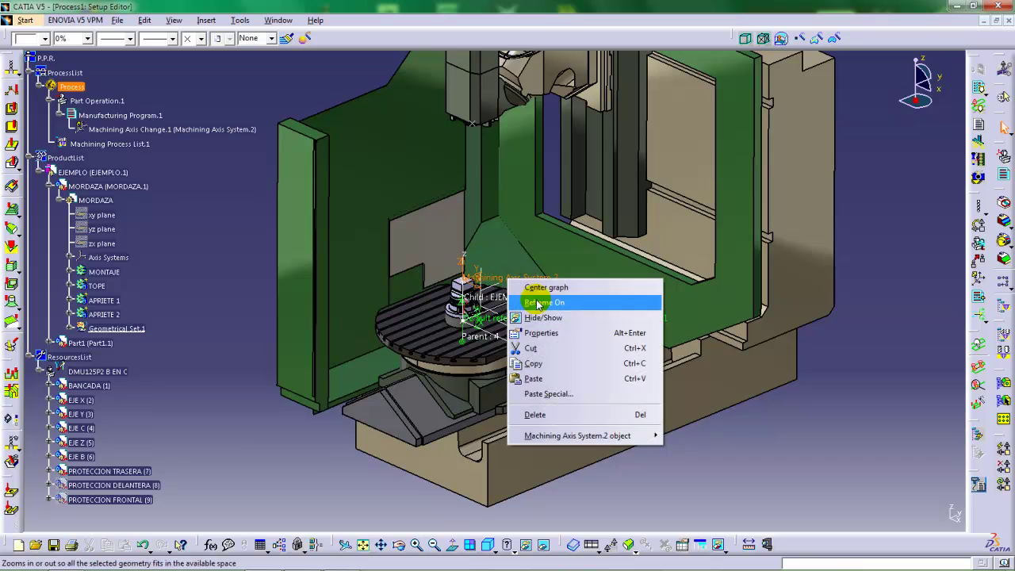
{"action": "left_click", "coordinate": [536, 316]}
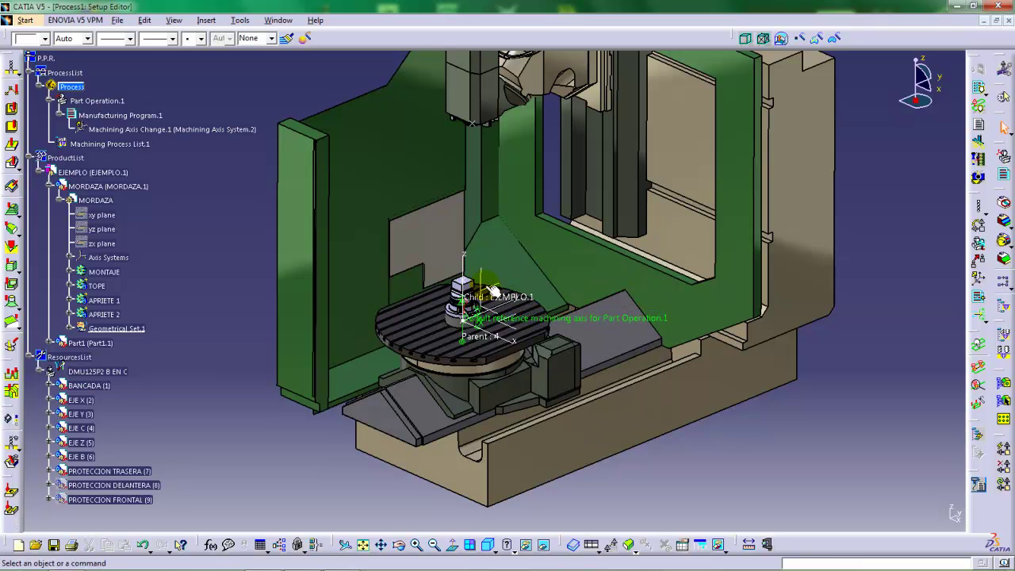
{"action": "right_click", "coordinate": [507, 298]}
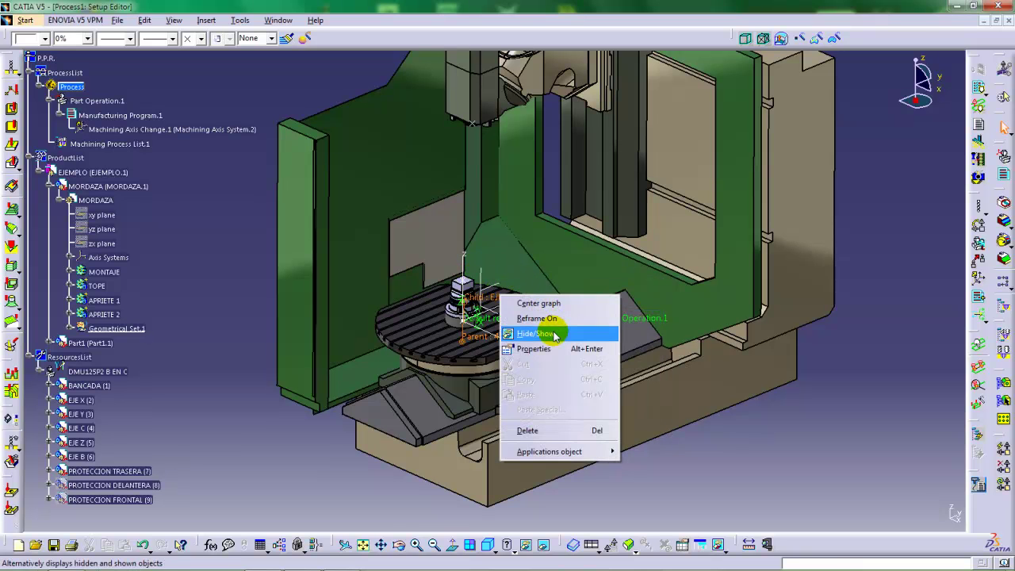
{"action": "left_click", "coordinate": [551, 330]}
{"action": "right_click", "coordinate": [559, 323]}
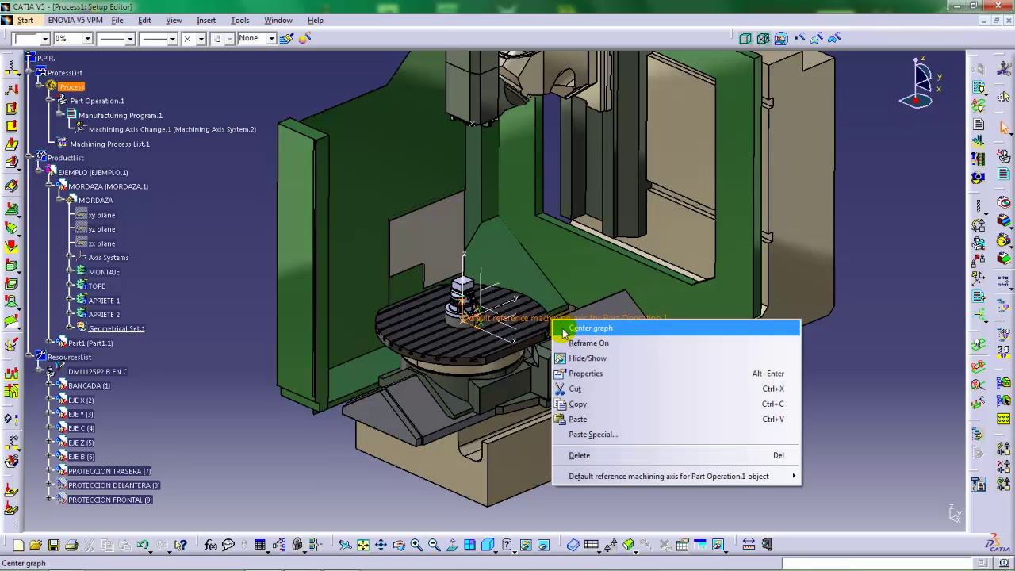
{"action": "left_click", "coordinate": [593, 360]}
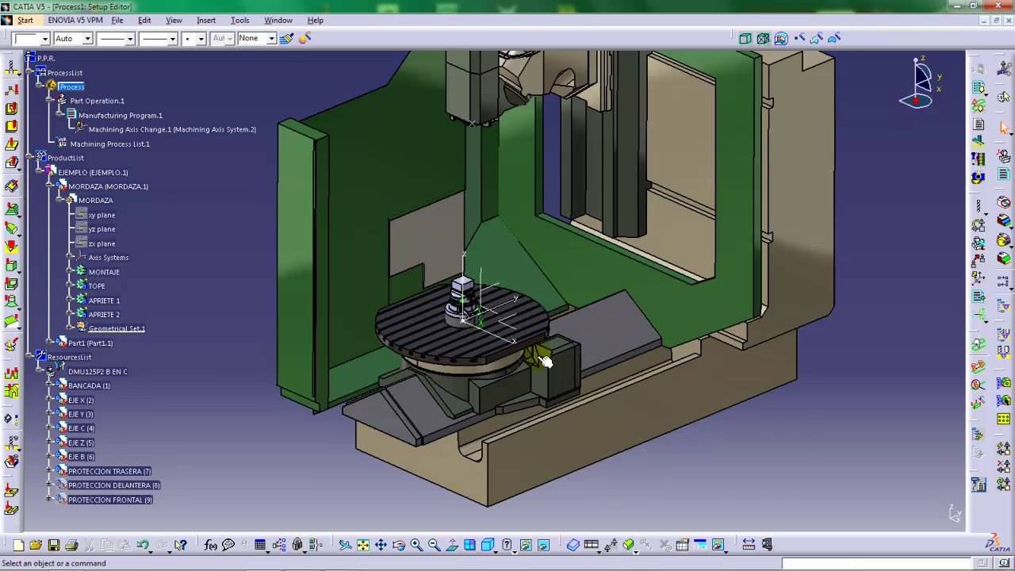
Hide the axis system still displayed at the centre of the machine's rotary table.
{"action": "right_click", "coordinate": [507, 310]}
{"action": "left_click", "coordinate": [523, 344]}
{"action": "middle_click_drag", "start_coordinate": [540, 330], "coordinate": [356, 267]}
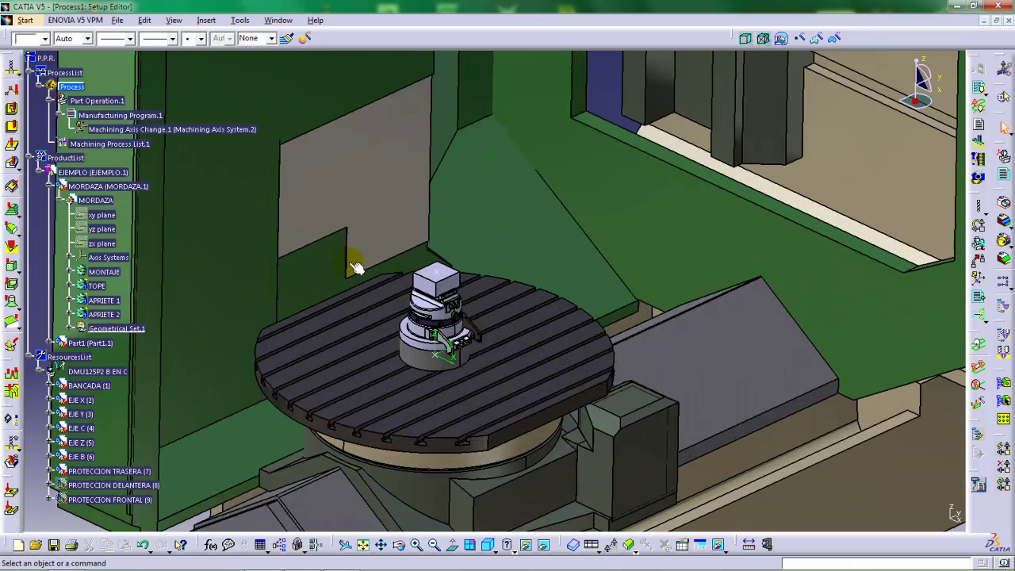
{"action": "middle_click_drag", "start_coordinate": [214, 154], "coordinate": [380, 237]}
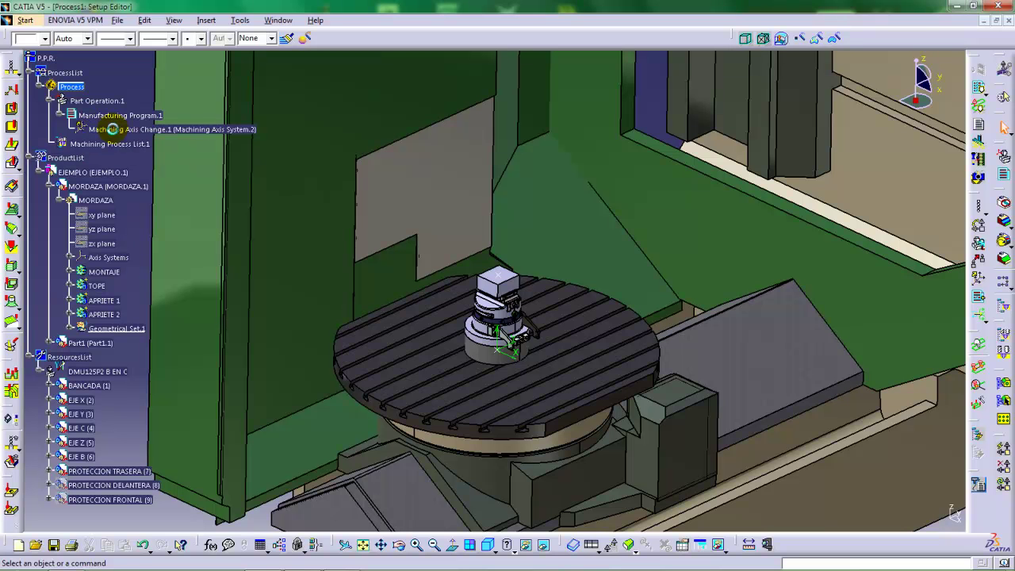
Insert a Pocketing operation after Machining Axis Change.1 and name its tool assembly PORTA.
{"action": "left_click", "coordinate": [119, 130]}
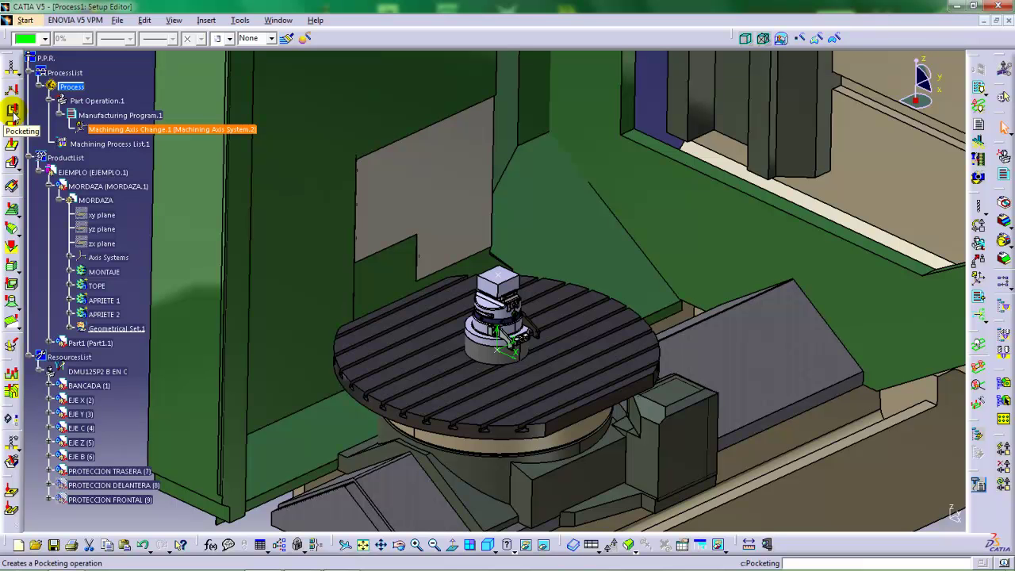
{"action": "left_click", "coordinate": [12, 111]}
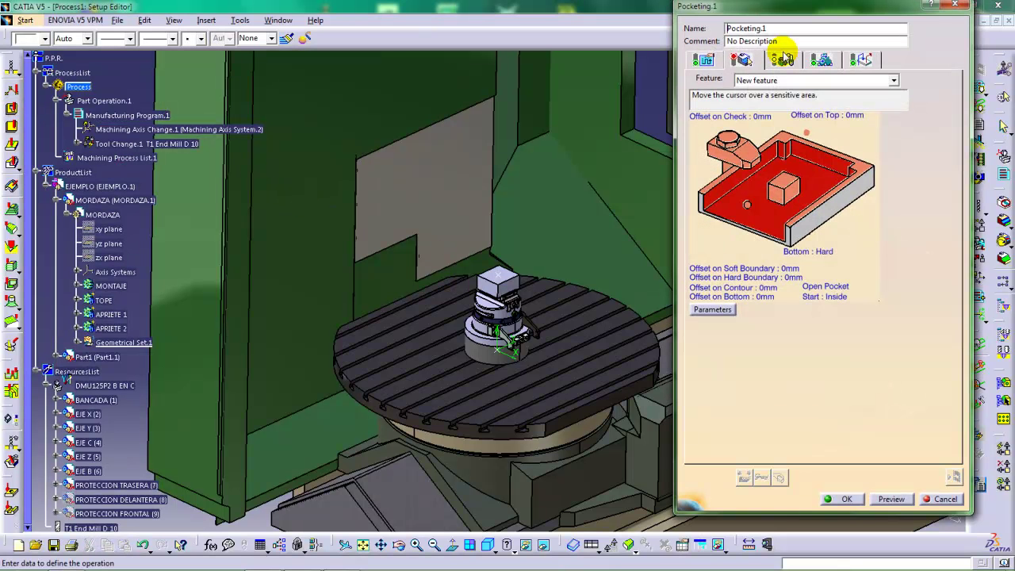
{"action": "left_click", "coordinate": [821, 60]}
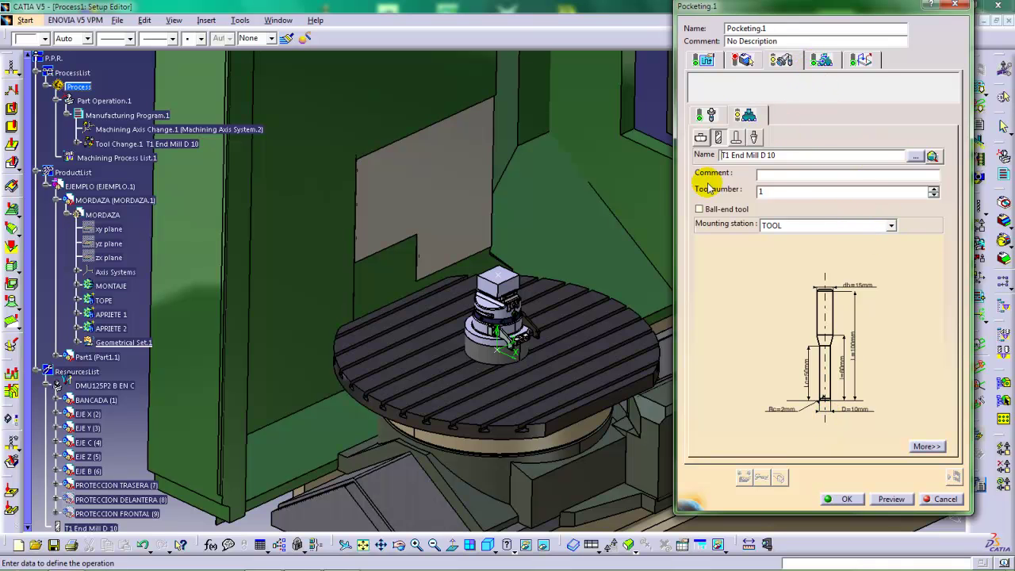
{"action": "middle_click_drag", "start_coordinate": [511, 246], "coordinate": [513, 225]}
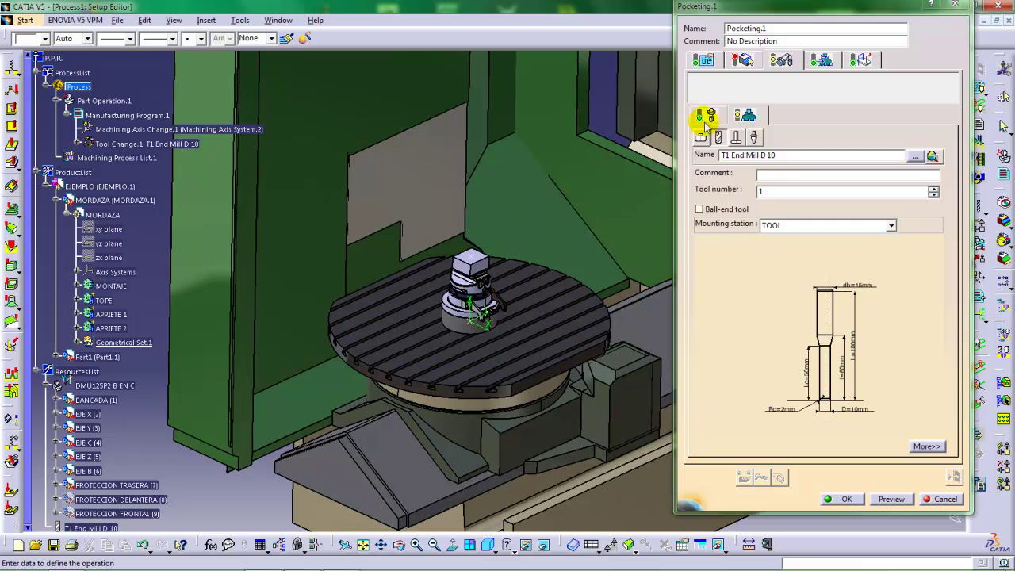
{"action": "left_click", "coordinate": [713, 115]}
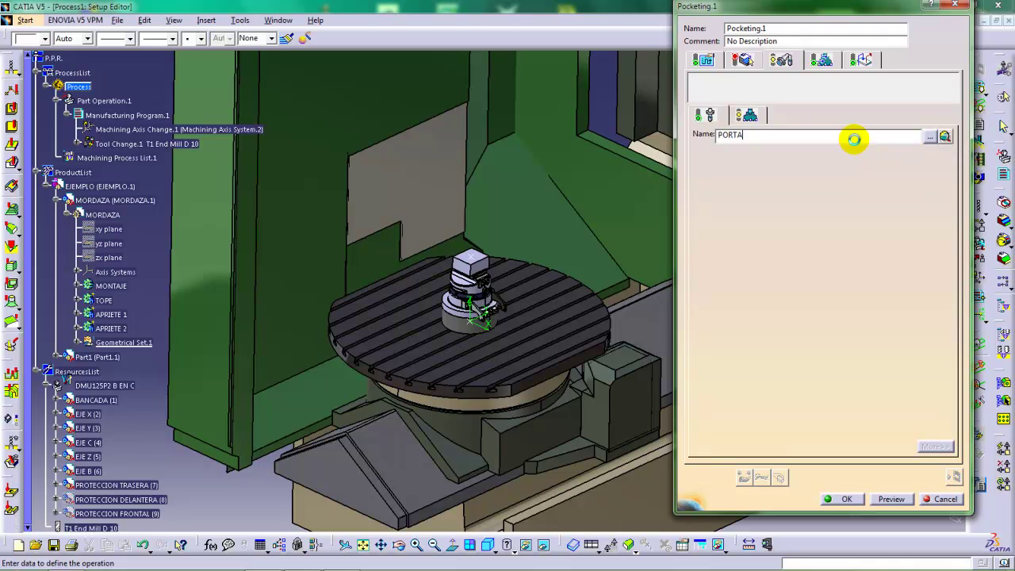
{"action": "key", "text": "Return"}
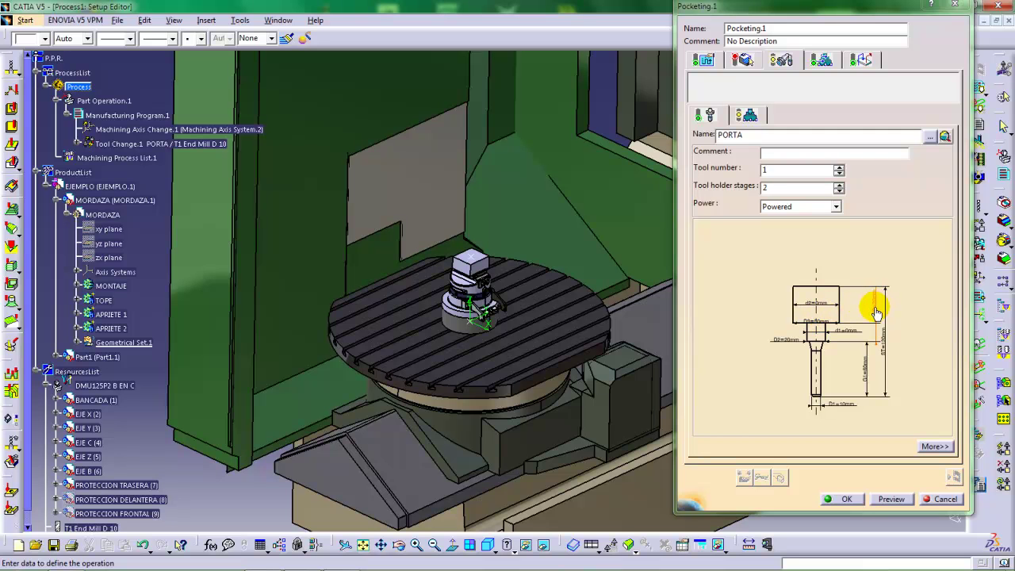
Set the PORTA tool holder's Cone Diameter 1 to 50 mm, D2 to 40 mm and G1 length to 70 mm.
{"action": "double_click", "coordinate": [839, 336]}
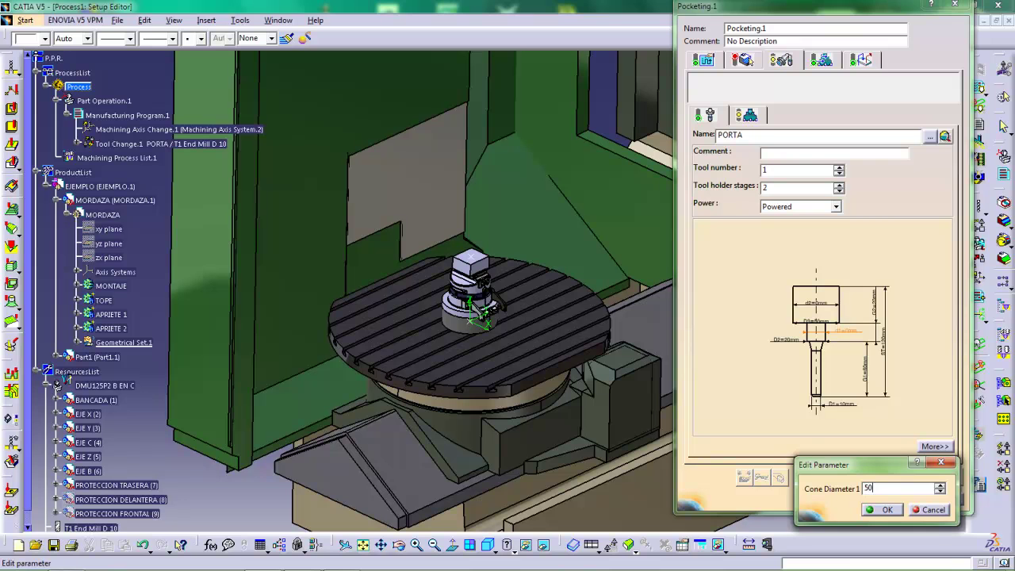
{"action": "key", "text": "Return"}
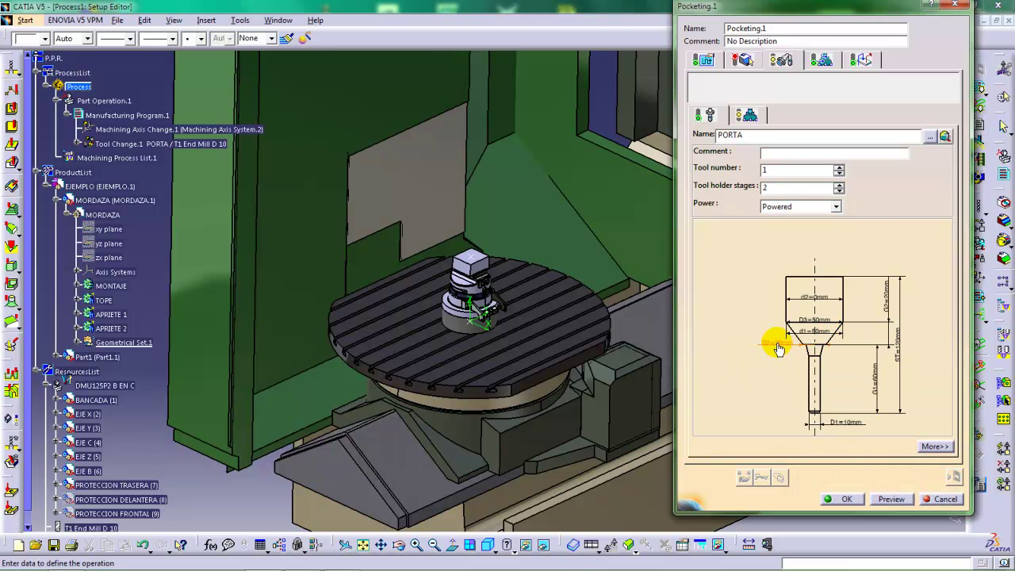
{"action": "double_click", "coordinate": [773, 344]}
{"action": "type", "text": "40"}
{"action": "key", "text": "Return"}
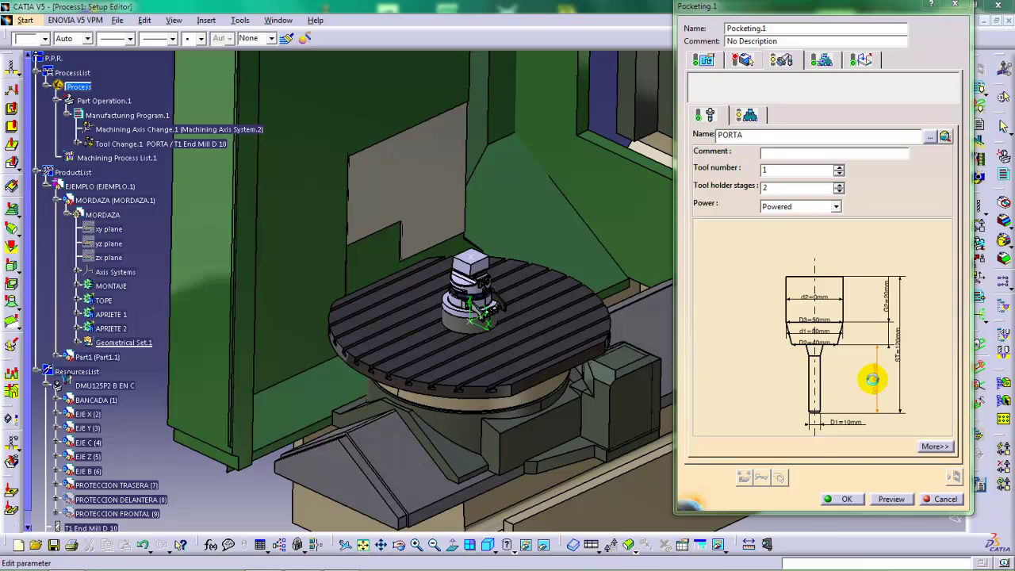
{"action": "double_click", "coordinate": [872, 381]}
{"action": "type", "text": "70"}
{"action": "key", "text": "Return"}
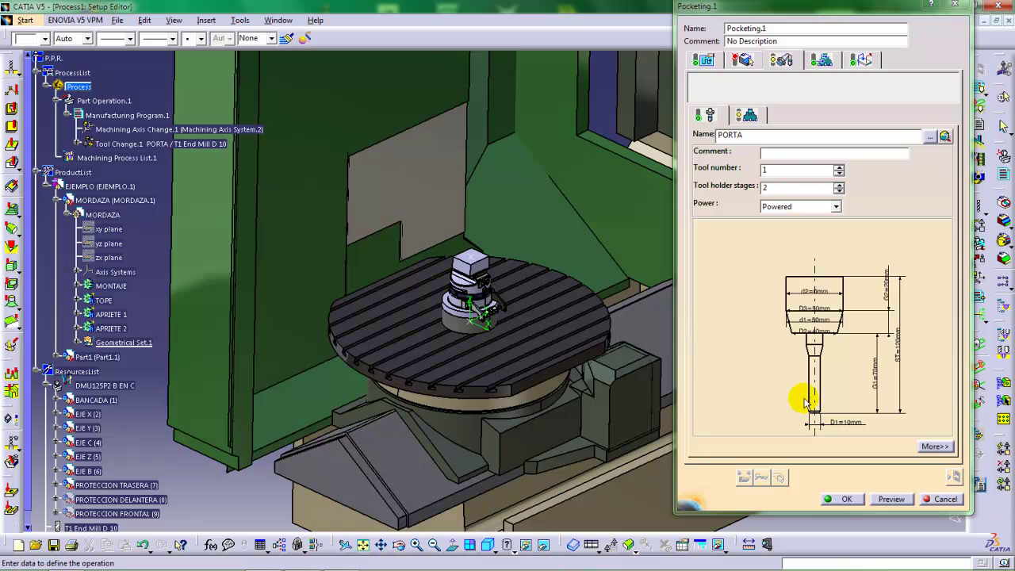
Toggle on Contour Detection for Pocketing.1 and select the top face of the workpiece block as the pocket bottom.
{"action": "middle_click_drag", "start_coordinate": [520, 287], "coordinate": [503, 318]}
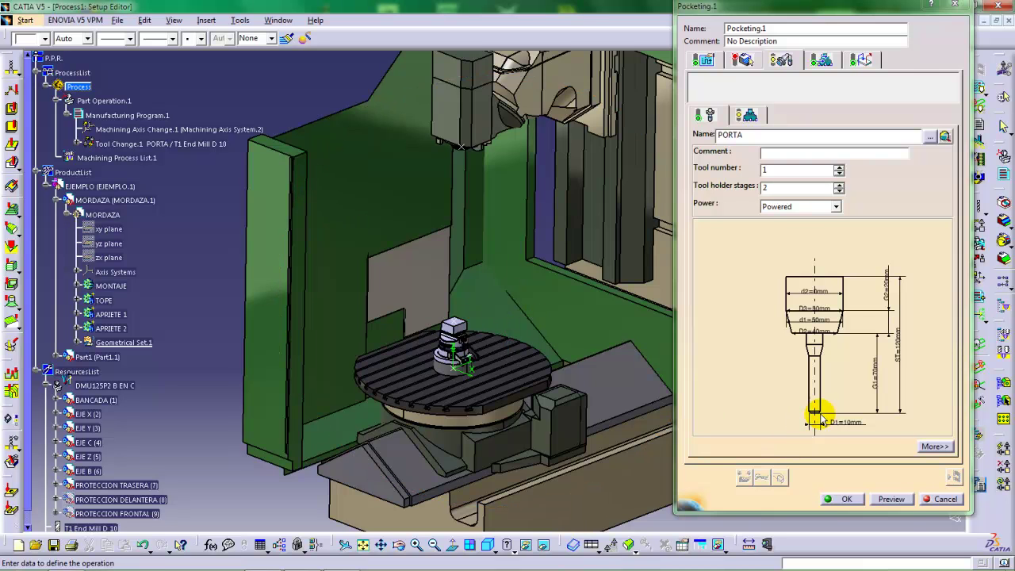
{"action": "middle_click_drag", "start_coordinate": [511, 214], "coordinate": [519, 258]}
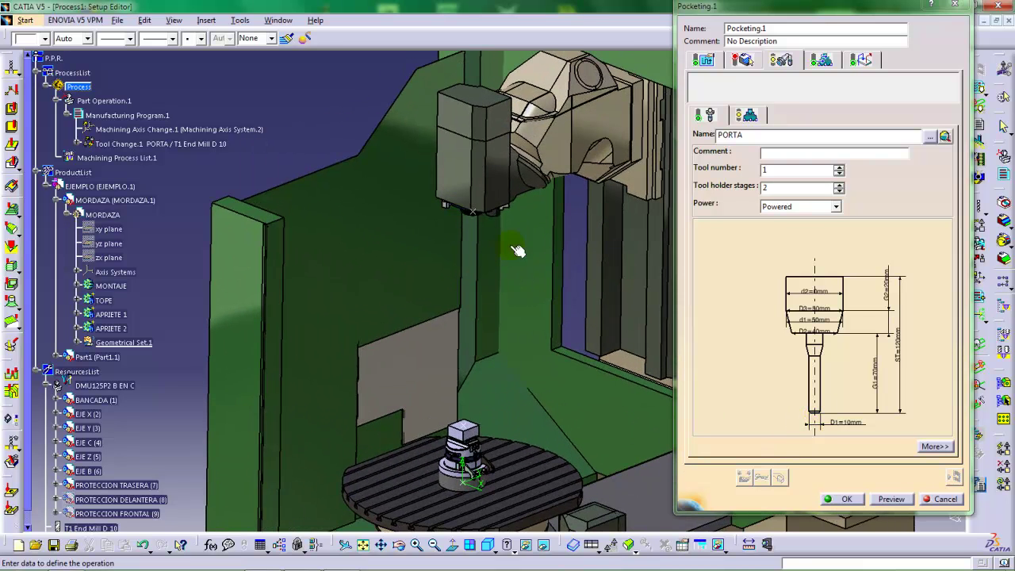
{"action": "middle_click_drag", "start_coordinate": [572, 309], "coordinate": [521, 324]}
{"action": "middle_click_drag", "start_coordinate": [565, 292], "coordinate": [536, 306]}
{"action": "left_click", "coordinate": [821, 59]}
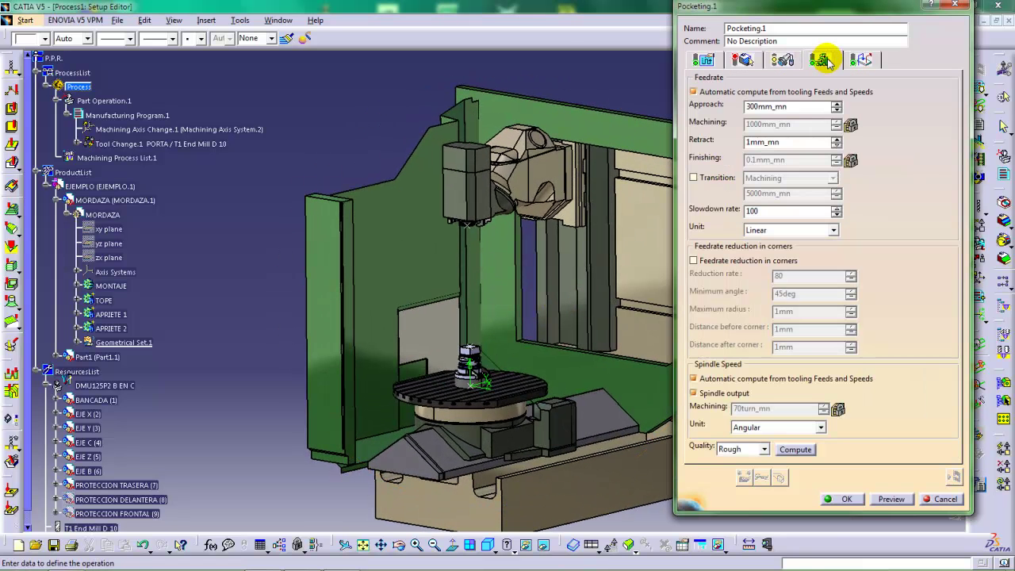
{"action": "left_click", "coordinate": [741, 59]}
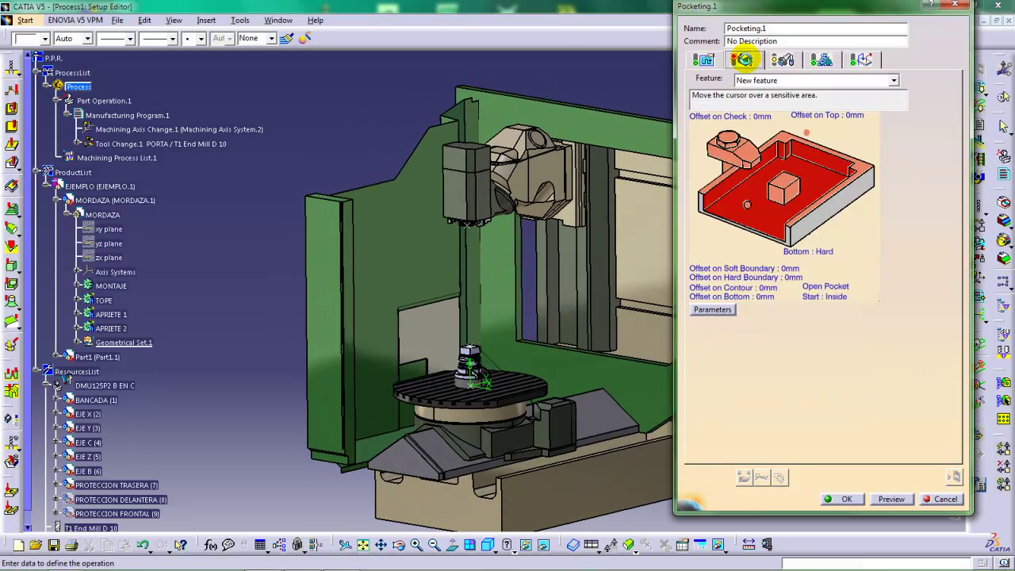
{"action": "right_click", "coordinate": [768, 223]}
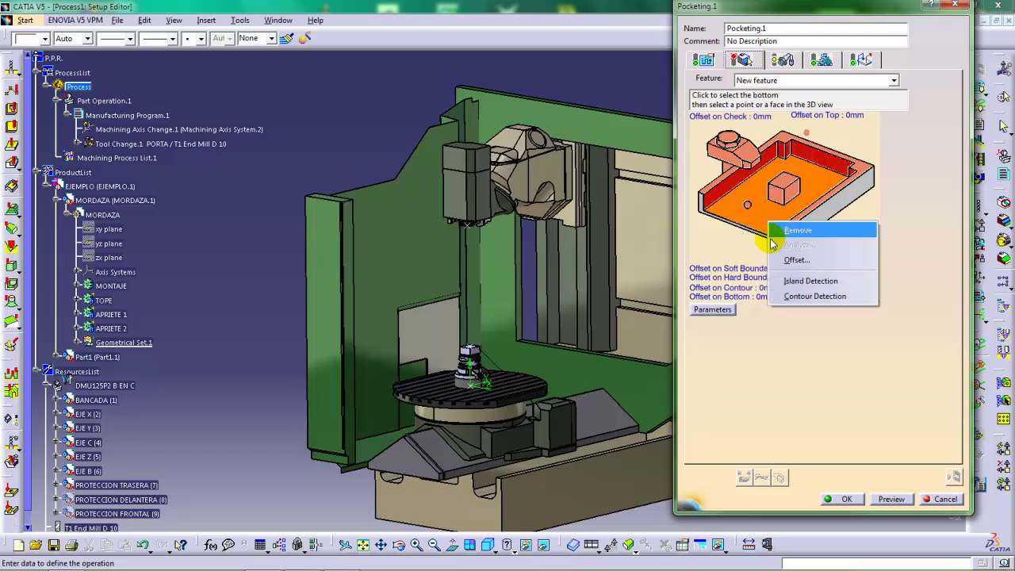
{"action": "left_click", "coordinate": [797, 297]}
{"action": "left_click", "coordinate": [749, 218]}
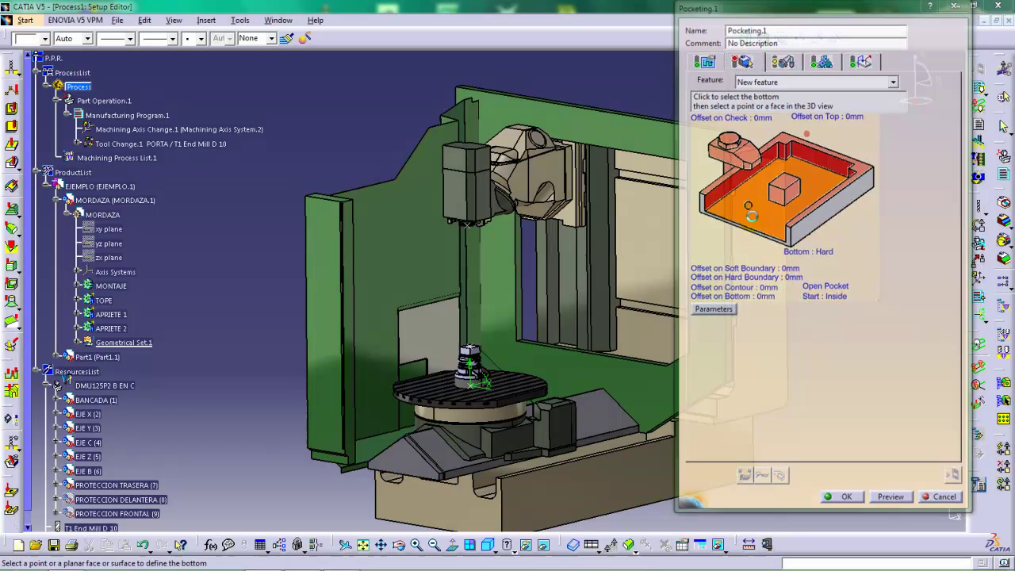
{"action": "middle_click_drag", "start_coordinate": [544, 328], "coordinate": [600, 239]}
{"action": "left_click", "coordinate": [551, 286]}
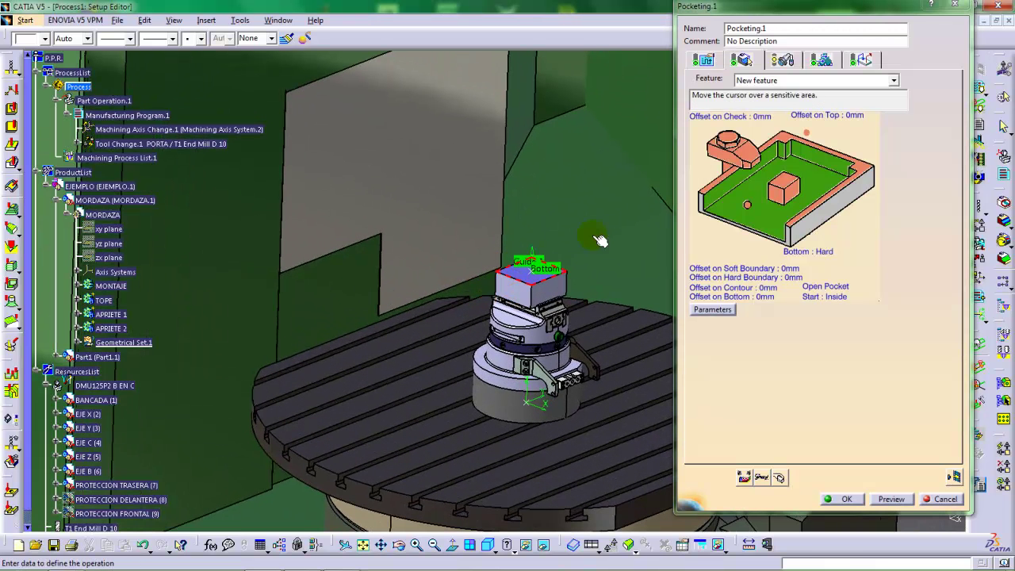
Switch the pocket's start to Outside and set the tool side approach clearance to 10 mm.
{"action": "left_click", "coordinate": [833, 299]}
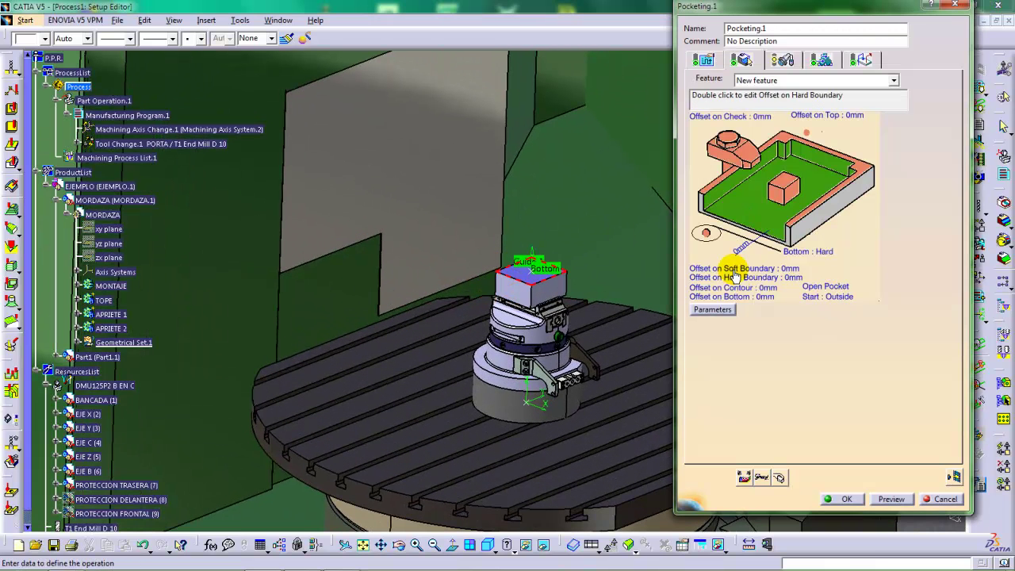
{"action": "double_click", "coordinate": [738, 250]}
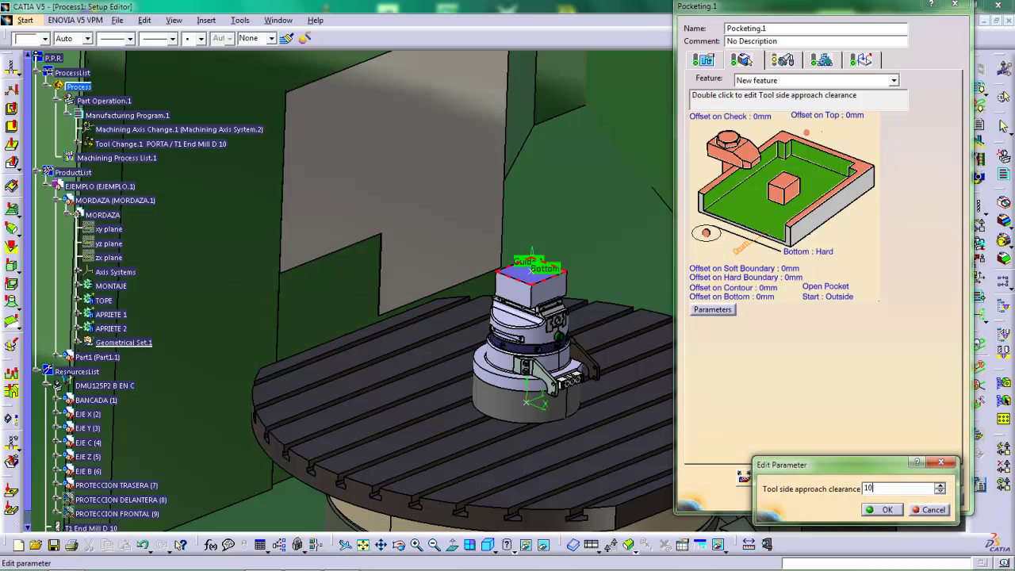
{"action": "key", "text": "Return"}
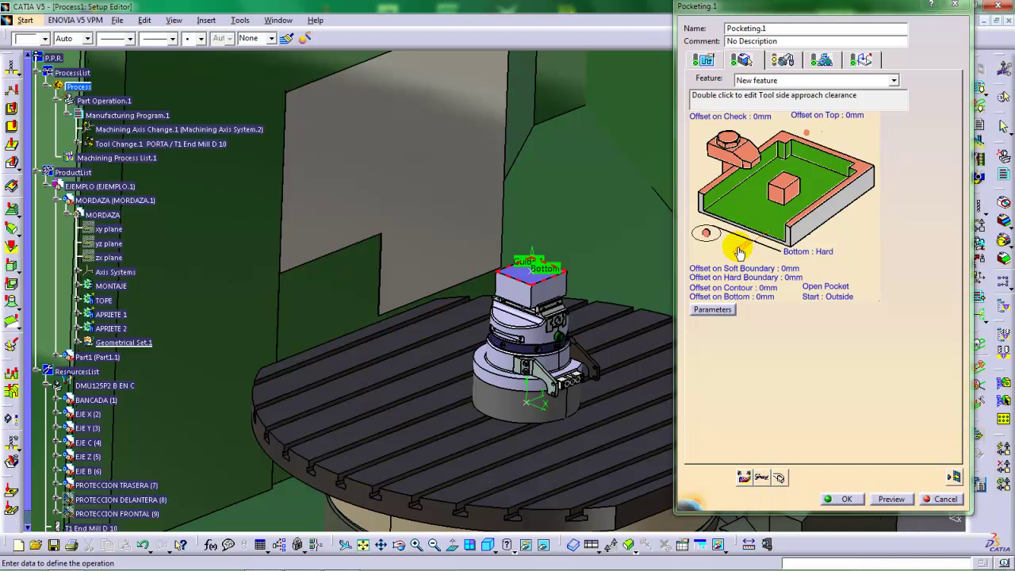
Review the pocketing strategy's axial settings and enable Always stay on bottom in its radial pocket navigation.
{"action": "left_click", "coordinate": [704, 59]}
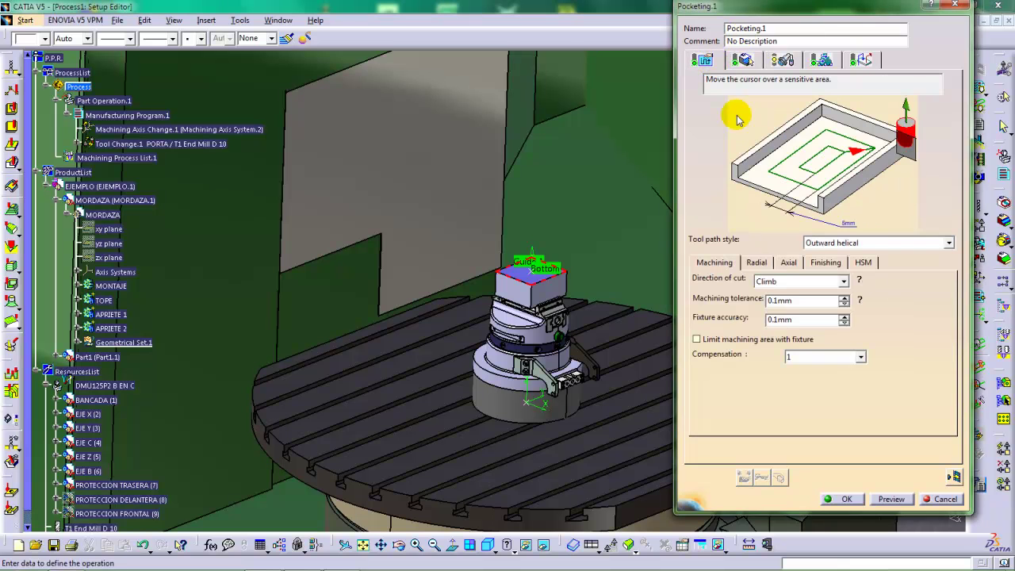
{"action": "left_click", "coordinate": [757, 266]}
{"action": "left_click", "coordinate": [787, 262]}
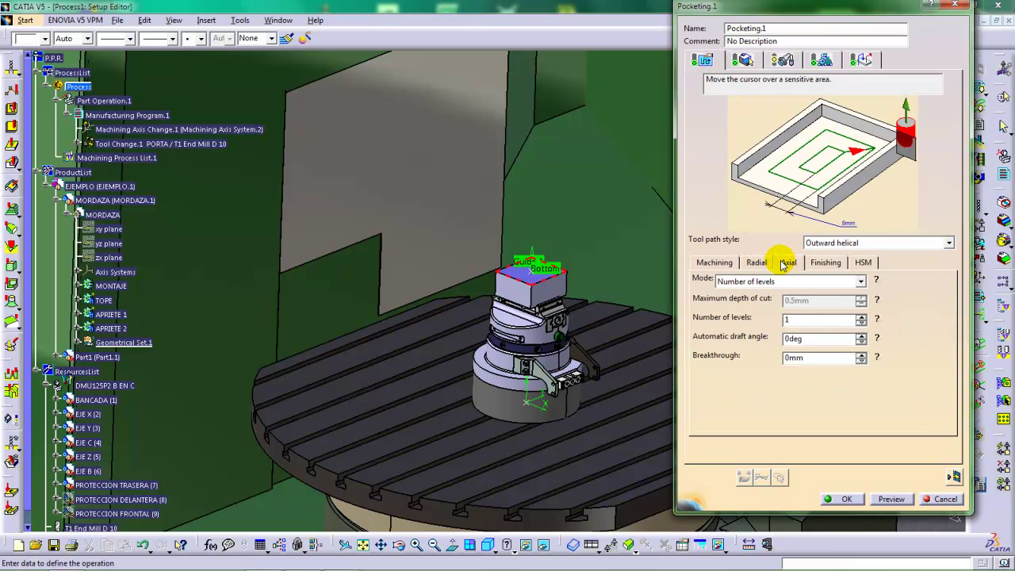
{"action": "left_click", "coordinate": [756, 263]}
{"action": "left_click", "coordinate": [735, 422]}
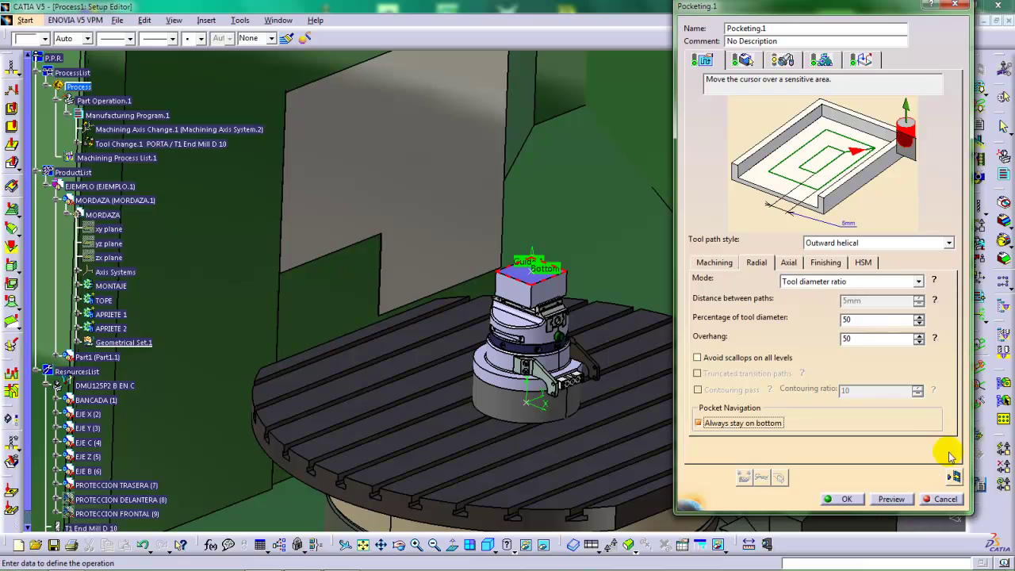
Add a 10 mm axial motion to the Approach macro and set its feedrate to RAPID.
{"action": "left_click", "coordinate": [860, 61]}
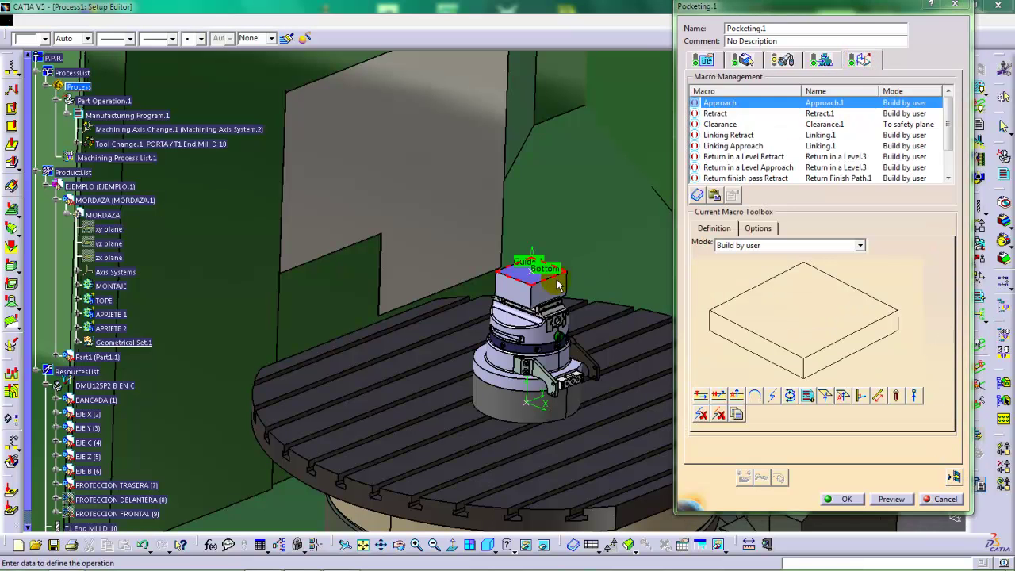
{"action": "middle_click_drag", "start_coordinate": [557, 283], "coordinate": [513, 308]}
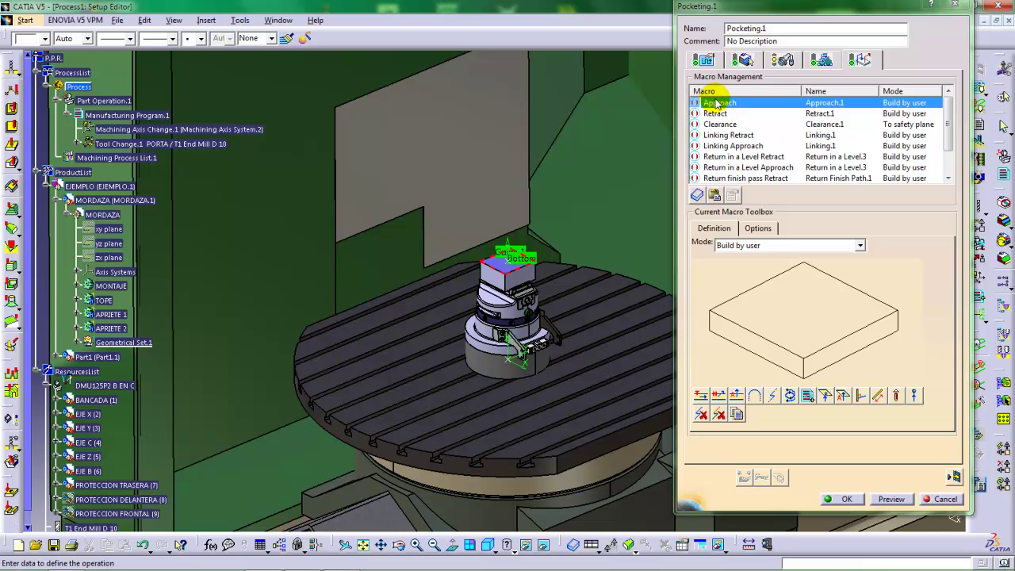
{"action": "left_click", "coordinate": [735, 399]}
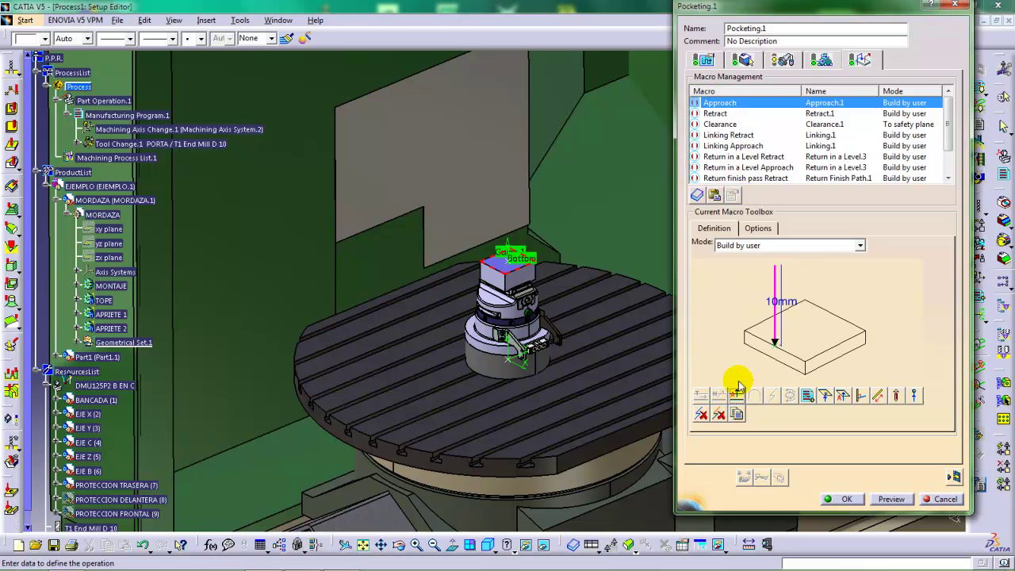
{"action": "right_click", "coordinate": [771, 278]}
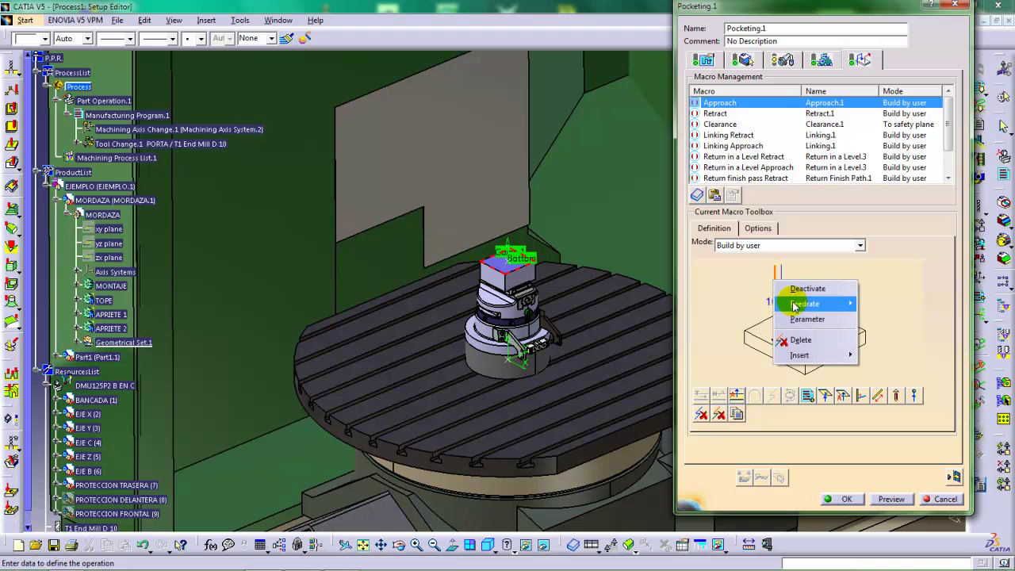
{"action": "mouse_move", "coordinate": [840, 302]}
{"action": "left_click", "coordinate": [875, 344]}
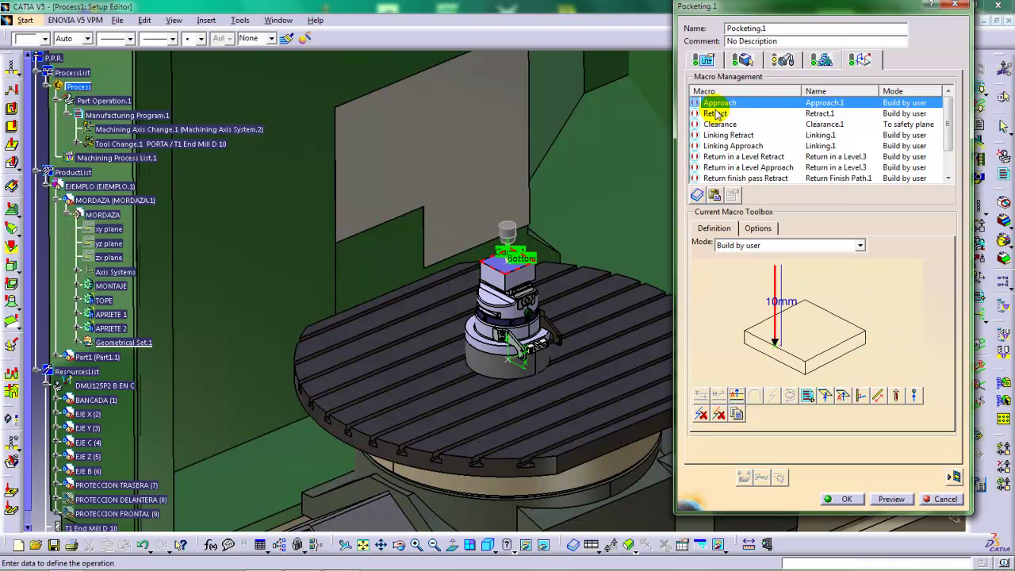
Add a 10 mm axial motion to the Retract macro and set its feedrate to RAPID.
{"action": "left_click", "coordinate": [716, 113]}
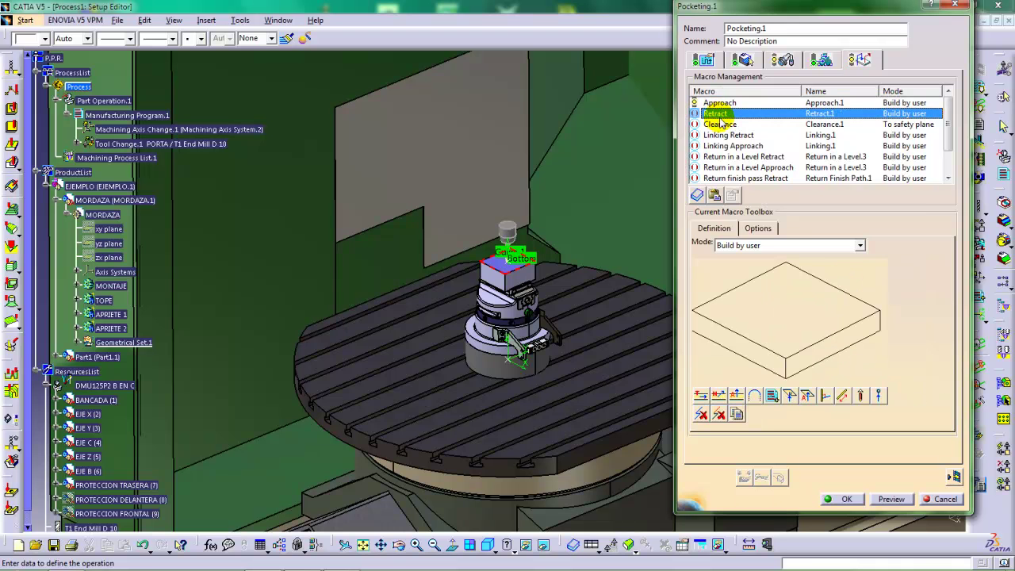
{"action": "left_click", "coordinate": [736, 395]}
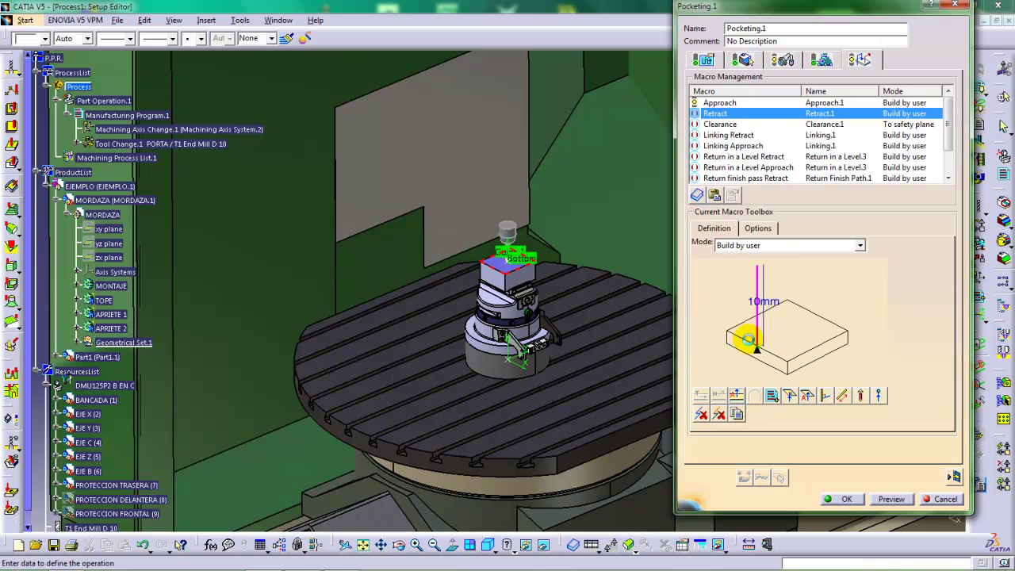
{"action": "right_click", "coordinate": [757, 282]}
{"action": "mouse_move", "coordinate": [793, 305]}
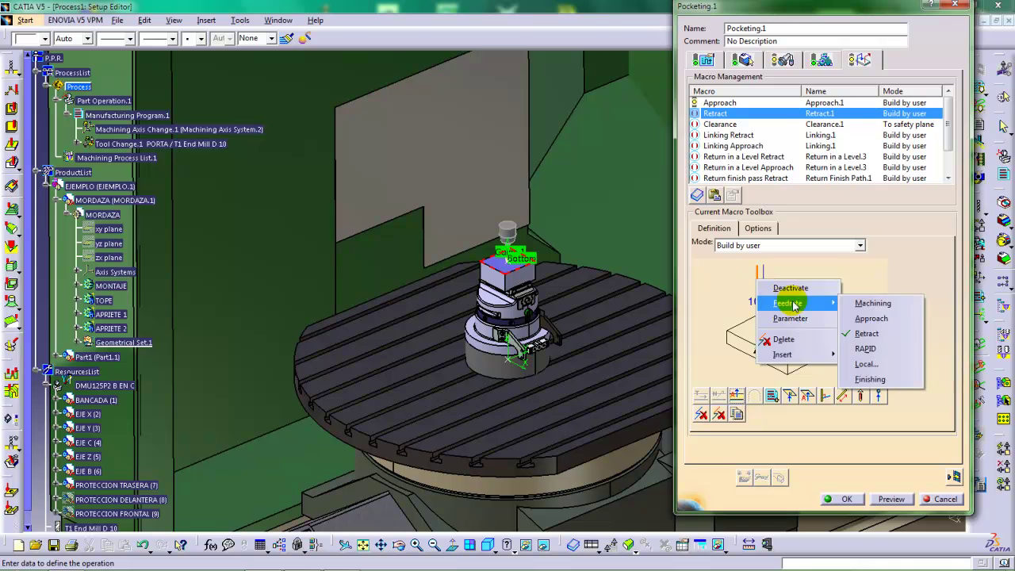
{"action": "left_click", "coordinate": [862, 349]}
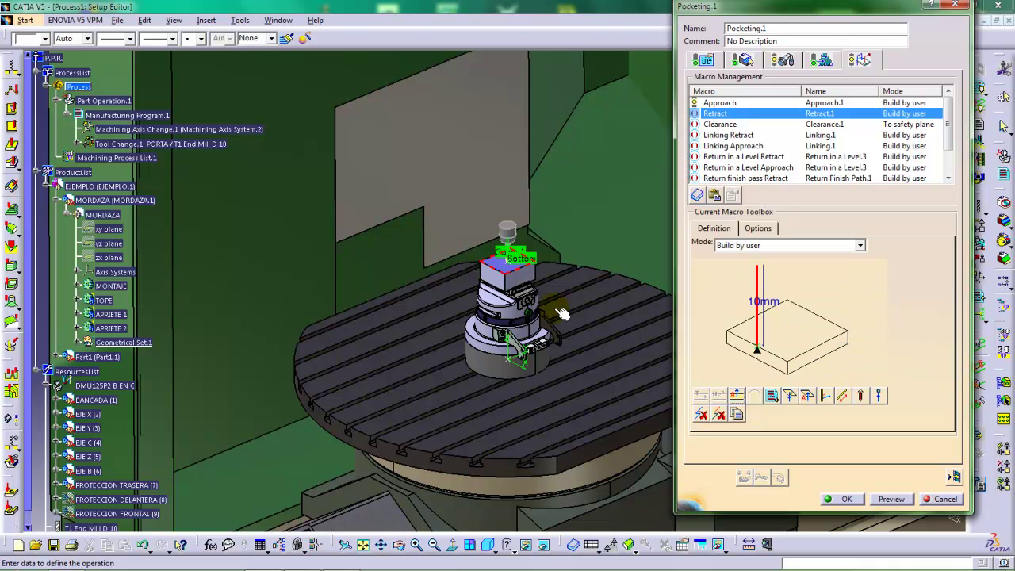
{"action": "middle_click_drag", "start_coordinate": [562, 314], "coordinate": [594, 307]}
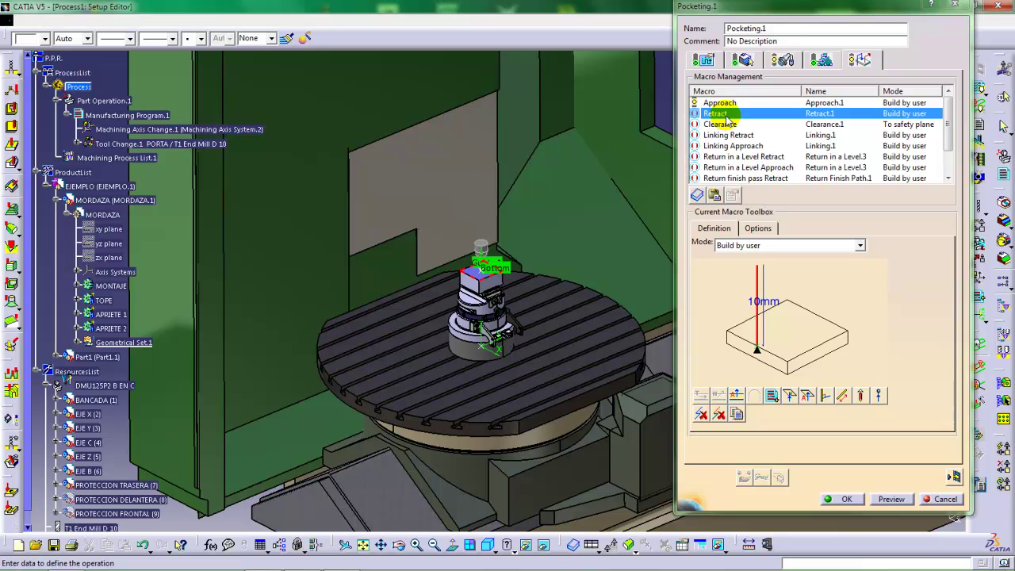
Check the pocketing operation's tool axis on the machine with the tool display turned off, and accept the axis definition.
{"action": "left_click", "coordinate": [702, 61]}
{"action": "middle_click_drag", "start_coordinate": [498, 314], "coordinate": [562, 265]}
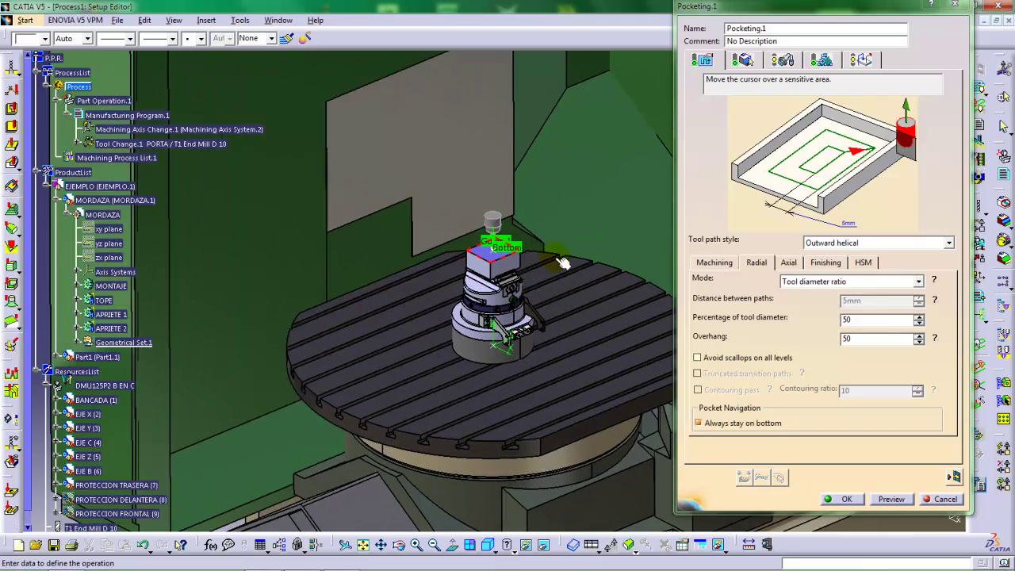
{"action": "left_click", "coordinate": [904, 113]}
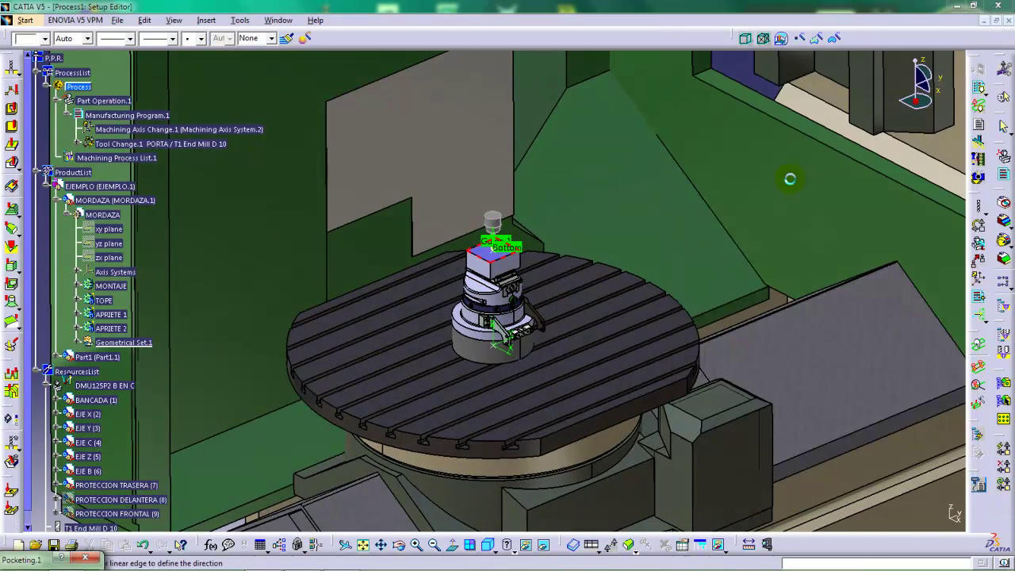
{"action": "middle_click_drag", "start_coordinate": [534, 322], "coordinate": [507, 351]}
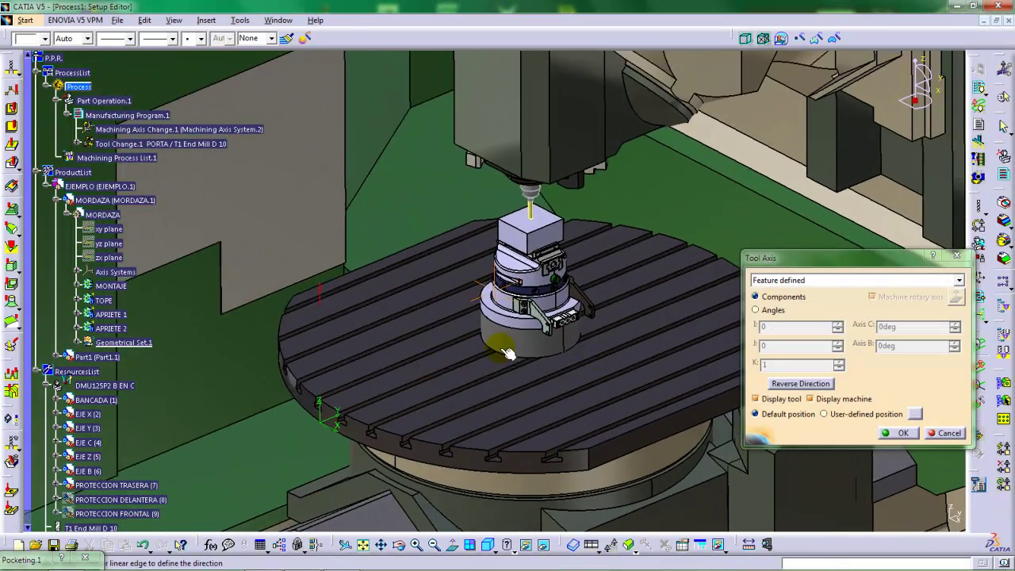
{"action": "left_click", "coordinate": [759, 399]}
{"action": "middle_click_drag", "start_coordinate": [534, 353], "coordinate": [485, 369]}
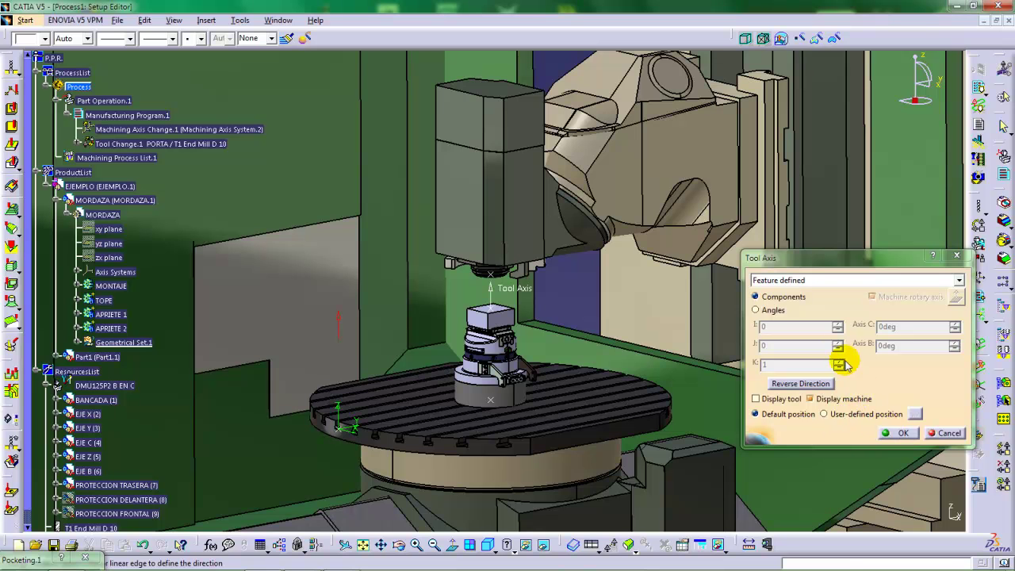
{"action": "left_click", "coordinate": [898, 432]}
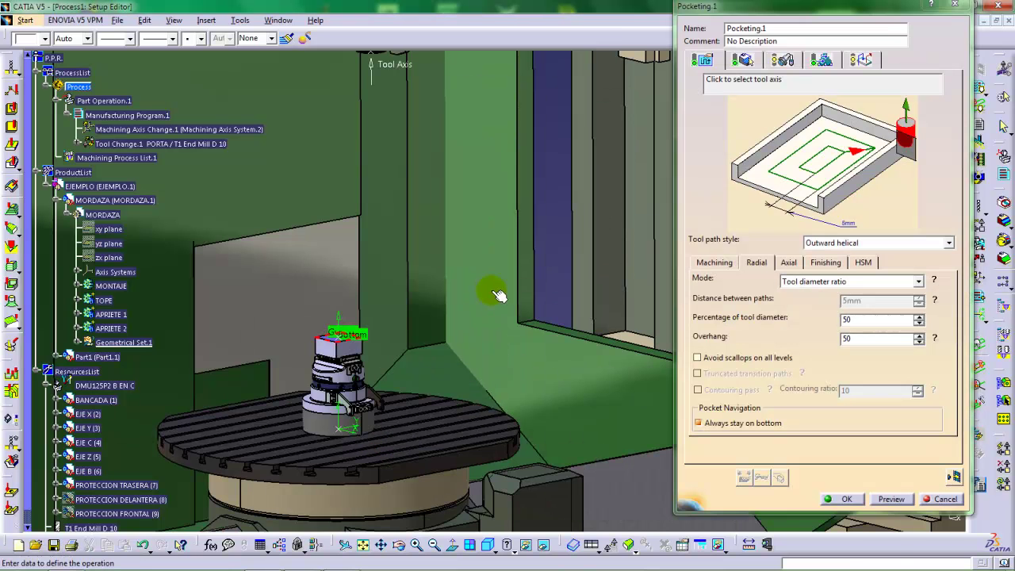
{"action": "middle_click_drag", "start_coordinate": [493, 290], "coordinate": [501, 374]}
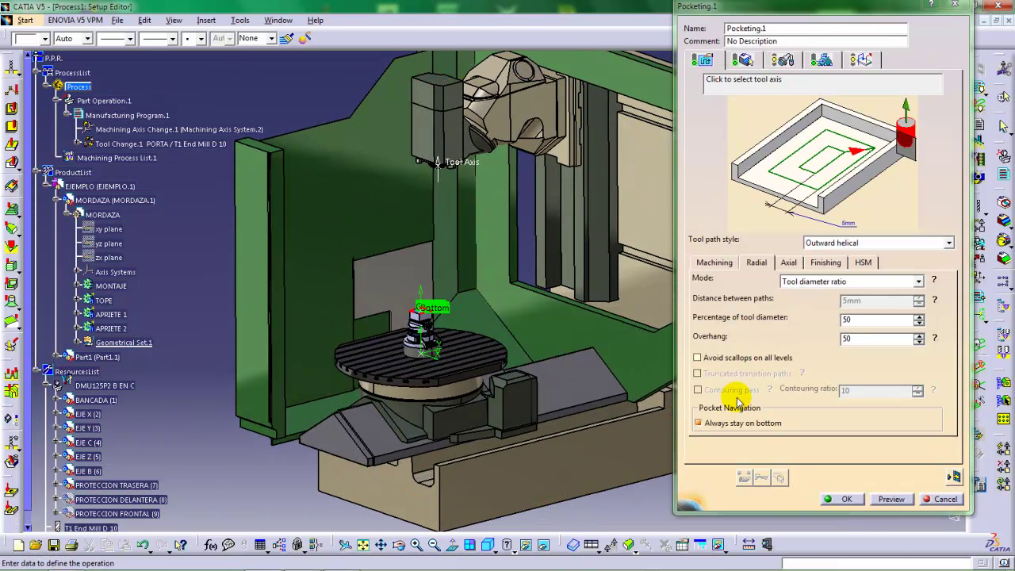
Compute the pocketing tool path replay and check the machine's reachability at the replay's current point.
{"action": "left_click", "coordinate": [953, 476]}
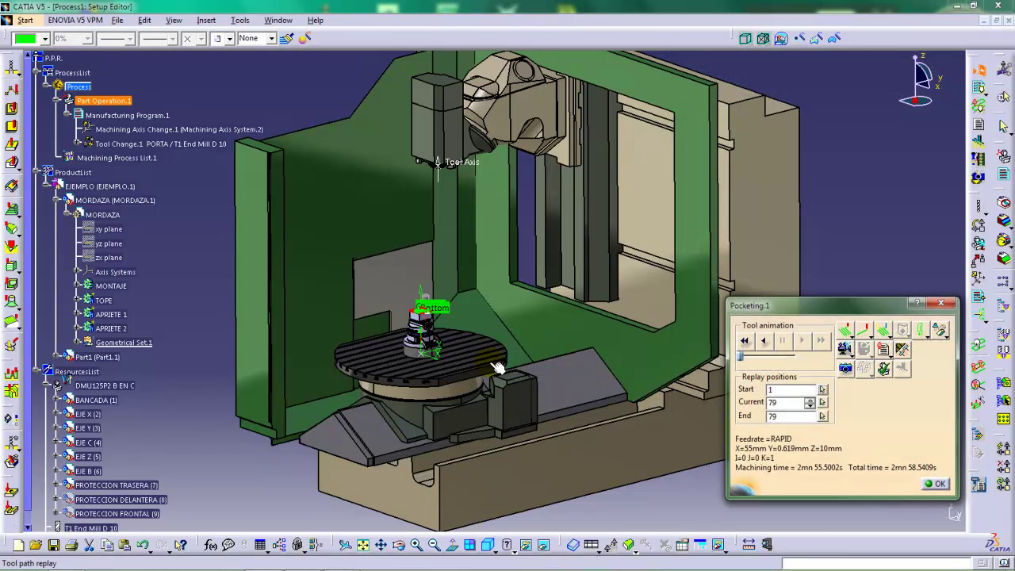
{"action": "middle_click_drag", "start_coordinate": [498, 368], "coordinate": [545, 369]}
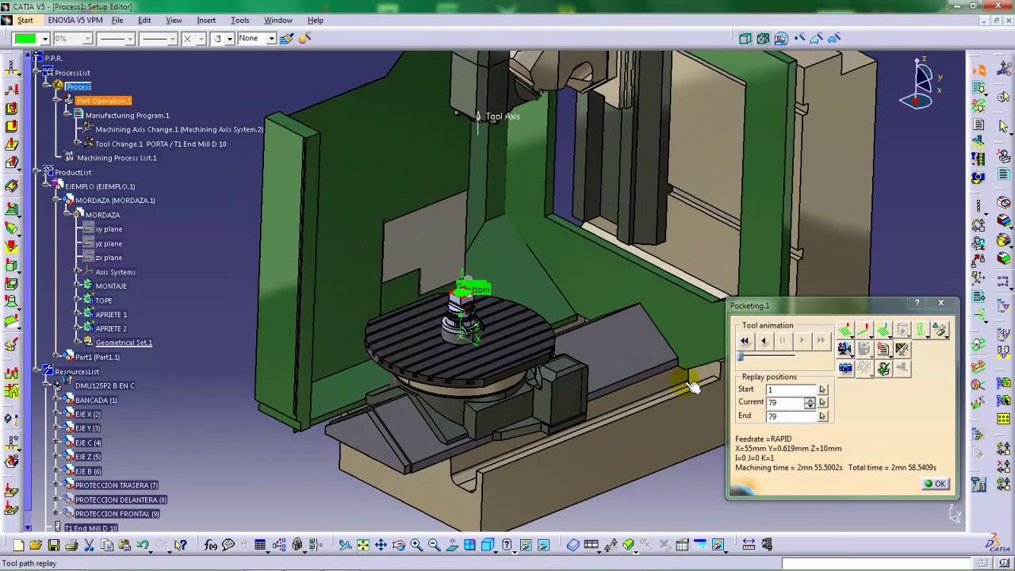
{"action": "left_click", "coordinate": [883, 369]}
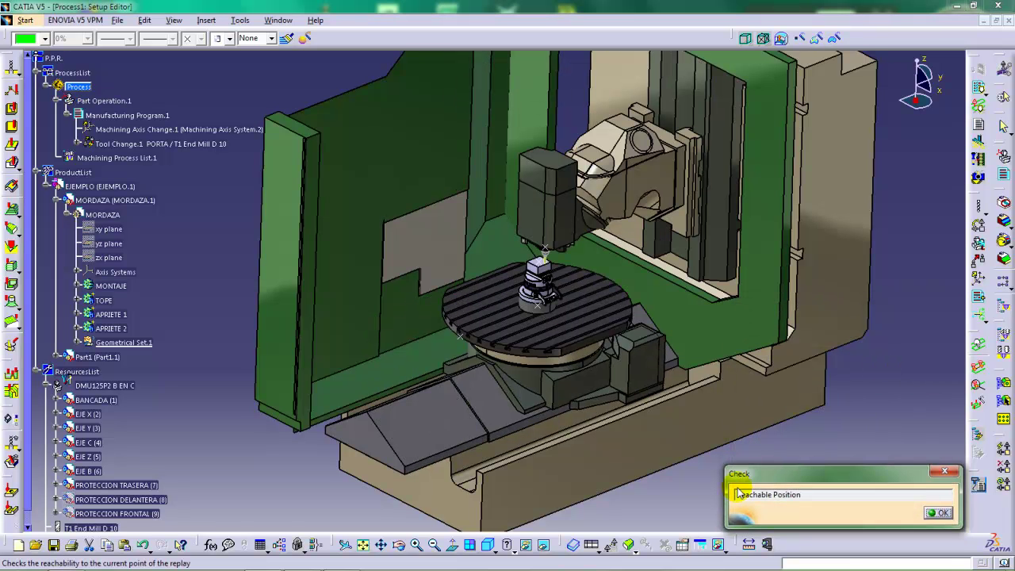
{"action": "middle_click_drag", "start_coordinate": [589, 306], "coordinate": [634, 214]}
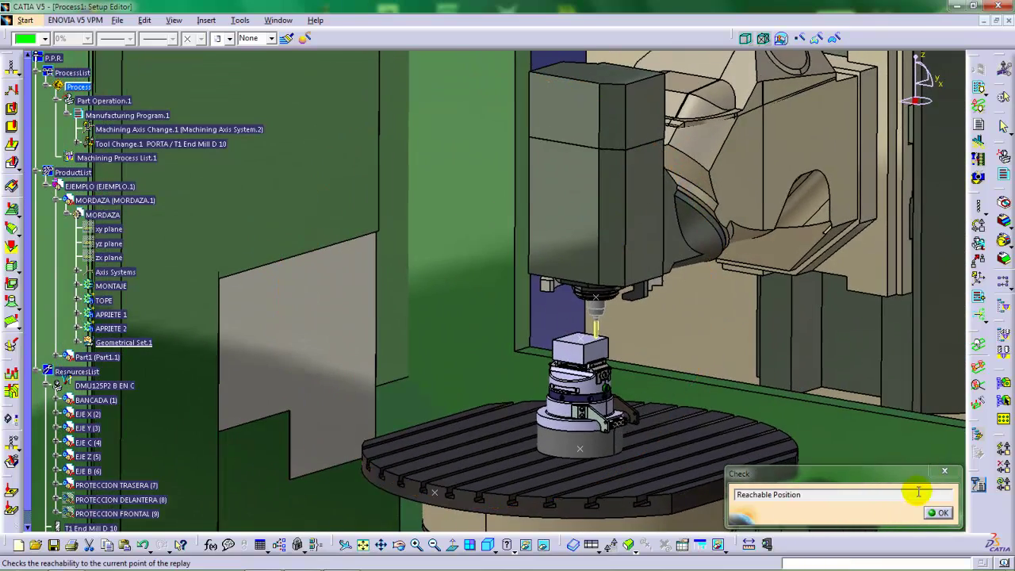
{"action": "left_click", "coordinate": [938, 512]}
{"action": "middle_click_drag", "start_coordinate": [509, 352], "coordinate": [507, 313]}
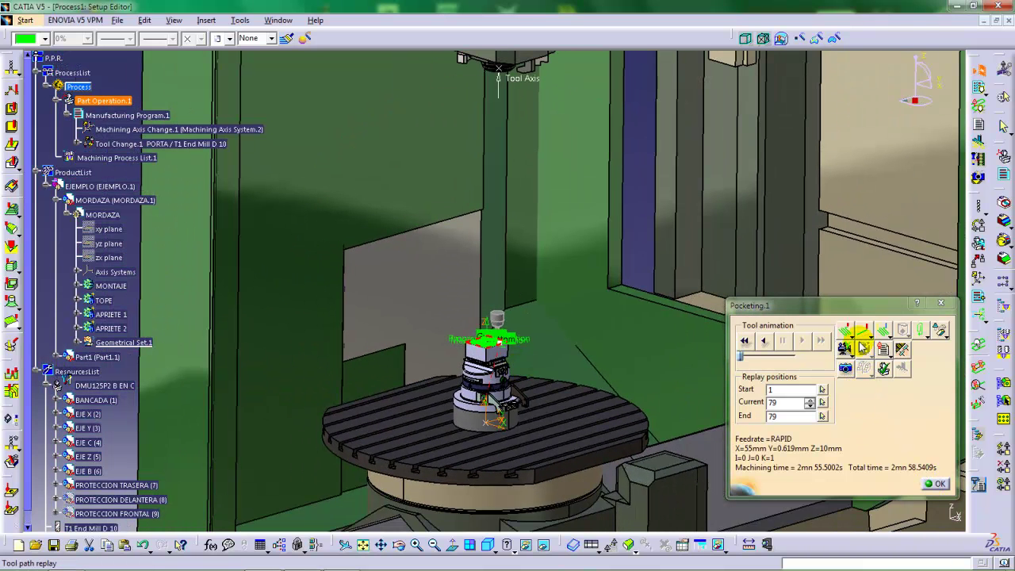
Rewind the tool path replay to its first position, close it and accept the pocketing operation.
{"action": "left_click", "coordinate": [746, 340]}
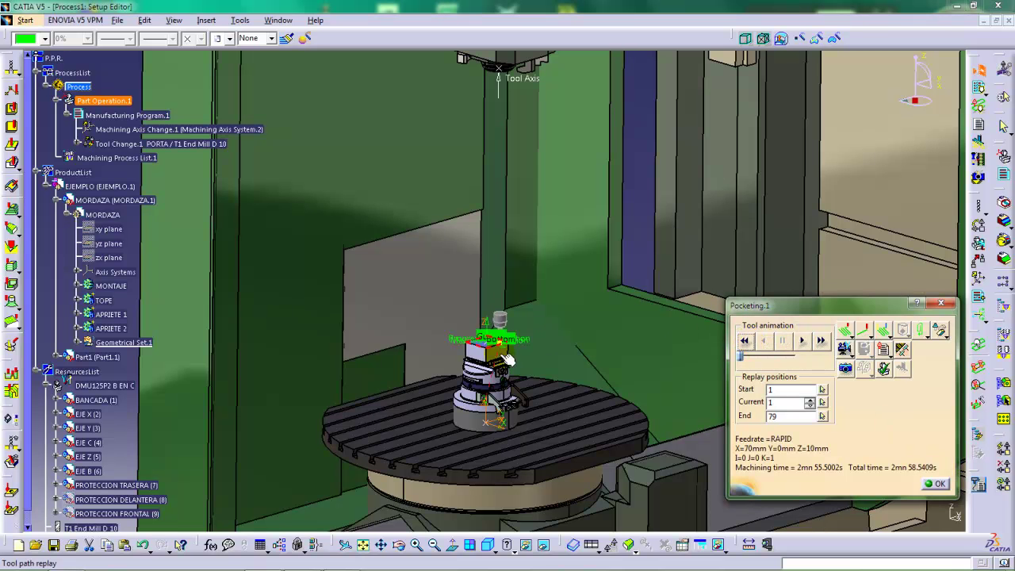
{"action": "middle_click_drag", "start_coordinate": [508, 359], "coordinate": [547, 357]}
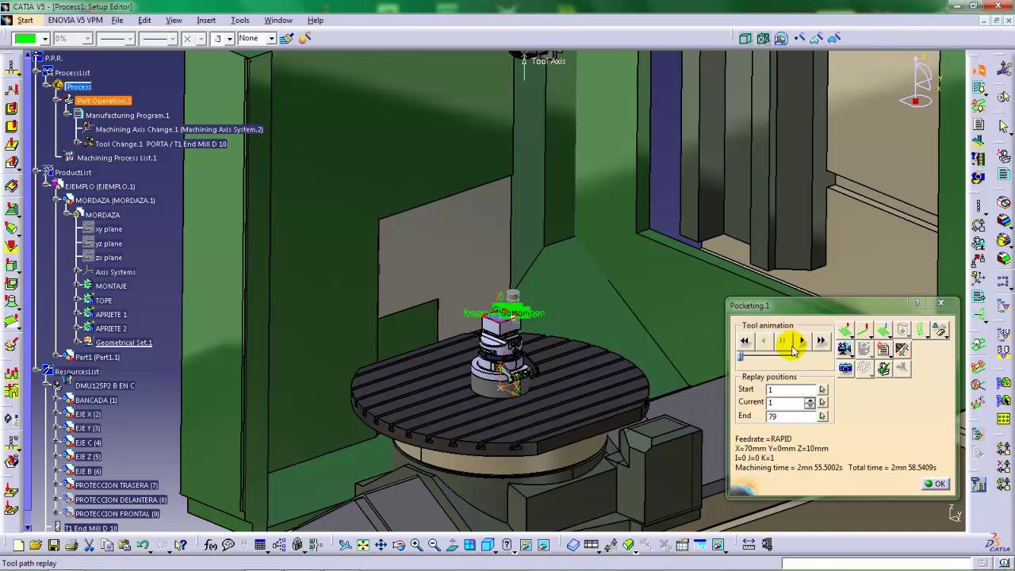
{"action": "left_click", "coordinate": [935, 484]}
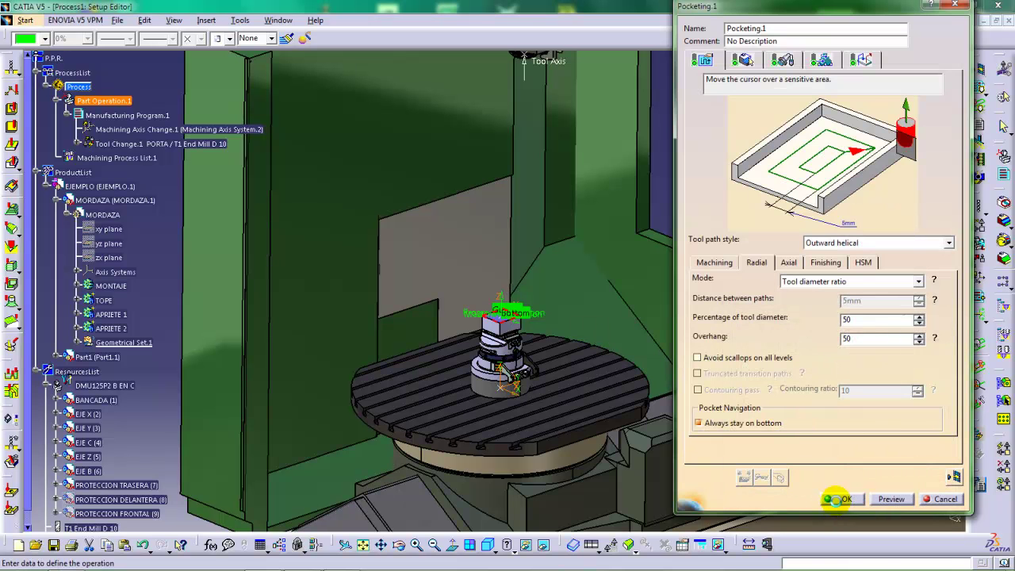
{"action": "left_click", "coordinate": [841, 499]}
{"action": "middle_click_drag", "start_coordinate": [571, 396], "coordinate": [634, 349]}
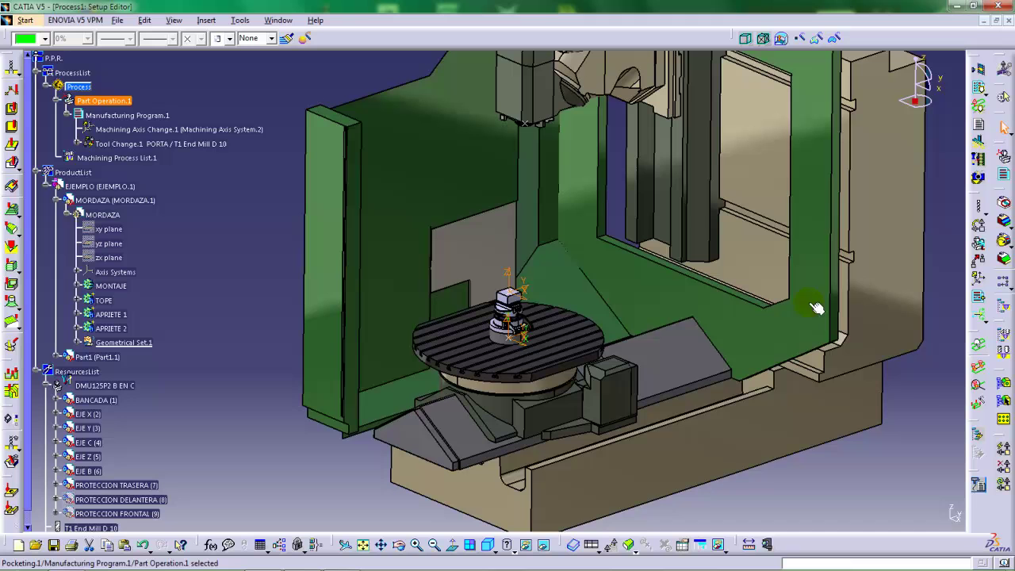
Open the machine simulation for the manufacturing program and accept the stock interference warnings.
{"action": "left_click", "coordinate": [979, 144]}
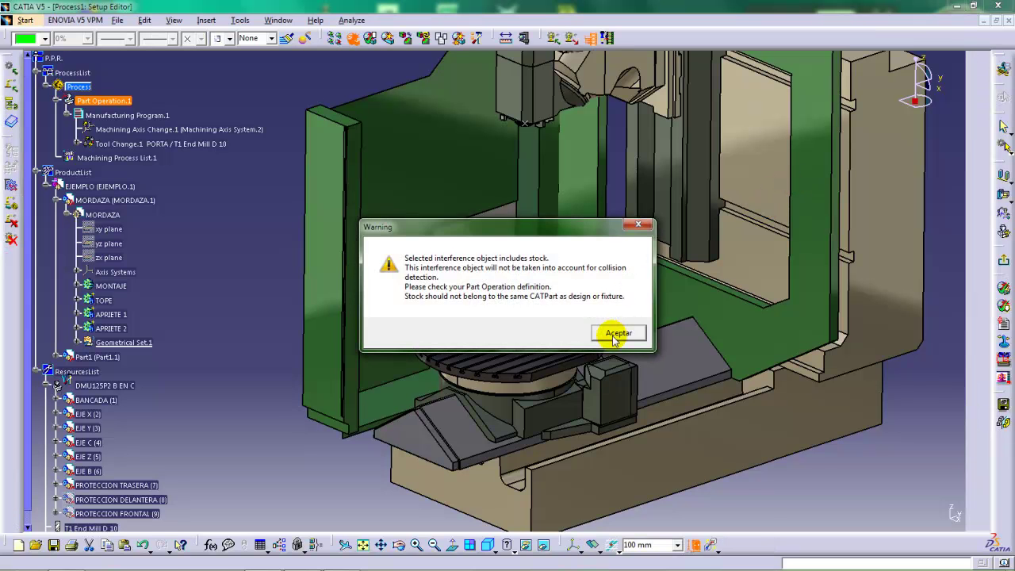
{"action": "left_click", "coordinate": [617, 333]}
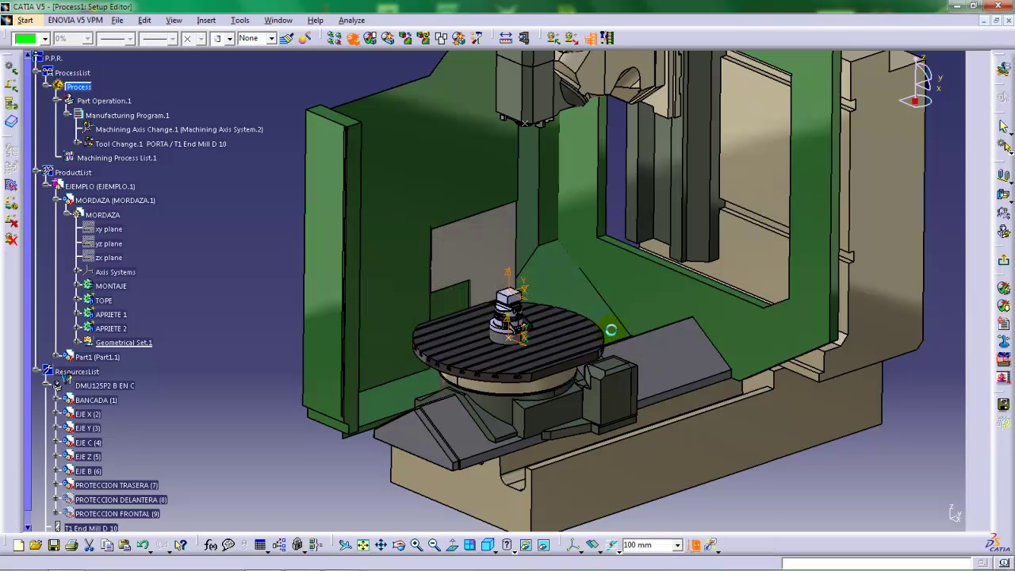
{"action": "left_click", "coordinate": [623, 330]}
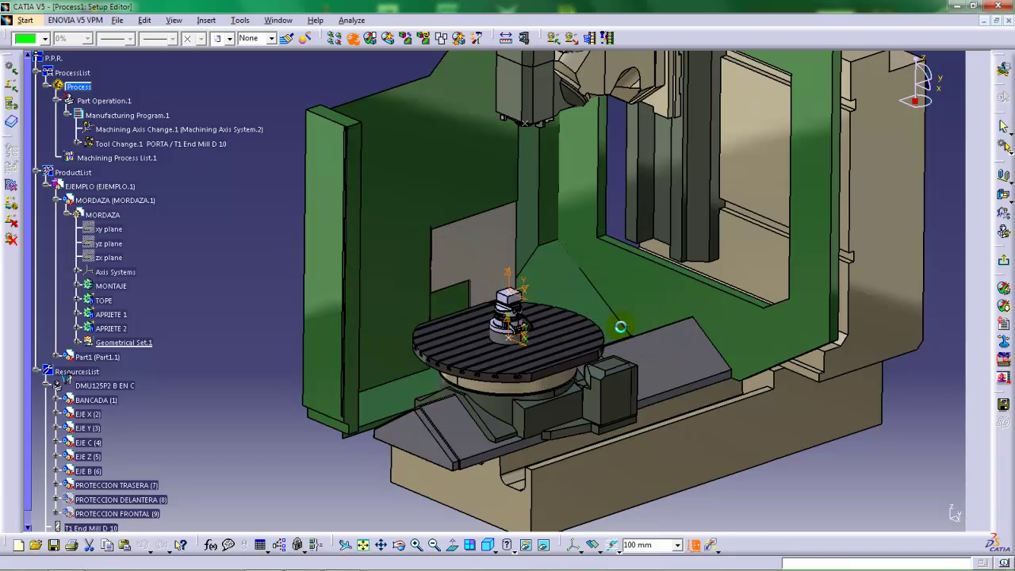
{"action": "middle_click_drag", "start_coordinate": [643, 340], "coordinate": [596, 314]}
{"action": "middle_click_drag", "start_coordinate": [474, 258], "coordinate": [537, 164]}
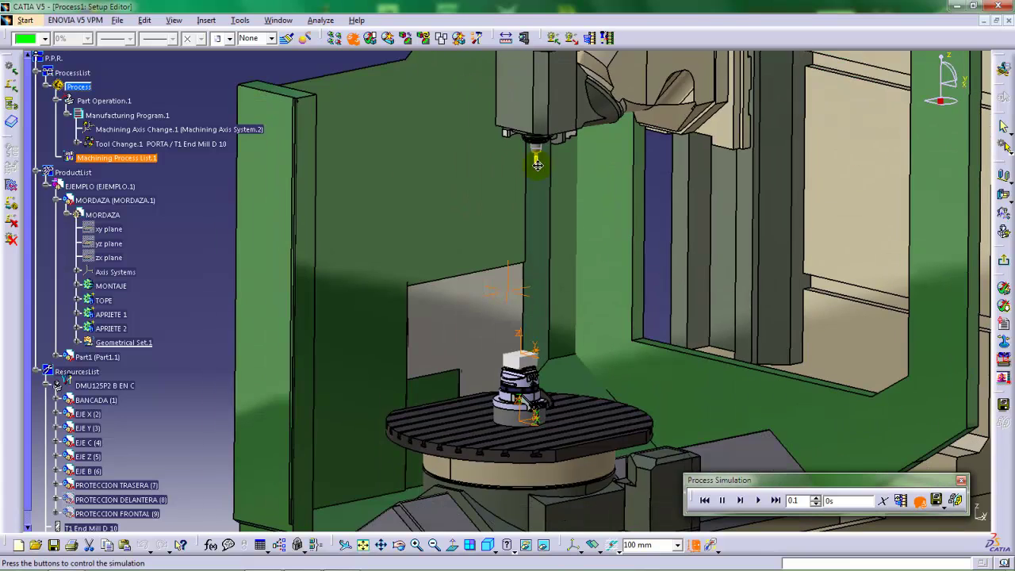
Play the pocketing process simulation with a 0.1 step, stop it, and return to the machining workbench.
{"action": "left_click", "coordinate": [757, 499]}
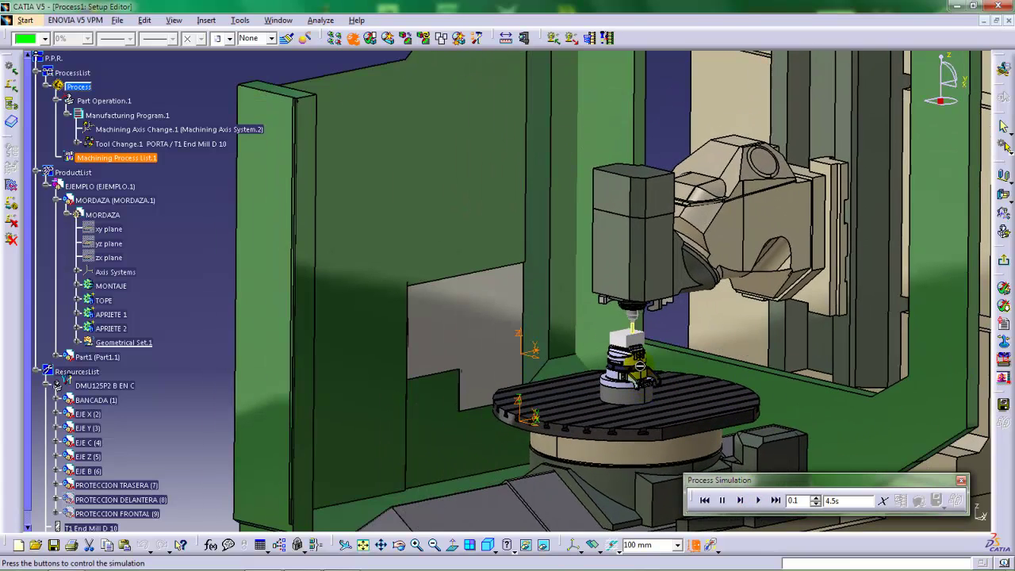
{"action": "middle_click_drag", "start_coordinate": [638, 365], "coordinate": [609, 305]}
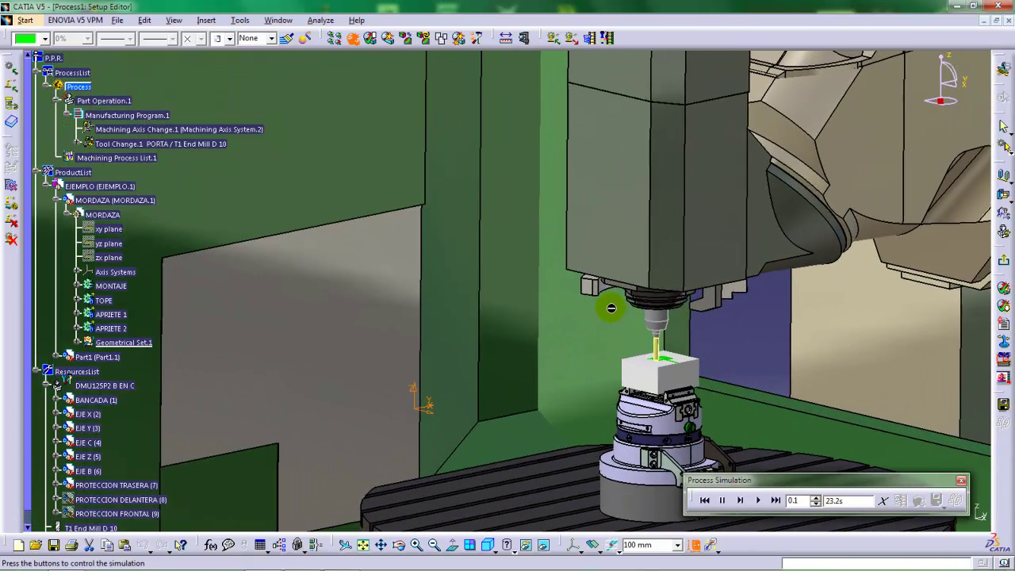
{"action": "middle_click_drag", "start_coordinate": [611, 307], "coordinate": [755, 334]}
{"action": "middle_click_drag", "start_coordinate": [623, 316], "coordinate": [633, 311]}
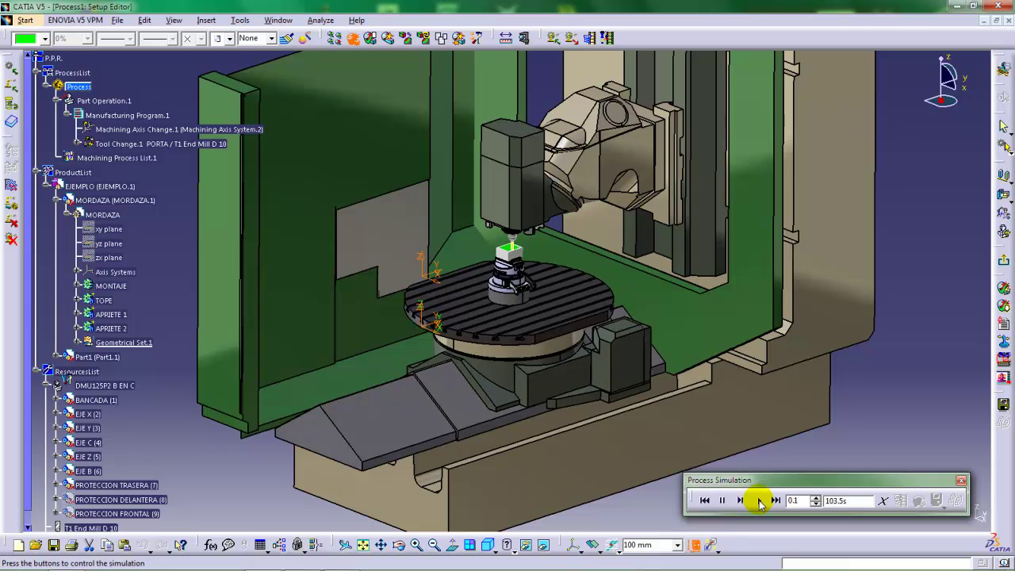
{"action": "left_click", "coordinate": [723, 500]}
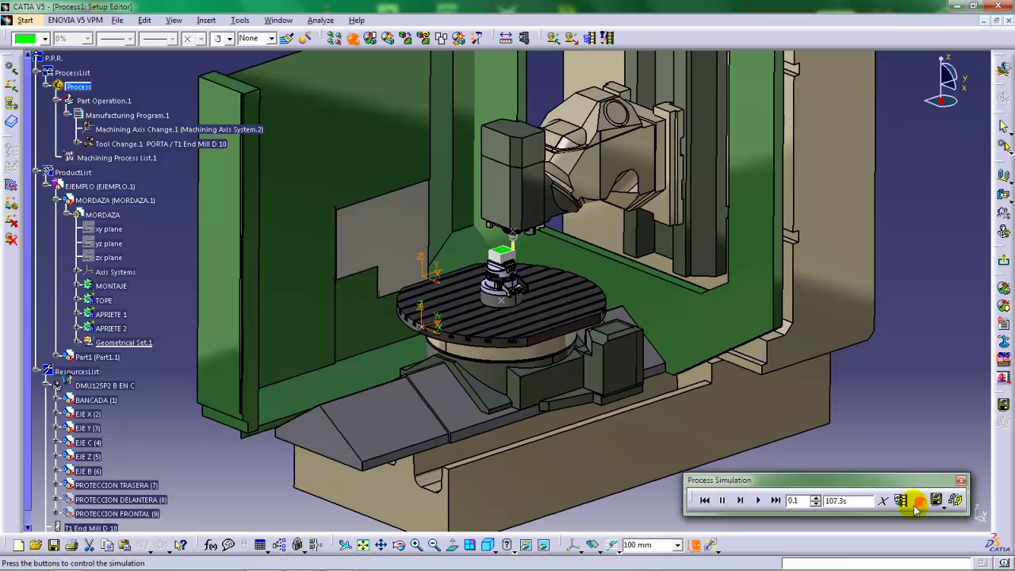
{"action": "left_click", "coordinate": [881, 500]}
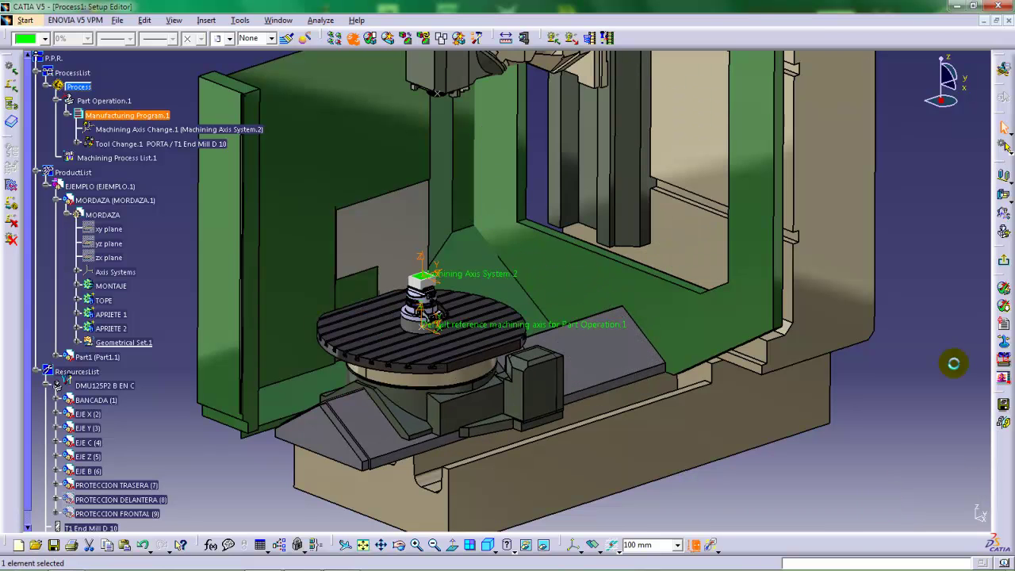
{"action": "left_click", "coordinate": [1004, 262]}
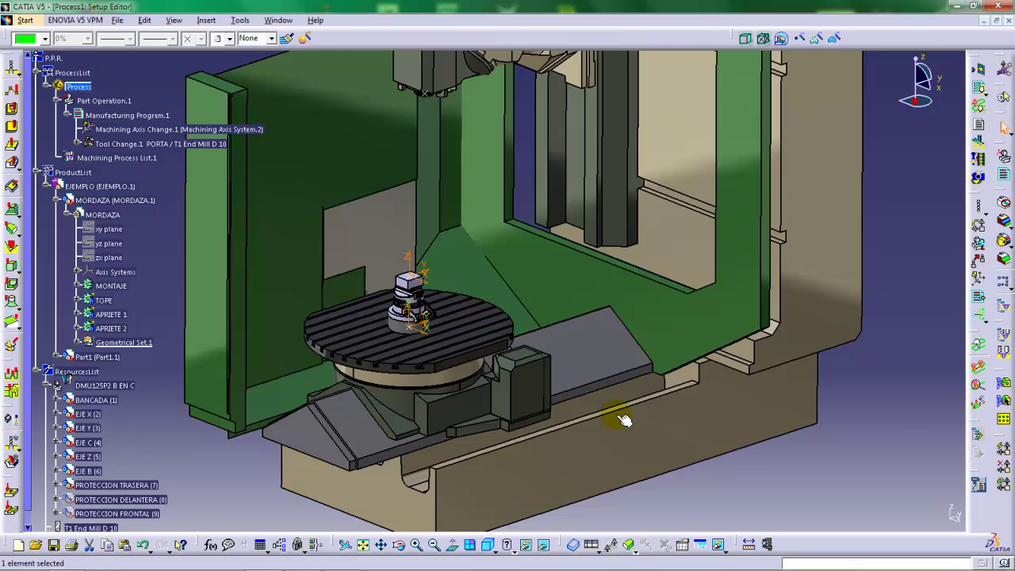
Generate transition paths for Manufacturing Program.1 to machining operations and tool changes, with head rotation and a final return to machine home.
{"action": "middle_click_drag", "start_coordinate": [434, 383], "coordinate": [437, 357]}
{"action": "middle_click_drag", "start_coordinate": [495, 301], "coordinate": [490, 336]}
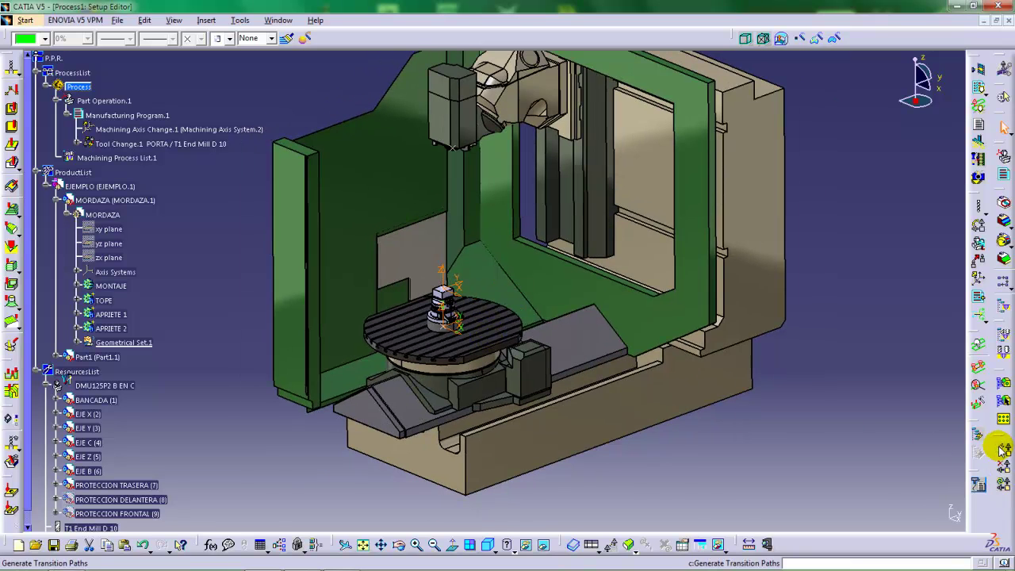
{"action": "middle_click_drag", "start_coordinate": [555, 354], "coordinate": [557, 374]}
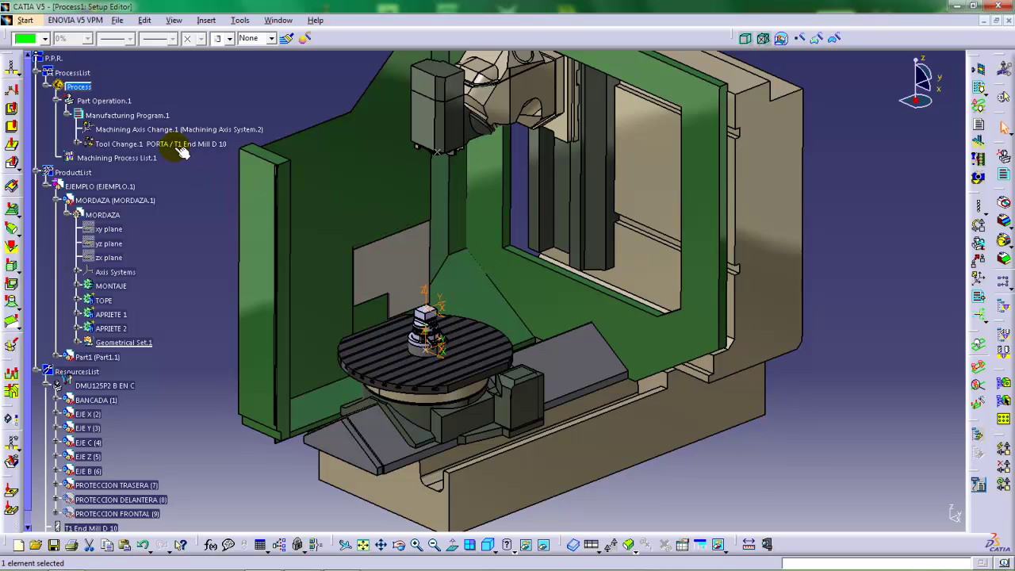
{"action": "left_click", "coordinate": [1003, 455]}
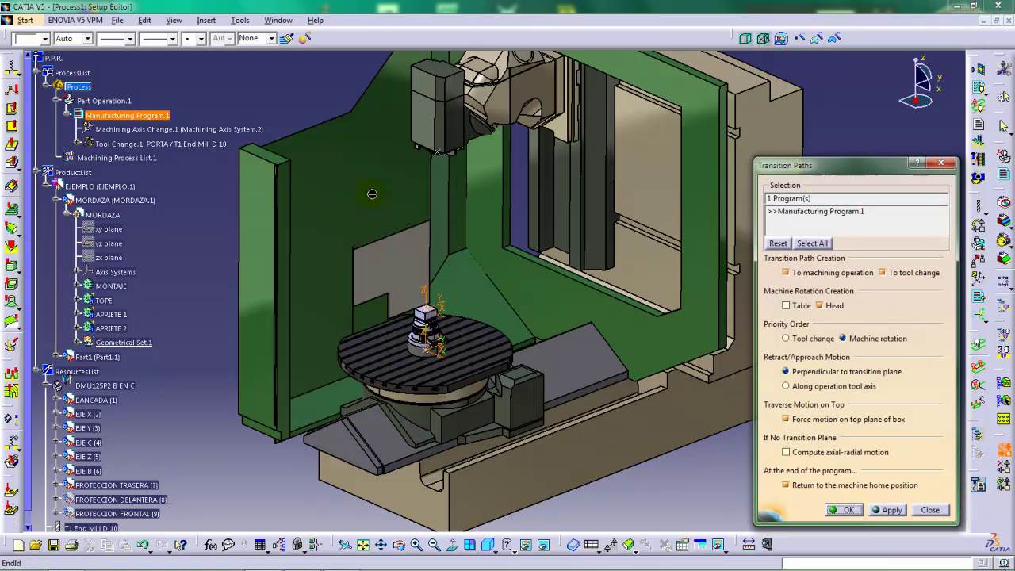
{"action": "left_click", "coordinate": [129, 116]}
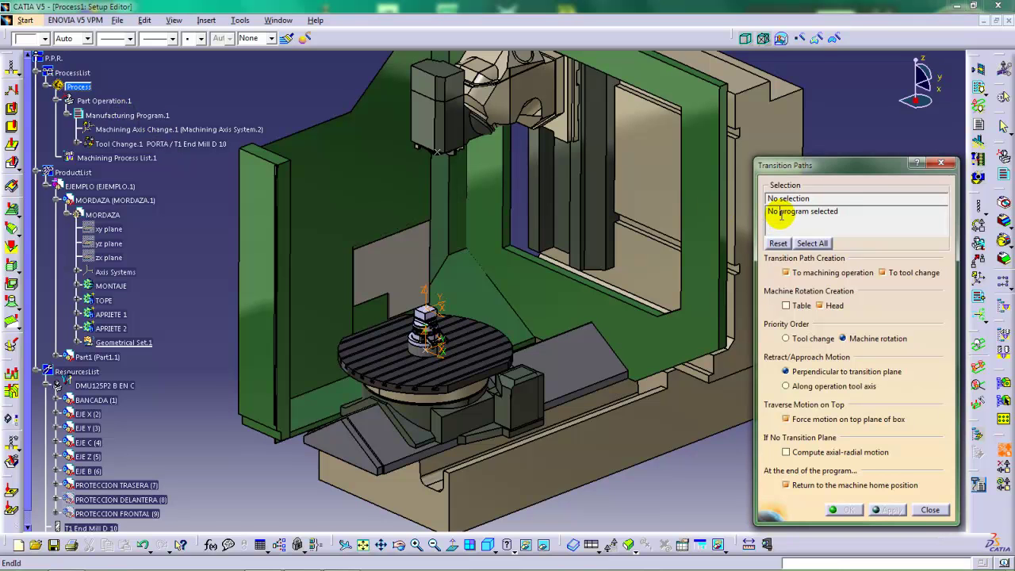
{"action": "left_click", "coordinate": [119, 115]}
{"action": "middle_click_drag", "start_coordinate": [586, 327], "coordinate": [523, 320]}
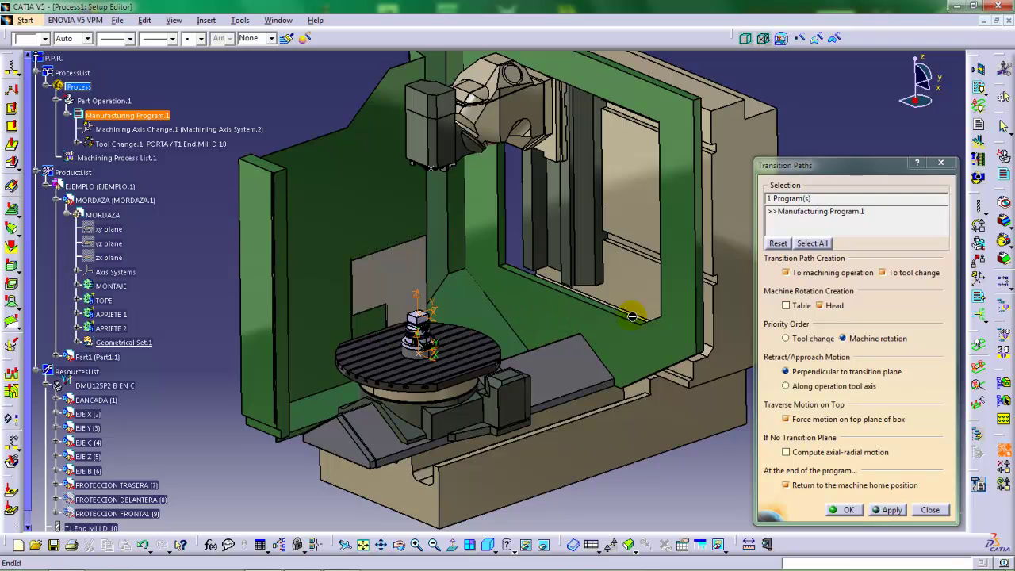
{"action": "left_click", "coordinate": [845, 509]}
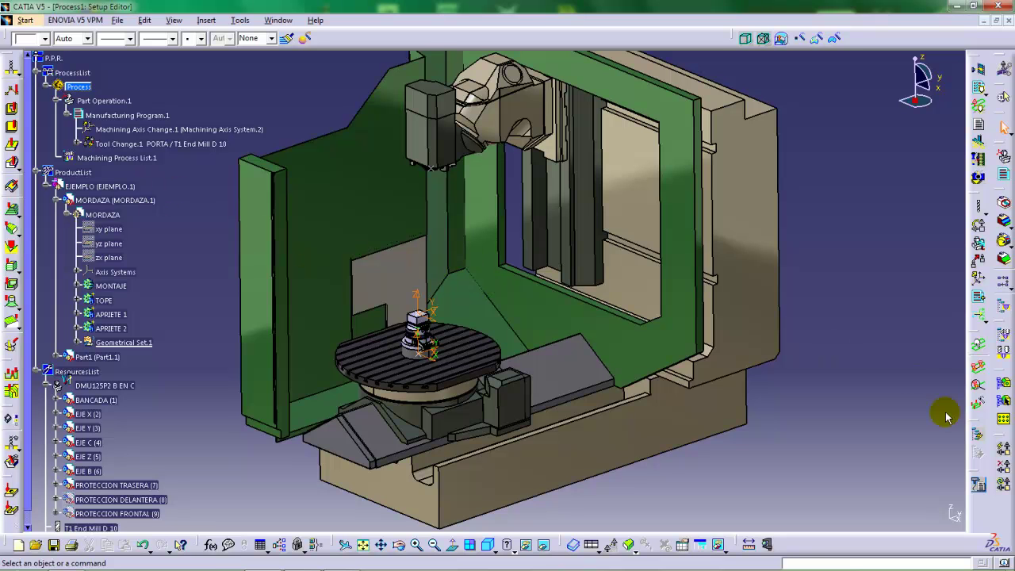
{"action": "middle_click_drag", "start_coordinate": [464, 294], "coordinate": [521, 298]}
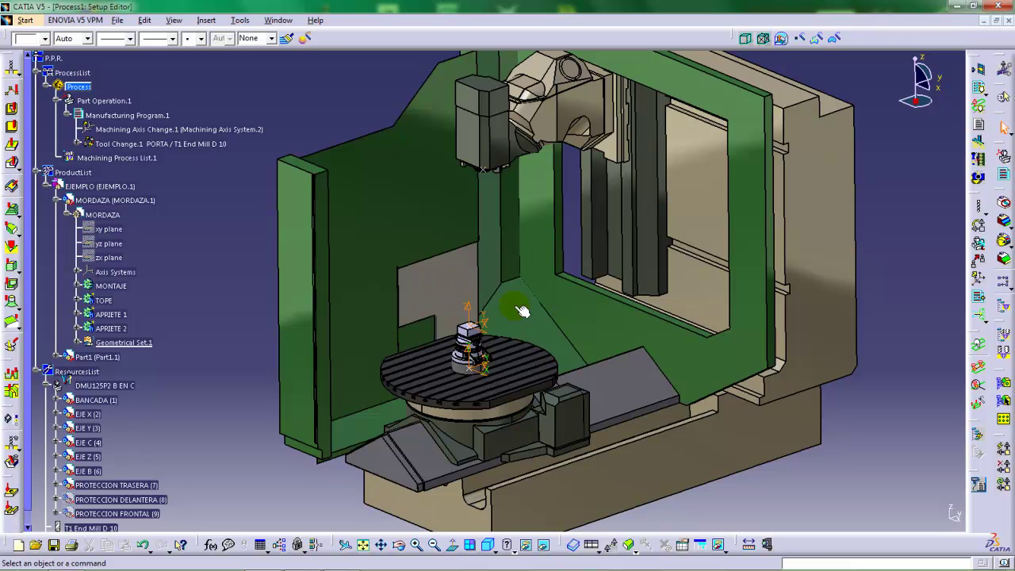
{"action": "middle_click_drag", "start_coordinate": [520, 311], "coordinate": [541, 295]}
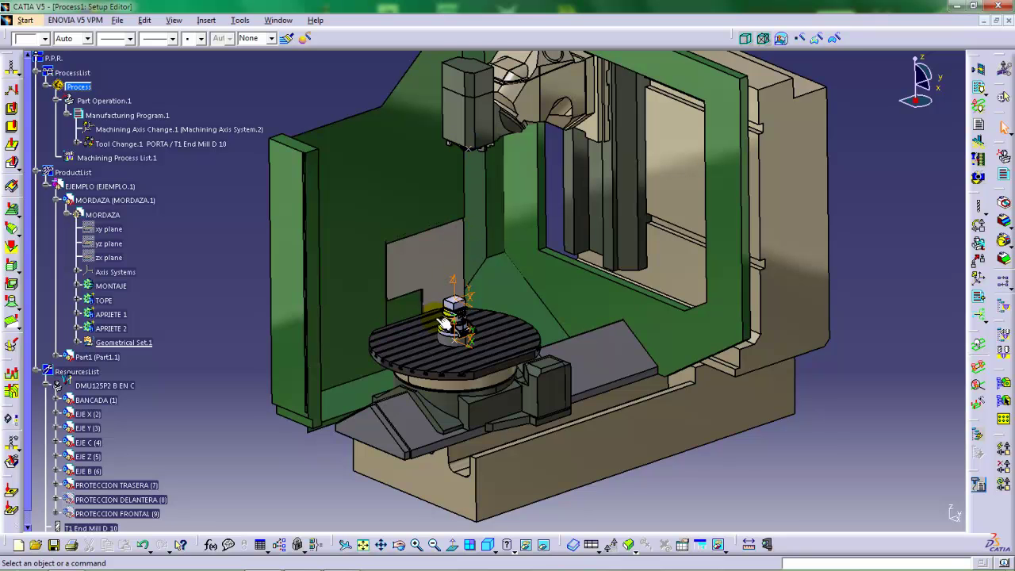
{"action": "middle_click_drag", "start_coordinate": [453, 317], "coordinate": [483, 307]}
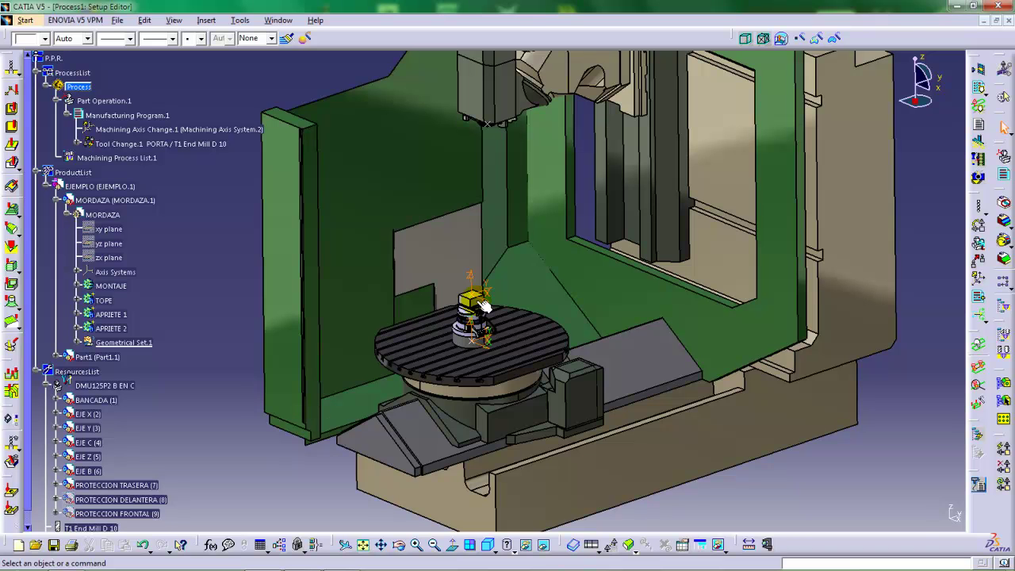
{"action": "middle_click_drag", "start_coordinate": [491, 306], "coordinate": [517, 345]}
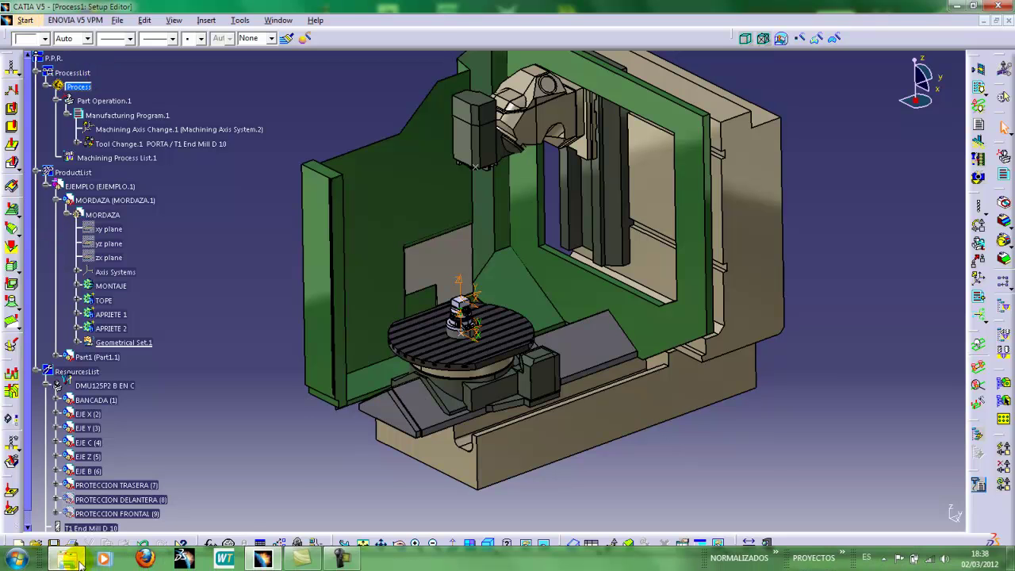
Open the 3 EJES ACME product from the ACME folder inside MAQUINAS CNC.
{"action": "left_click", "coordinate": [119, 501]}
{"action": "left_click", "coordinate": [10, 24]}
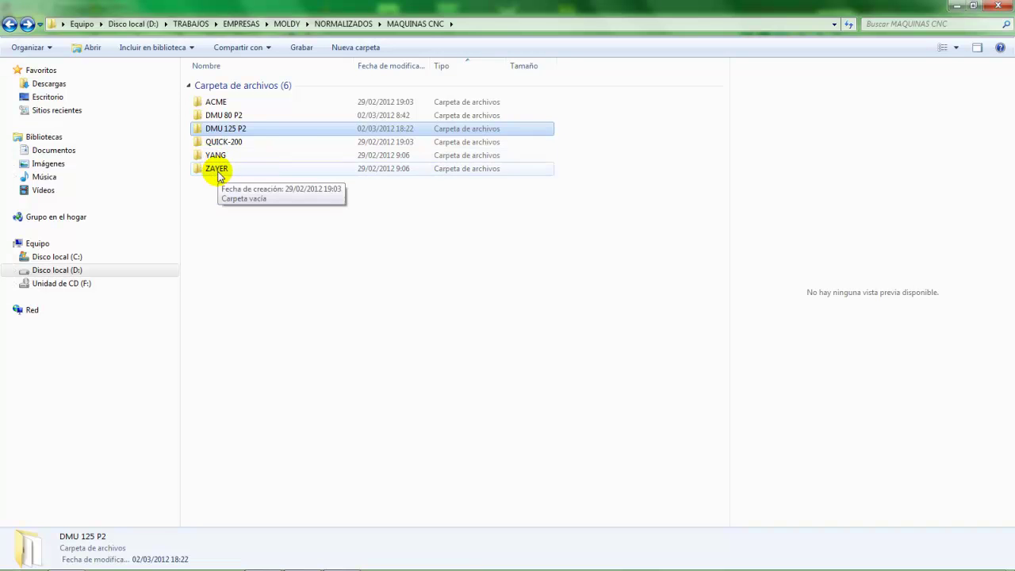
{"action": "double_click", "coordinate": [214, 109]}
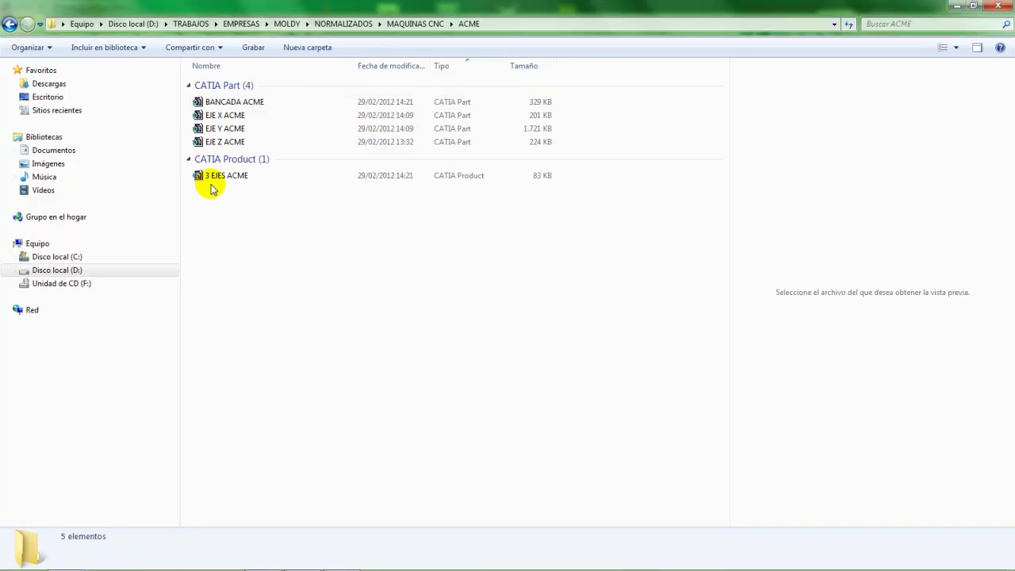
{"action": "left_click", "coordinate": [218, 180]}
{"action": "double_click", "coordinate": [217, 180]}
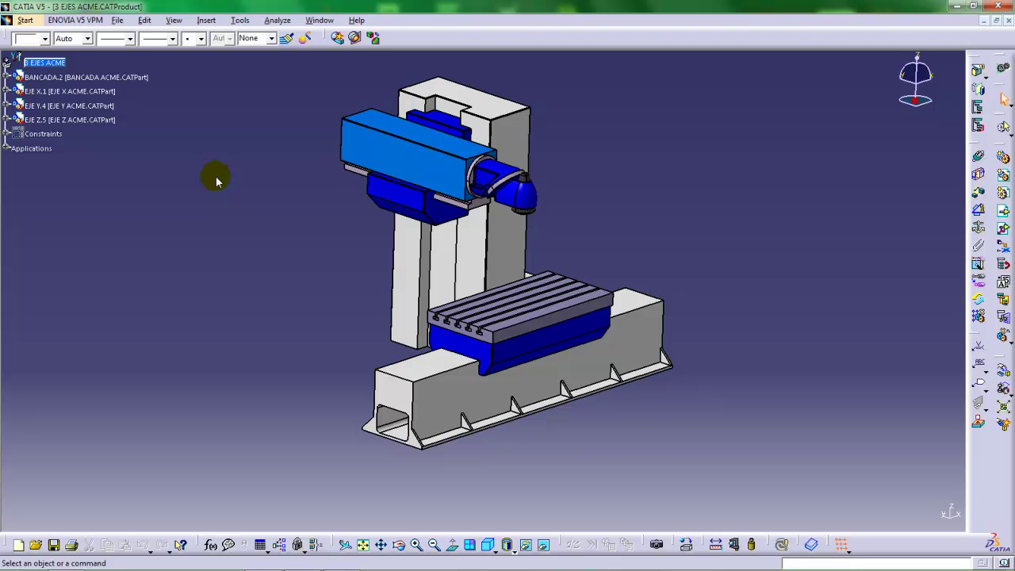
Examine the ACME three-axis machine from several angles, focusing on its angled spindle head, slotted table, column and bed.
{"action": "mouse_move", "coordinate": [501, 252]}
{"action": "middle_mouse_down"}
{"action": "mouse_move", "coordinate": [478, 286]}
{"action": "mouse_move", "coordinate": [400, 297]}
{"action": "mouse_move", "coordinate": [451, 297]}
{"action": "mouse_move", "coordinate": [452, 330]}
{"action": "mouse_move", "coordinate": [421, 312]}
{"action": "mouse_move", "coordinate": [419, 256]}
{"action": "mouse_move", "coordinate": [446, 215]}
{"action": "mouse_move", "coordinate": [430, 248]}
{"action": "mouse_move", "coordinate": [485, 215]}
{"action": "mouse_move", "coordinate": [475, 256]}
{"action": "mouse_move", "coordinate": [499, 256]}
{"action": "mouse_move", "coordinate": [482, 288]}
{"action": "mouse_move", "coordinate": [512, 256]}
{"action": "mouse_move", "coordinate": [521, 202]}
{"action": "mouse_move", "coordinate": [510, 242]}
{"action": "middle_mouse_up"}
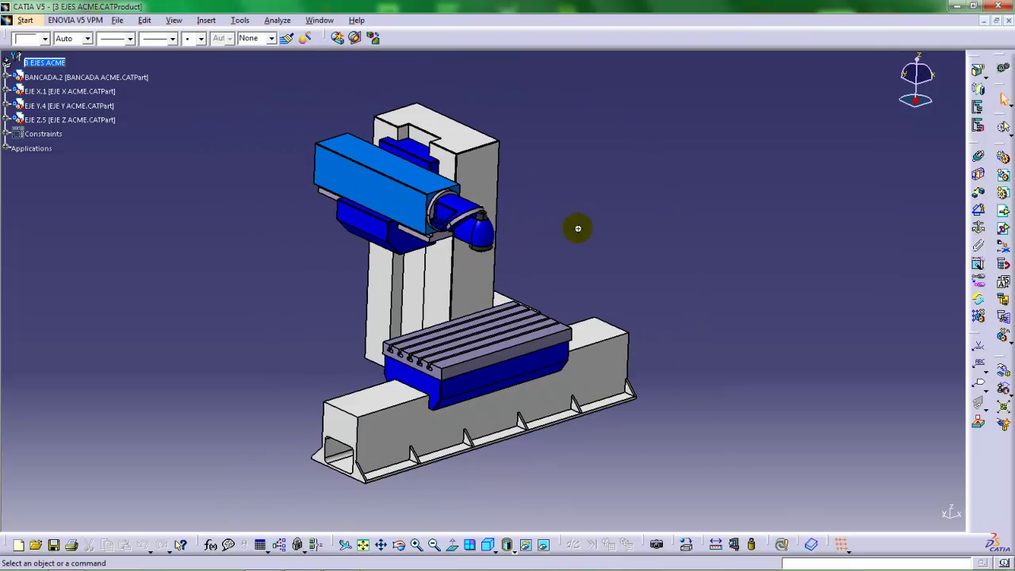
{"action": "middle_click_drag", "start_coordinate": [577, 228], "coordinate": [563, 244]}
{"action": "middle_click_drag", "start_coordinate": [563, 249], "coordinate": [578, 233]}
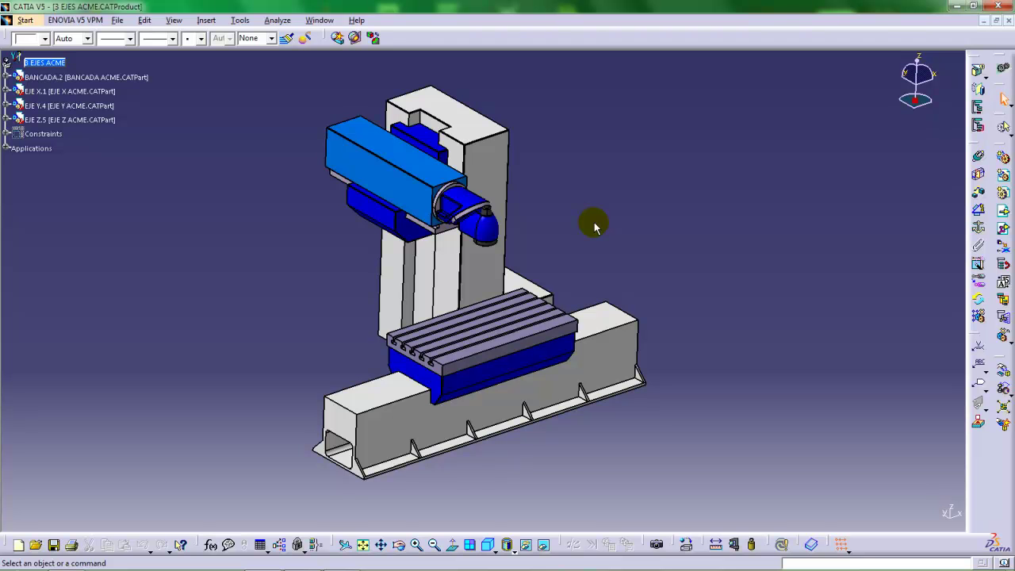
{"action": "middle_click_drag", "start_coordinate": [431, 256], "coordinate": [525, 188]}
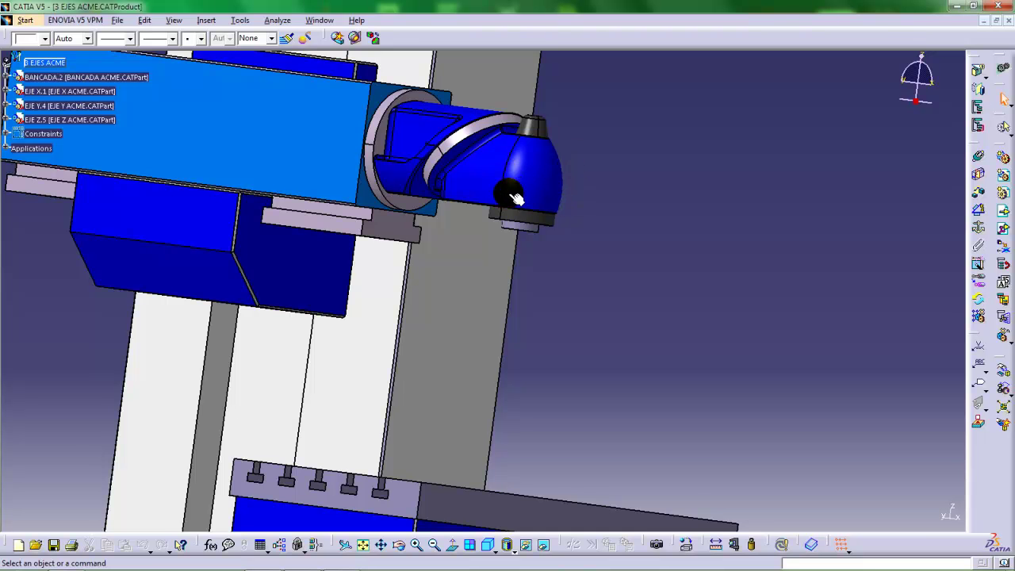
{"action": "middle_click_drag", "start_coordinate": [536, 244], "coordinate": [483, 301]}
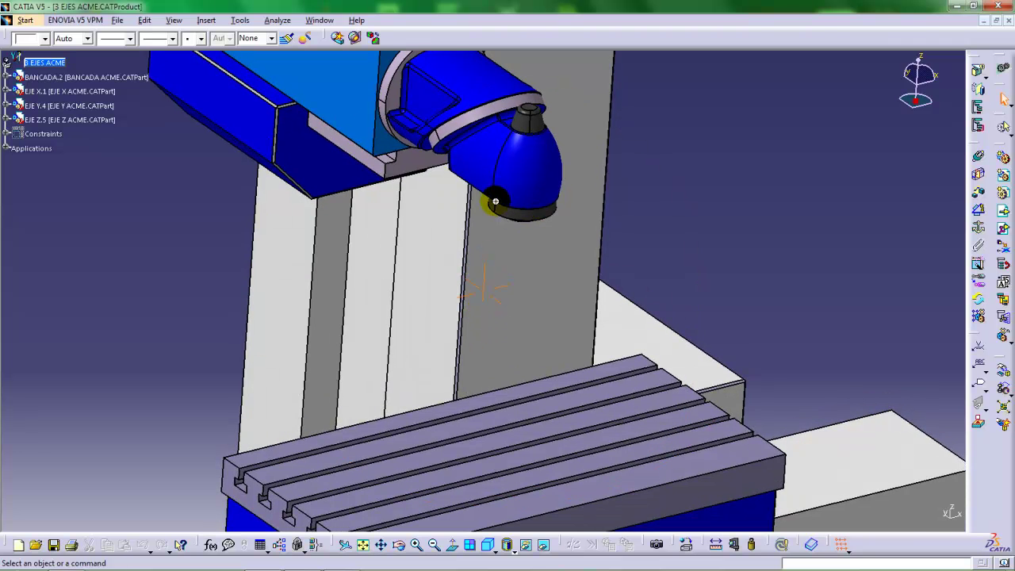
{"action": "middle_click_drag", "start_coordinate": [484, 198], "coordinate": [585, 199]}
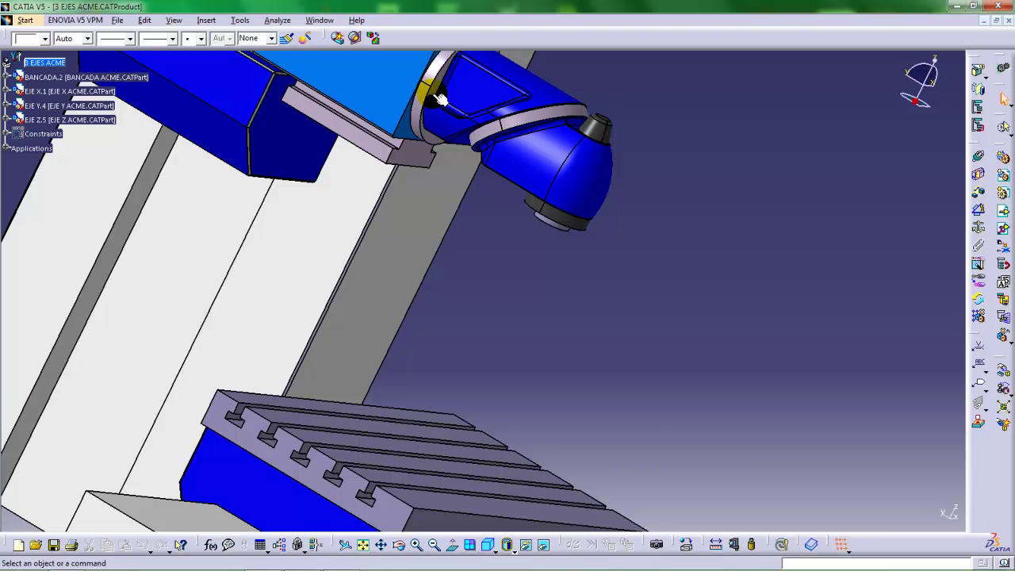
{"action": "middle_click_drag", "start_coordinate": [544, 272], "coordinate": [539, 218]}
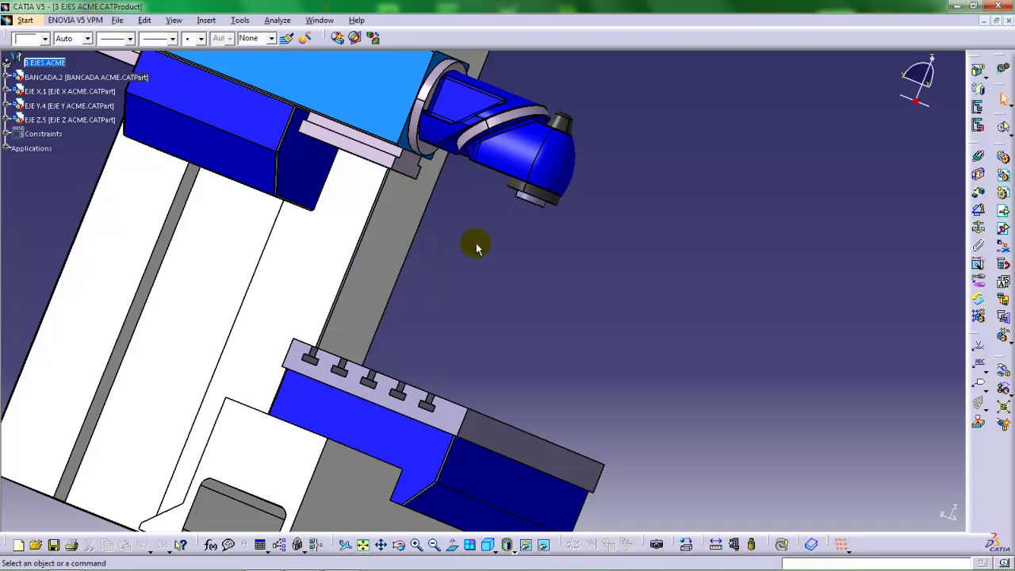
{"action": "middle_click_drag", "start_coordinate": [480, 229], "coordinate": [507, 261]}
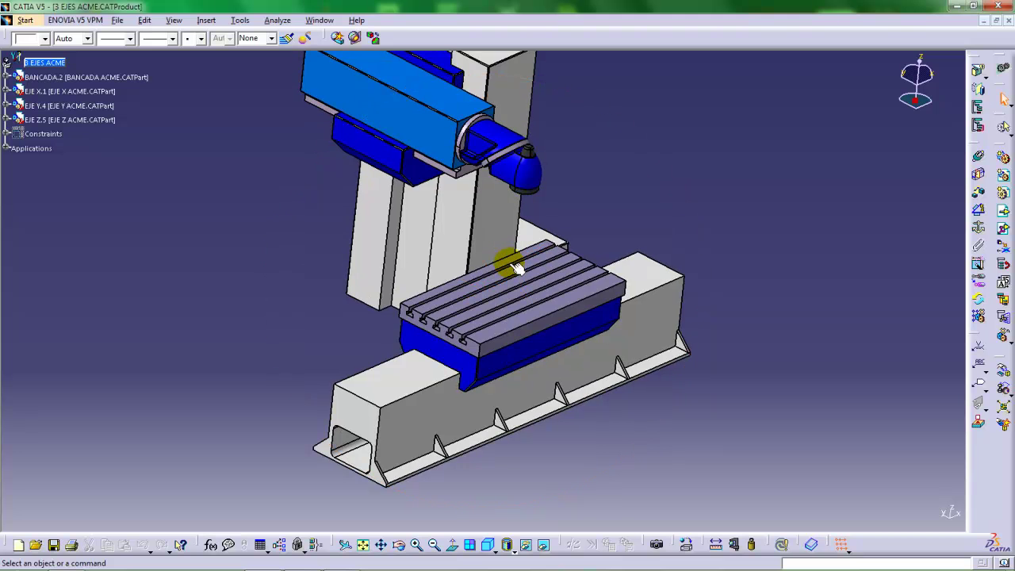
{"action": "middle_click_drag", "start_coordinate": [552, 285], "coordinate": [505, 308]}
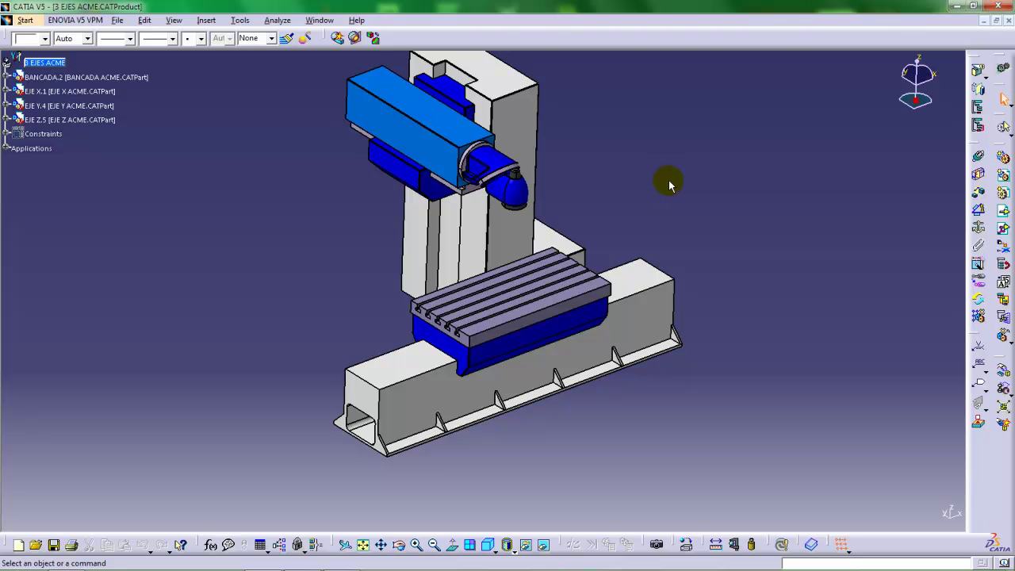
{"action": "middle_click_drag", "start_coordinate": [637, 238], "coordinate": [642, 256]}
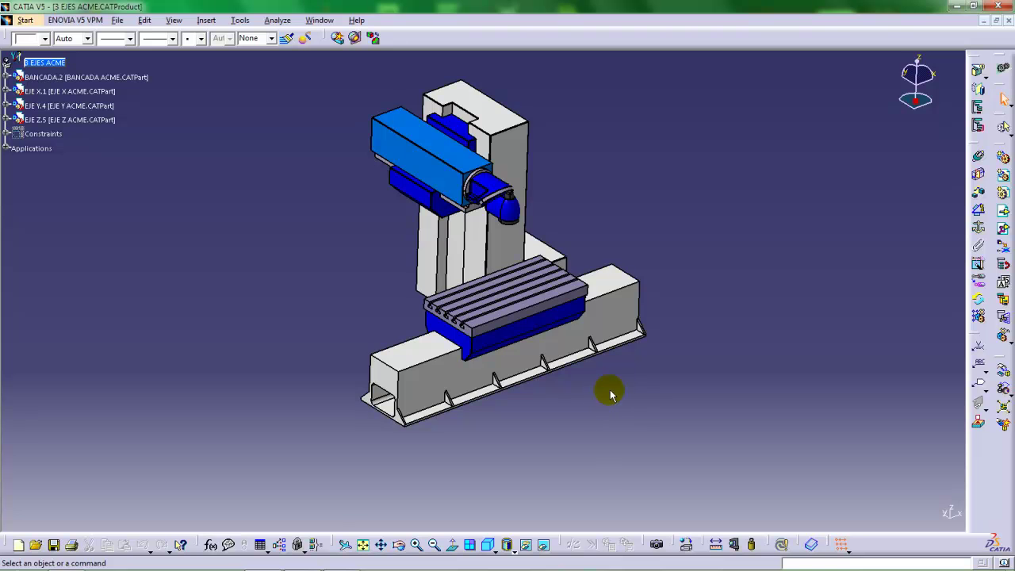
{"action": "mouse_move", "coordinate": [607, 391]}
{"action": "middle_mouse_down"}
{"action": "mouse_move", "coordinate": [578, 417]}
{"action": "mouse_move", "coordinate": [607, 379]}
{"action": "middle_mouse_up"}
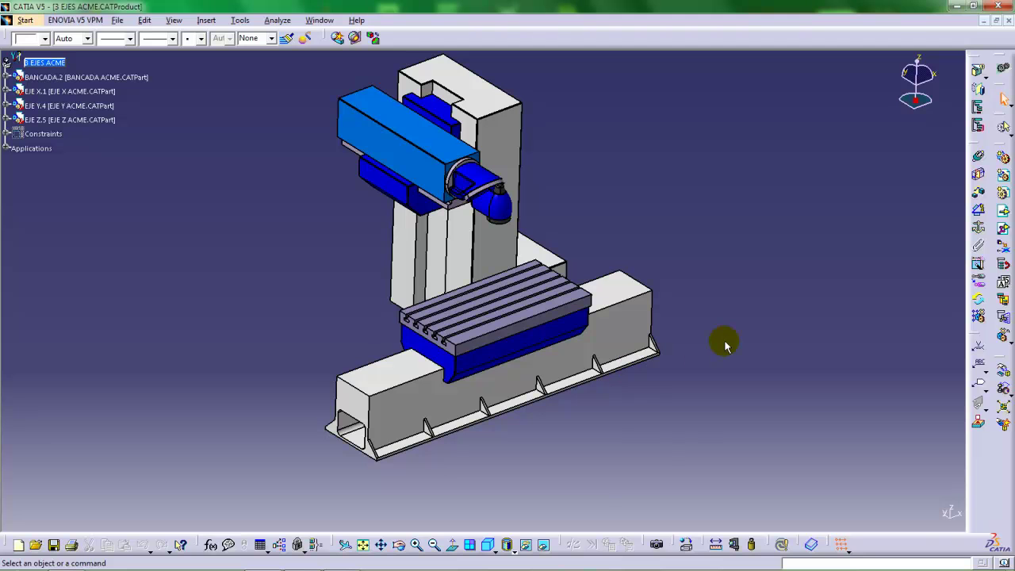